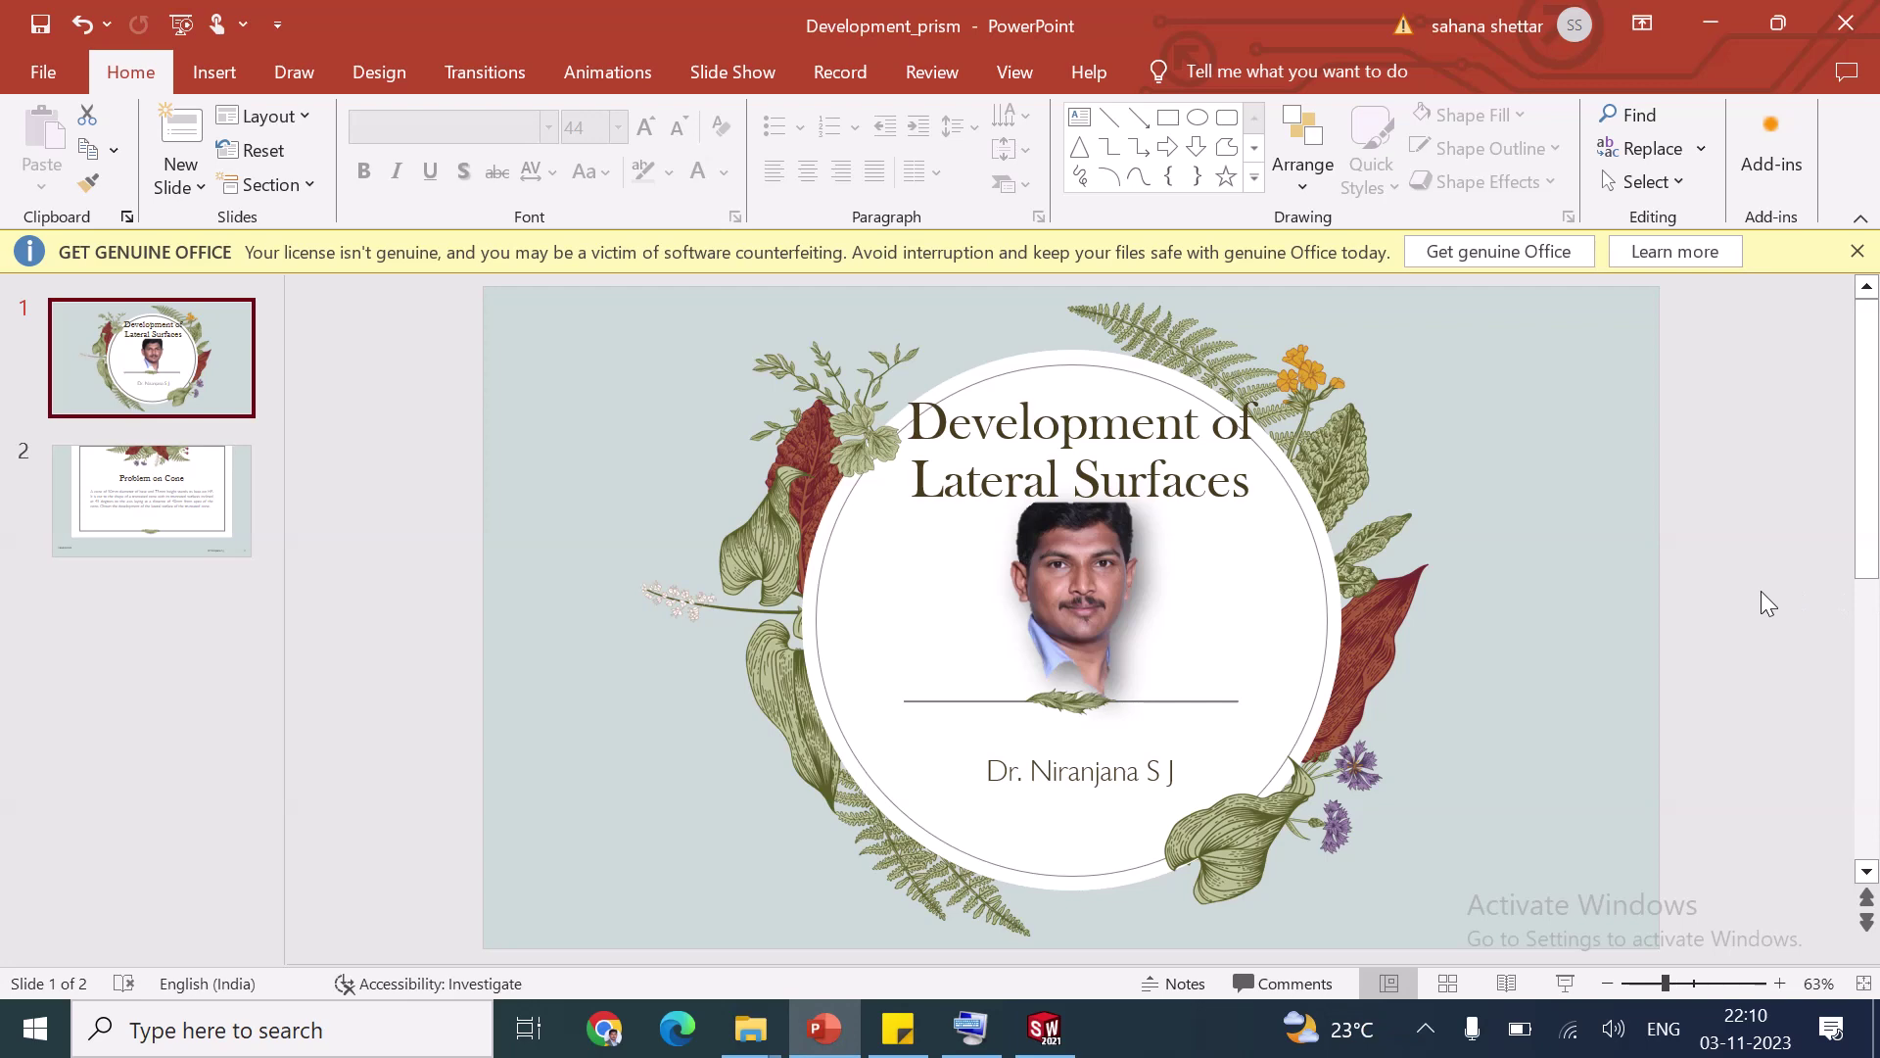
Display the 'Problem on Cone' slide describing the 50 mm base, 75 mm high cone
left_click(172, 482)
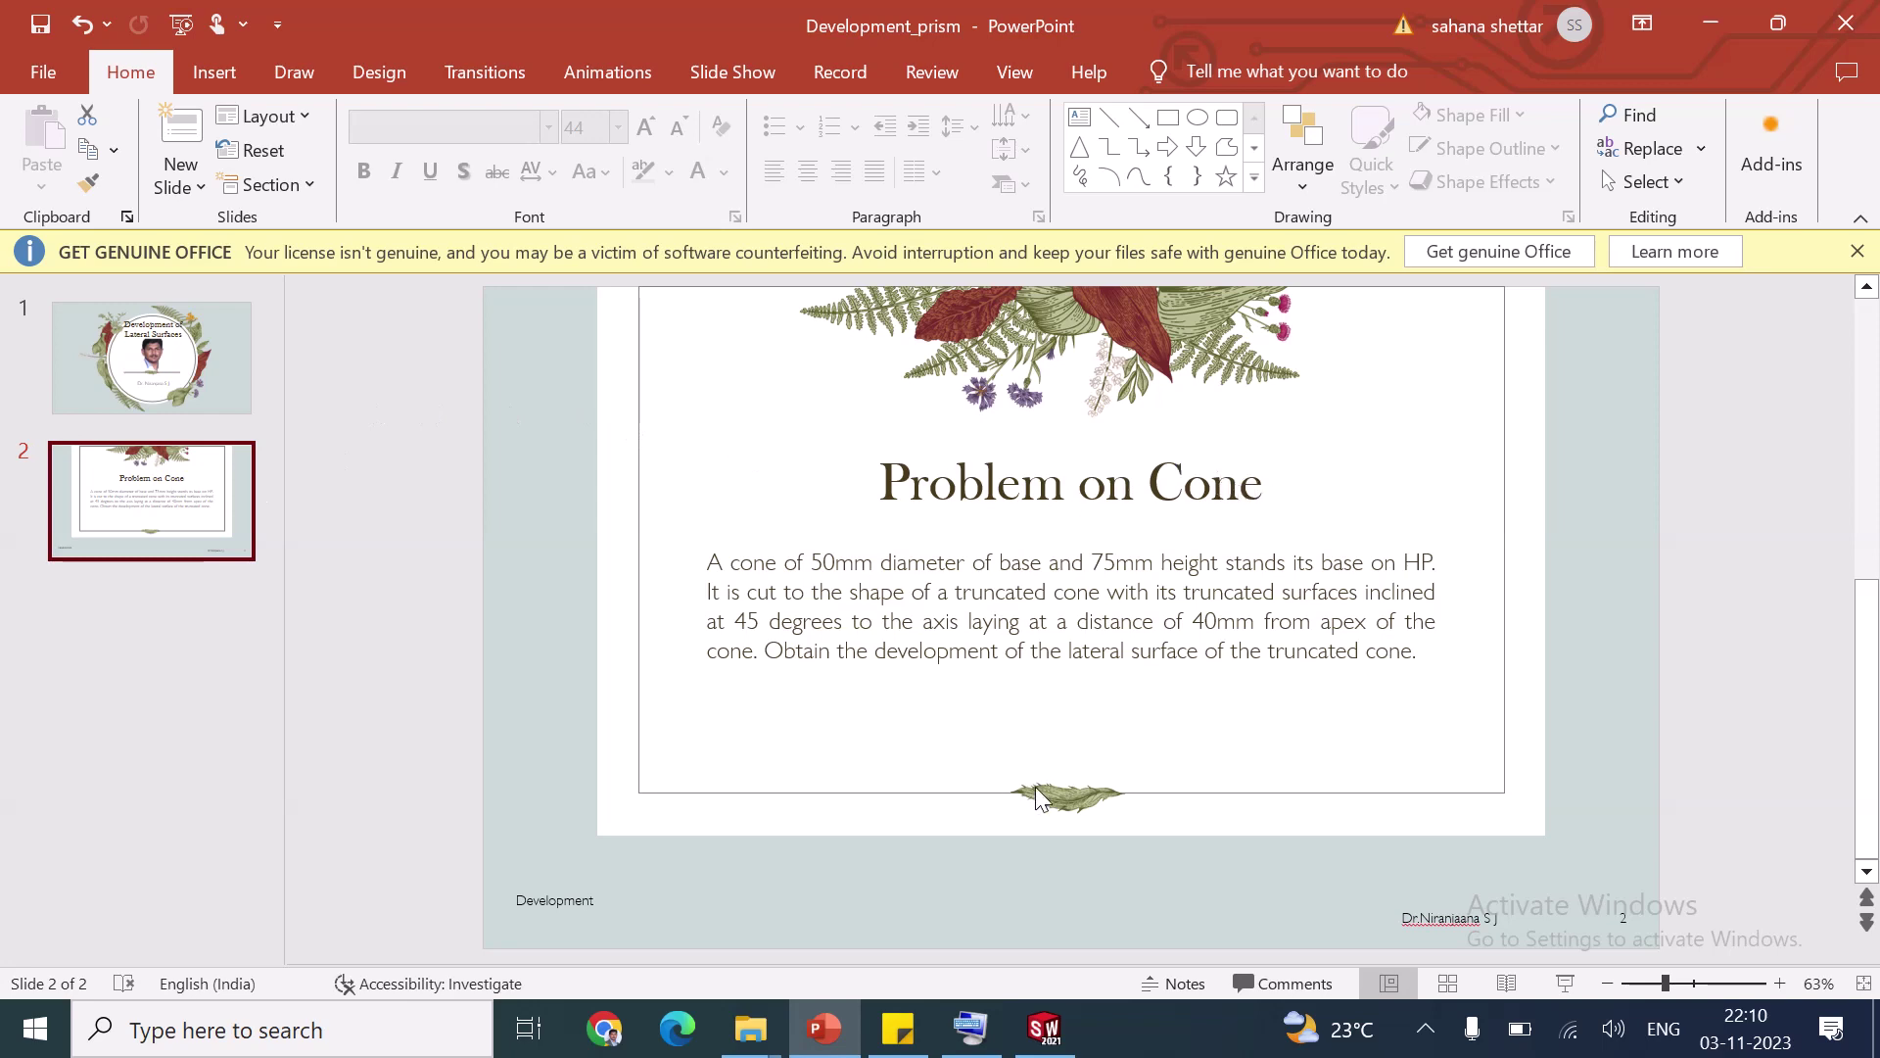
In SOLIDWORKS, draw a horizontal line across the drawing sheet
left_click(1044, 1028)
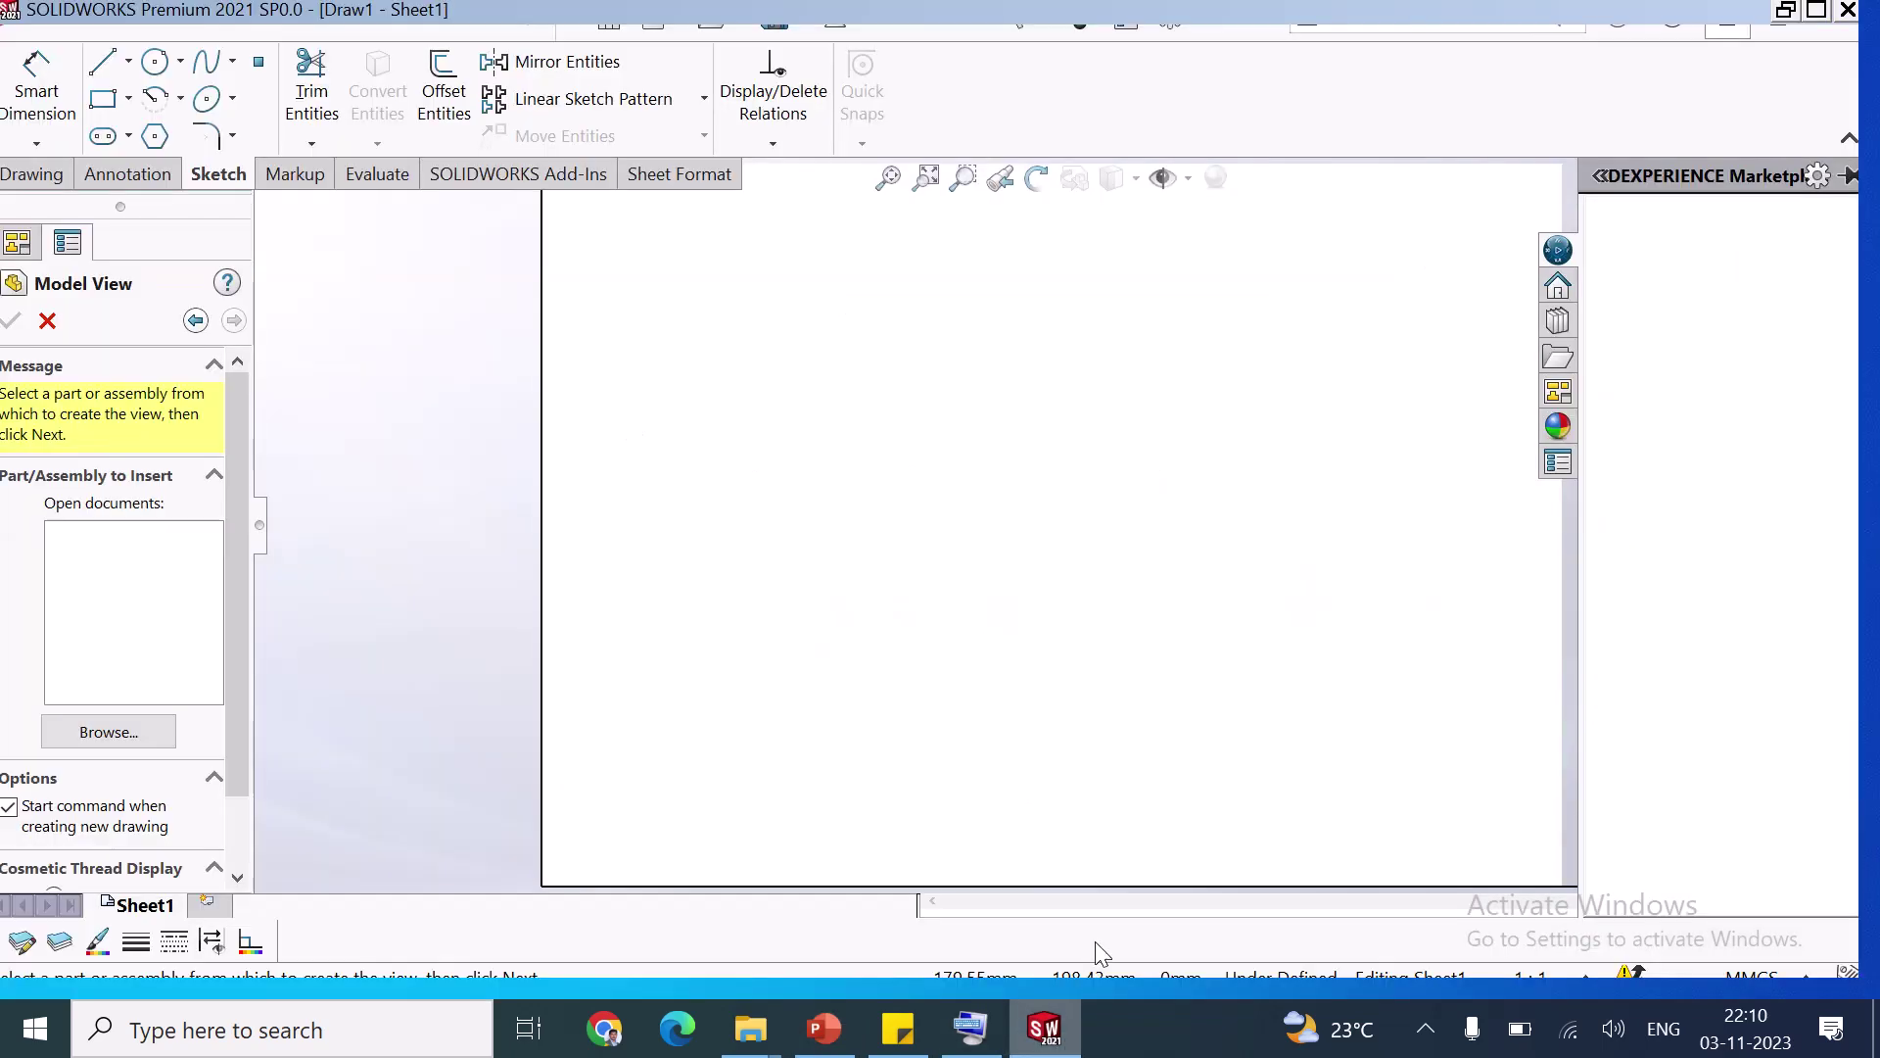
left_click(114, 71)
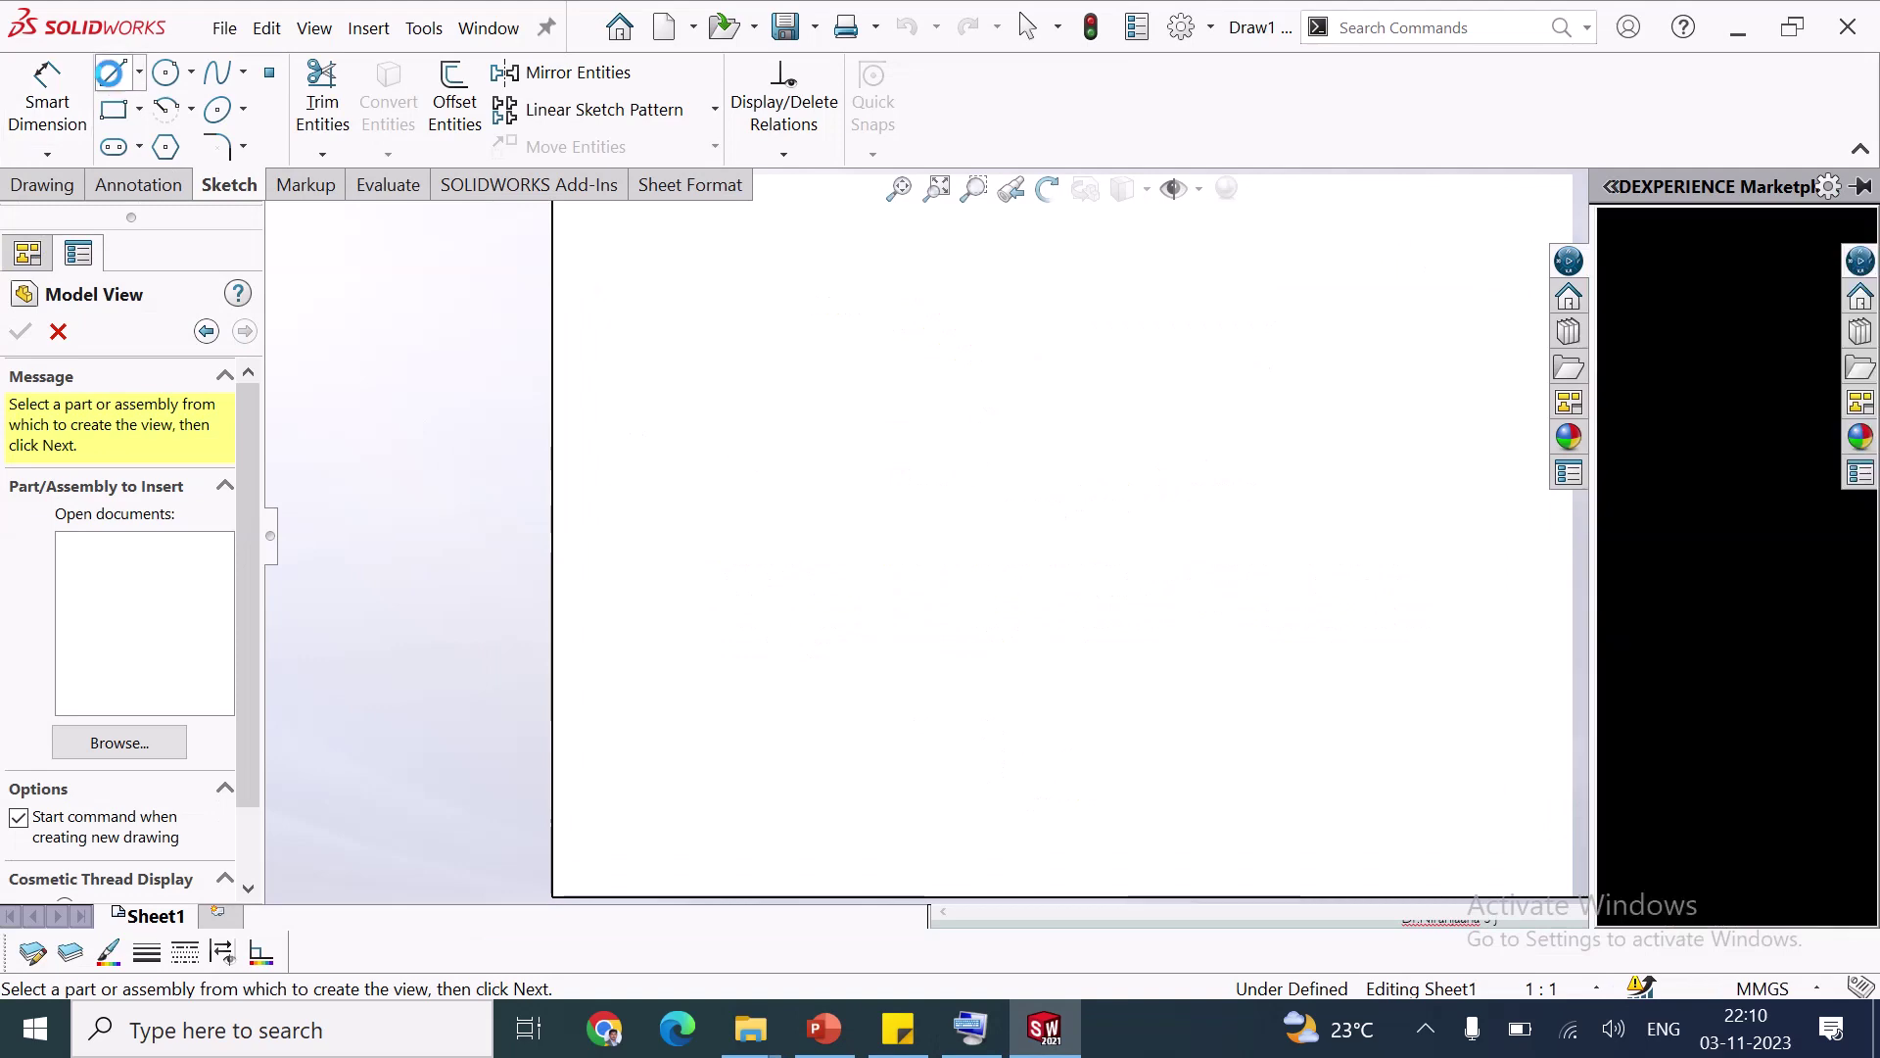
left_click(585, 526)
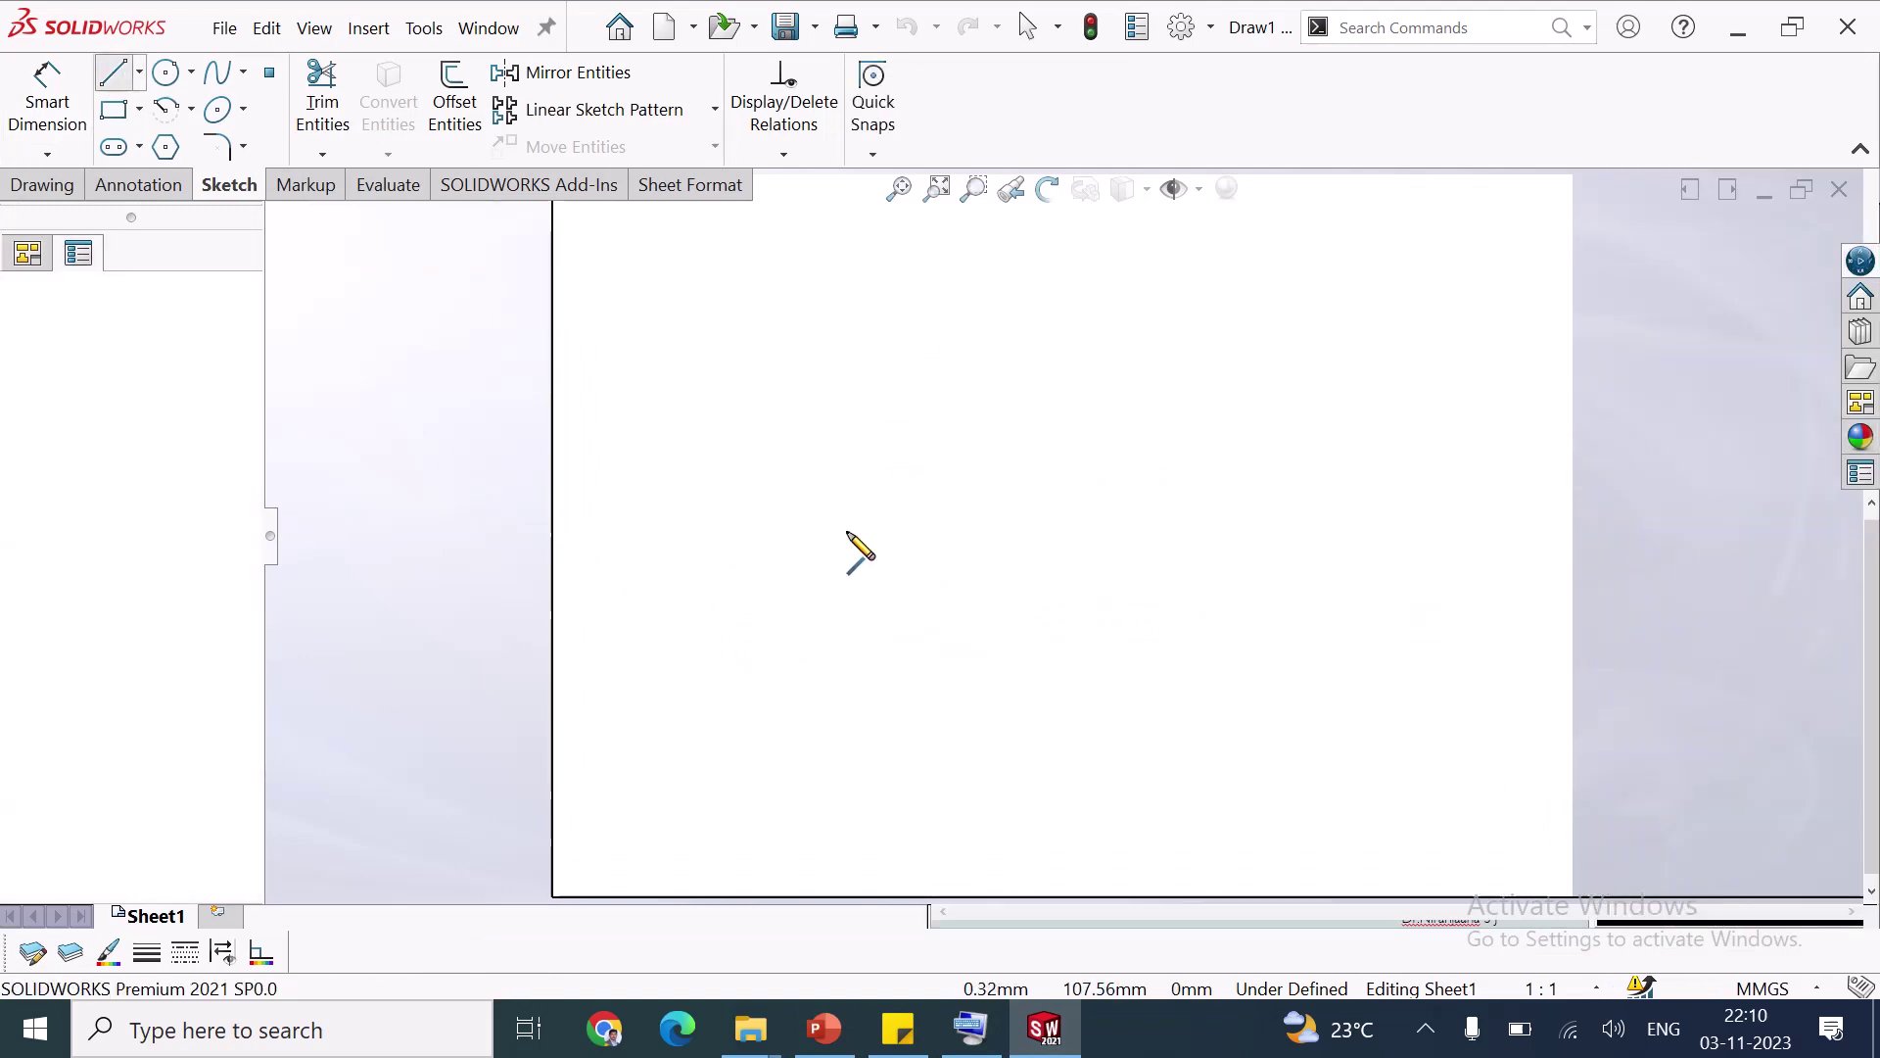
left_click(910, 526)
key("Escape")
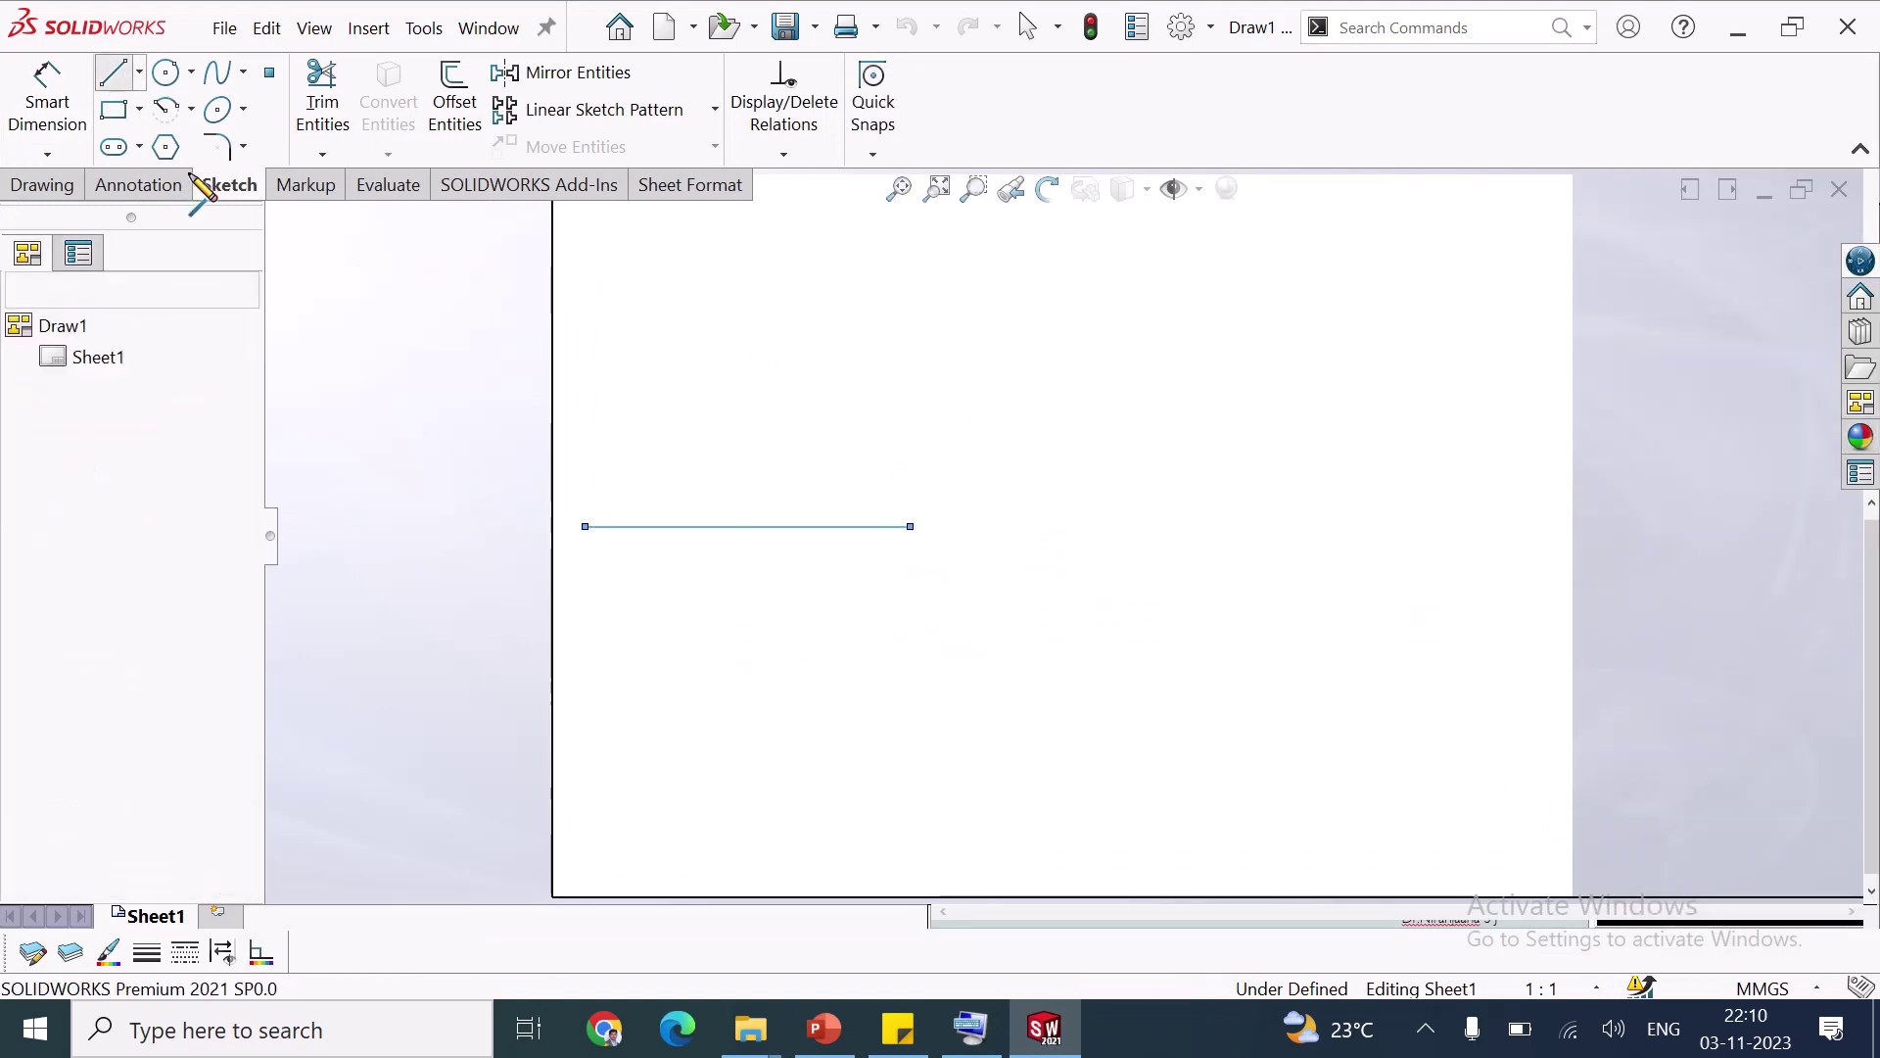
Draw a circle below the line and dimension its diameter as Ø50
left_click(166, 72)
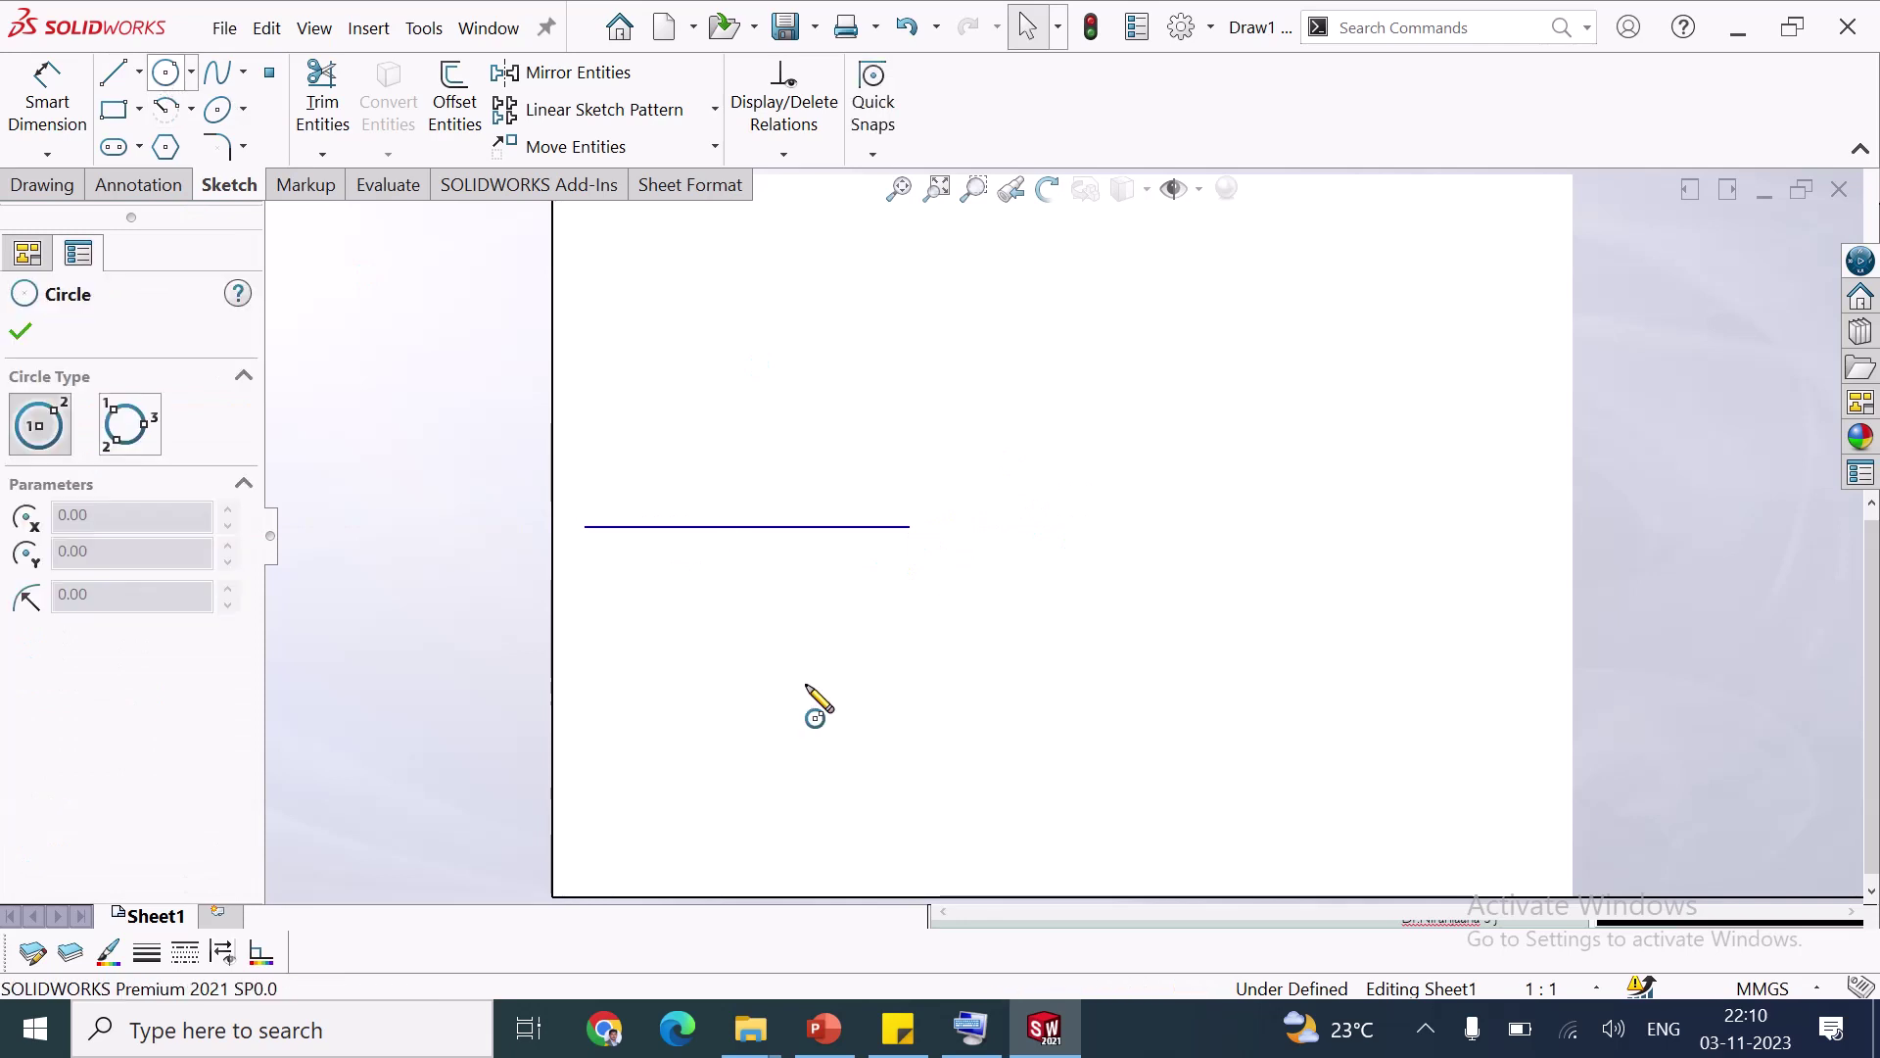
left_click(725, 647)
left_click(827, 648)
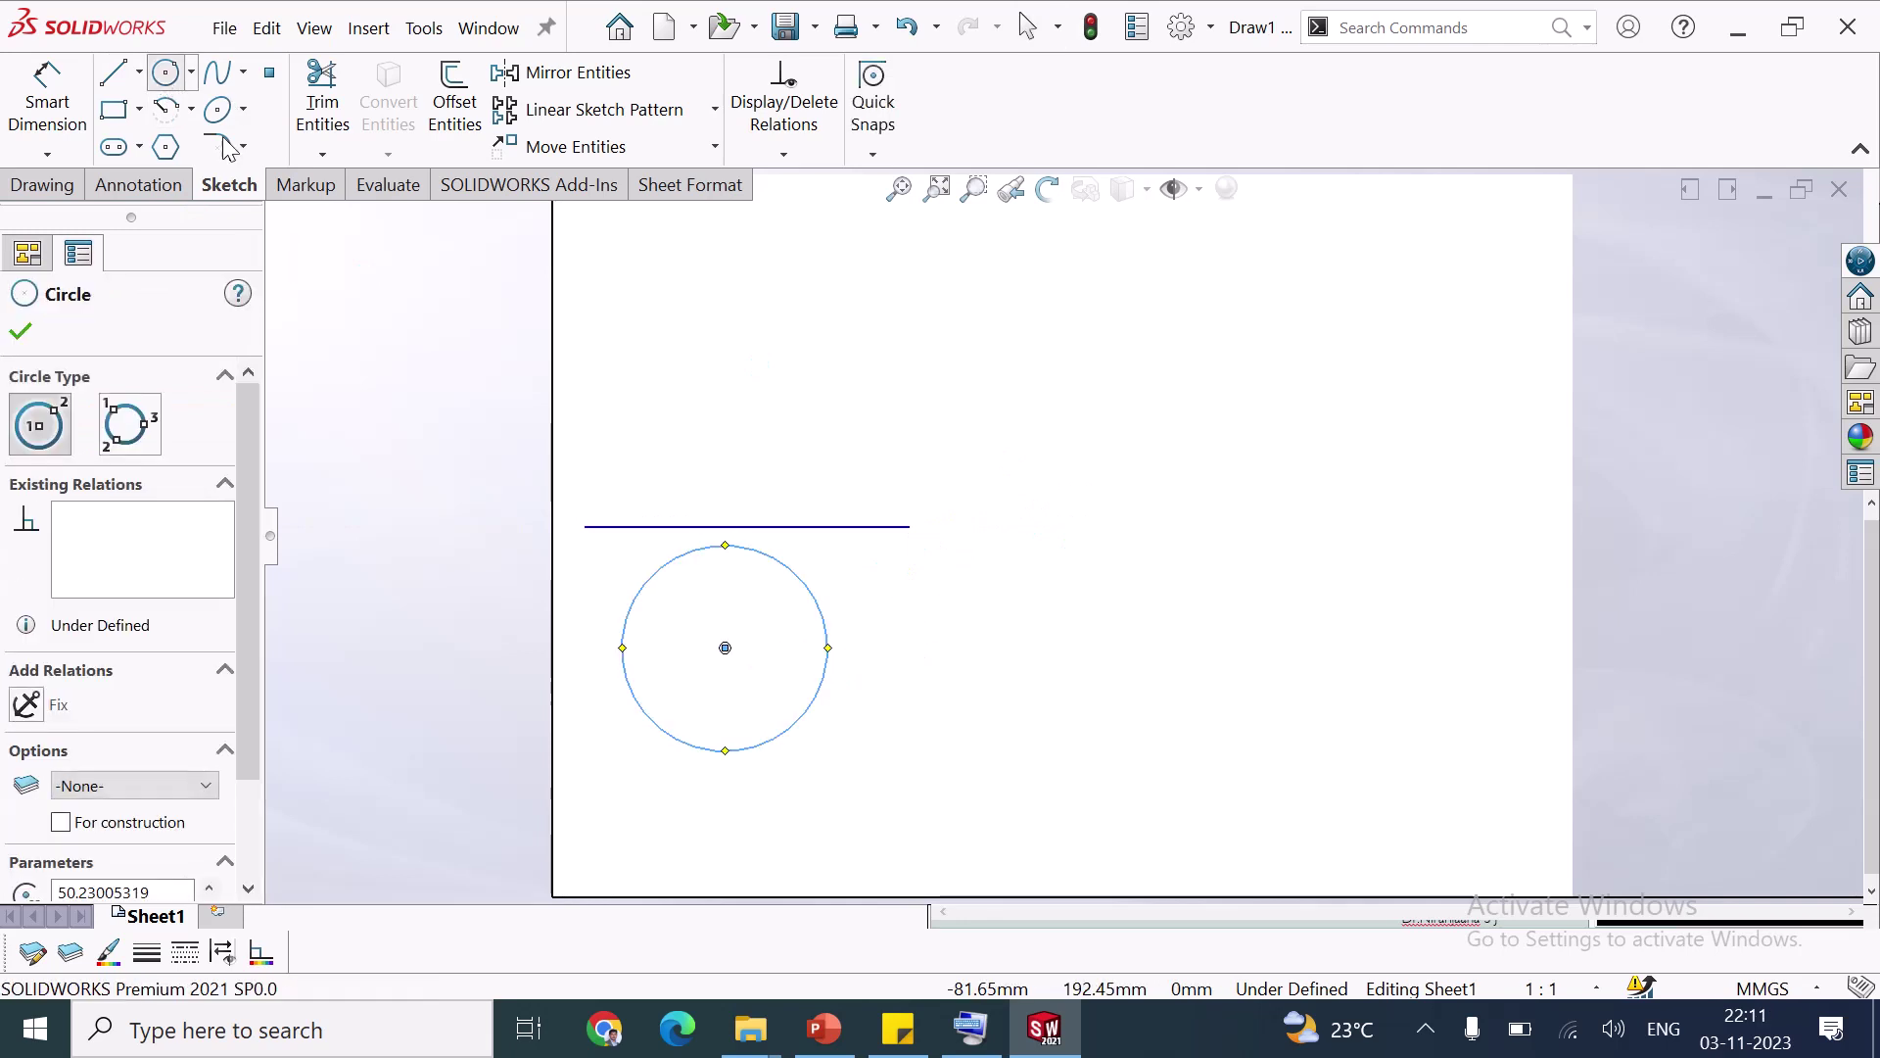
key("Escape")
key("d")
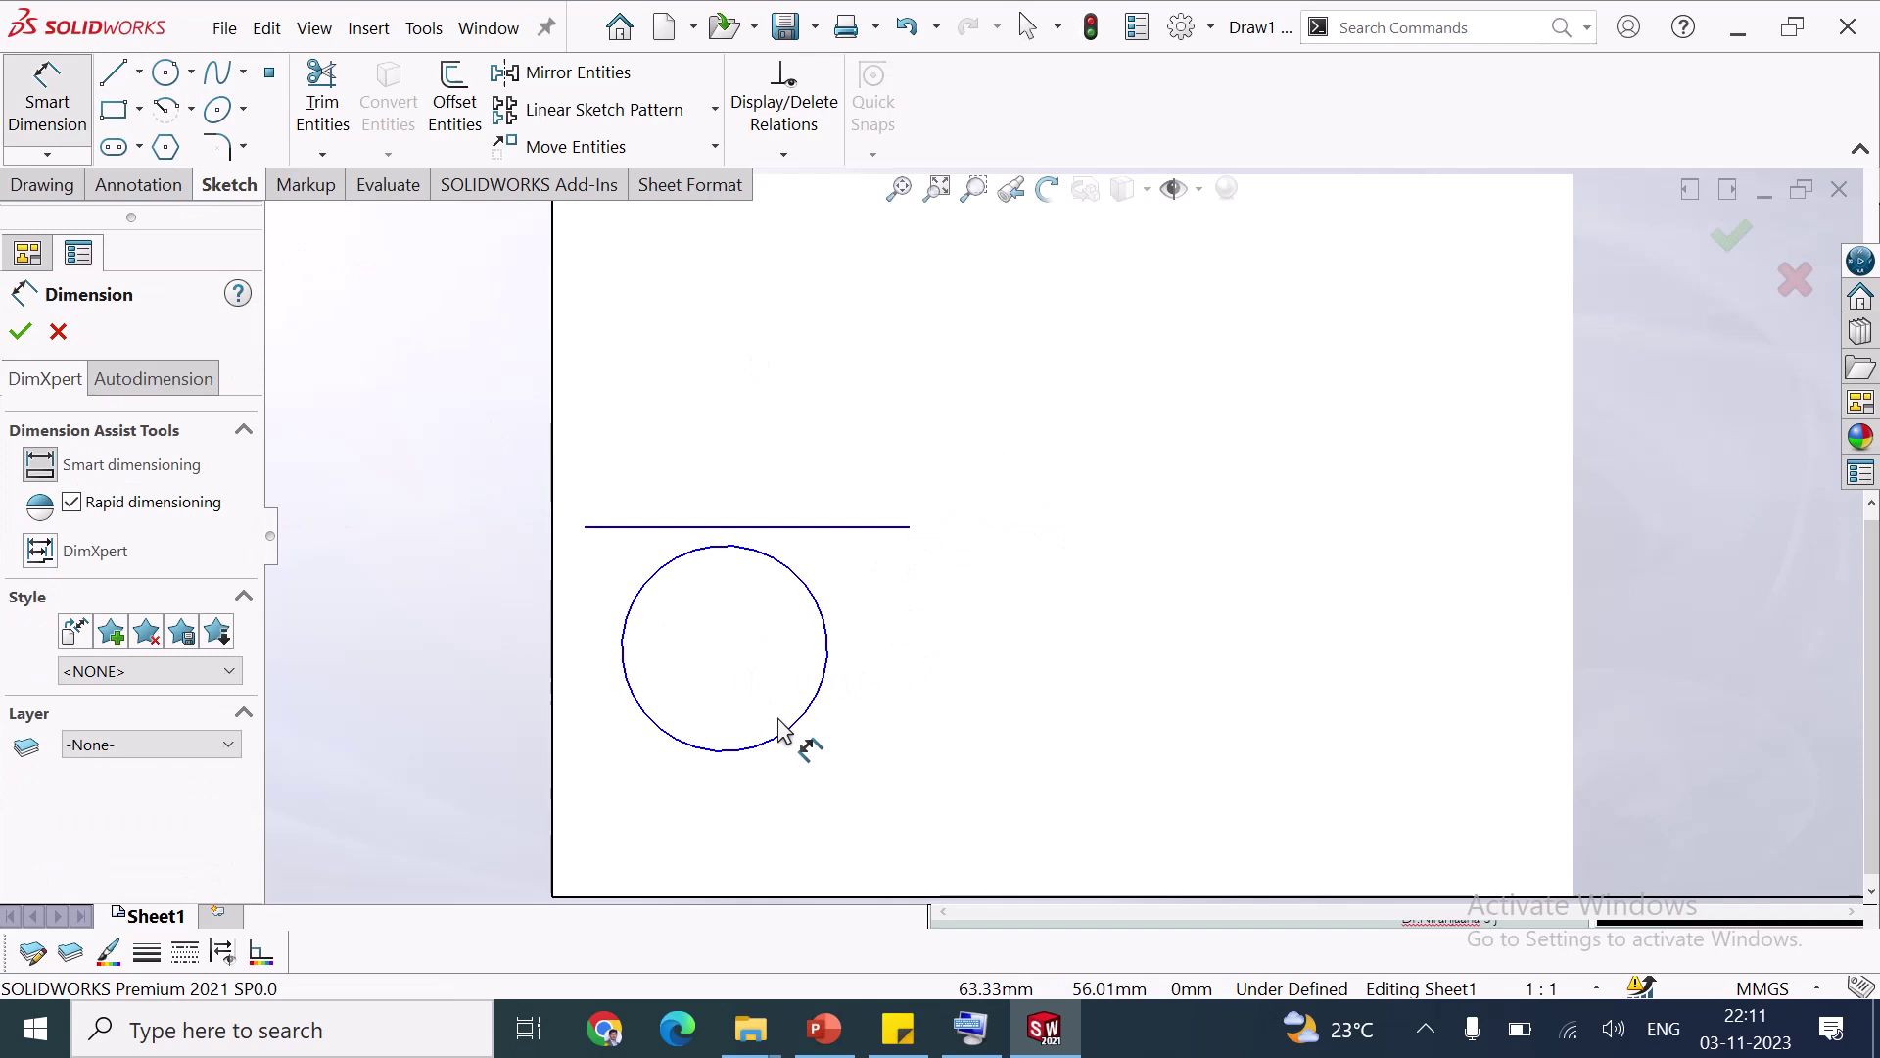
left_click(791, 746)
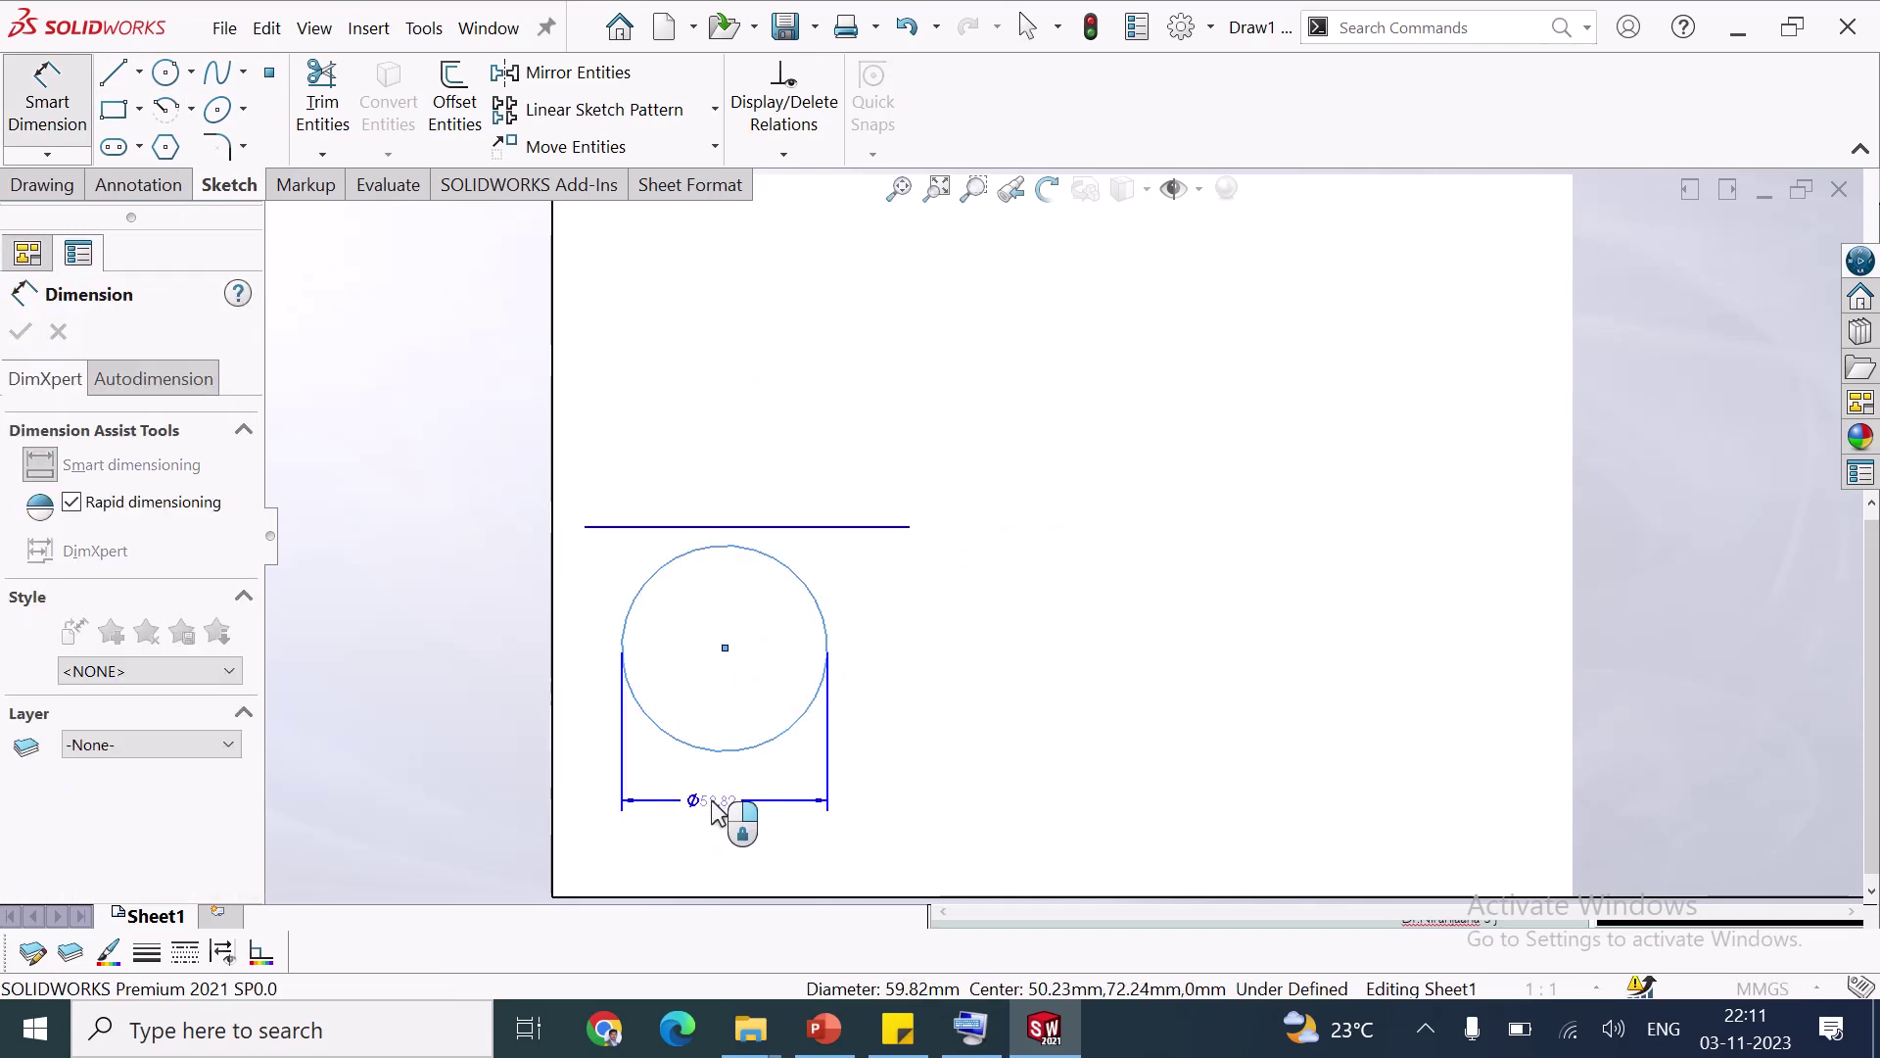
left_click(718, 805)
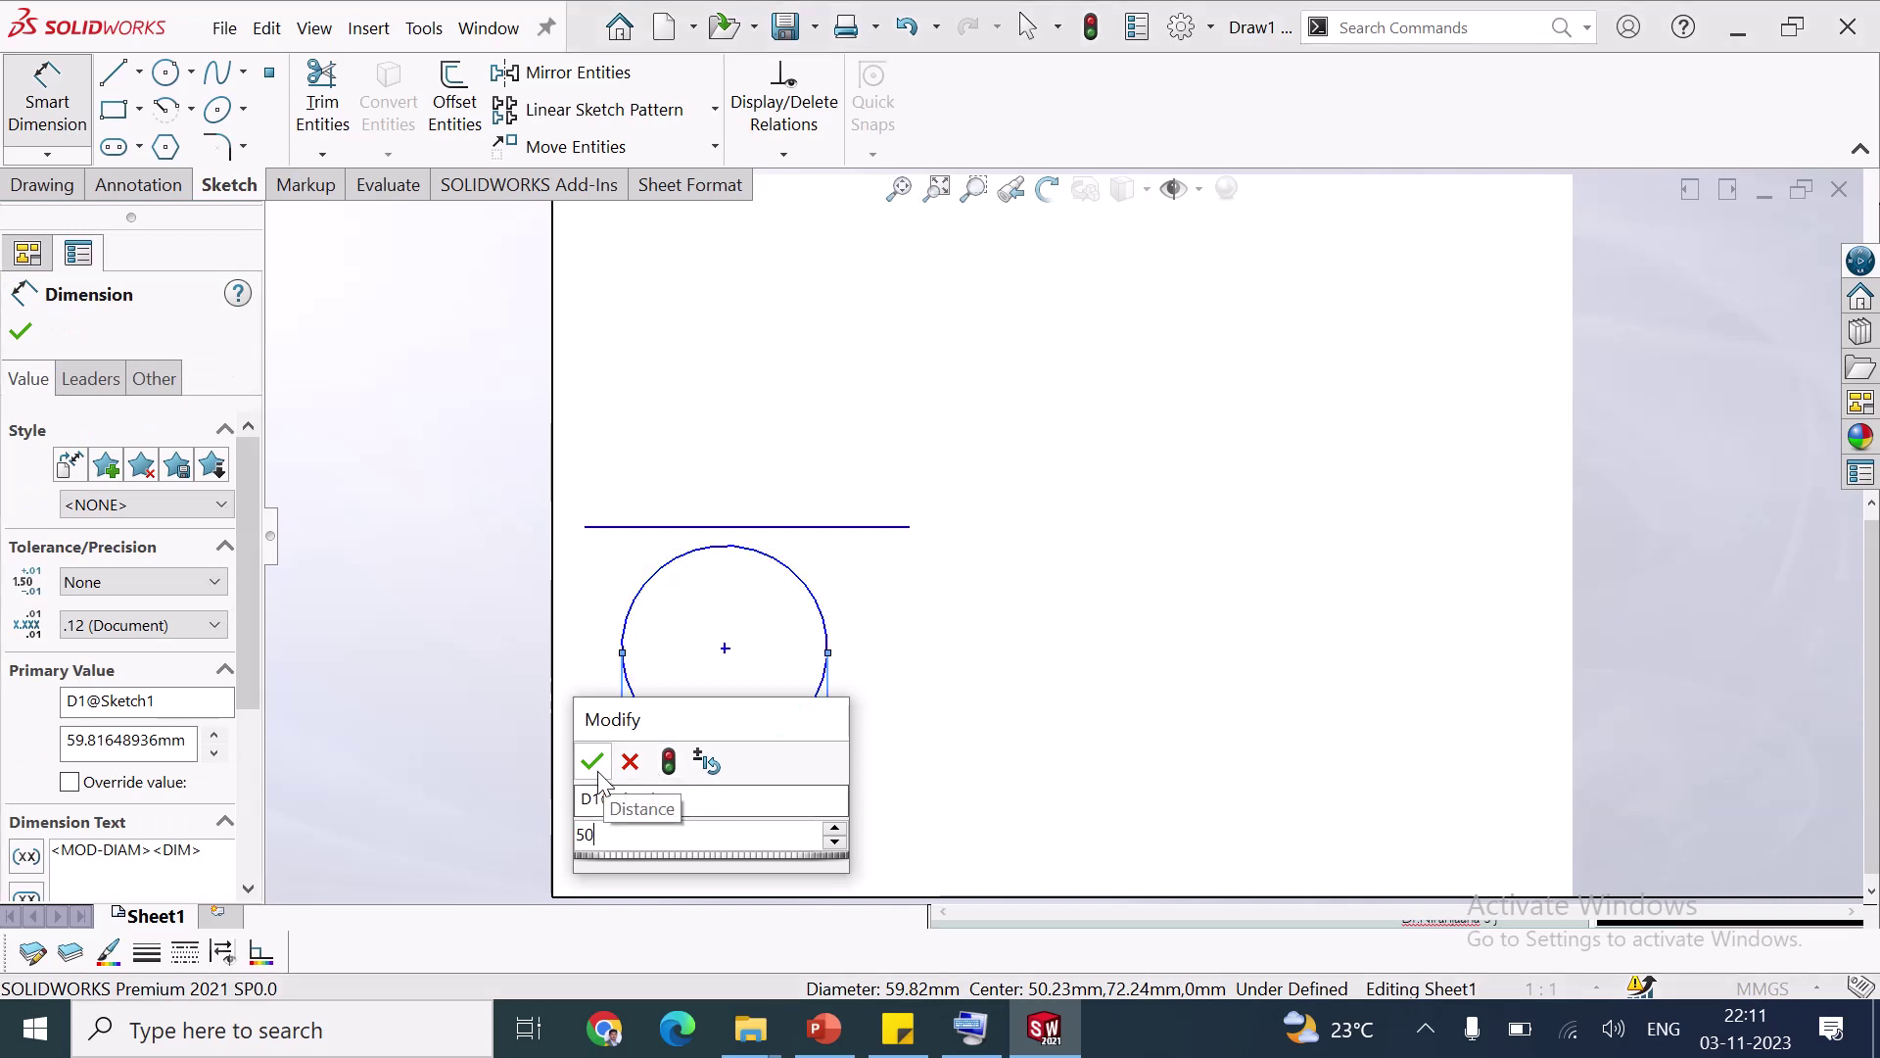
key("Return")
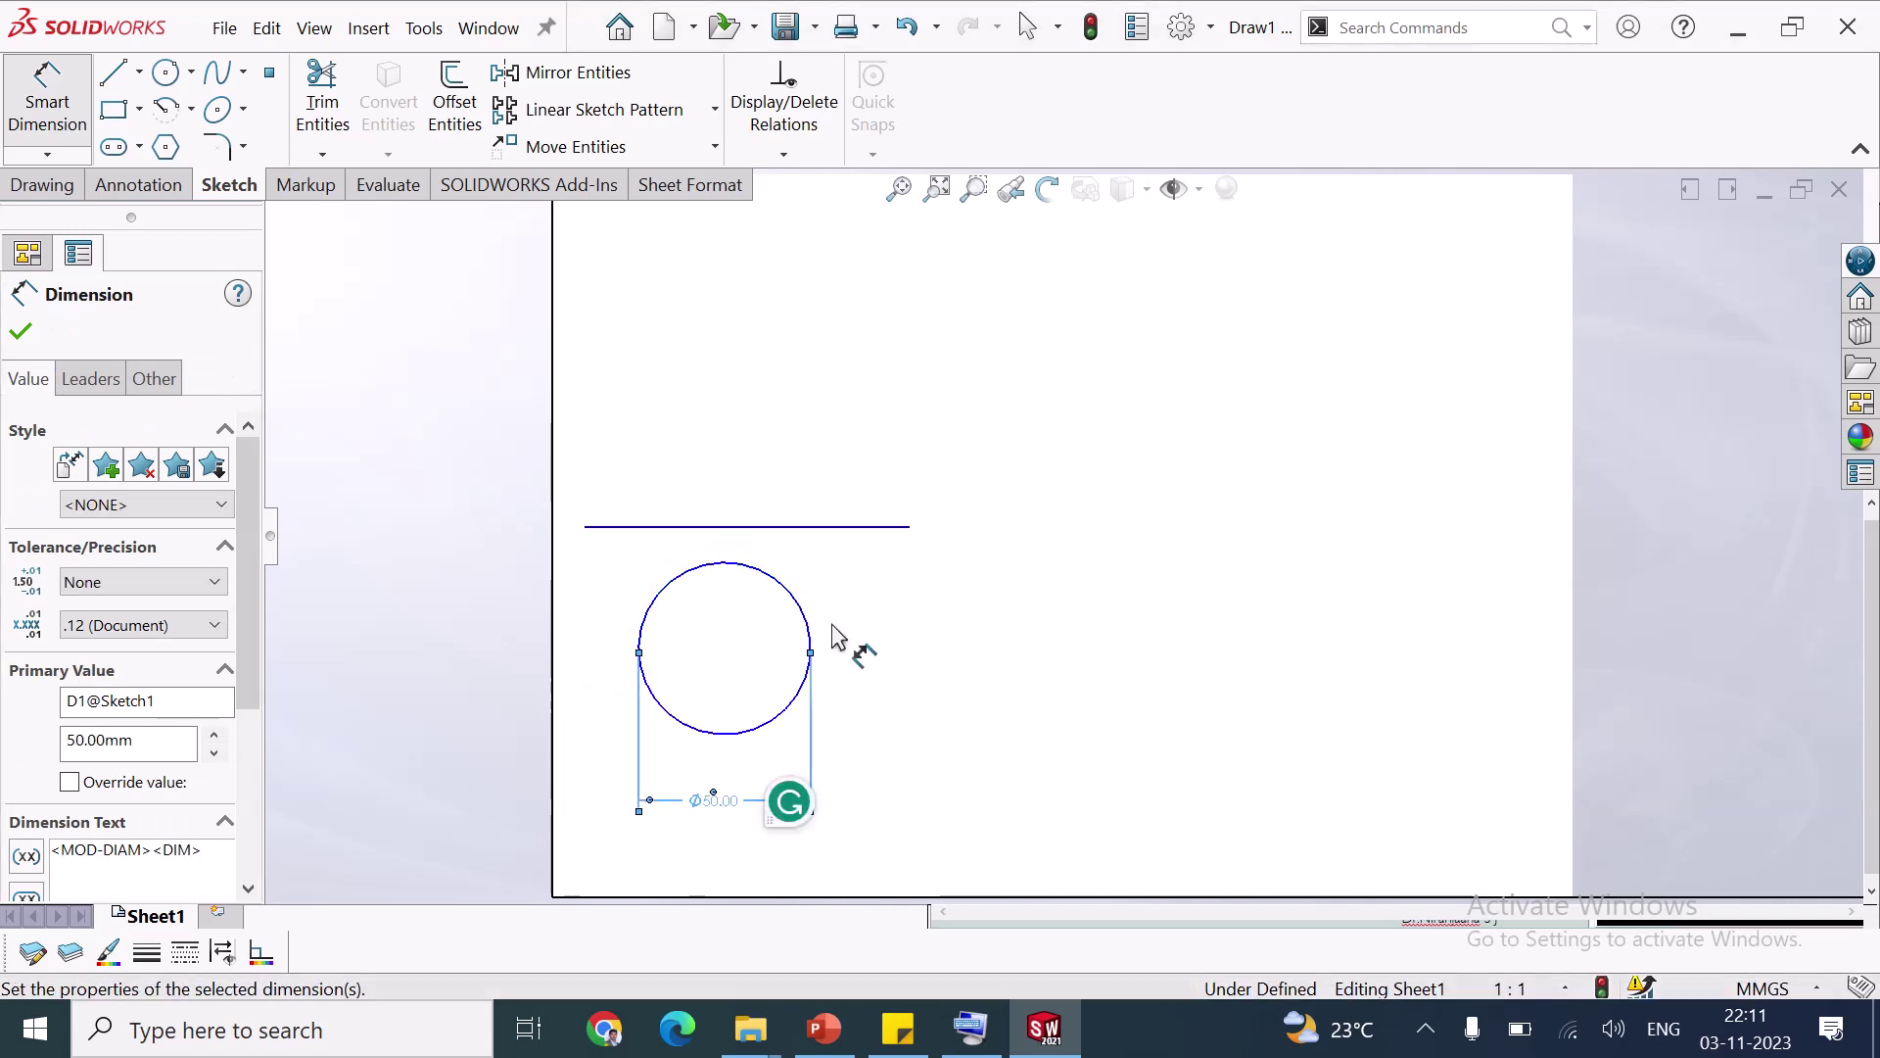
left_click(808, 598)
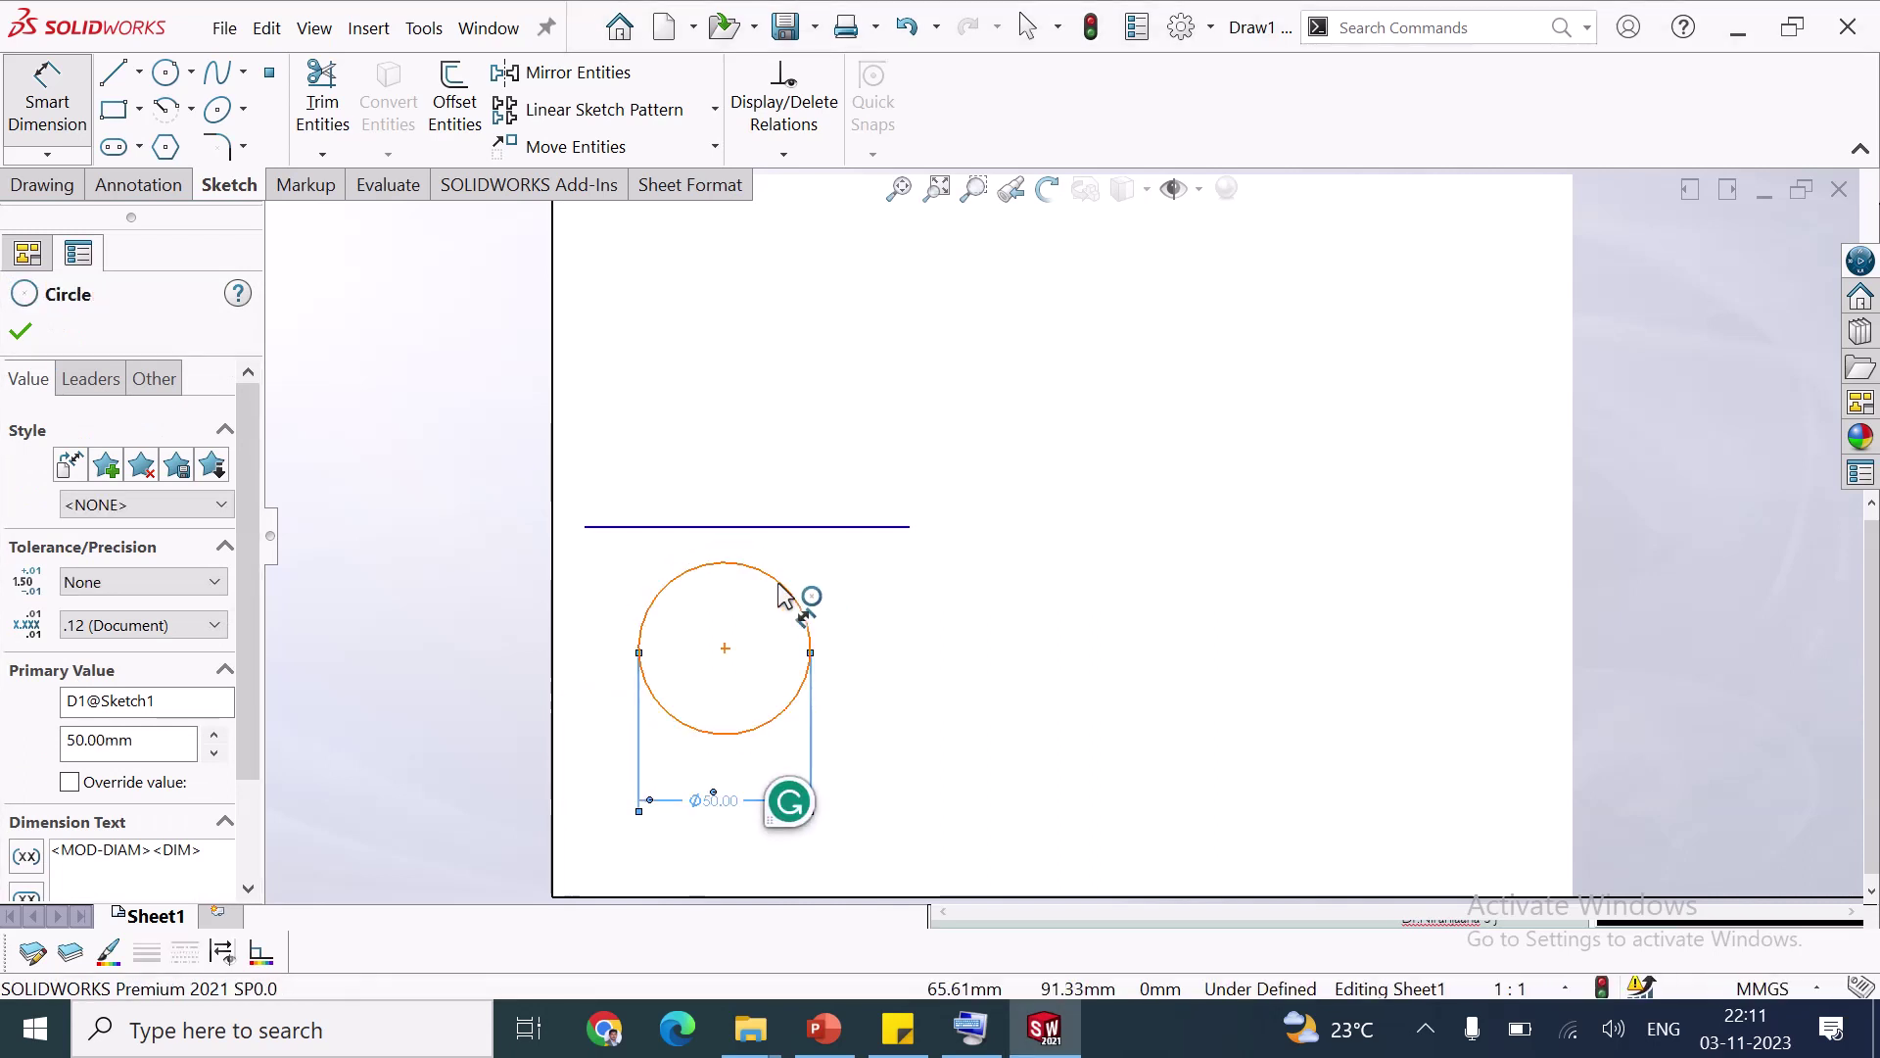
key("Escape")
key("Escape")
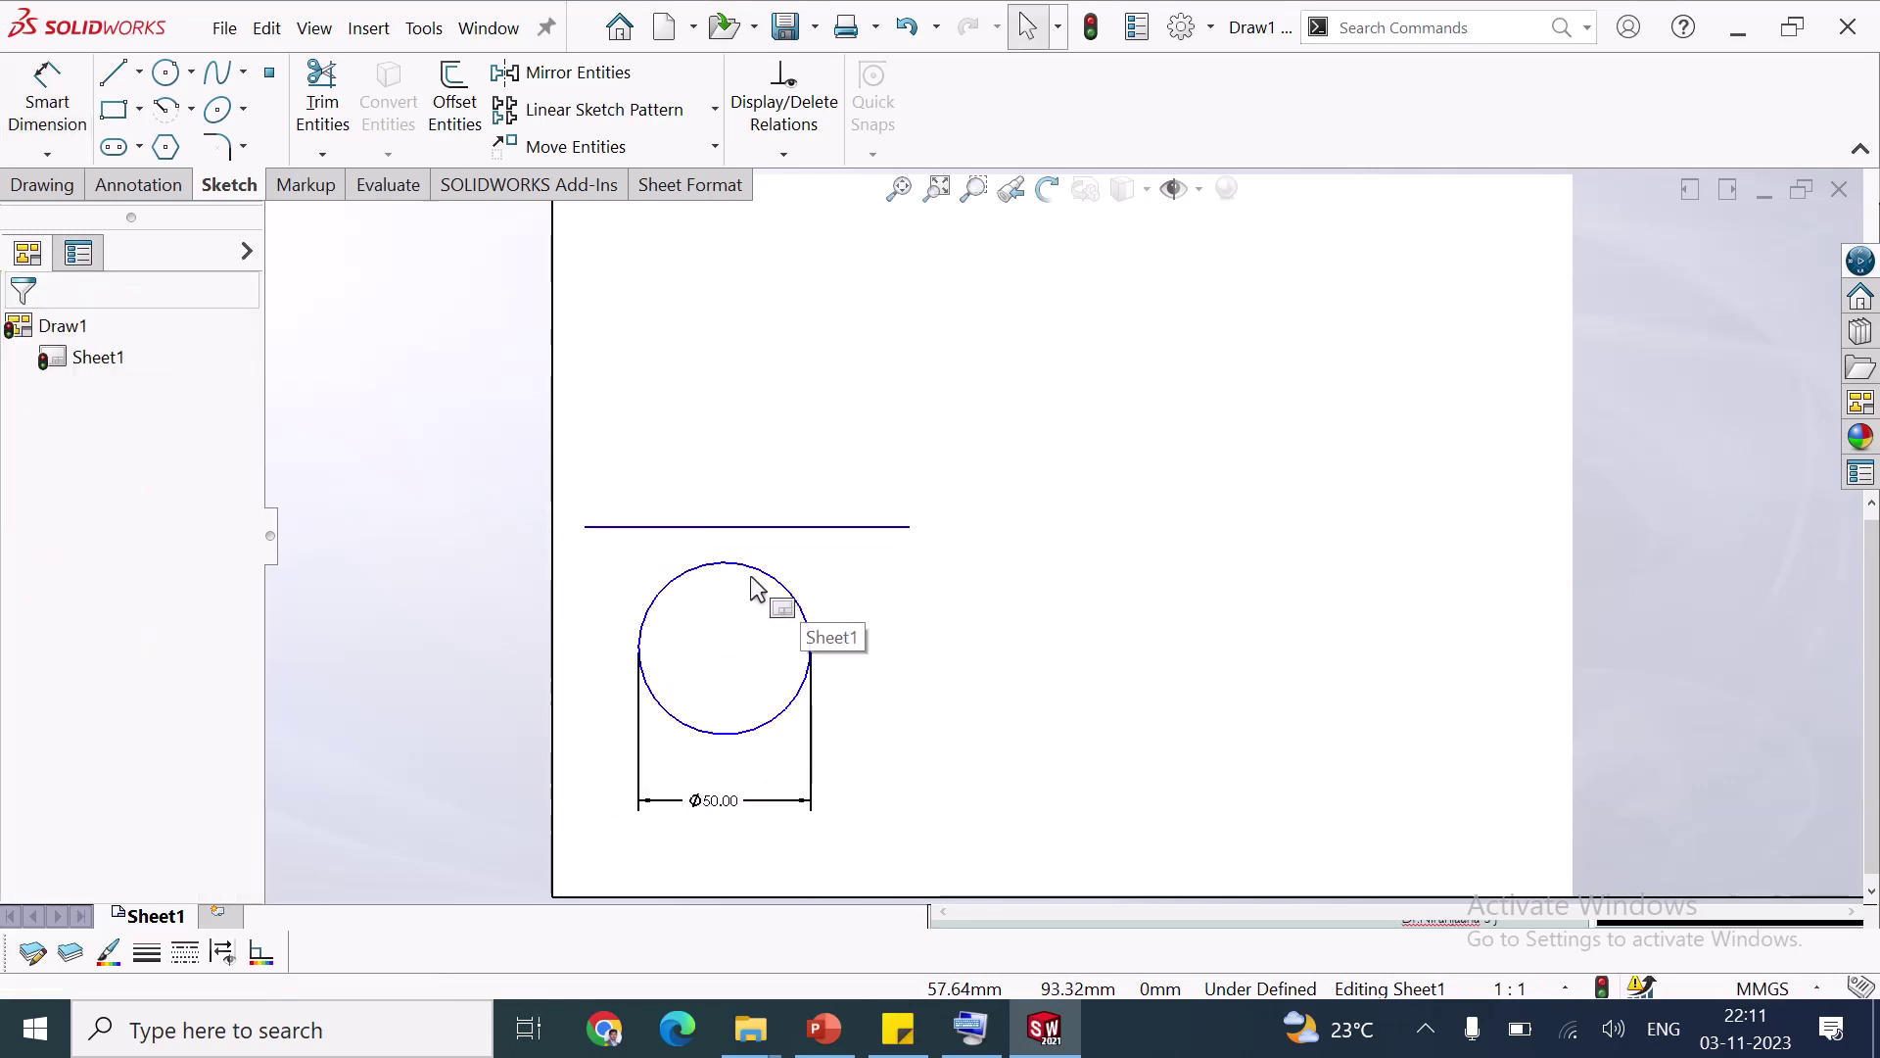
Give the circle's outline a 0.7mm line thickness
left_click(791, 593)
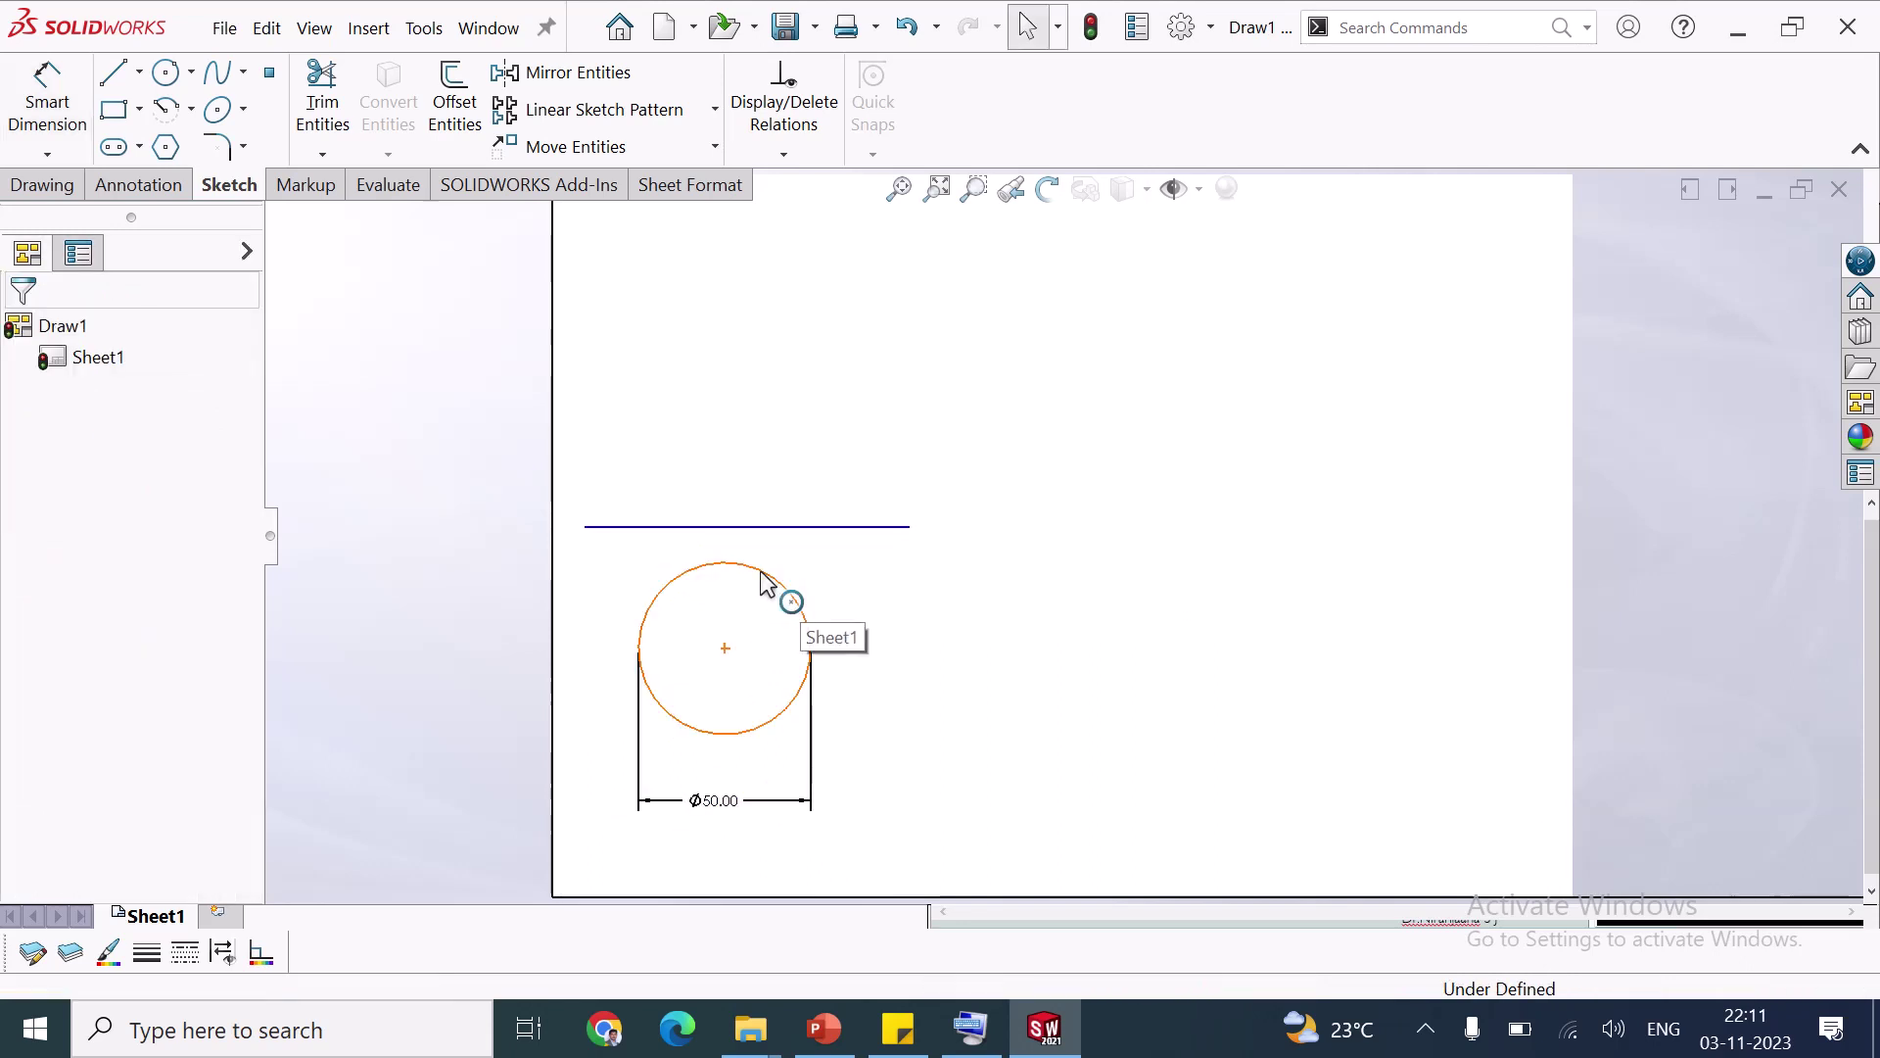
left_click(147, 952)
left_click(283, 838)
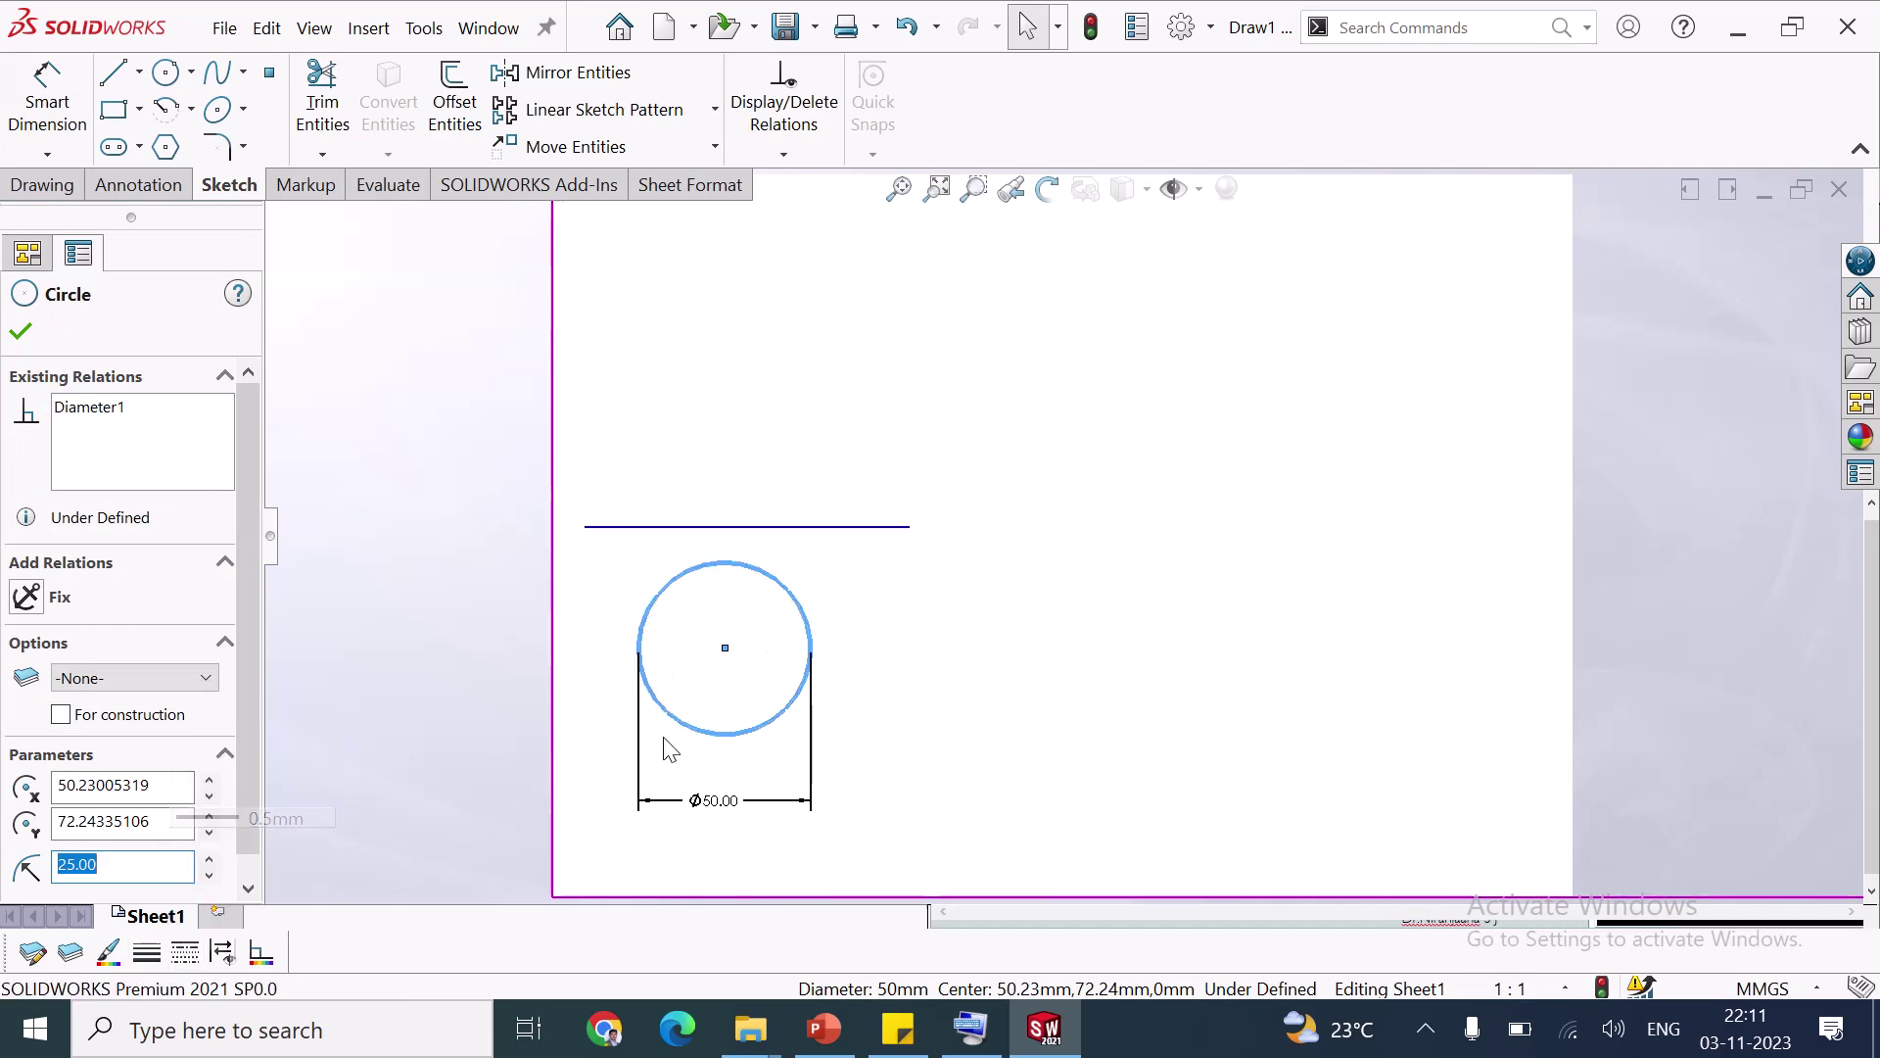
left_click(1045, 474)
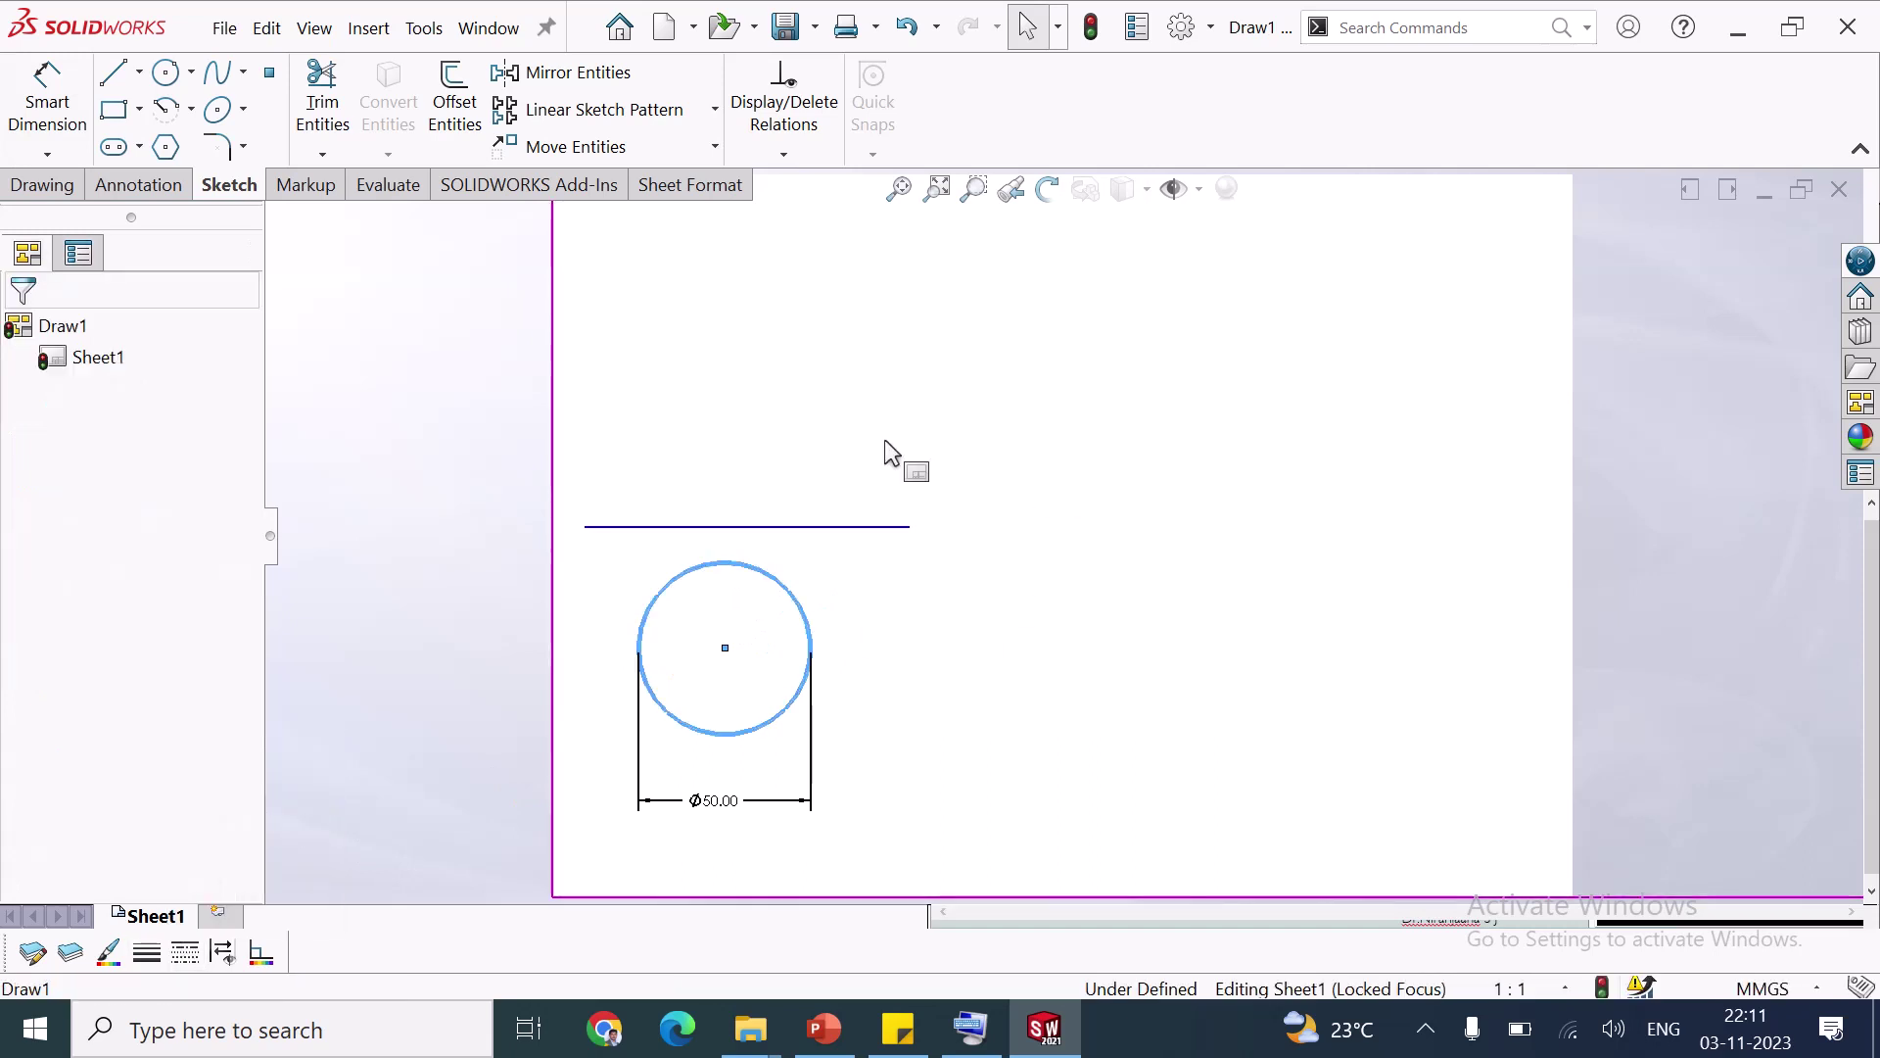
Draw a radius line from the circle's centre to its edge
left_click(131, 84)
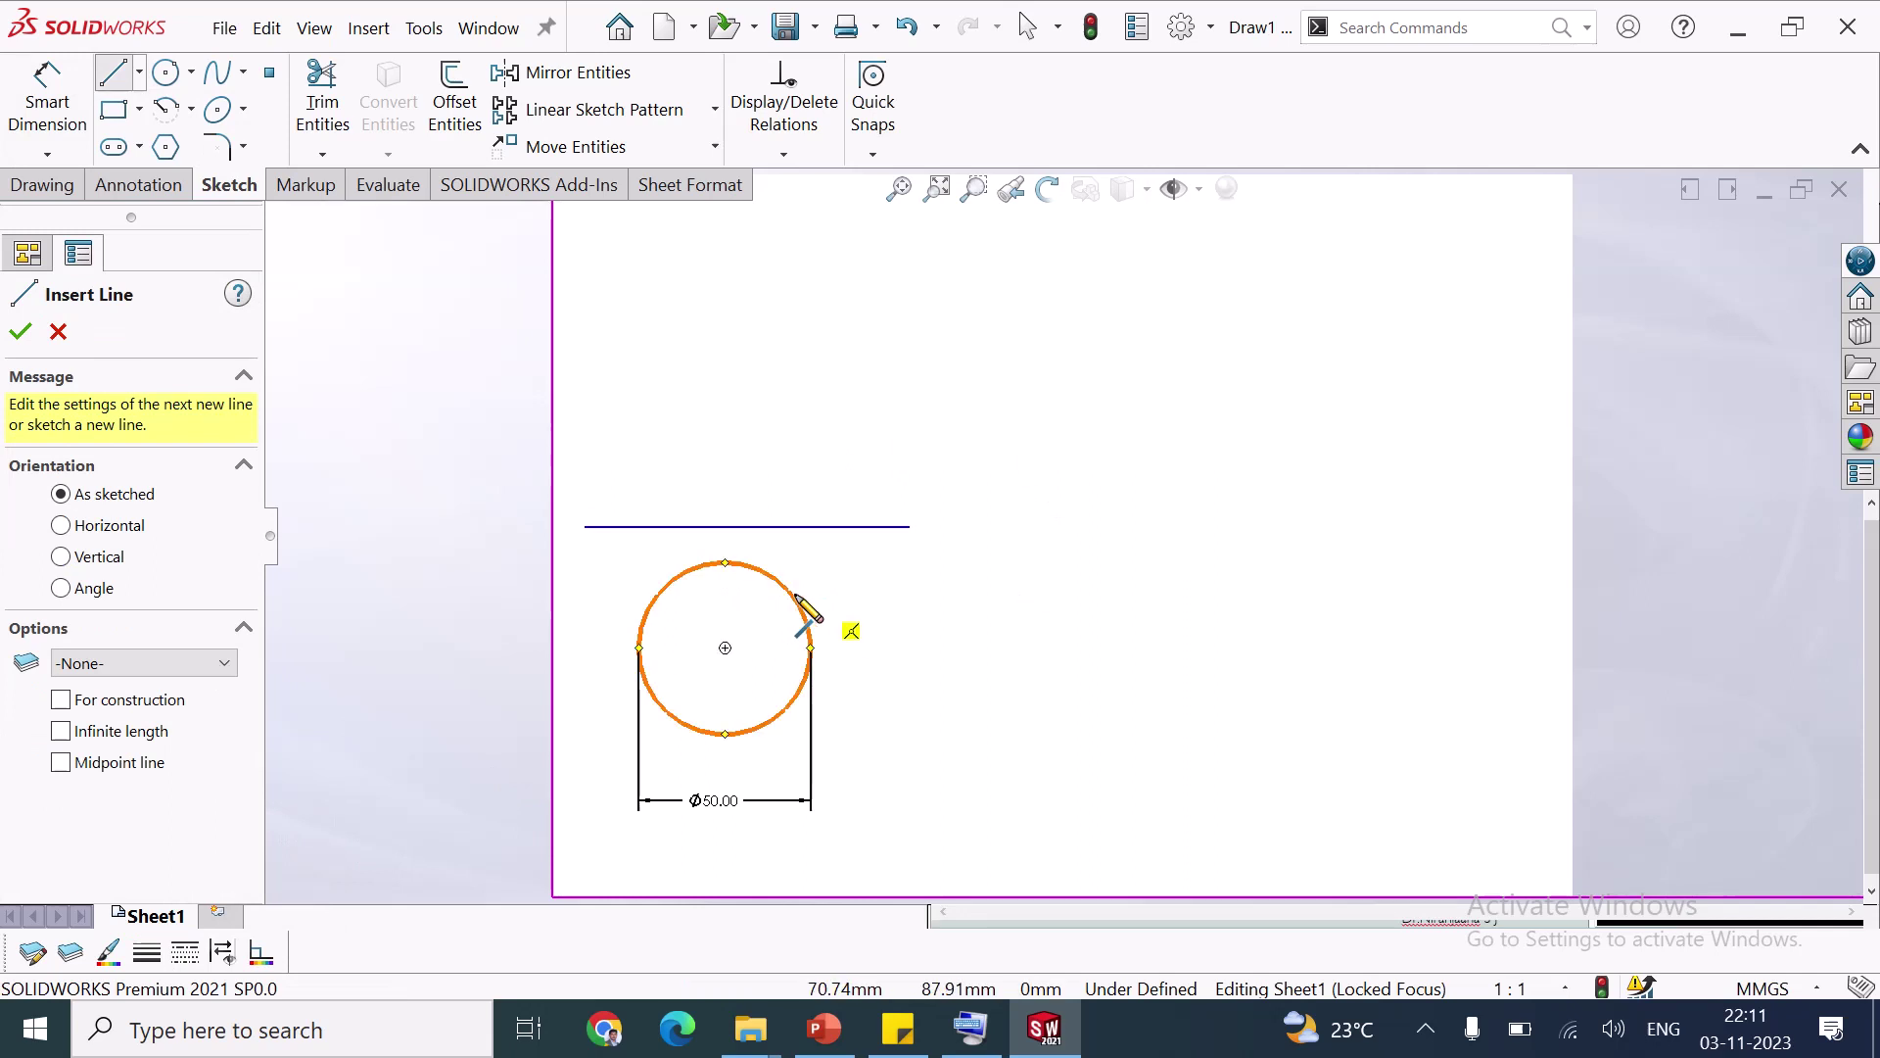
left_click(807, 648)
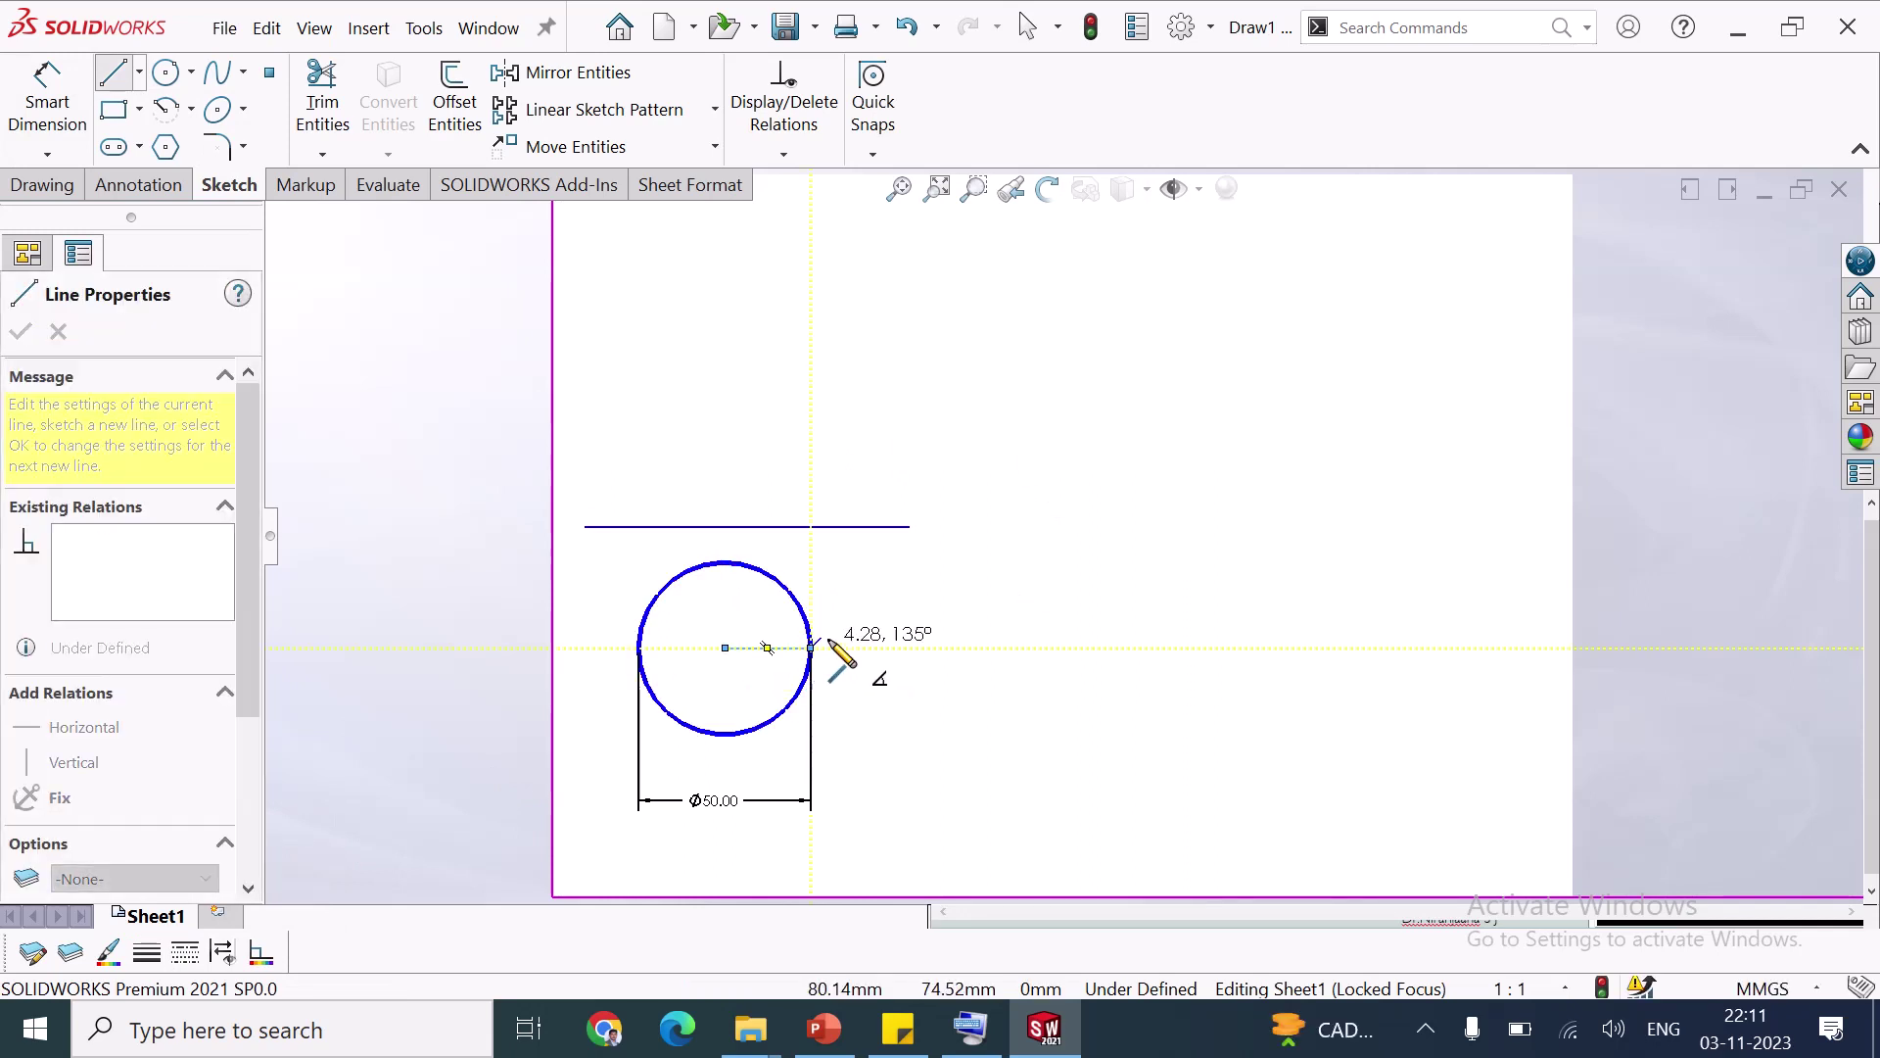
left_click(724, 648)
key("Escape")
key("Escape")
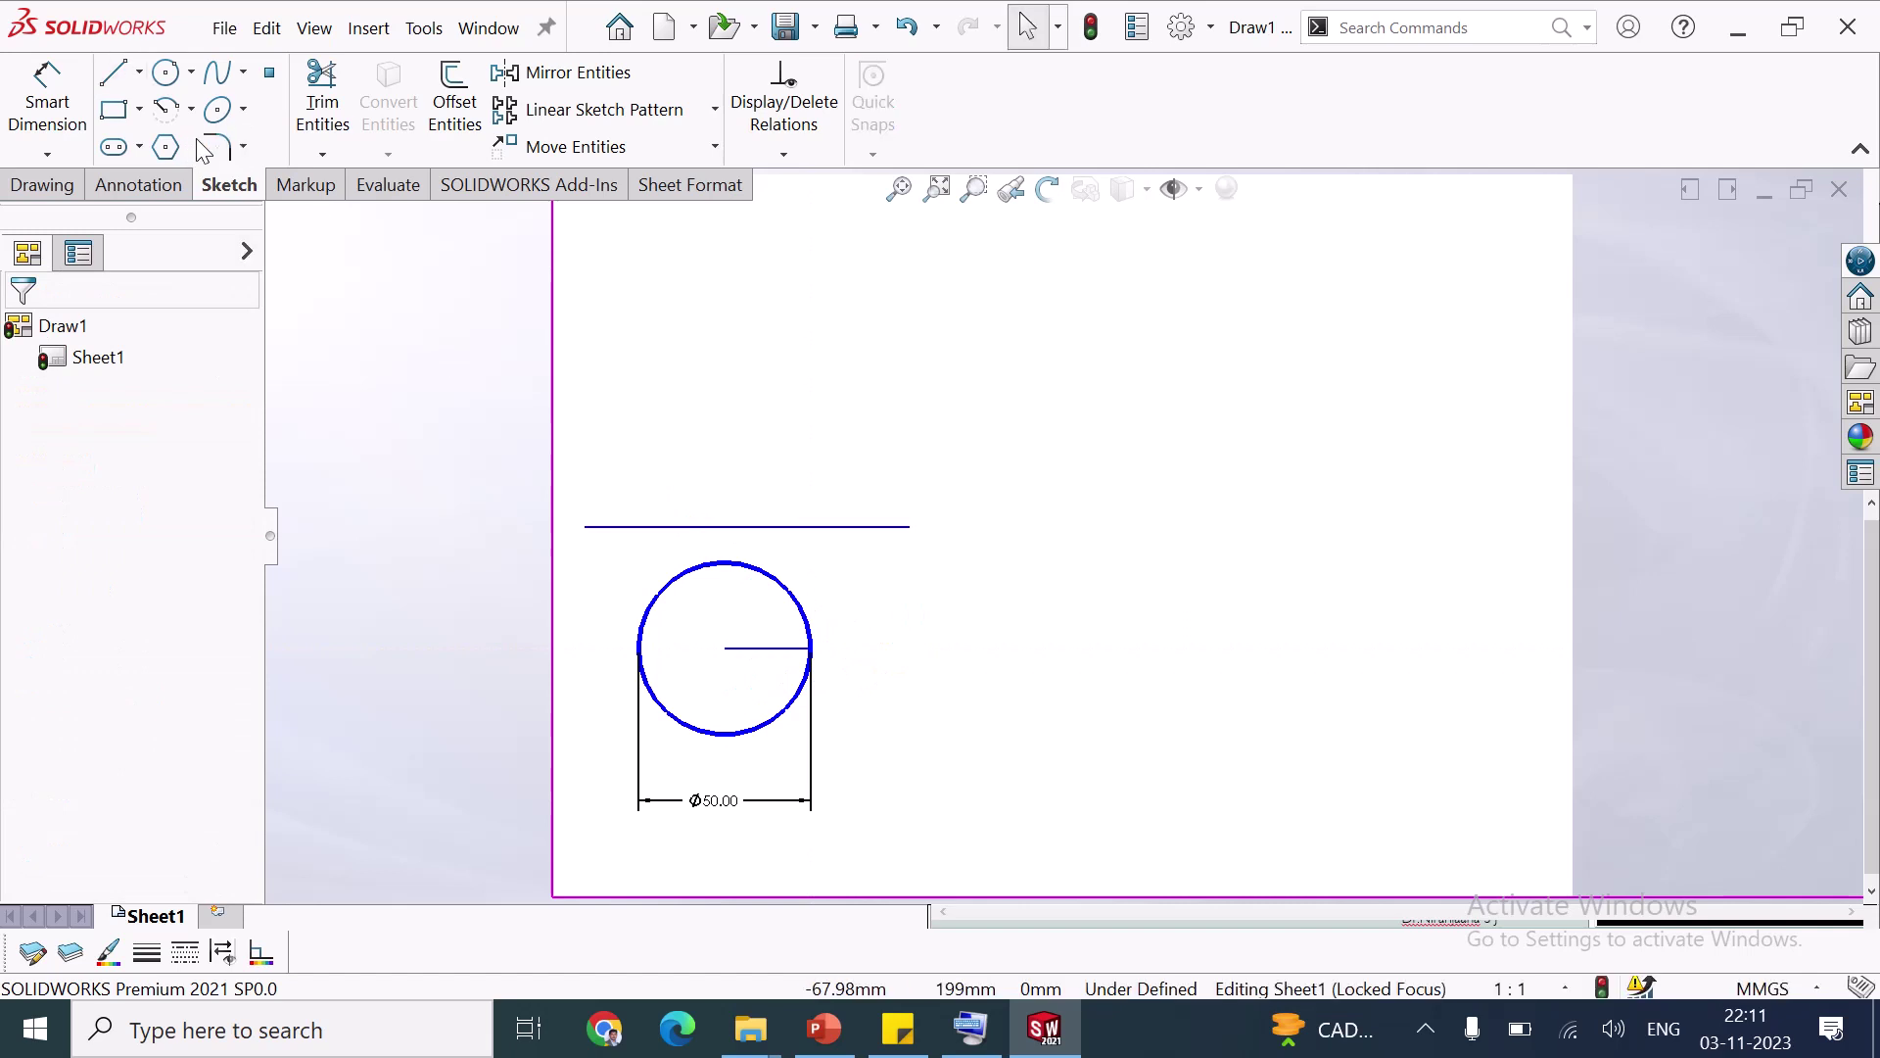
Circularly pattern the radius line about the circle centre with 8 instances
left_click(715, 110)
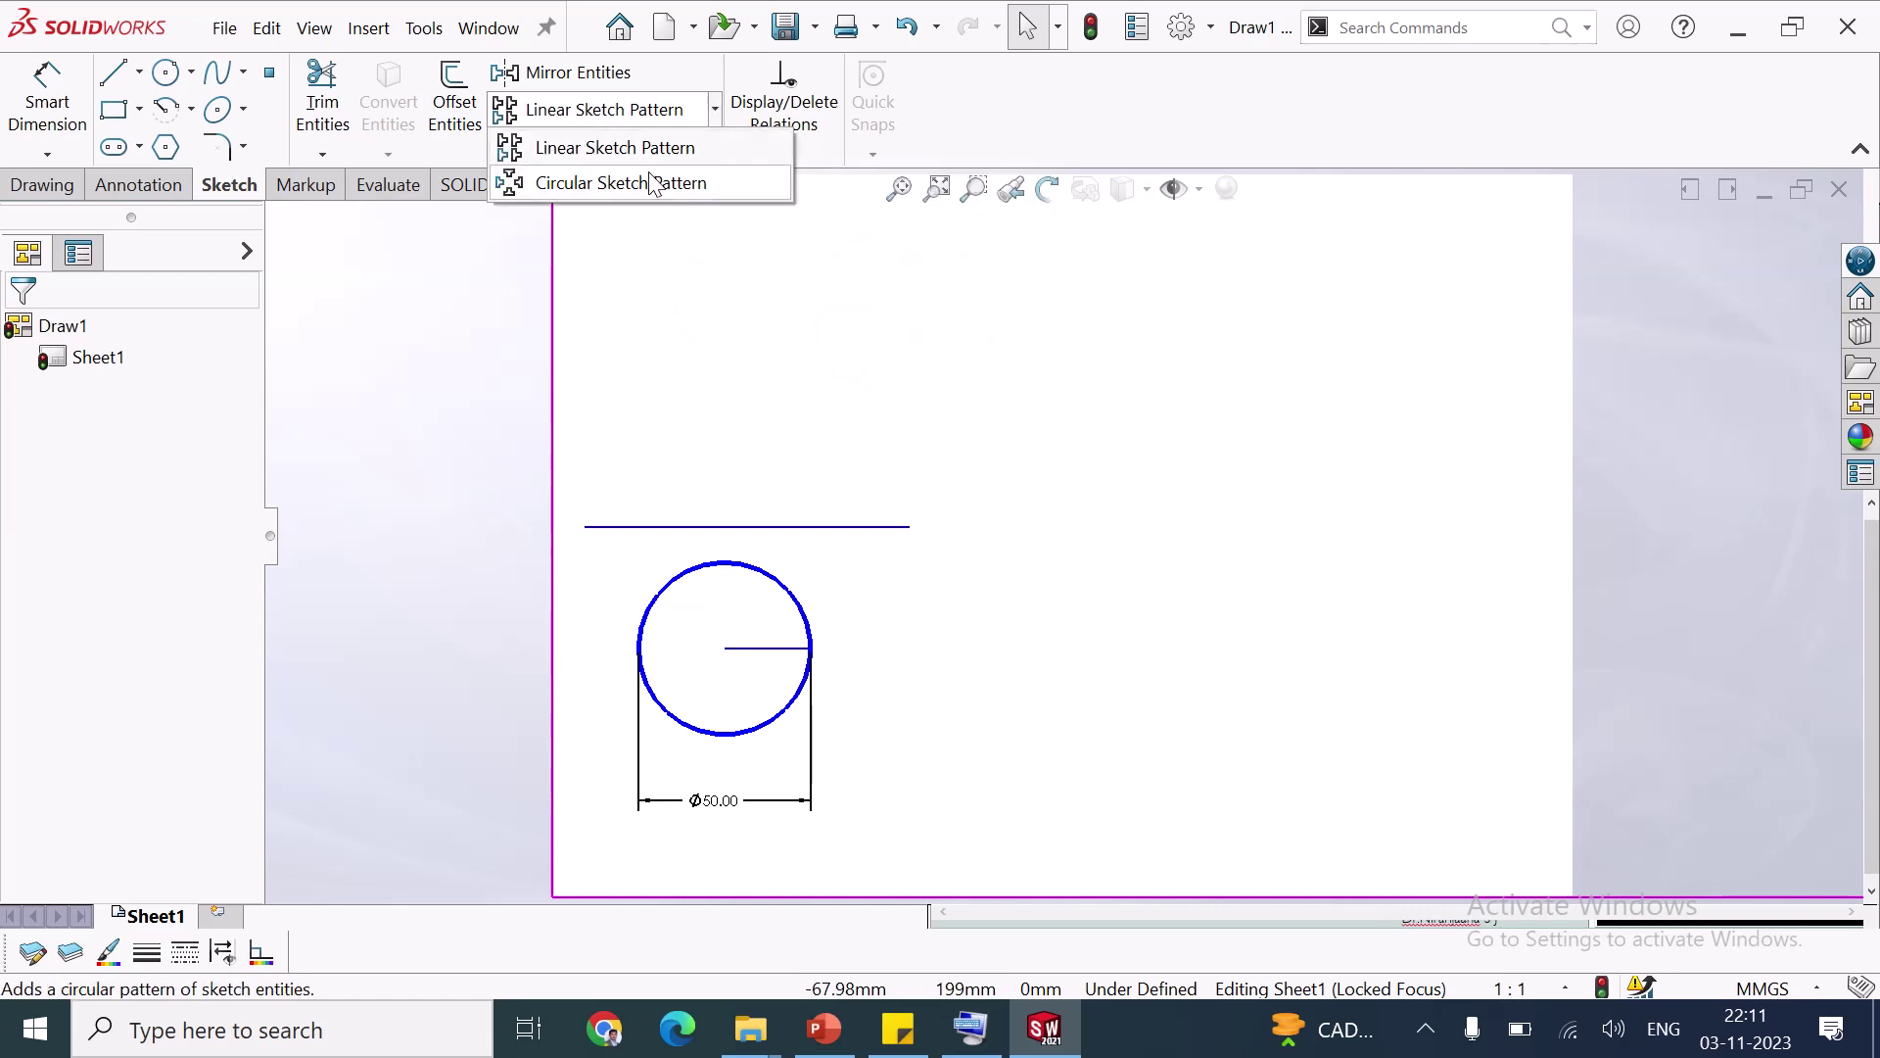
left_click(651, 186)
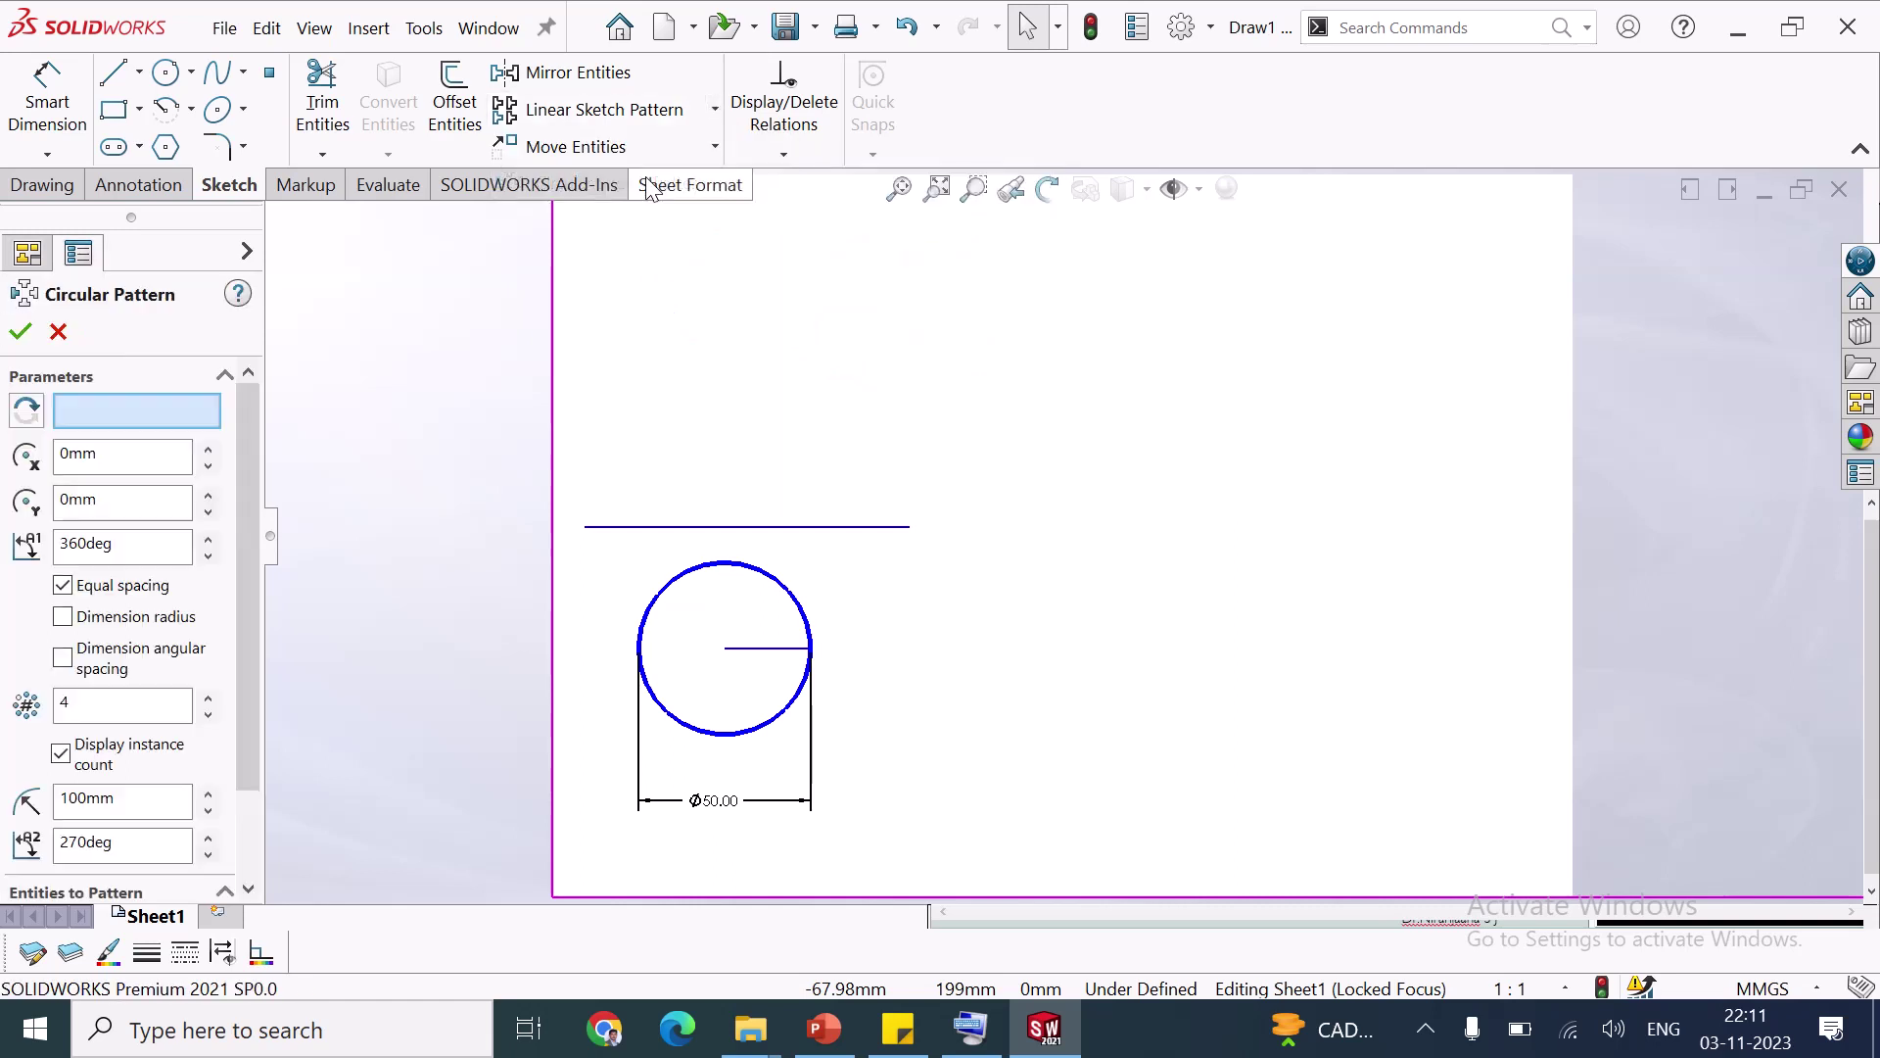
left_click(179, 423)
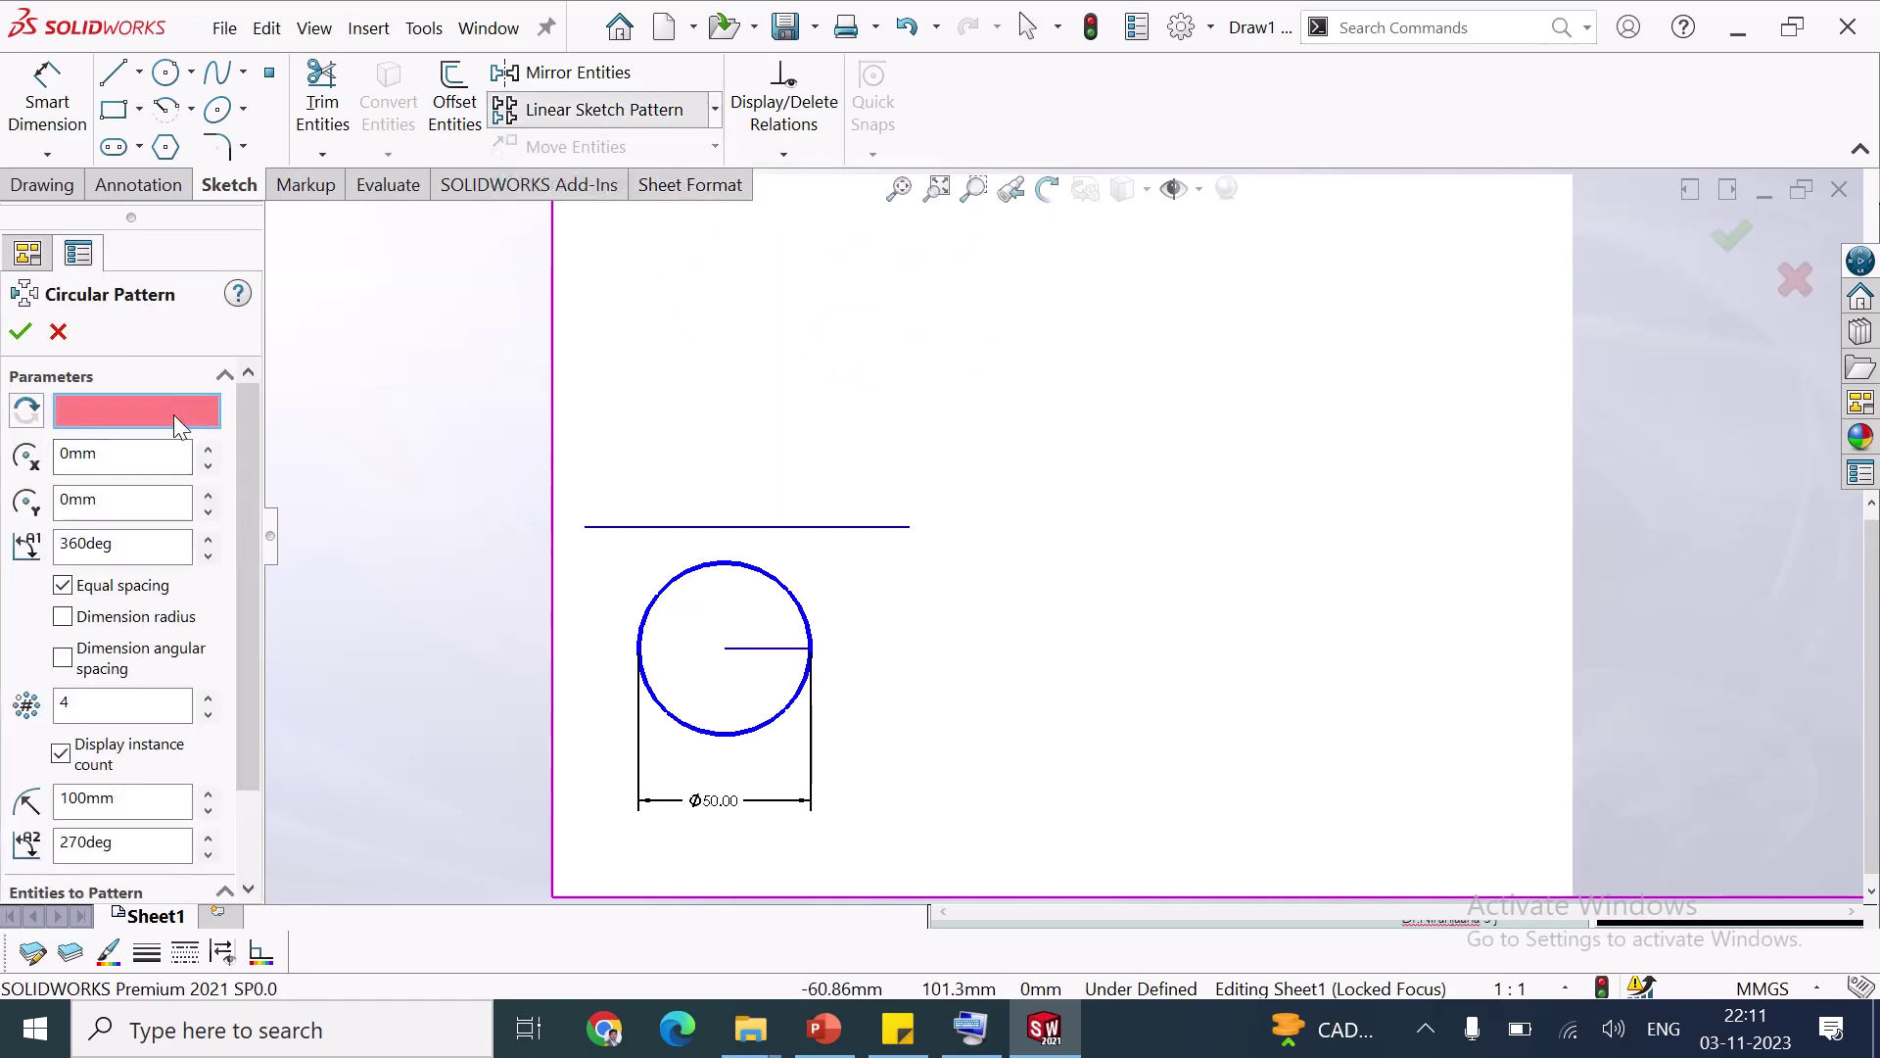
left_click(725, 650)
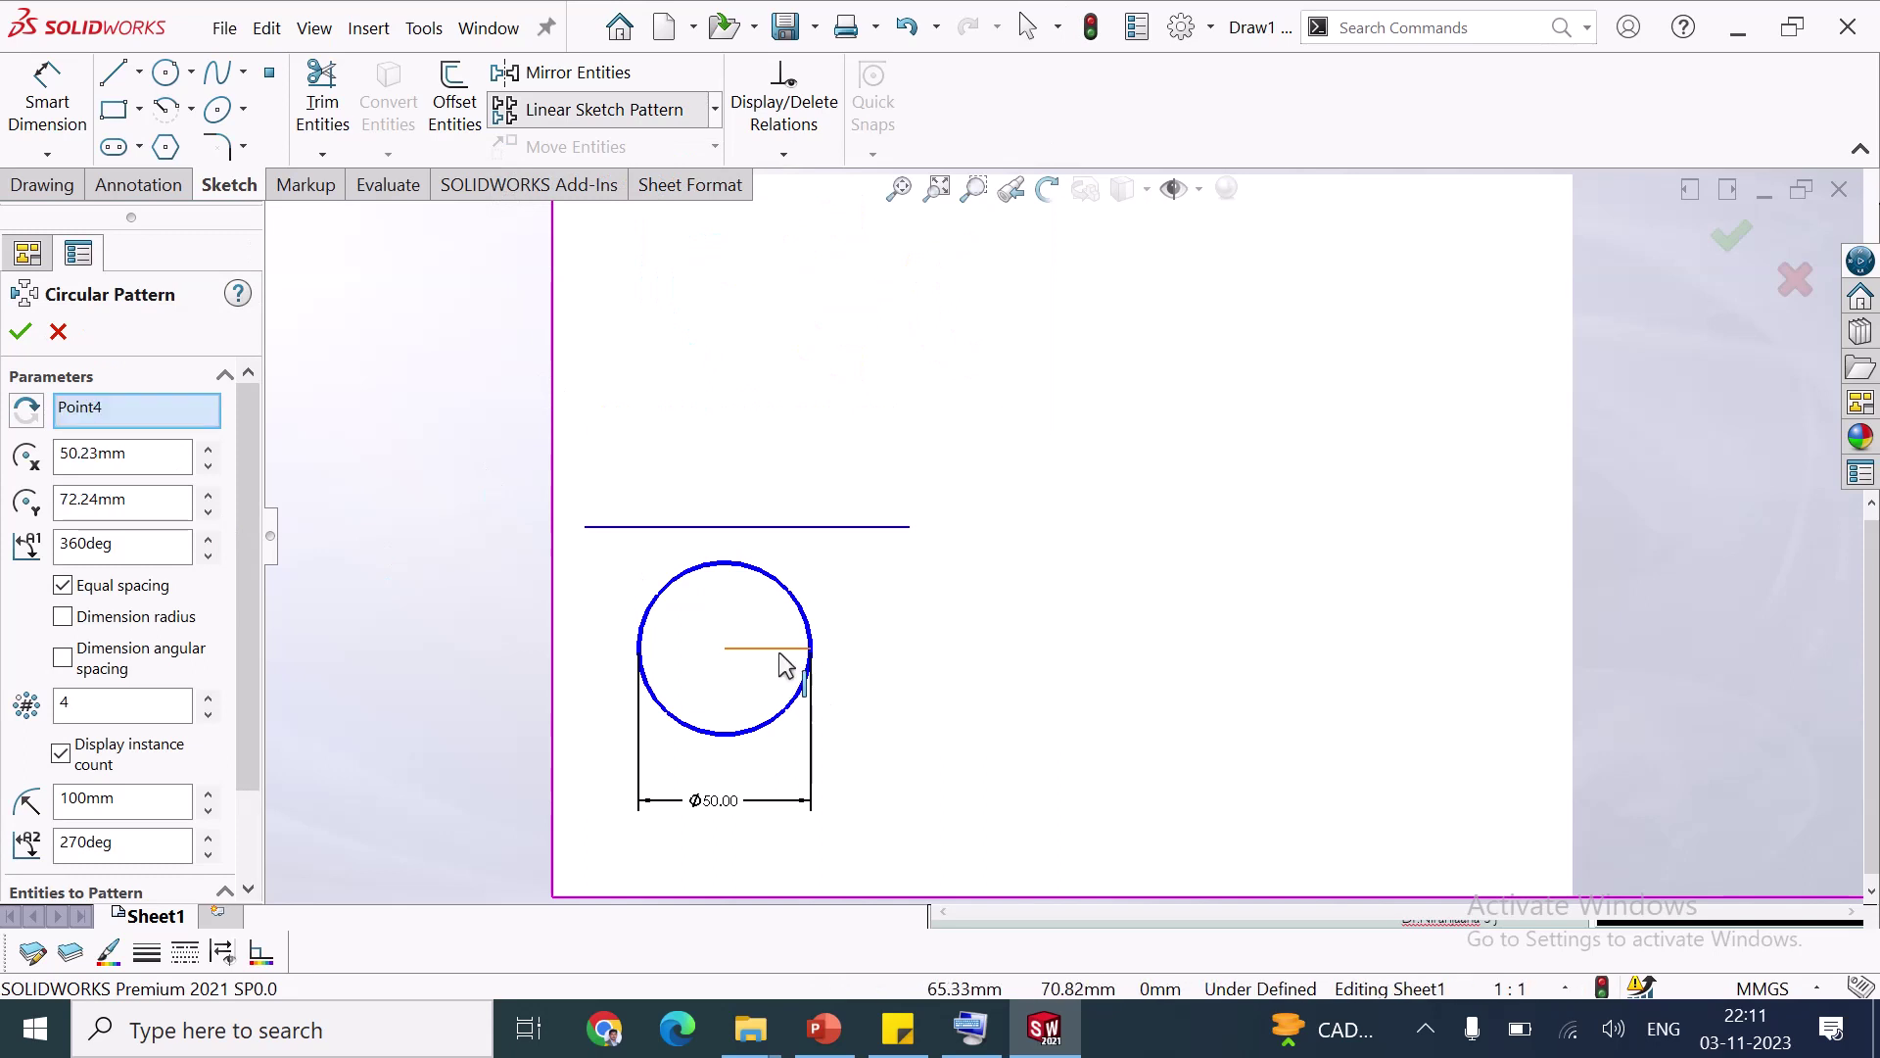
left_click(797, 663)
left_click(55, 703)
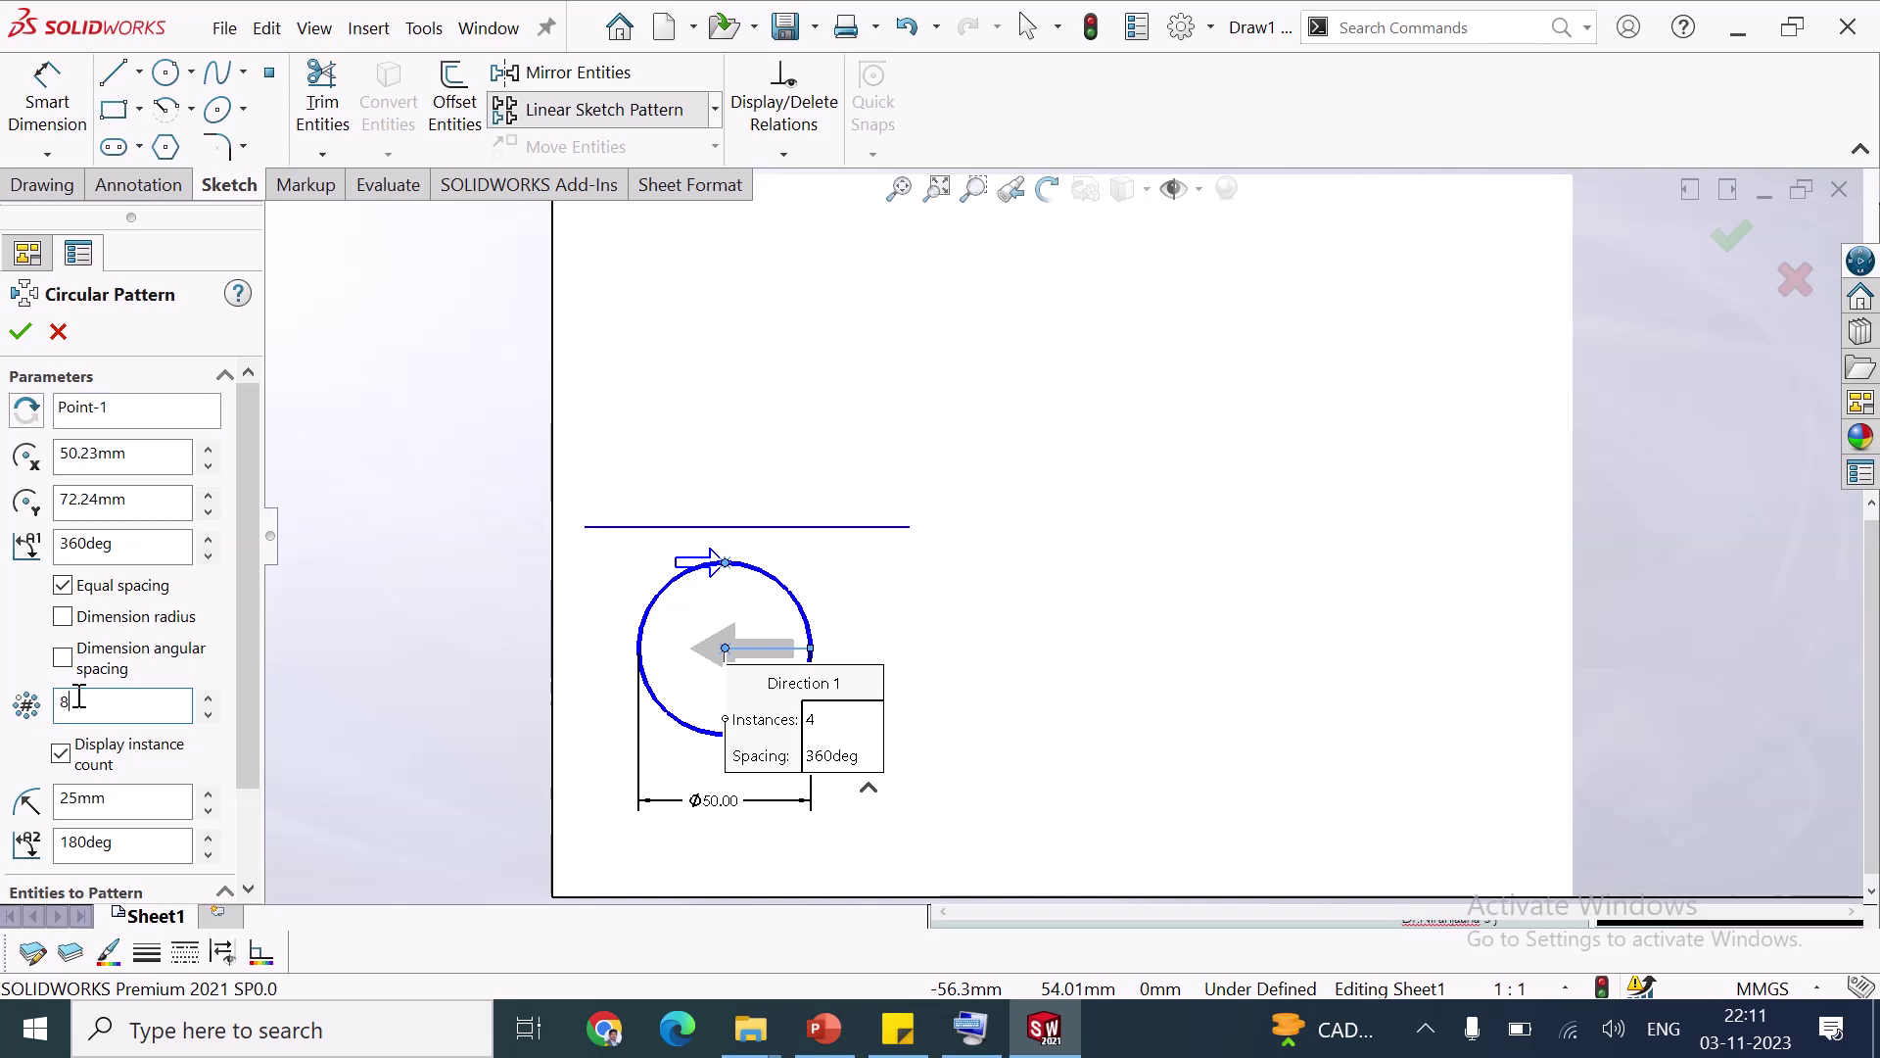
left_click(20, 332)
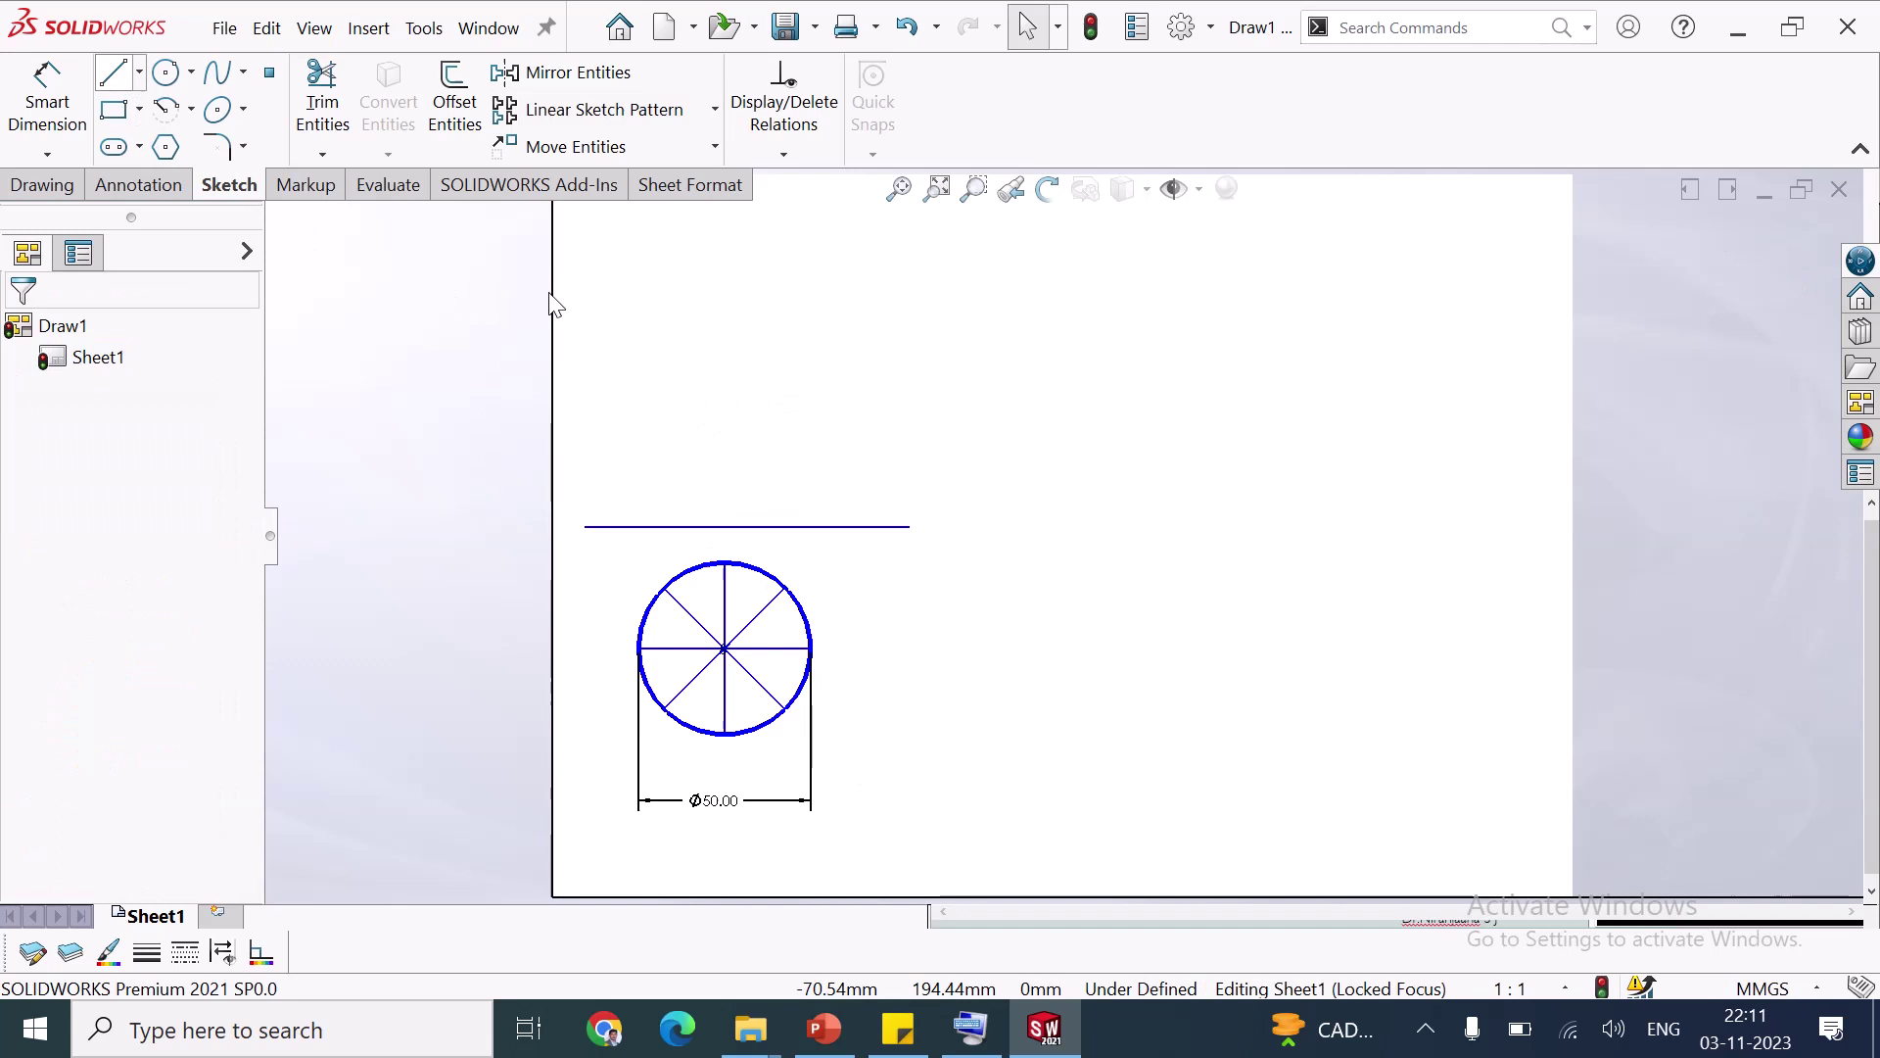
Draw a vertical axis from the circle centre upward, dimensioning the part above the base line 75
left_click(725, 648)
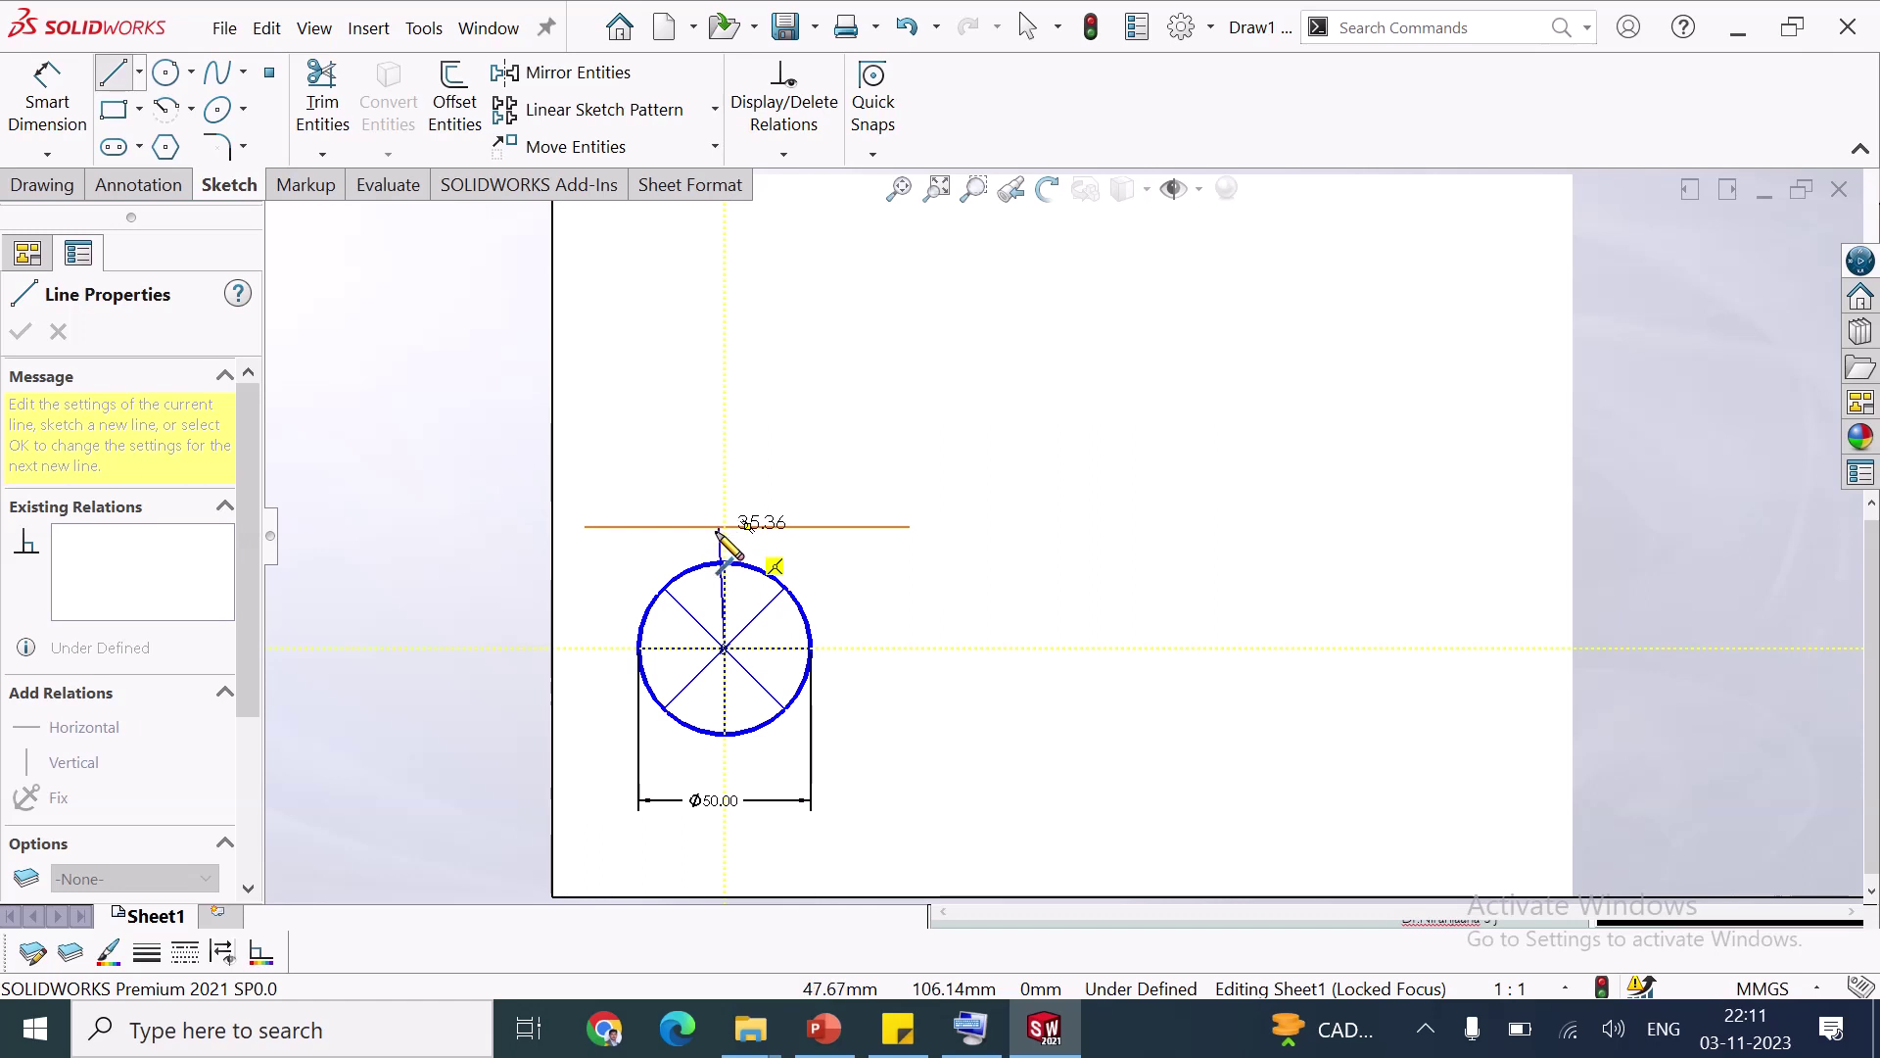
left_click(725, 526)
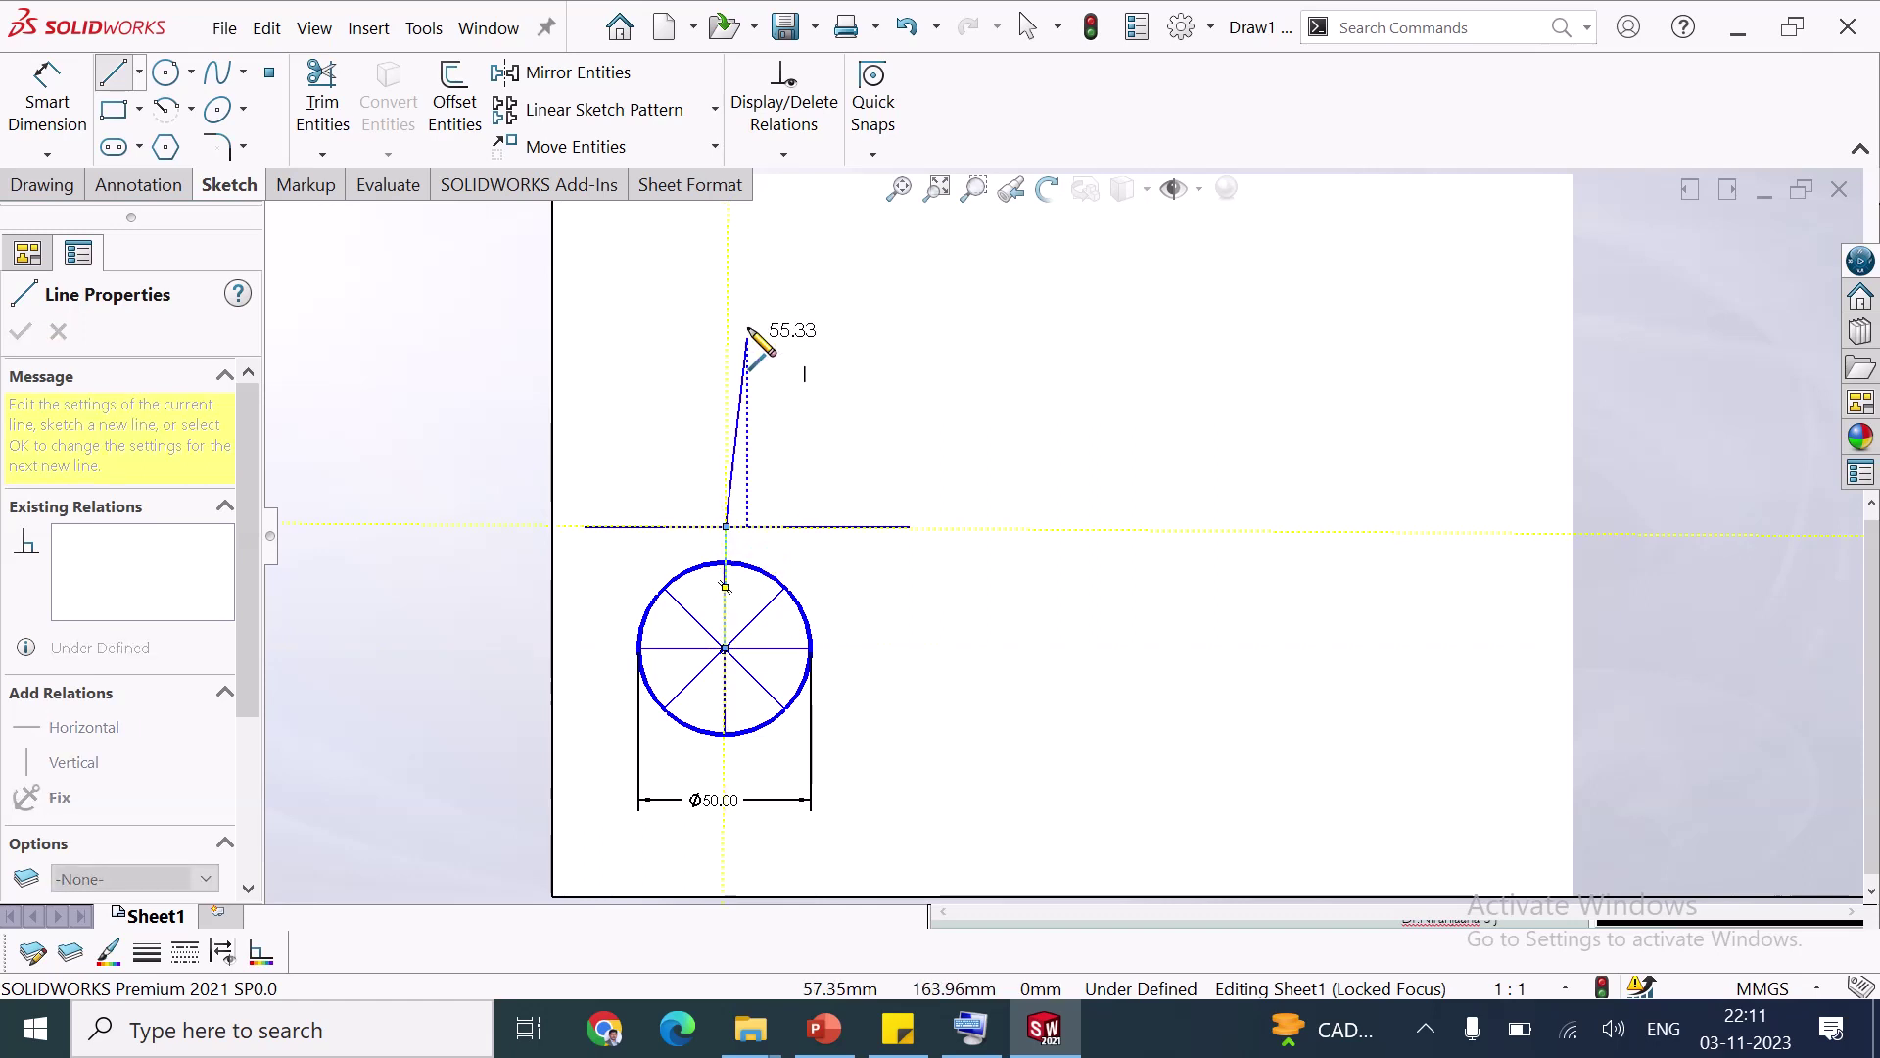
left_click(725, 265)
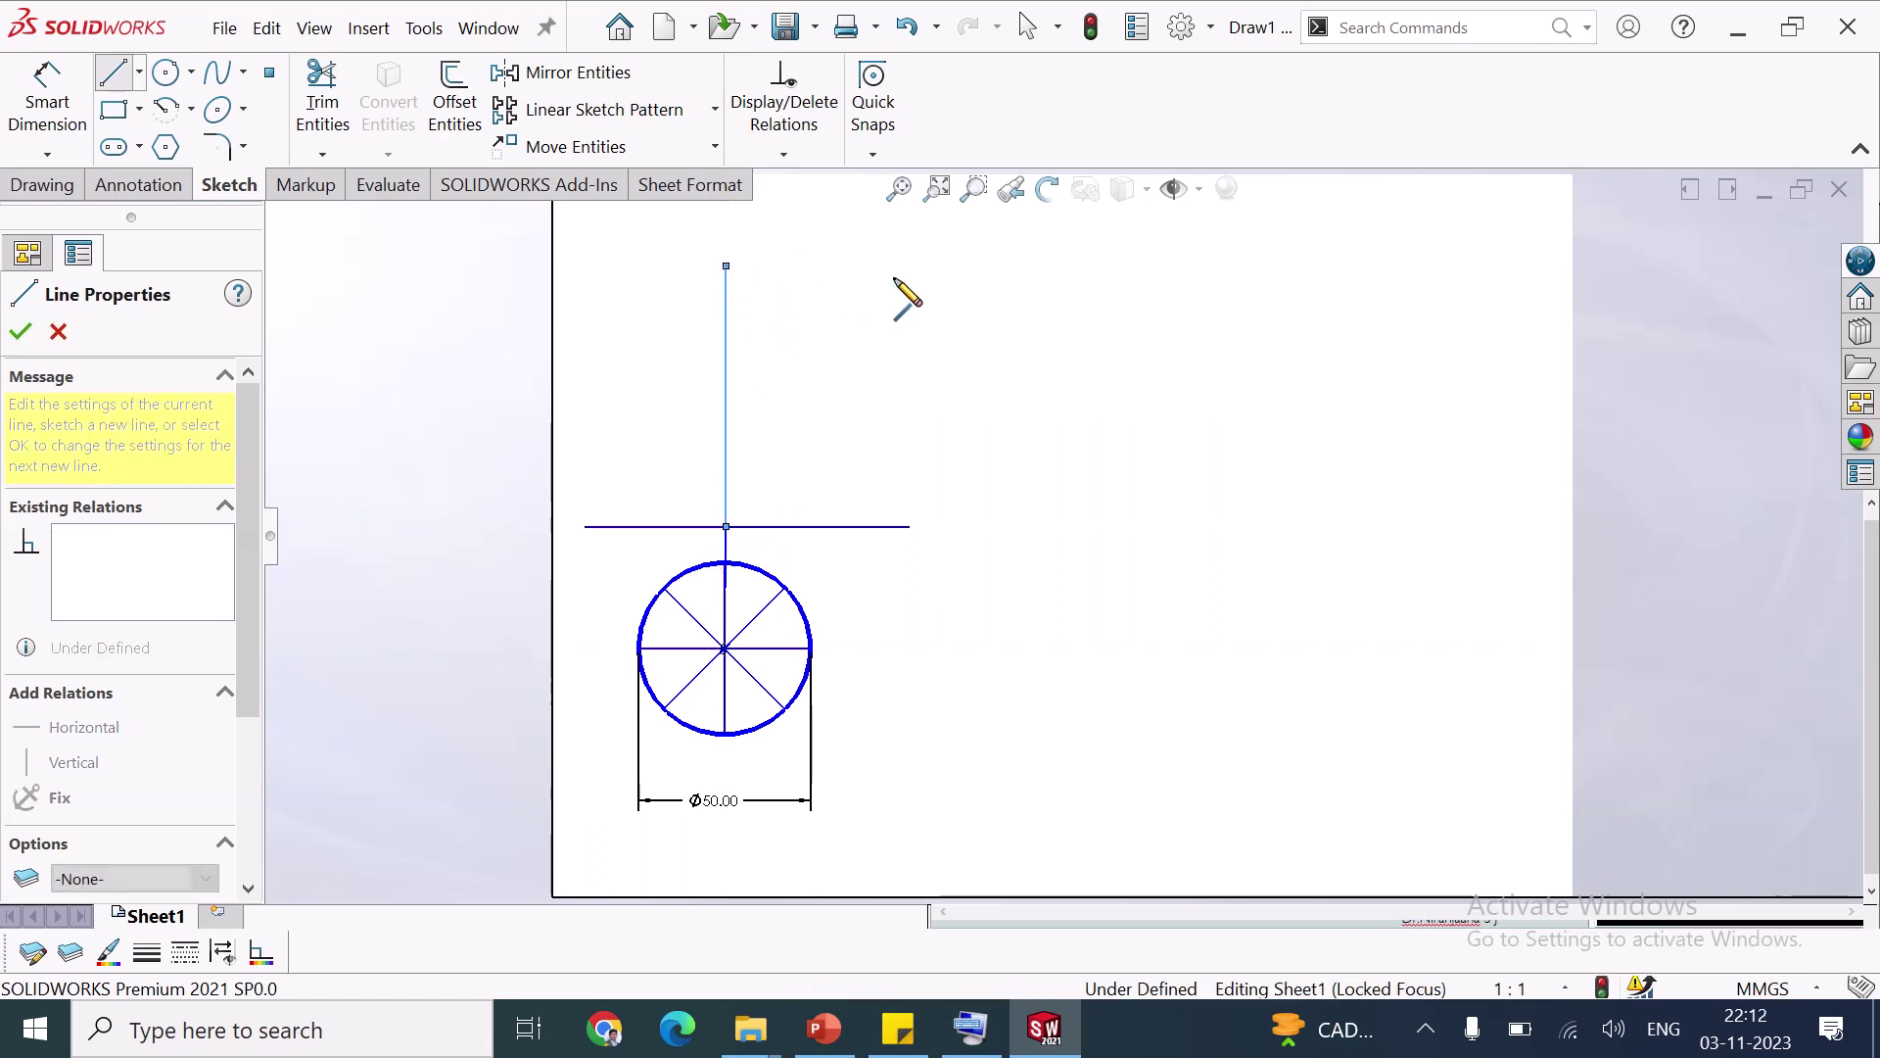
key("Escape")
key("d")
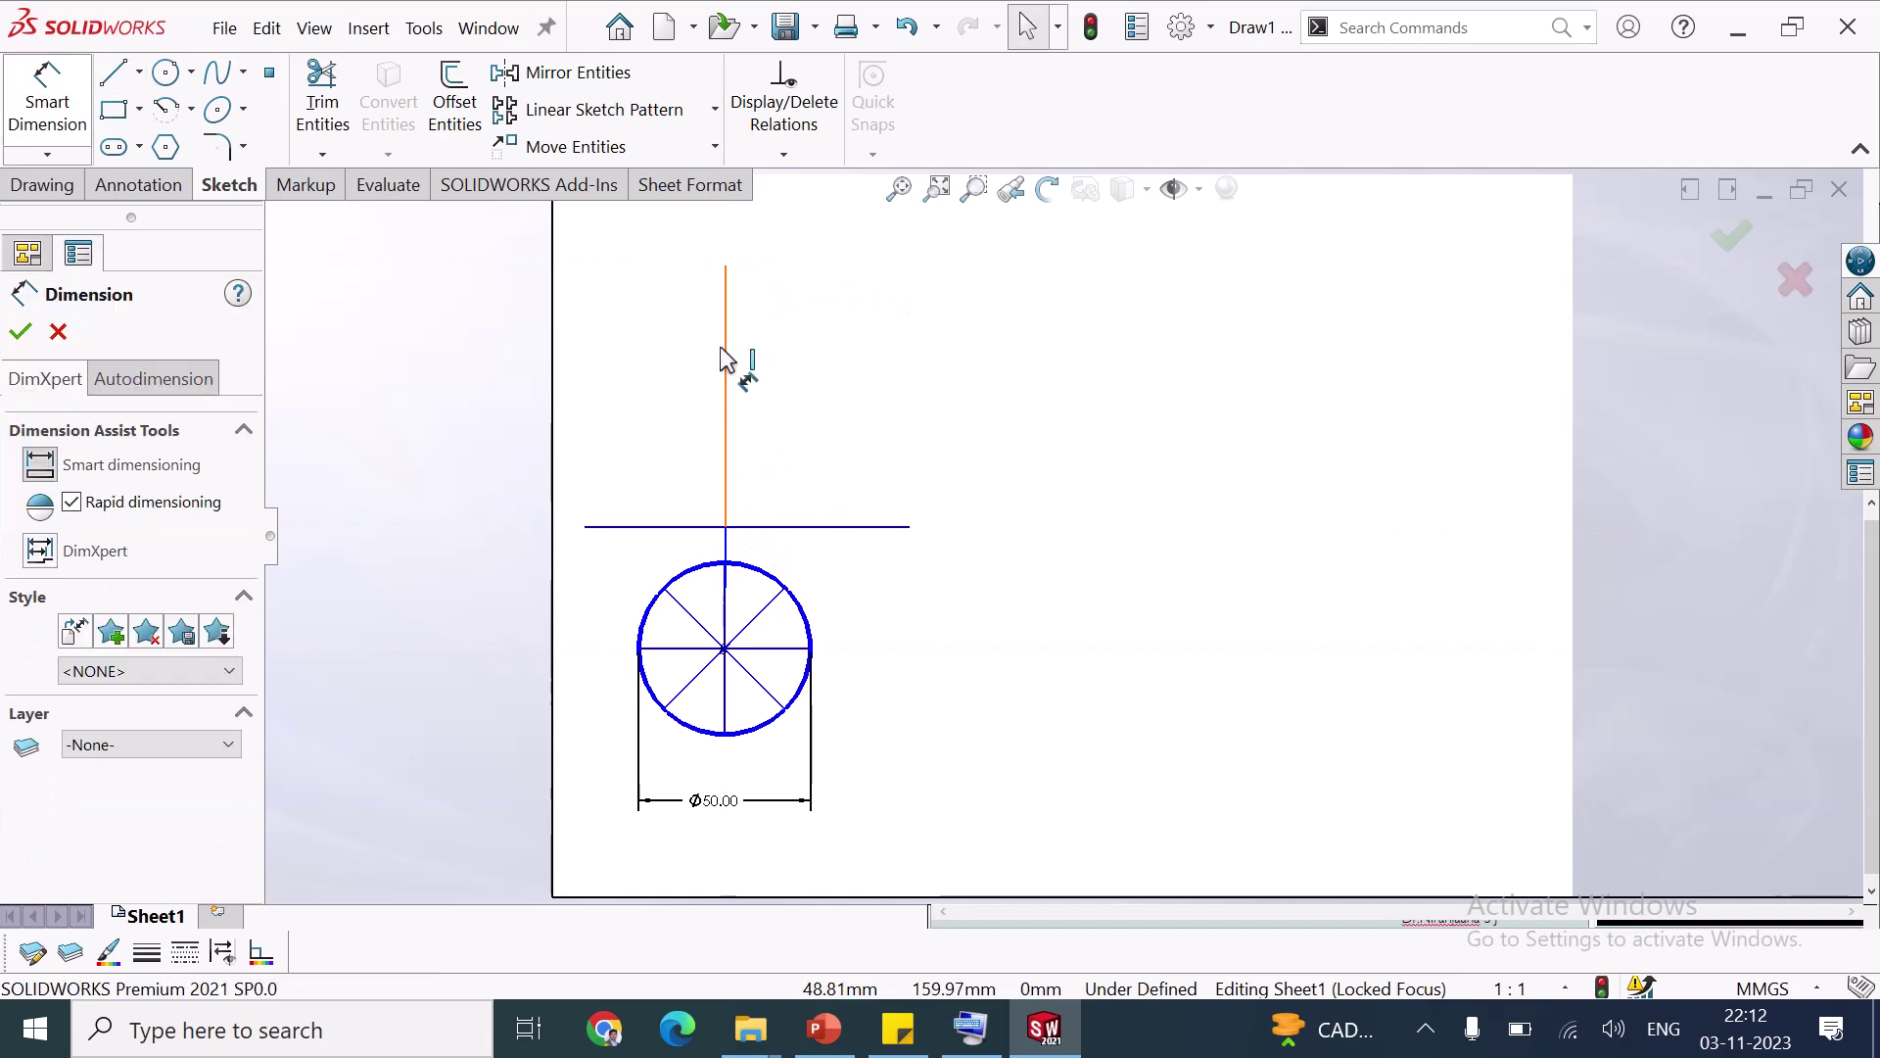
left_click(726, 365)
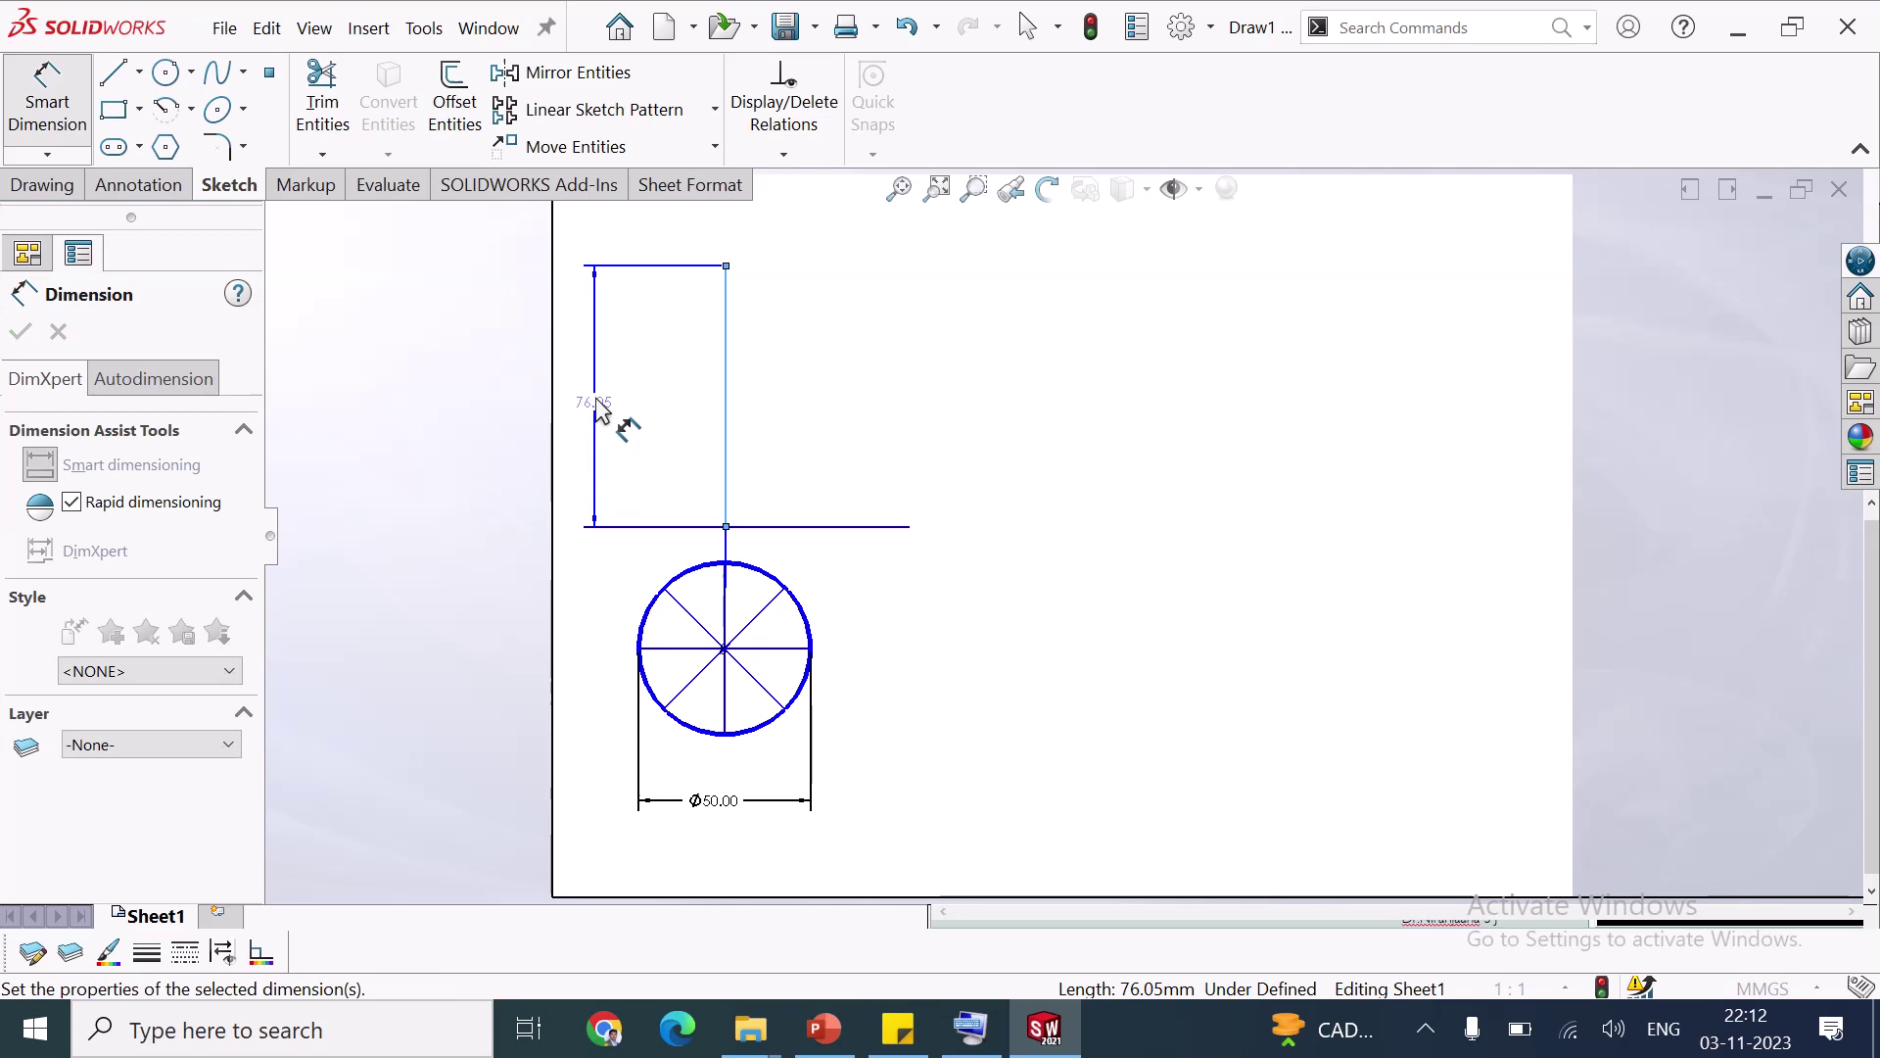
left_click(599, 409)
type("75")
left_click(475, 365)
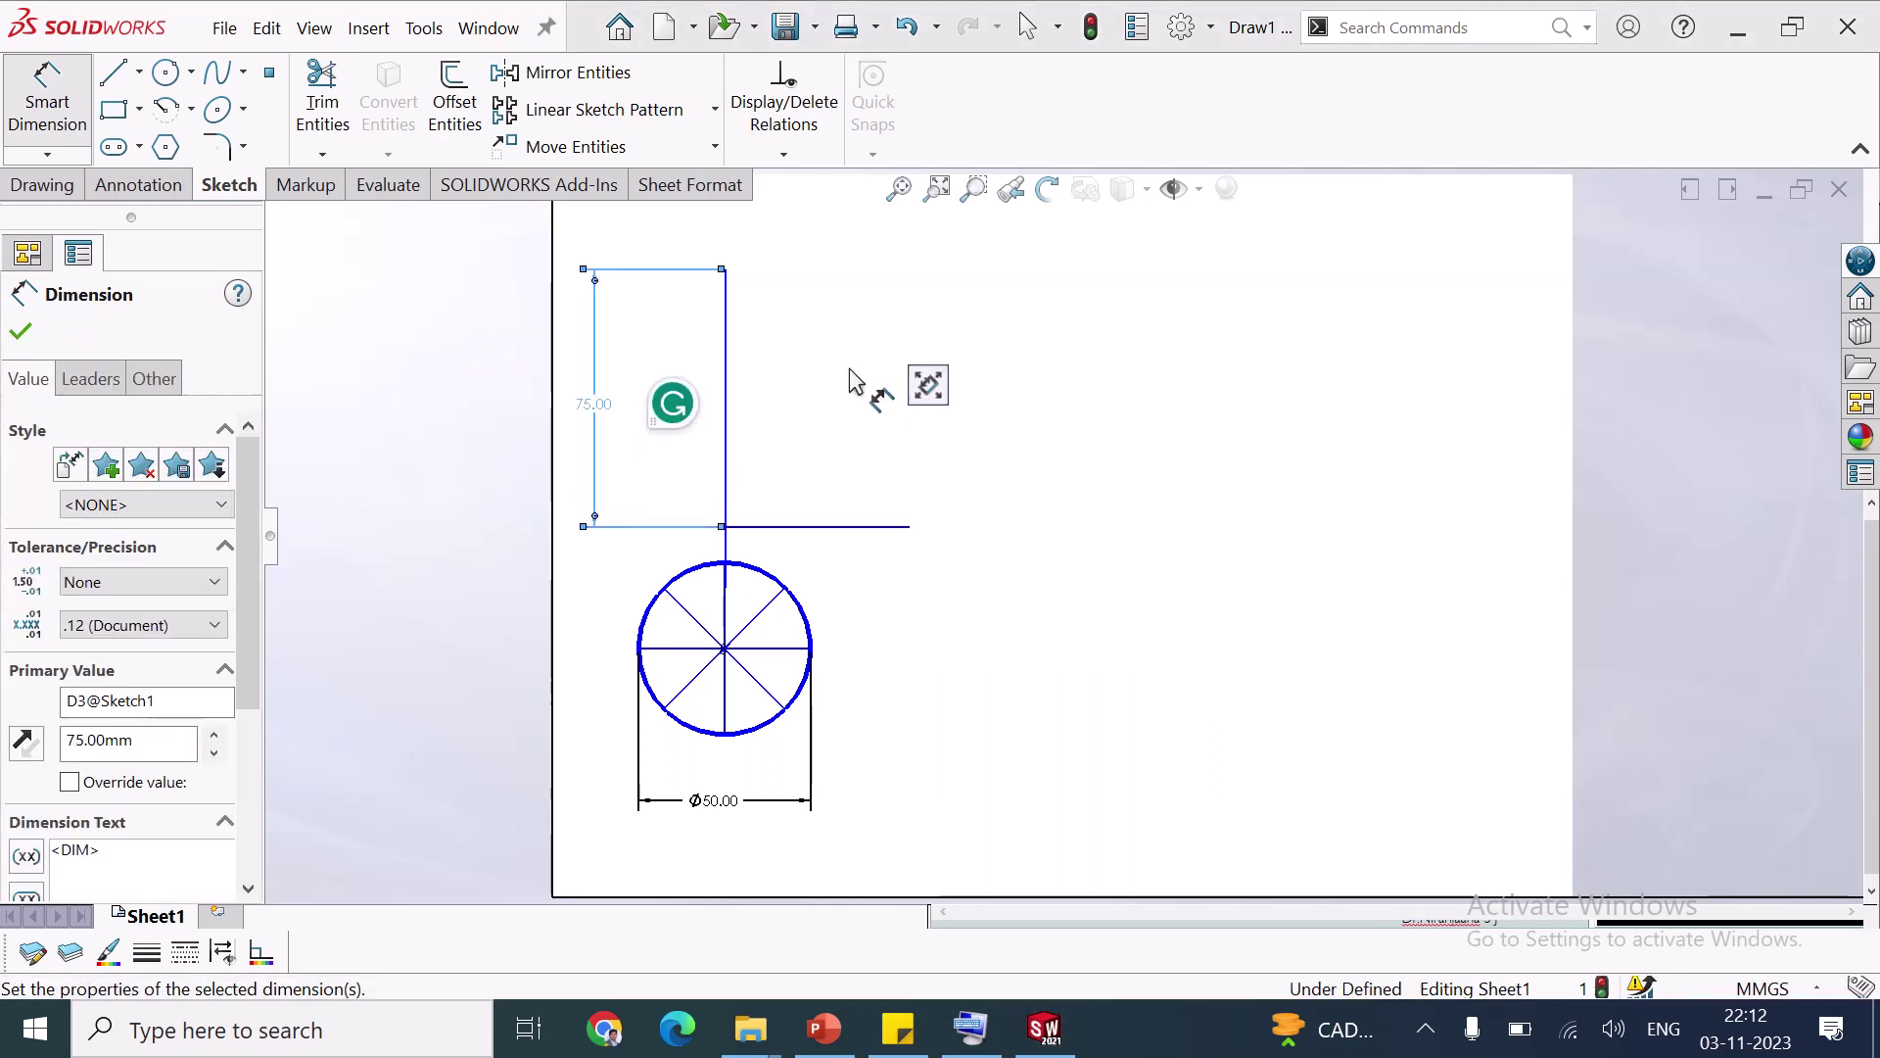
key("Escape")
Project the circle's left and right quadrants to the base line and join them to the apex
key("l")
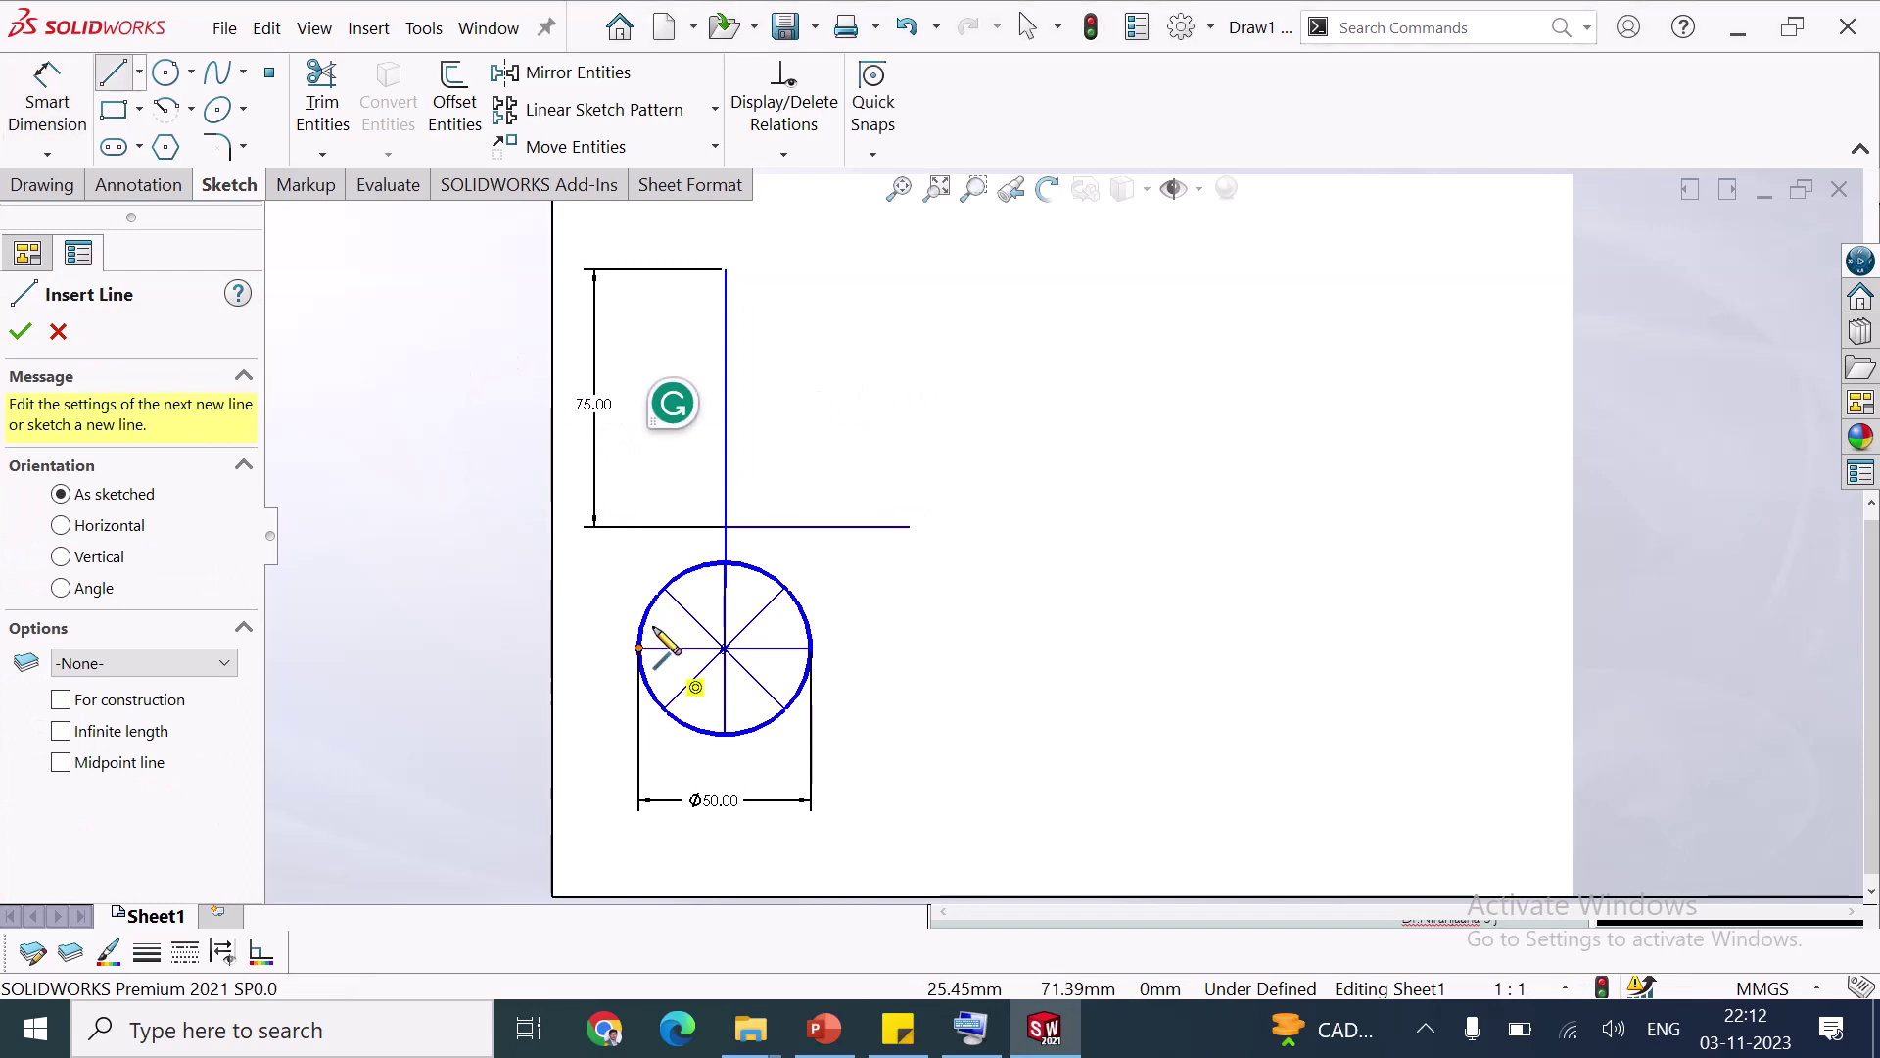
left_click(639, 647)
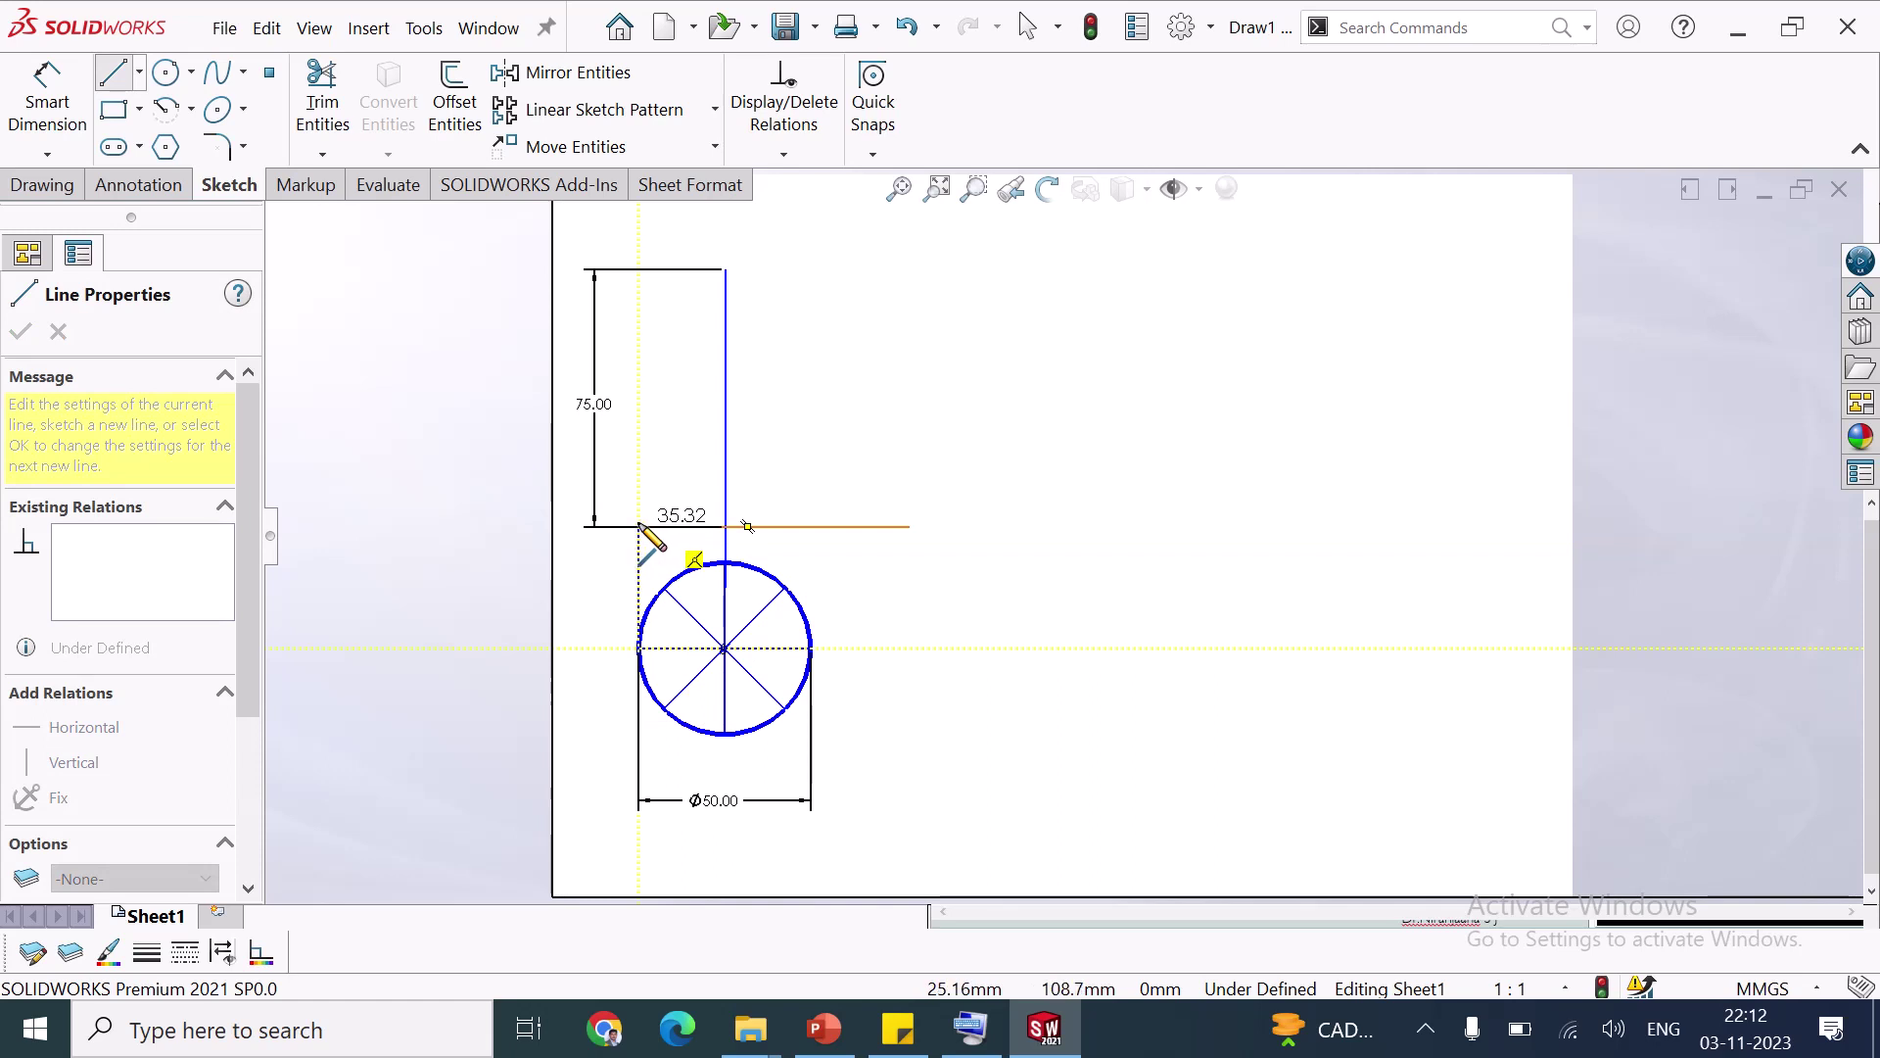
left_click(639, 526)
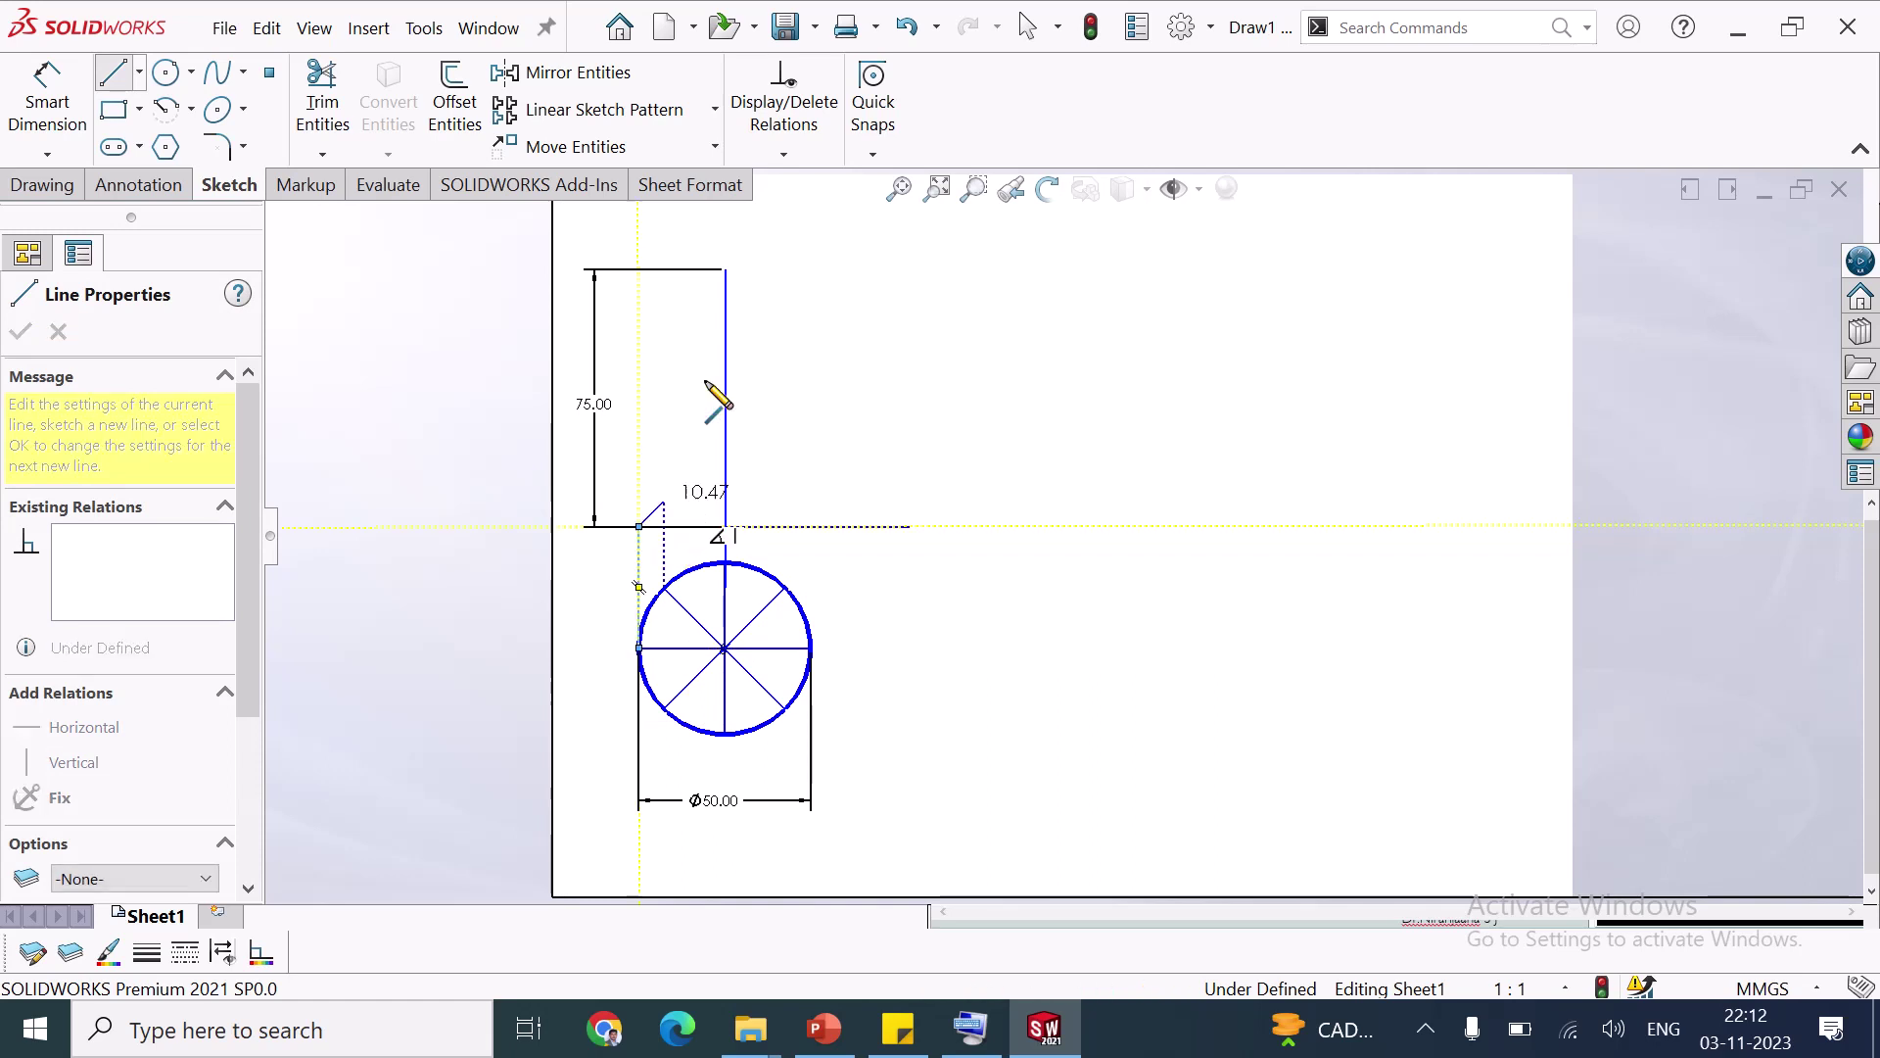
left_click(726, 268)
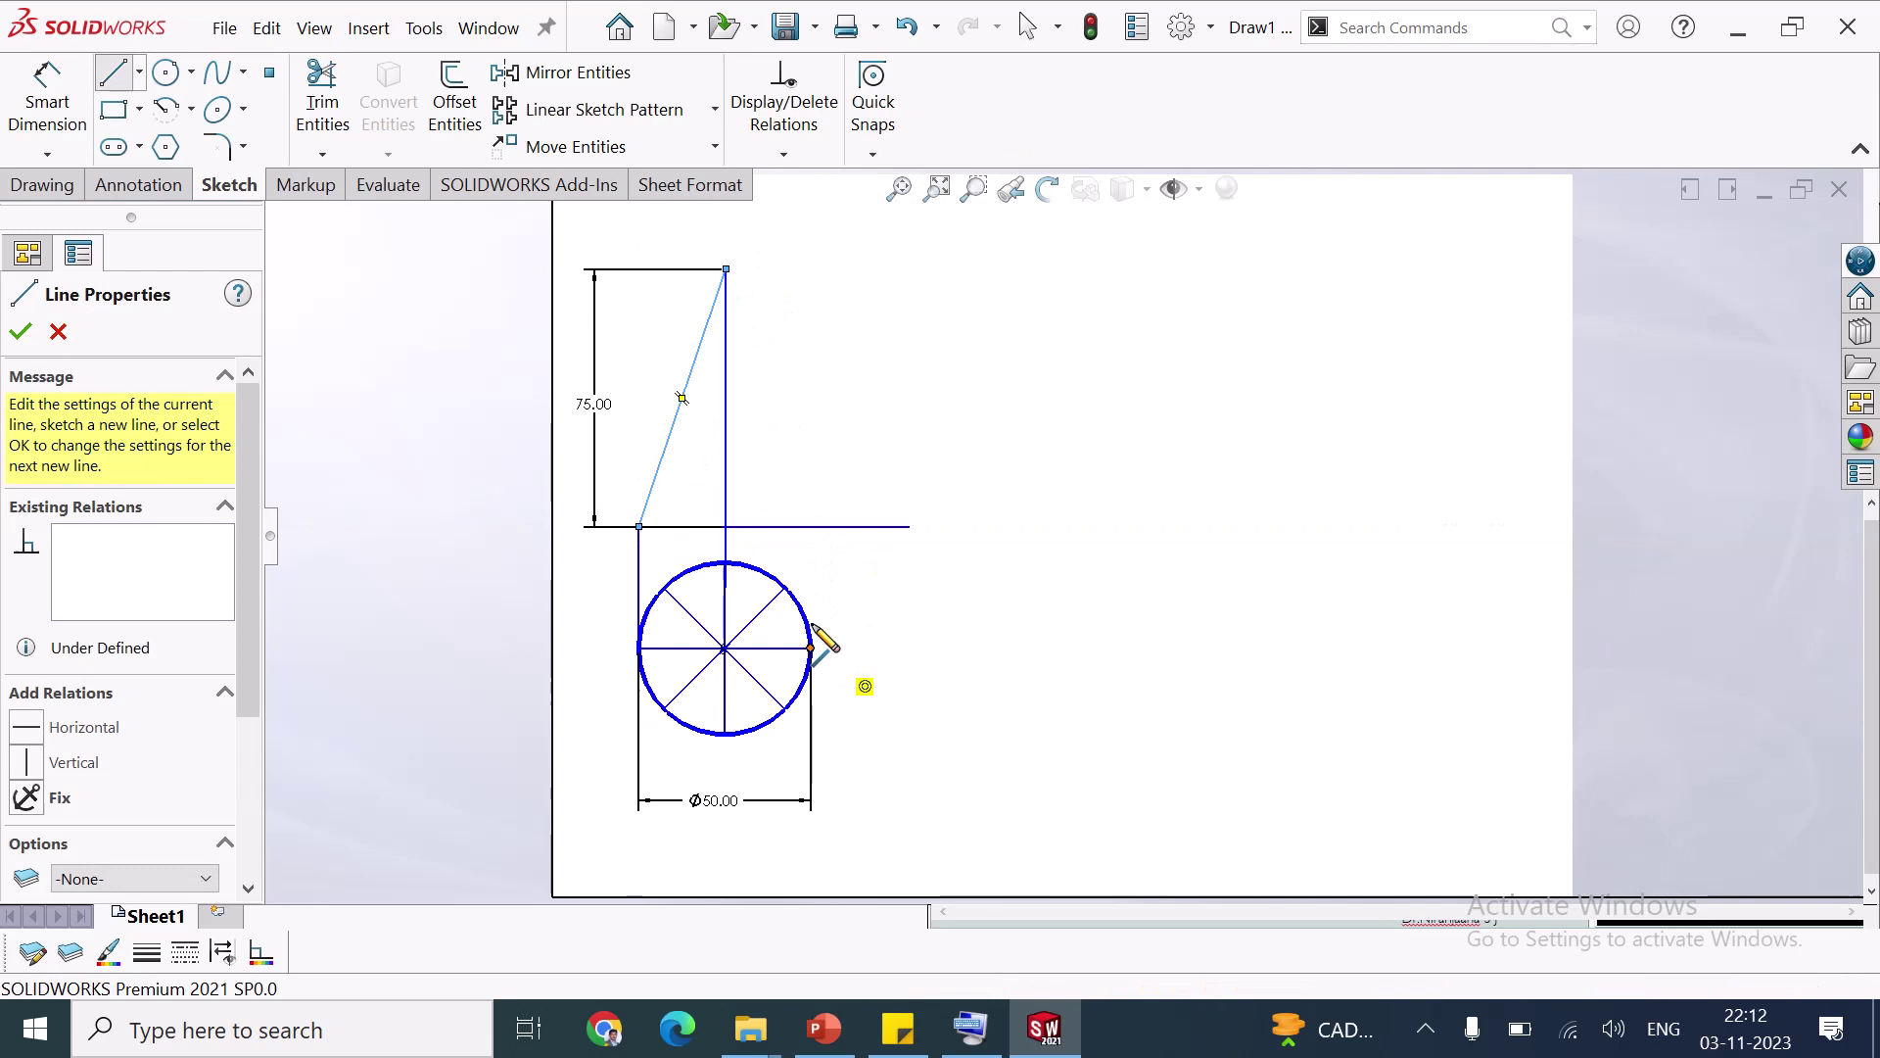
left_click(811, 648)
left_click(811, 526)
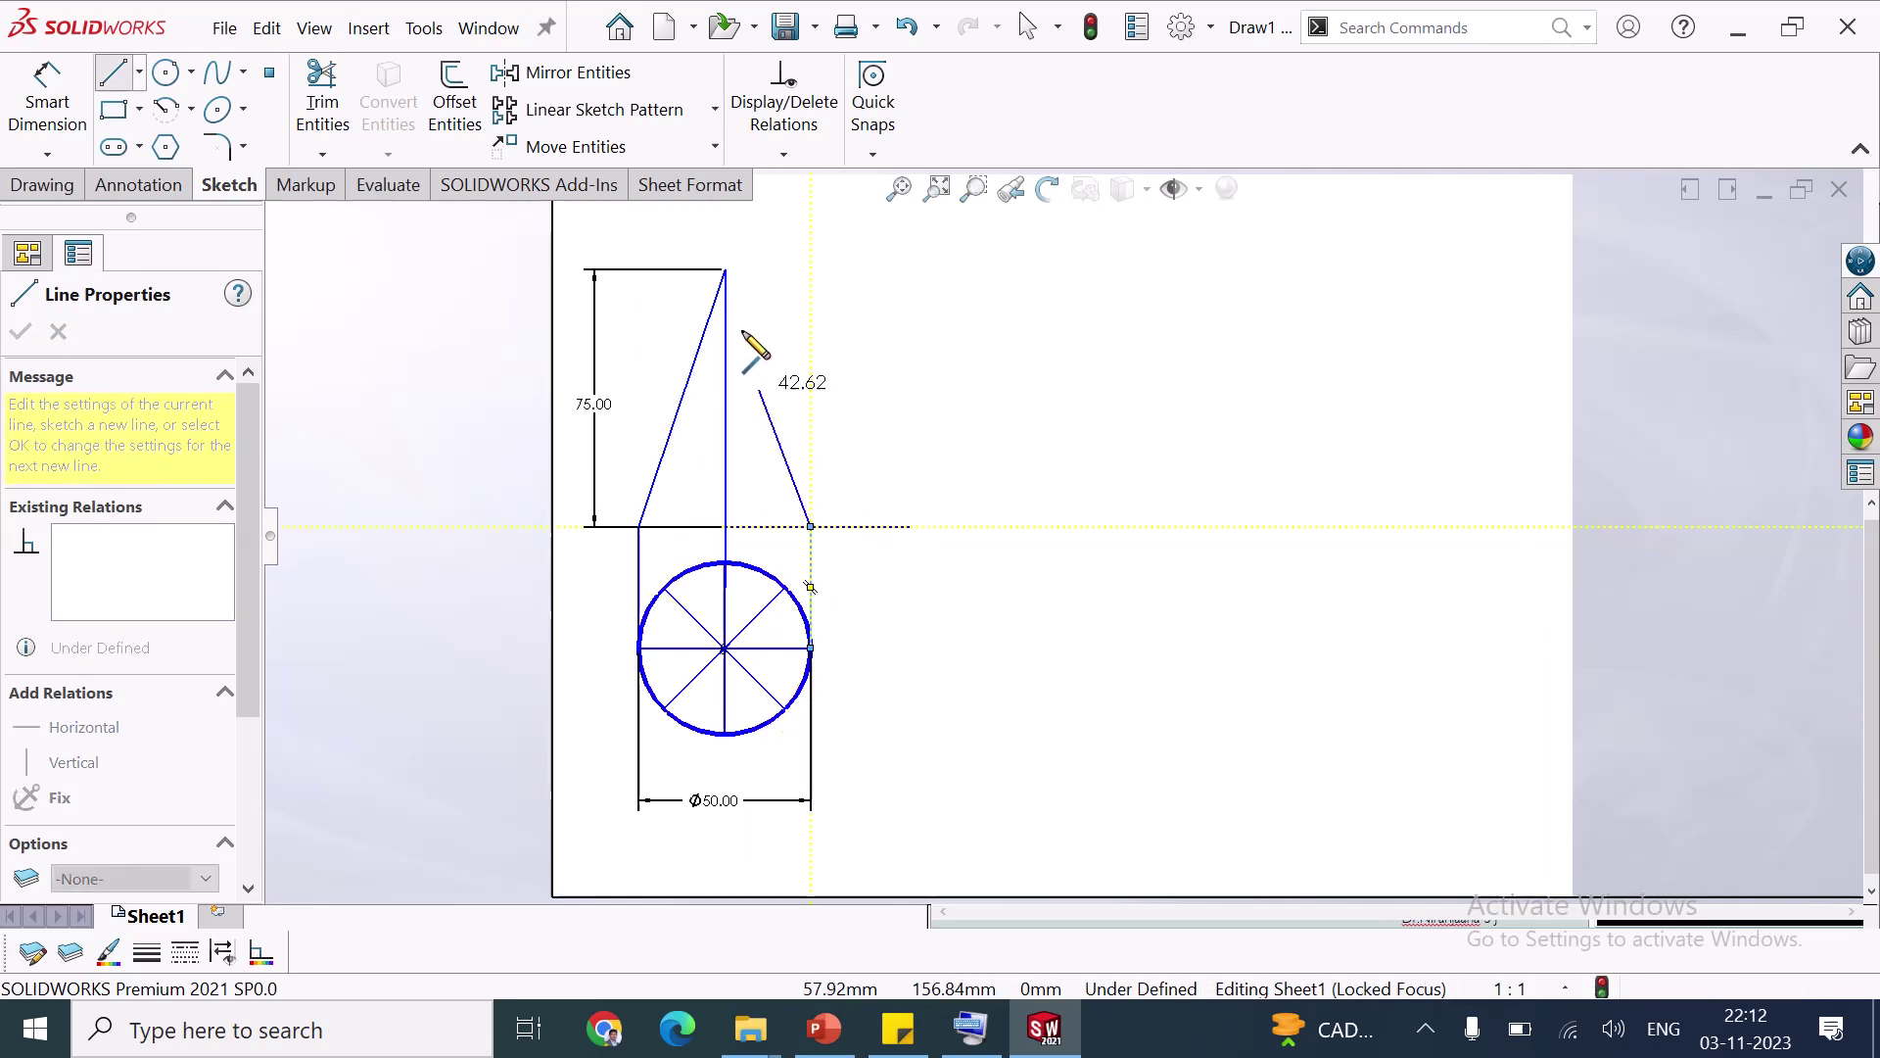
left_click(725, 269)
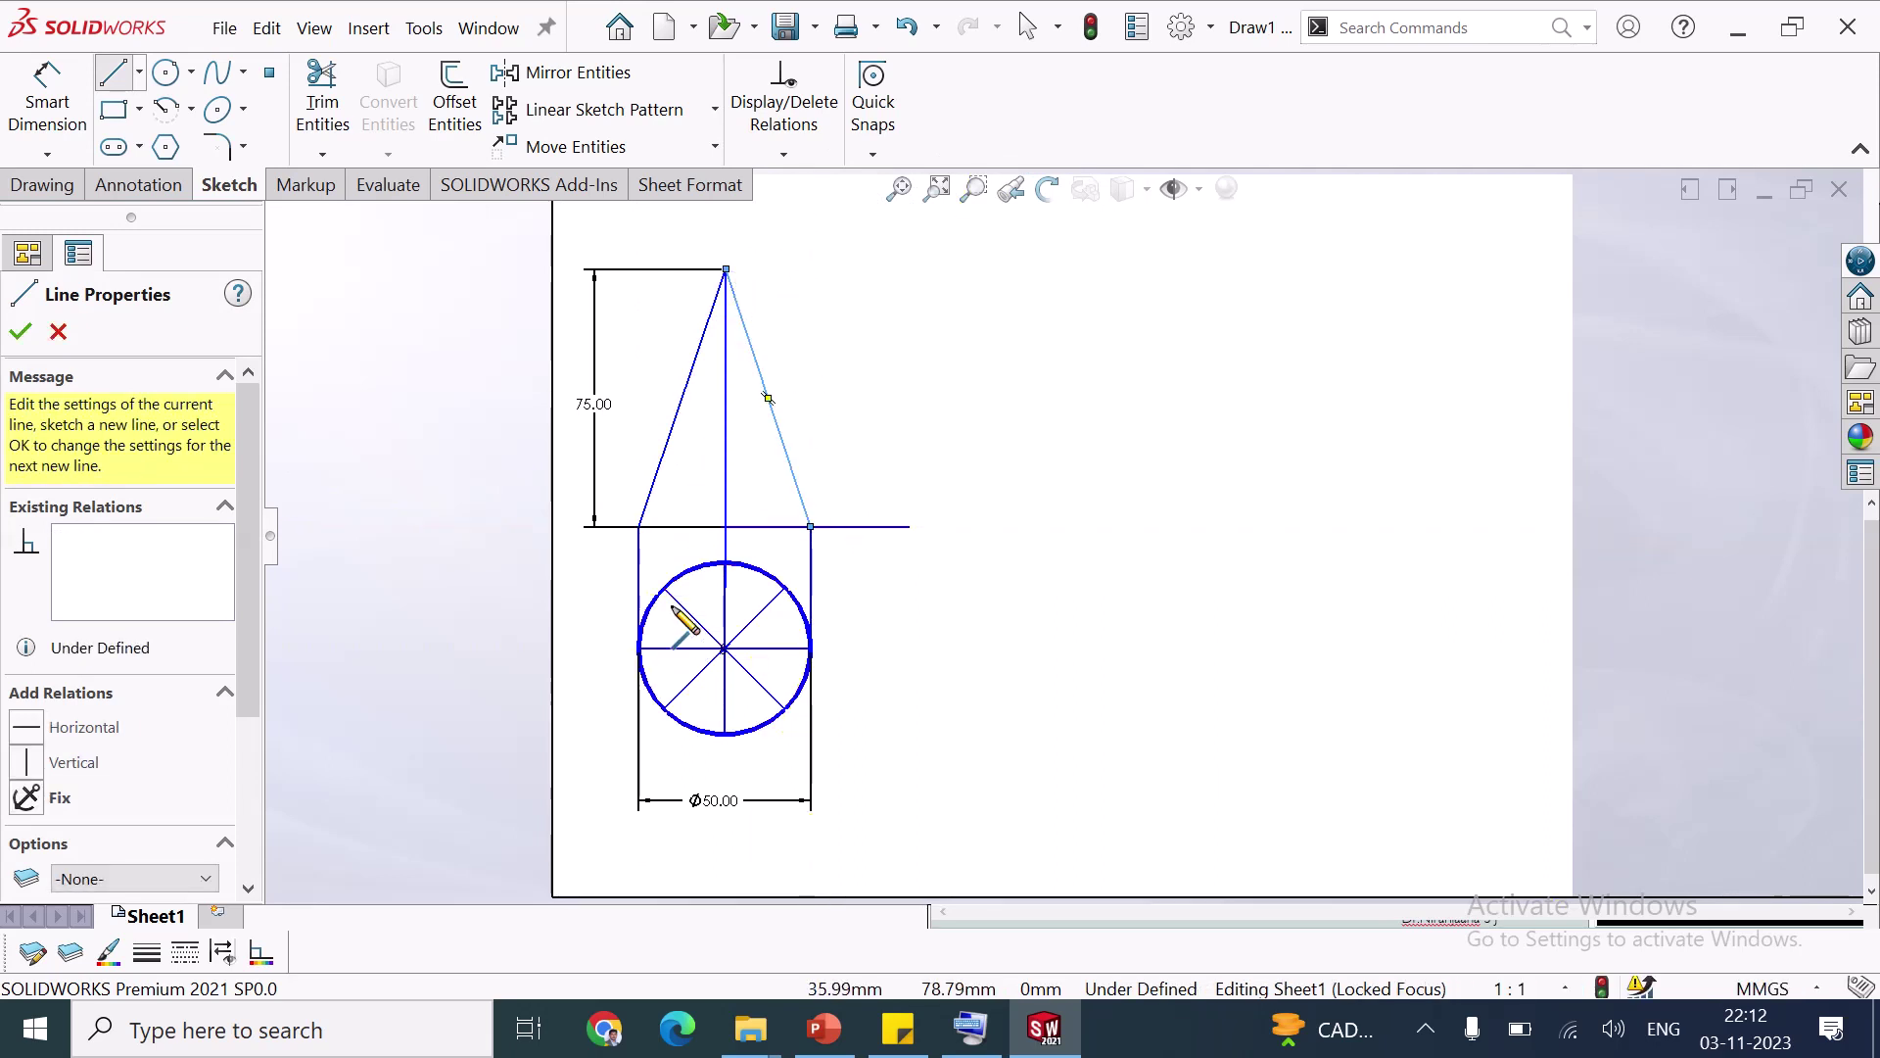
Project two circle division points up to the apex as generators and begin a horizontal line
left_click(723, 616)
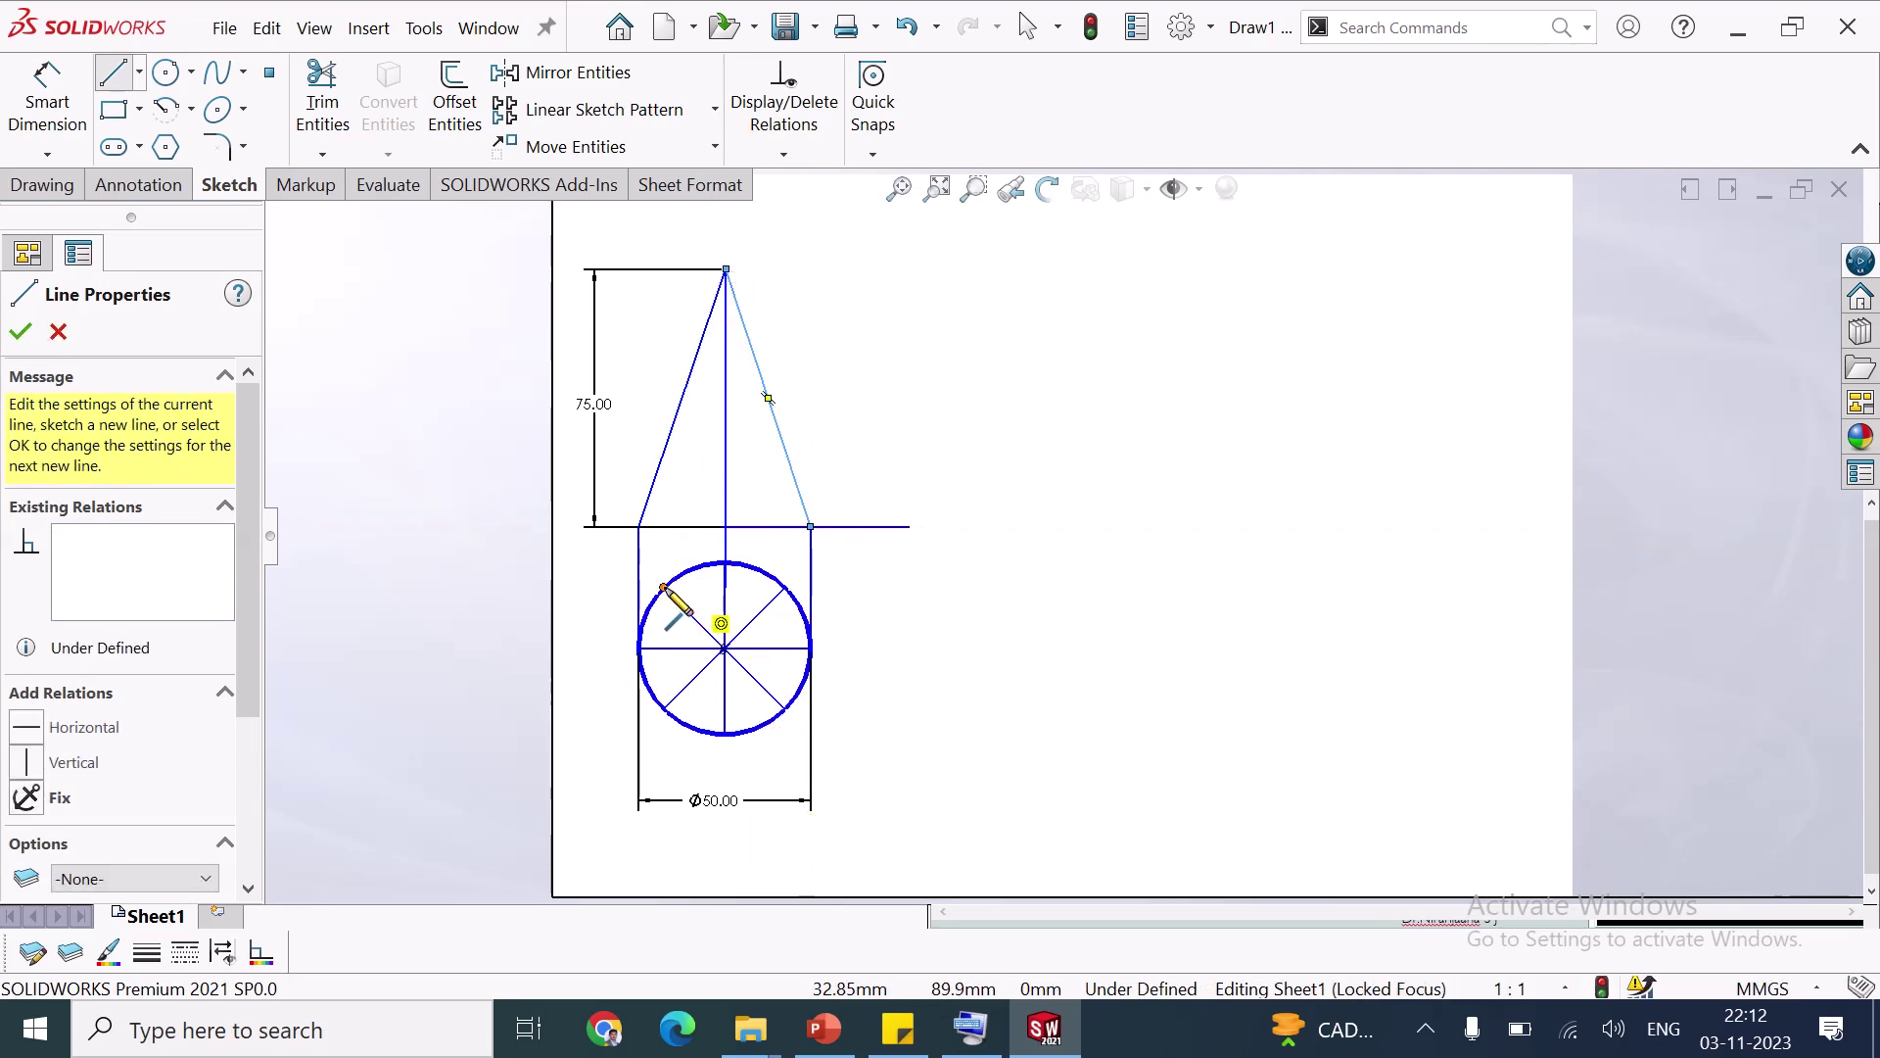
left_click(664, 526)
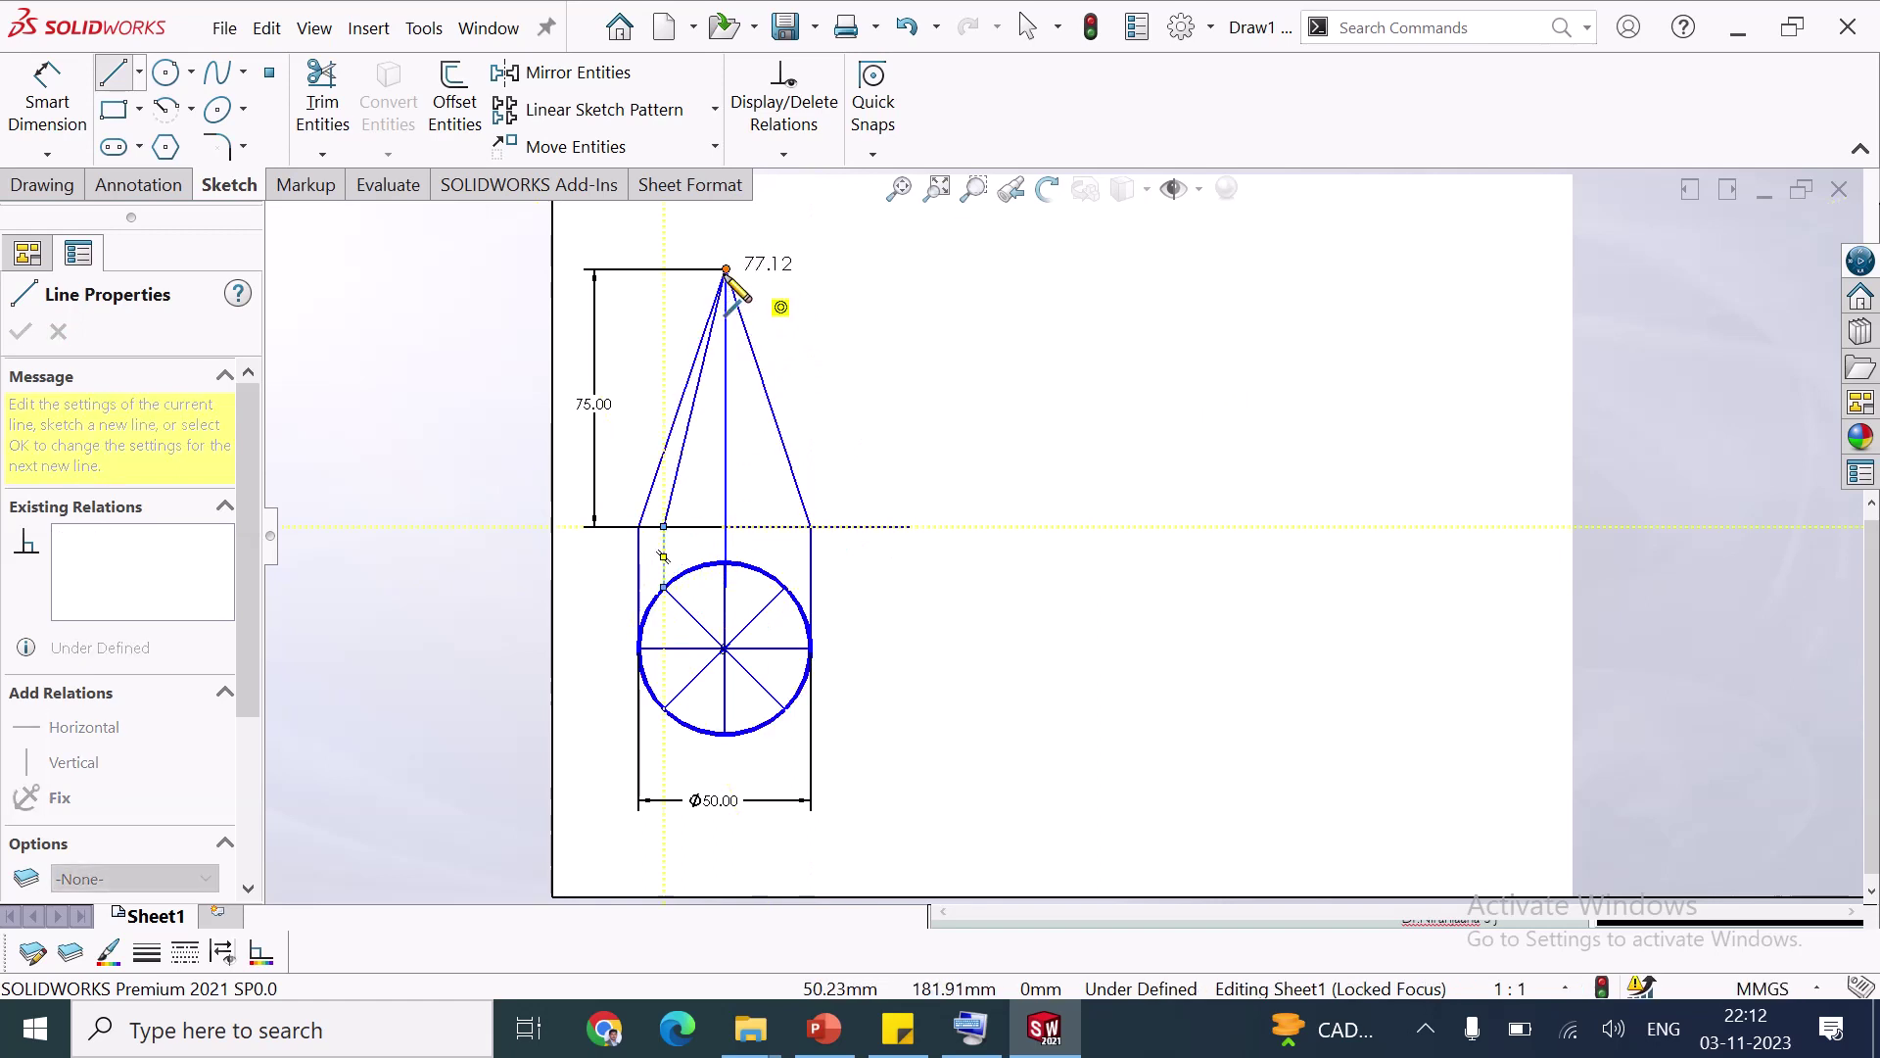
left_click(727, 268)
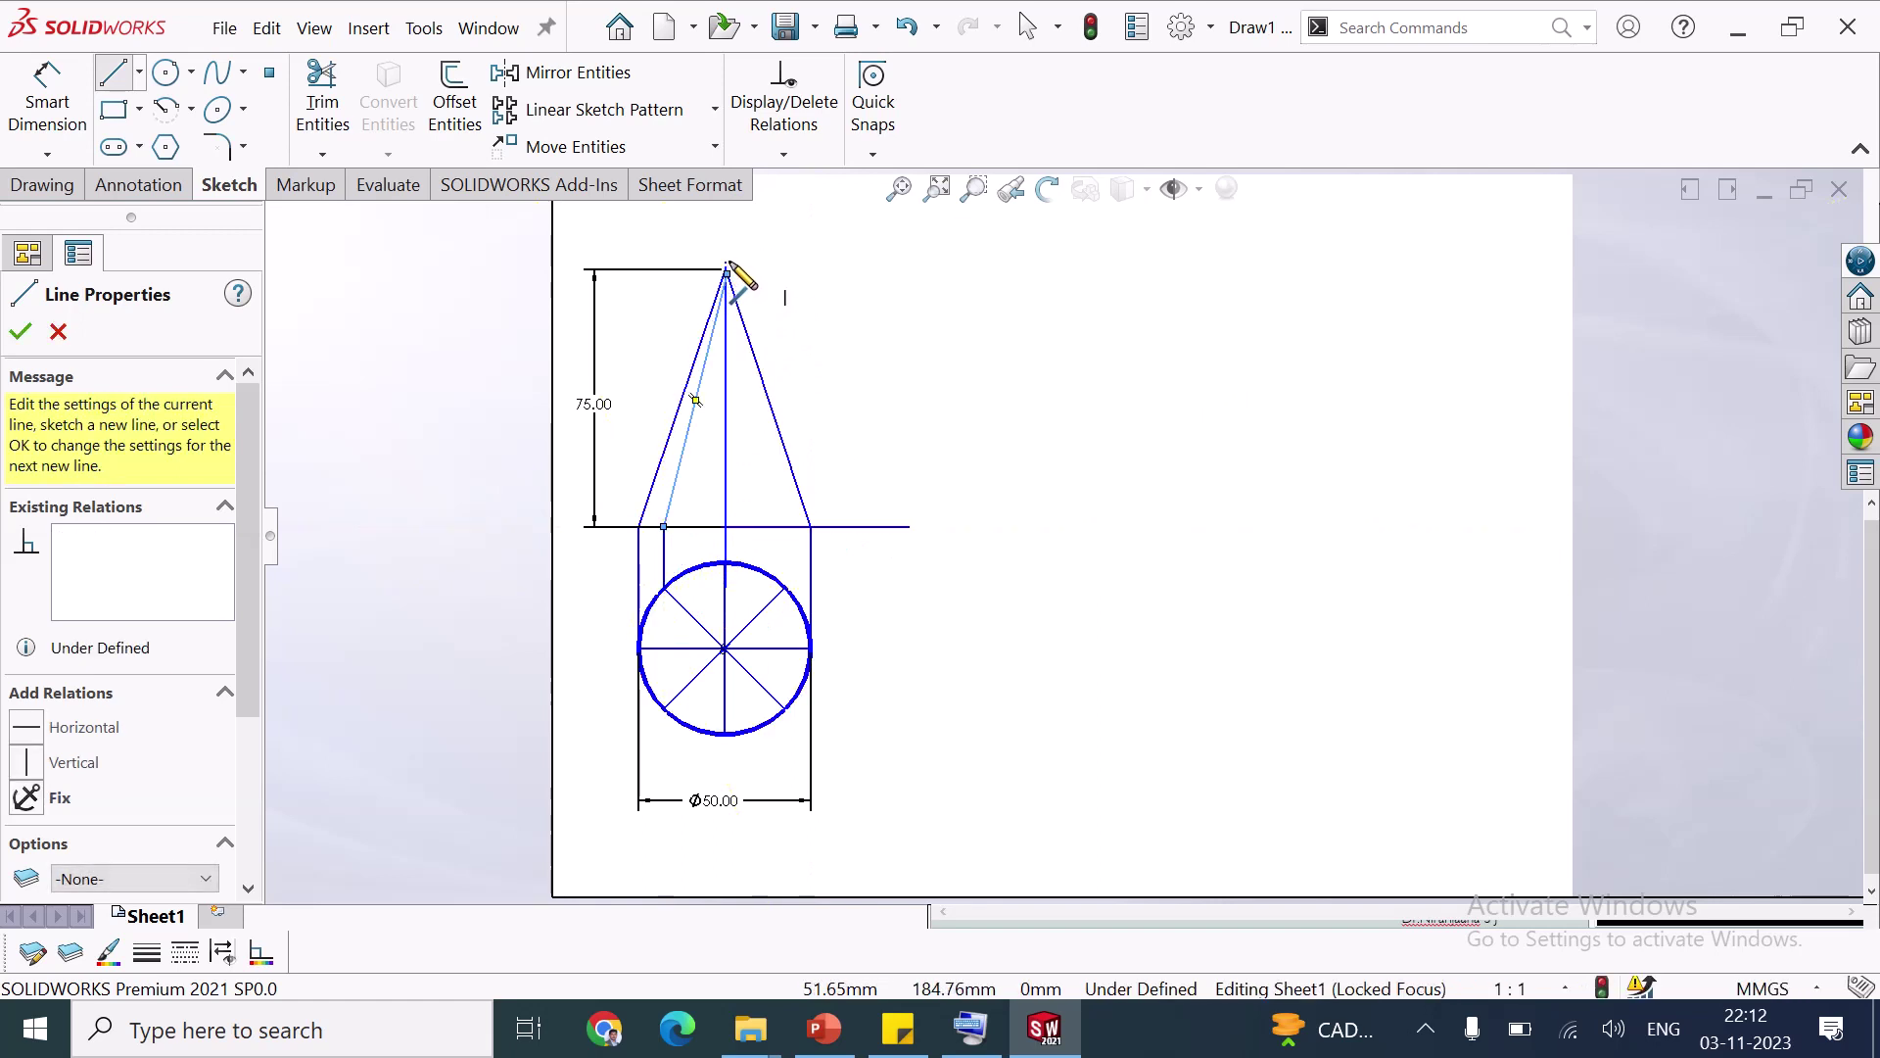
key("Escape")
key("Escape")
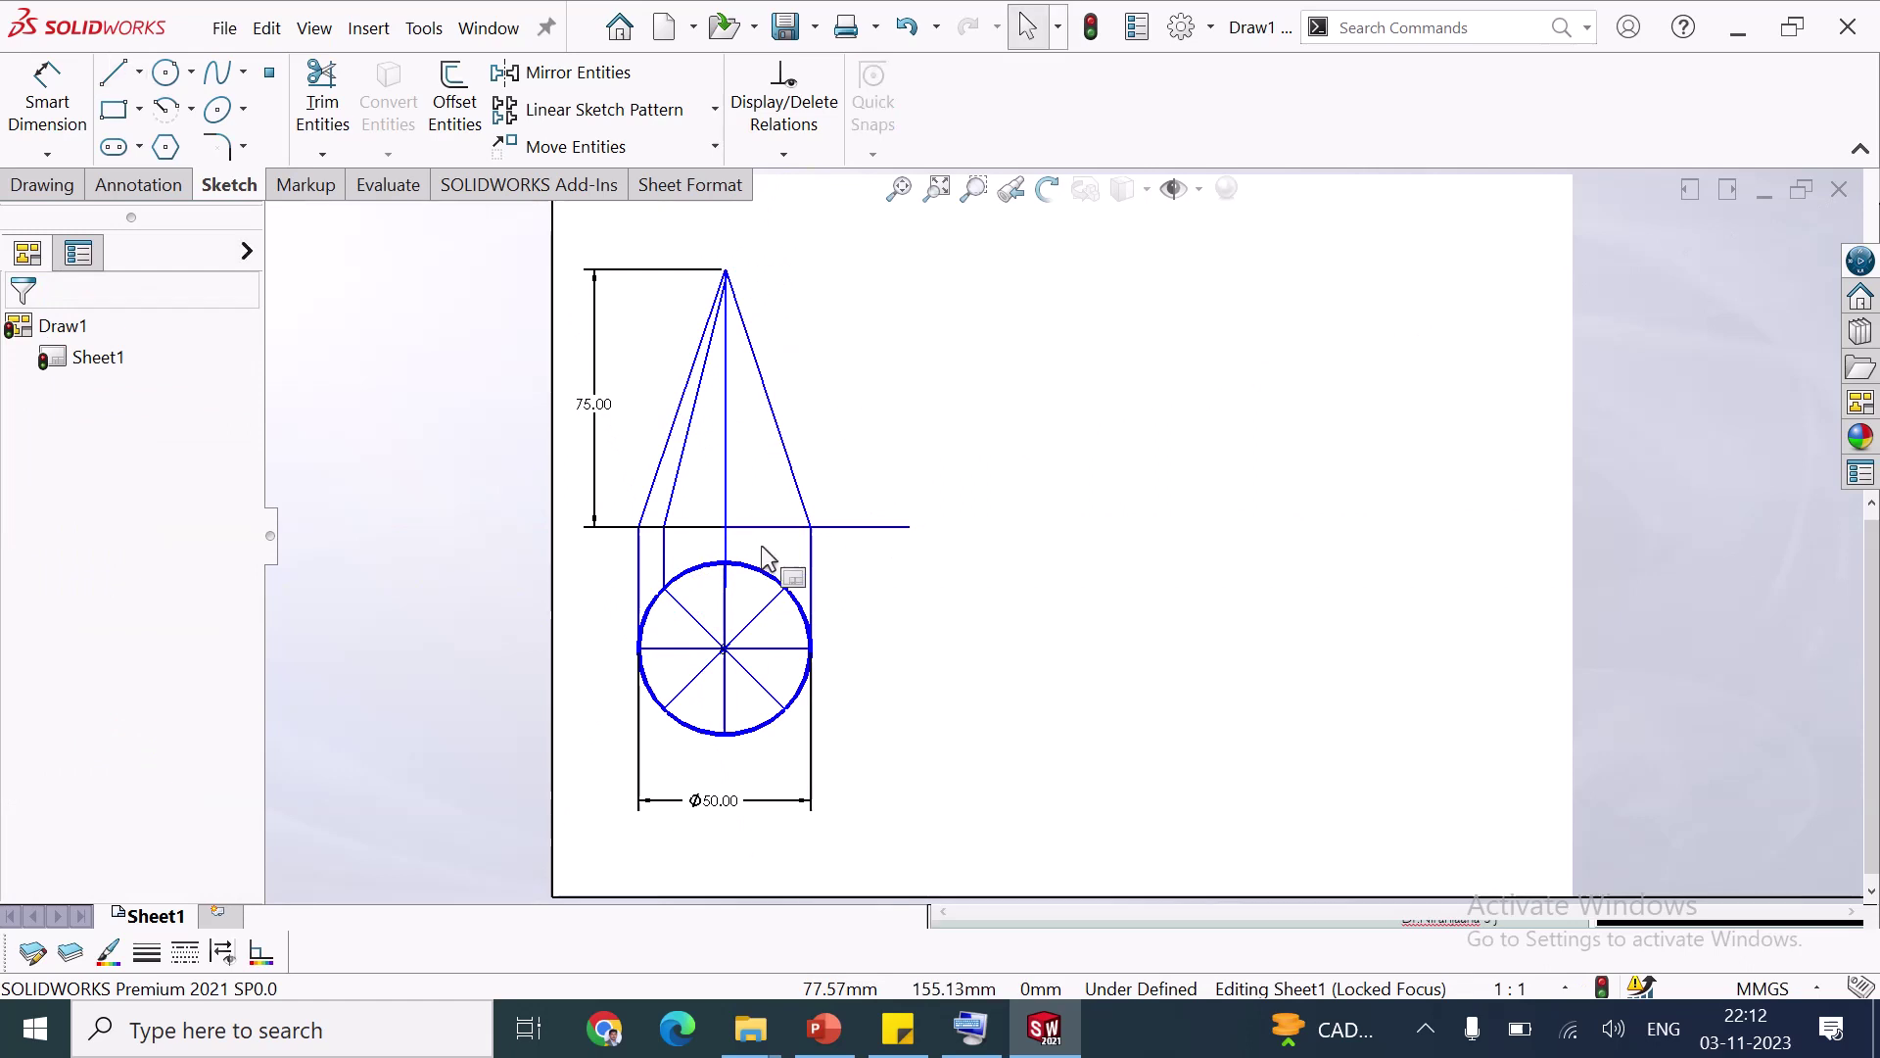
key("l")
left_click(786, 586)
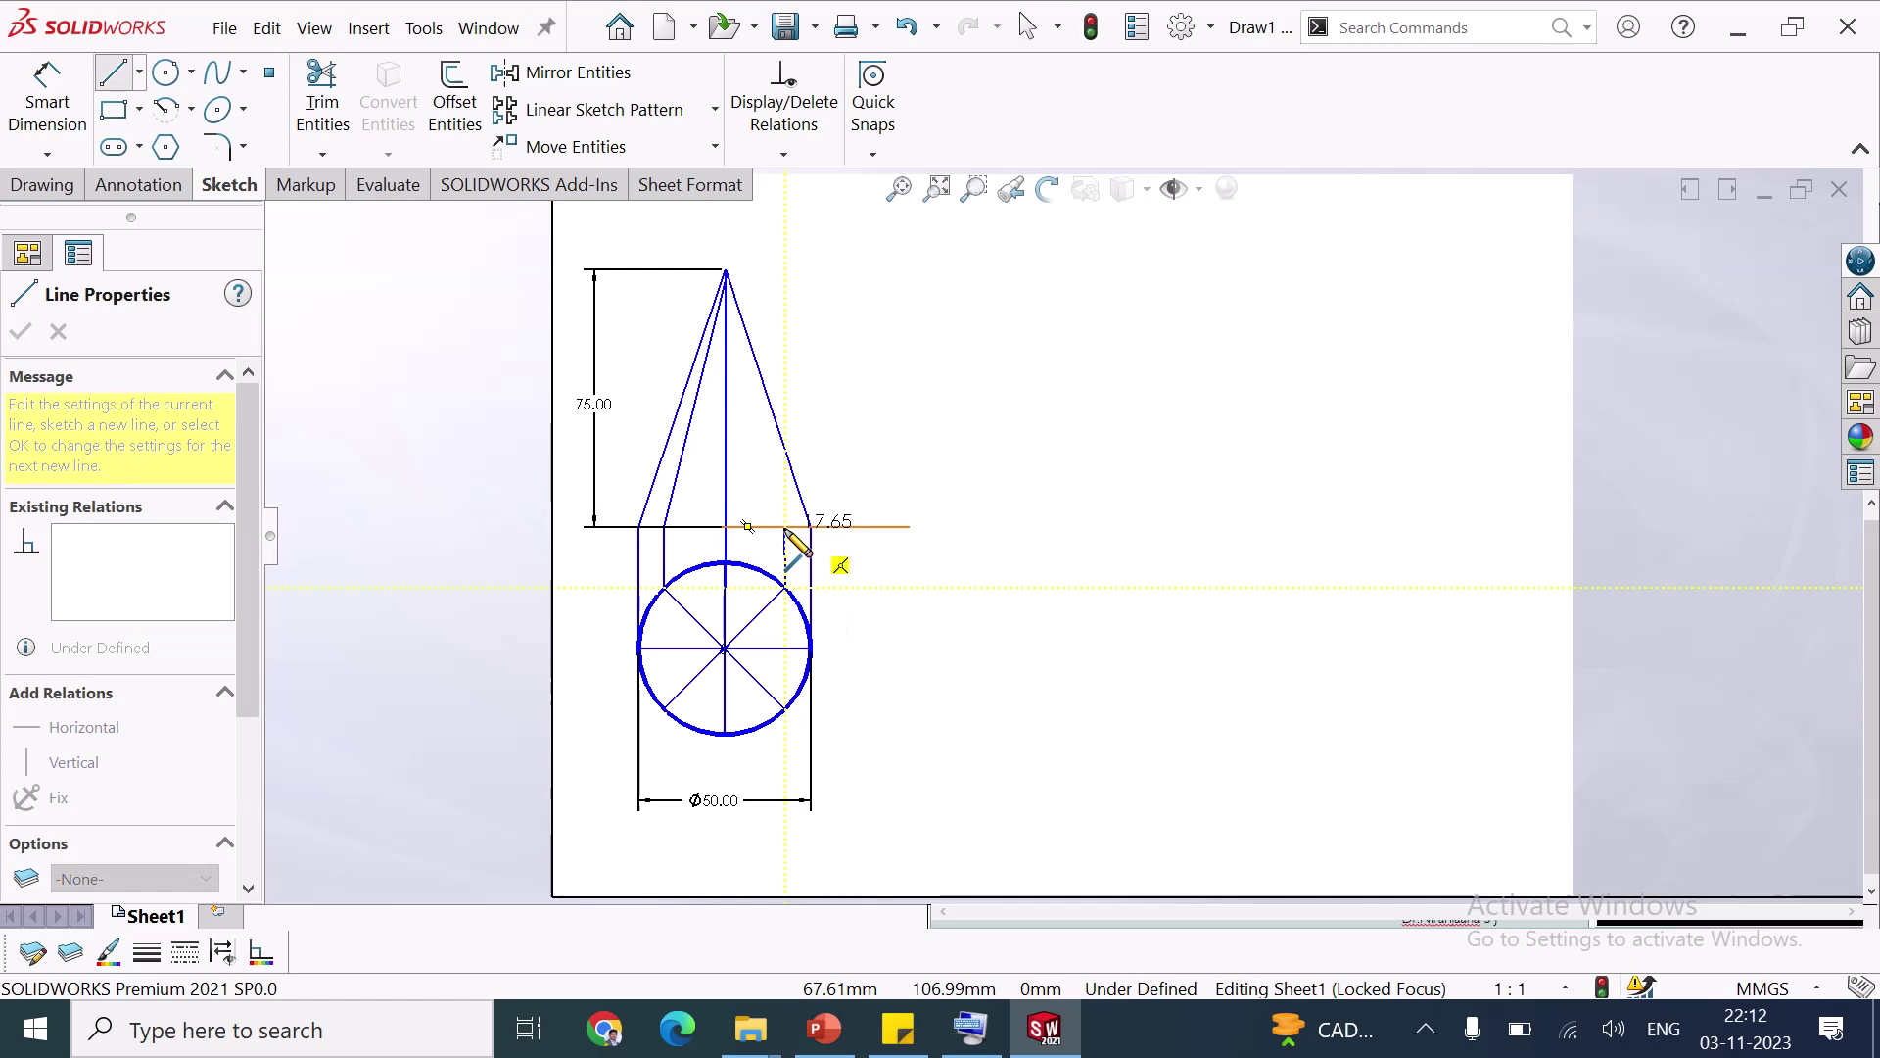
left_click(785, 527)
left_click(727, 273)
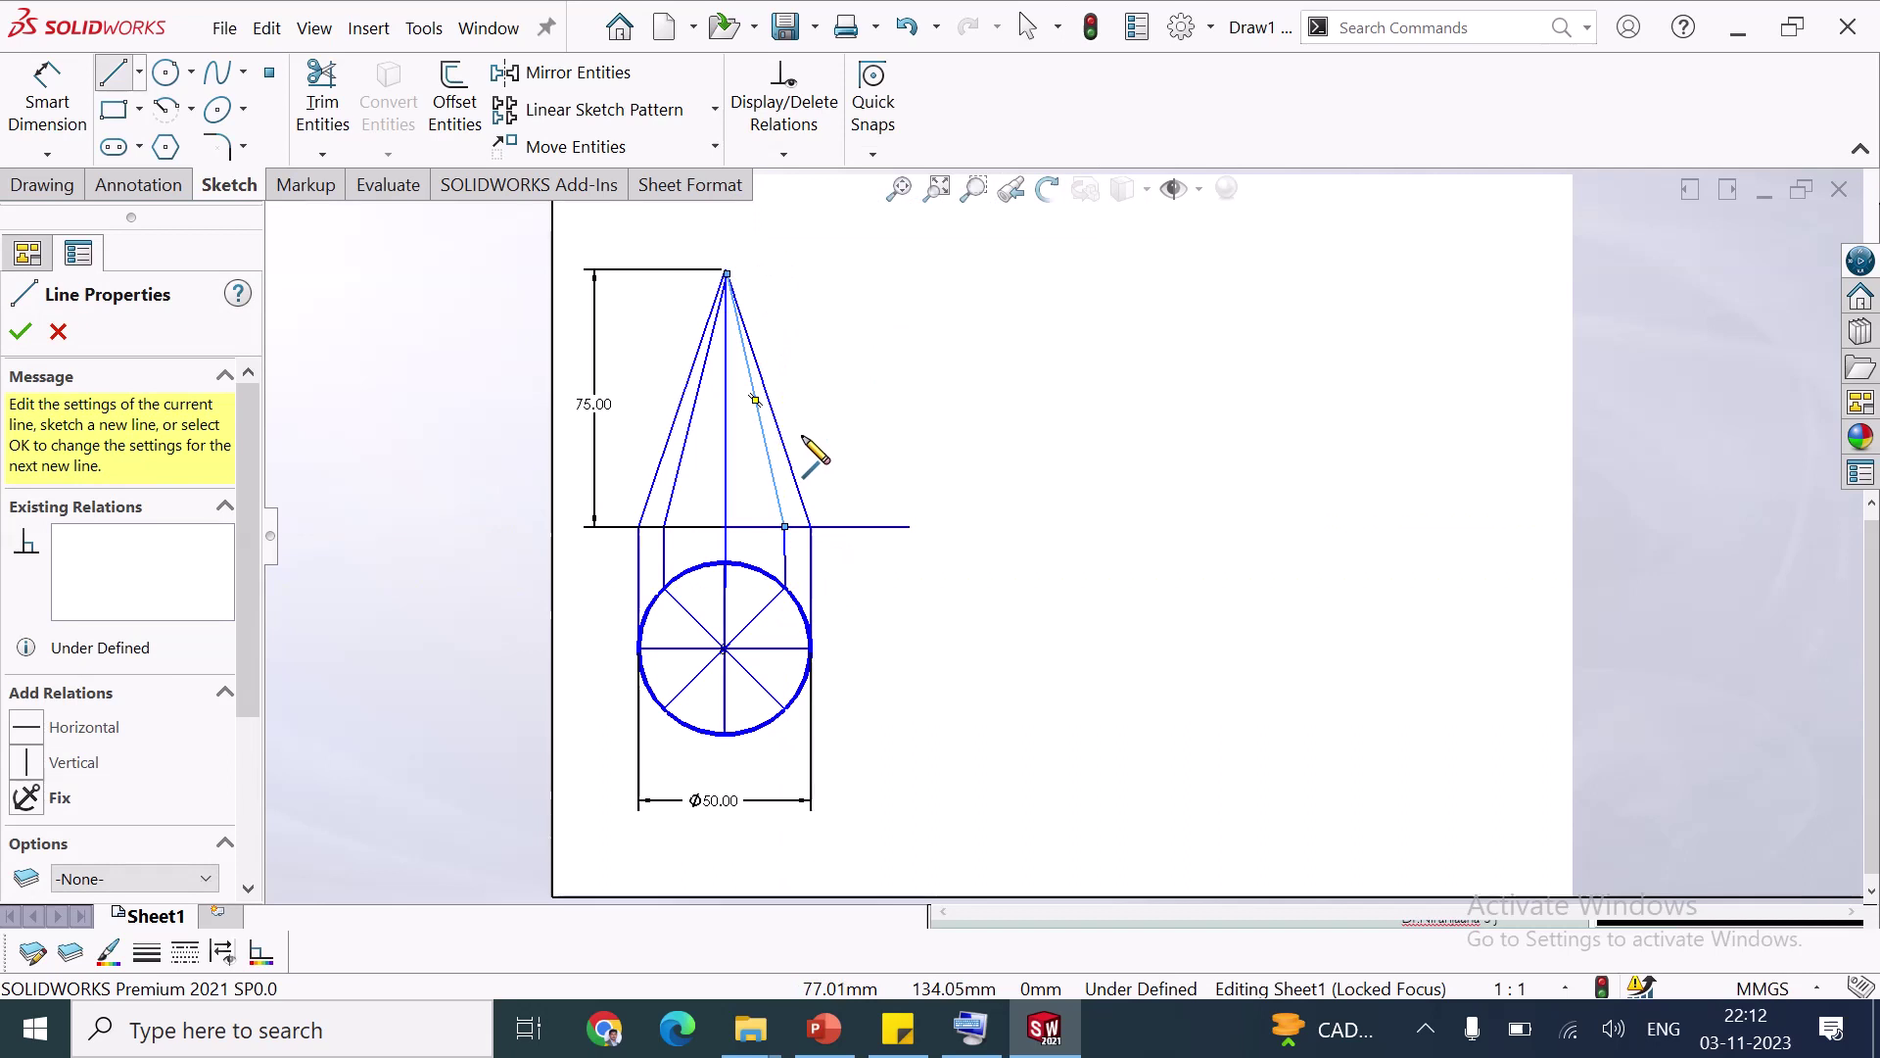
key("Escape")
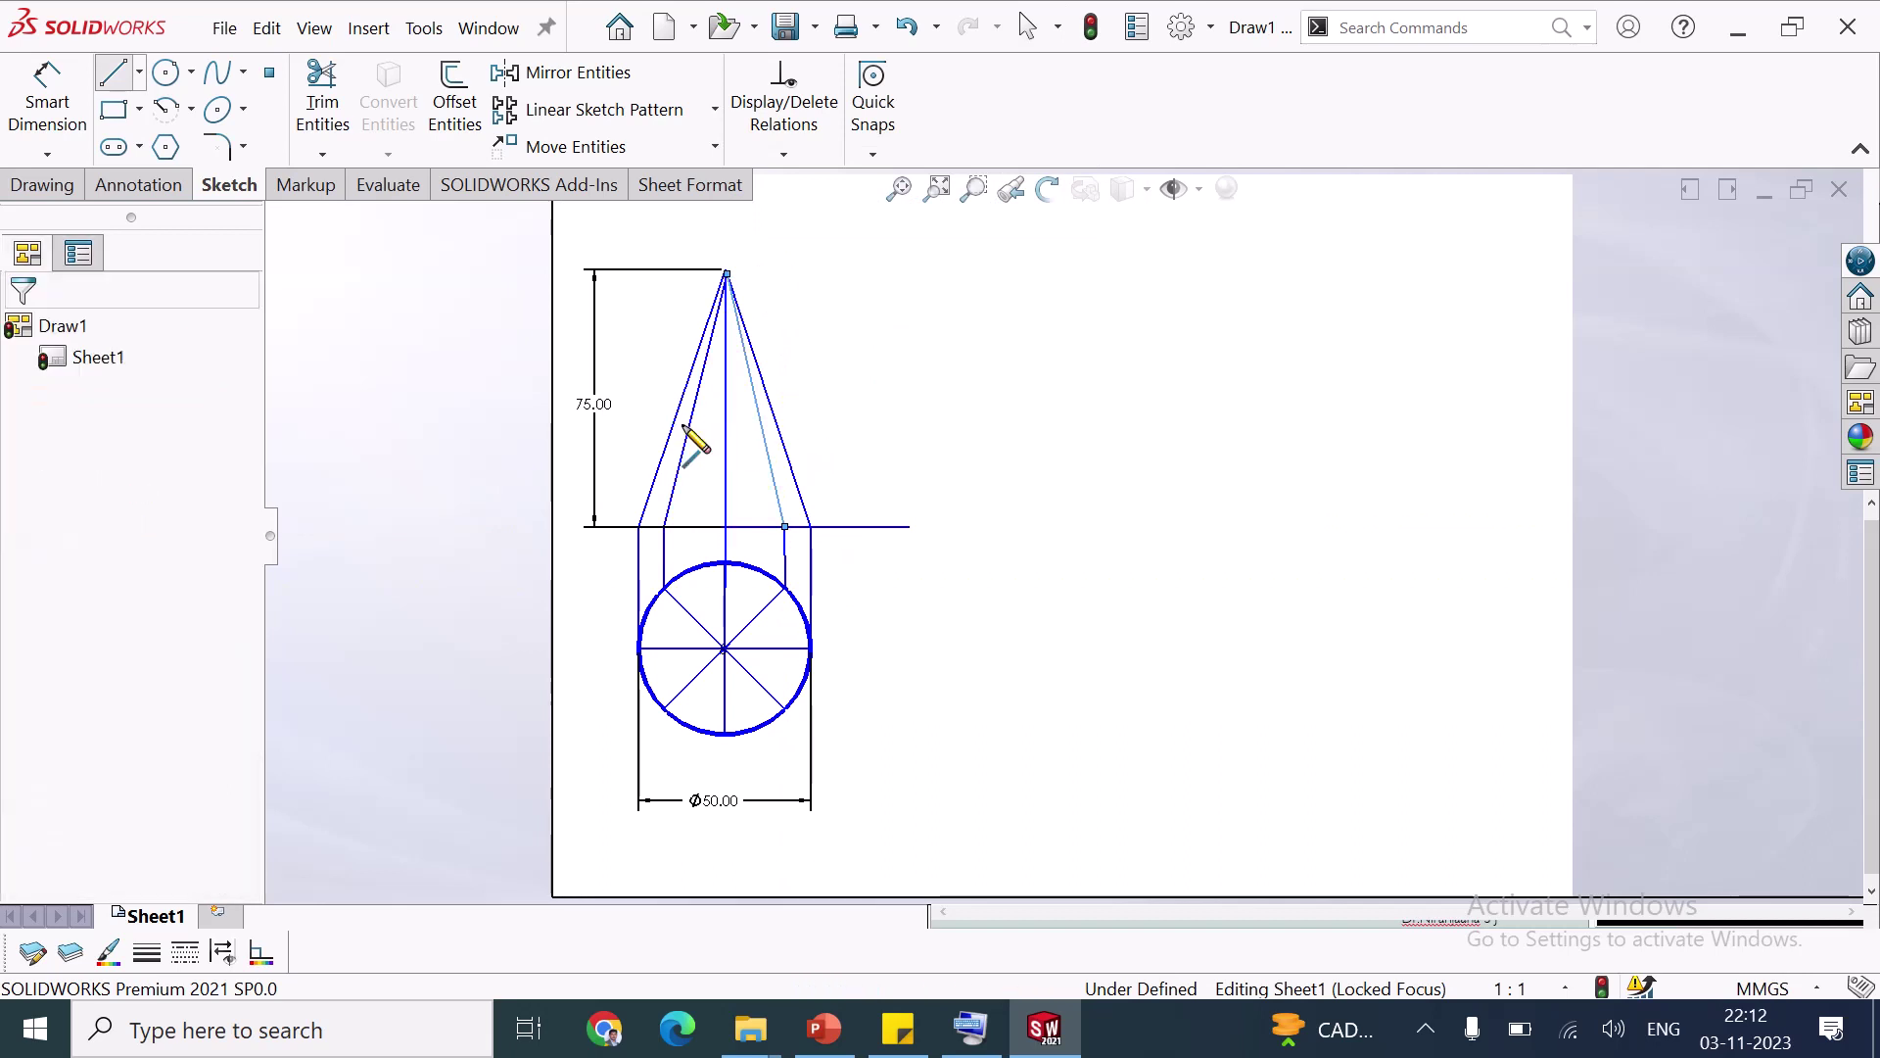
key("Return")
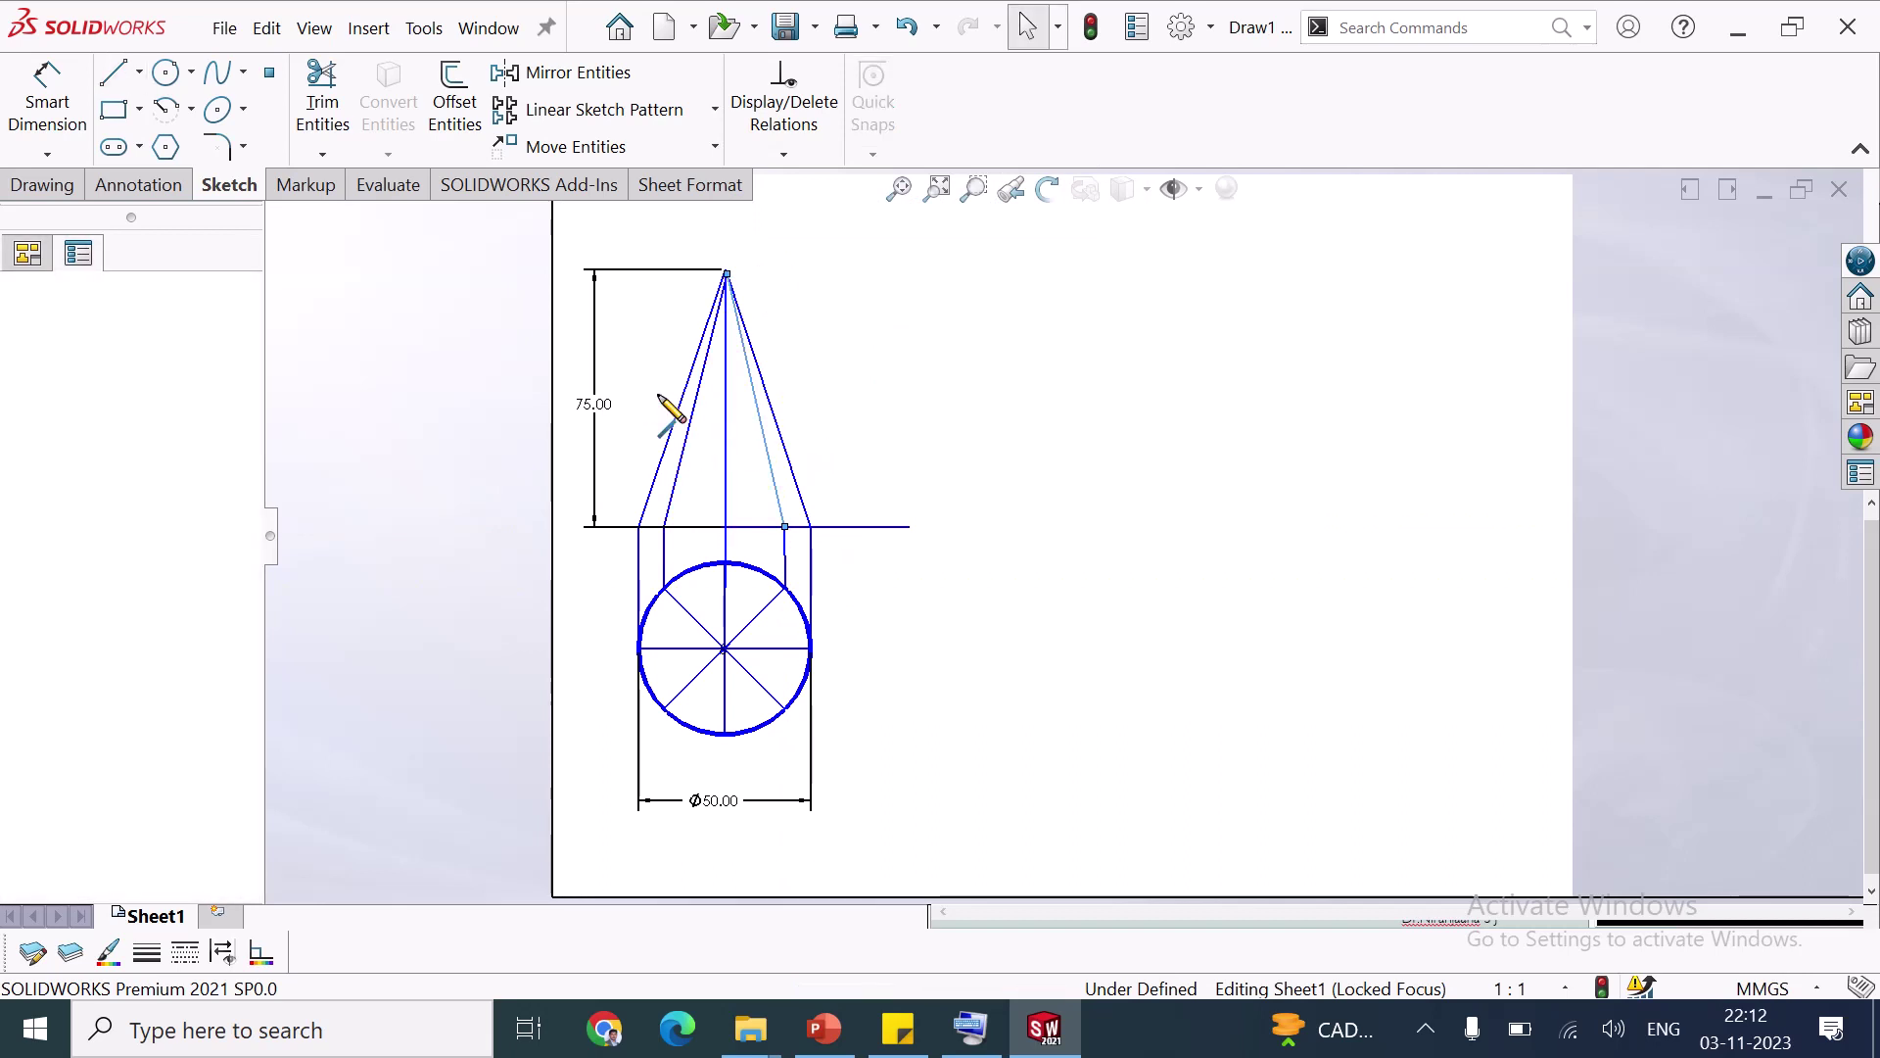
left_click(638, 393)
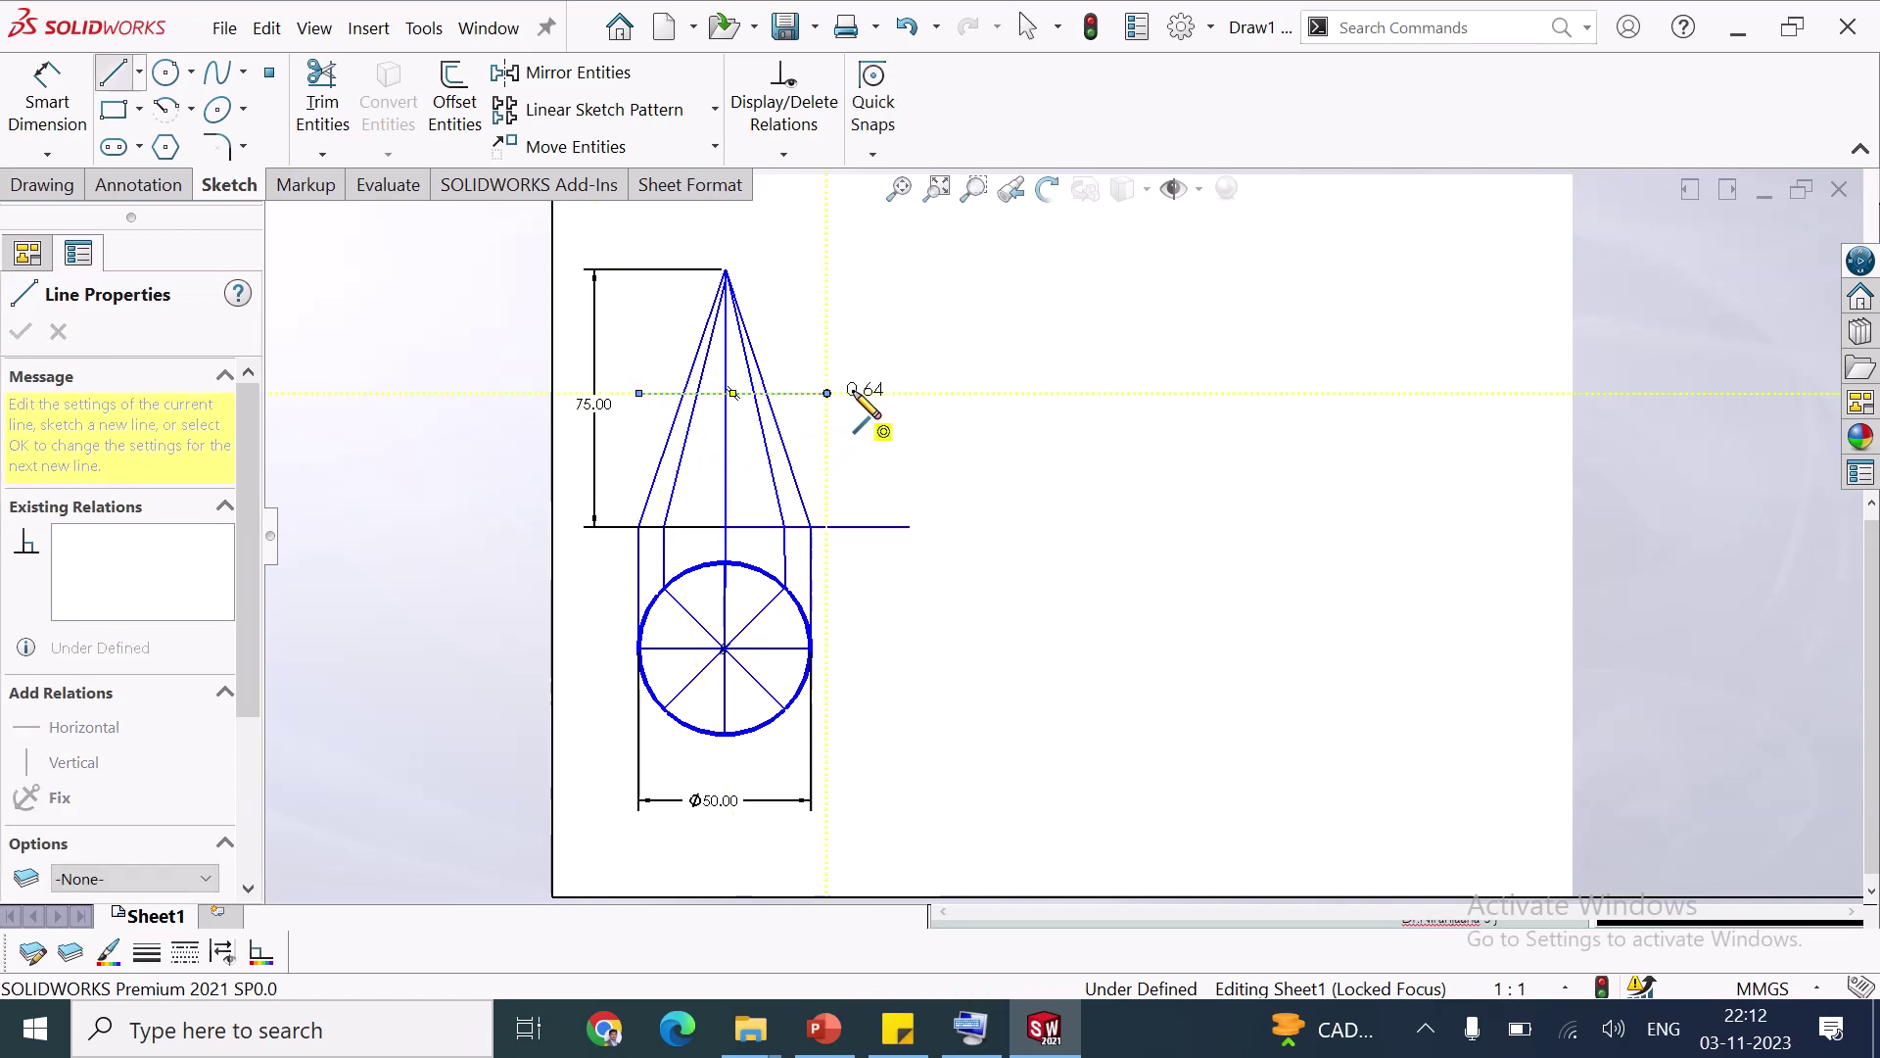
Complete the horizontal line across the cone to its right side
double_click(827, 393)
key("Escape")
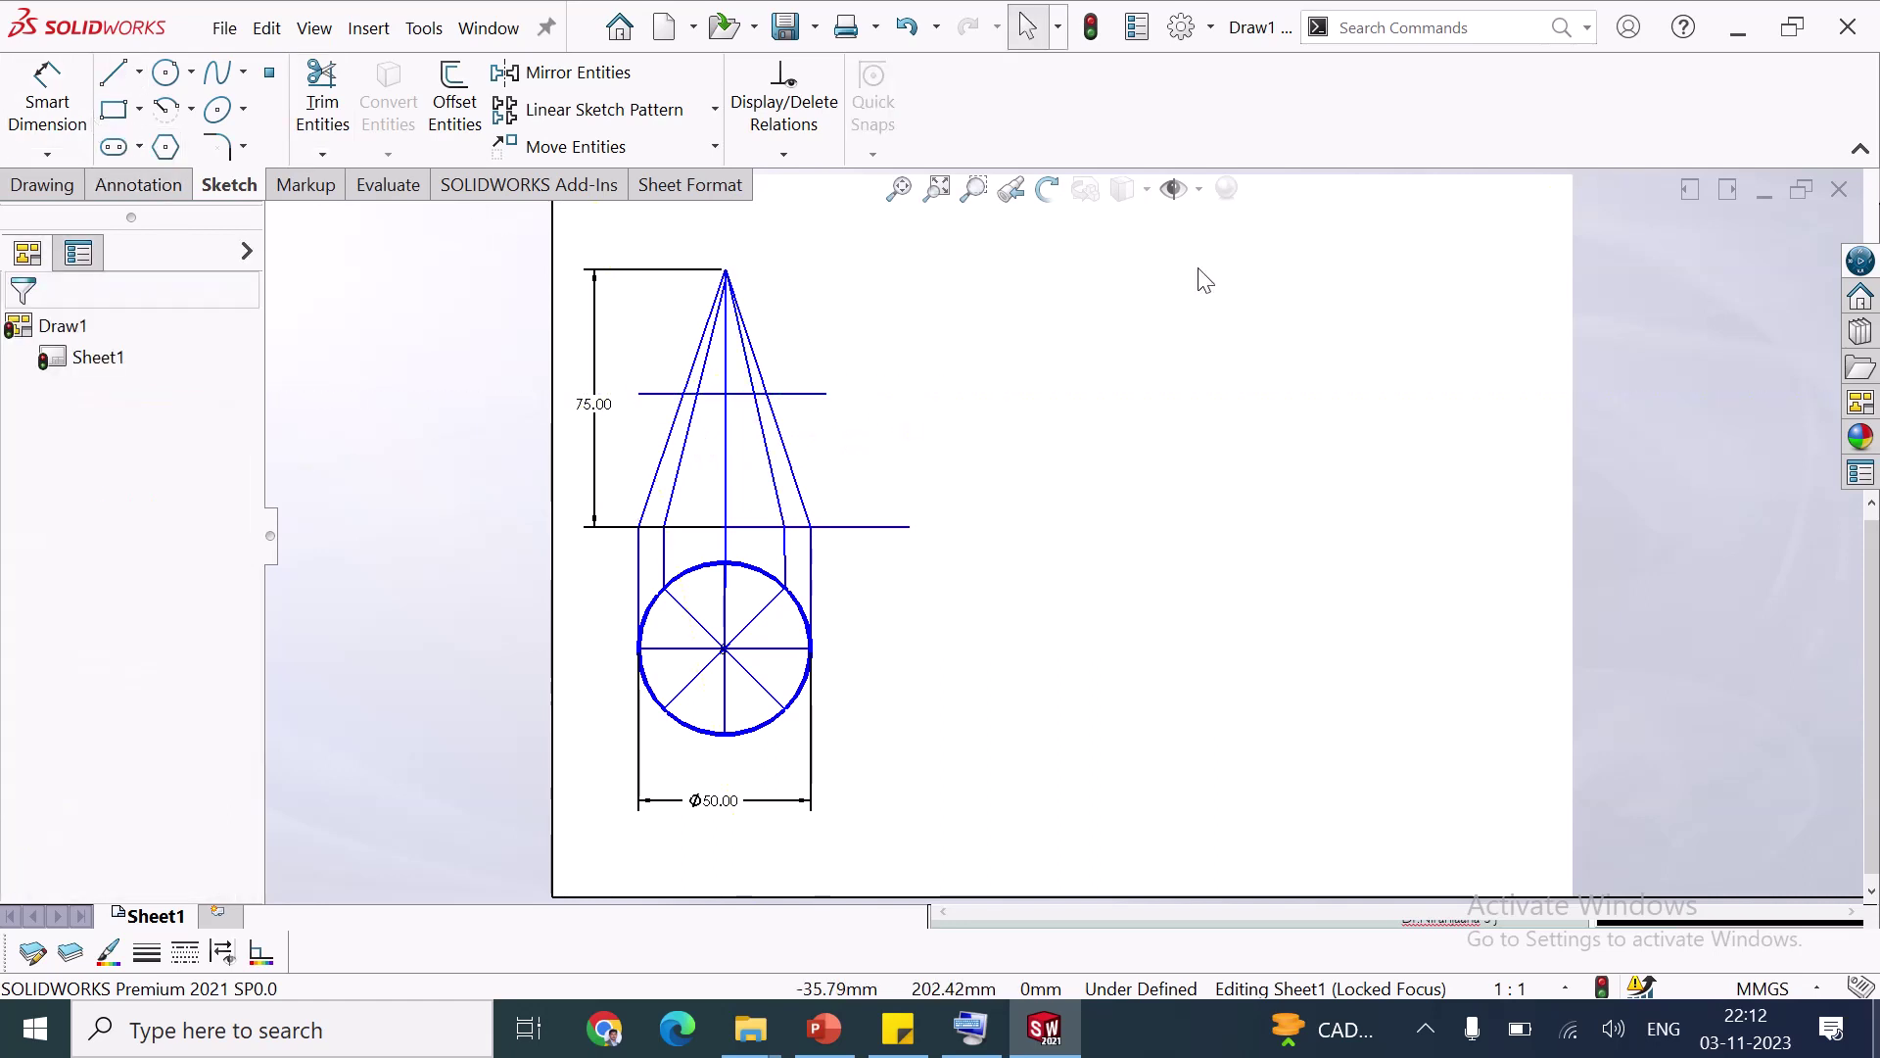
key("d")
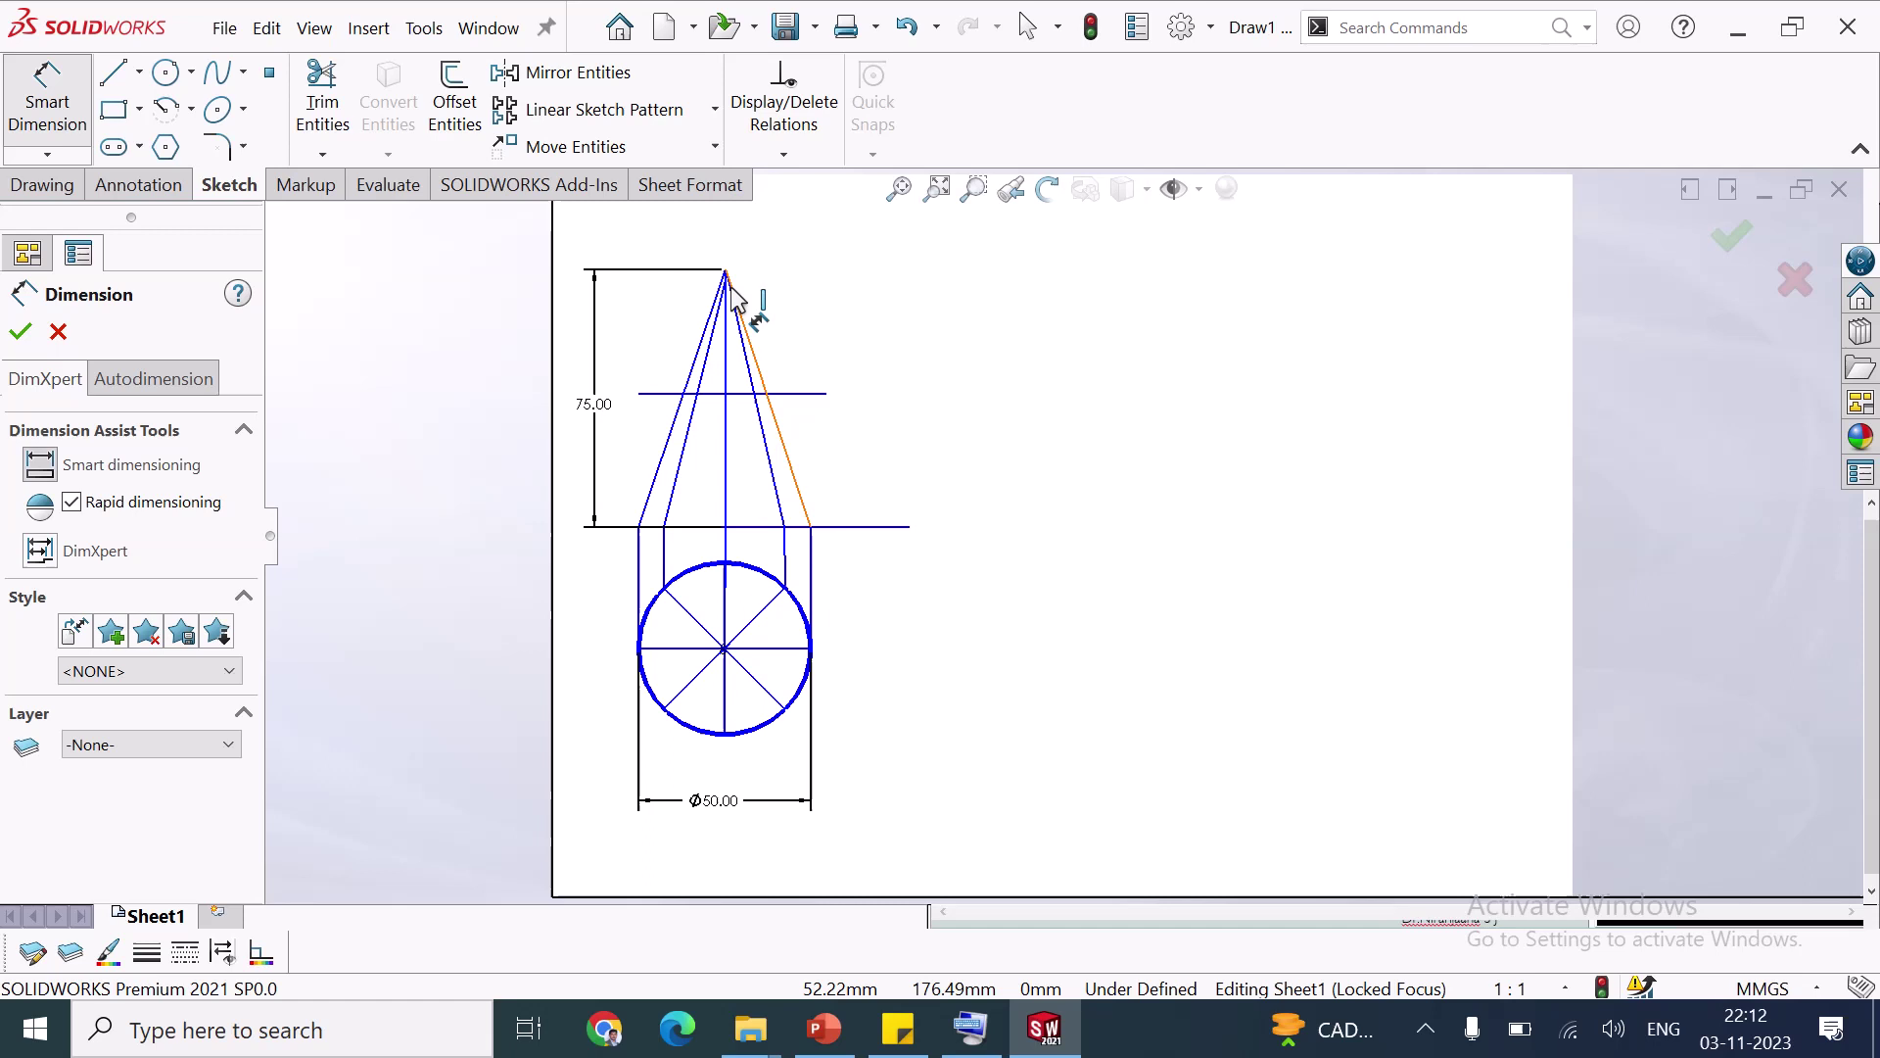
left_click(727, 274)
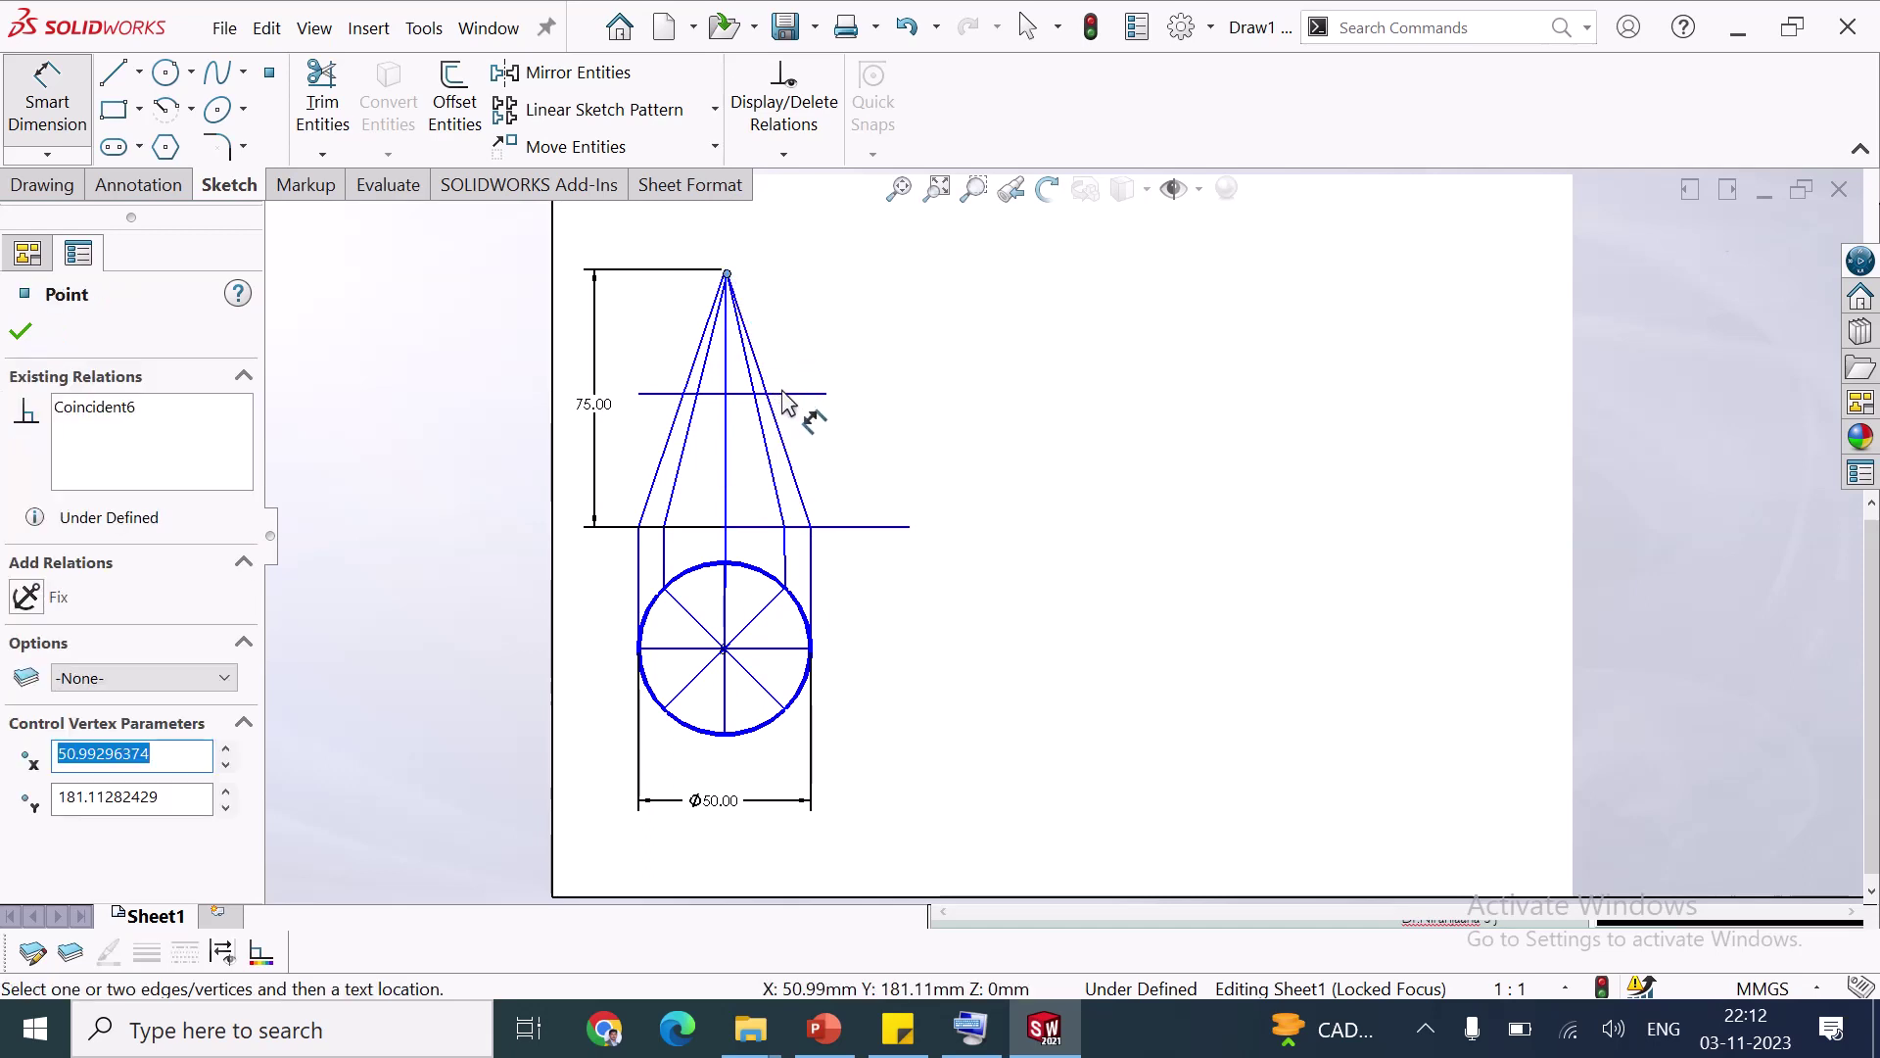
left_click(792, 396)
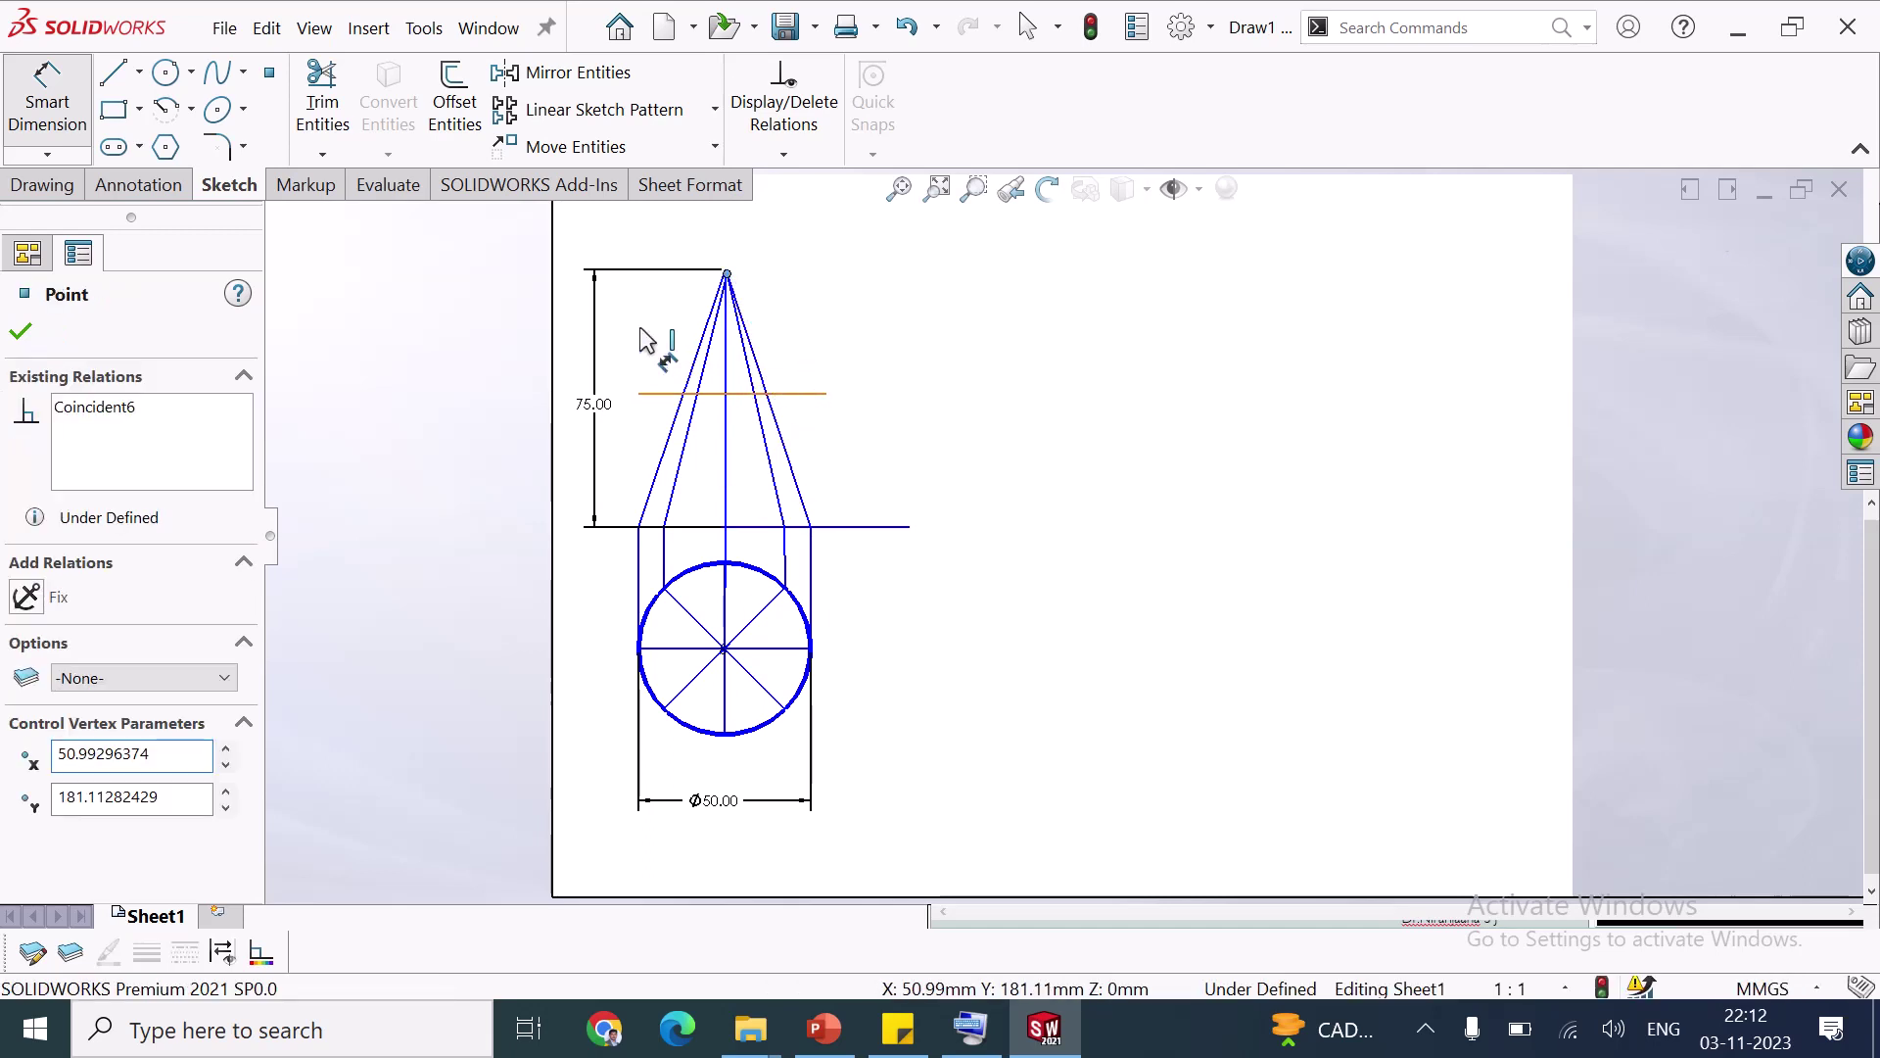
key("Escape")
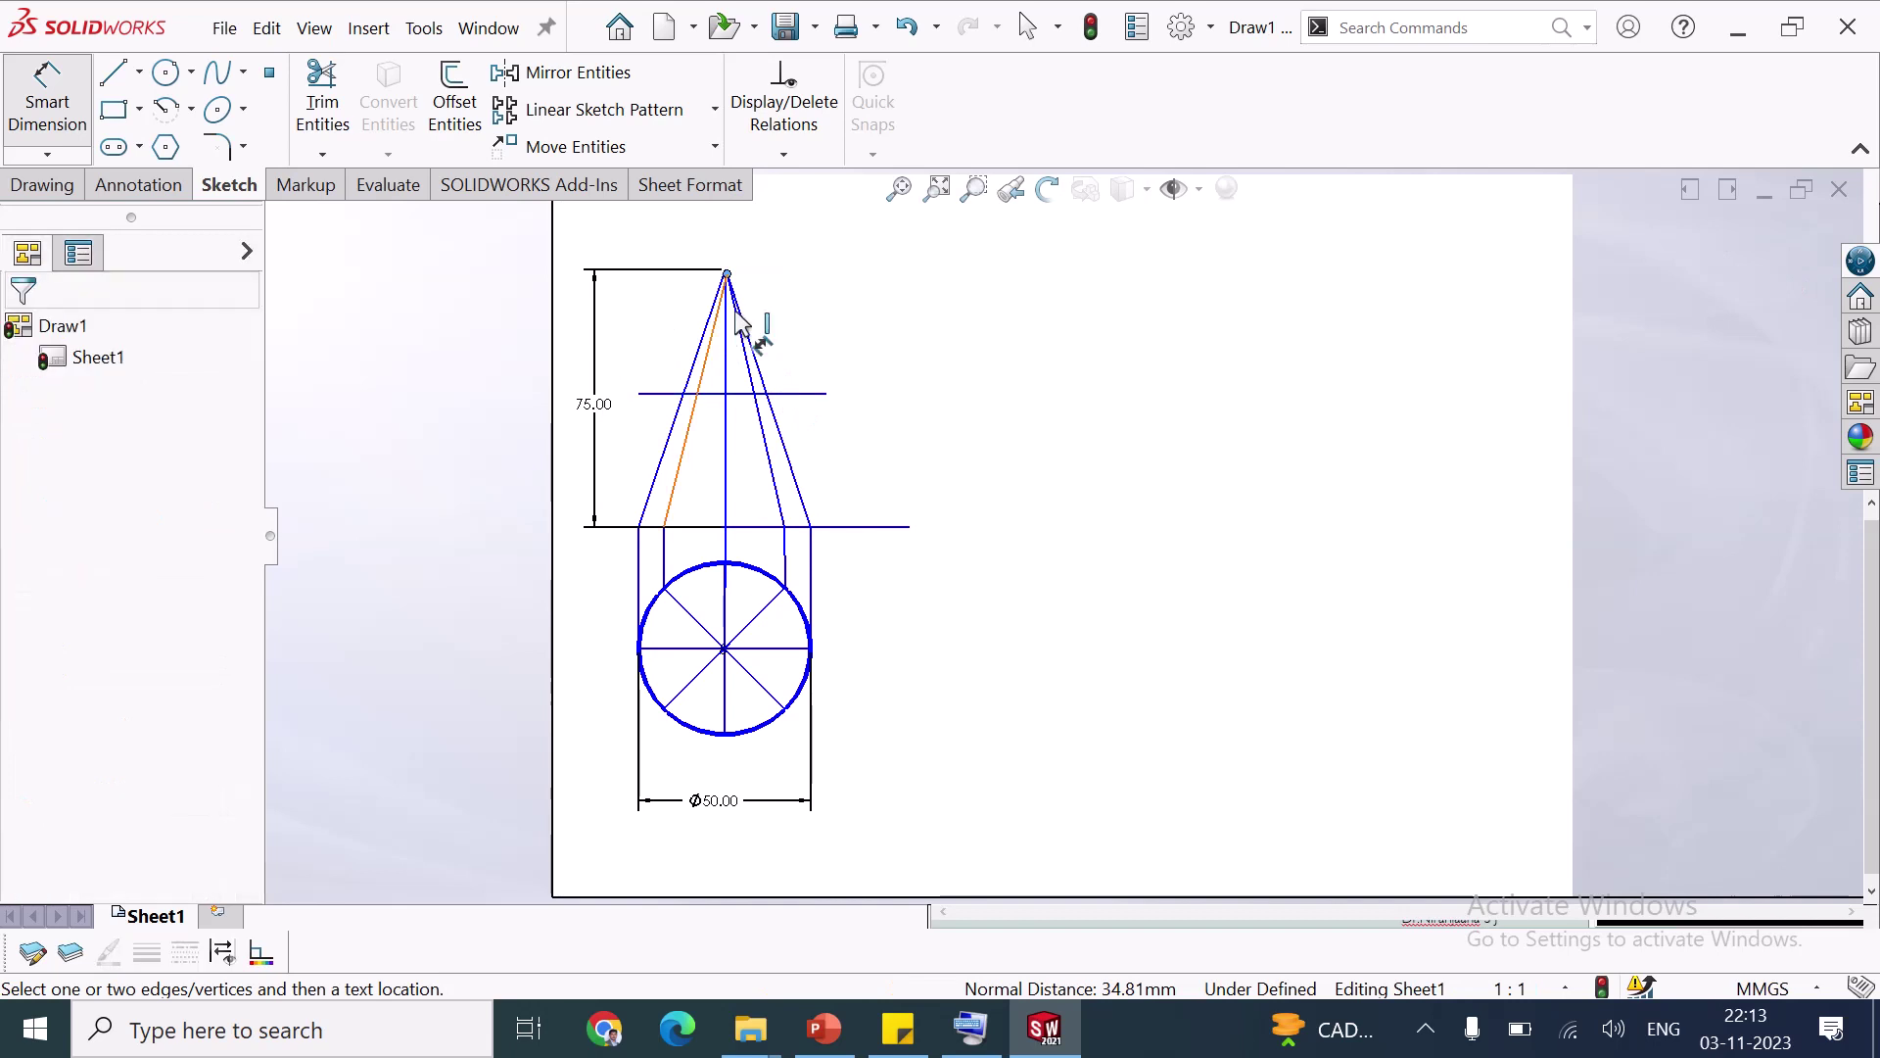
scroll(759, 303, "down", 1)
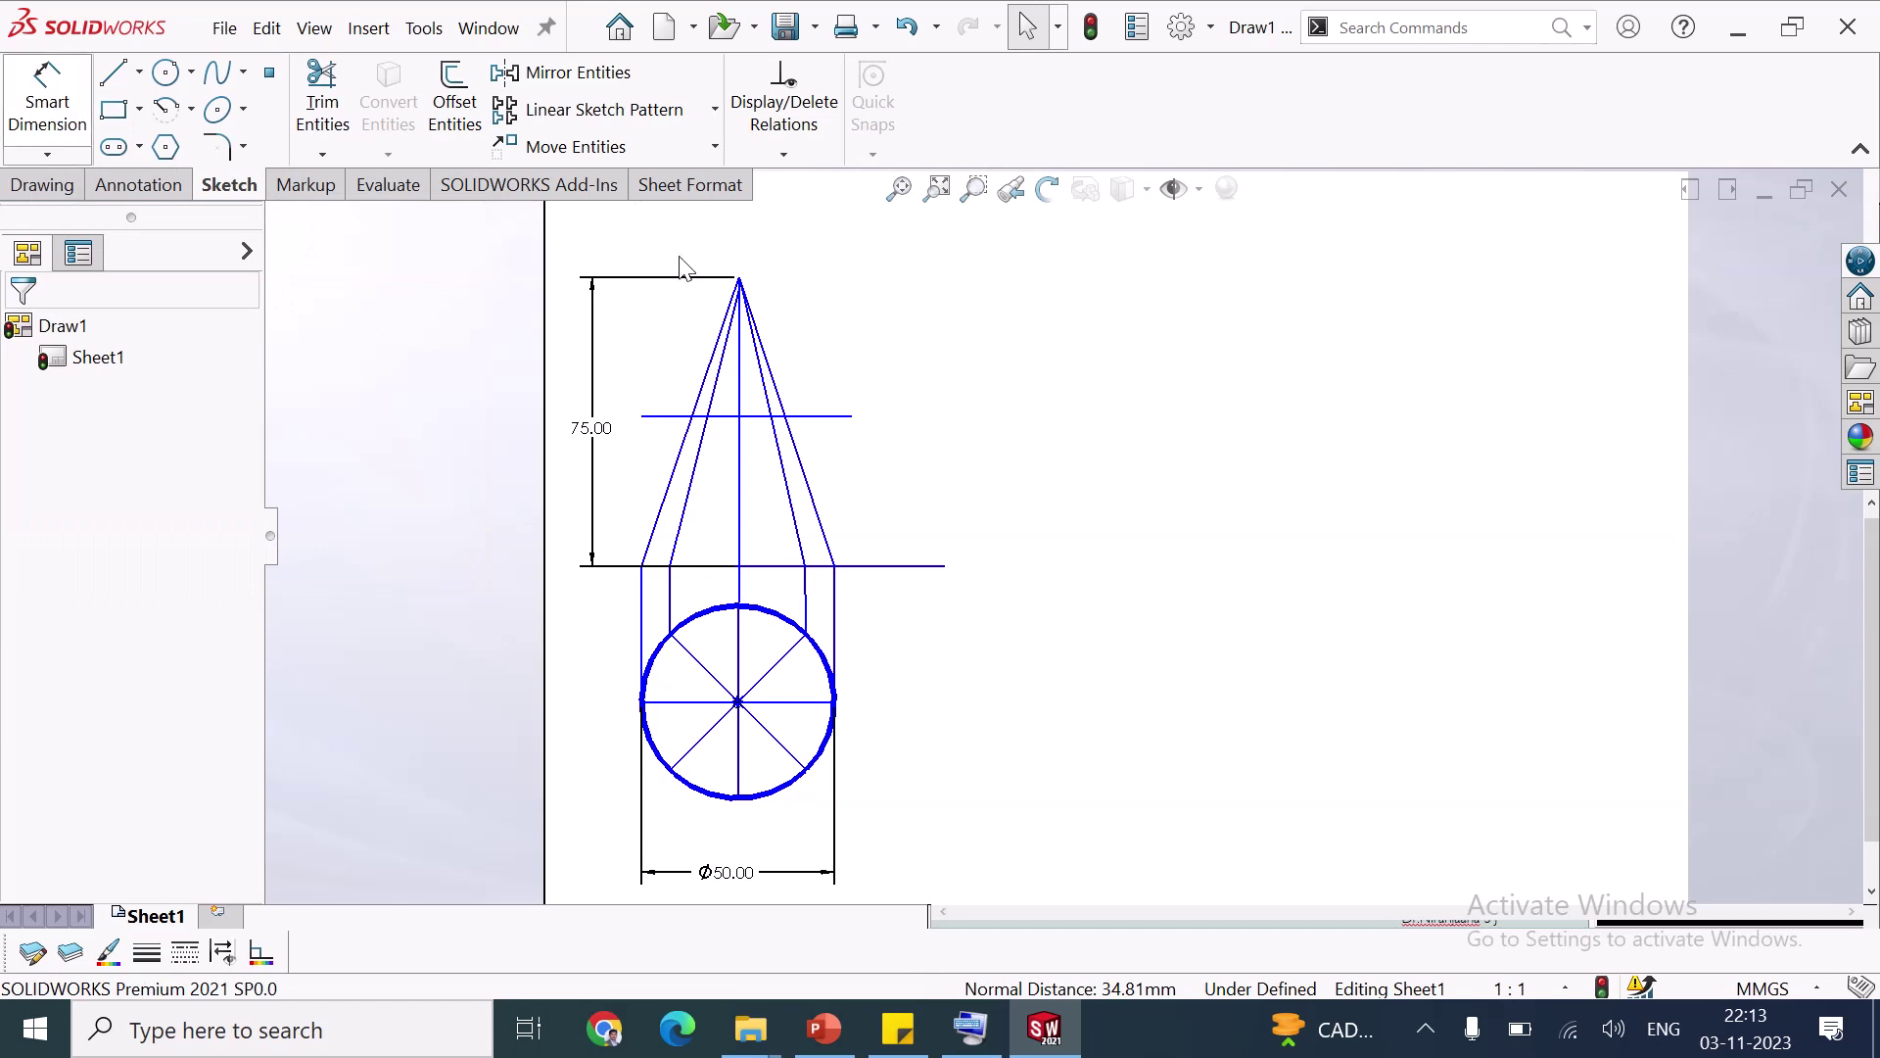
Dimension the horizontal line 40 below the cone's apex
key("Return")
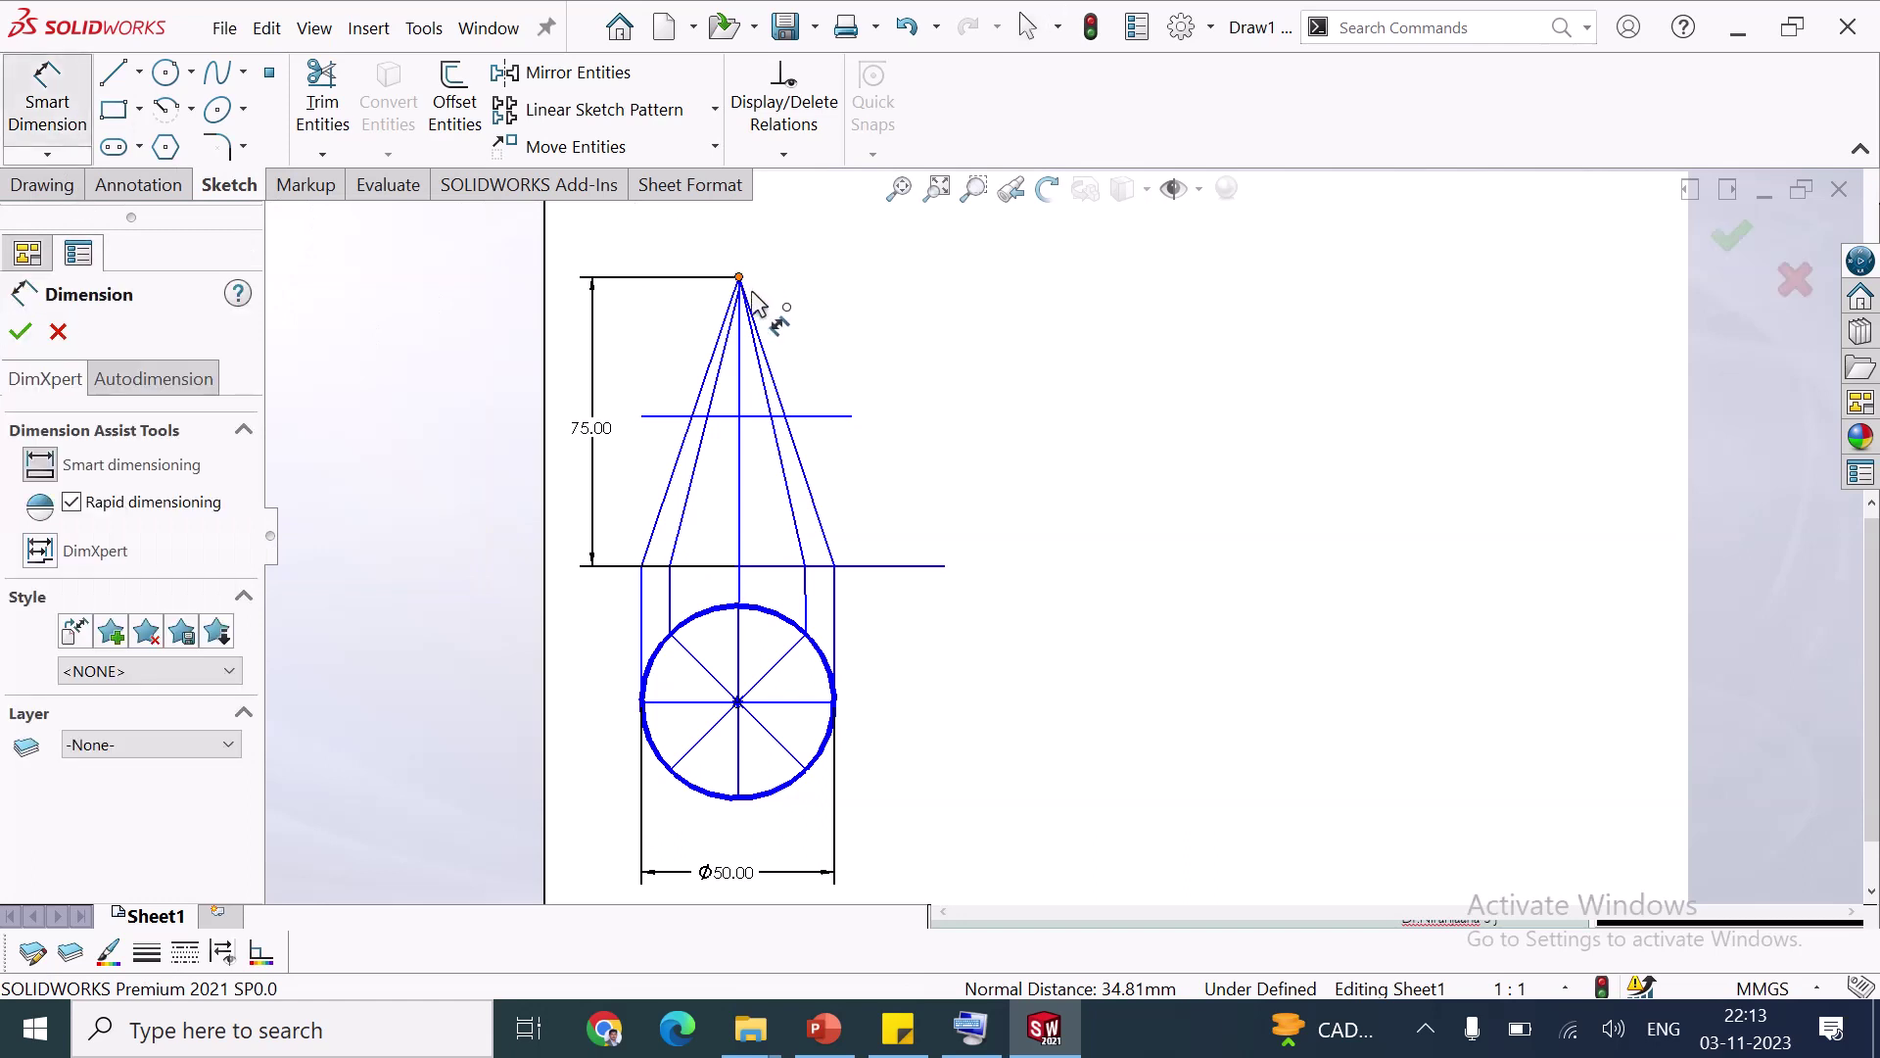
left_click(750, 290)
left_click(774, 416)
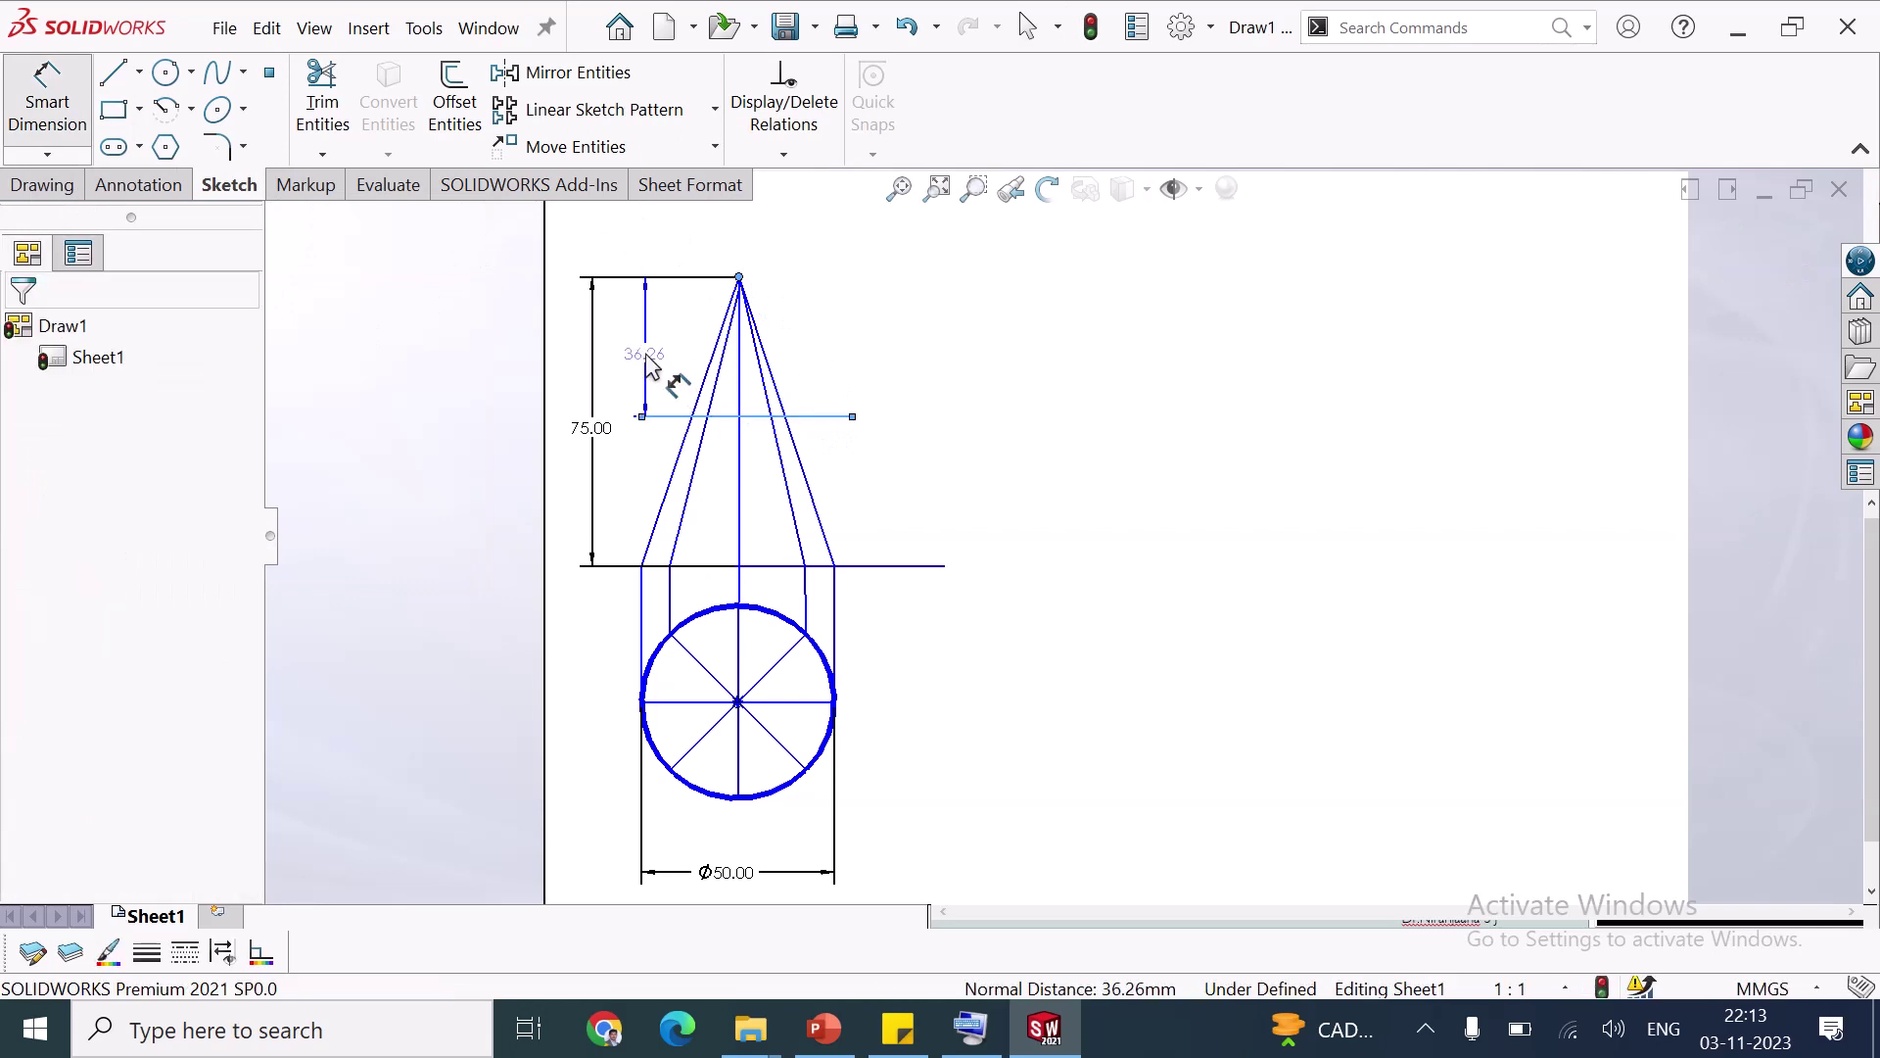
left_click(647, 368)
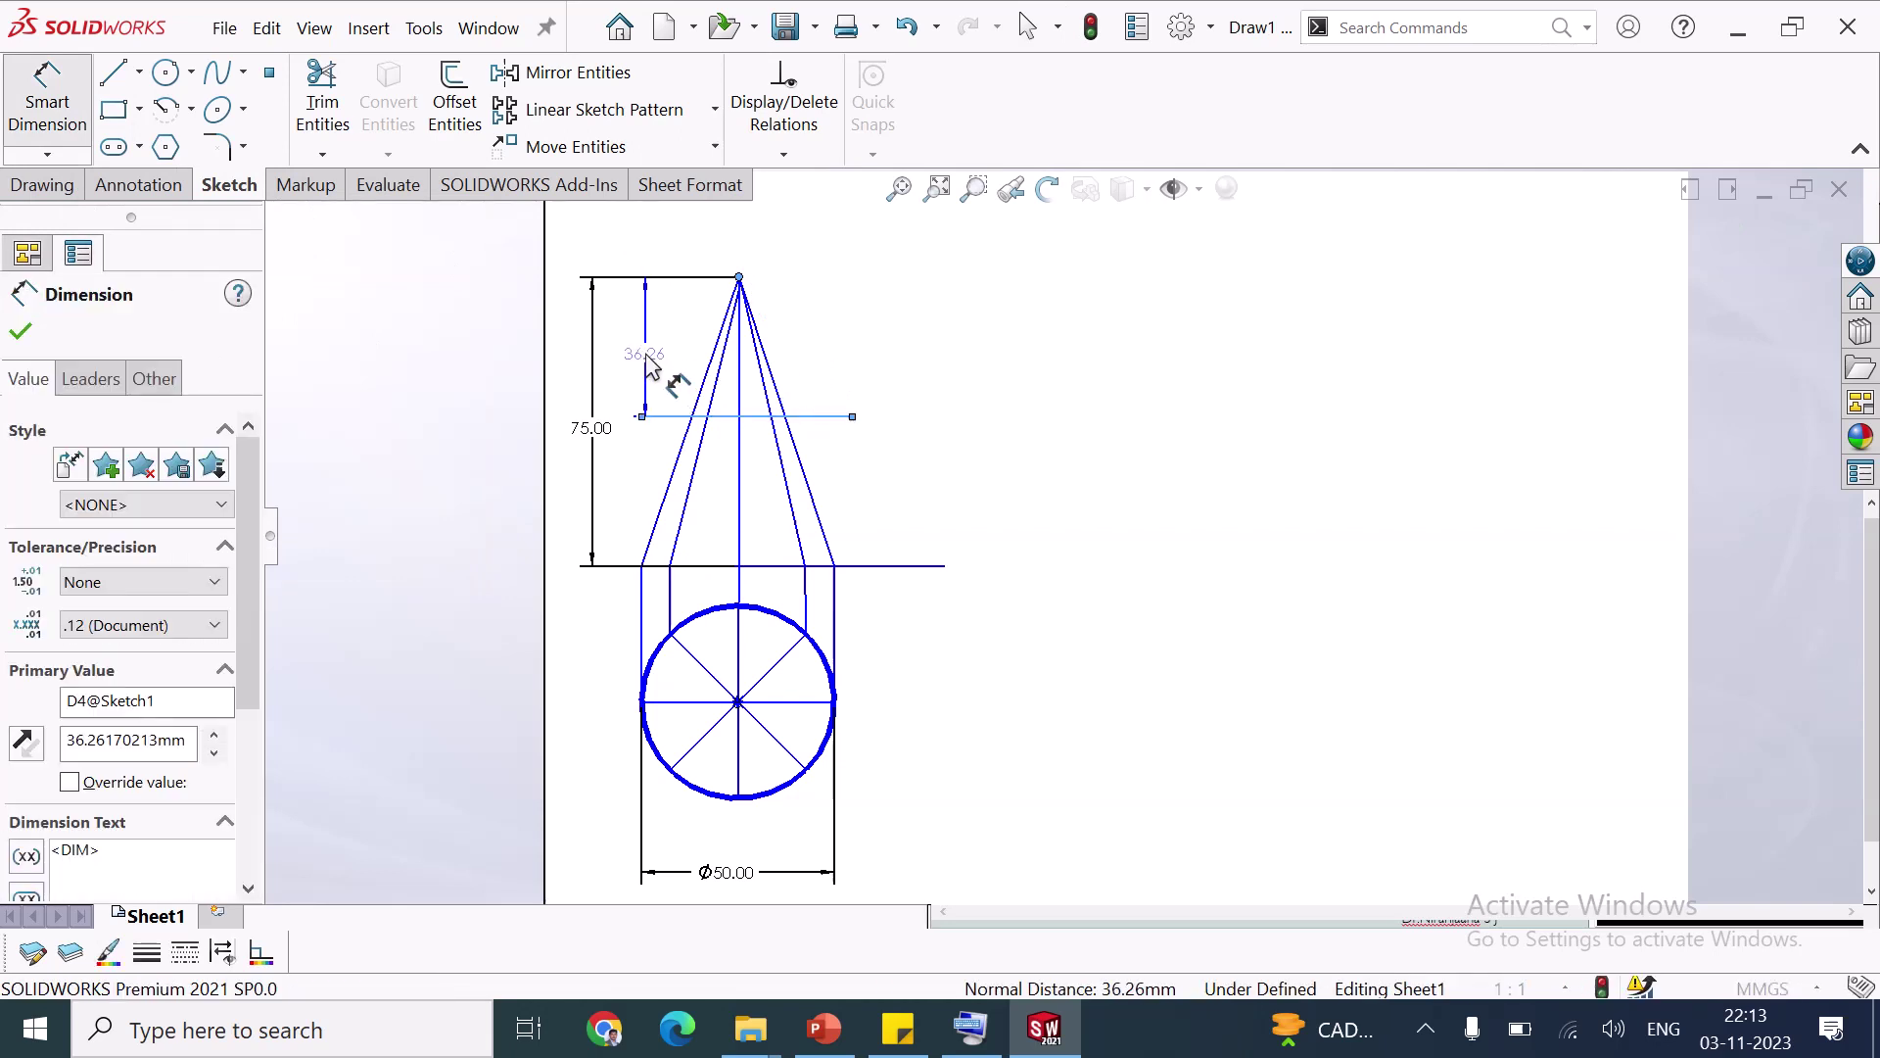
left_click(524, 310)
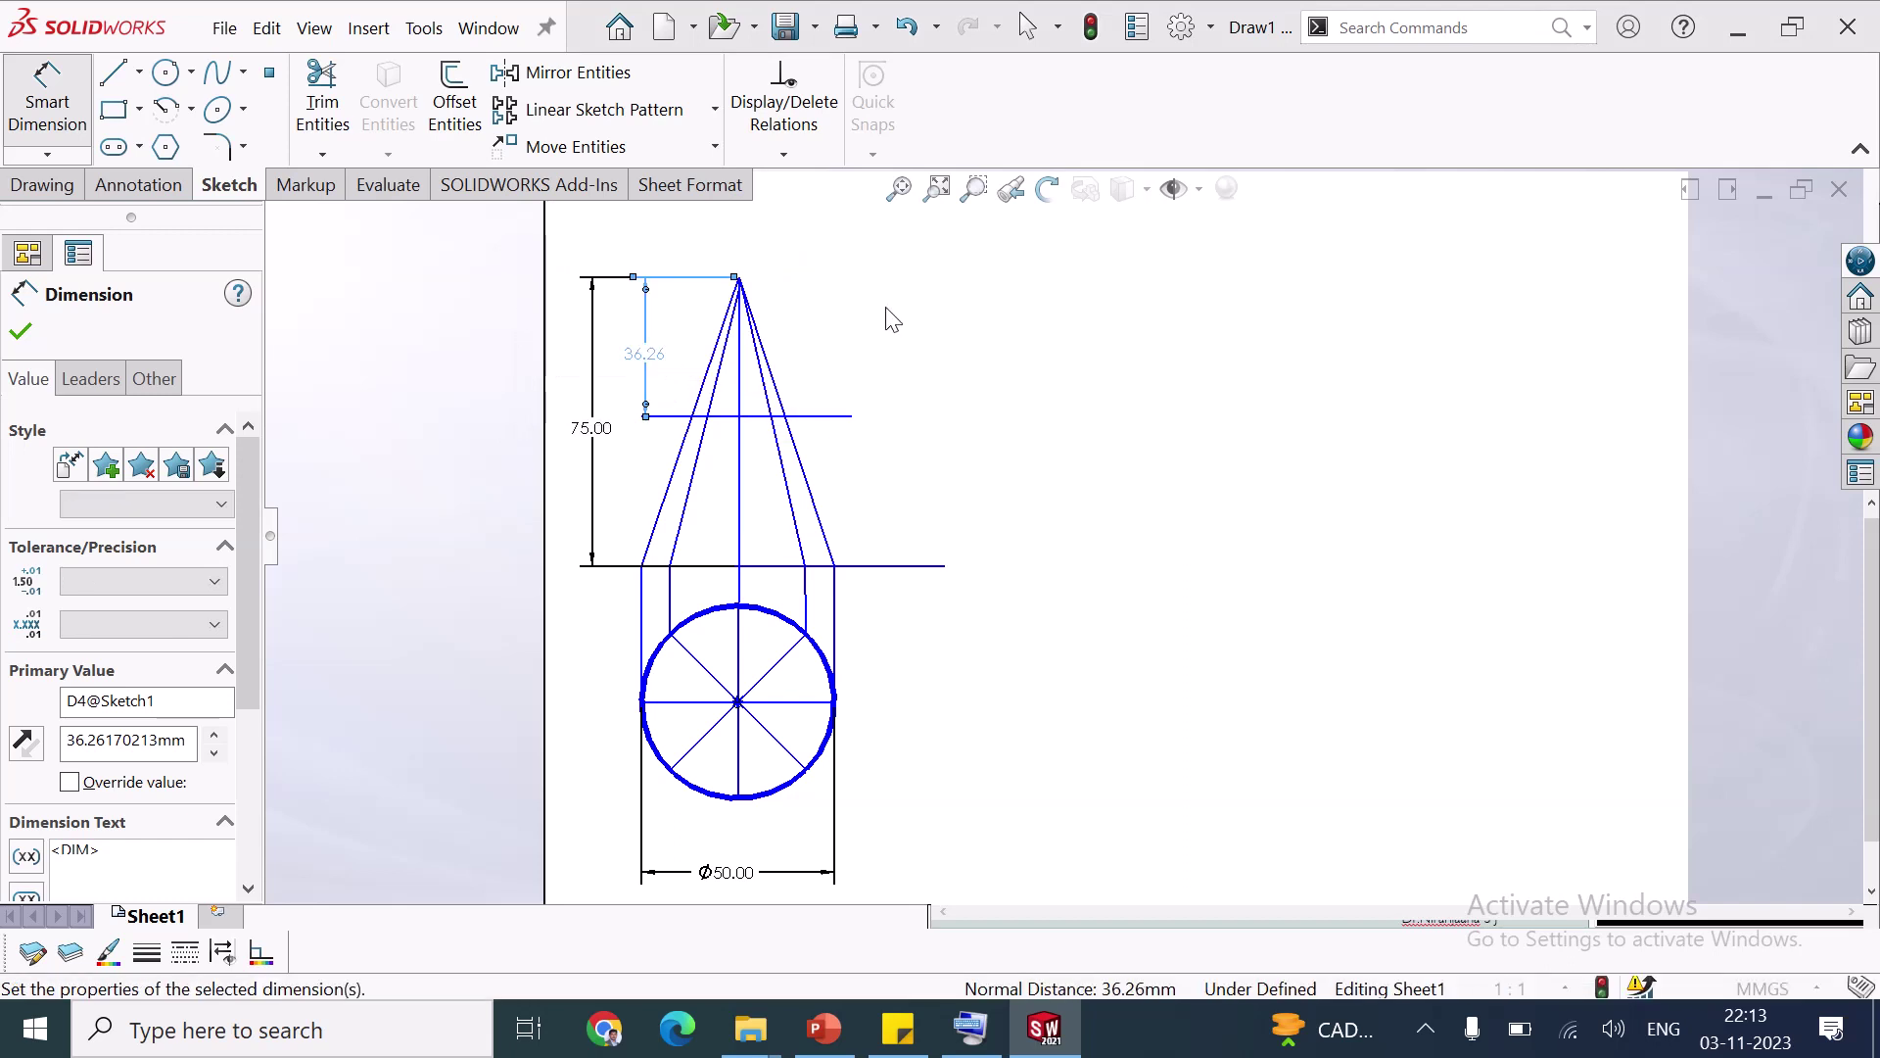
type("40")
key("Return")
key("Escape")
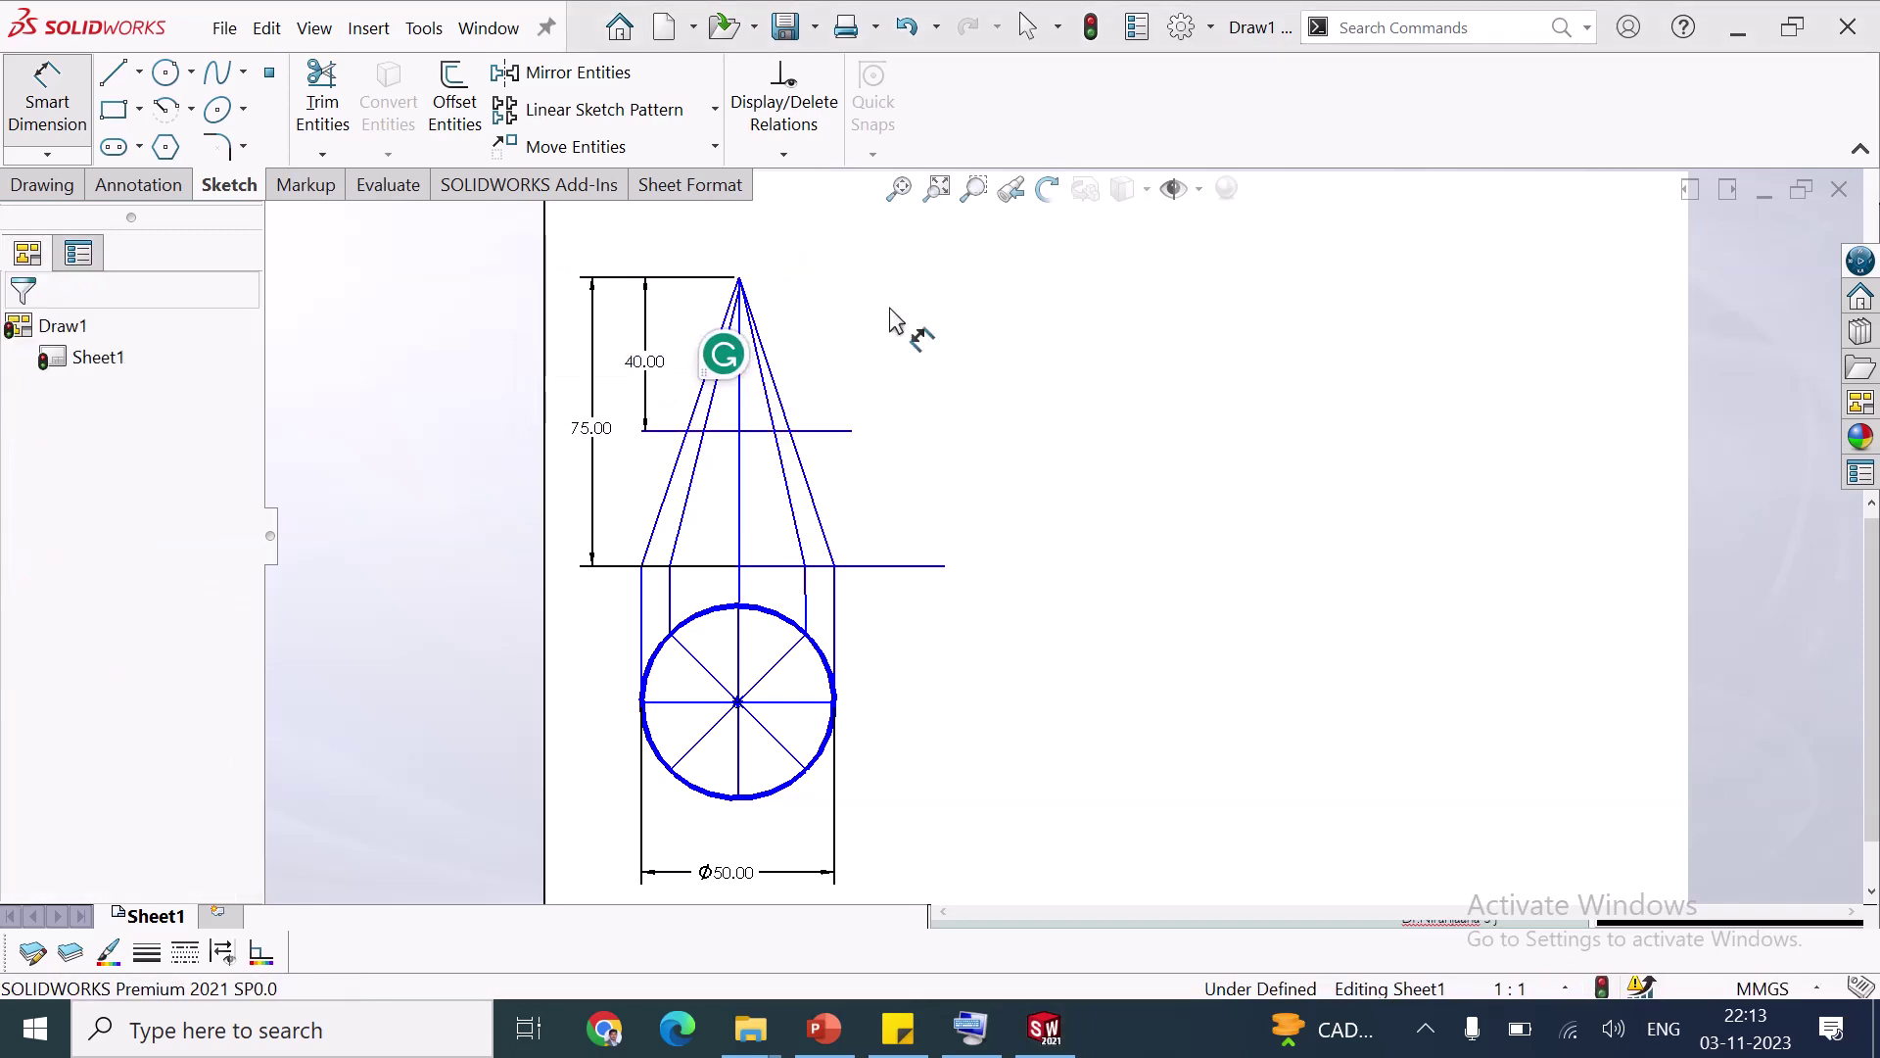
Draw a short line from the 40.00 line to the cone's right edge, dimensioned at 45°
left_click(114, 73)
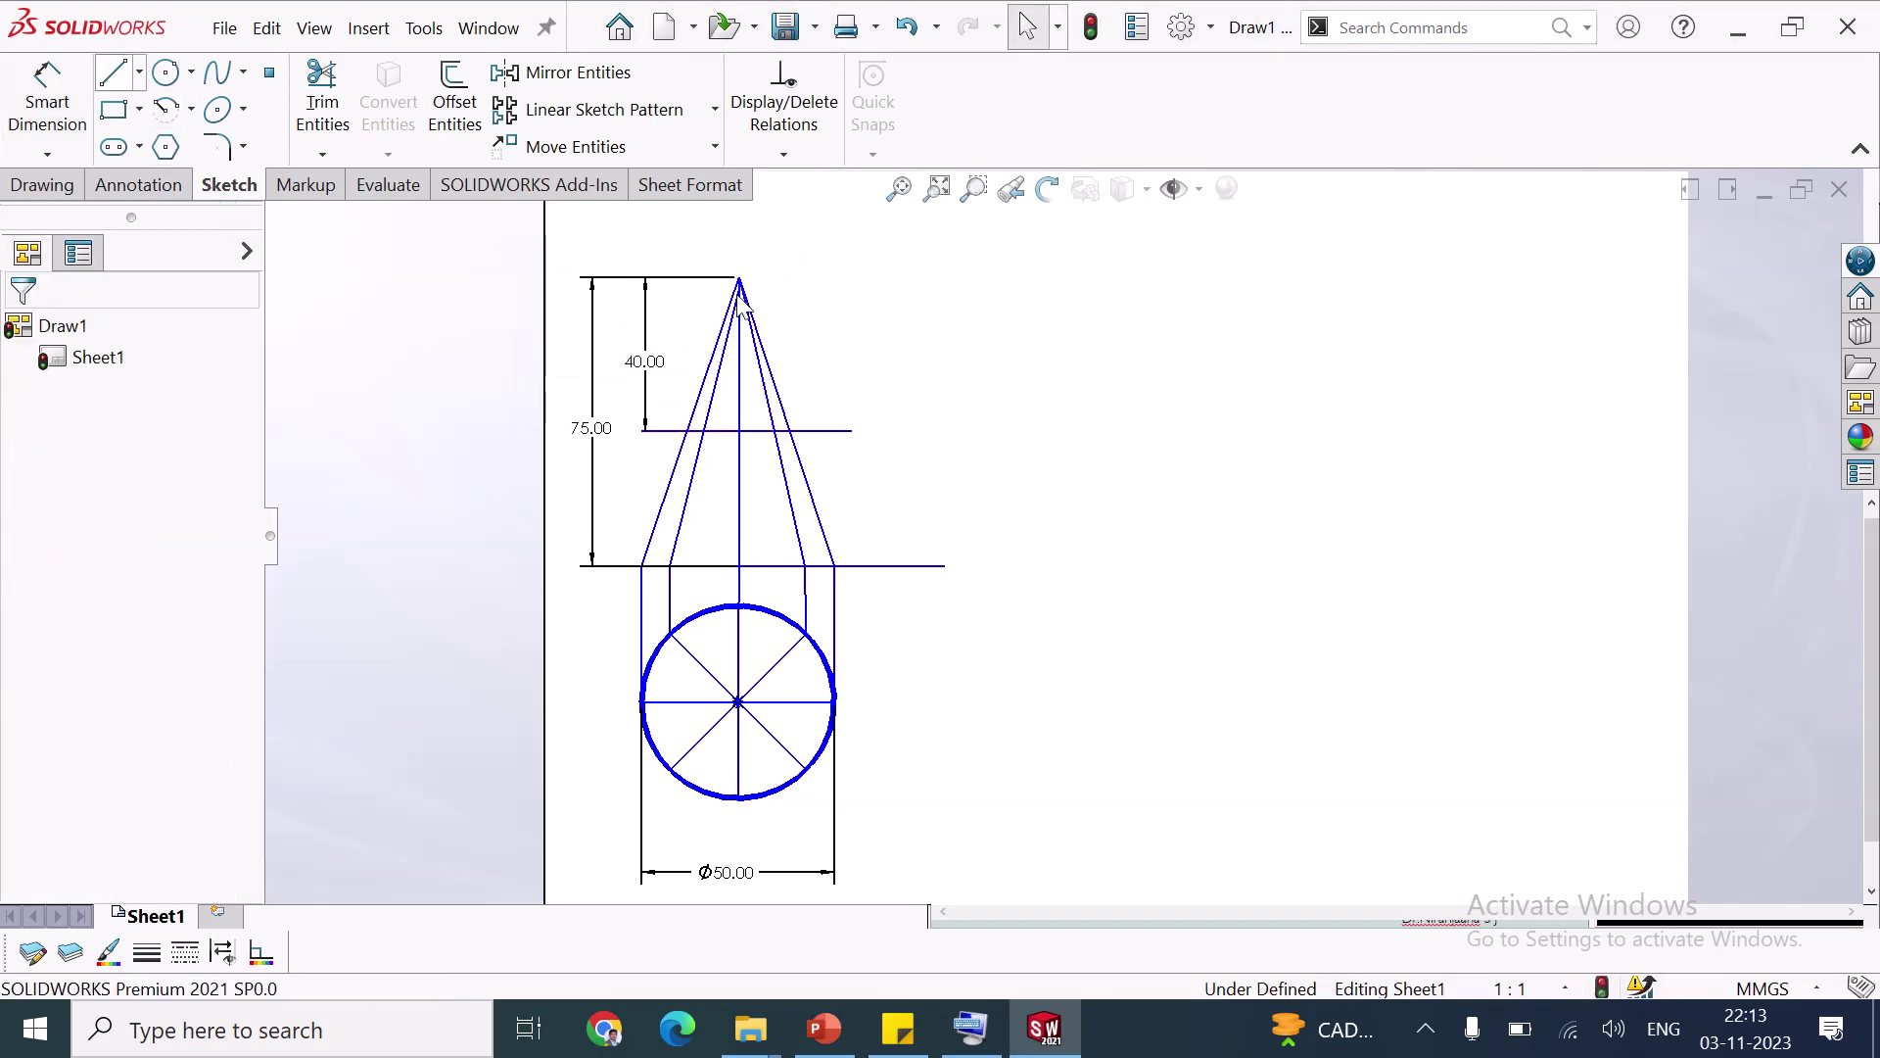
scroll(741, 434, "down", 1)
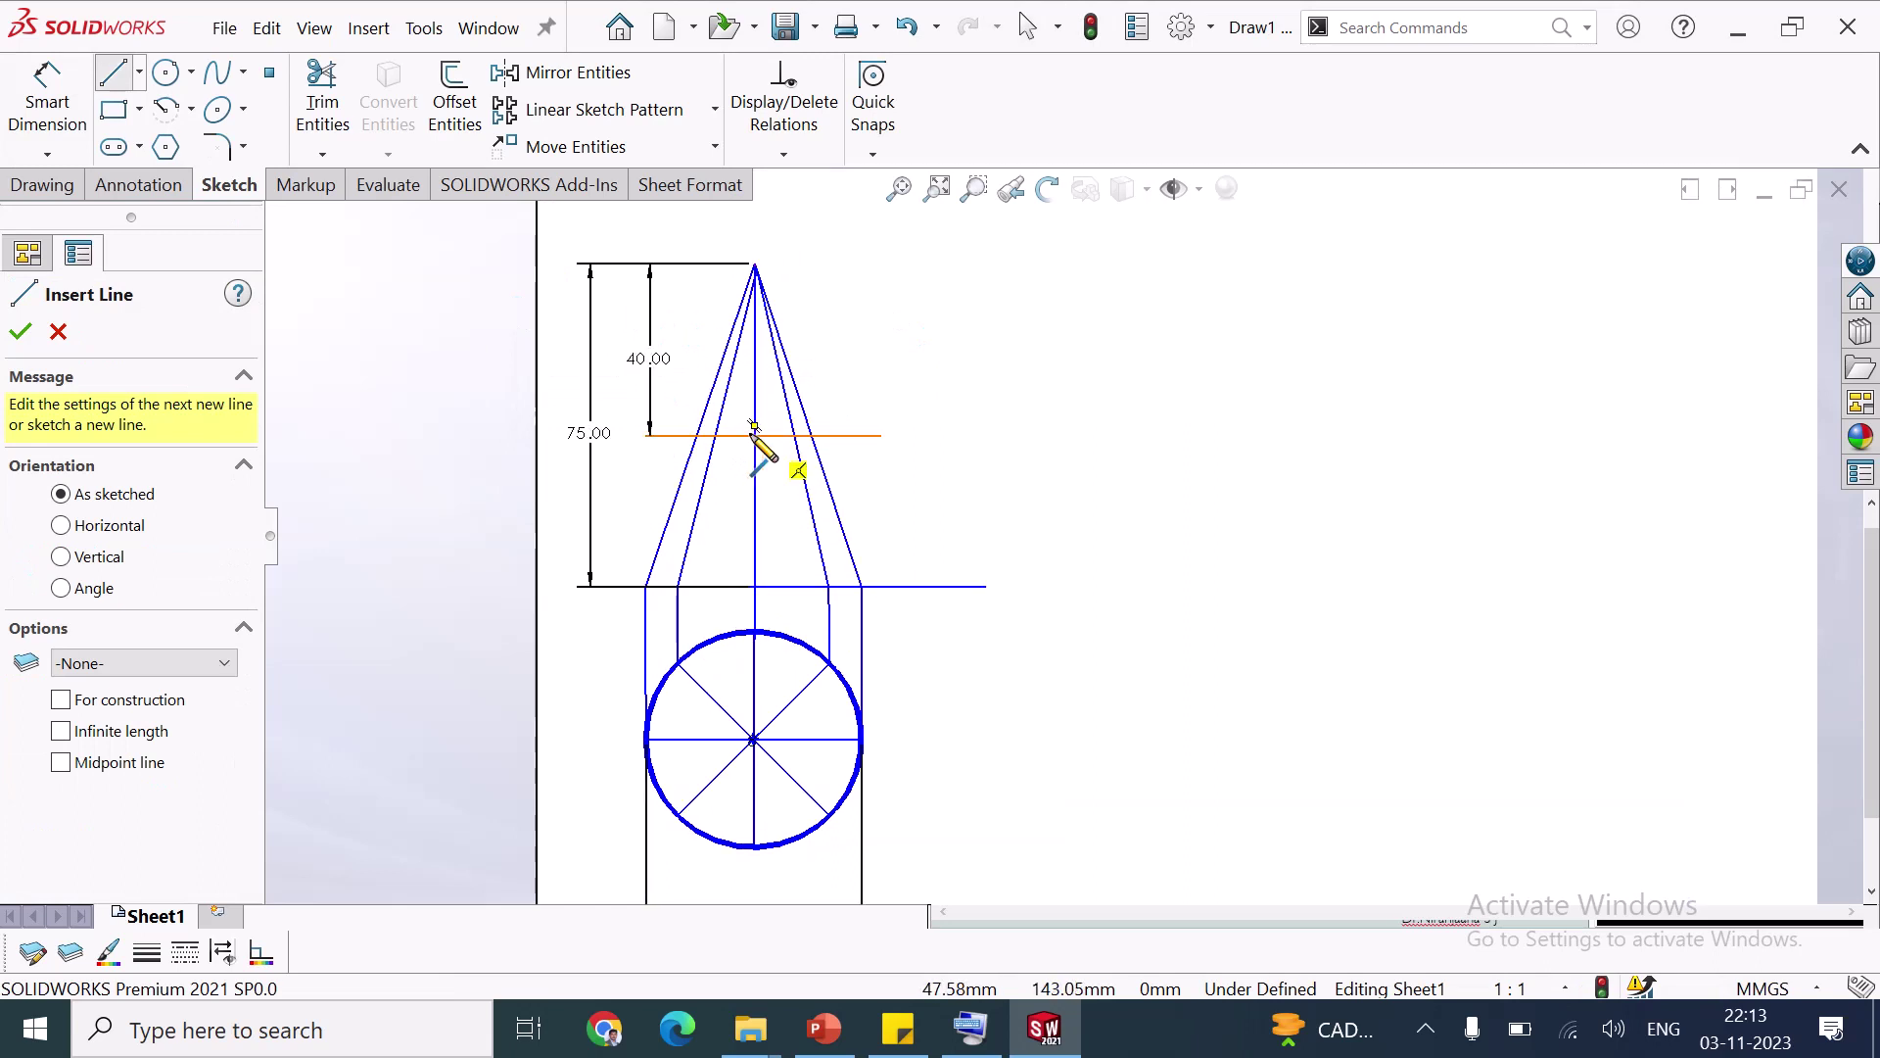
scroll(759, 432, "up", 1)
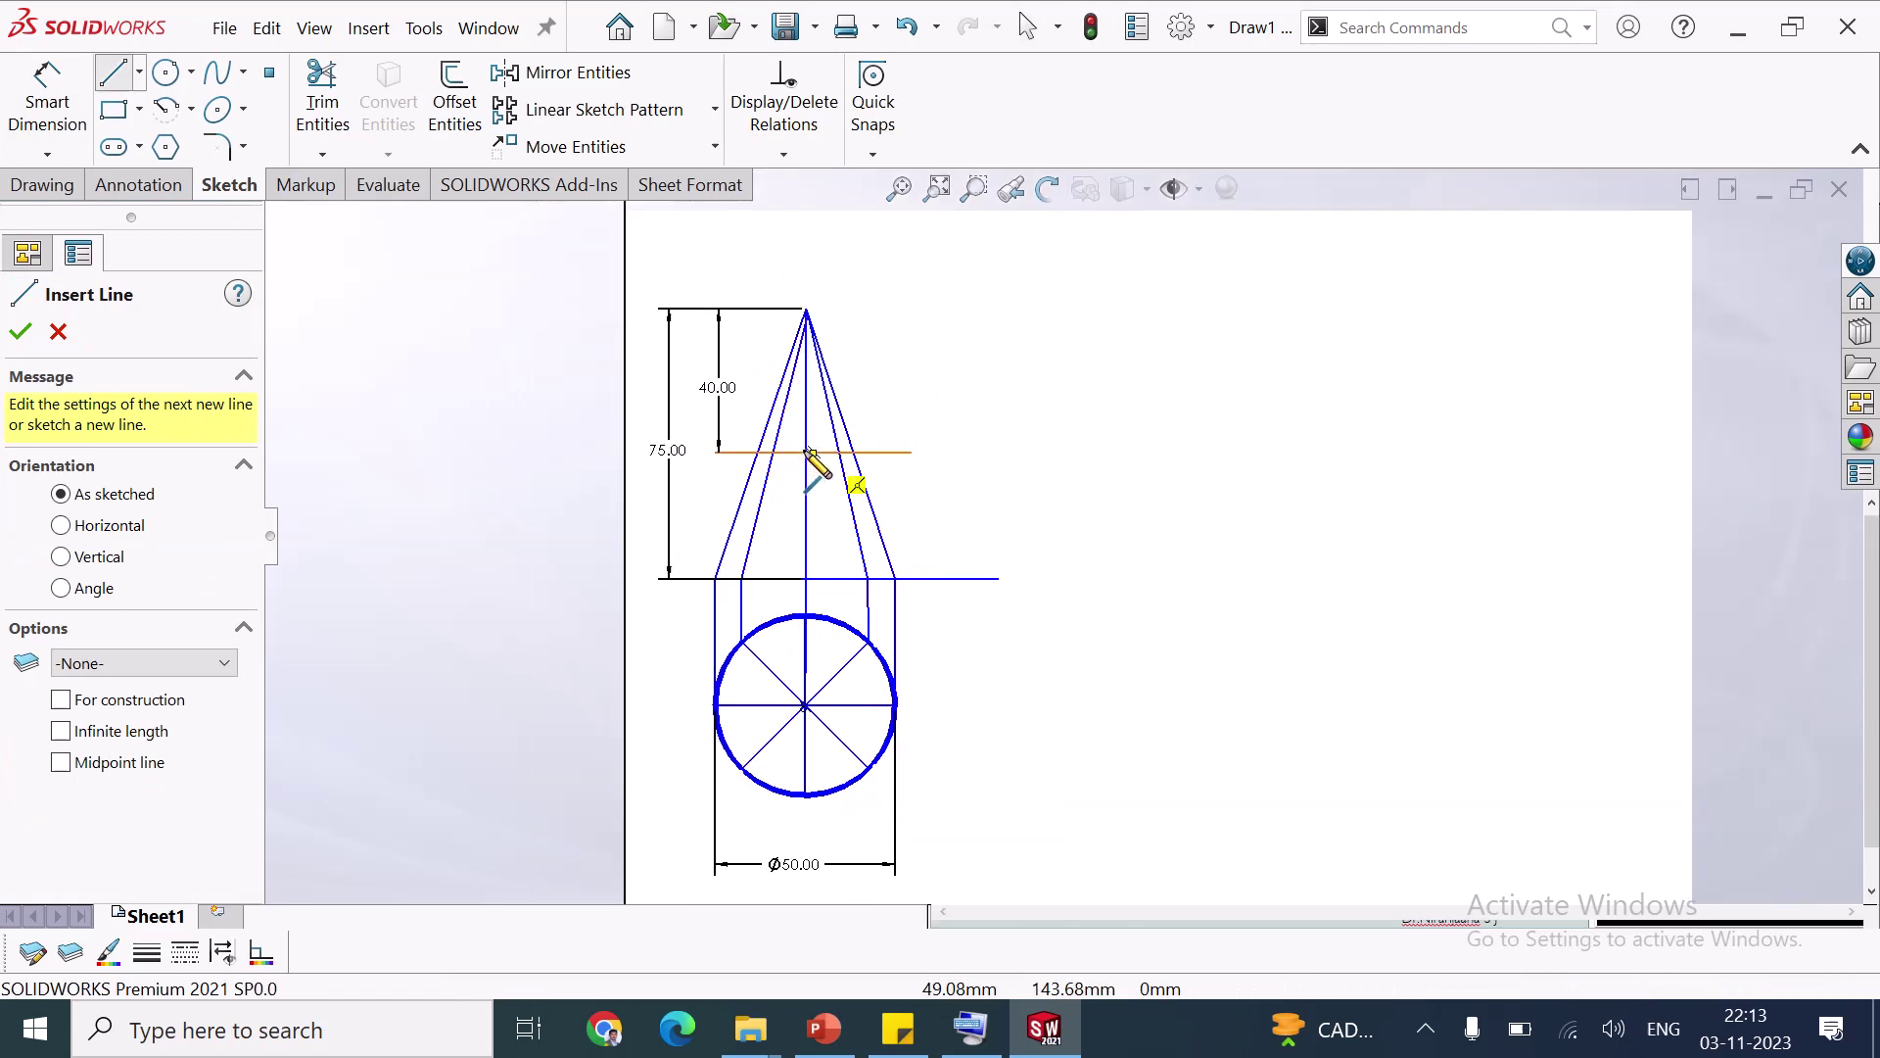
left_click(818, 456)
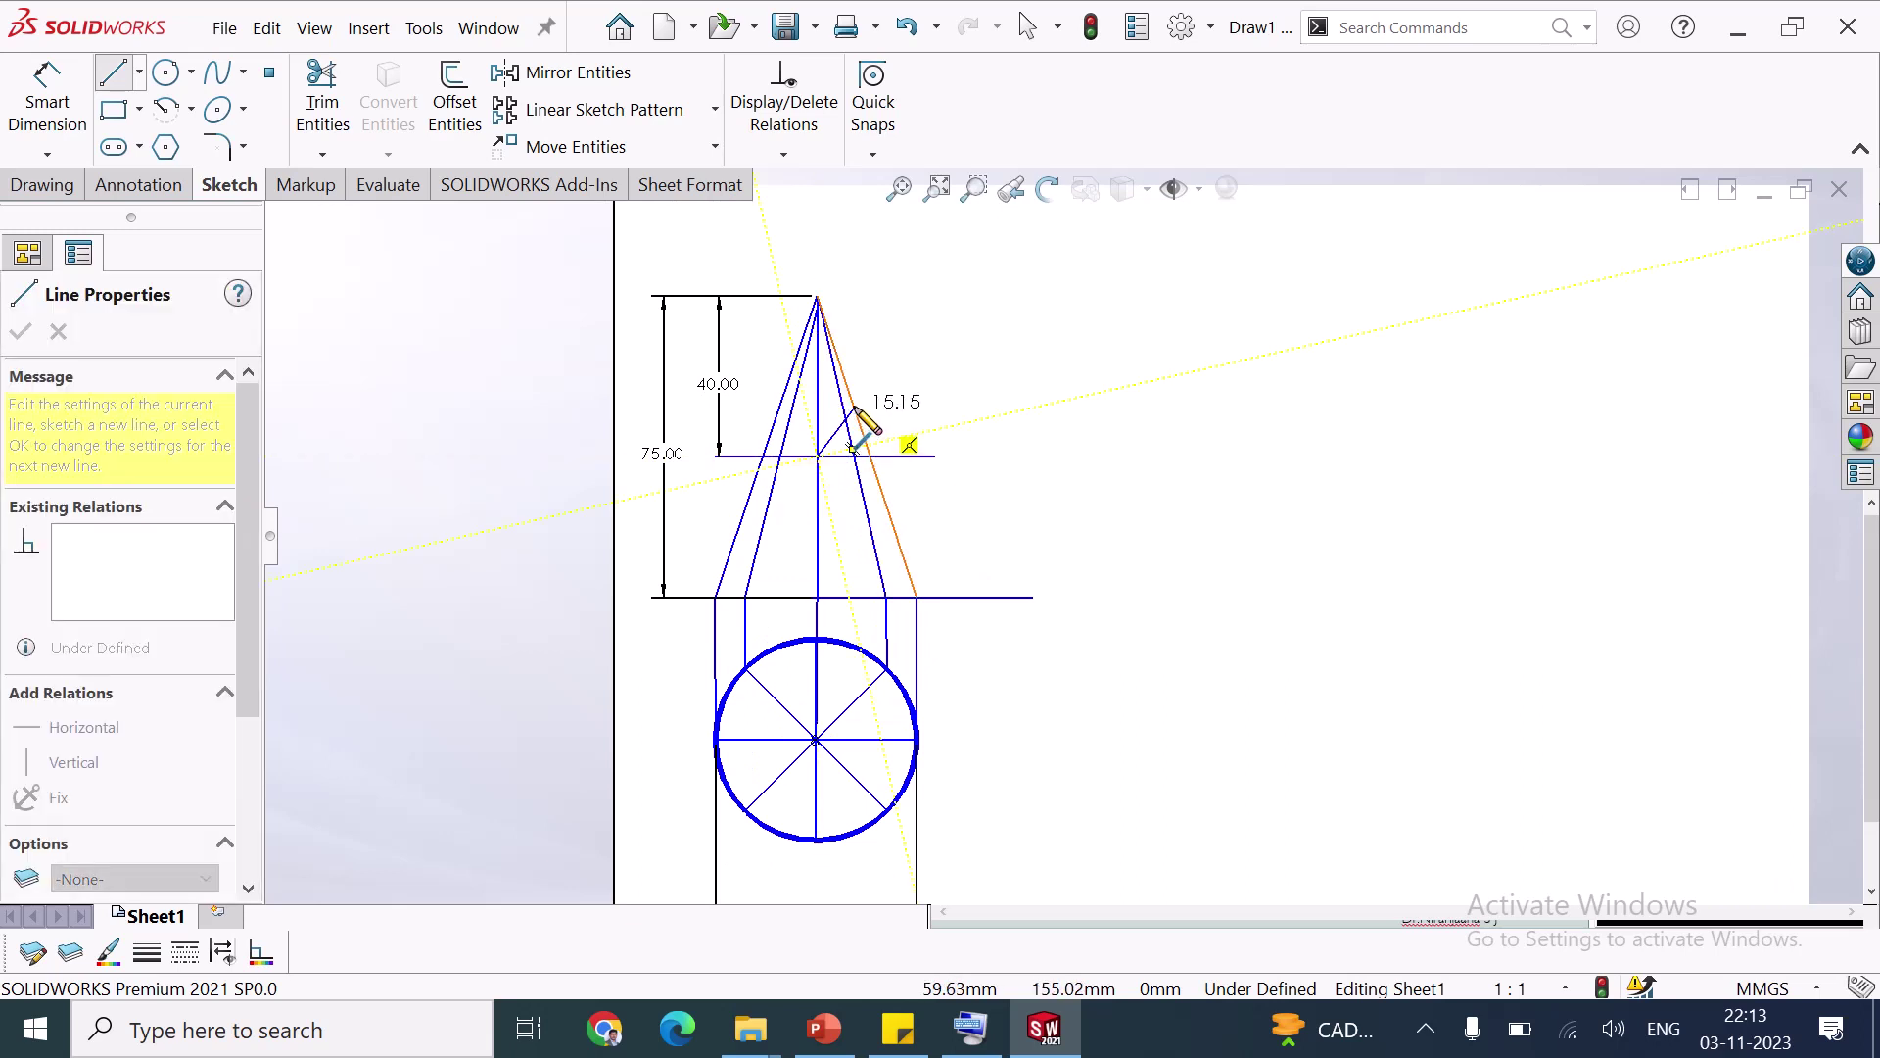
left_click(853, 406)
key("Escape")
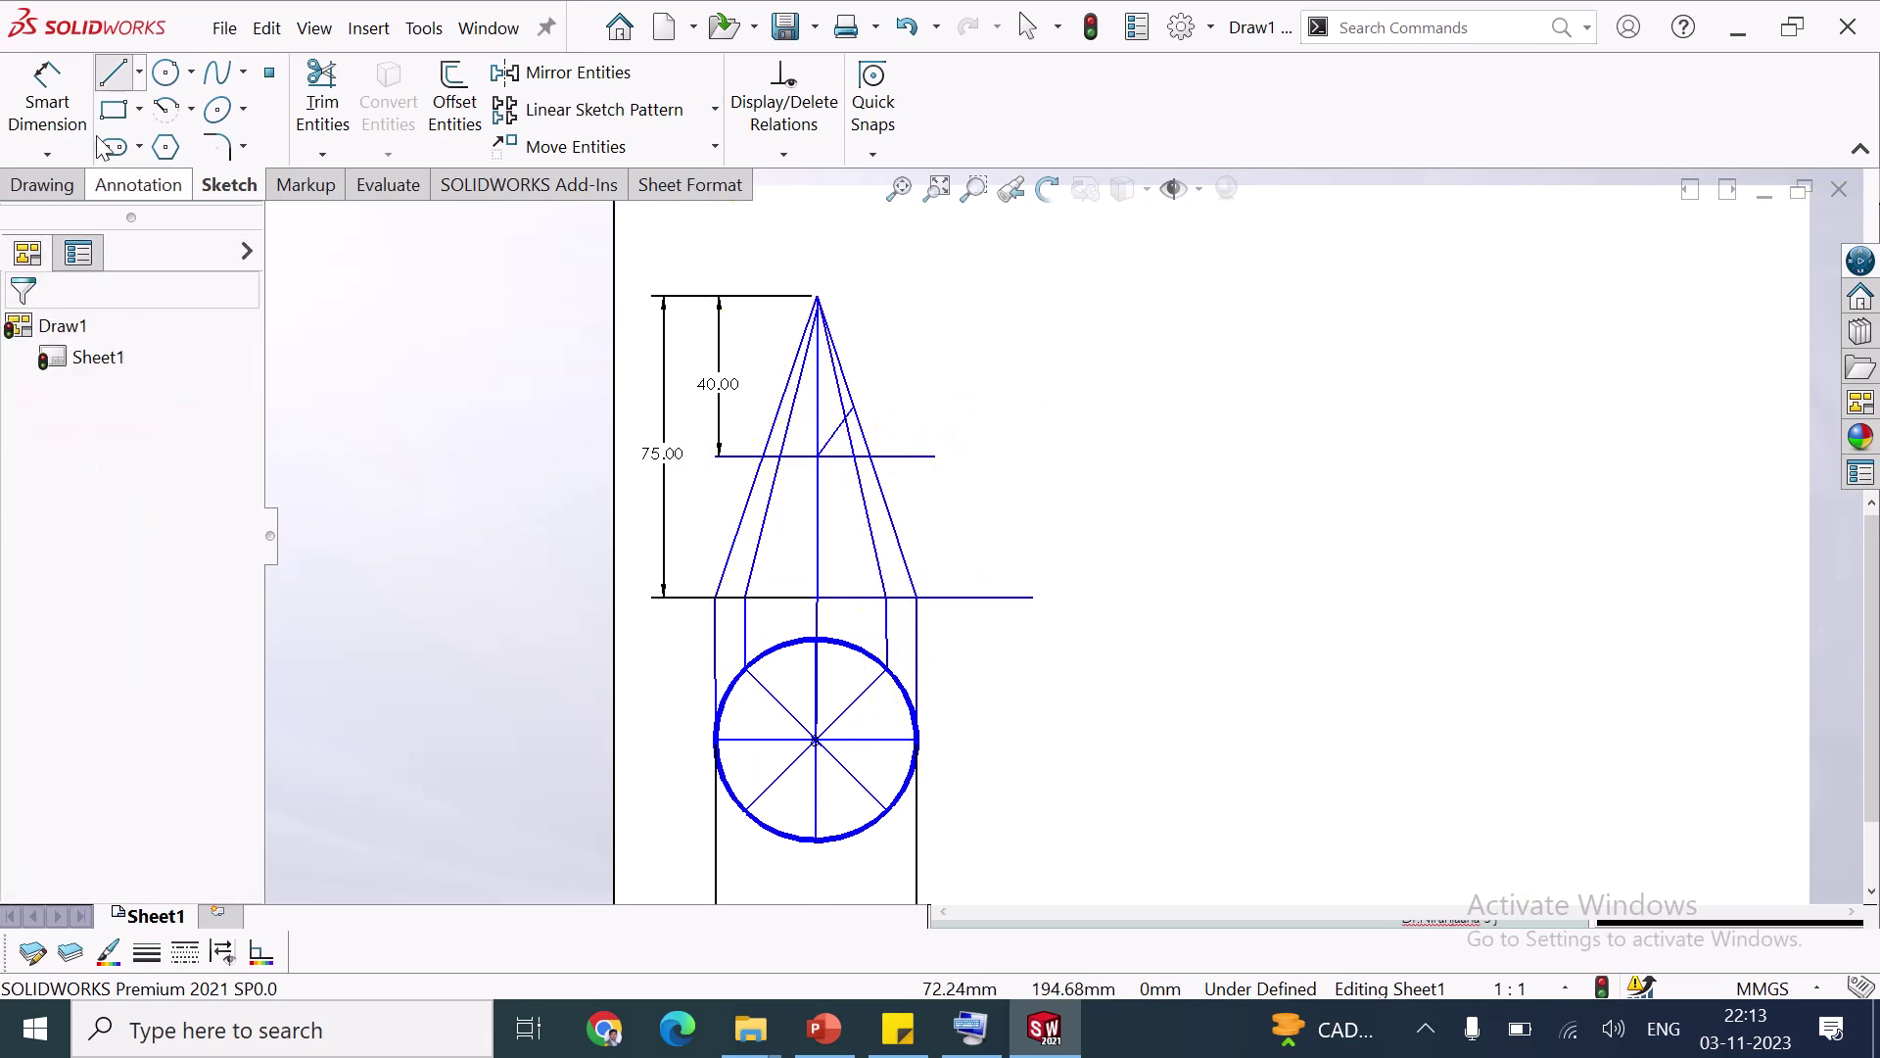
key("d")
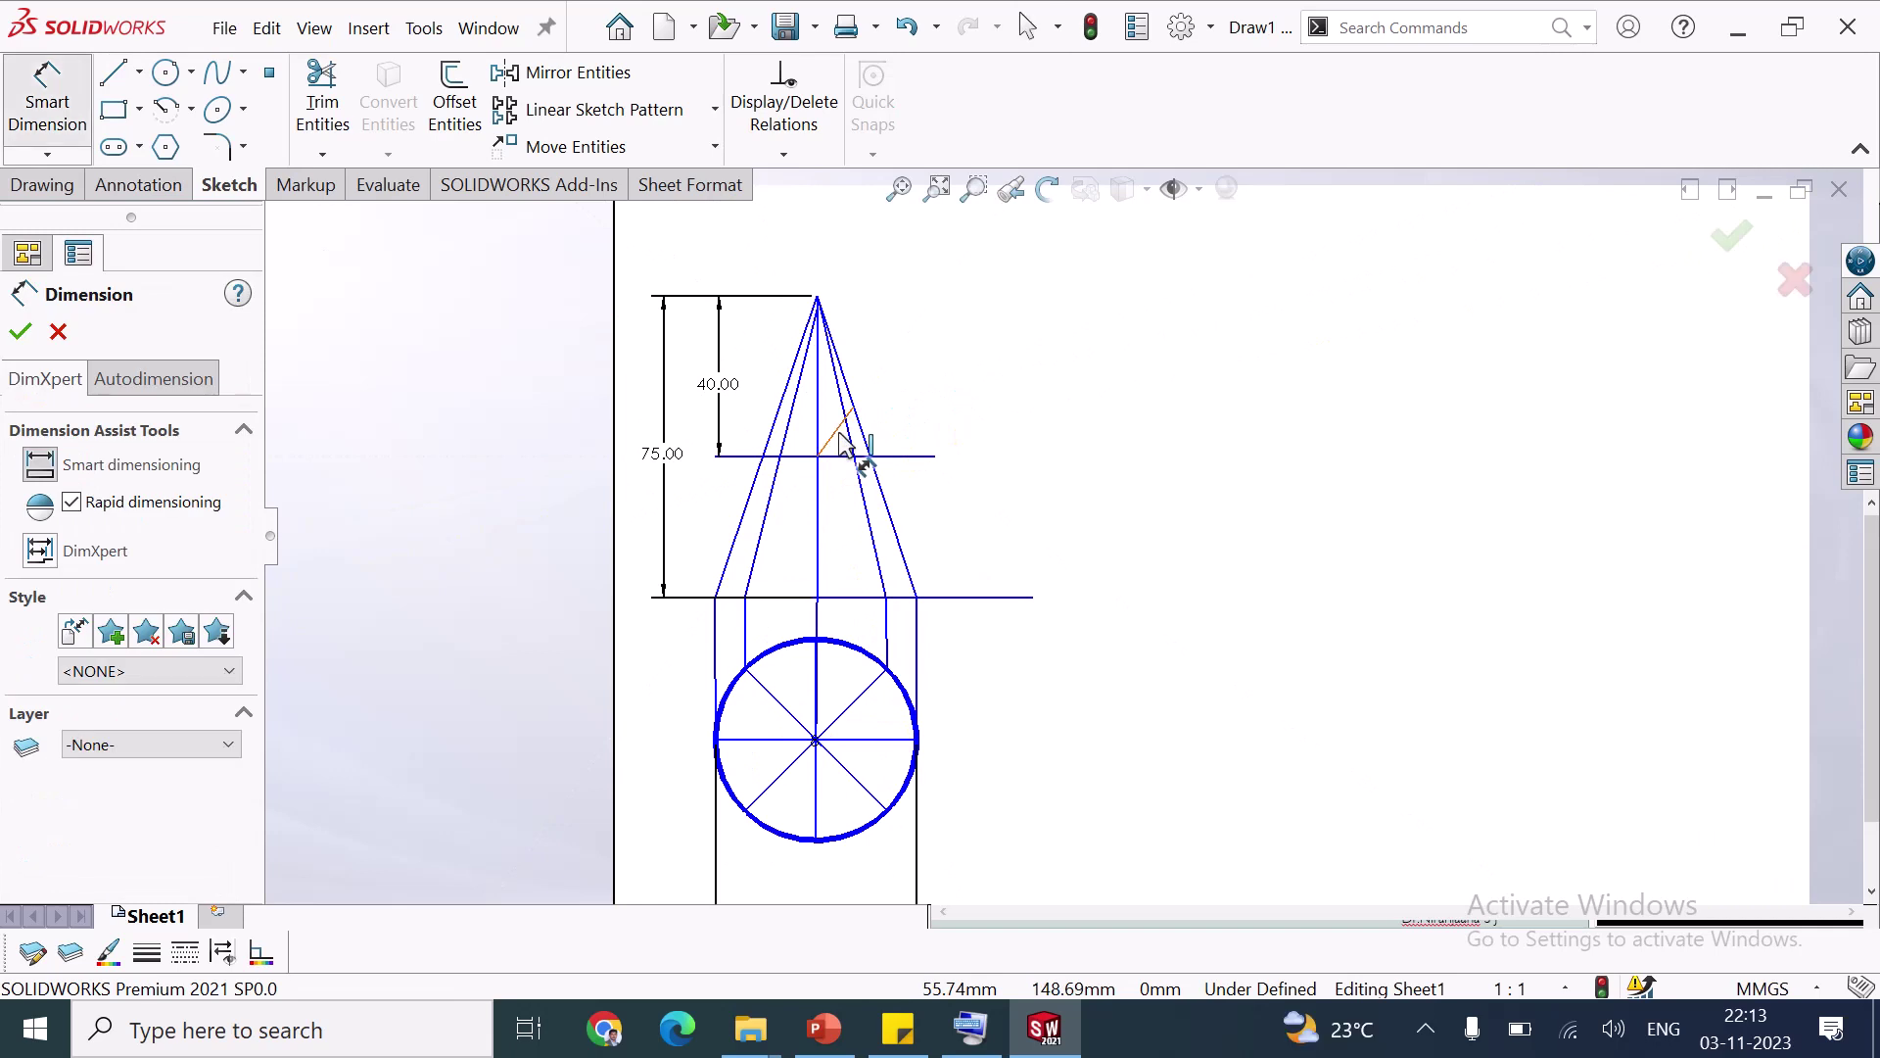
left_click(887, 446)
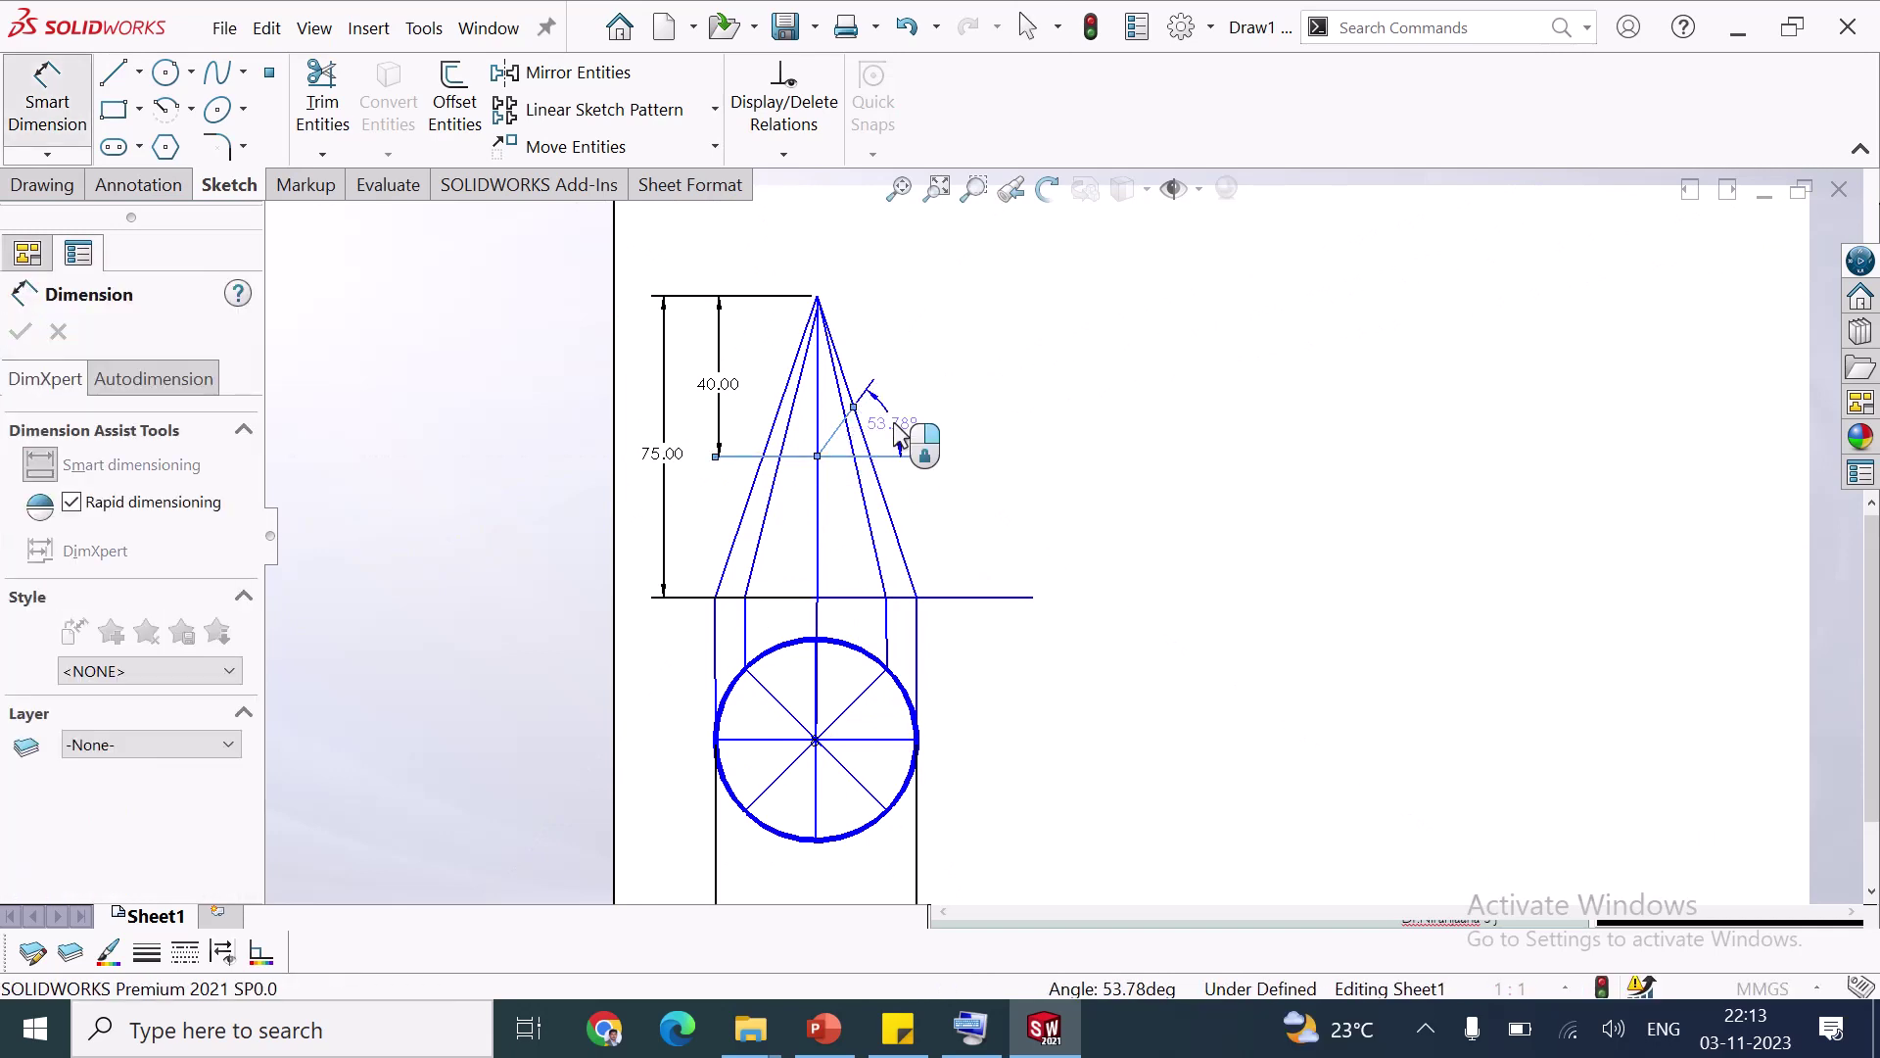
left_click(896, 433)
type("45")
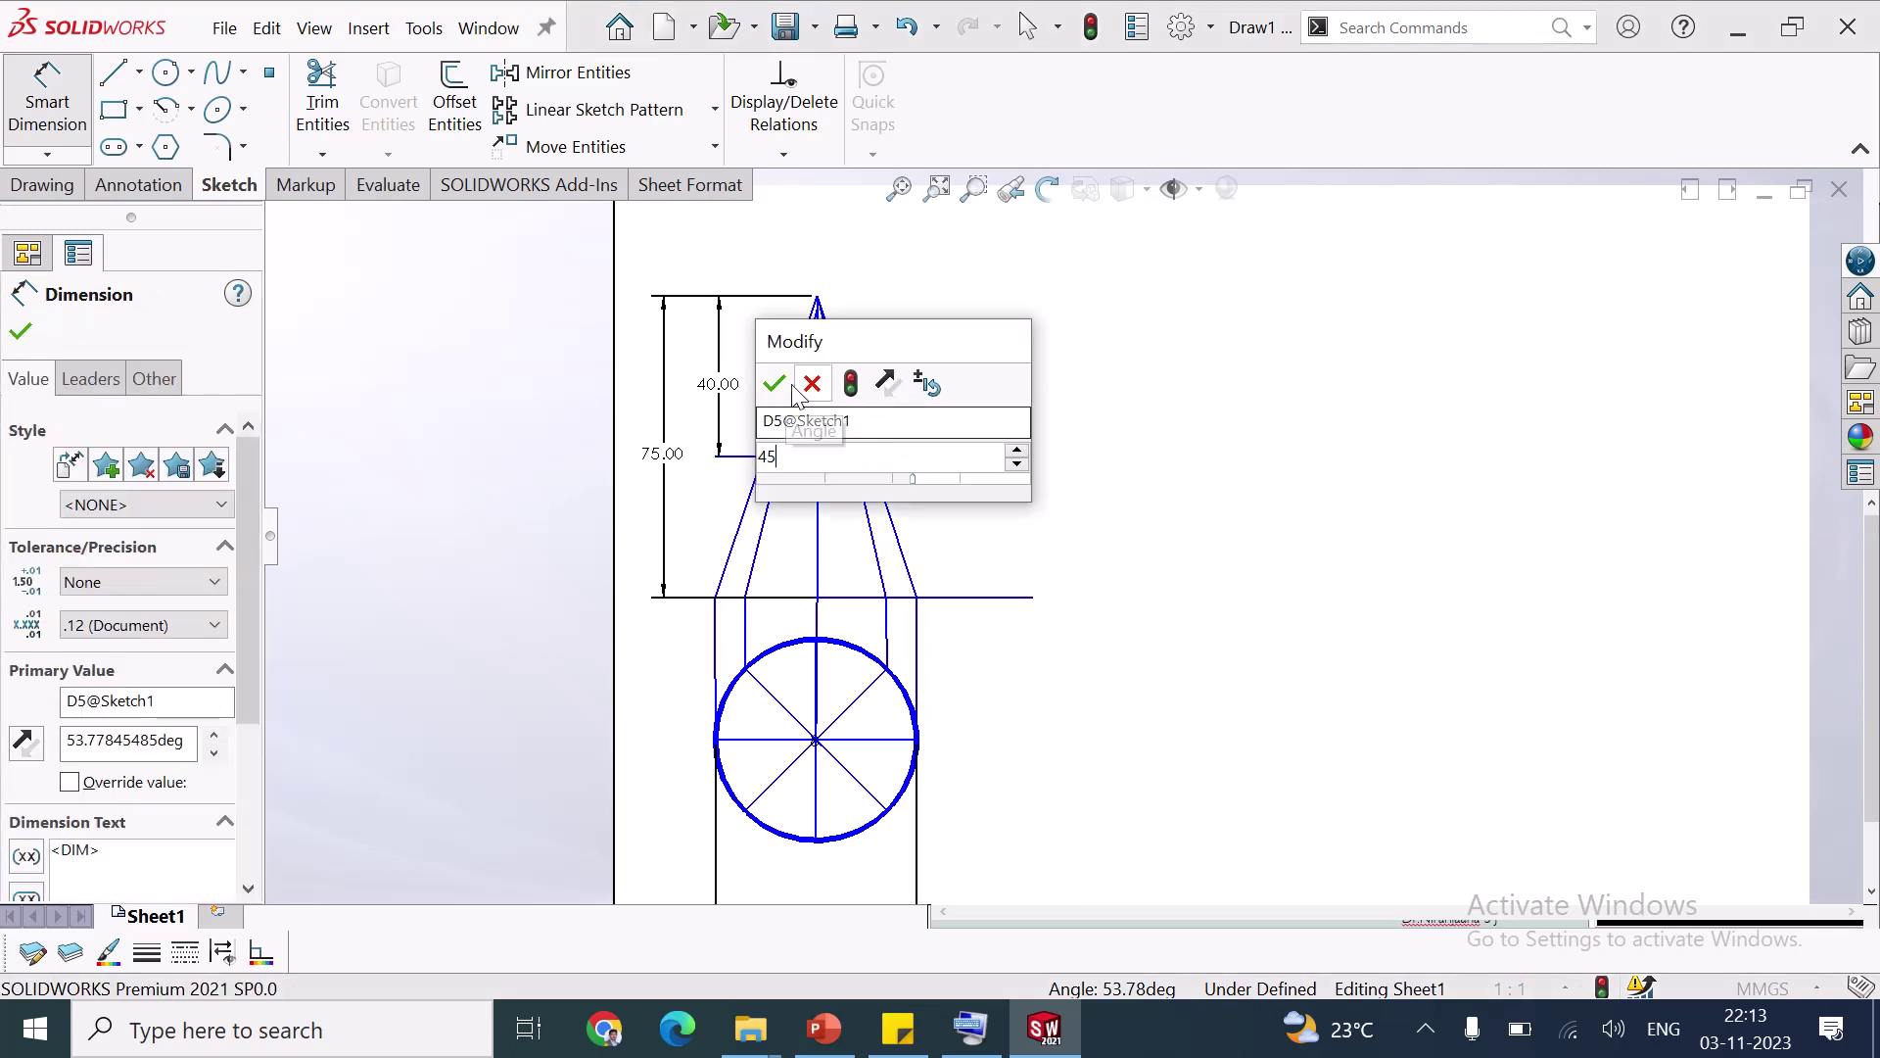
left_click(775, 386)
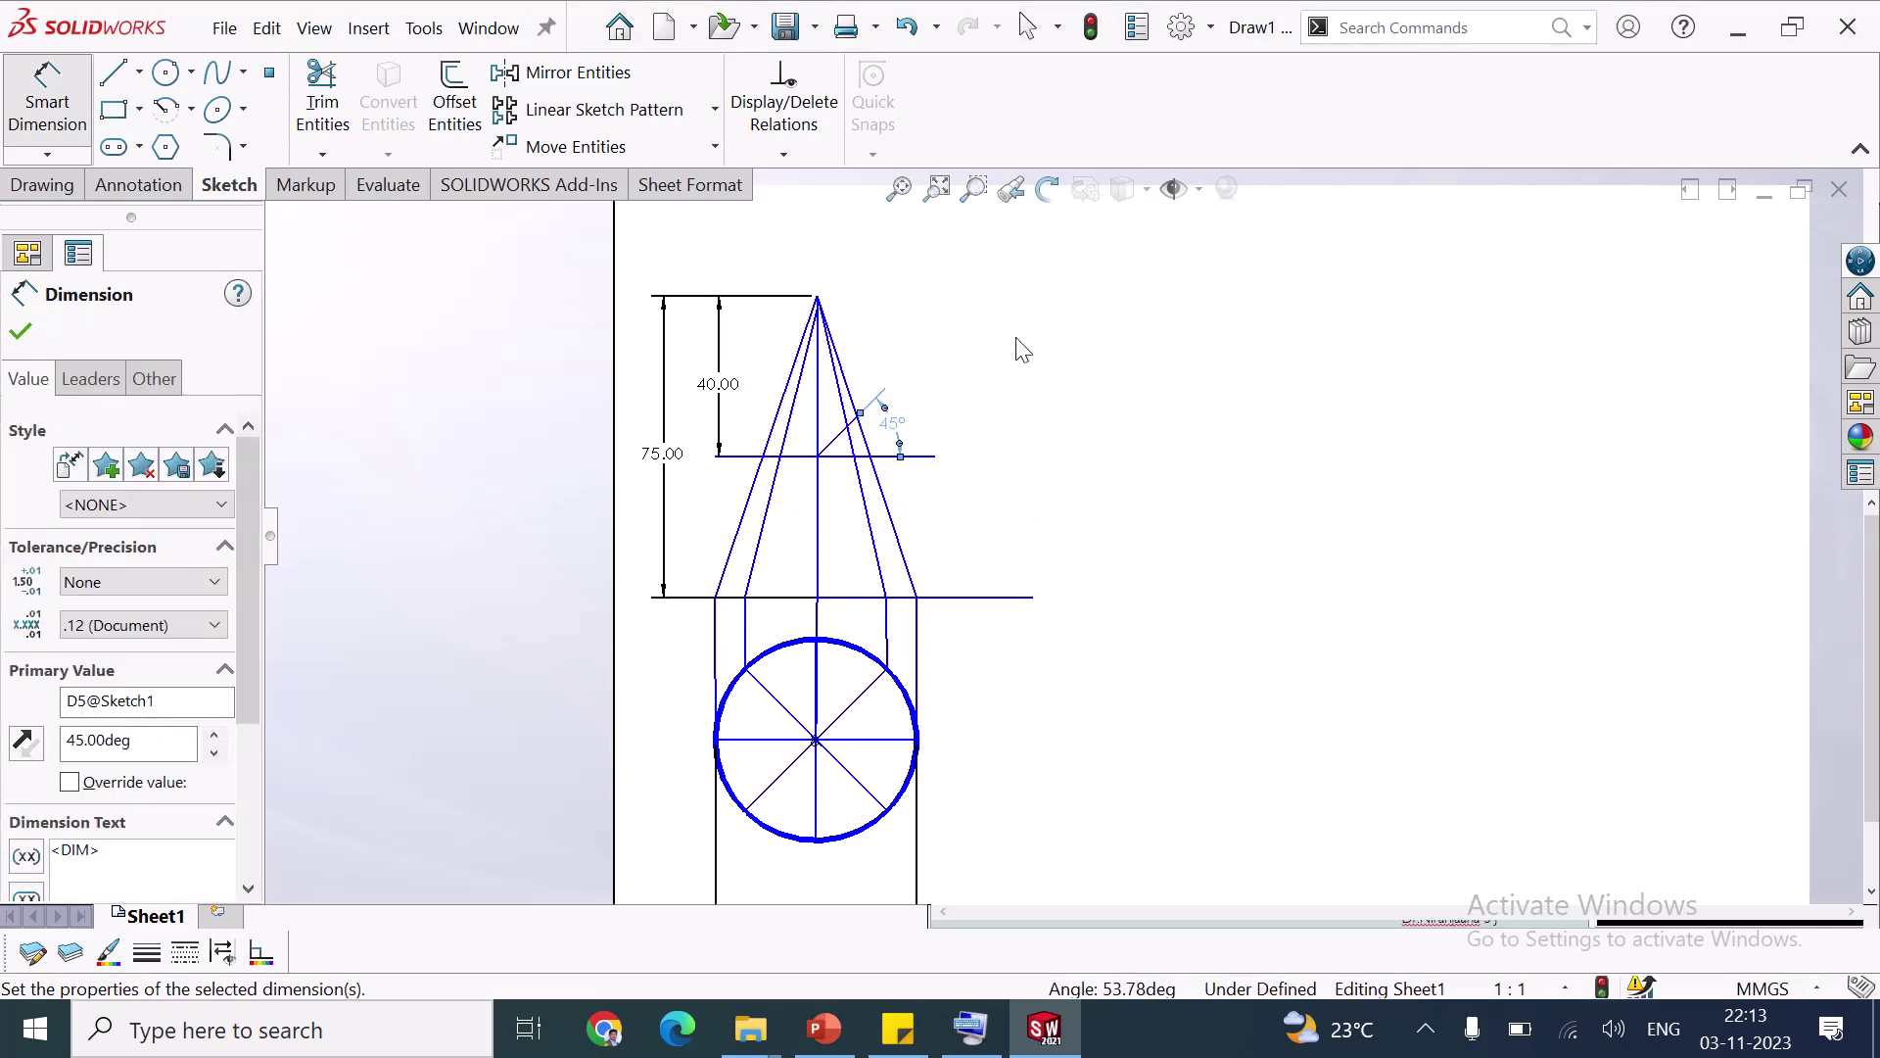
Extend the 45° line to the cone's left outer edge
key("Escape")
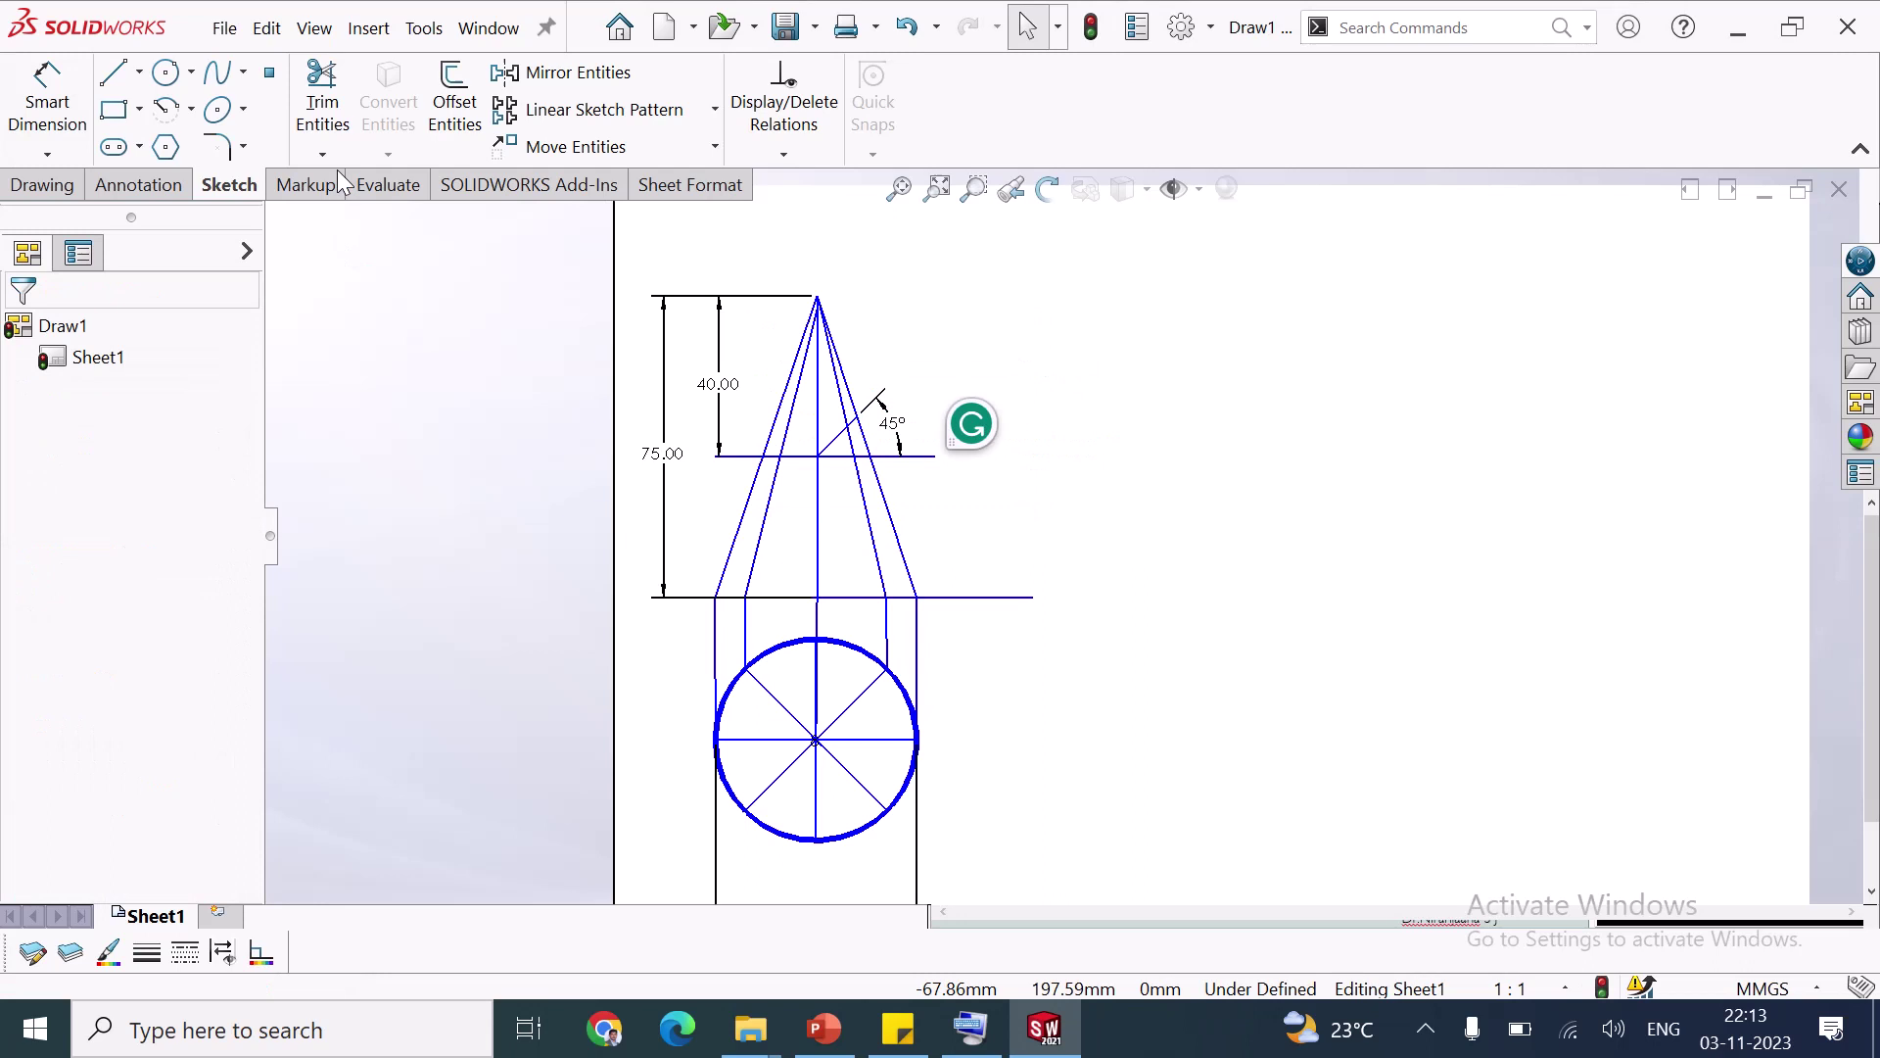
left_click(333, 158)
left_click(371, 219)
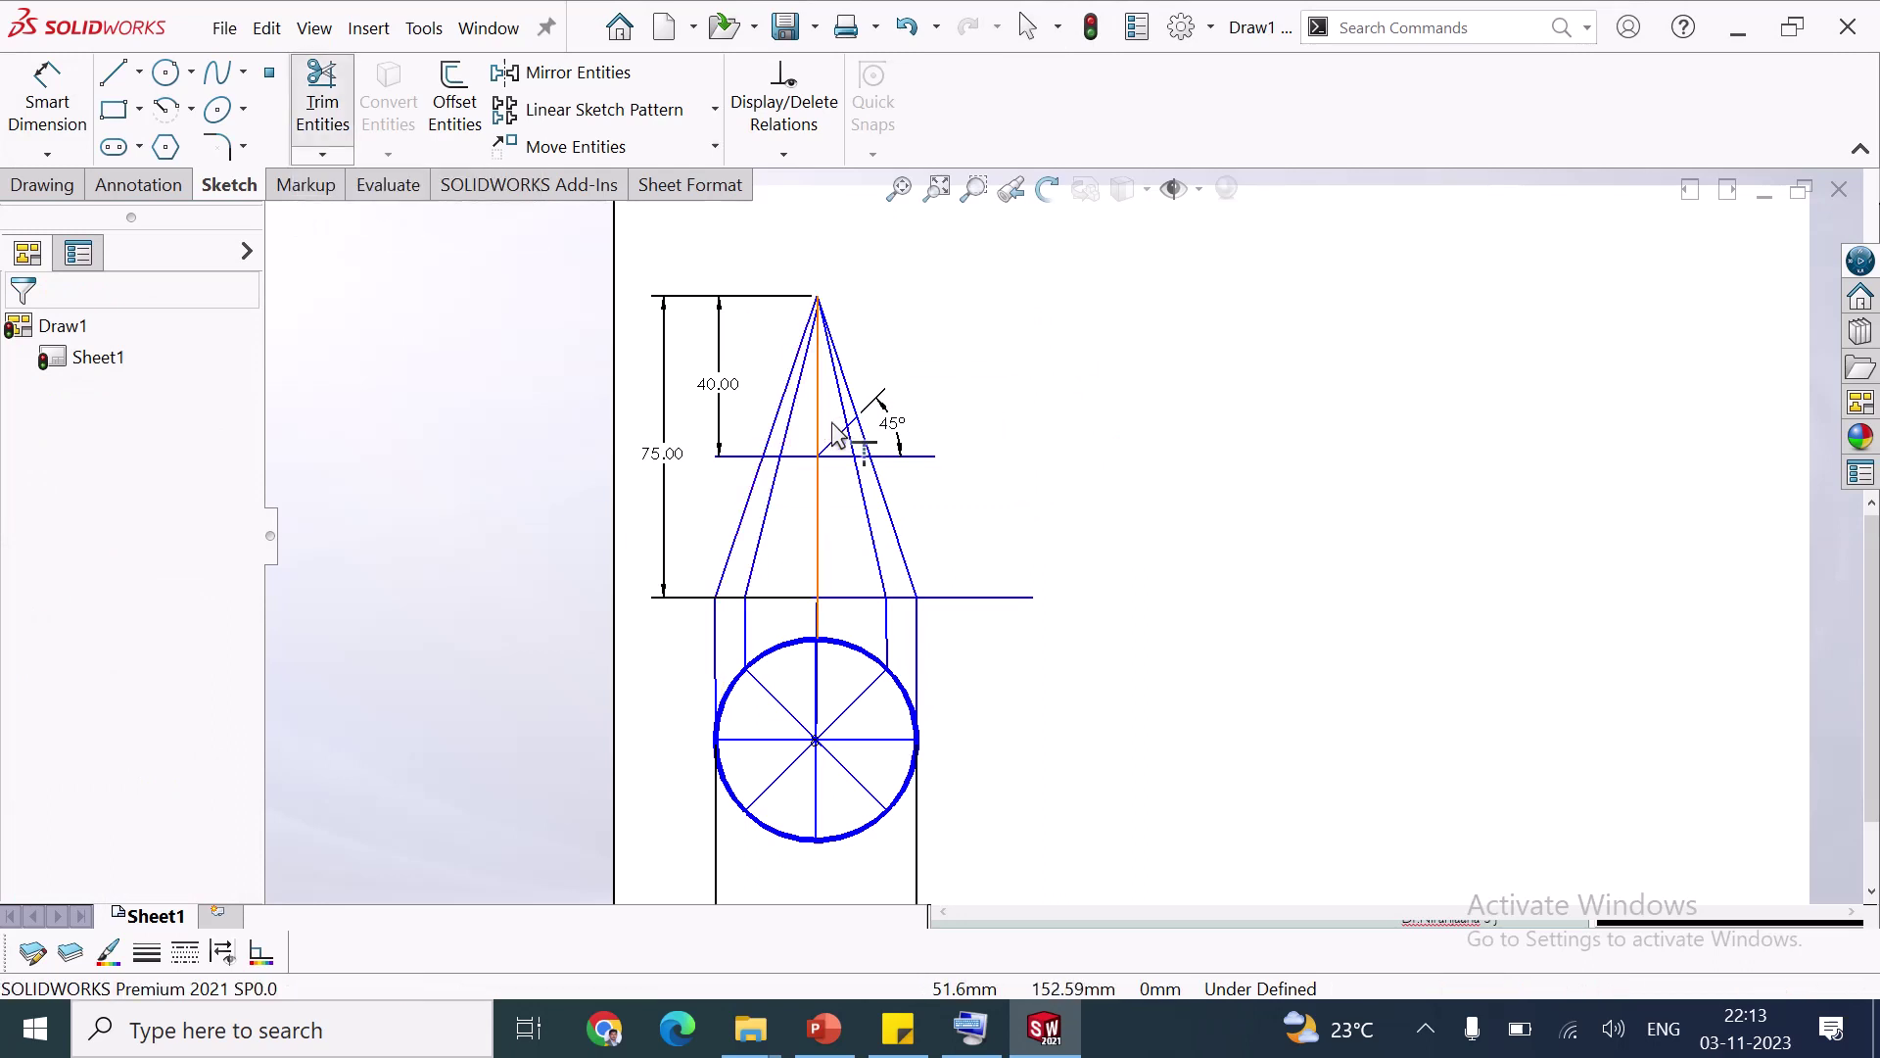
left_click(797, 481)
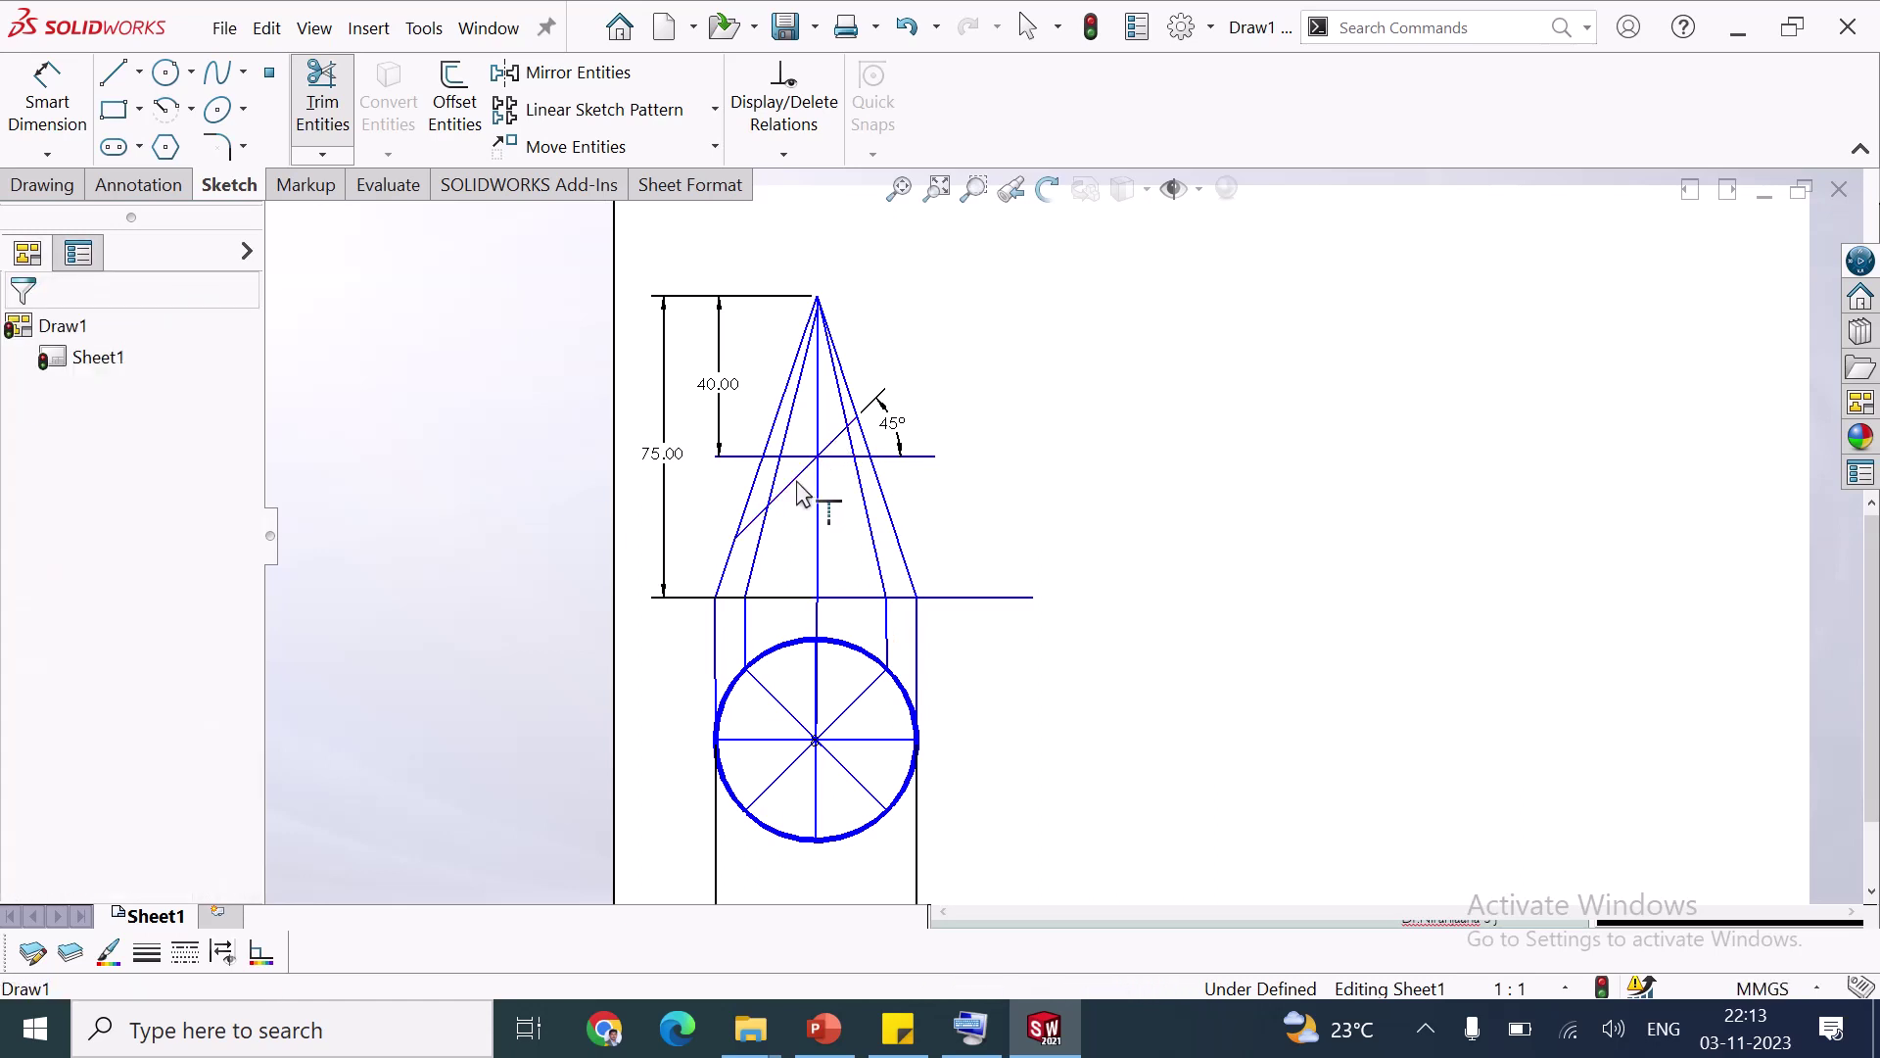
key("Escape")
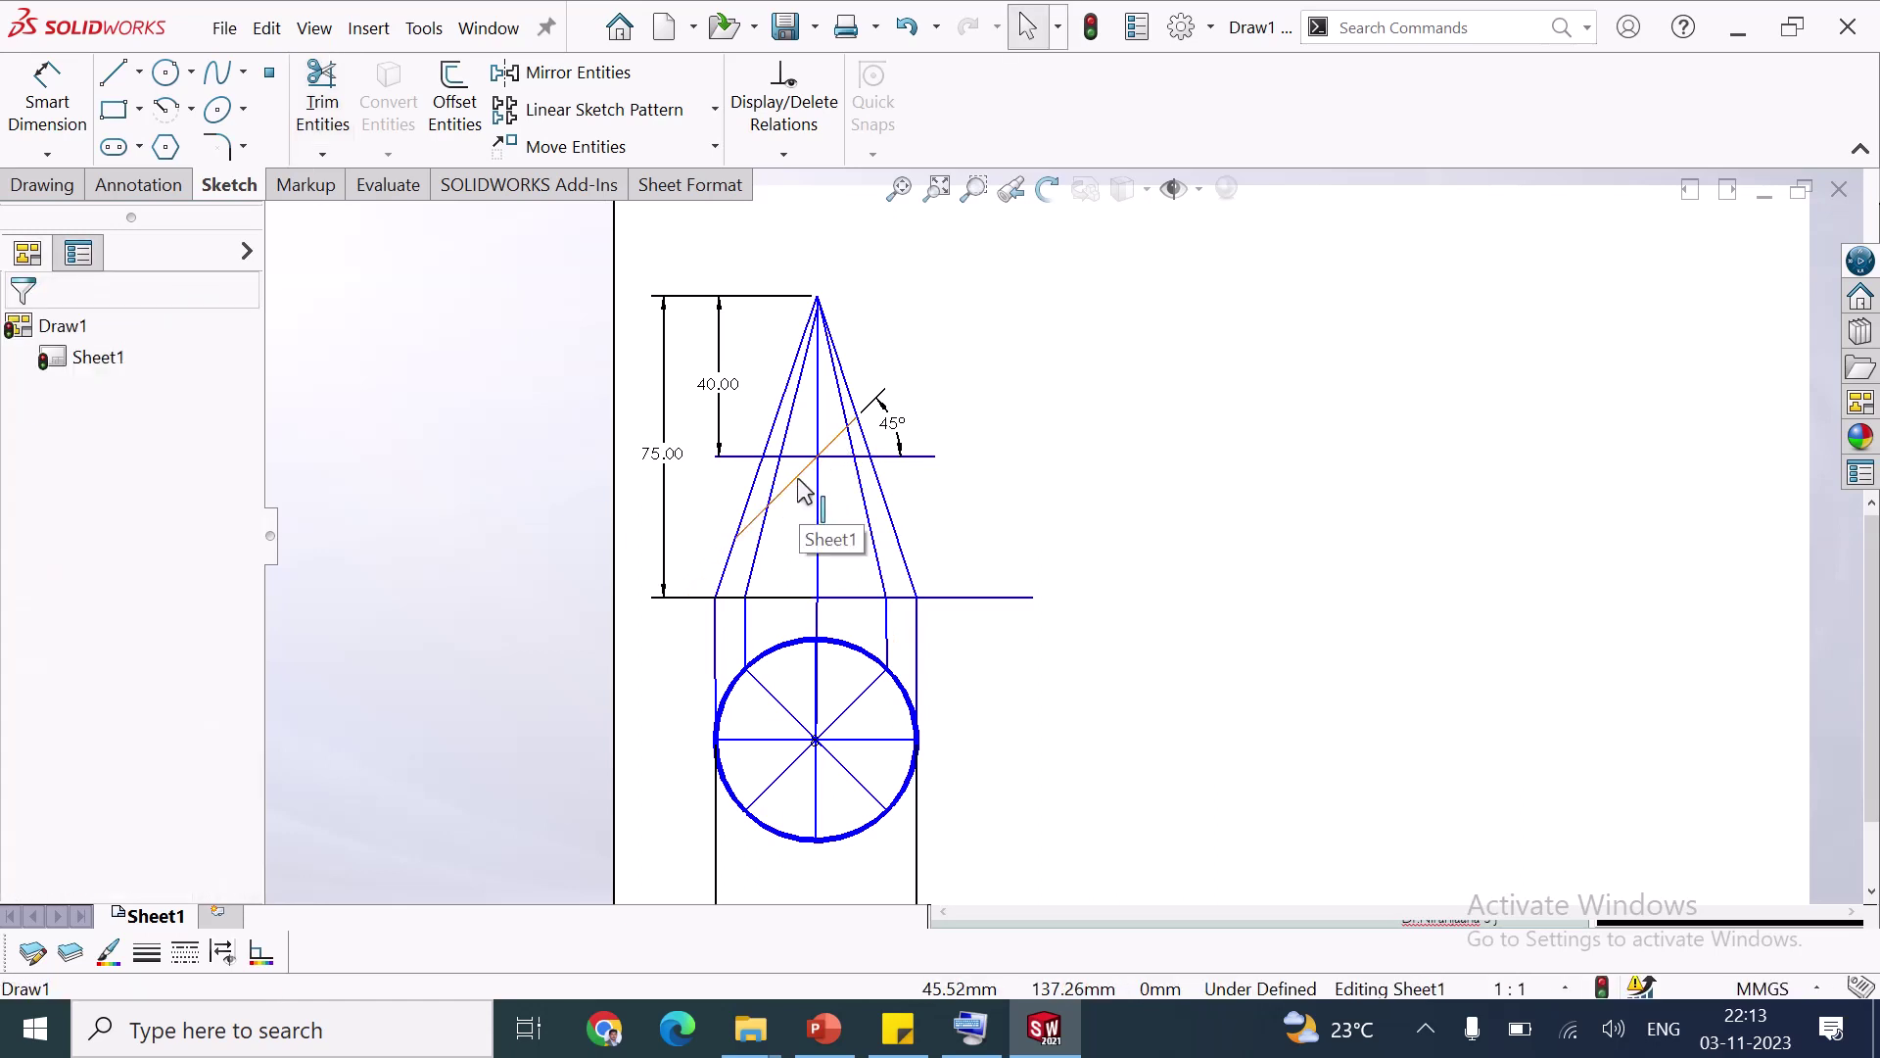
Restyle the 45° cutting line as a thicker chain line
left_click(798, 480)
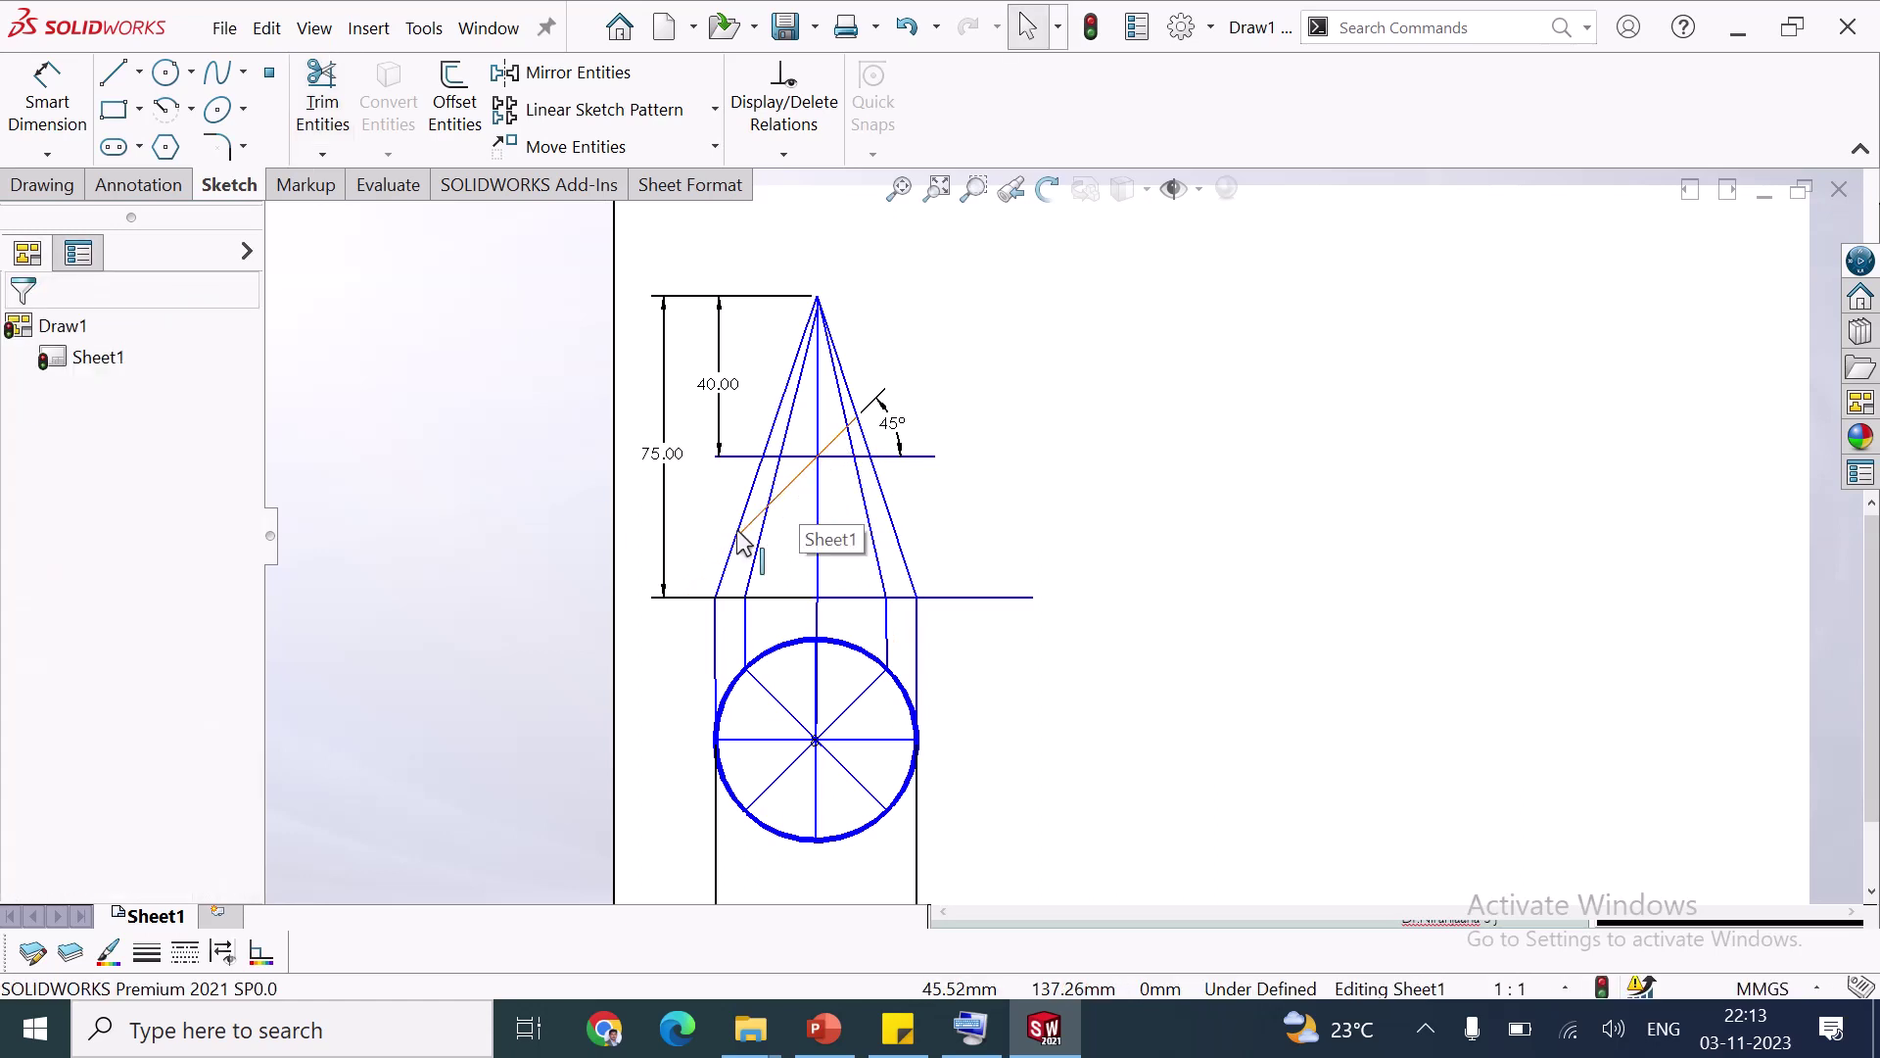
left_click(188, 954)
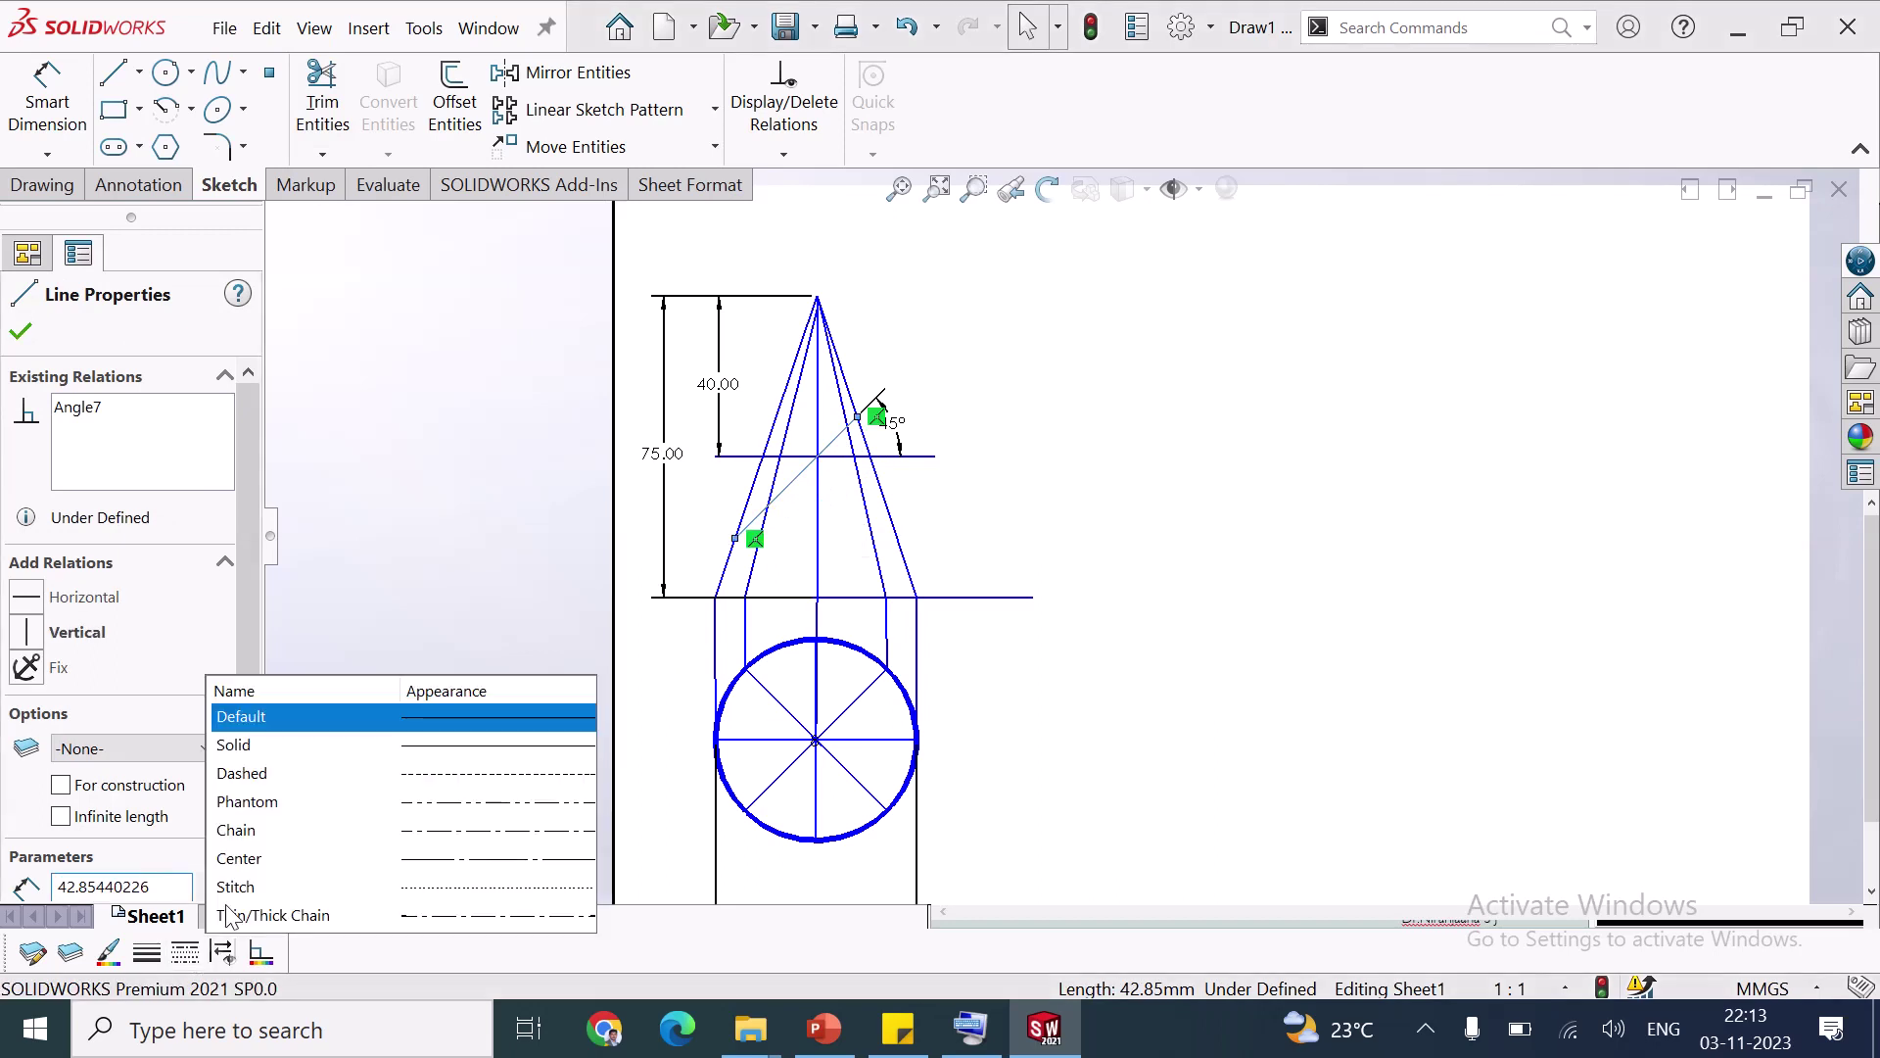
left_click(440, 831)
left_click(147, 952)
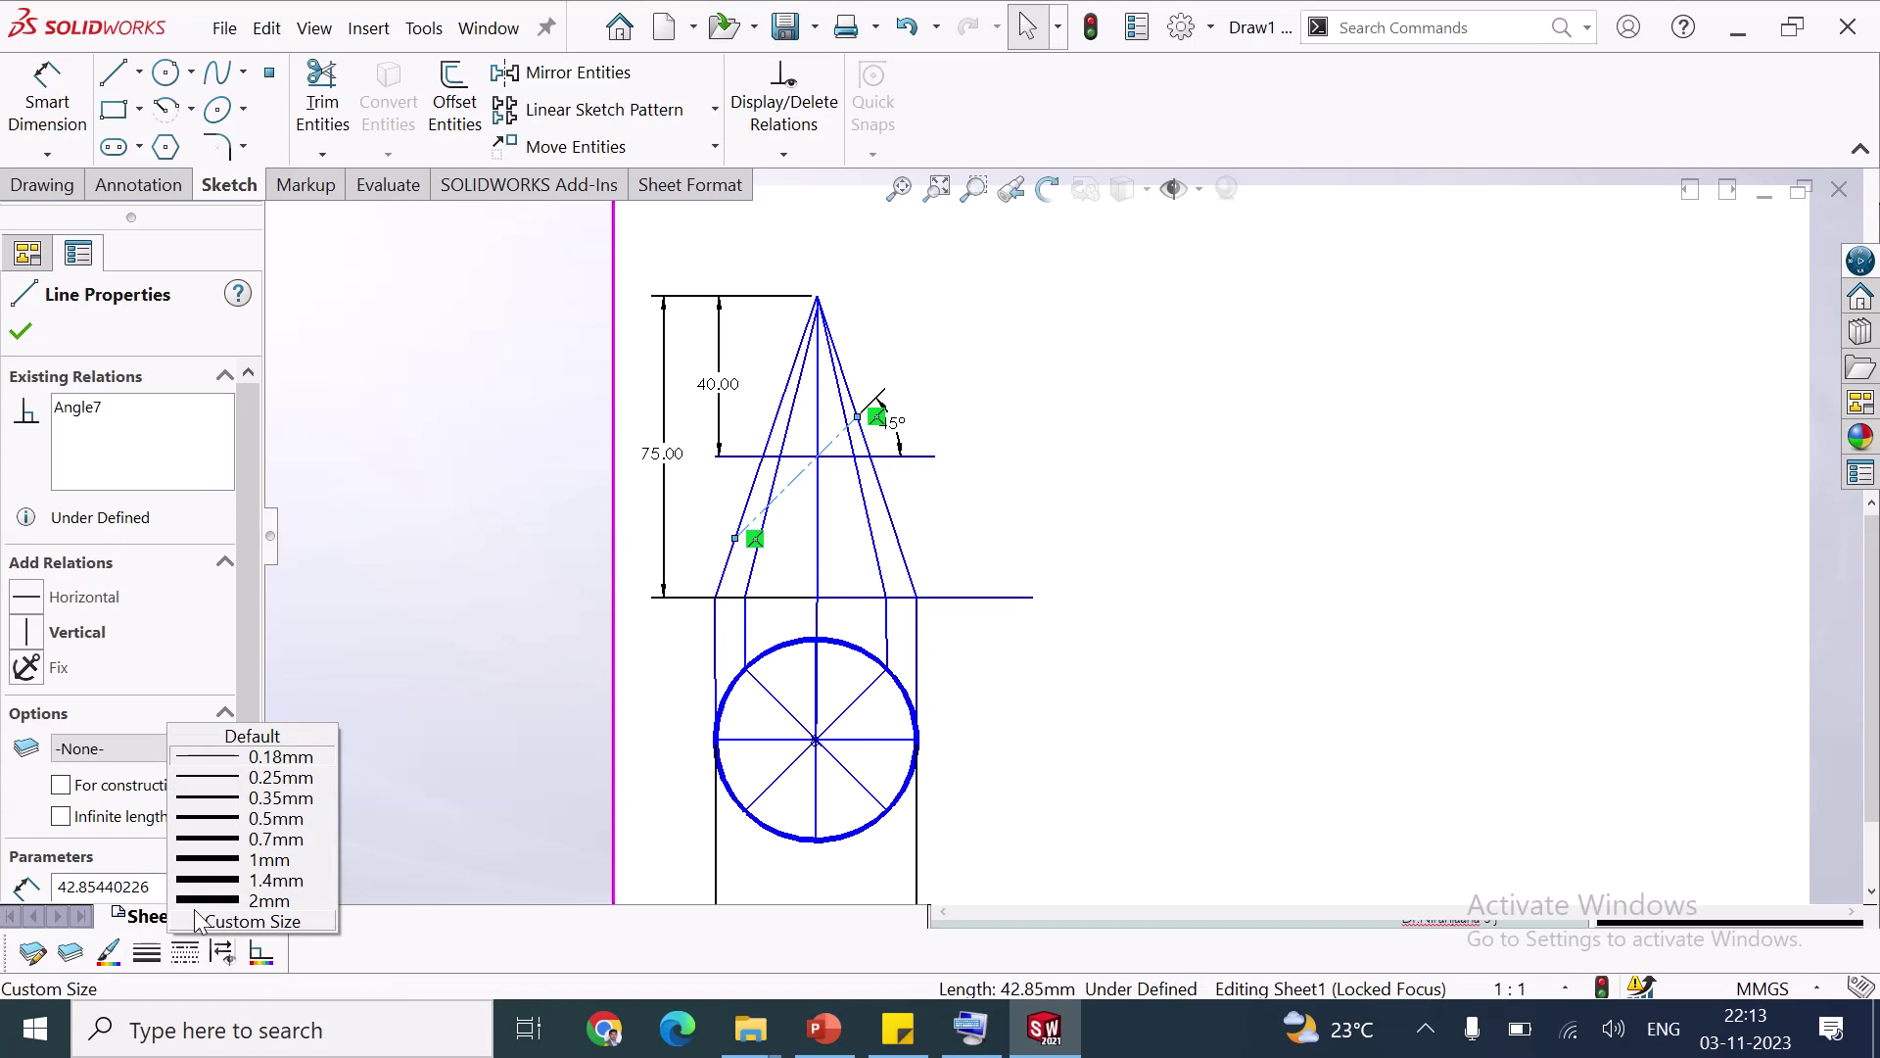
left_click(261, 818)
left_click(1008, 338)
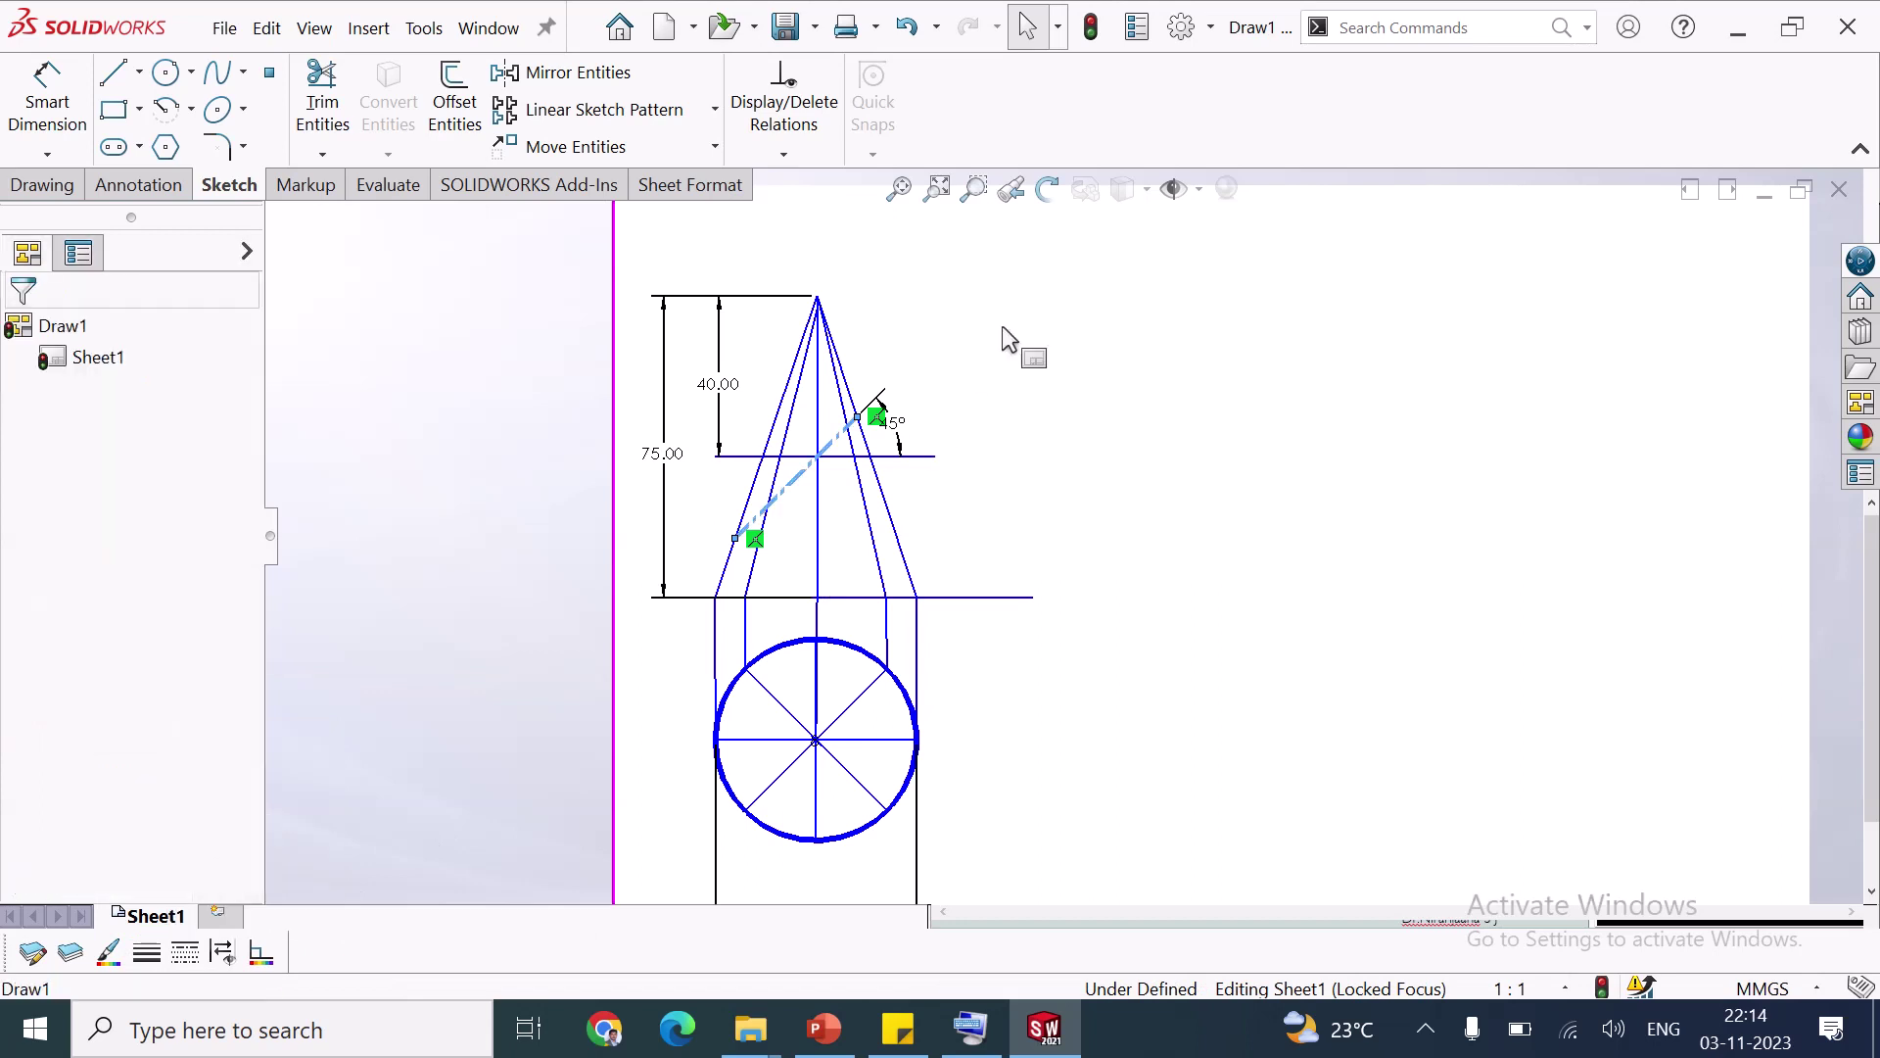
scroll(1028, 629, "down", 1)
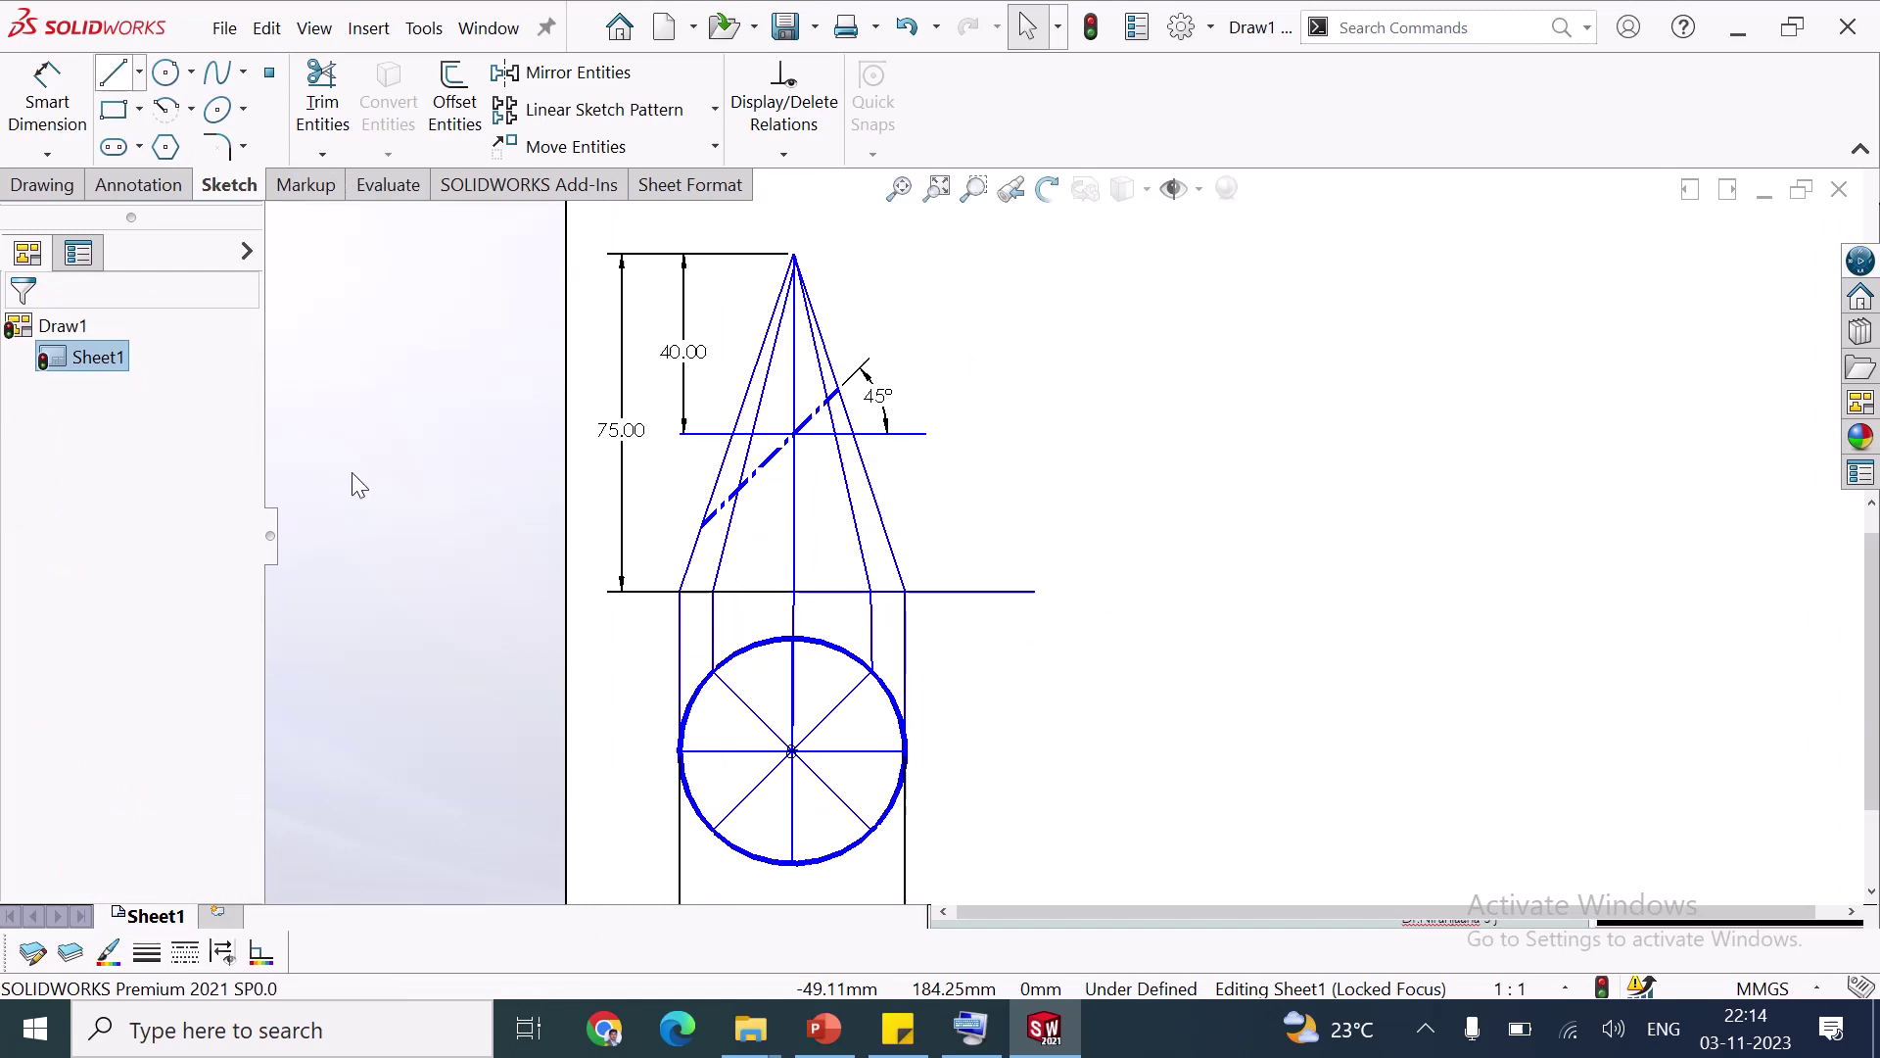
Set new lines to 0.7mm and draw the left side from the cut to the base corner
key("l")
left_click(145, 954)
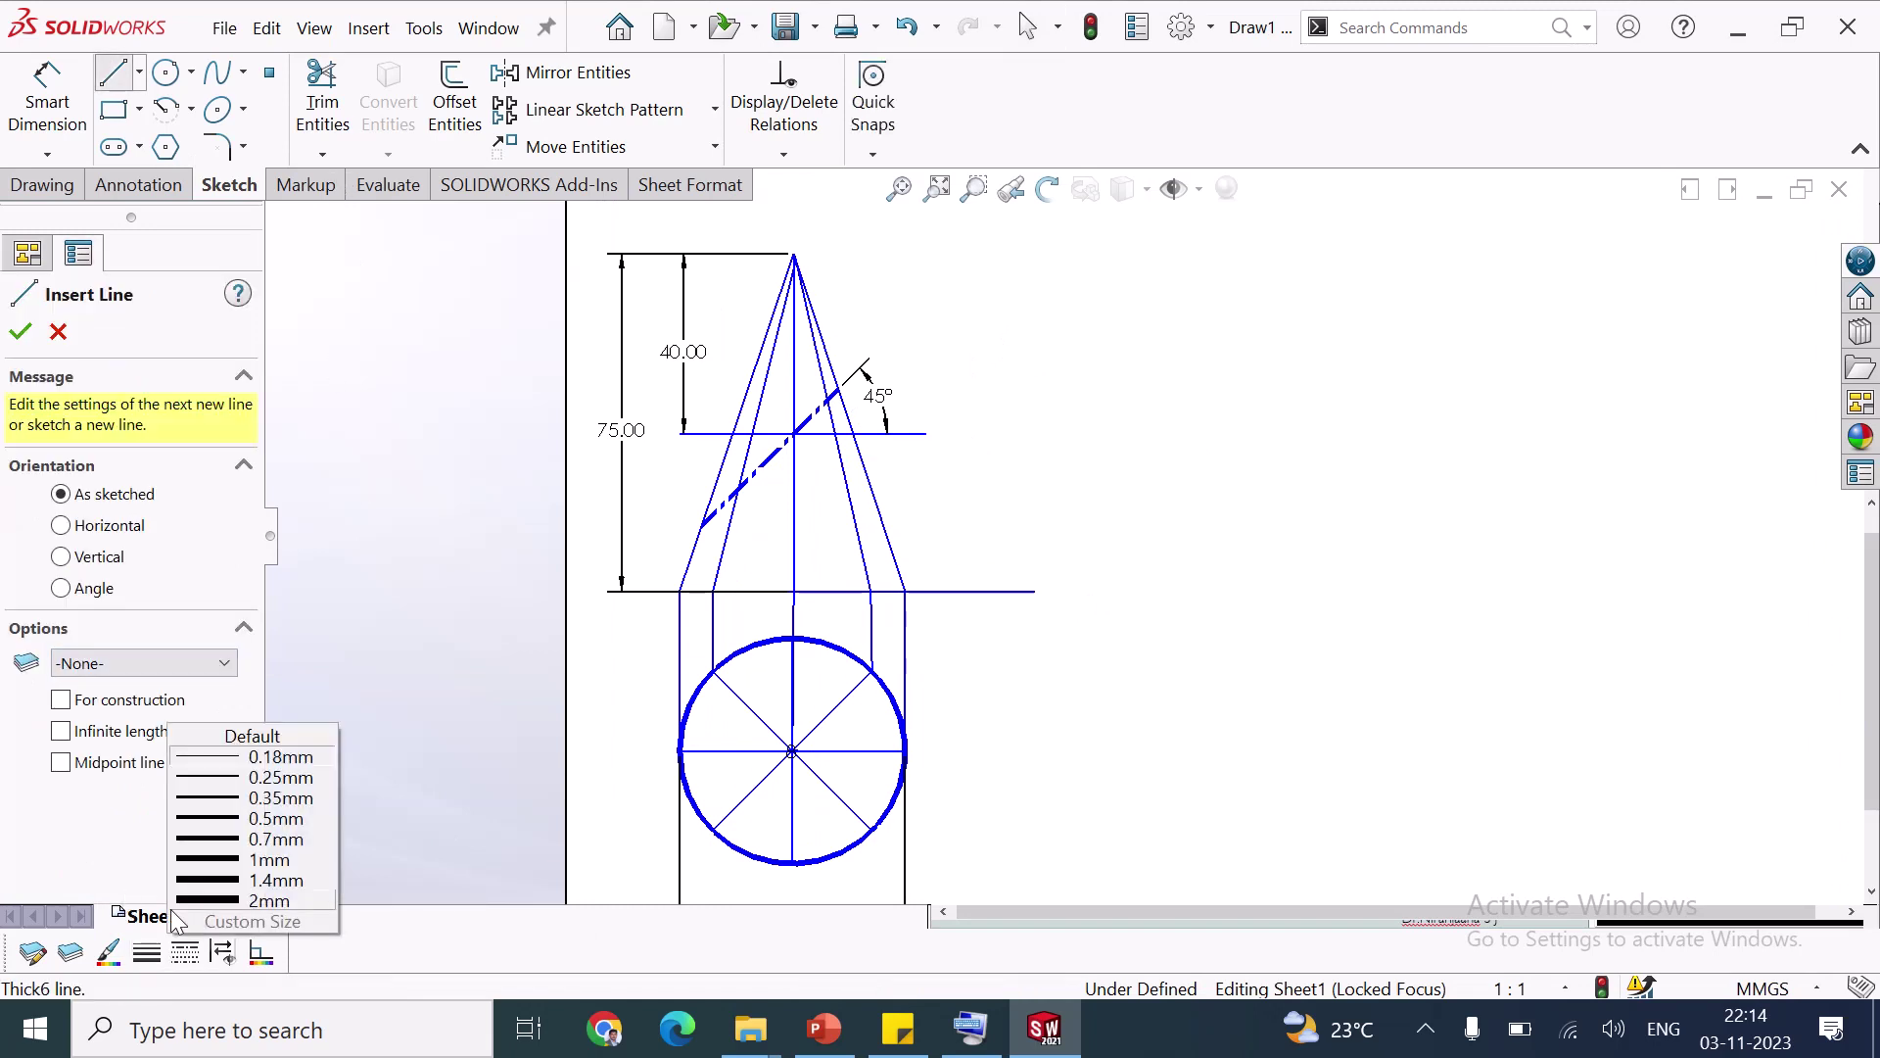
left_click(235, 838)
key("Escape")
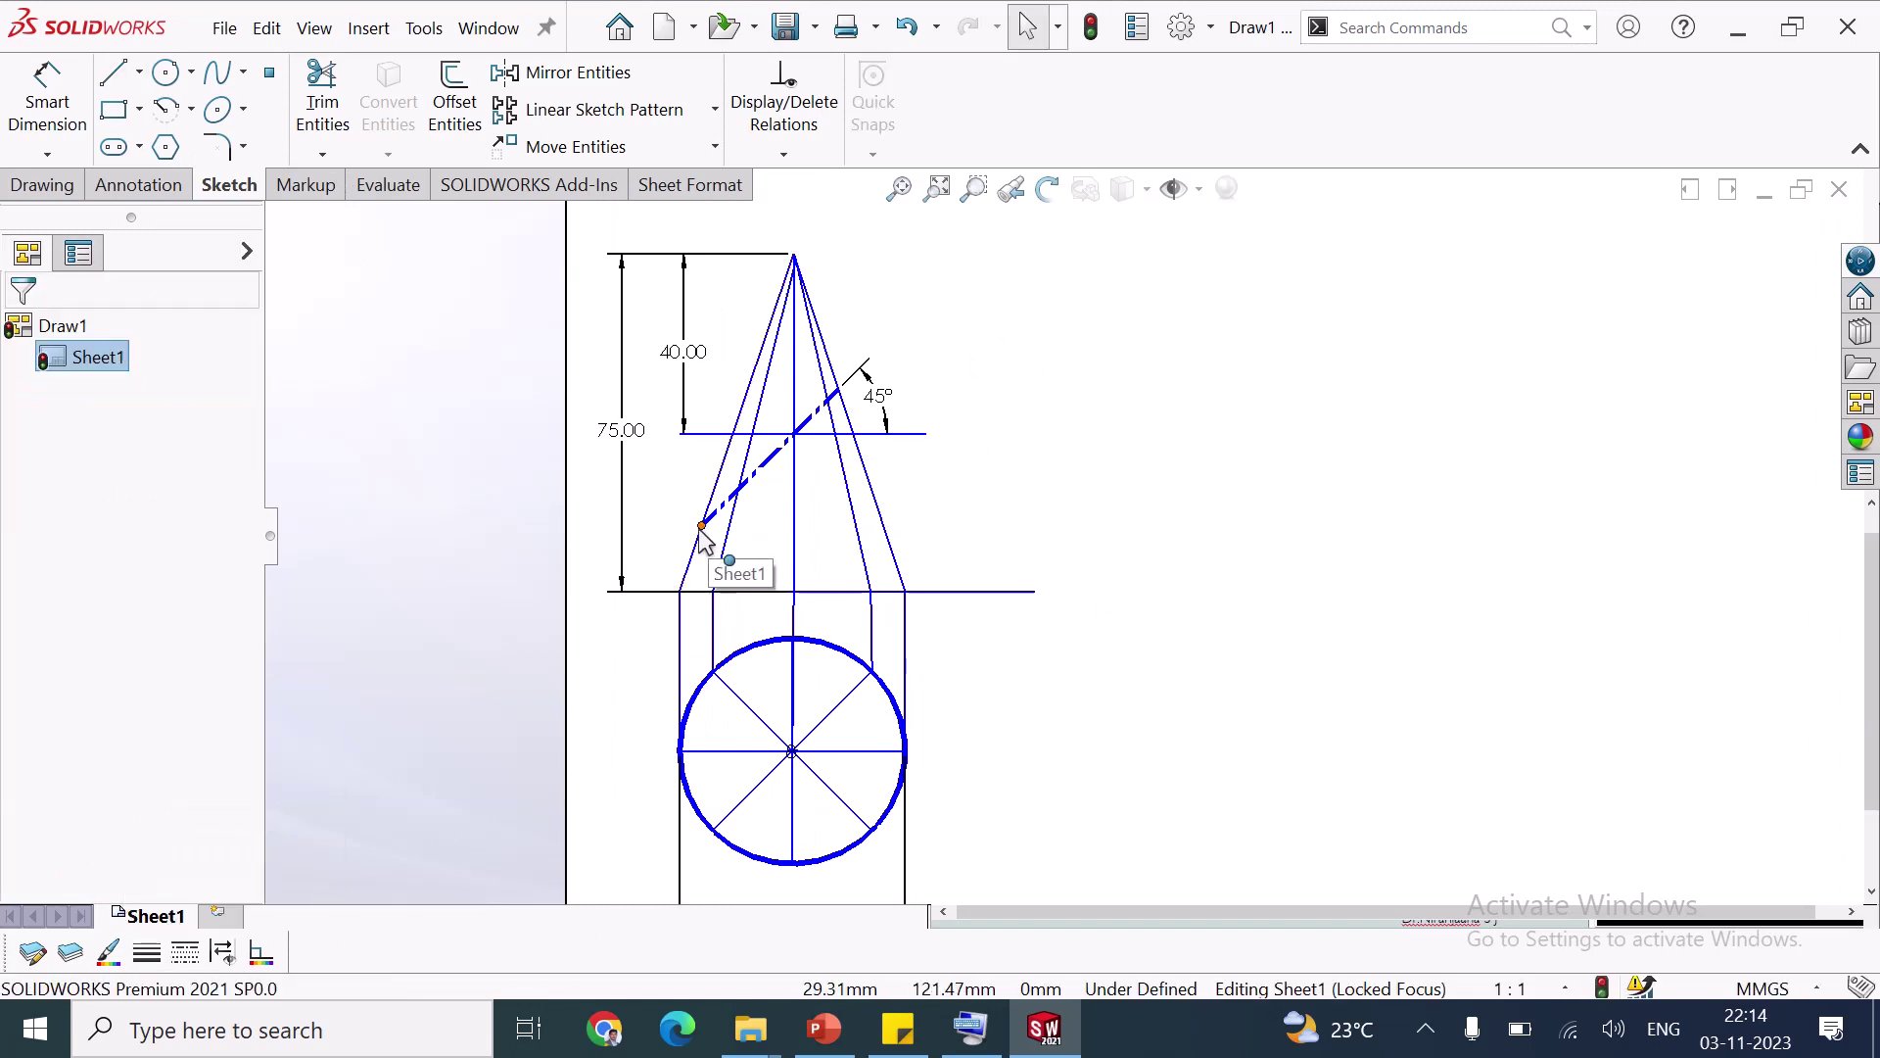
left_click(701, 527)
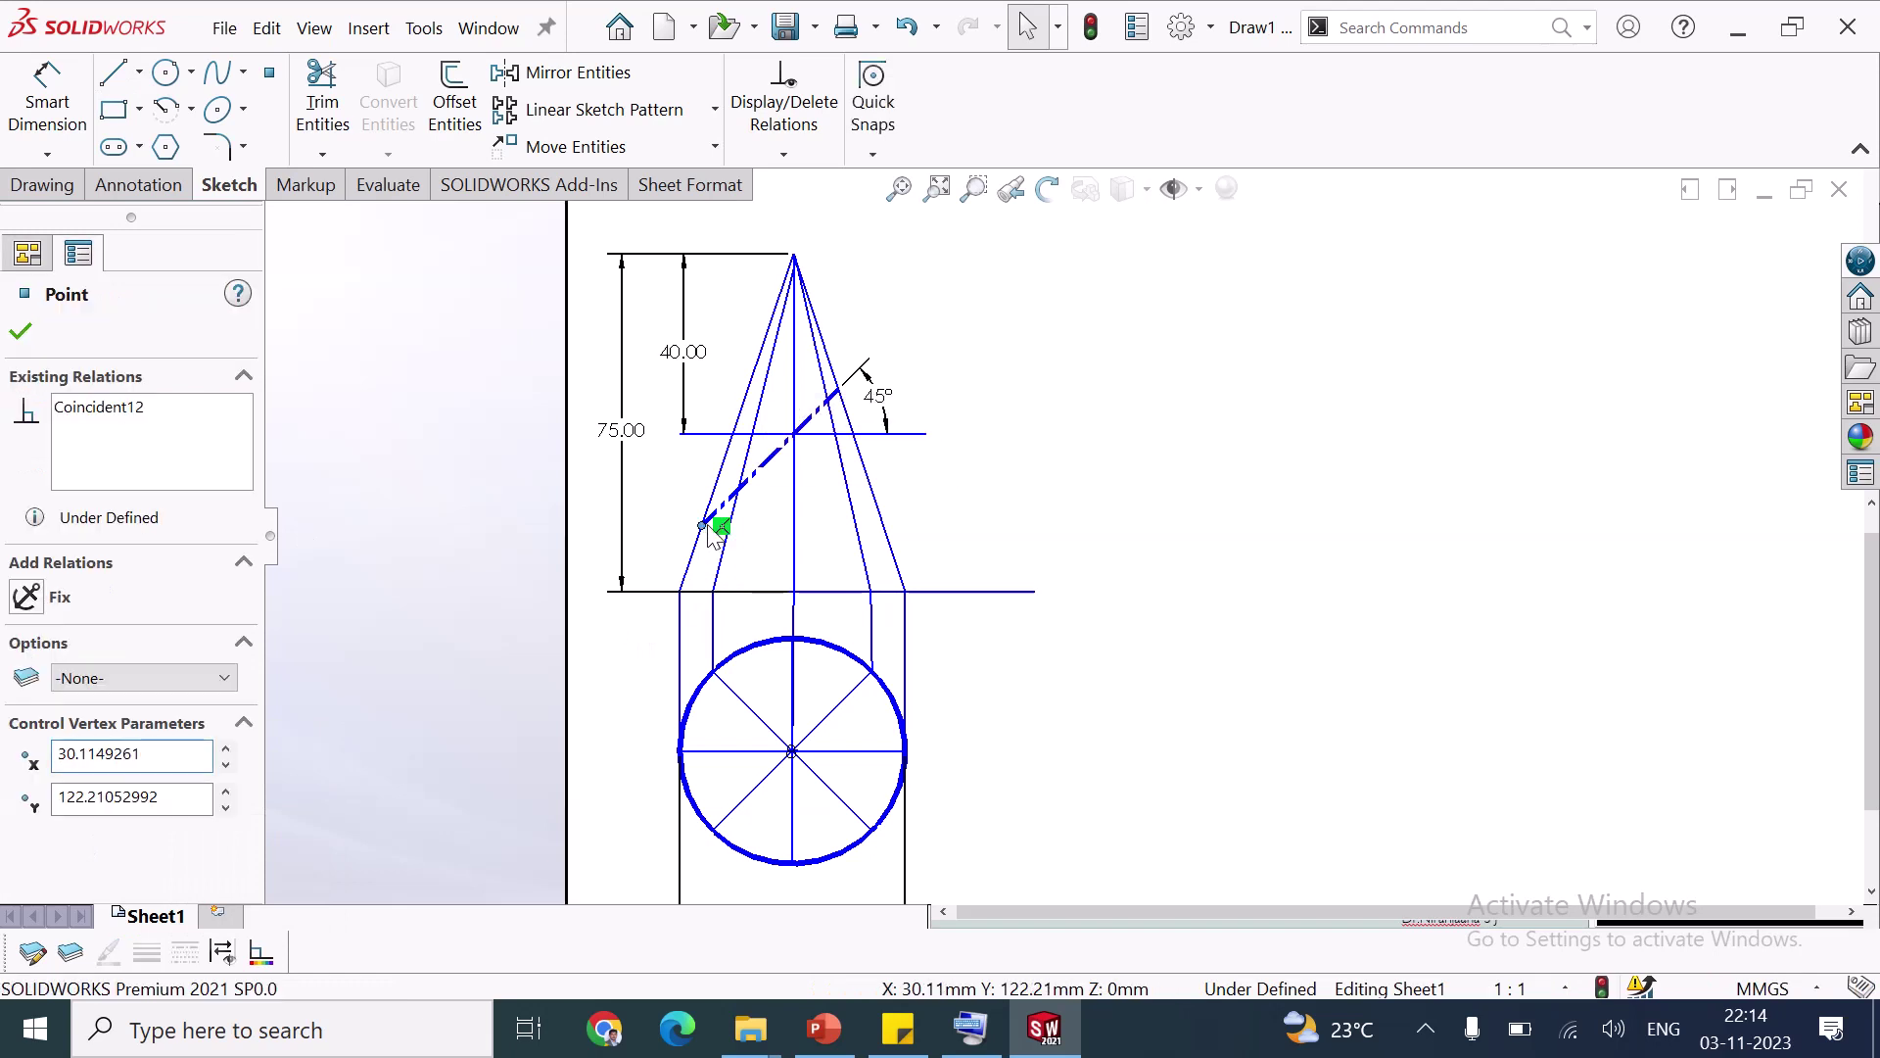
key("l")
left_click(701, 526)
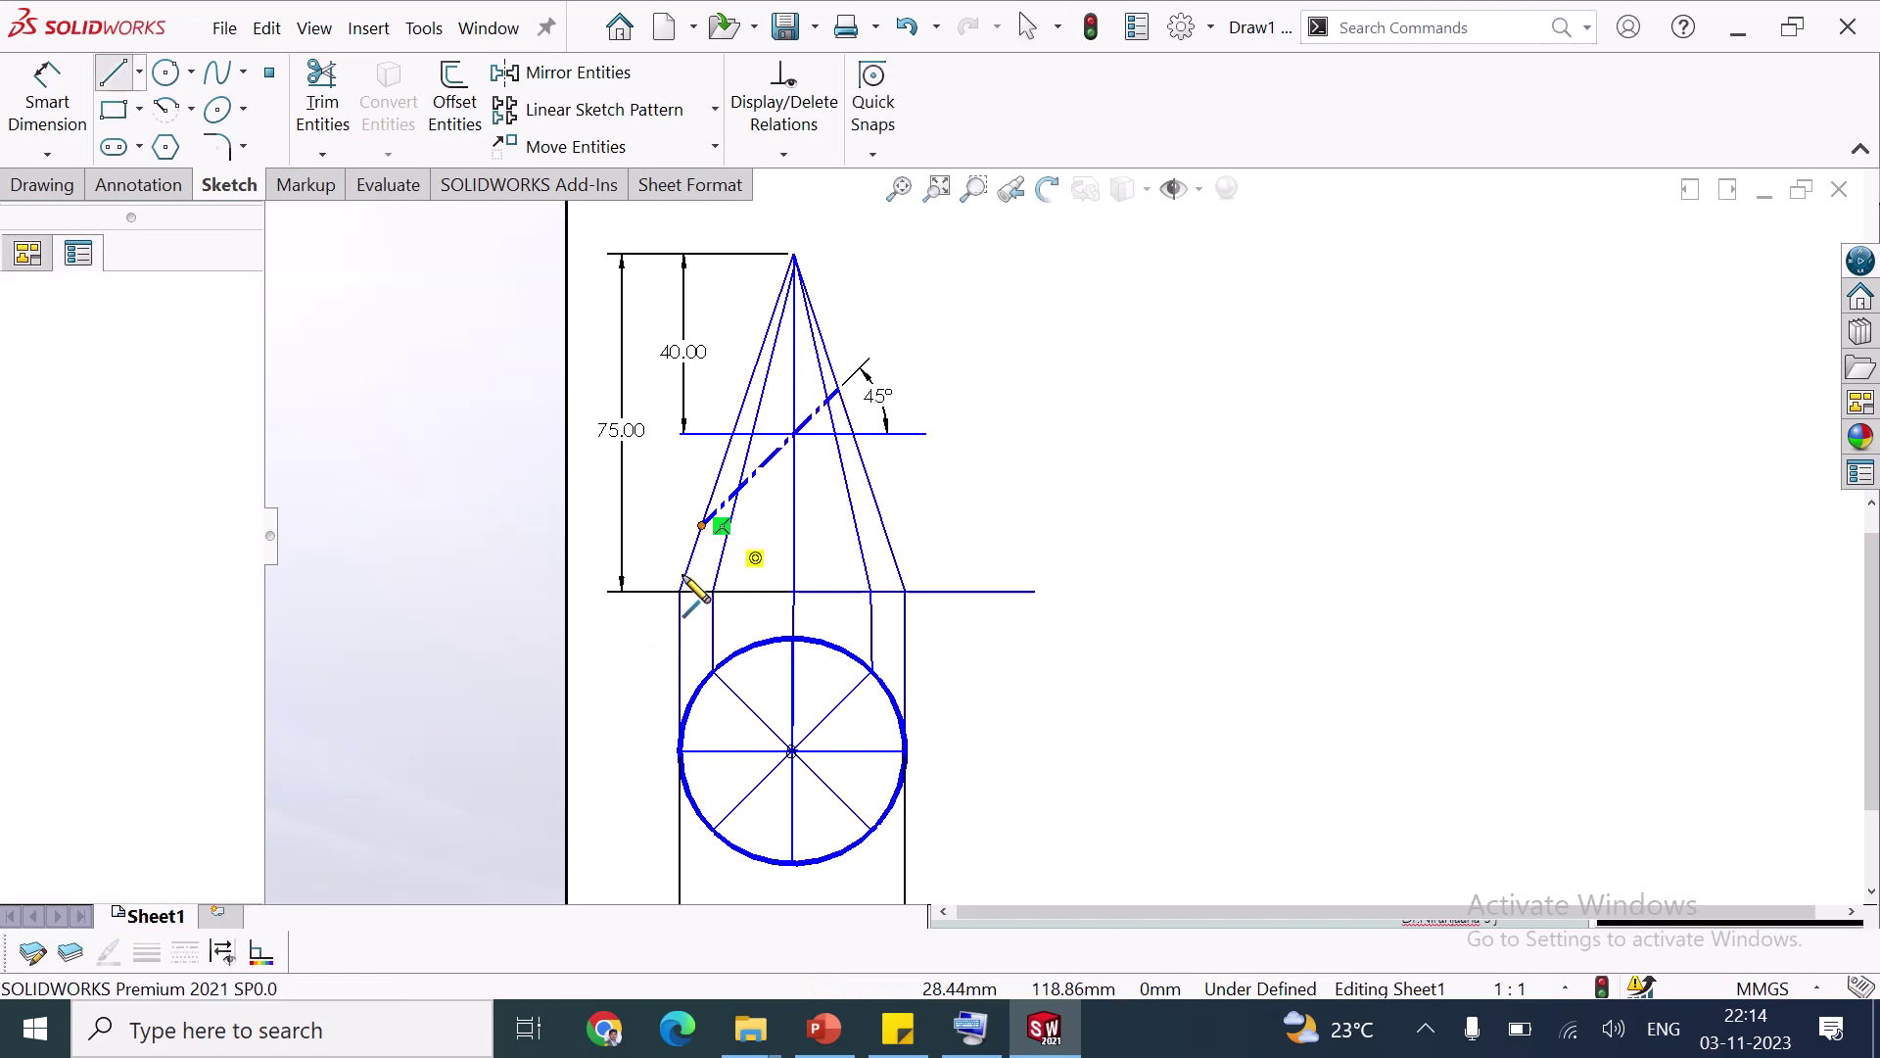
left_click(679, 591)
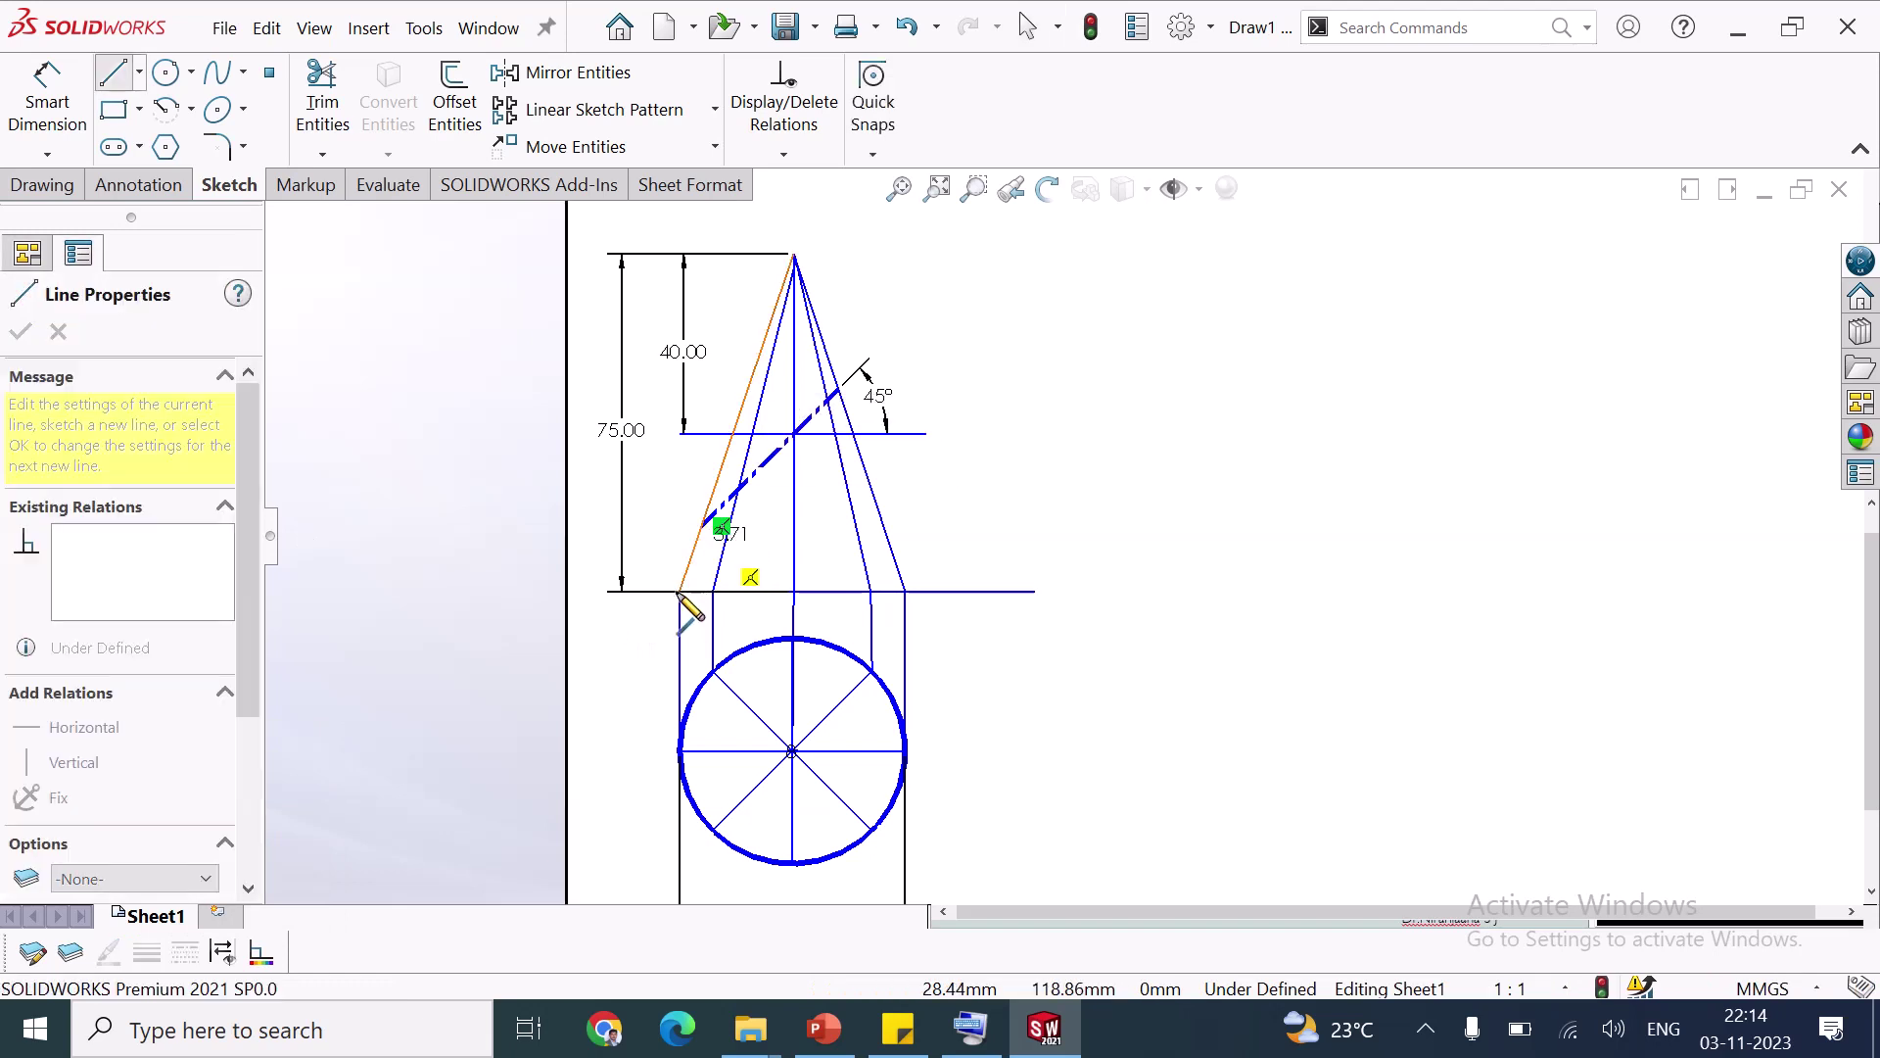
Draw the thick right side up to the cut and the base line between corners
left_click(905, 591)
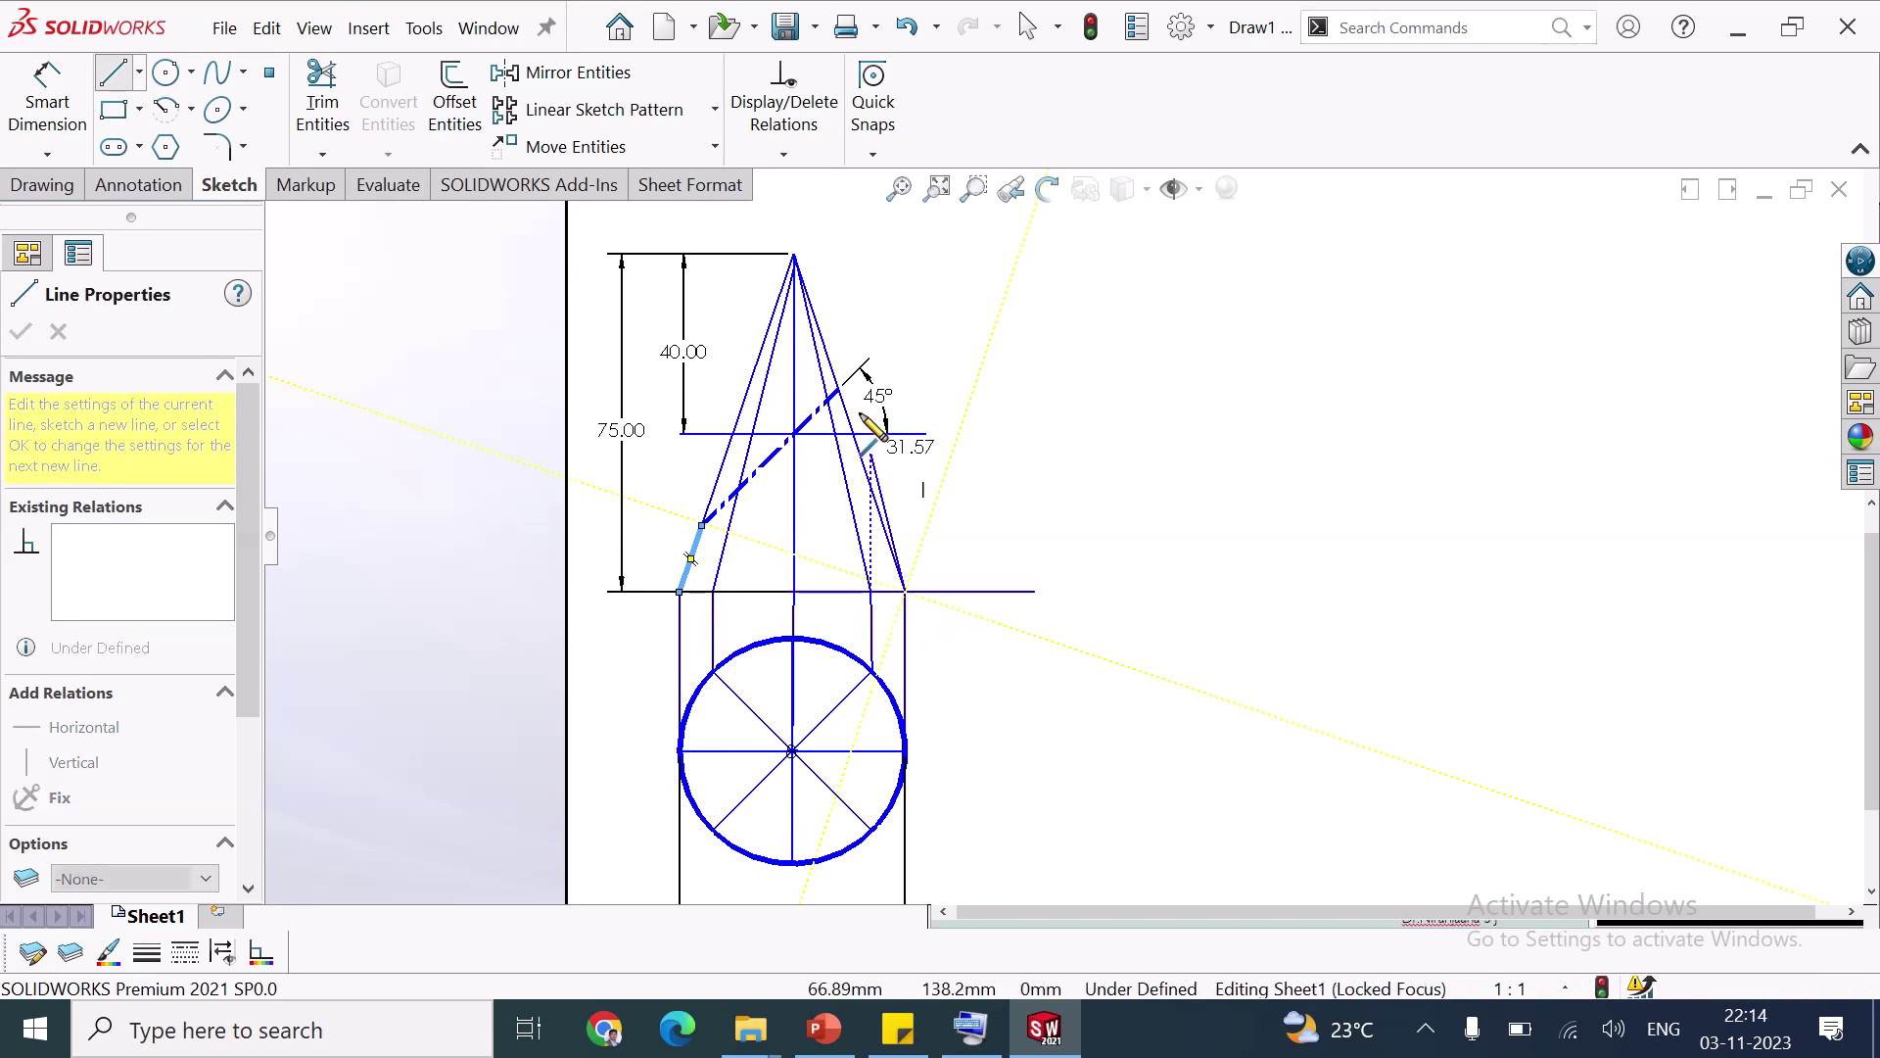
left_click(839, 389)
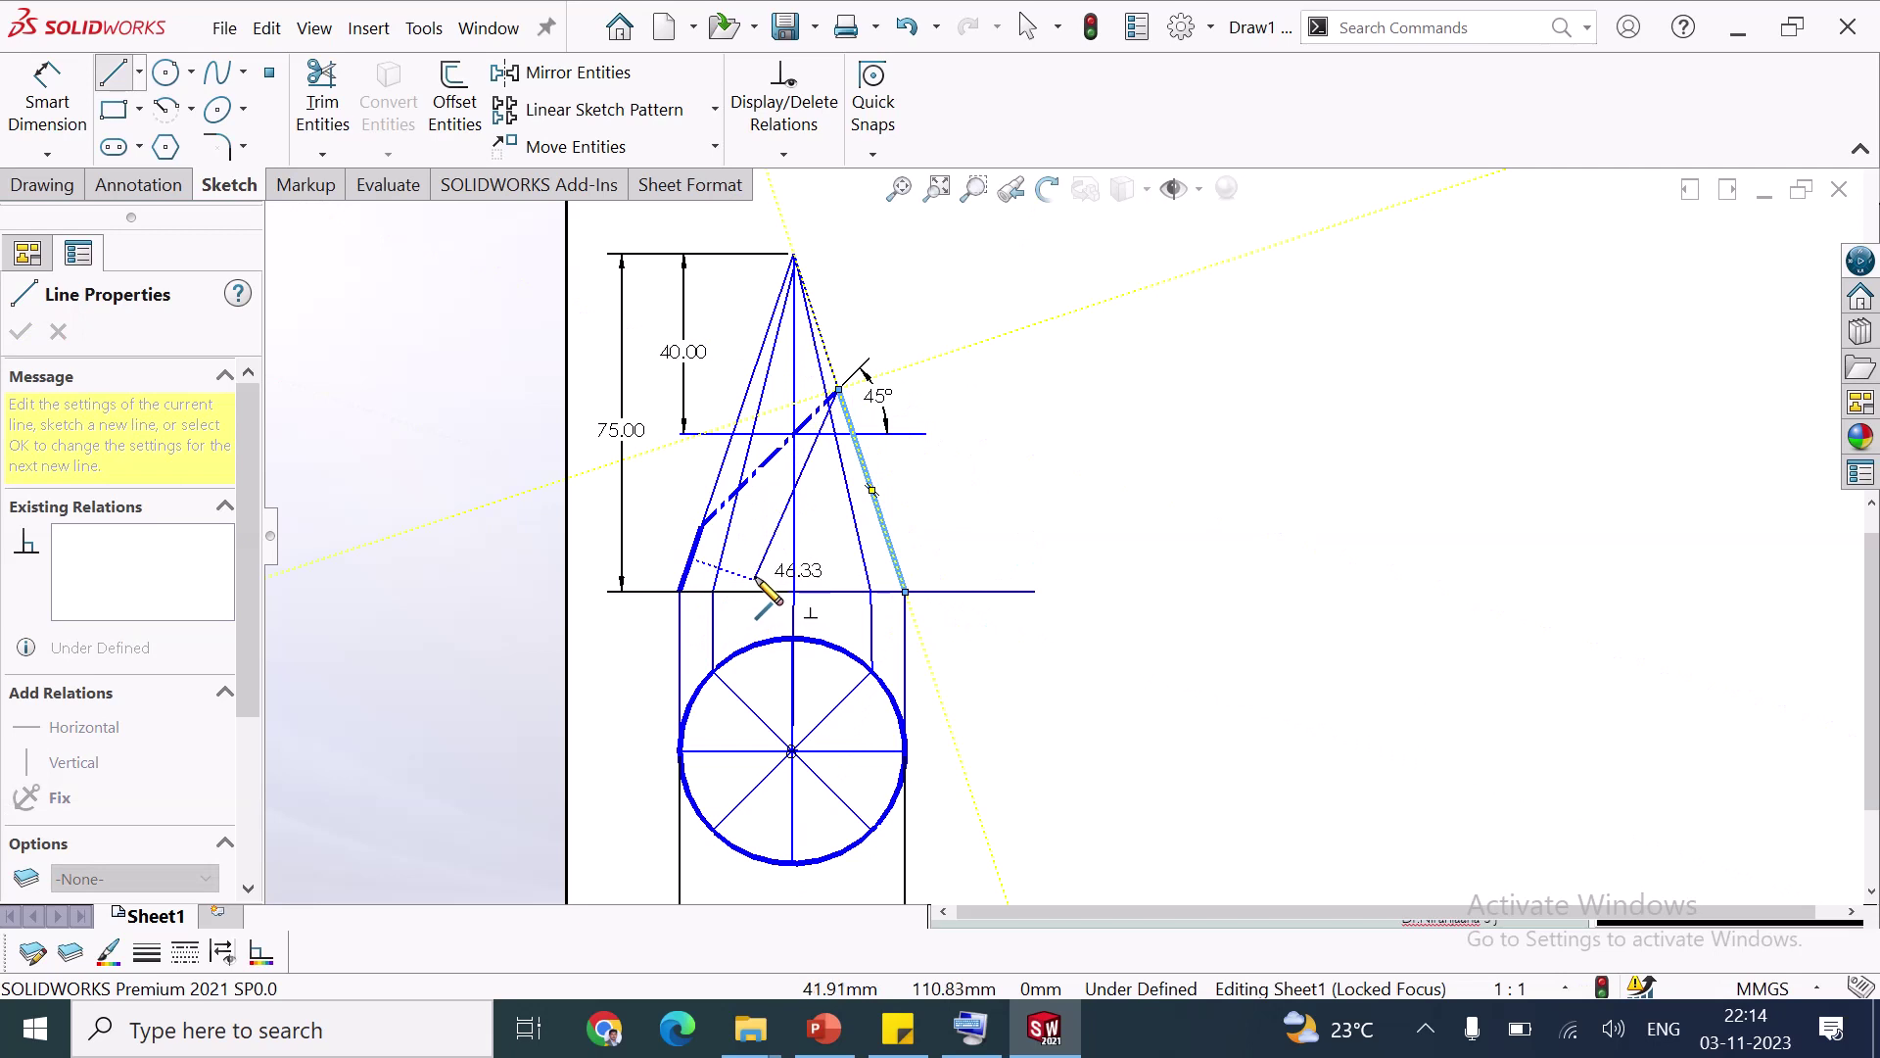
key("Escape")
key("Escape")
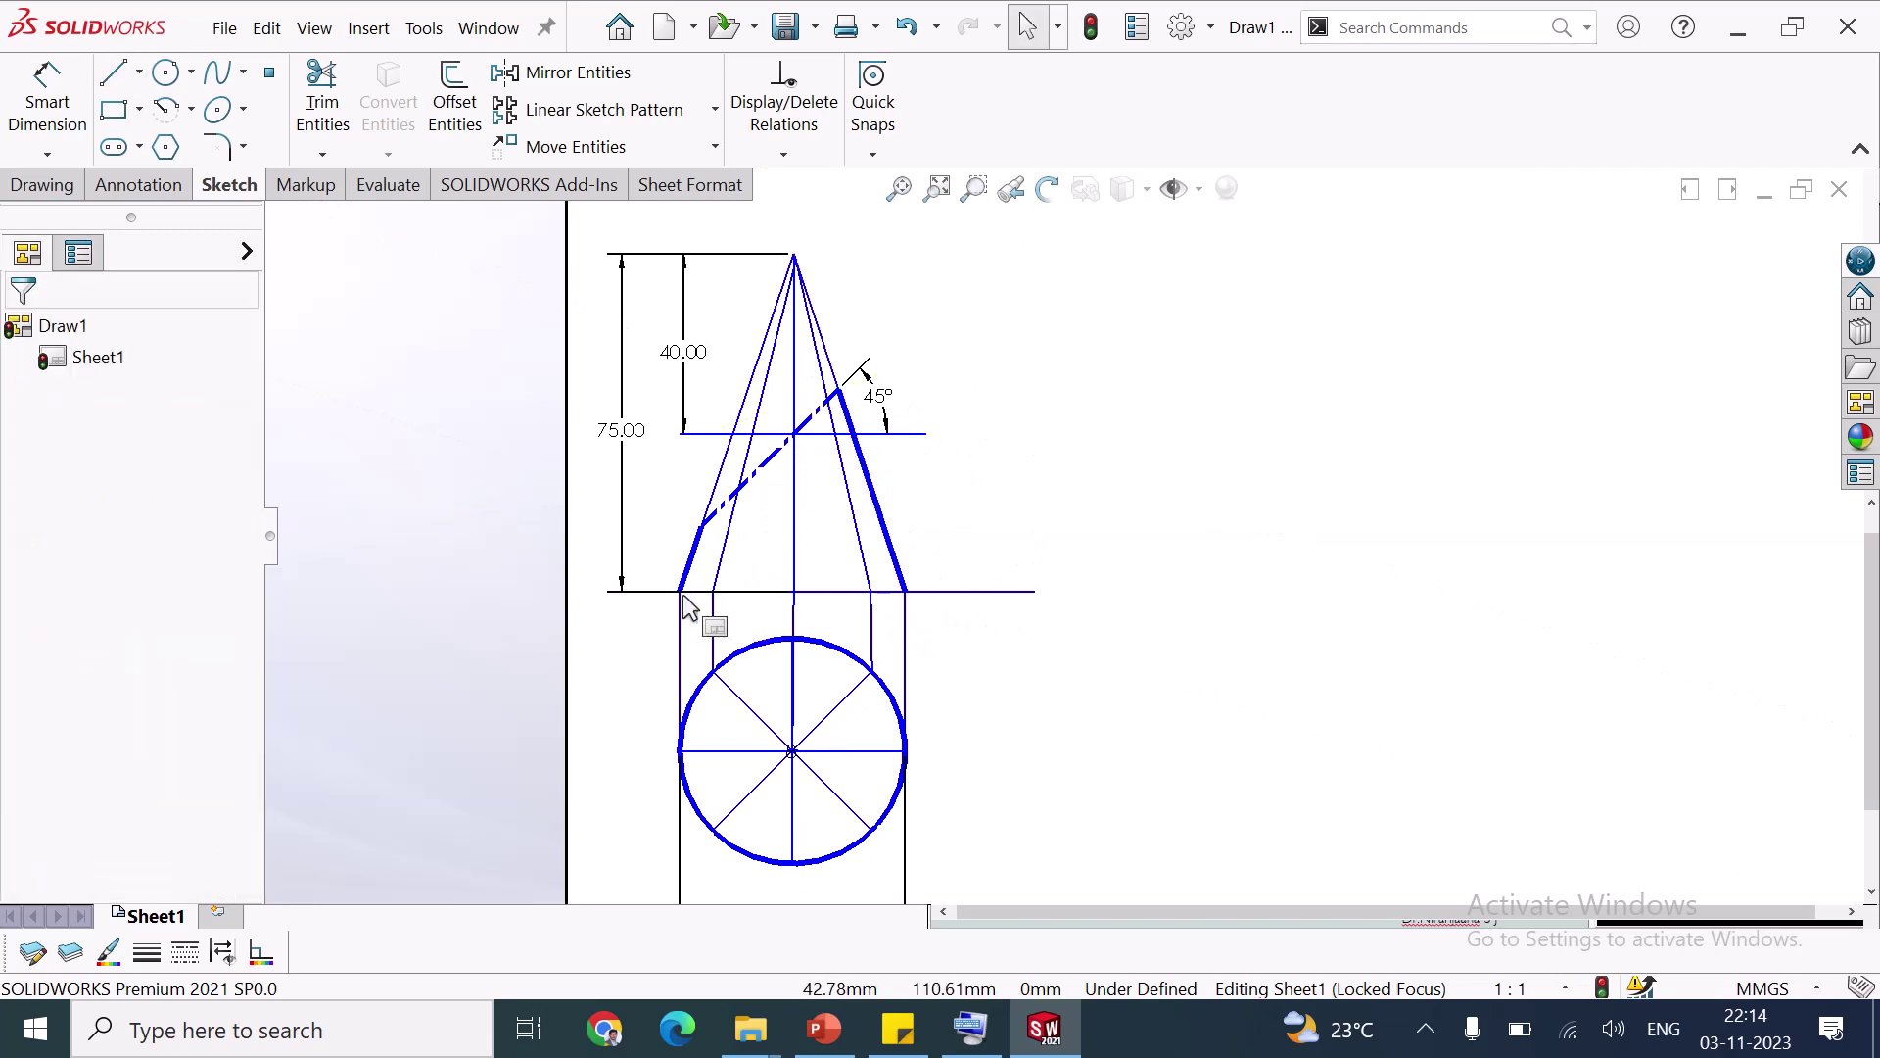
key("l")
left_click(680, 591)
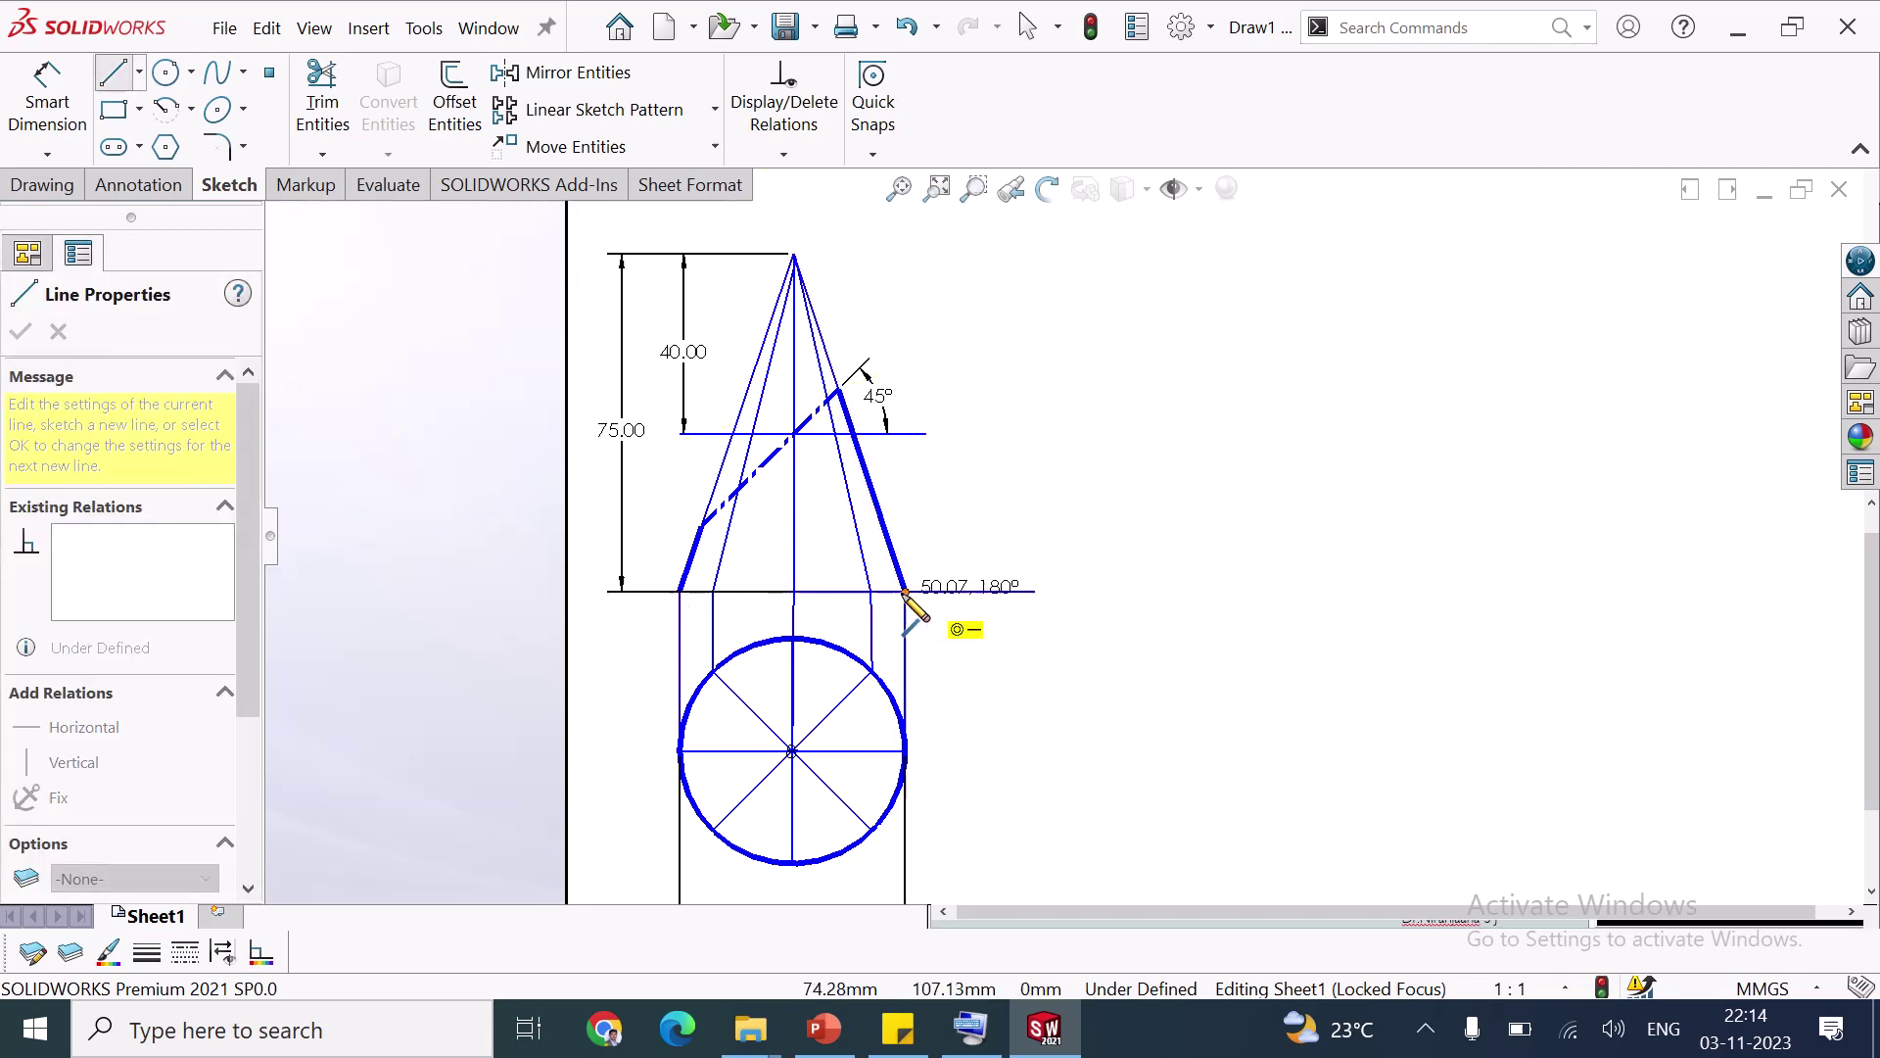
left_click(904, 591)
key("Escape")
key("Escape")
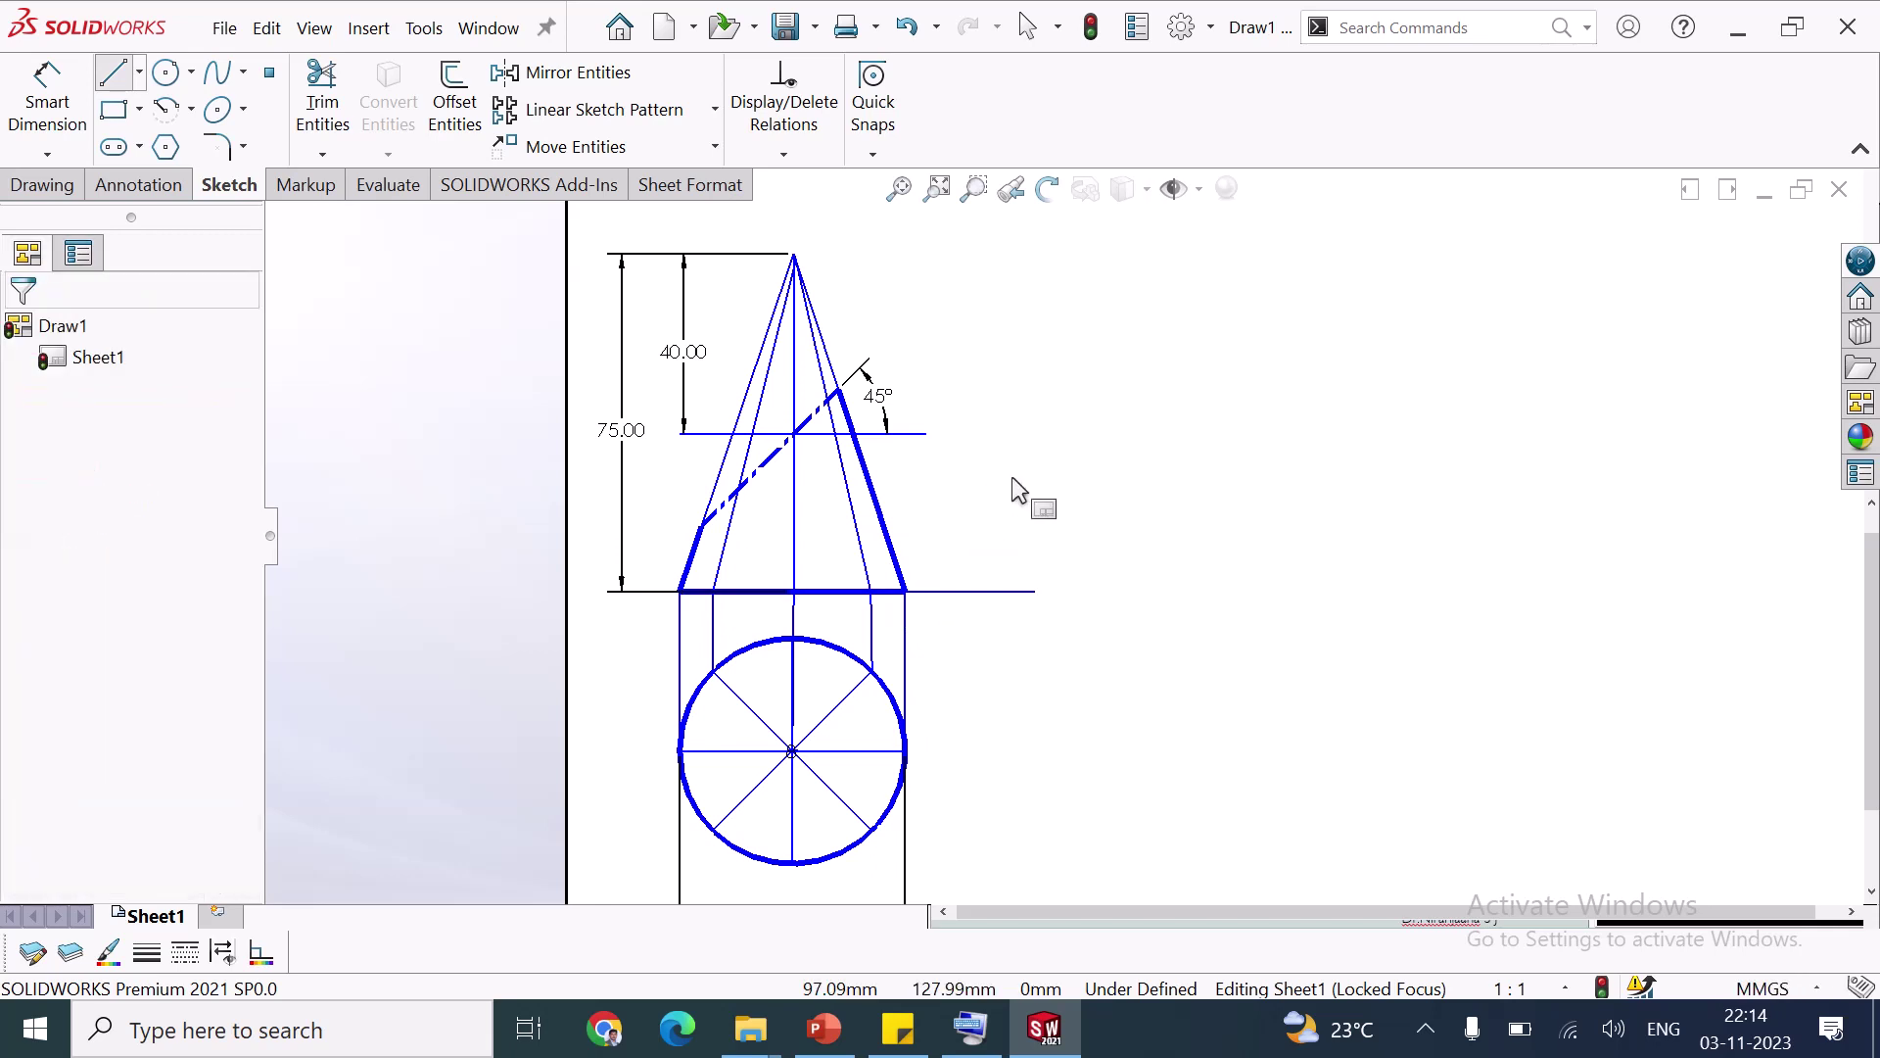
Add note labels 1', 2' and 3' along the 45° cutting line
left_click(156, 194)
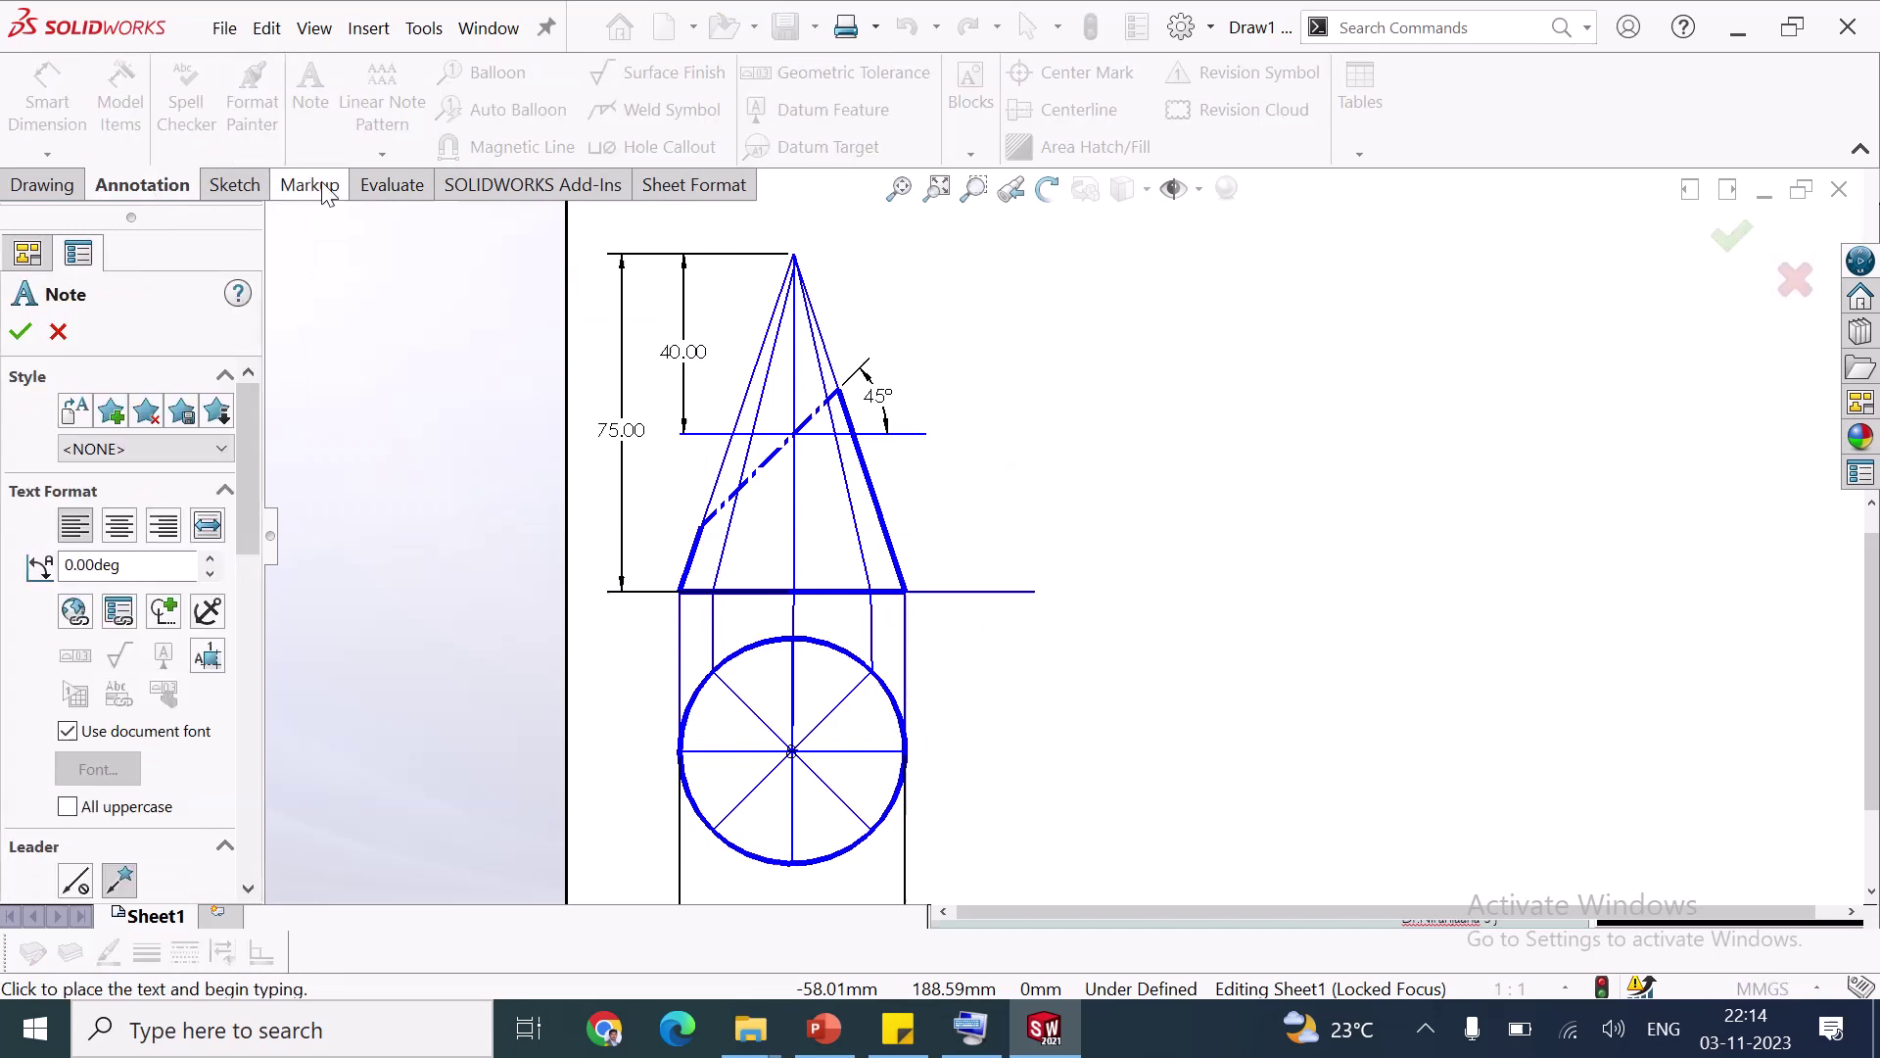
left_click(670, 514)
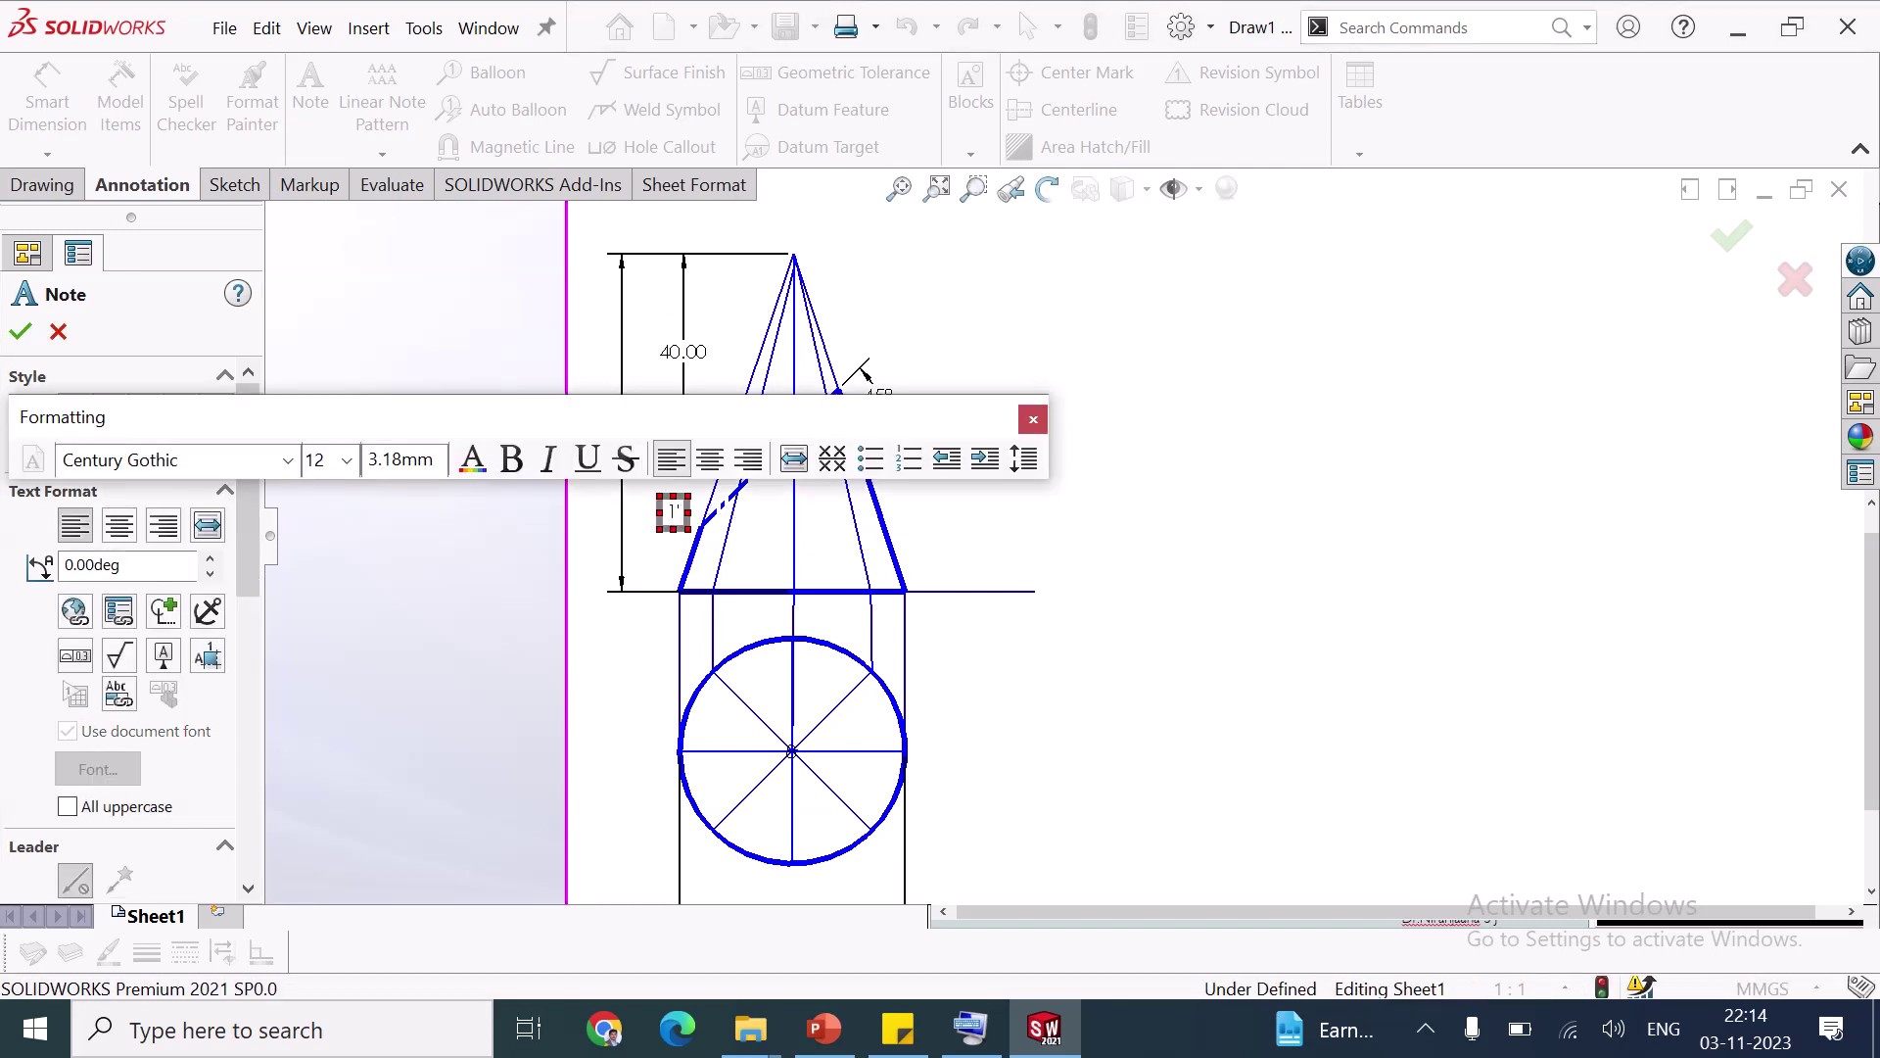
type("1'")
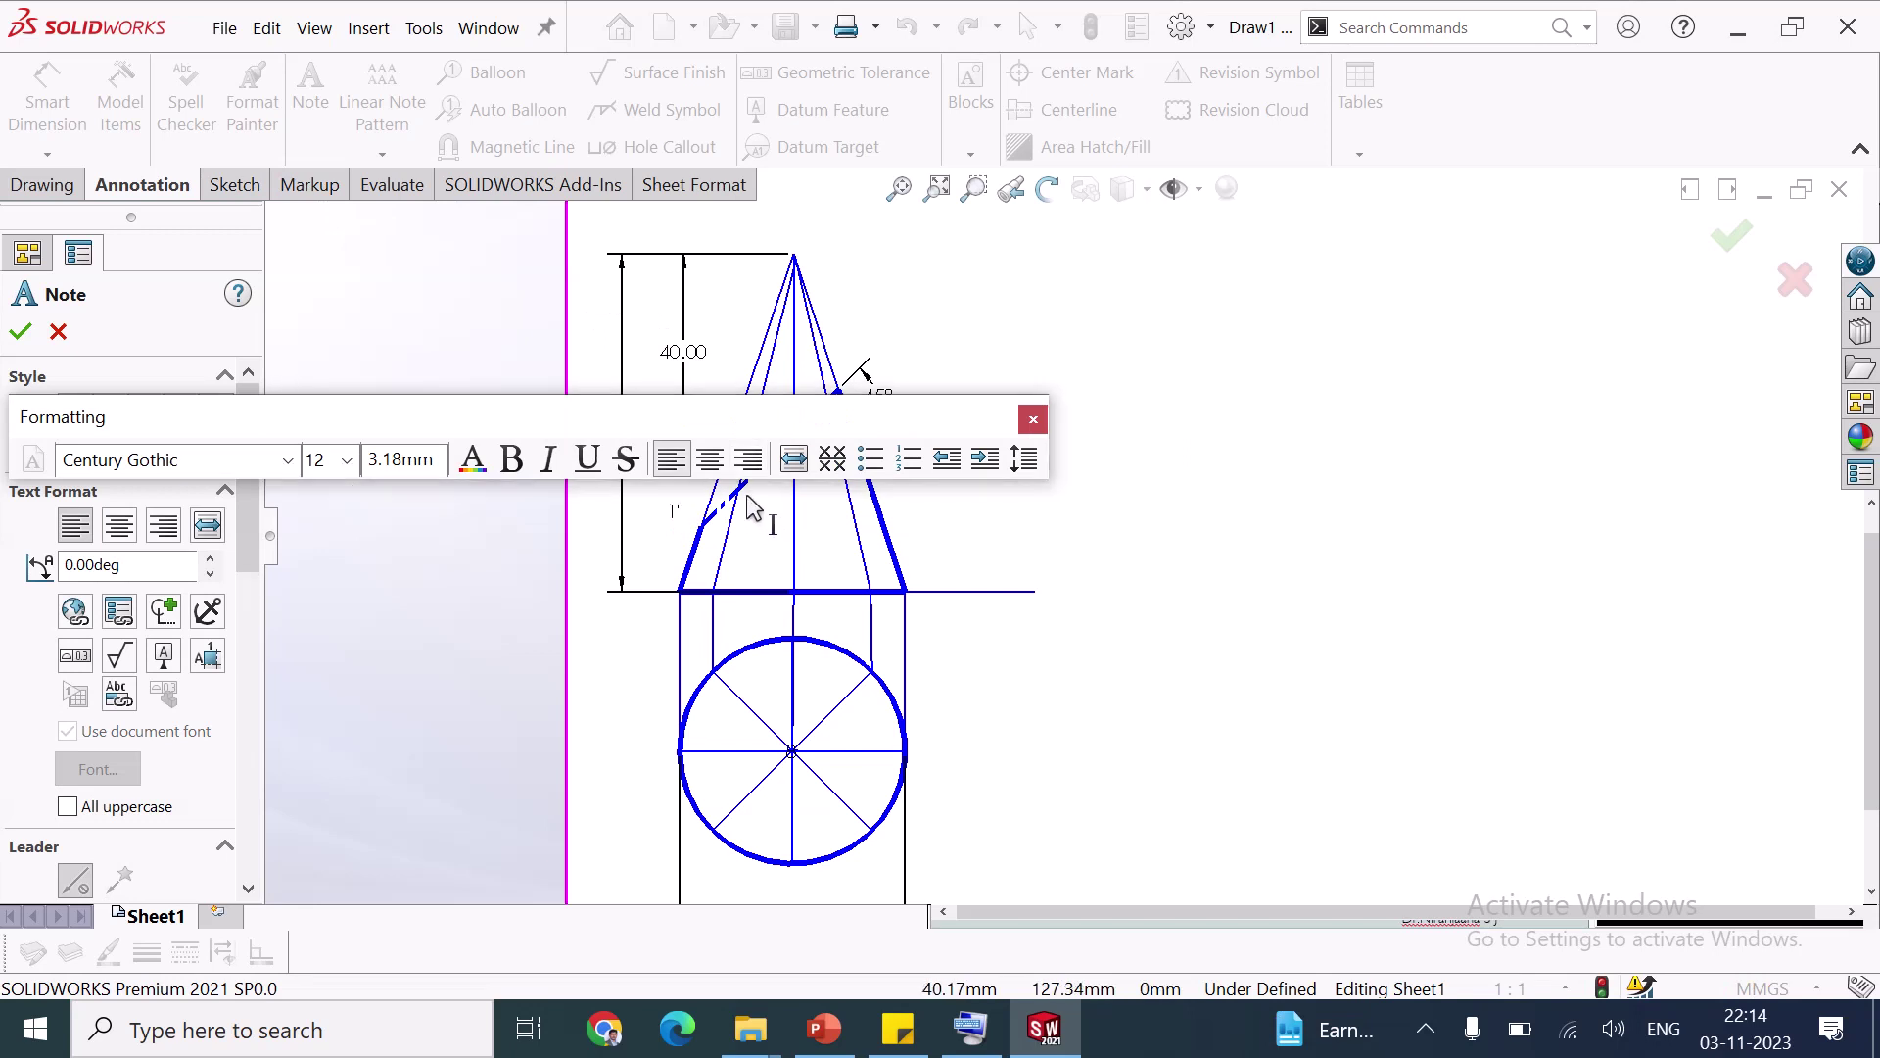
left_click(752, 504)
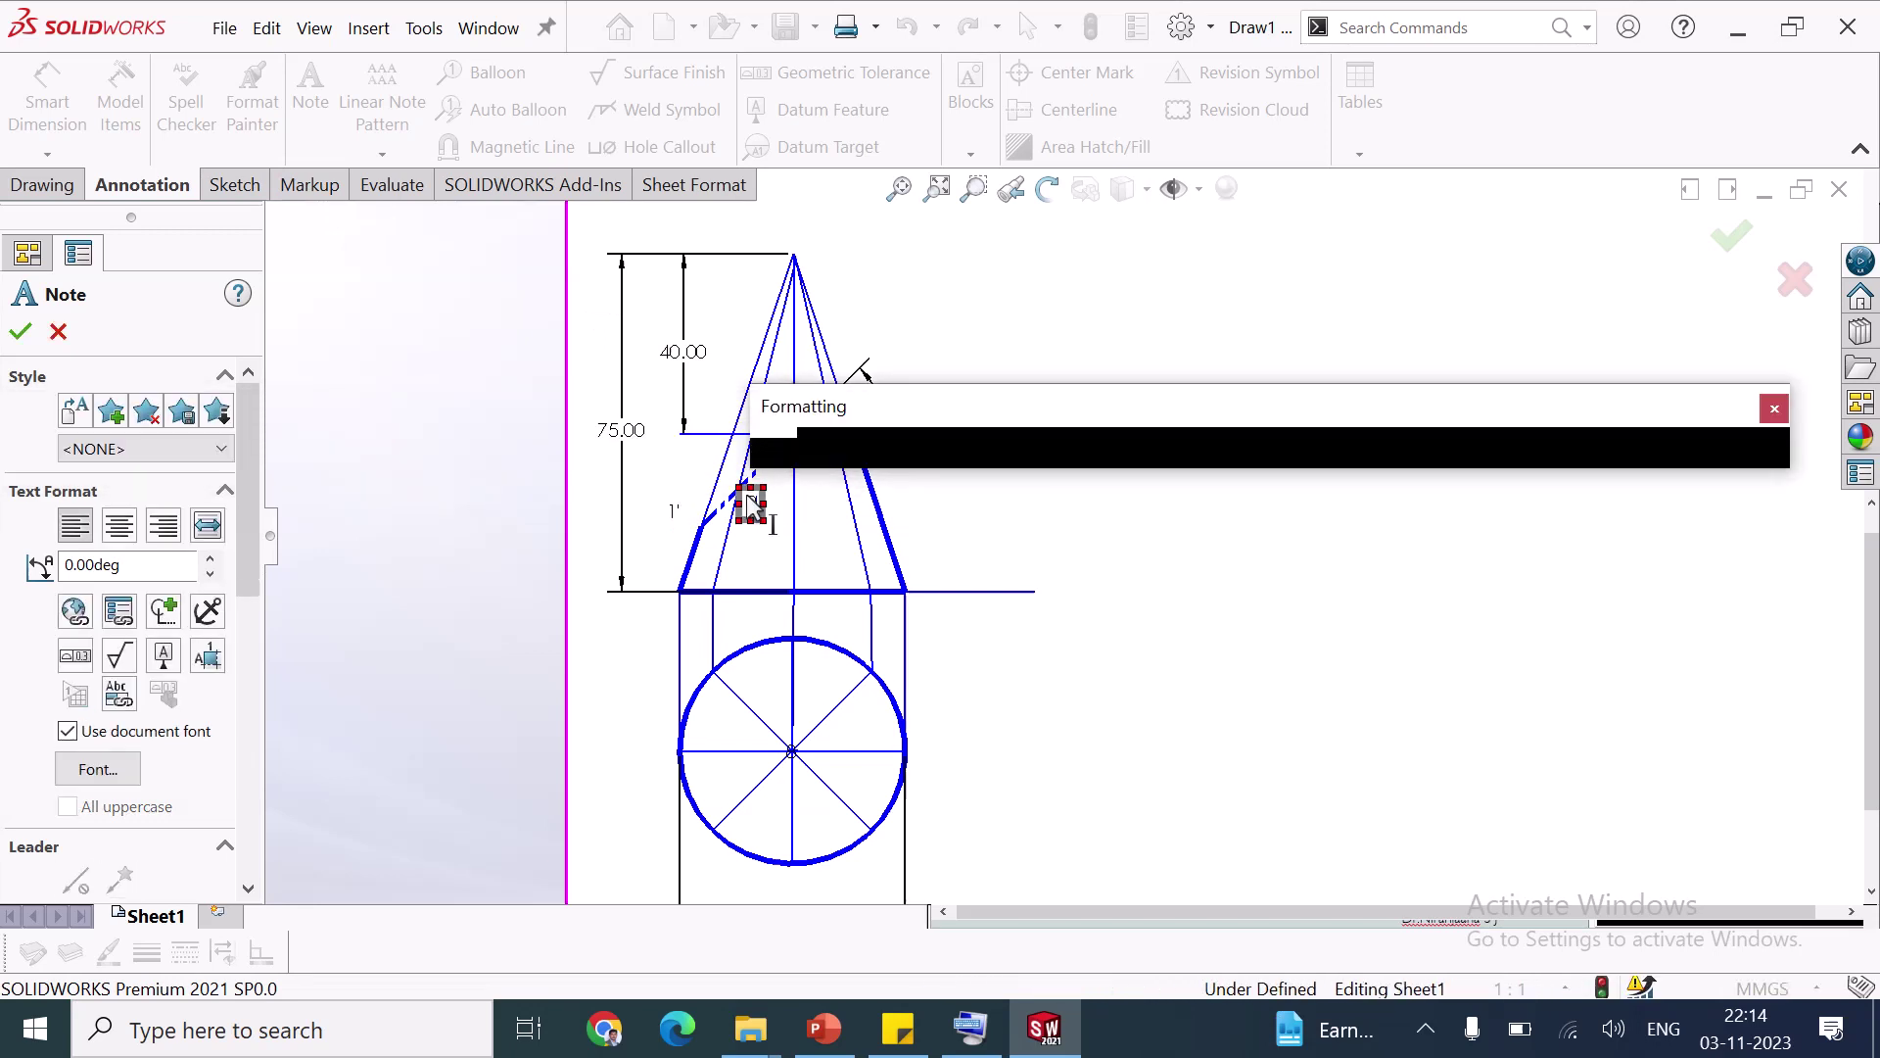
type("2'")
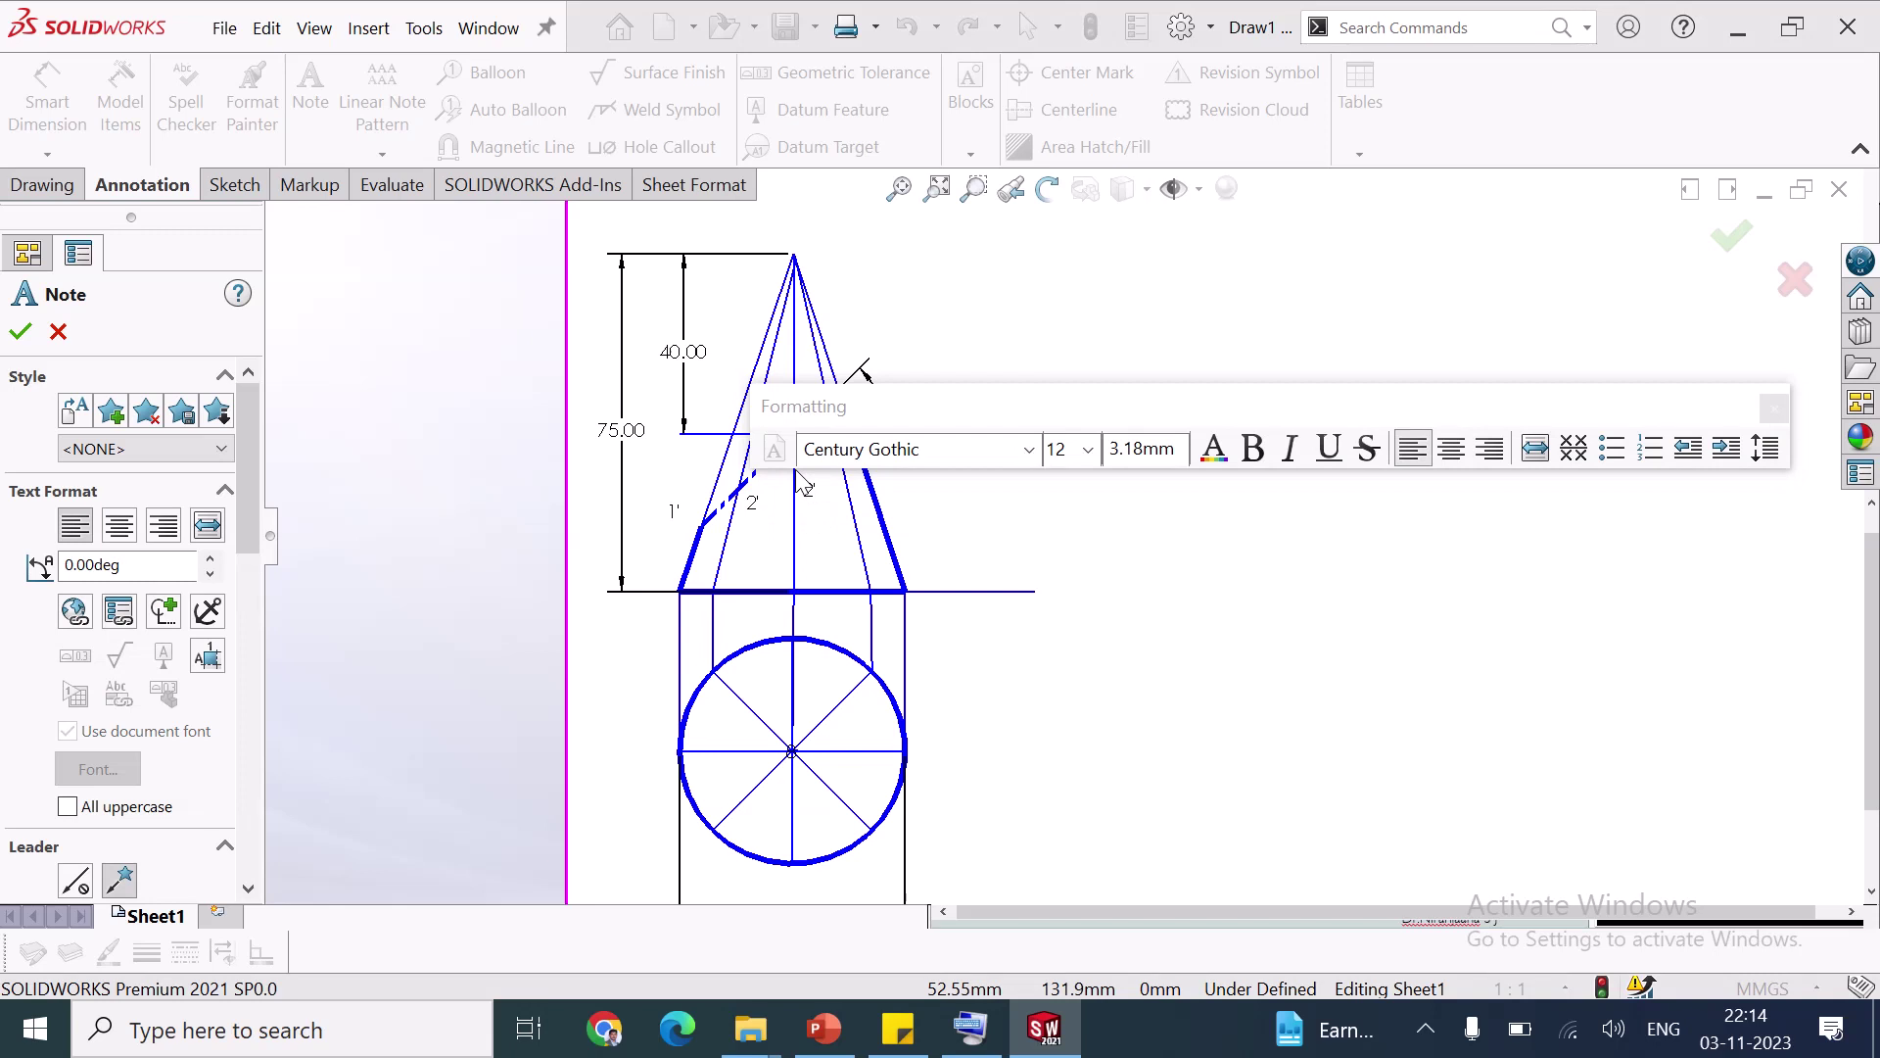
key("Escape")
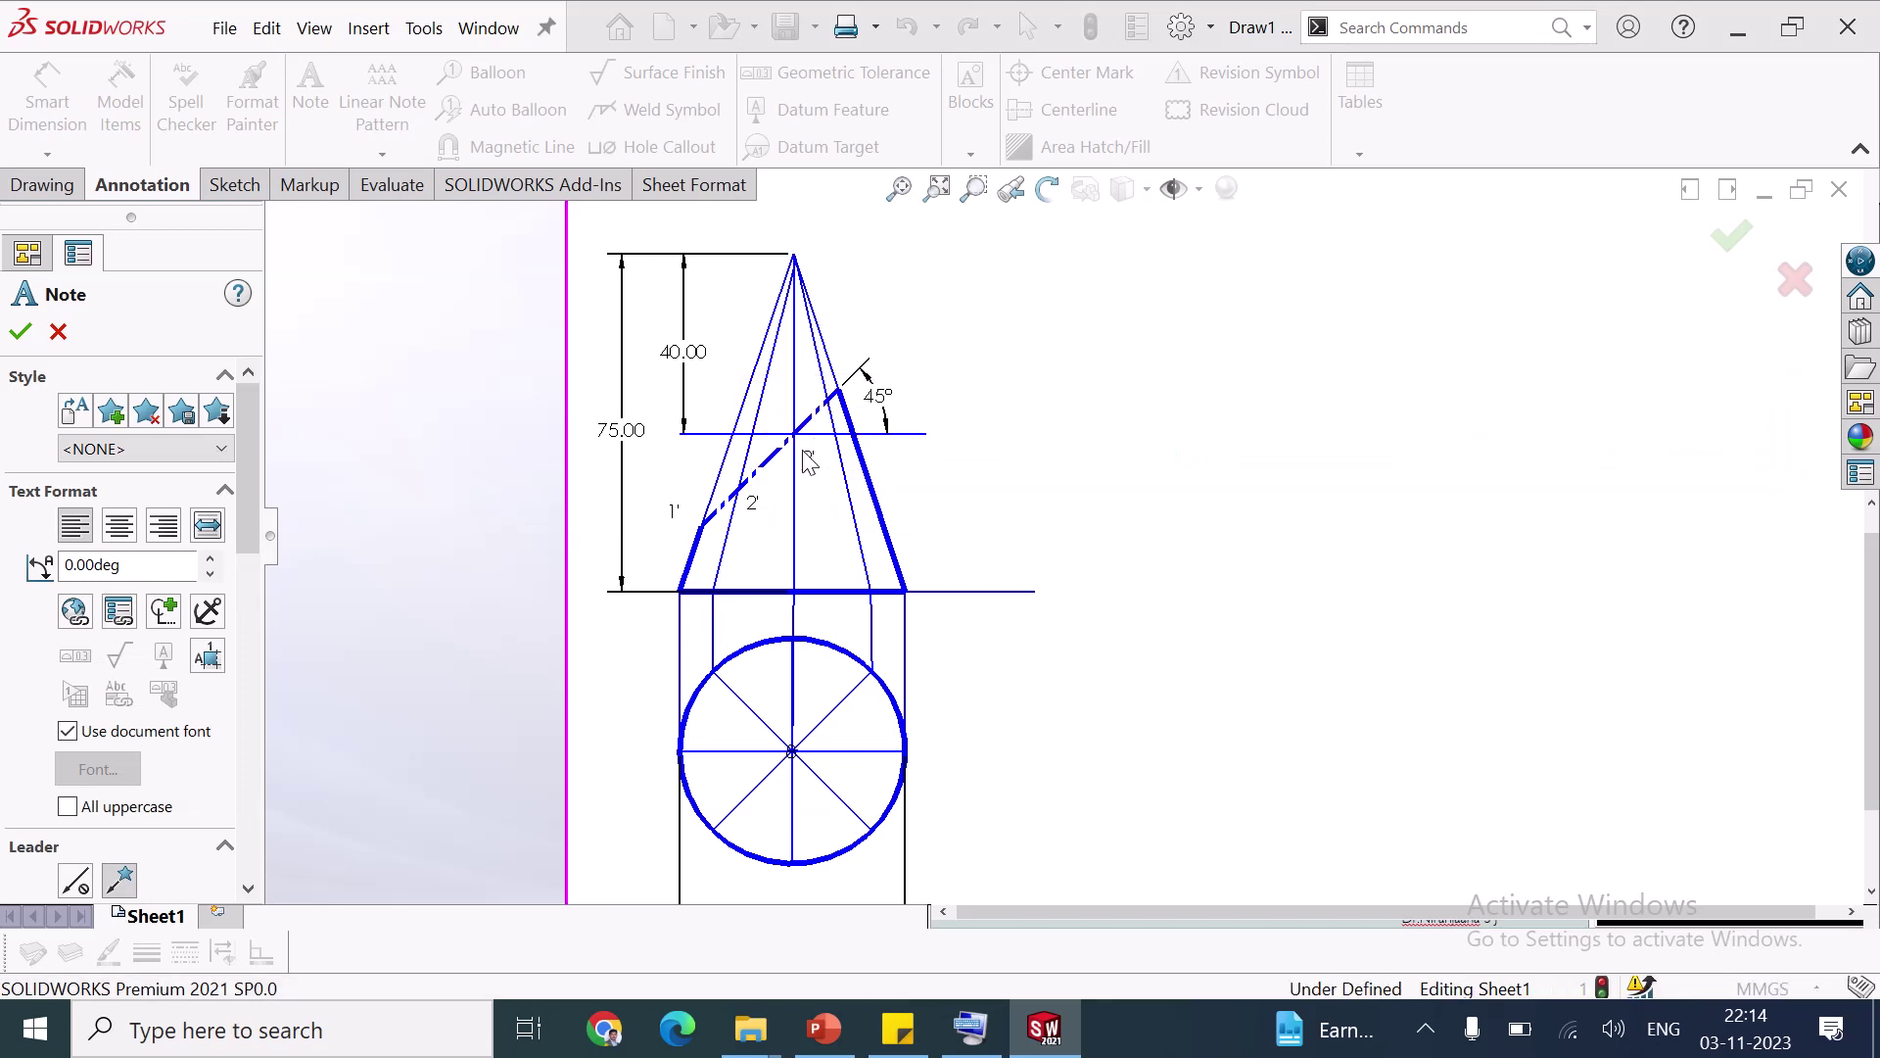
left_click(808, 458)
type("3'")
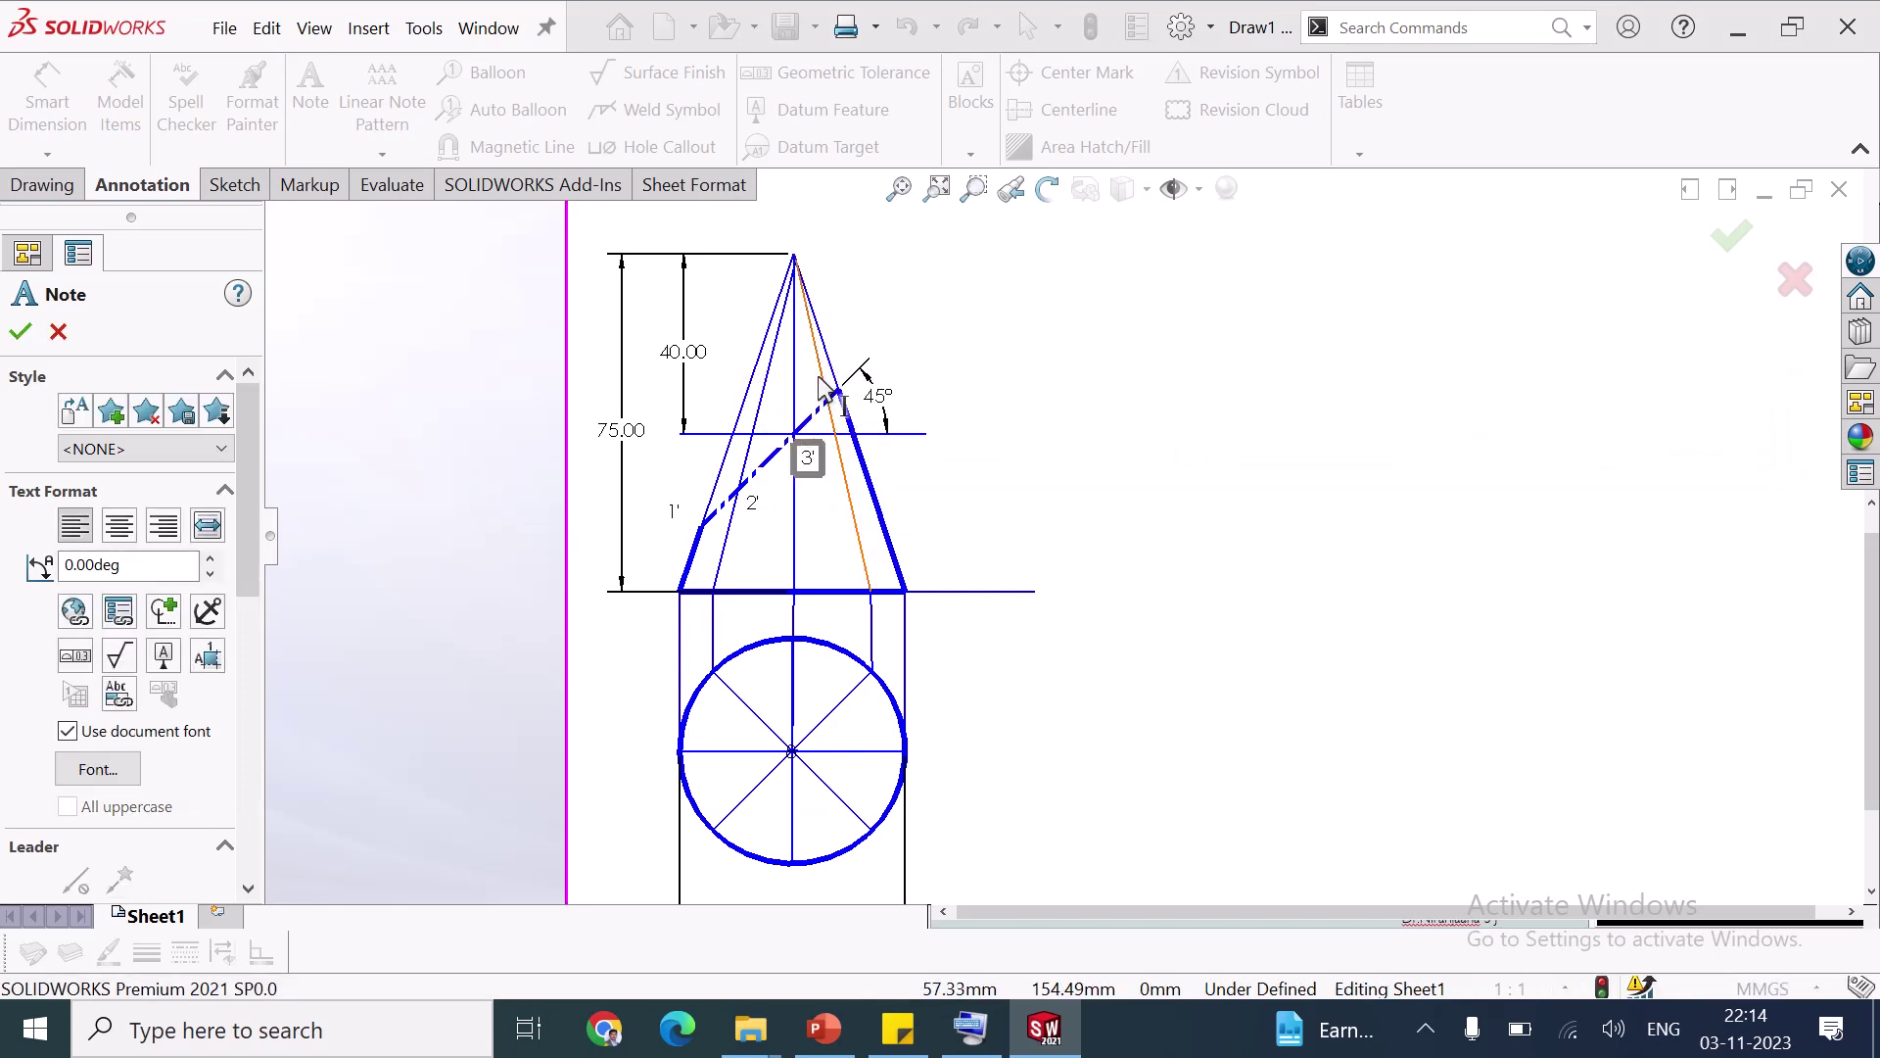
key("Escape")
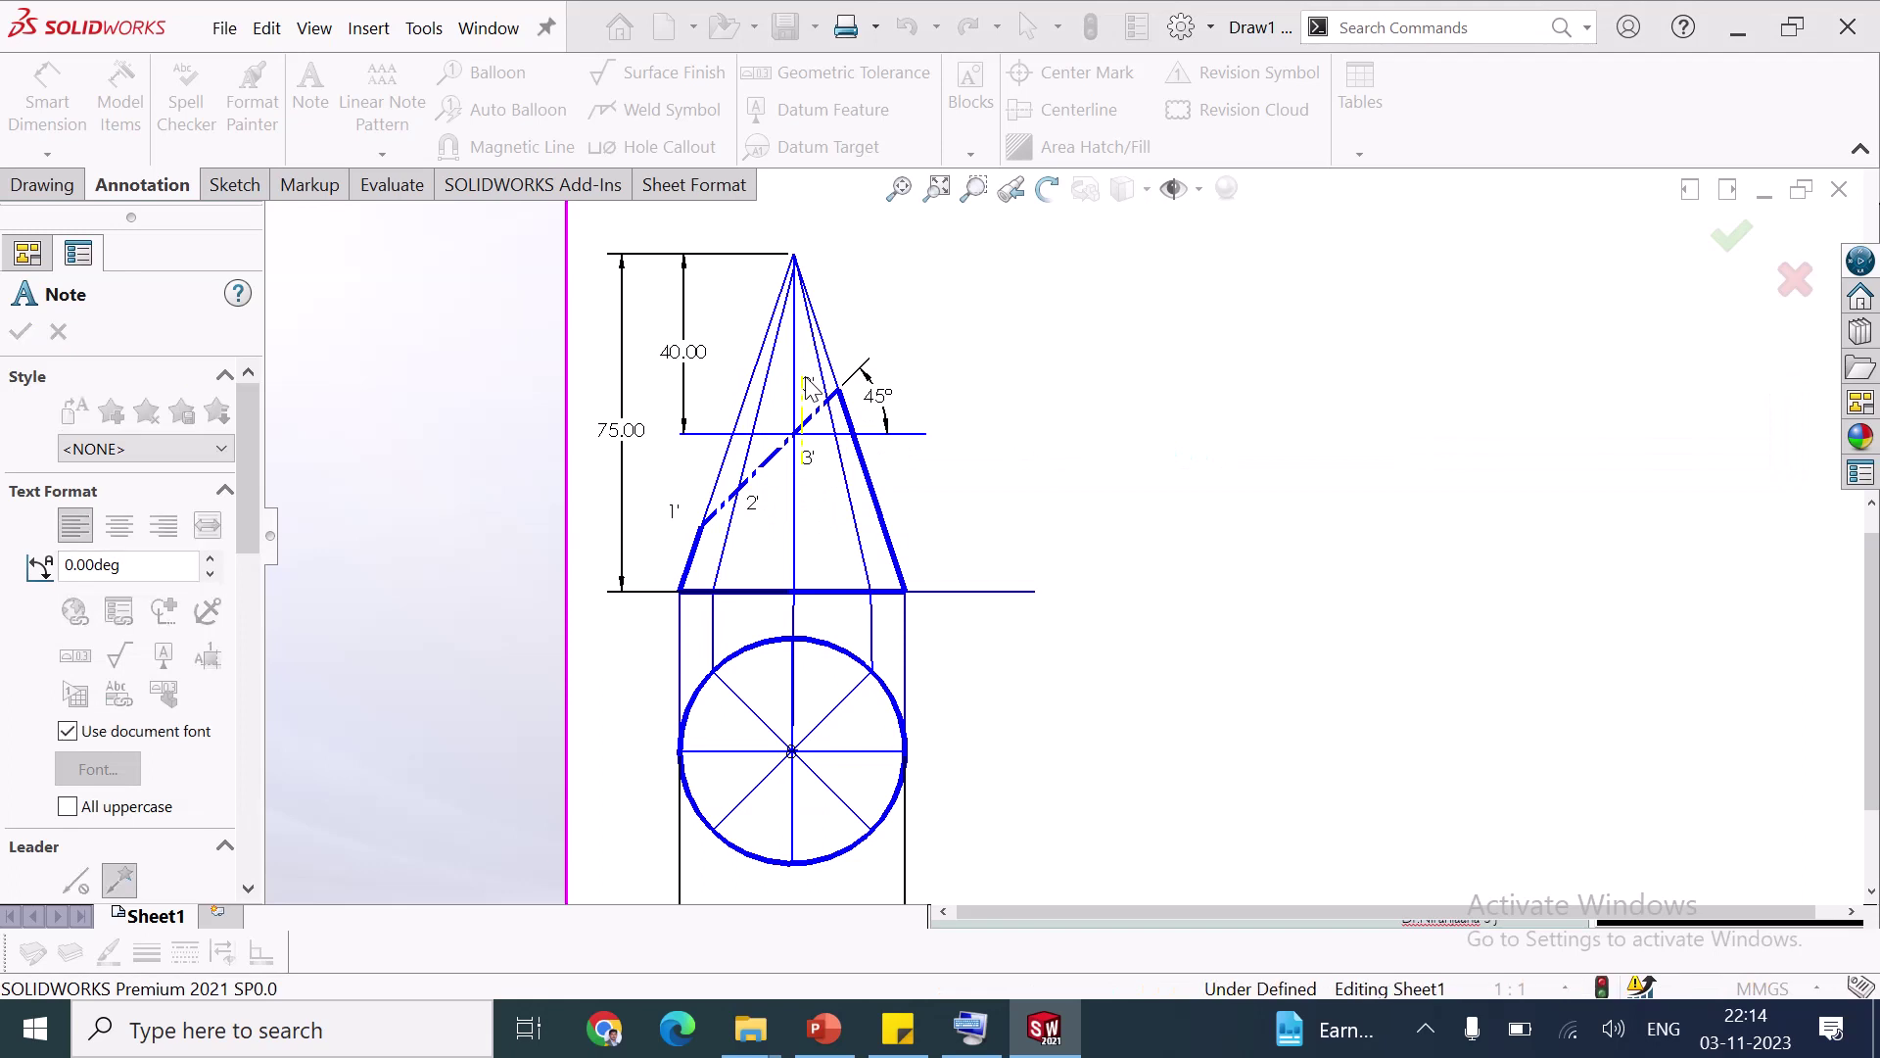
Add label 4' near the cutting line's upper end and 5' at its tip
left_click(807, 385)
type("4'")
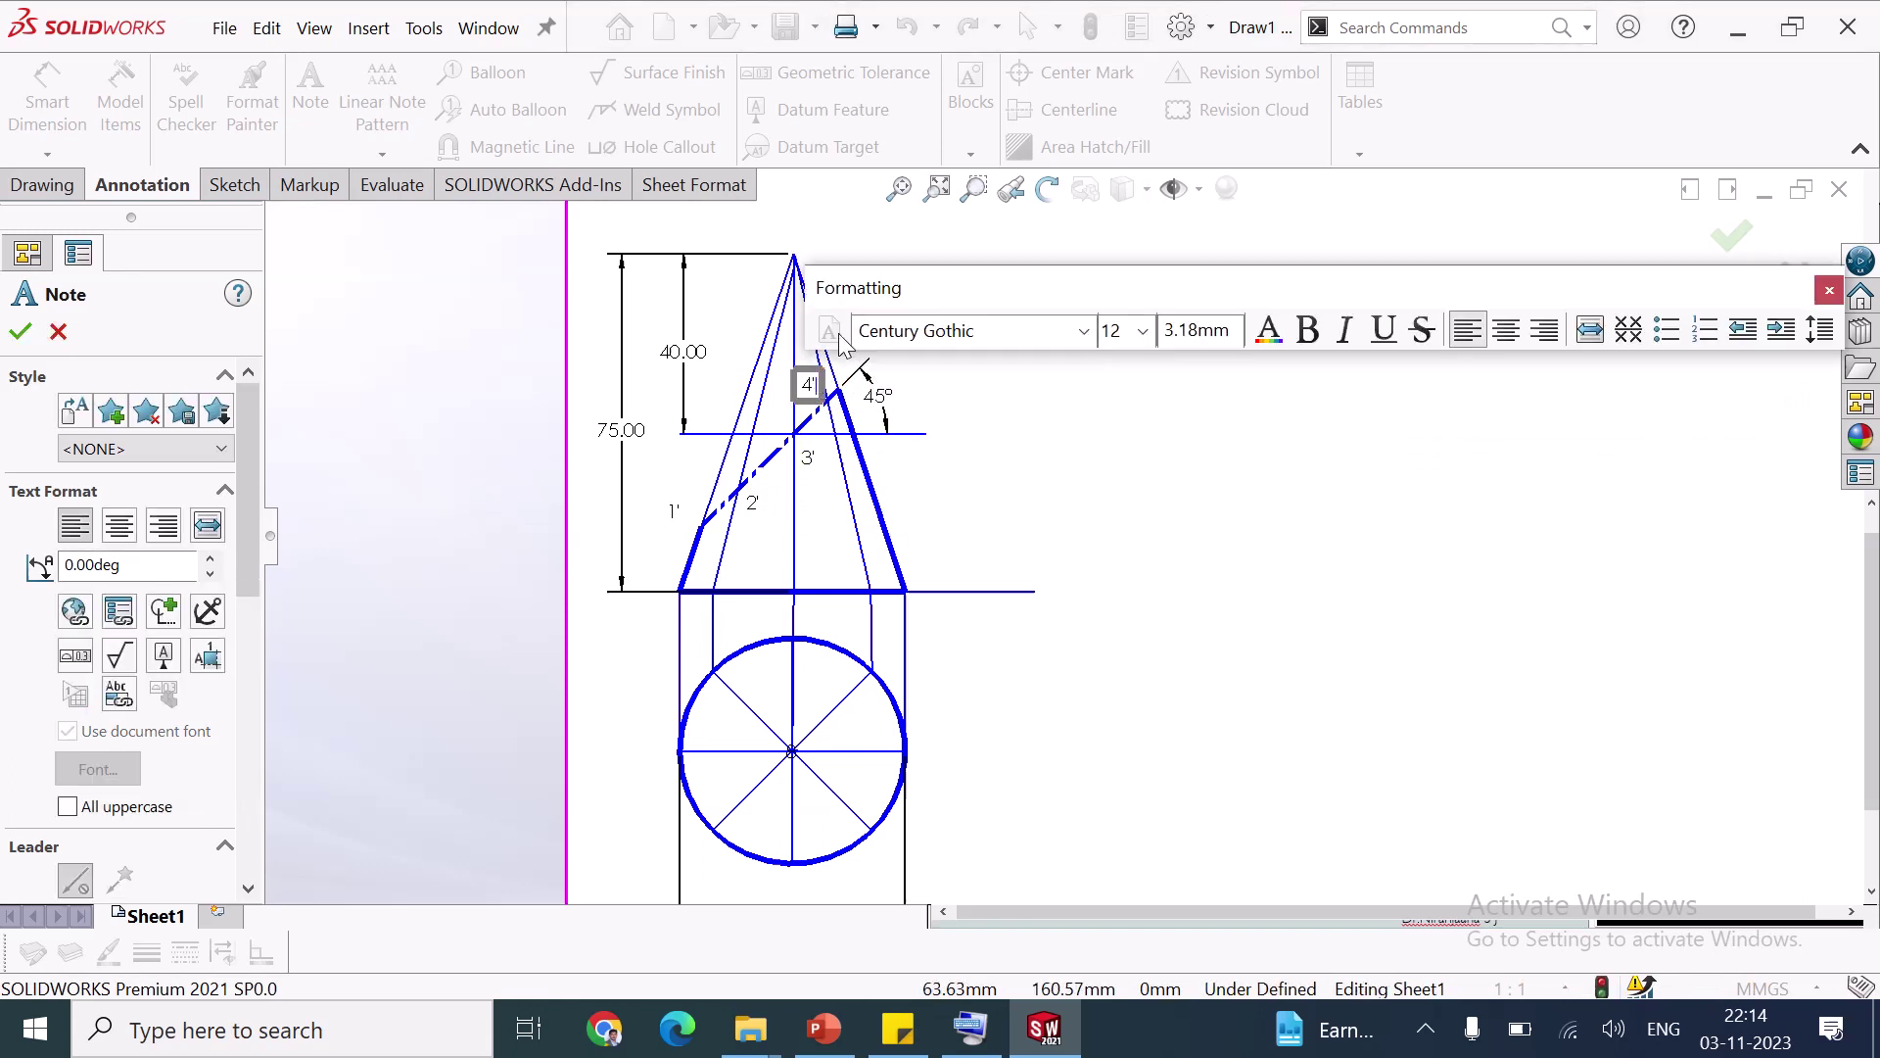
key("Escape")
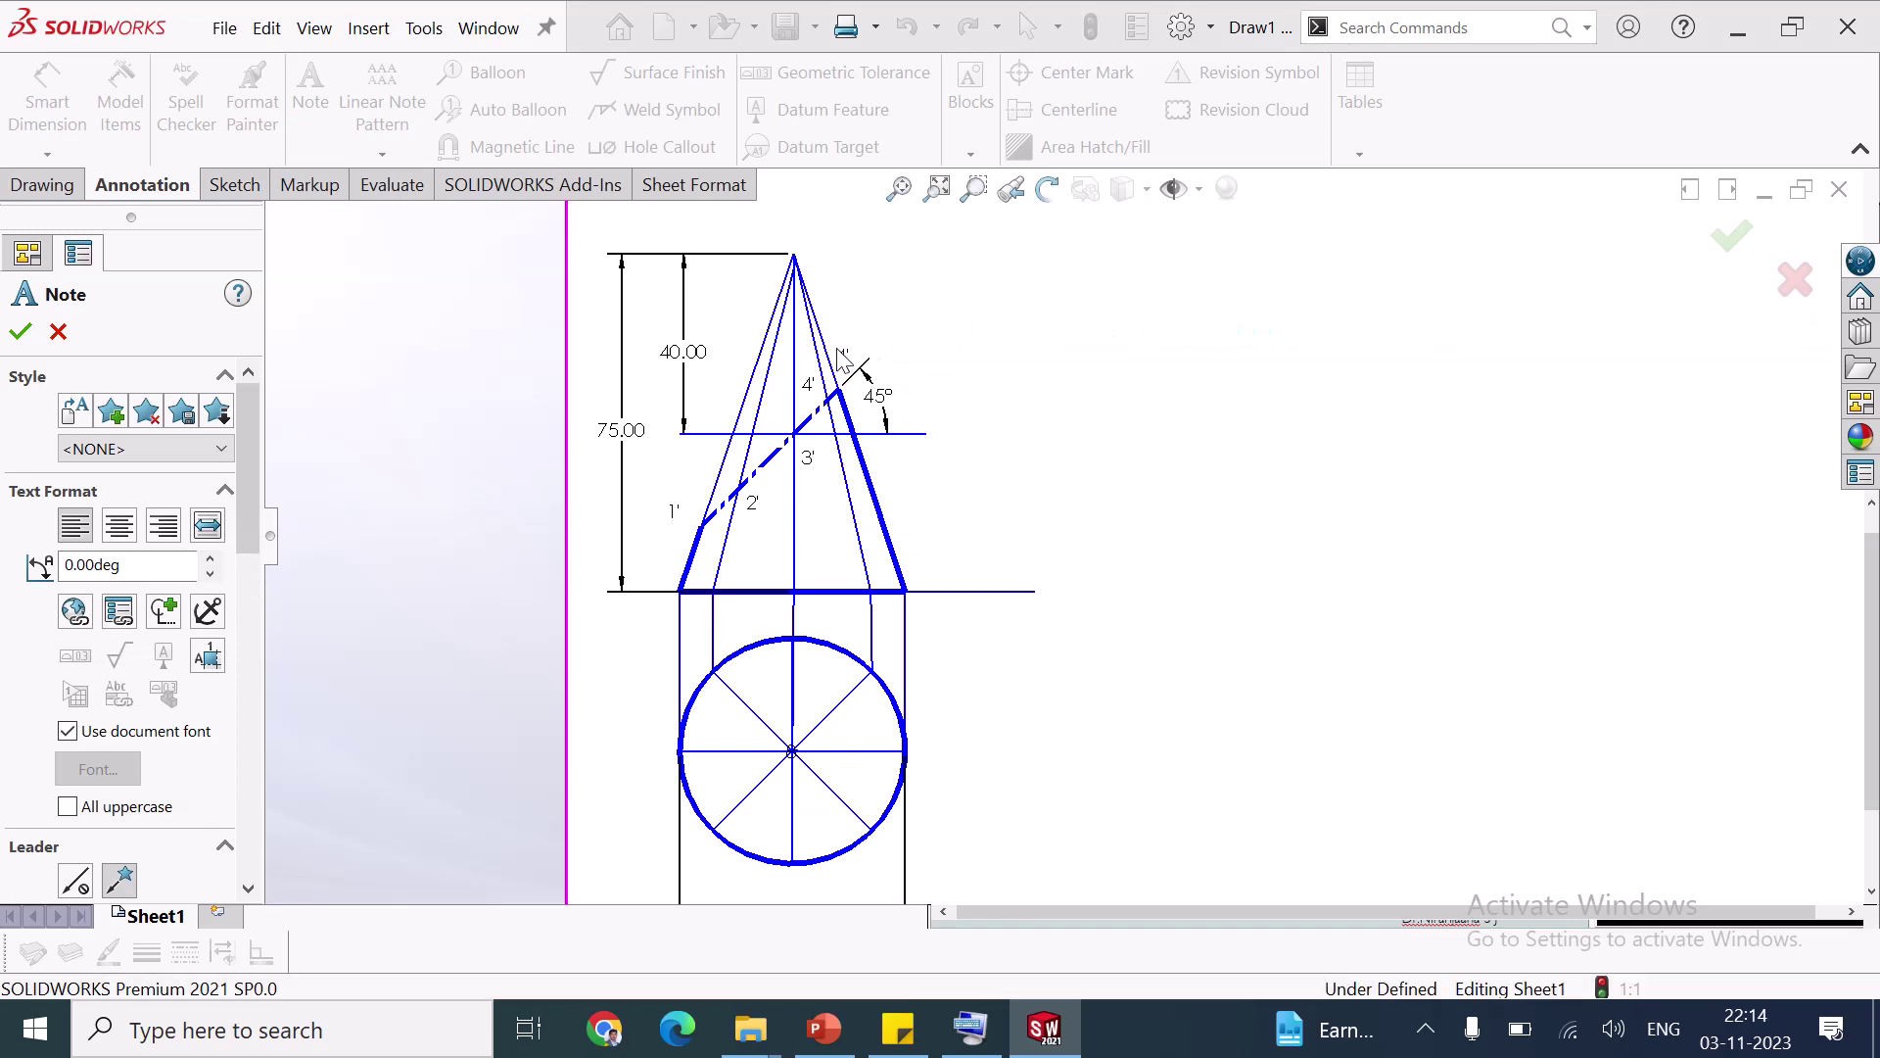
left_click(840, 357)
type("5'")
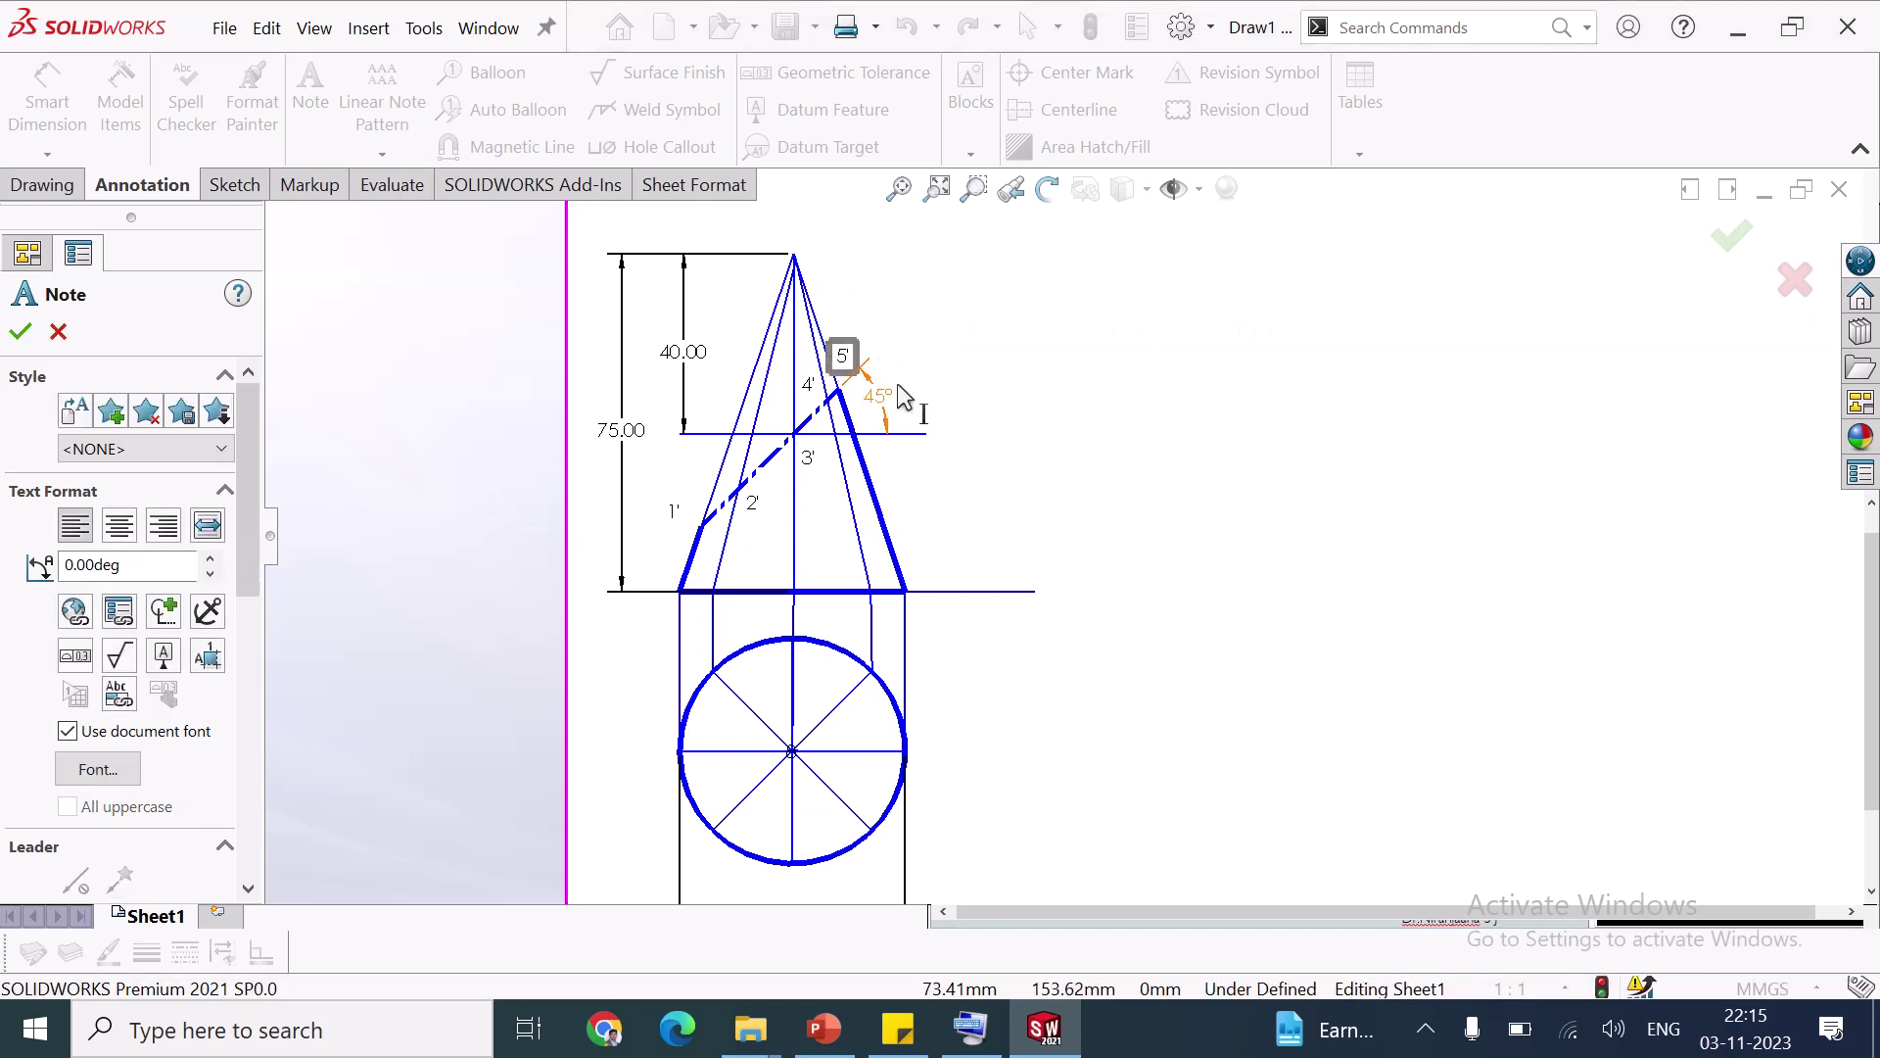
key("Escape")
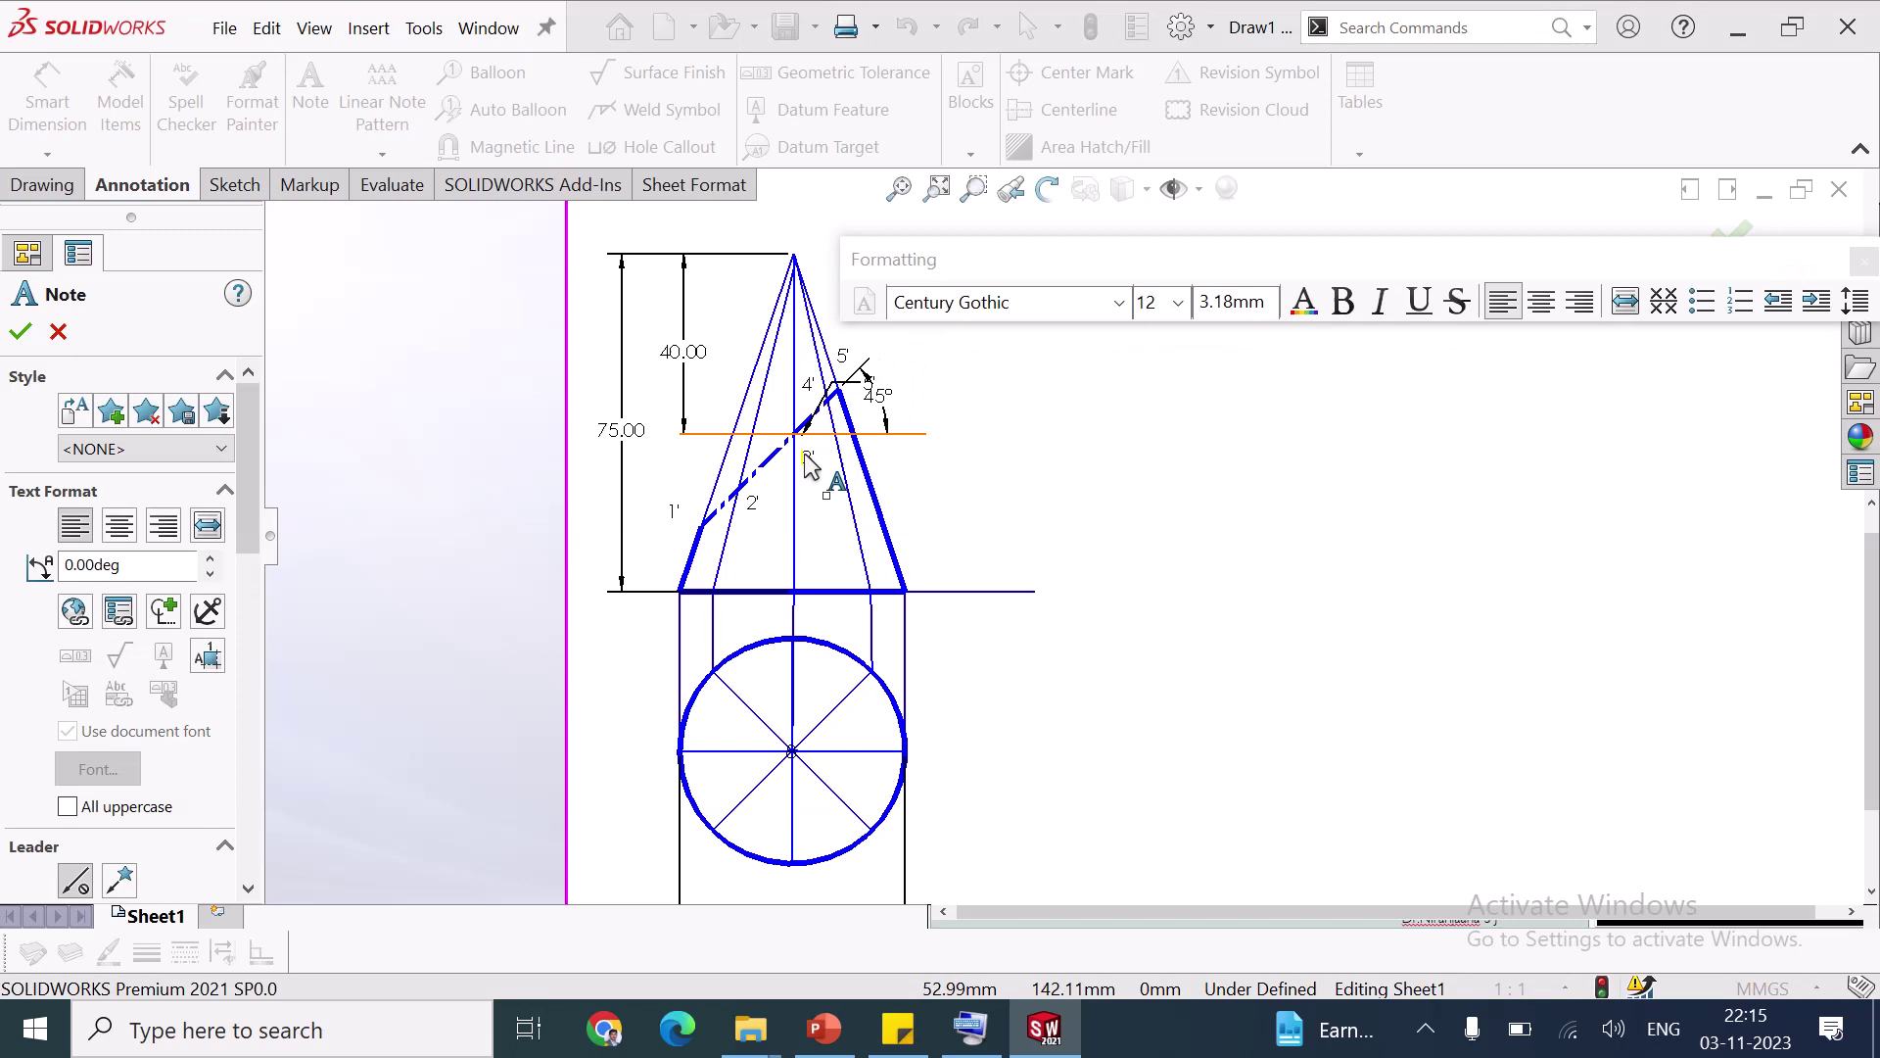
key("Escape")
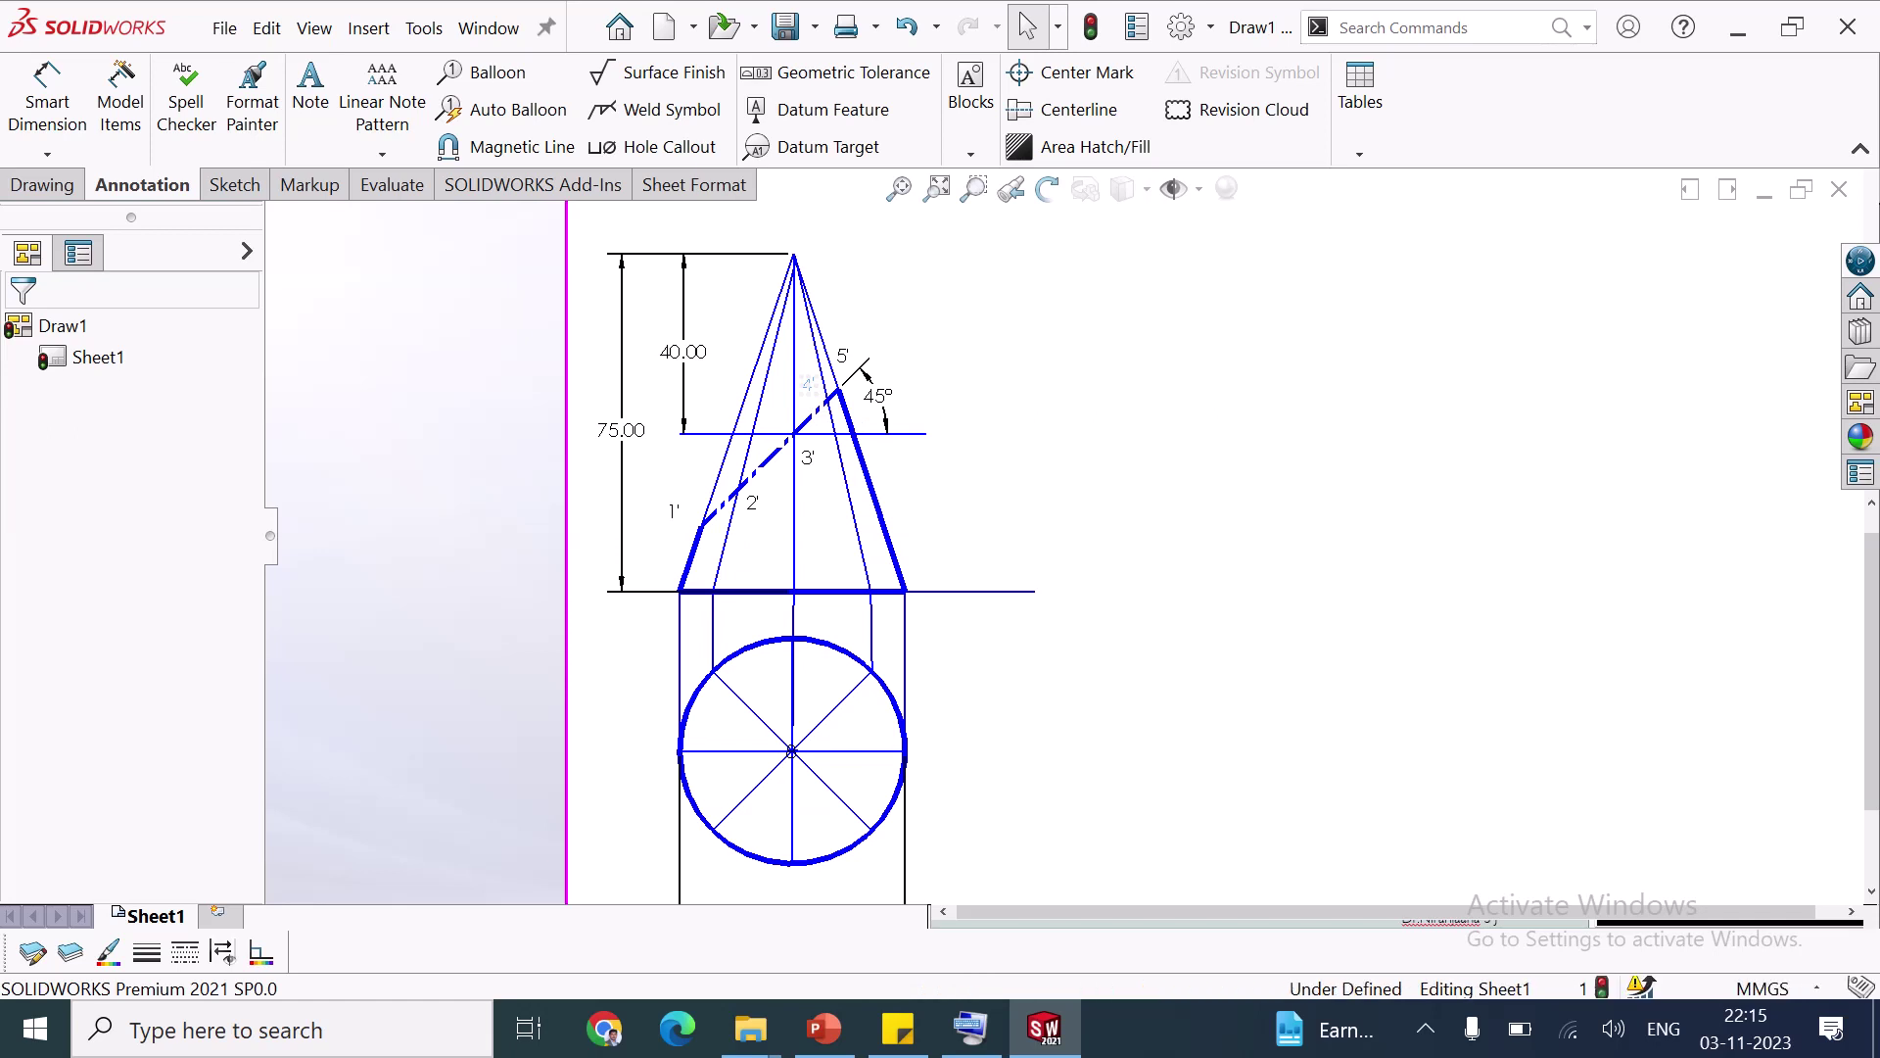
Edit the labels to read 4'(6'), 3'(7') and 2'(8')
left_click(808, 385)
double_click(809, 387)
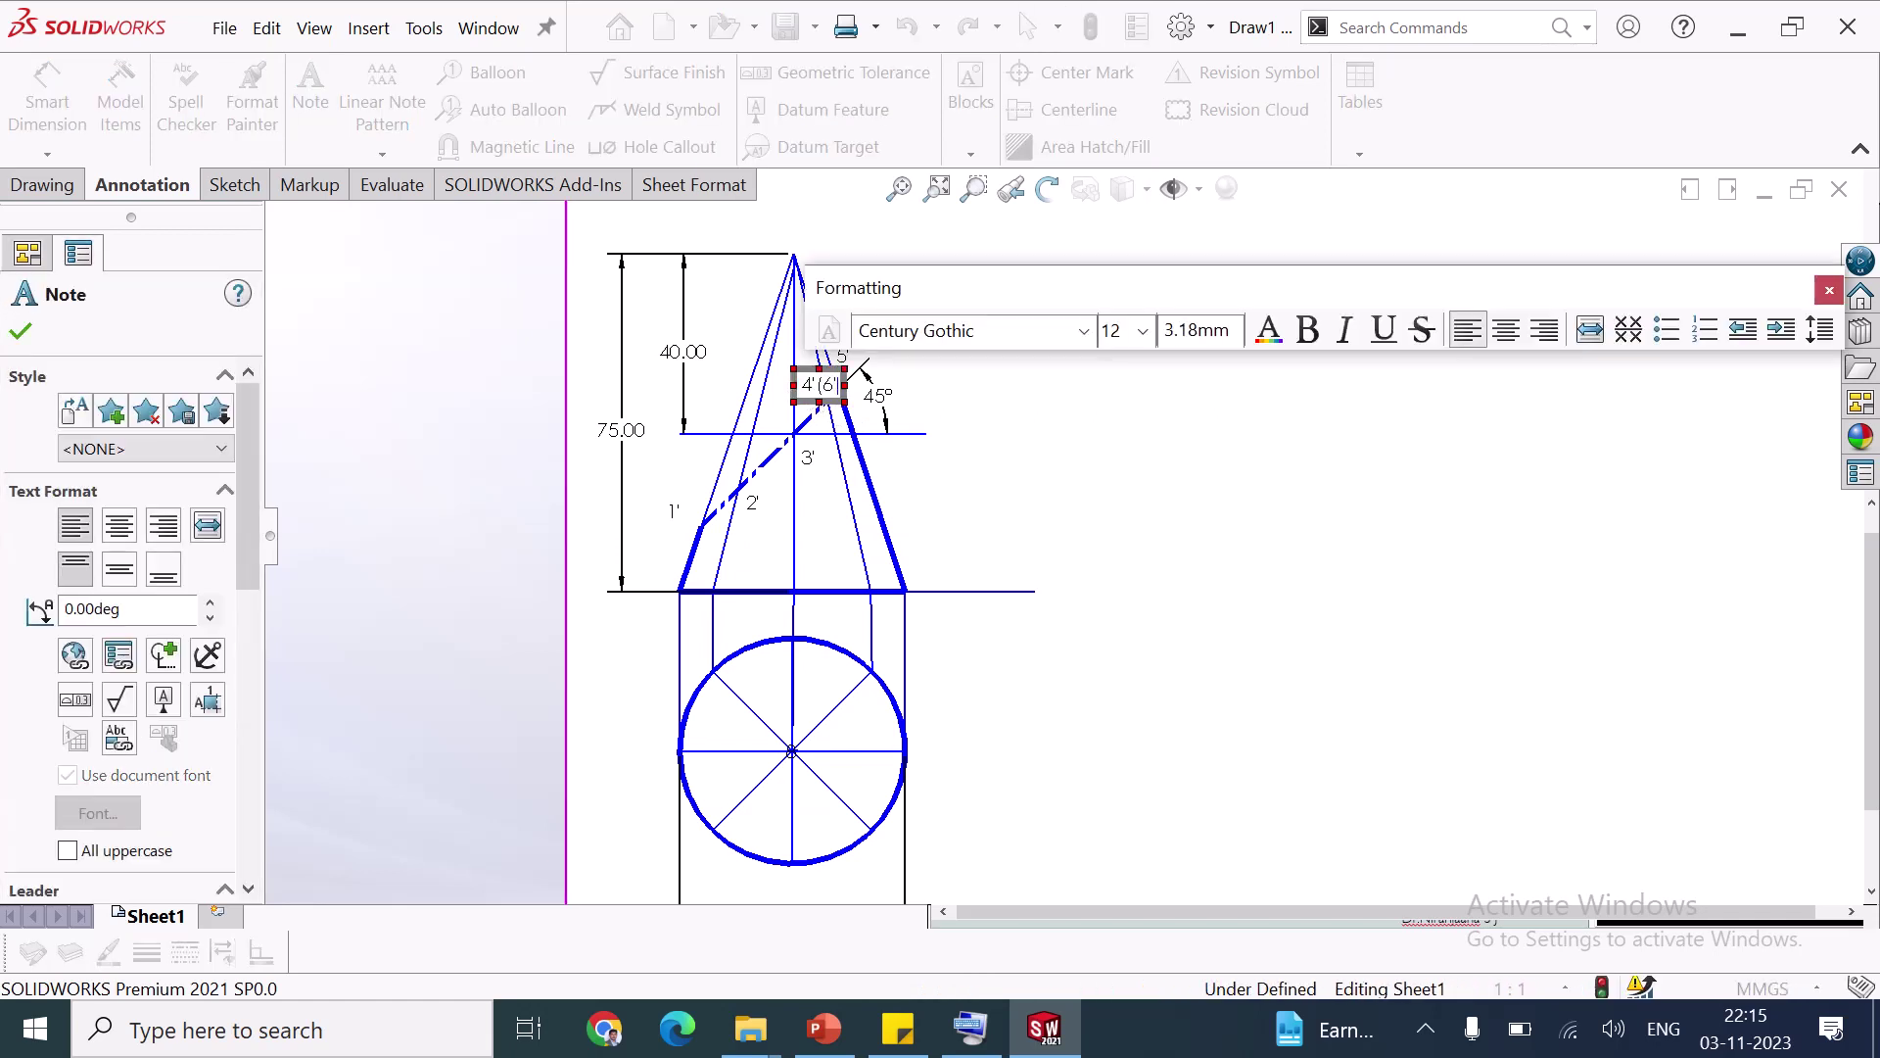
left_click(1007, 449)
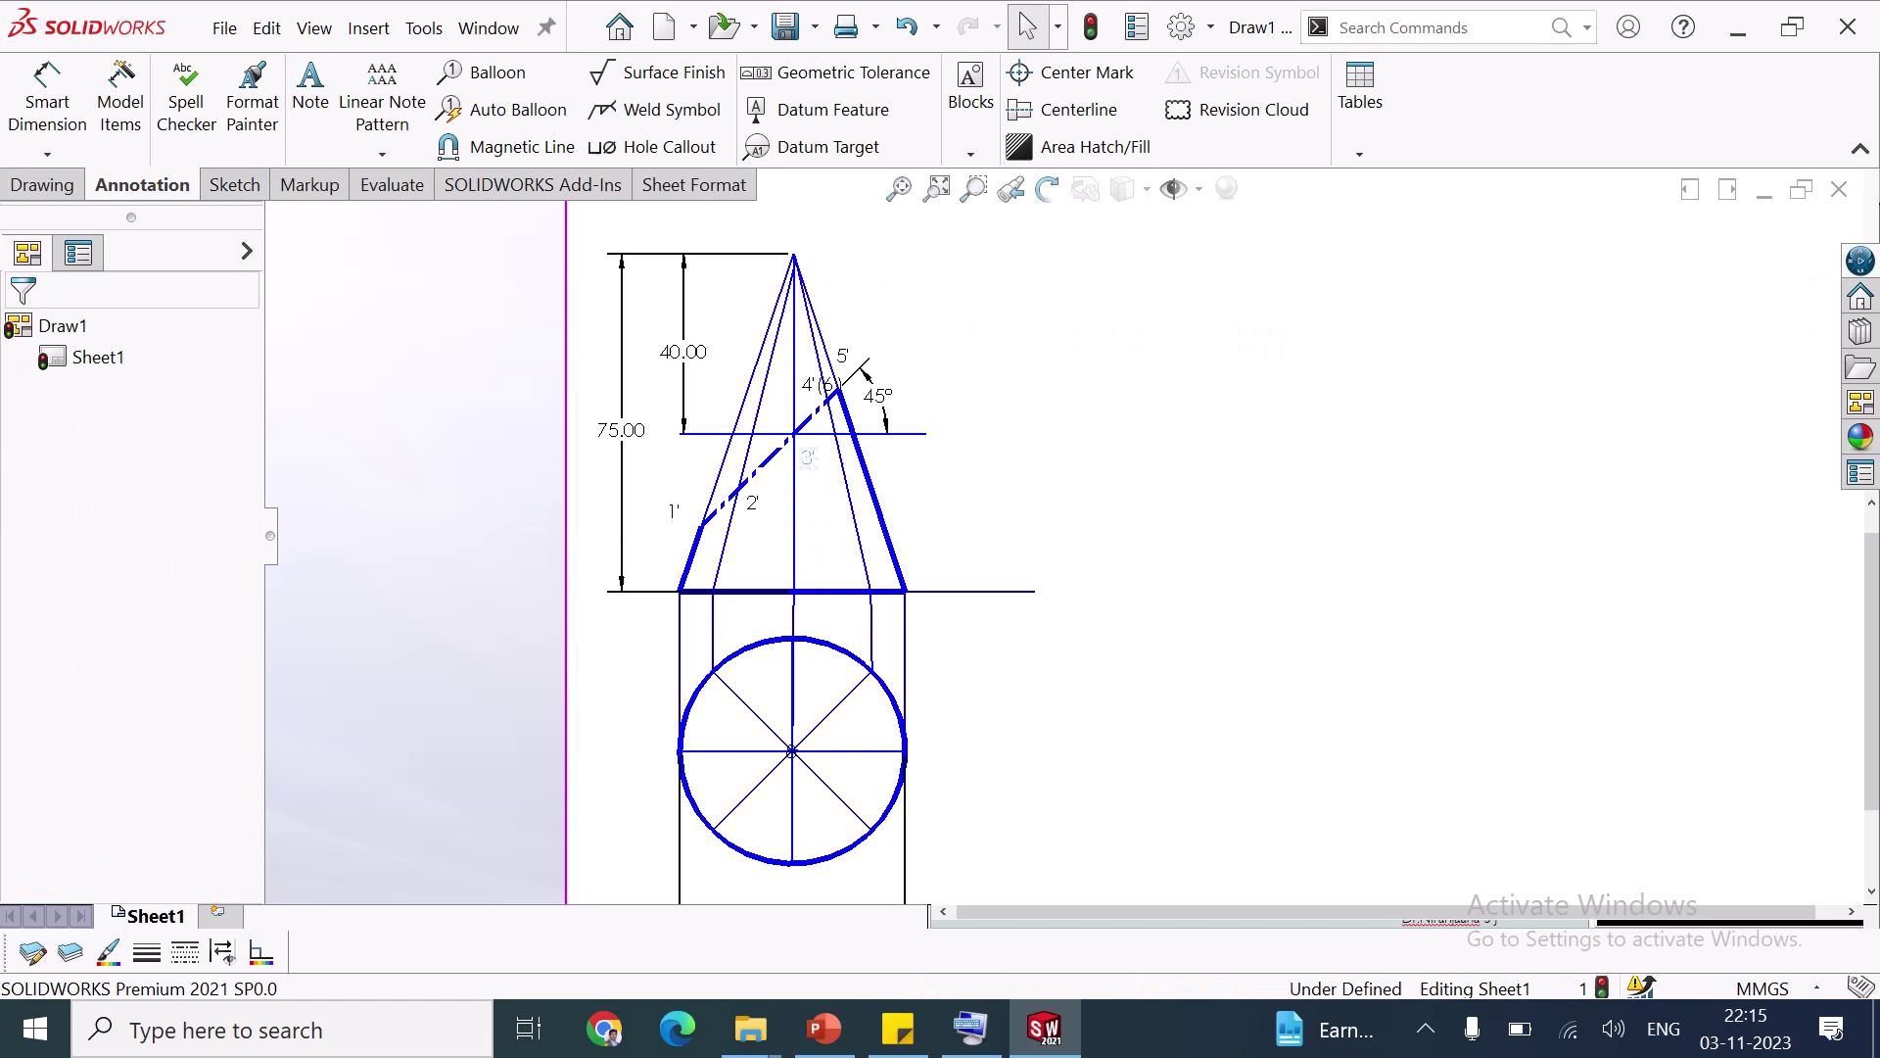
left_click(808, 458)
left_click(808, 459)
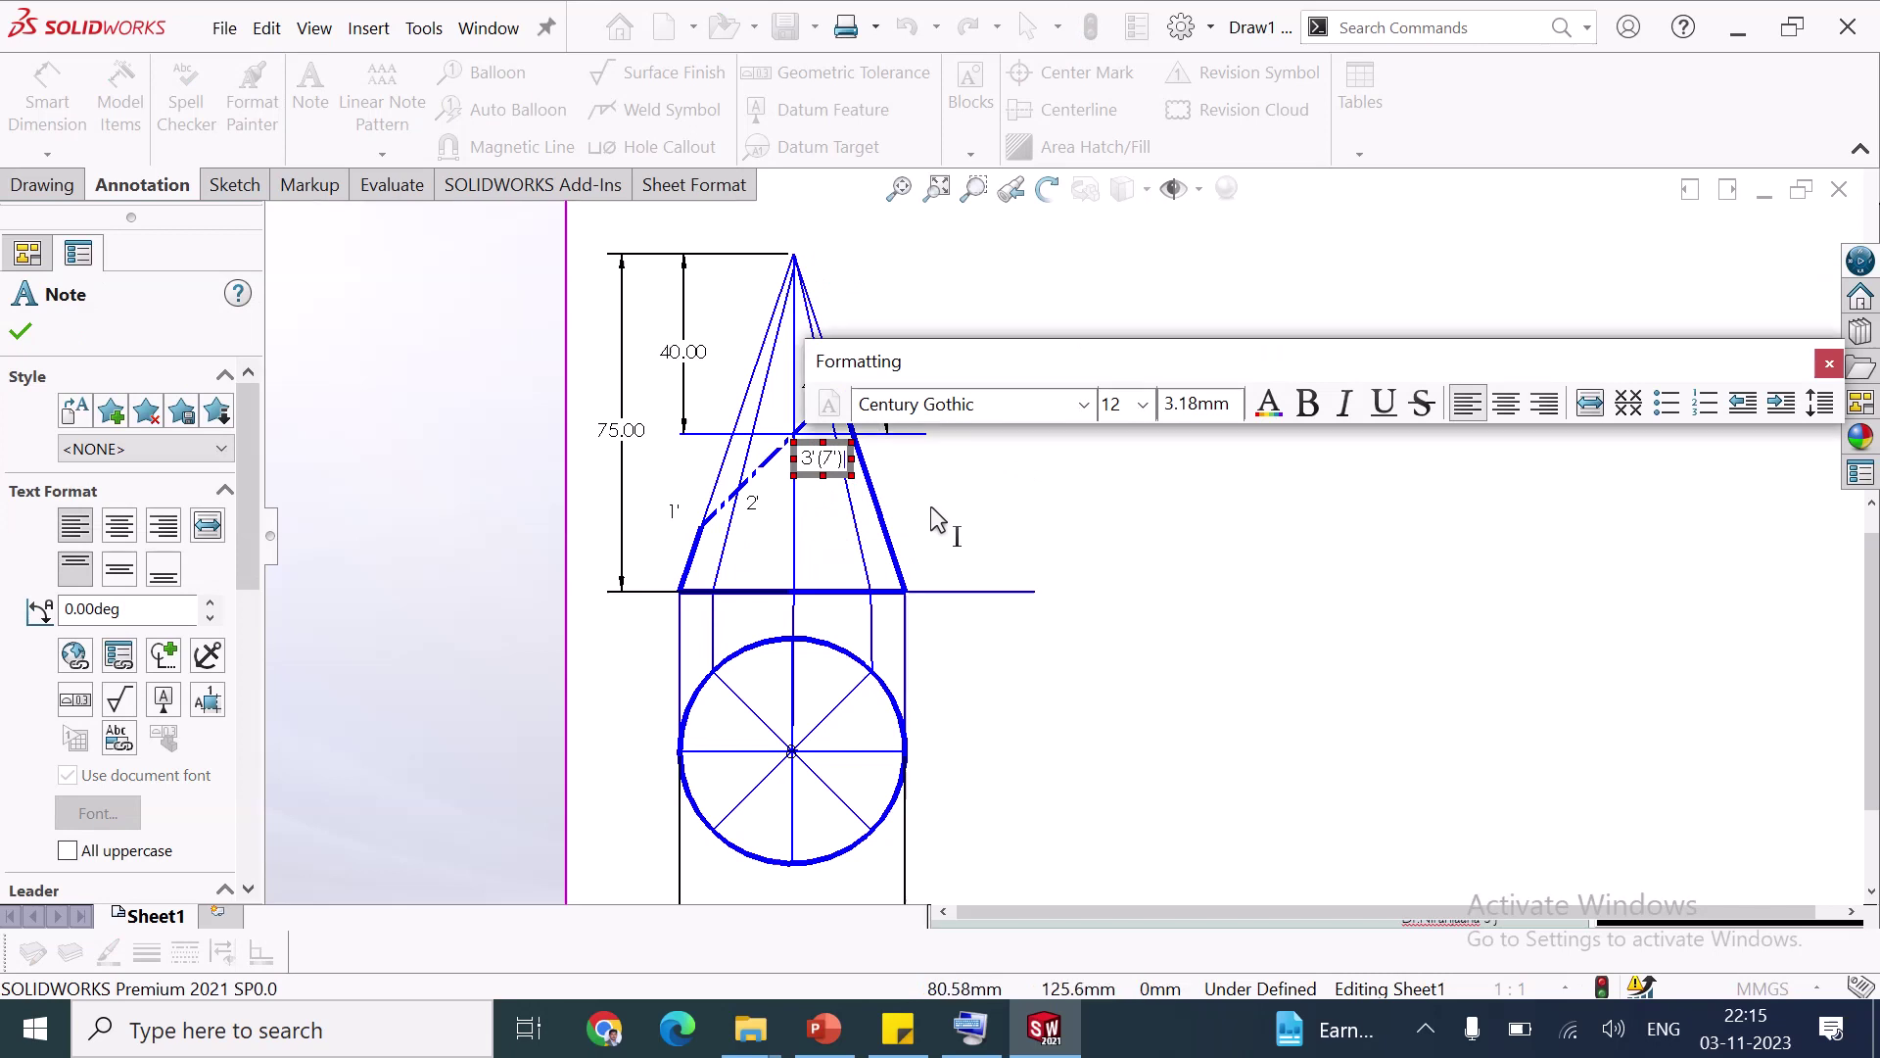
left_click(930, 534)
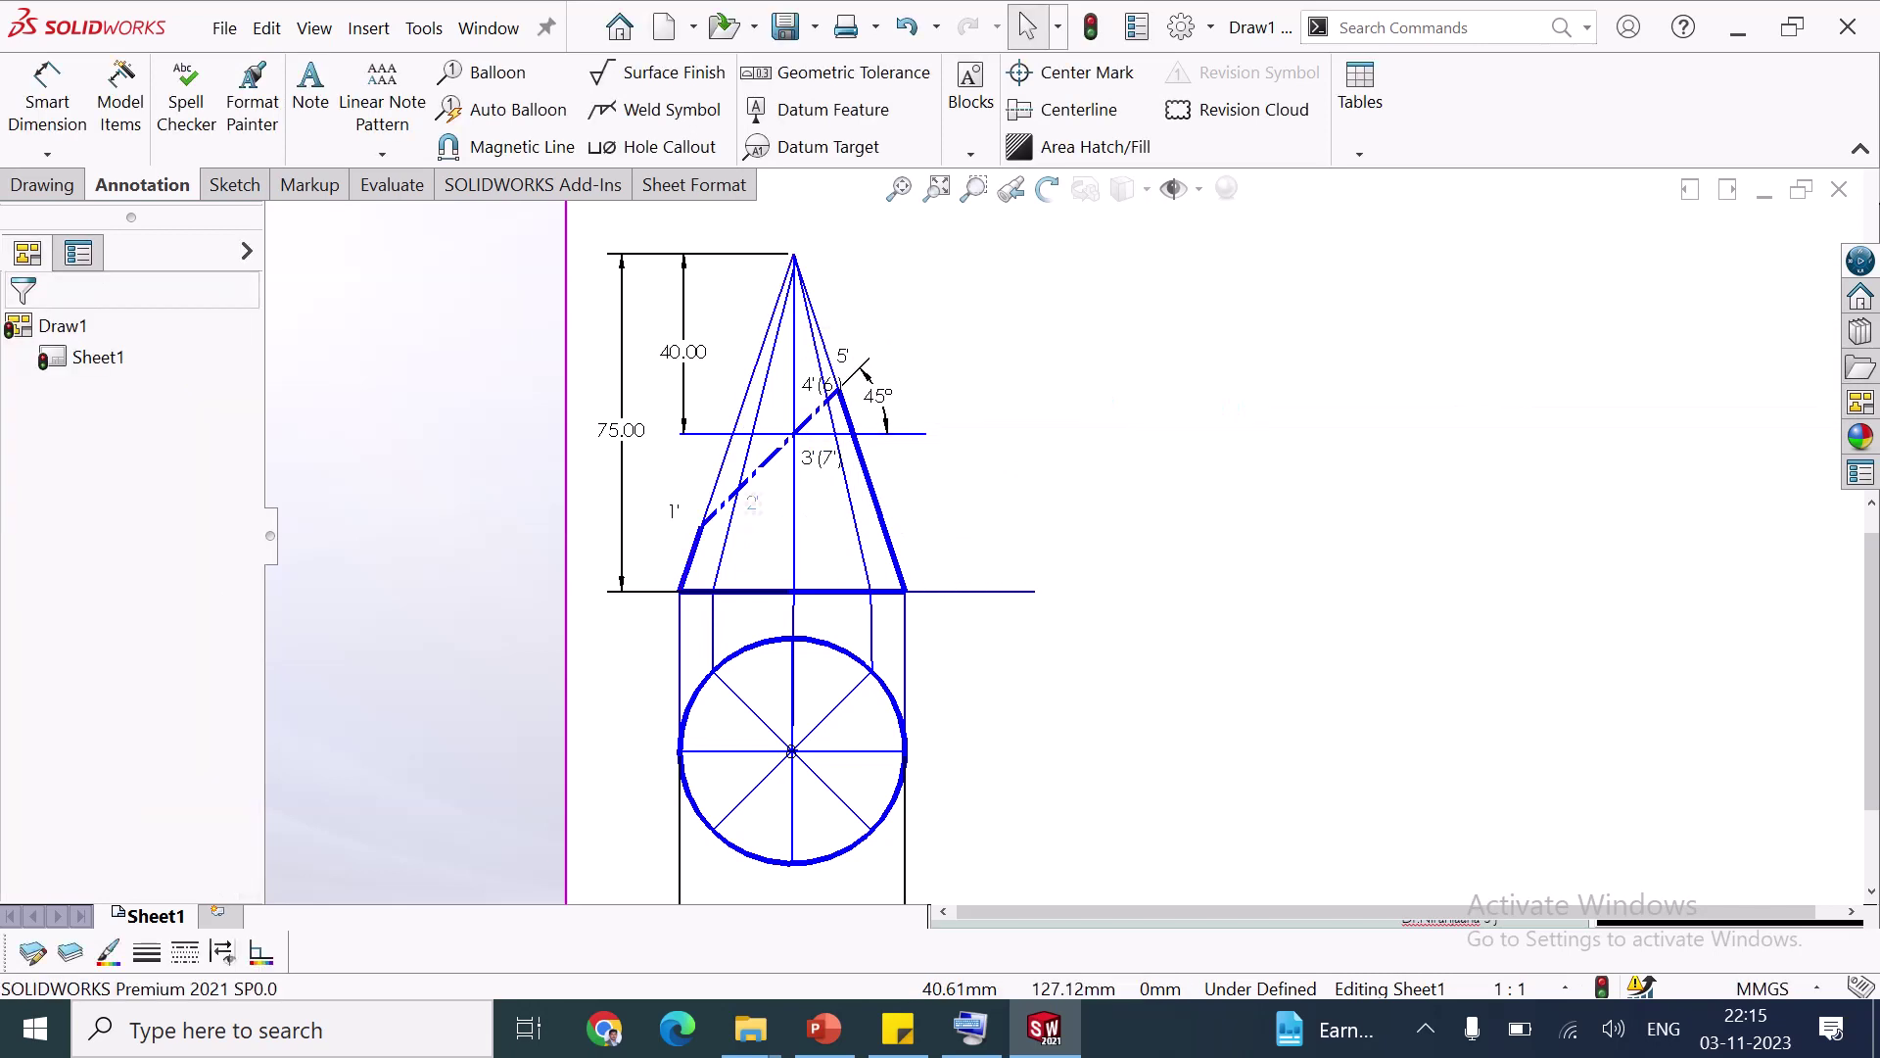
left_click(752, 504)
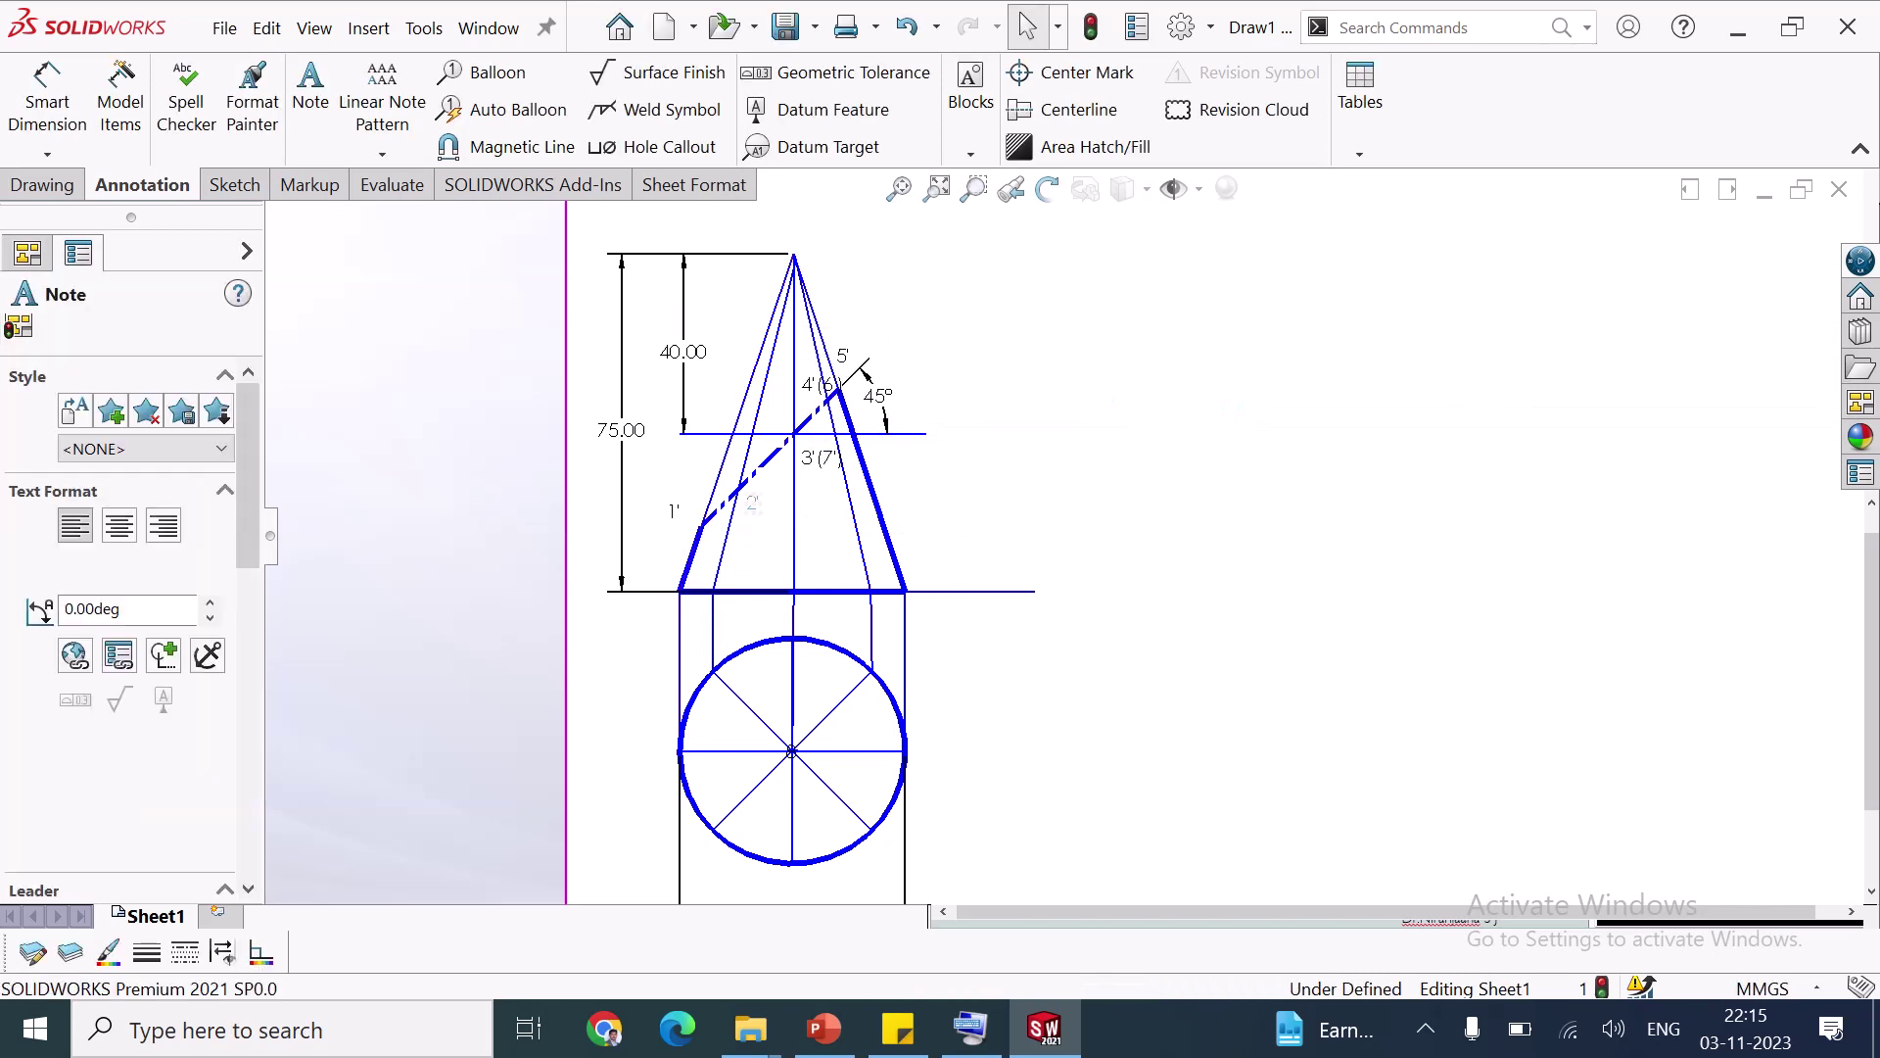
left_click(752, 503)
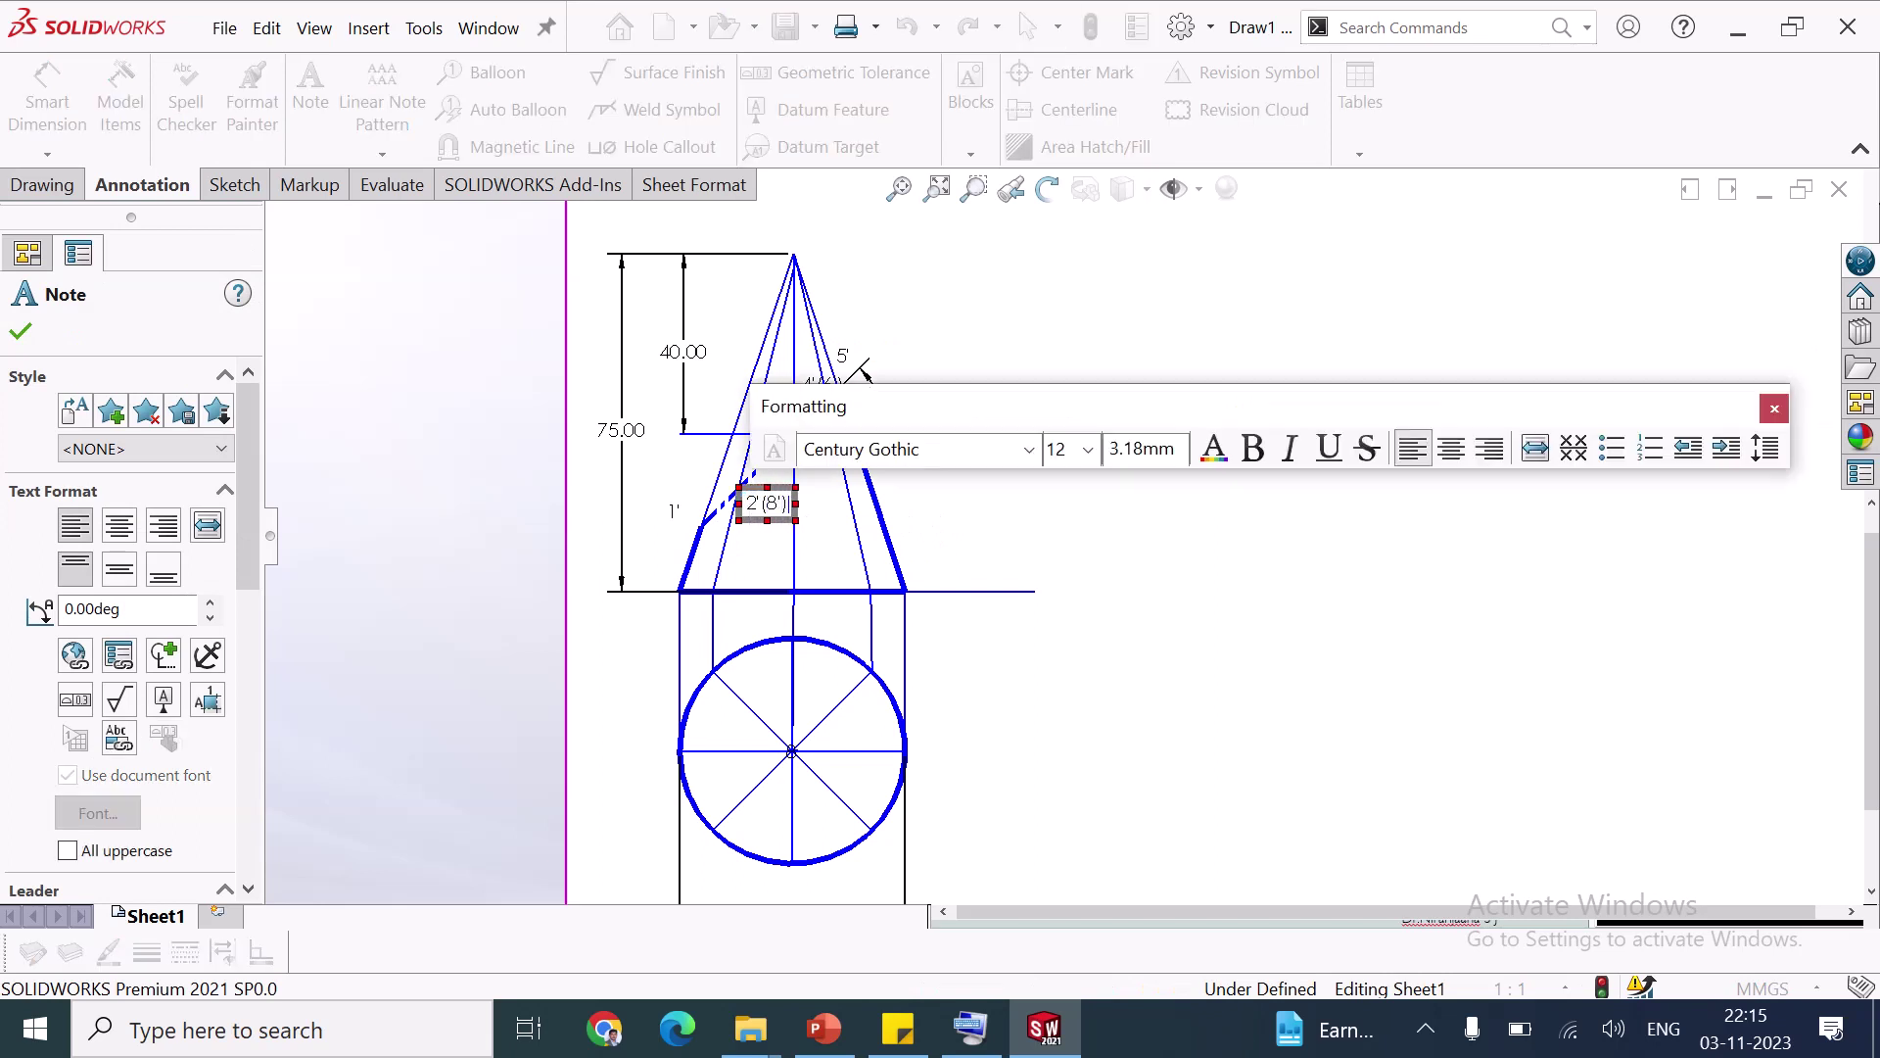
left_click(979, 546)
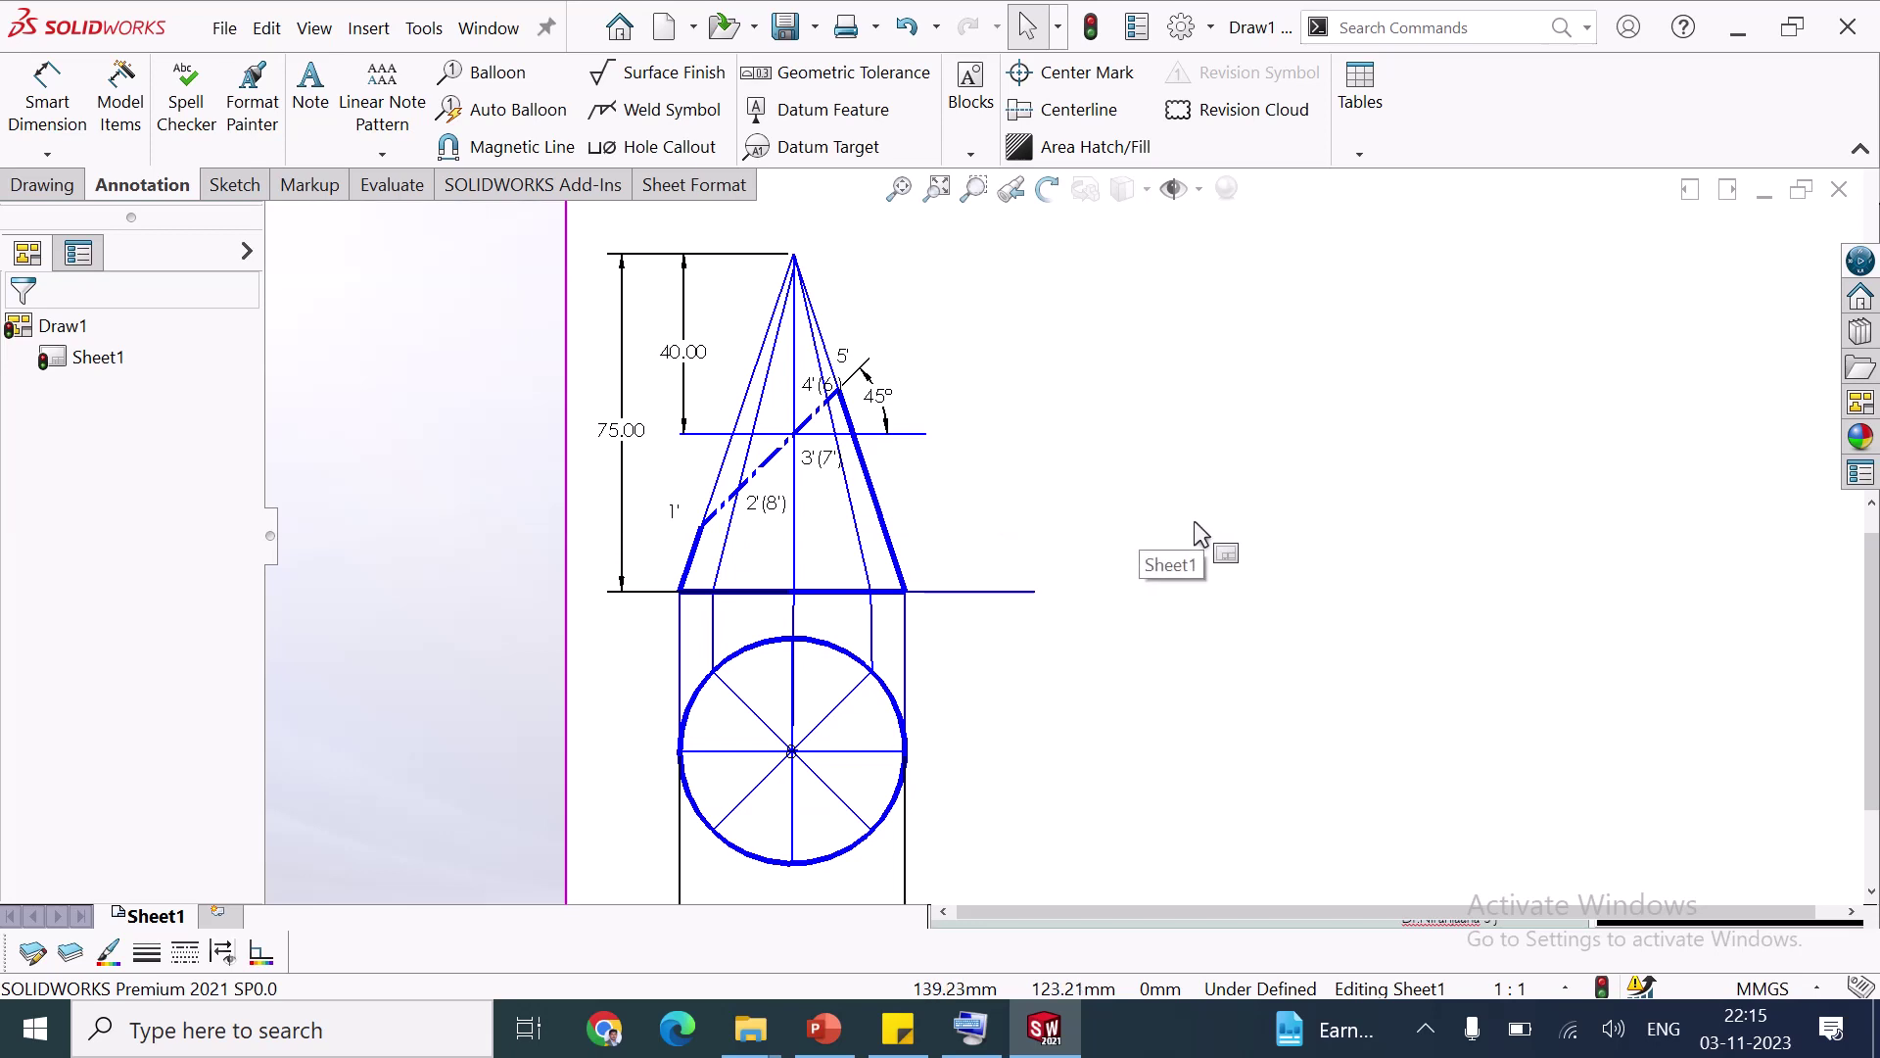
Place a note reading (r/l)*360 just right of the cone's front view
left_click(233, 185)
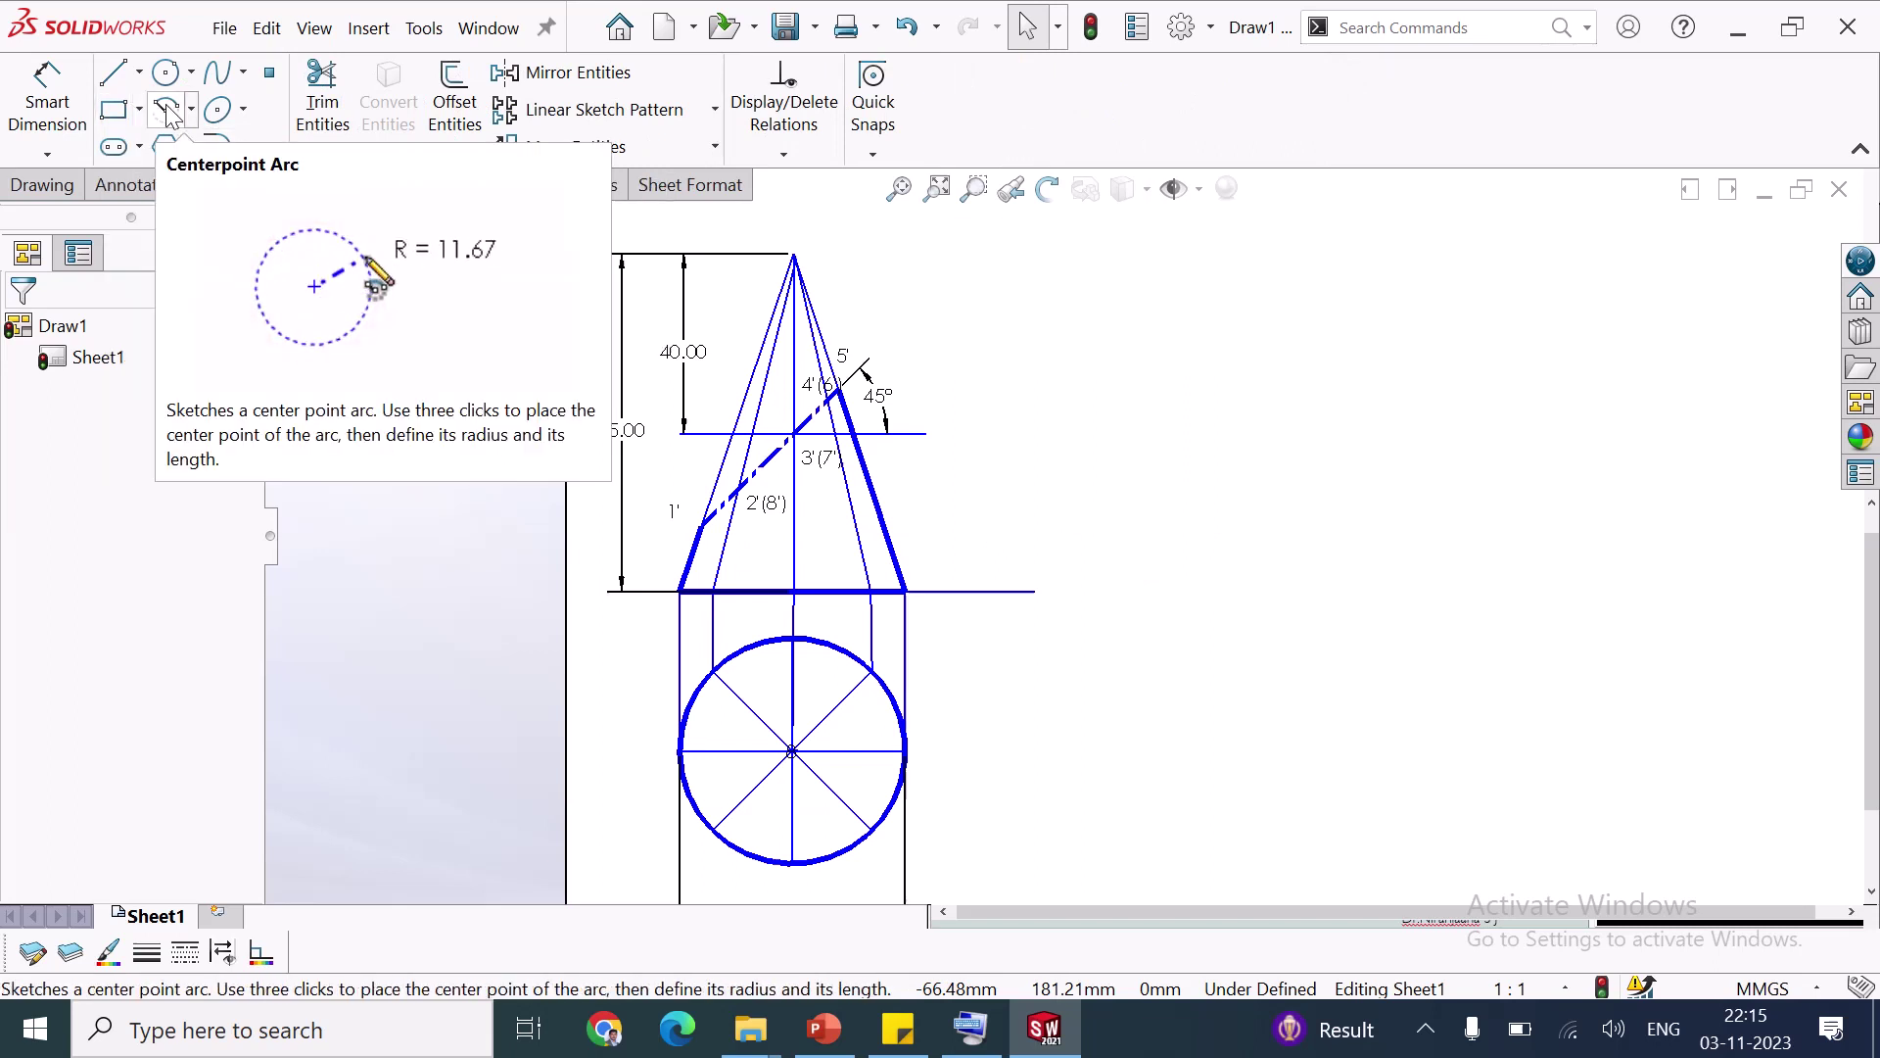
left_click(142, 186)
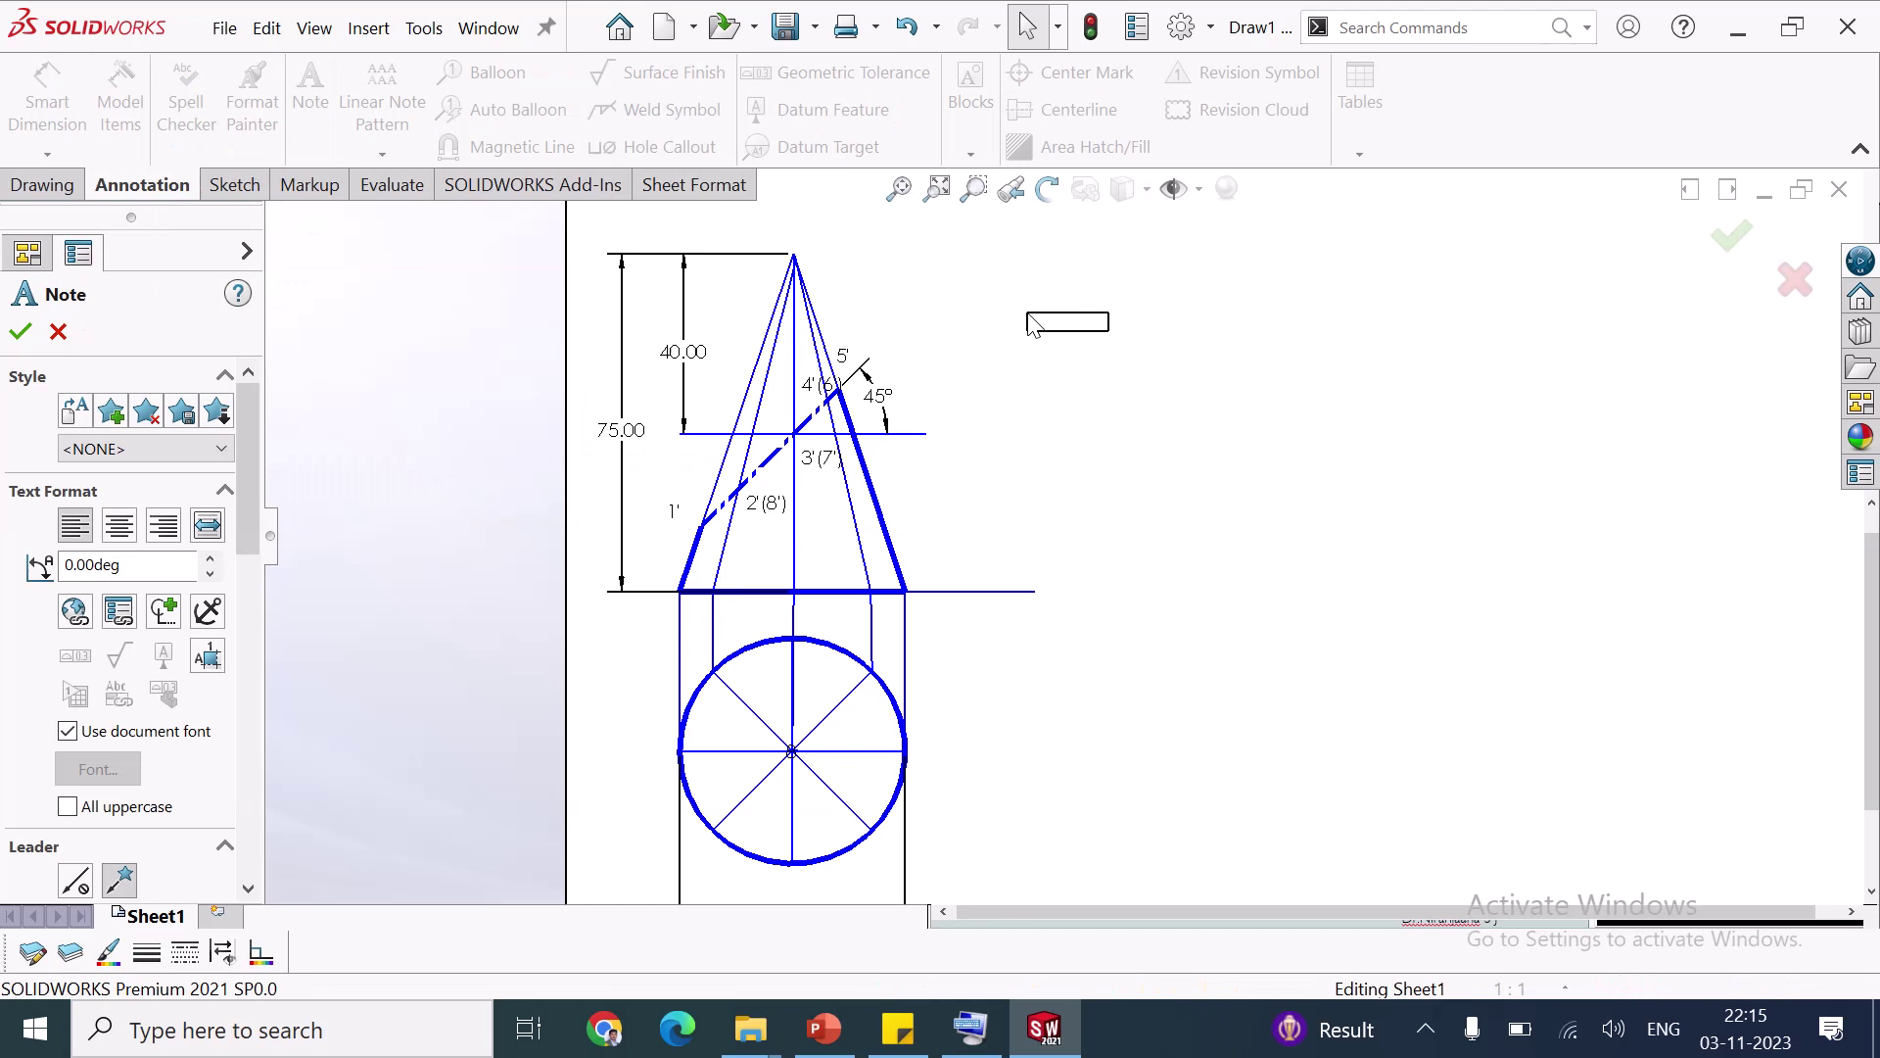
left_click(1028, 323)
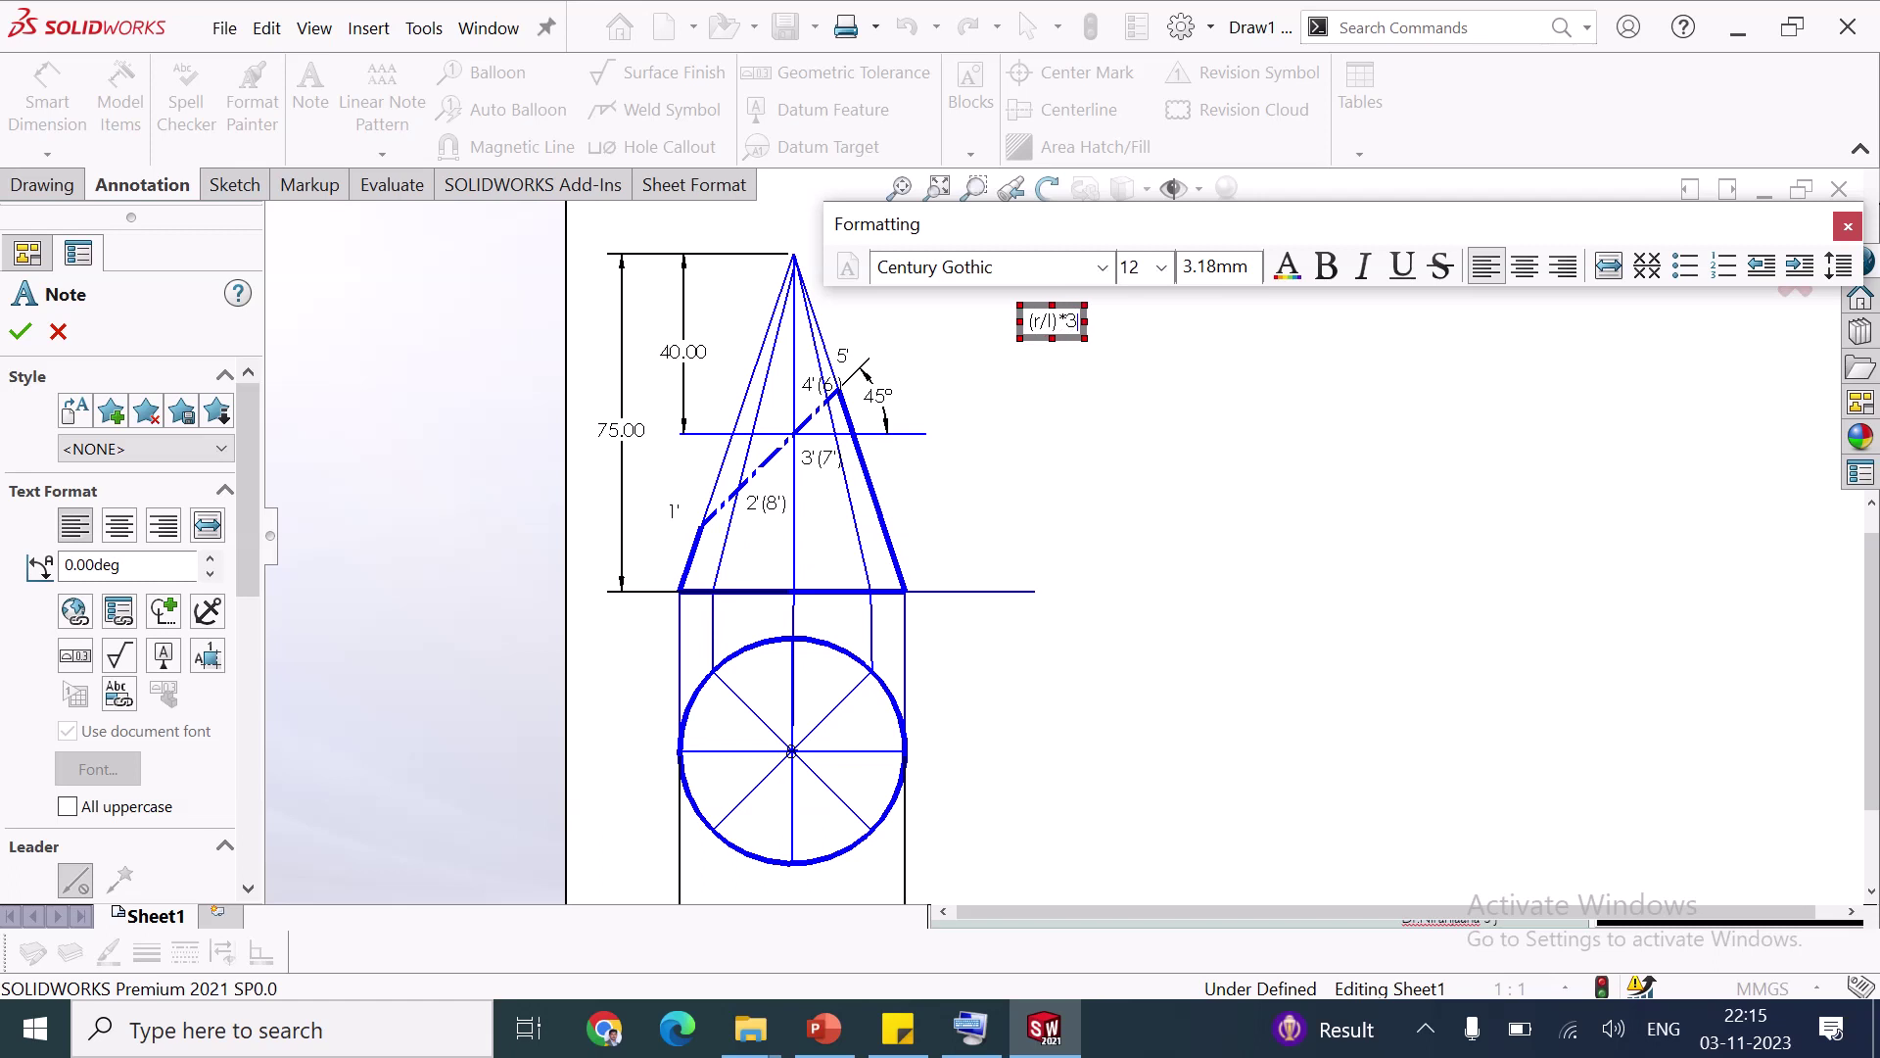
left_click(1071, 394)
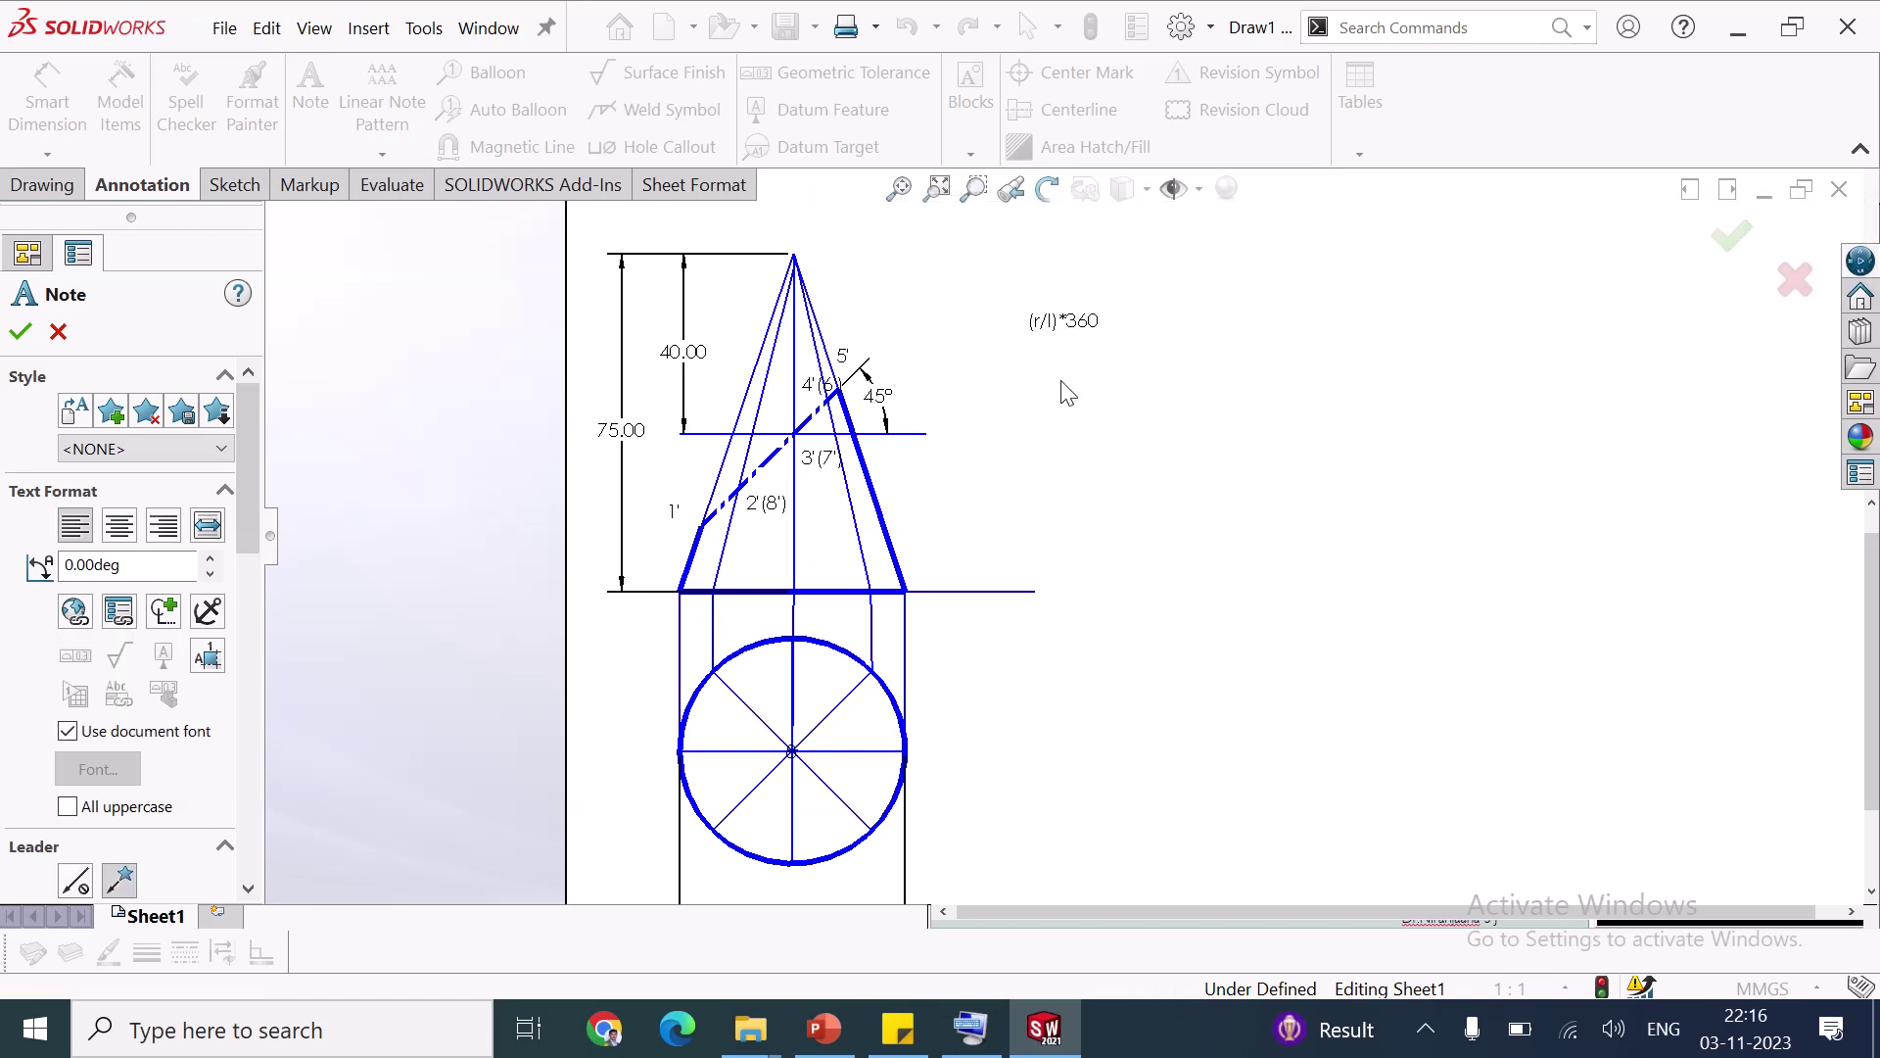
key("Escape")
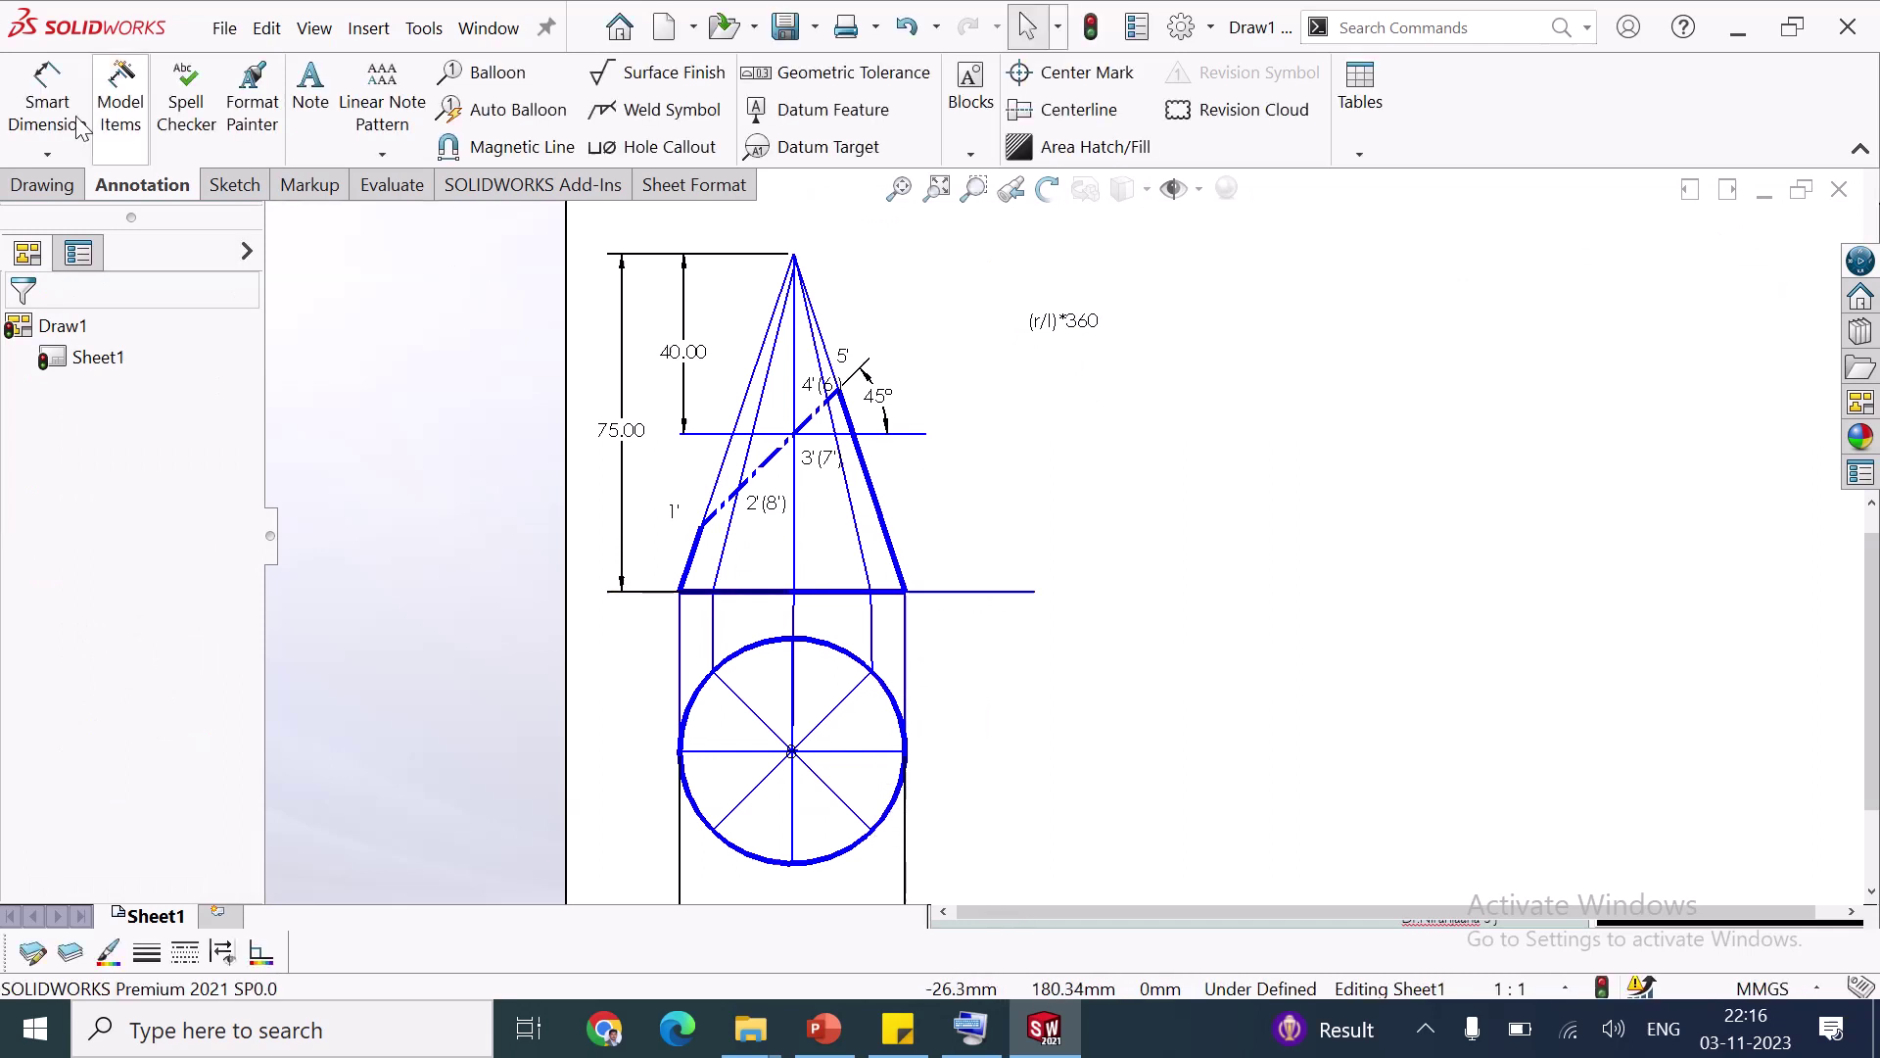
Add an aligned 78.97 dimension along the cone's right slant edge, apex to base corner
left_click(231, 185)
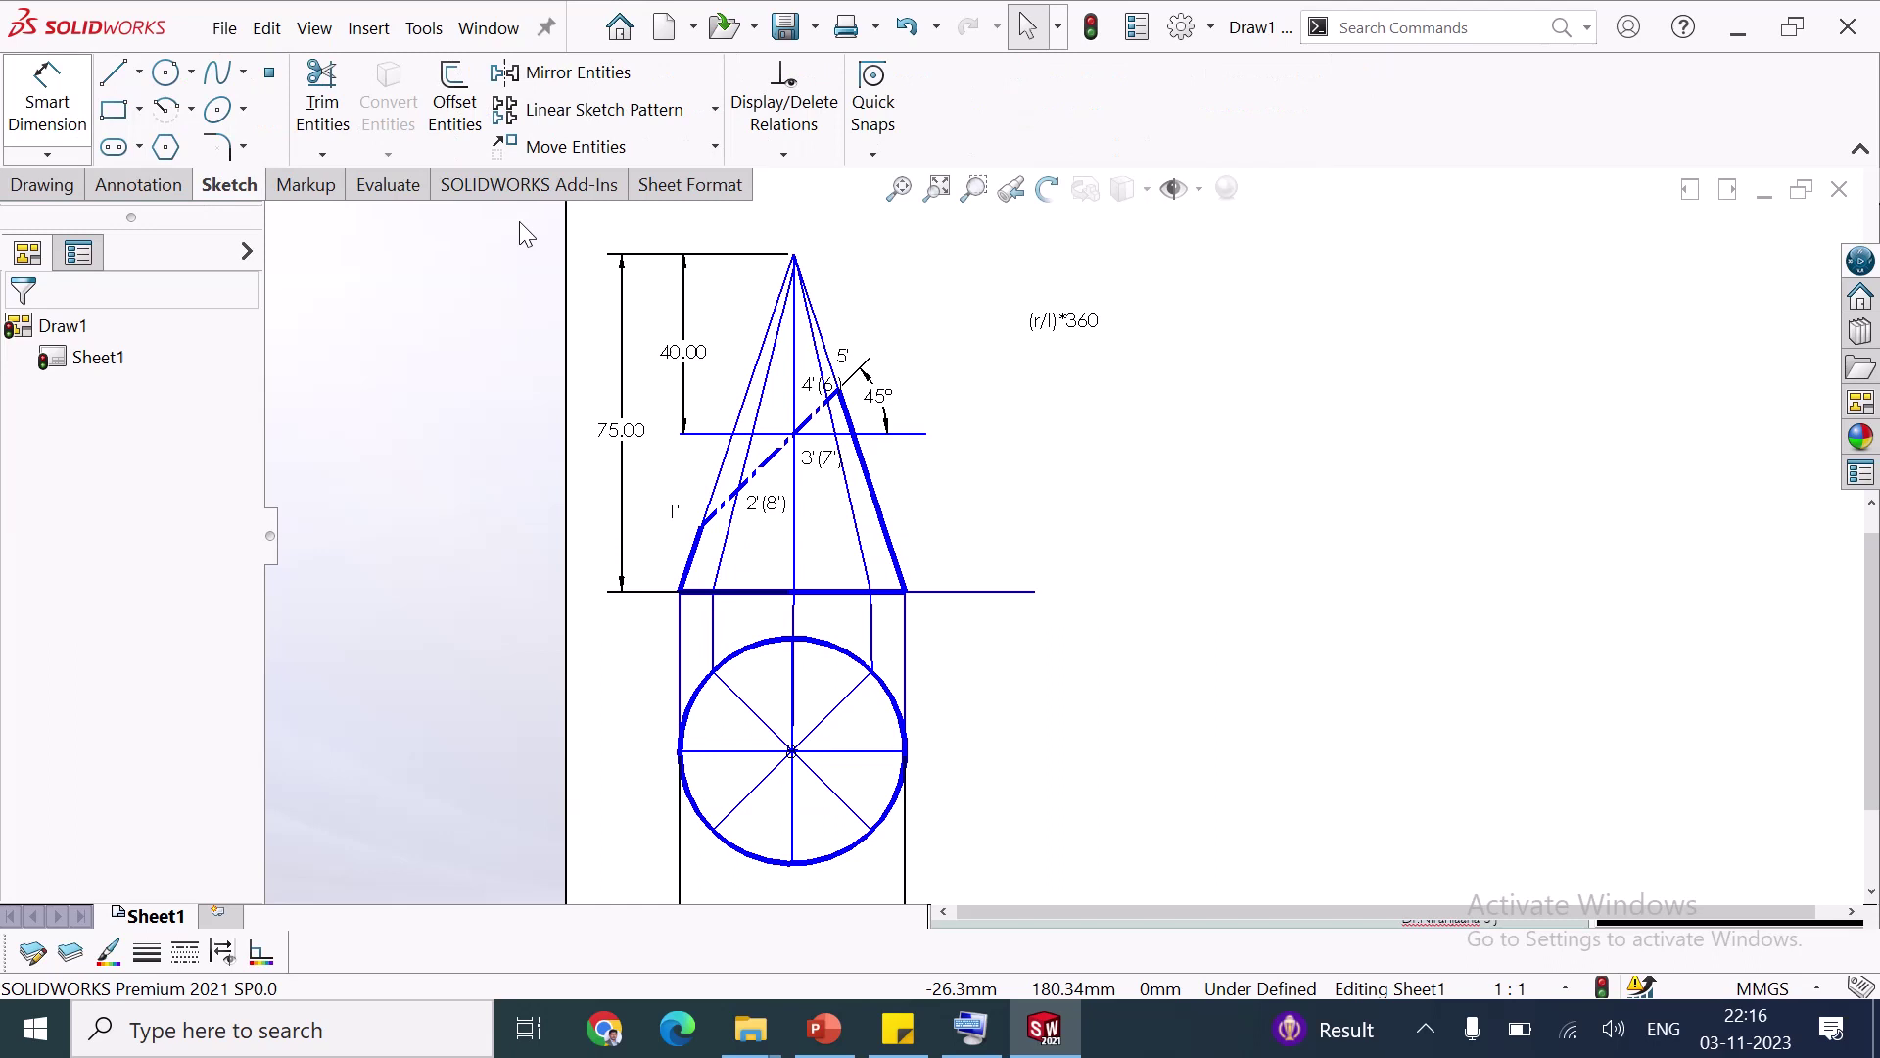
key("d")
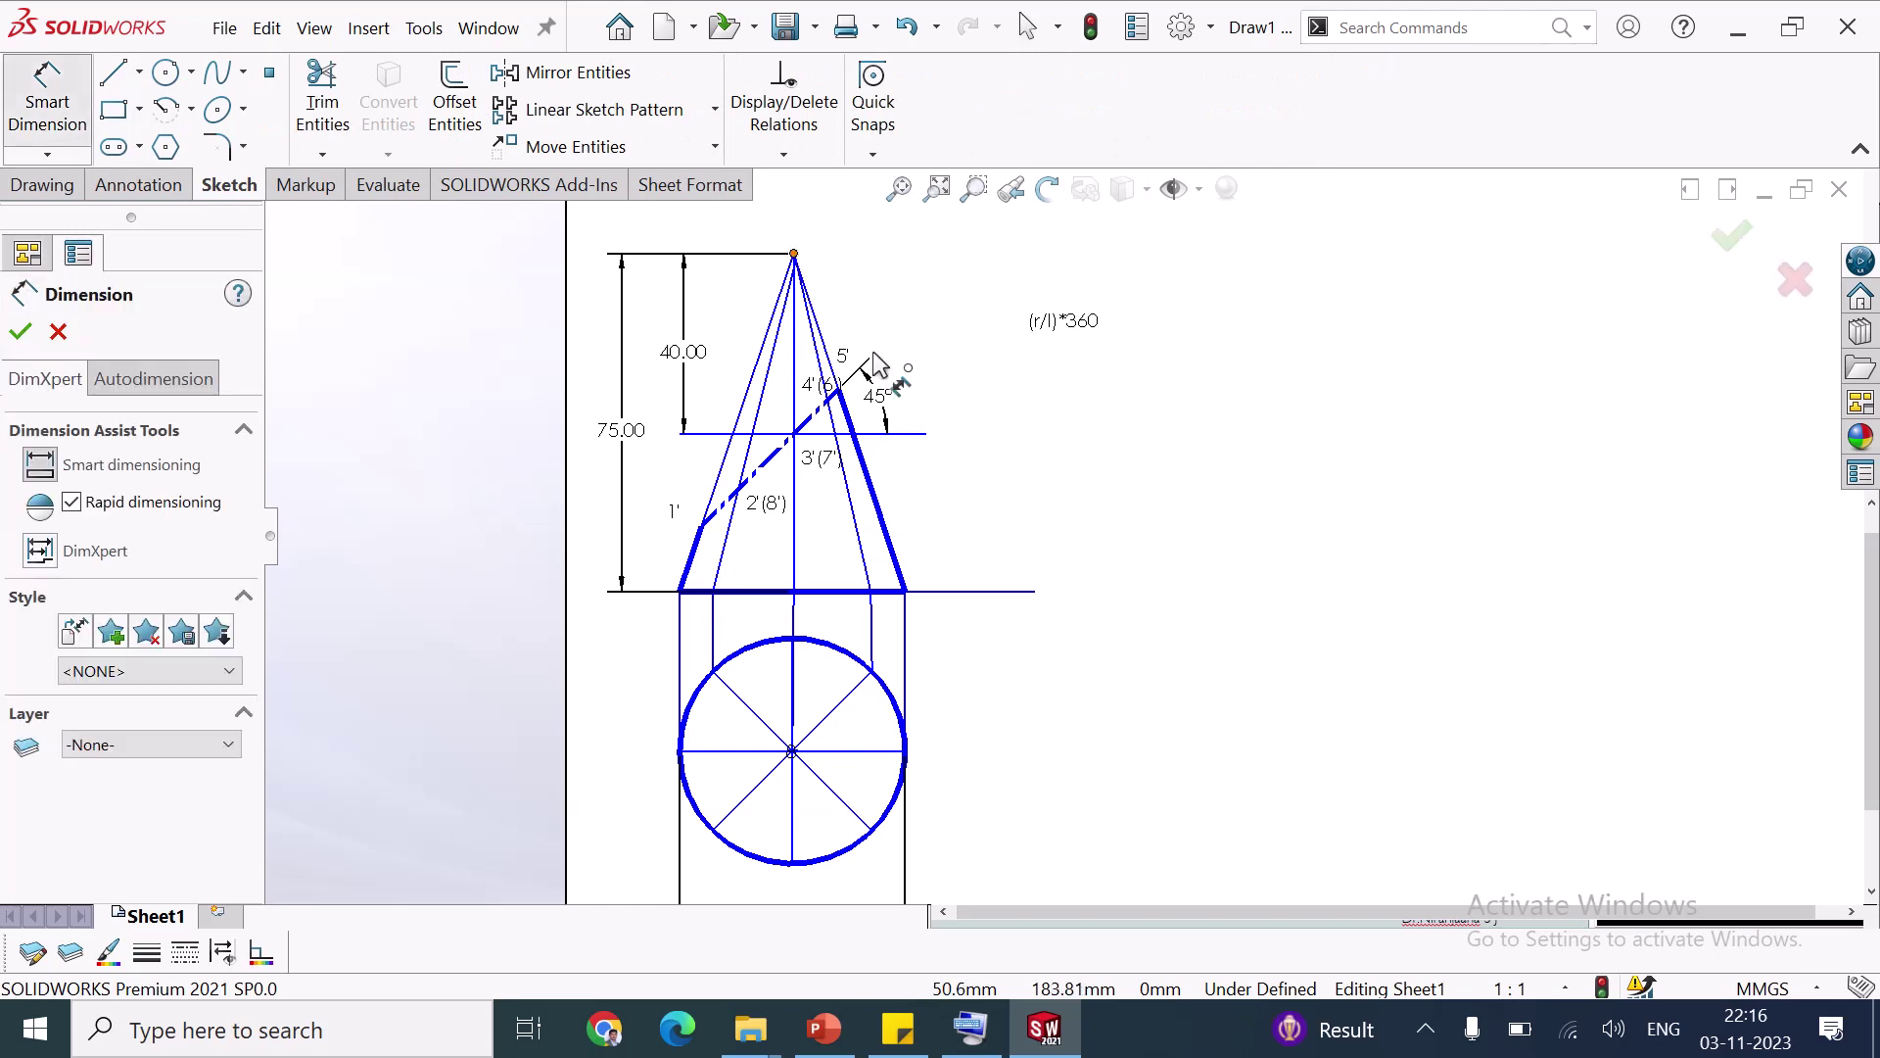
left_click(906, 592)
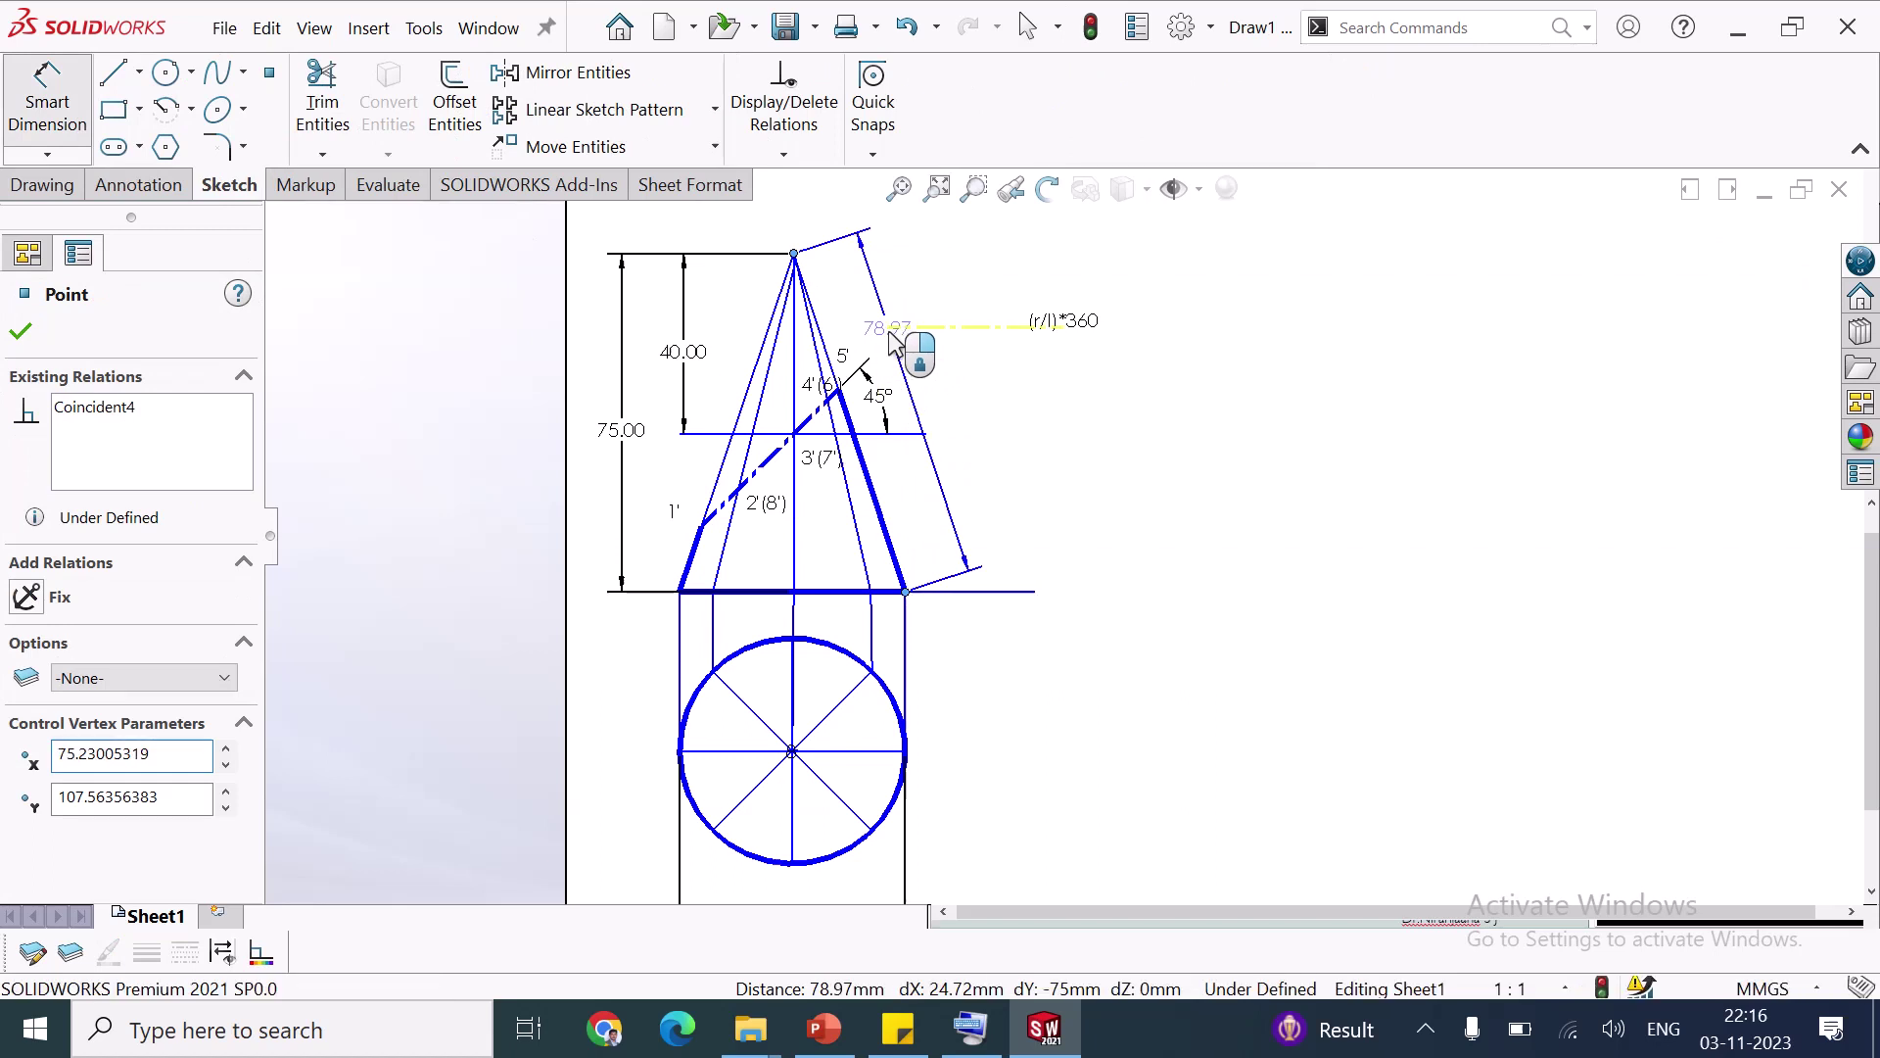
left_click(889, 333)
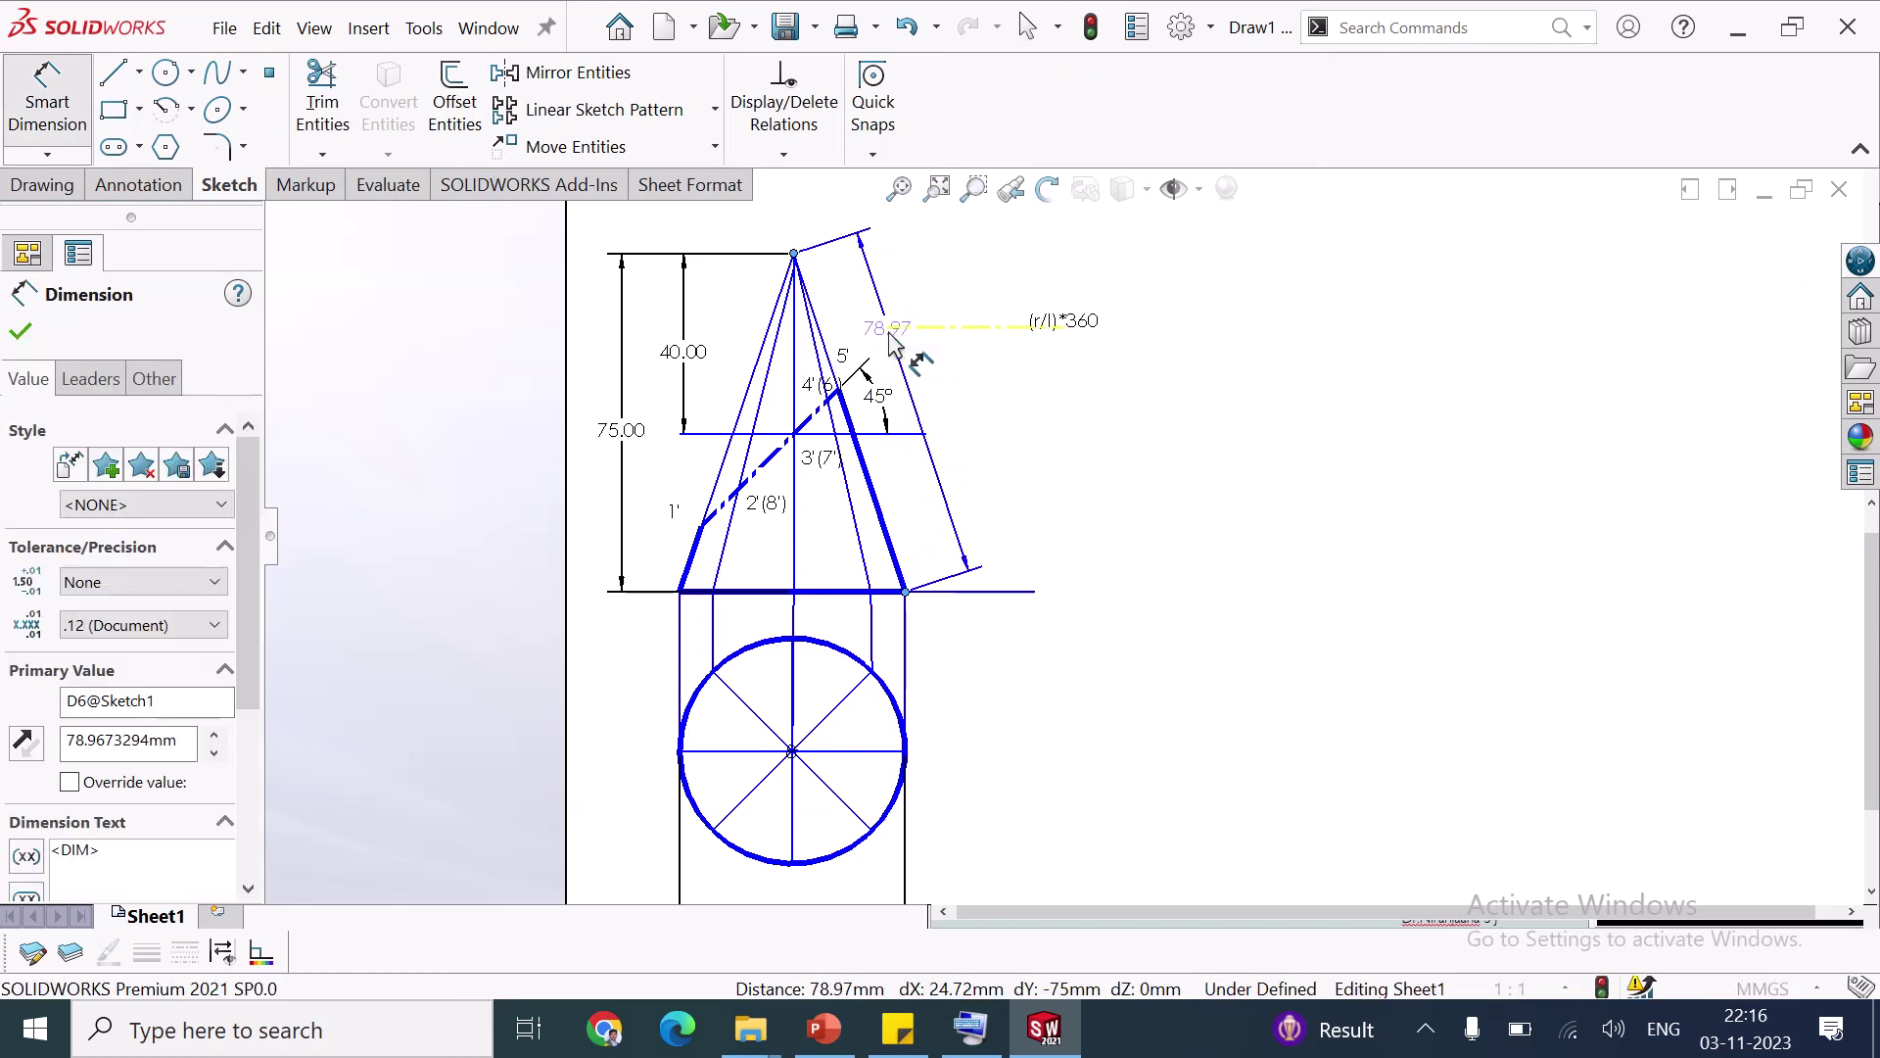
left_click(768, 290)
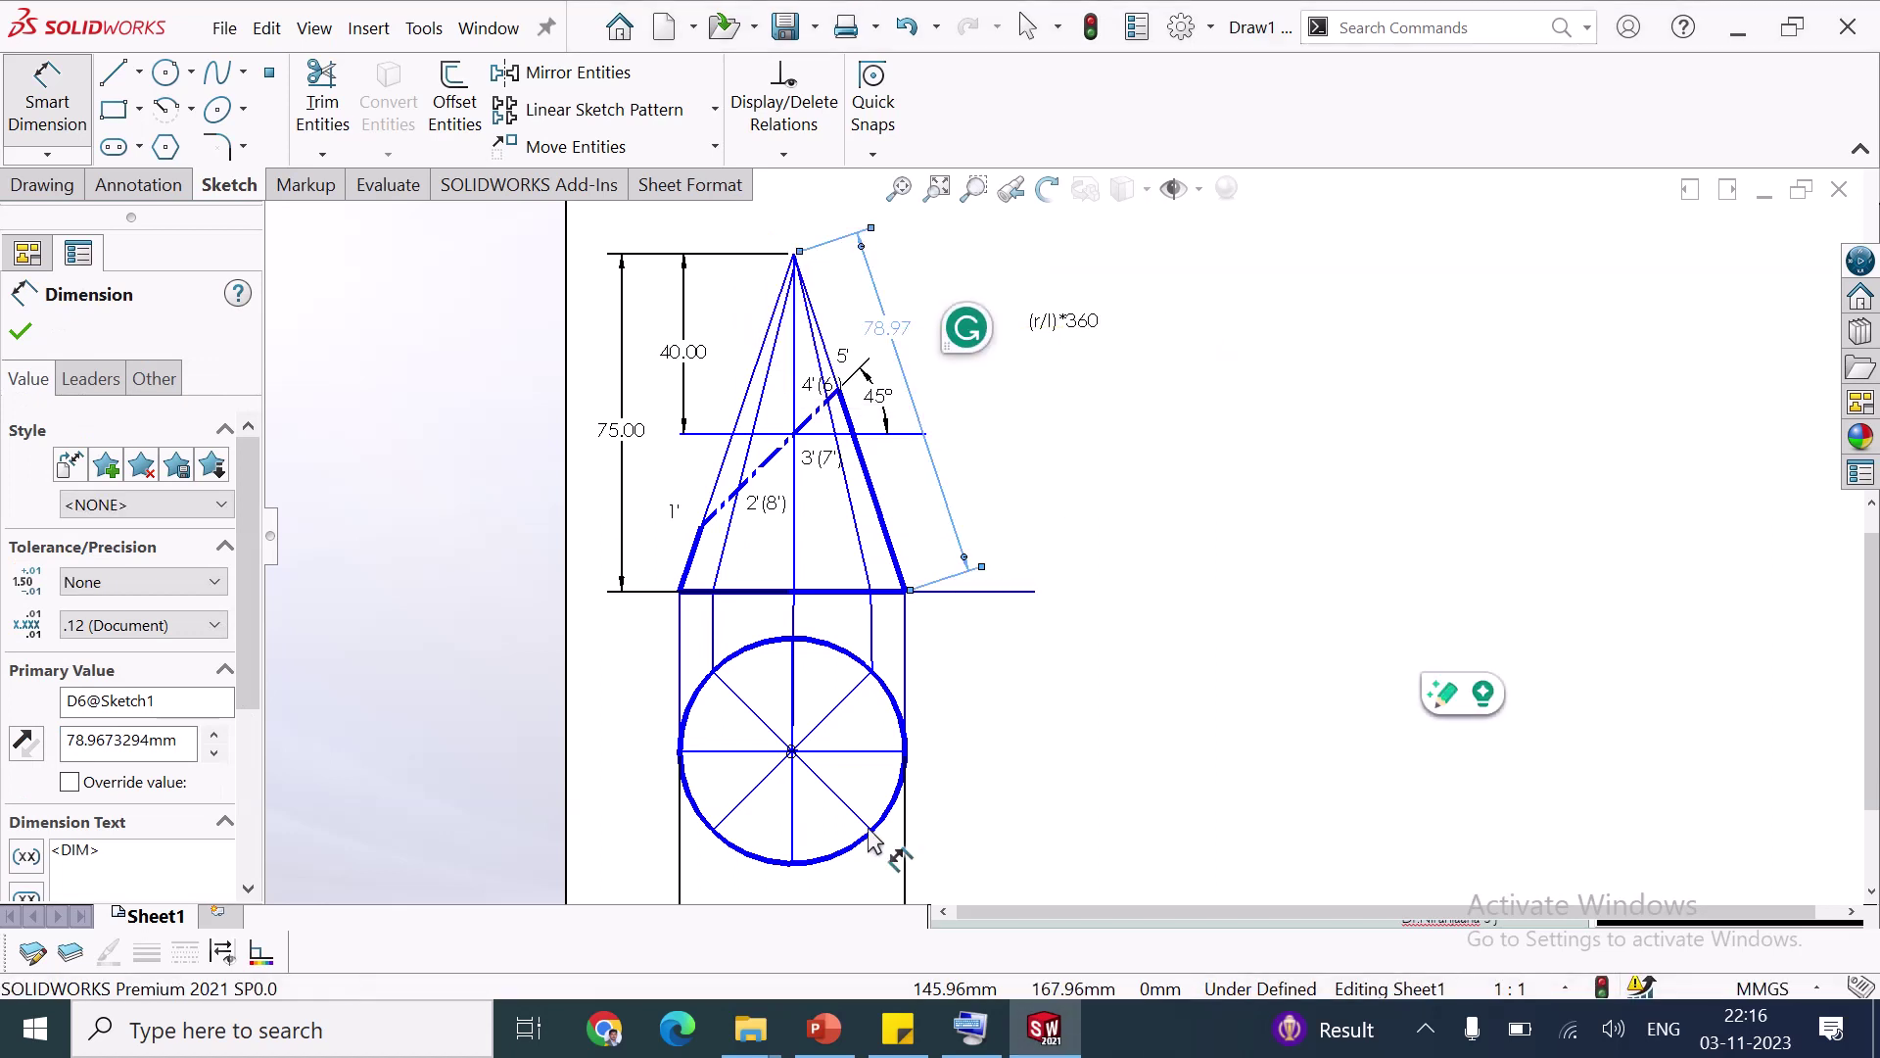
key("Escape")
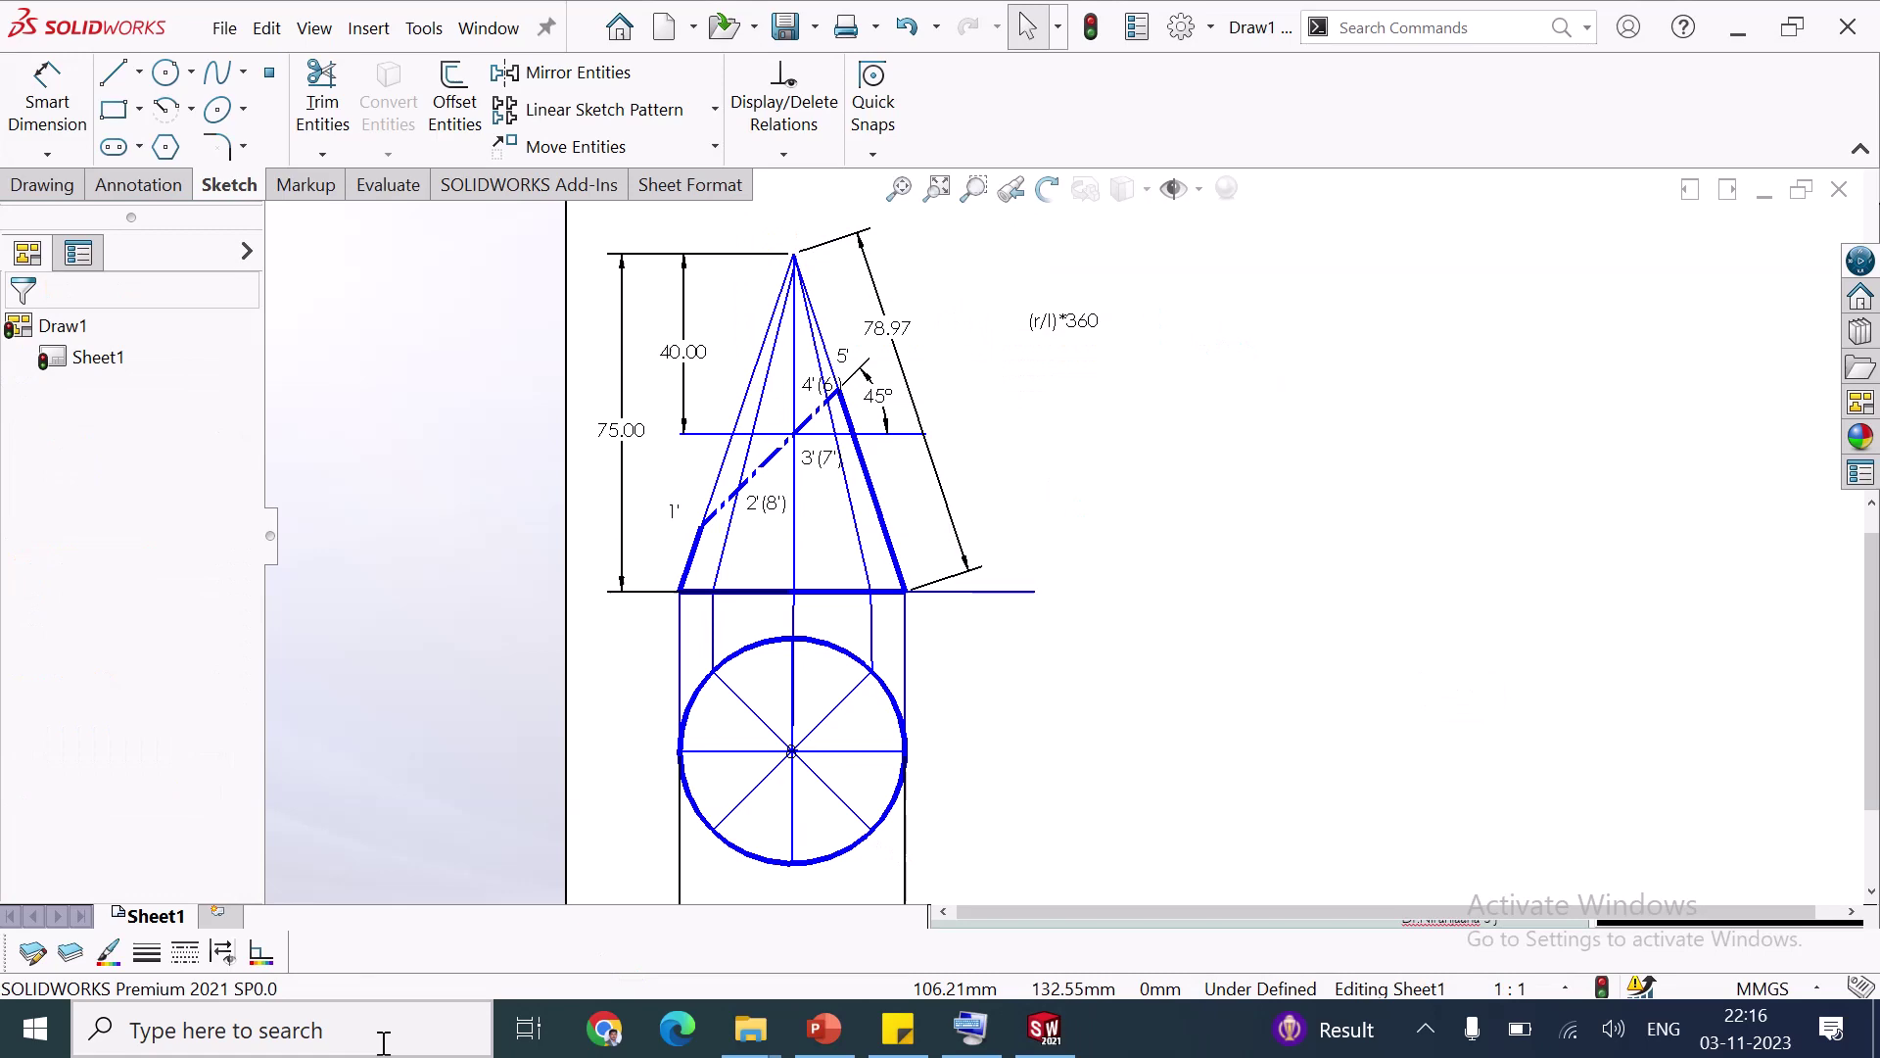
Launch the Calculator app from Windows search
left_click(380, 1043)
type("ca")
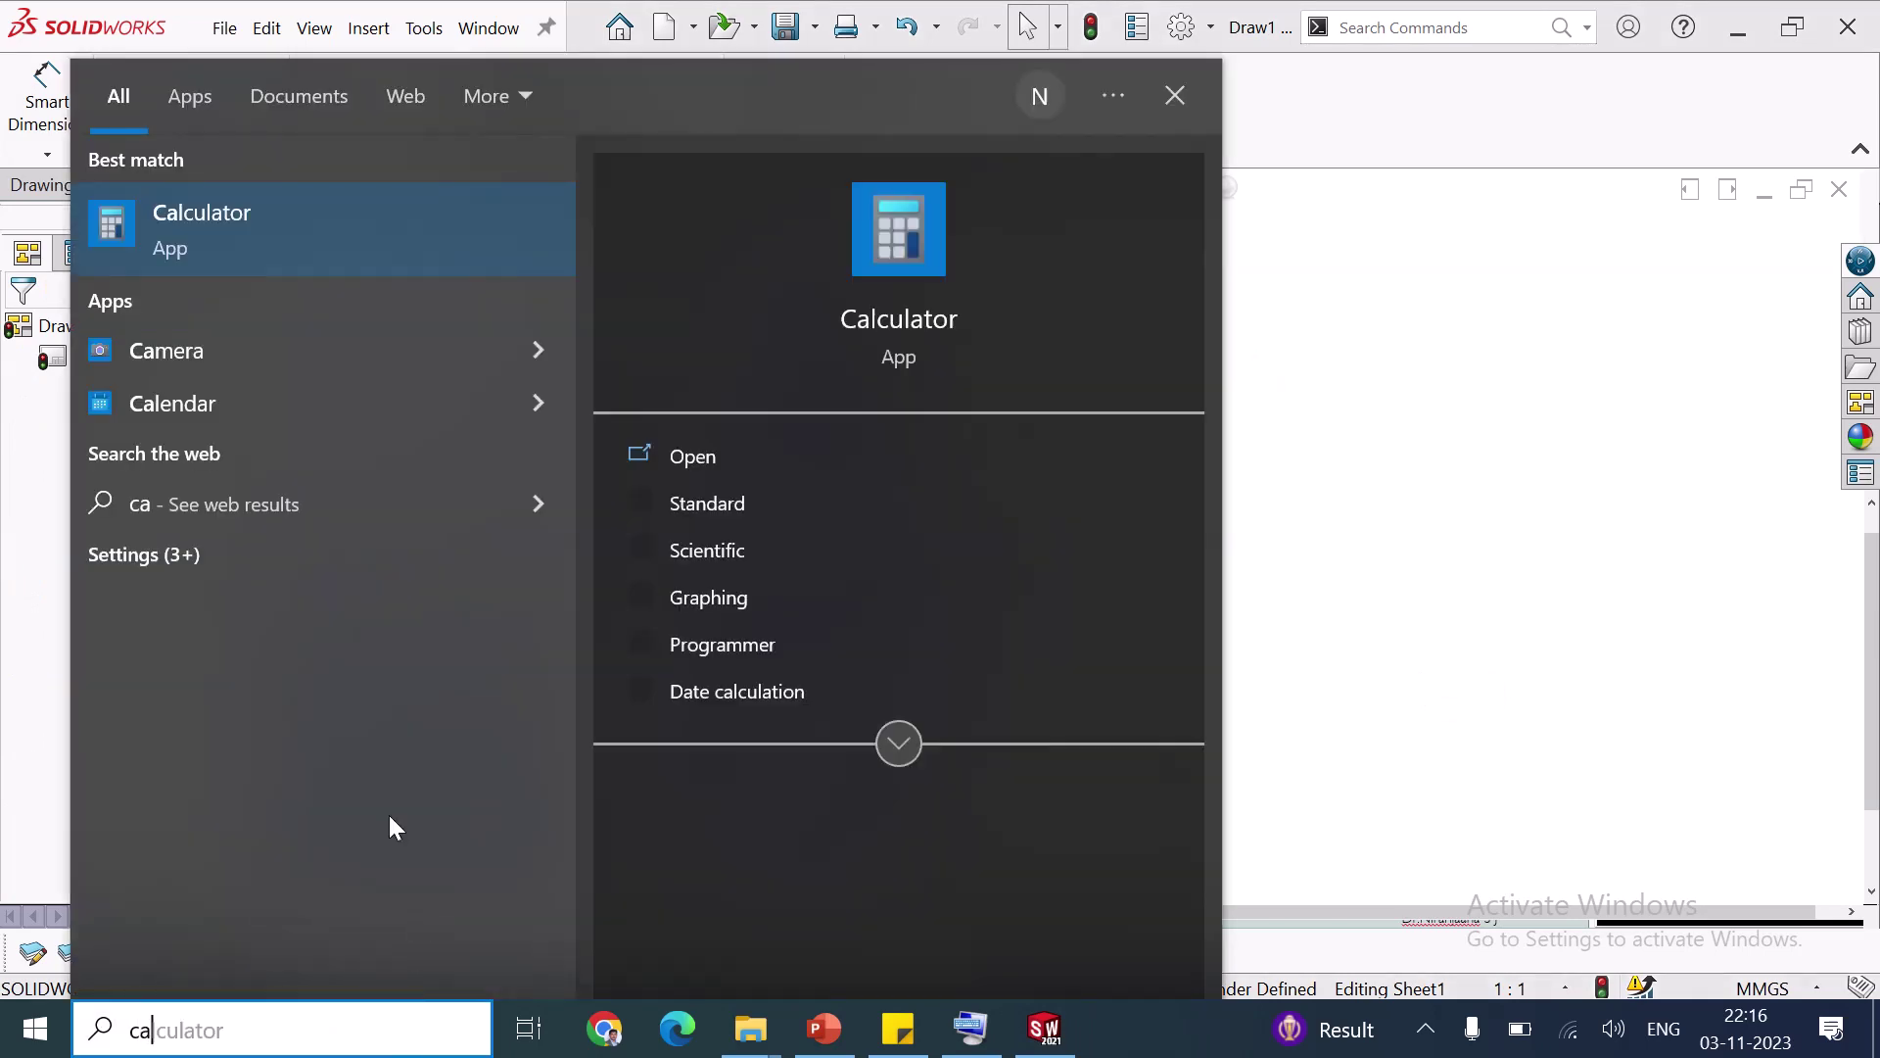
left_click(307, 206)
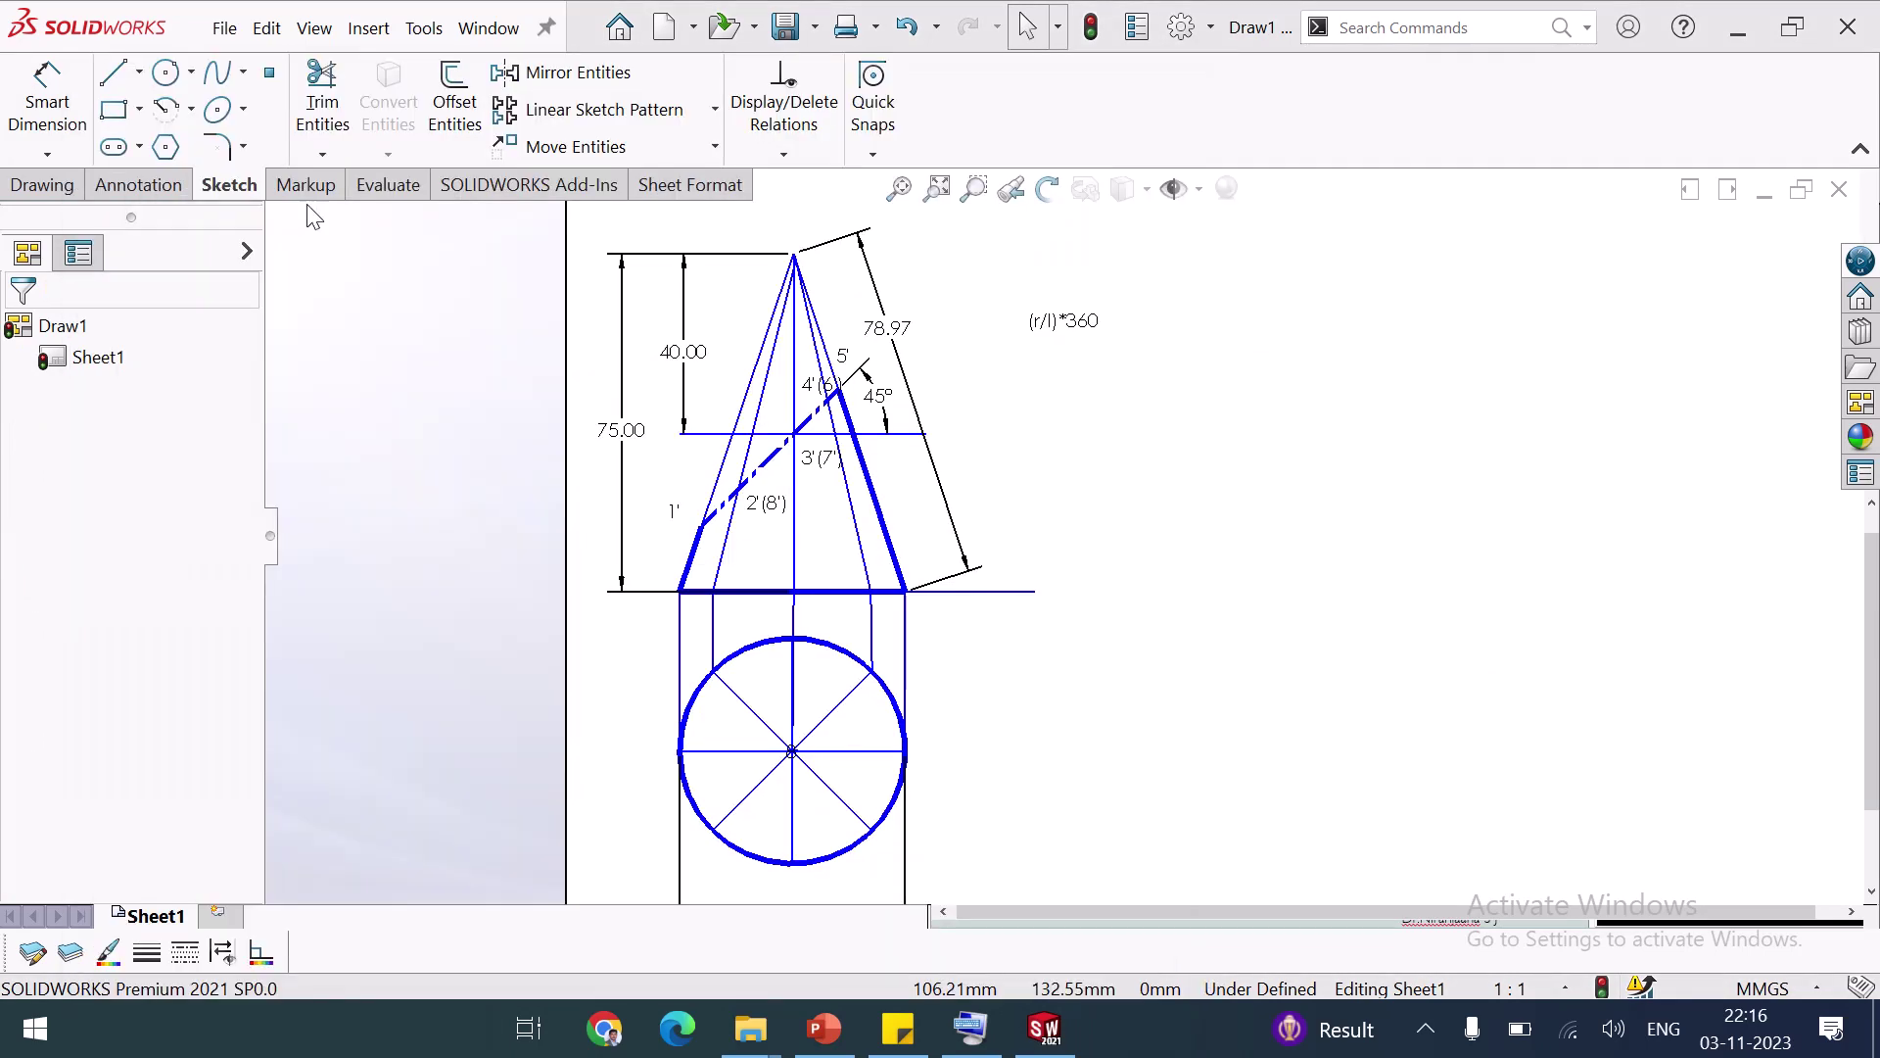
Compute 25 ÷ 78.97 × 360 = 113.967, then minimise Calculator
type("25")
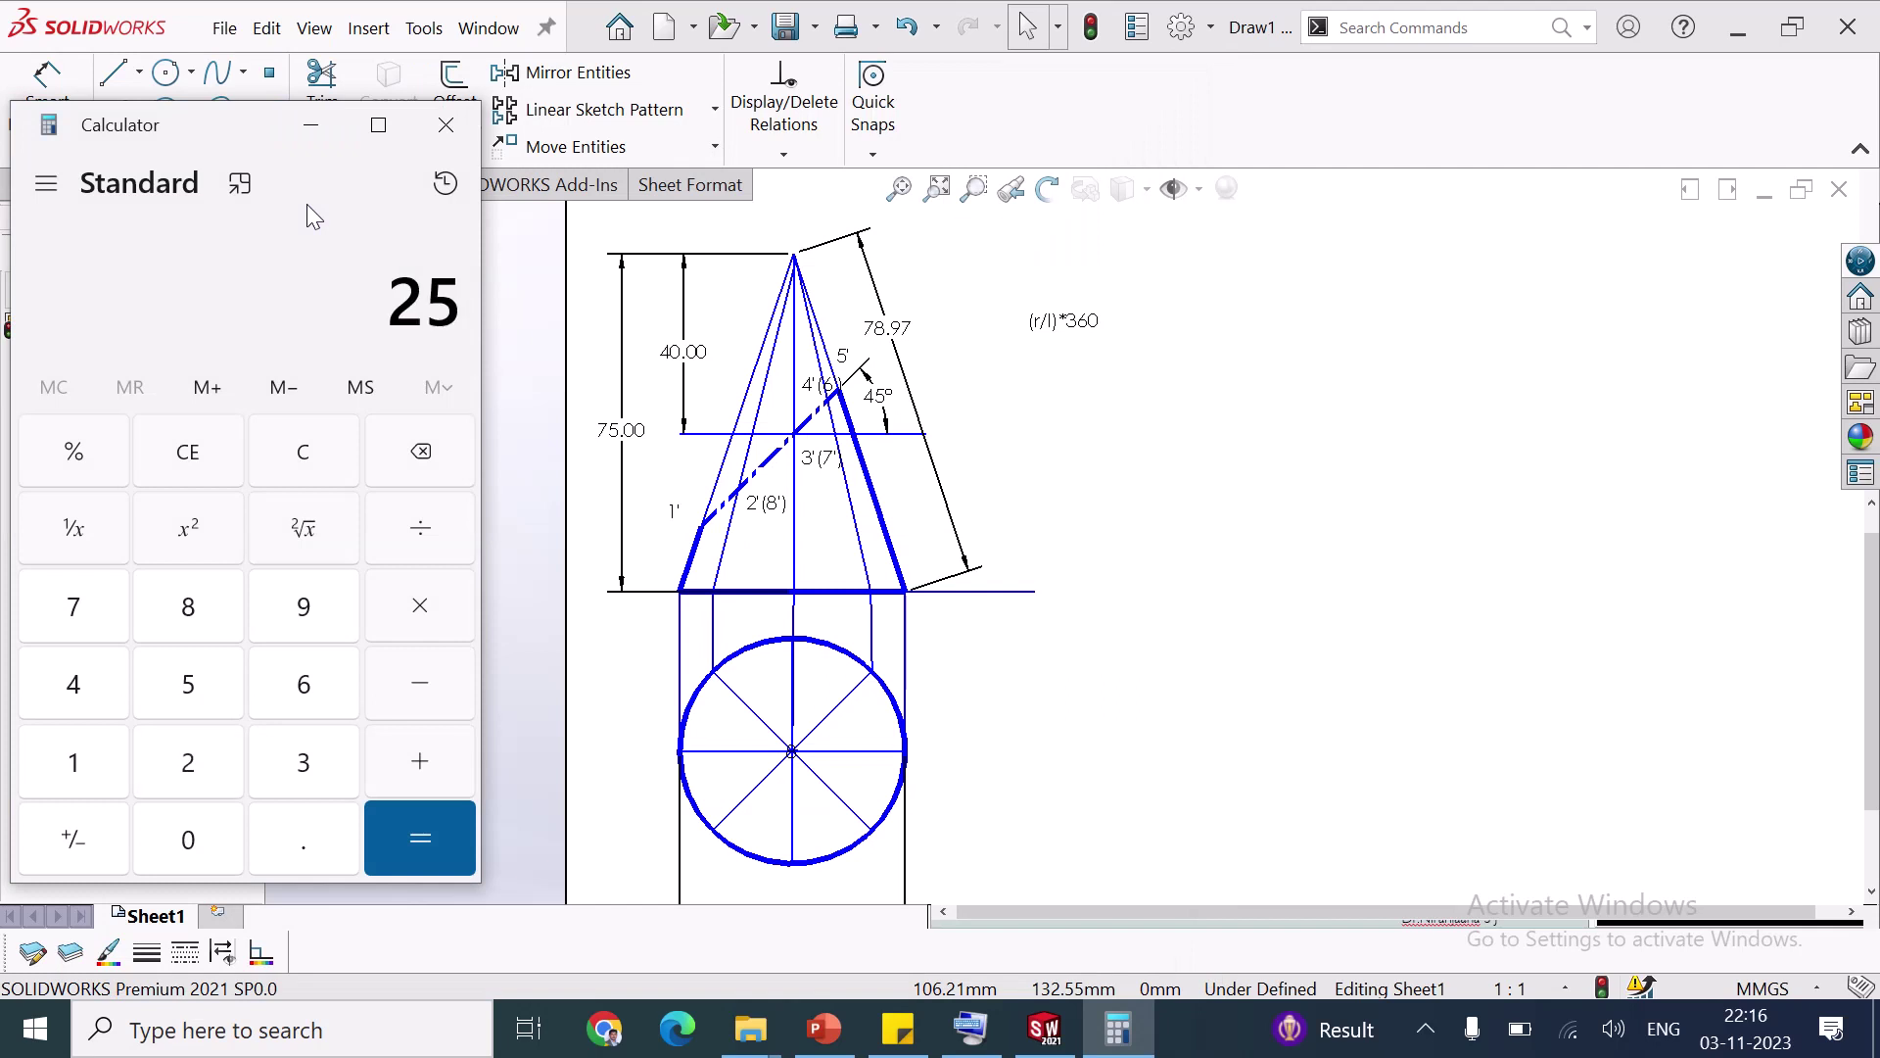
key("slash")
type("78")
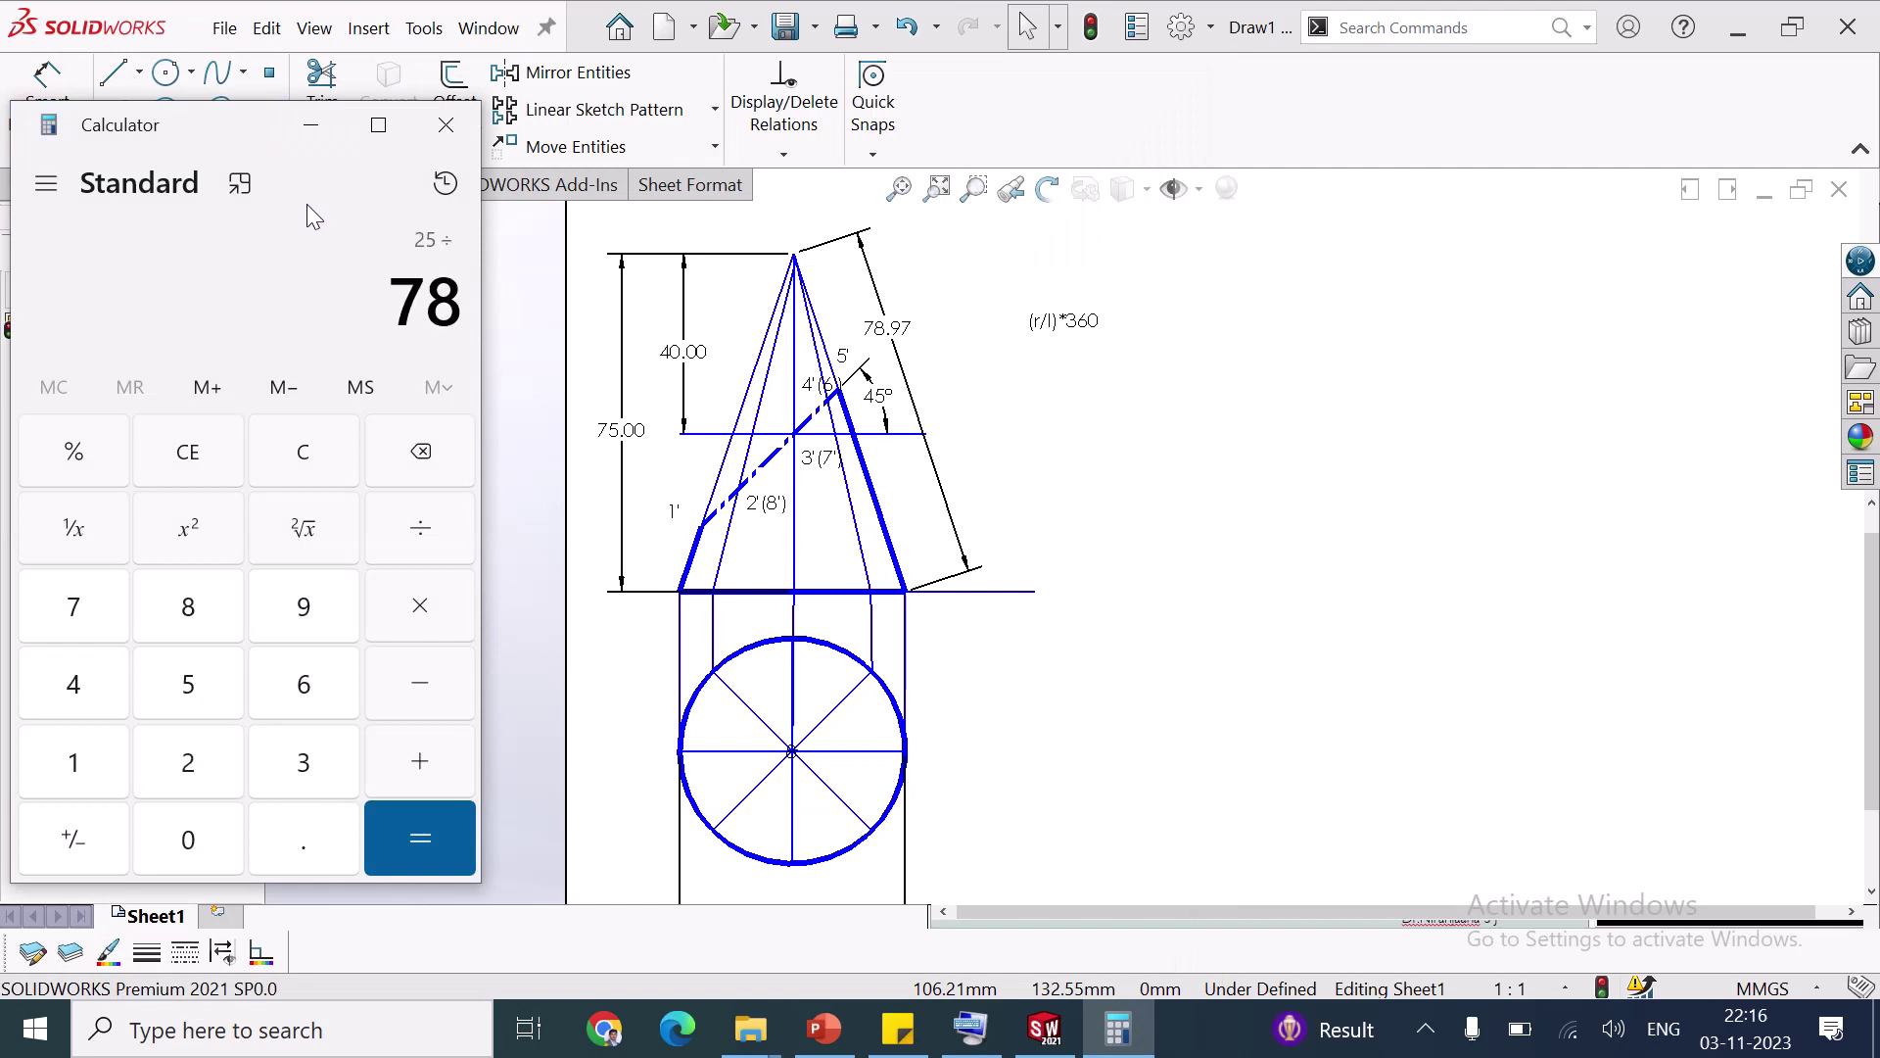
type(".97")
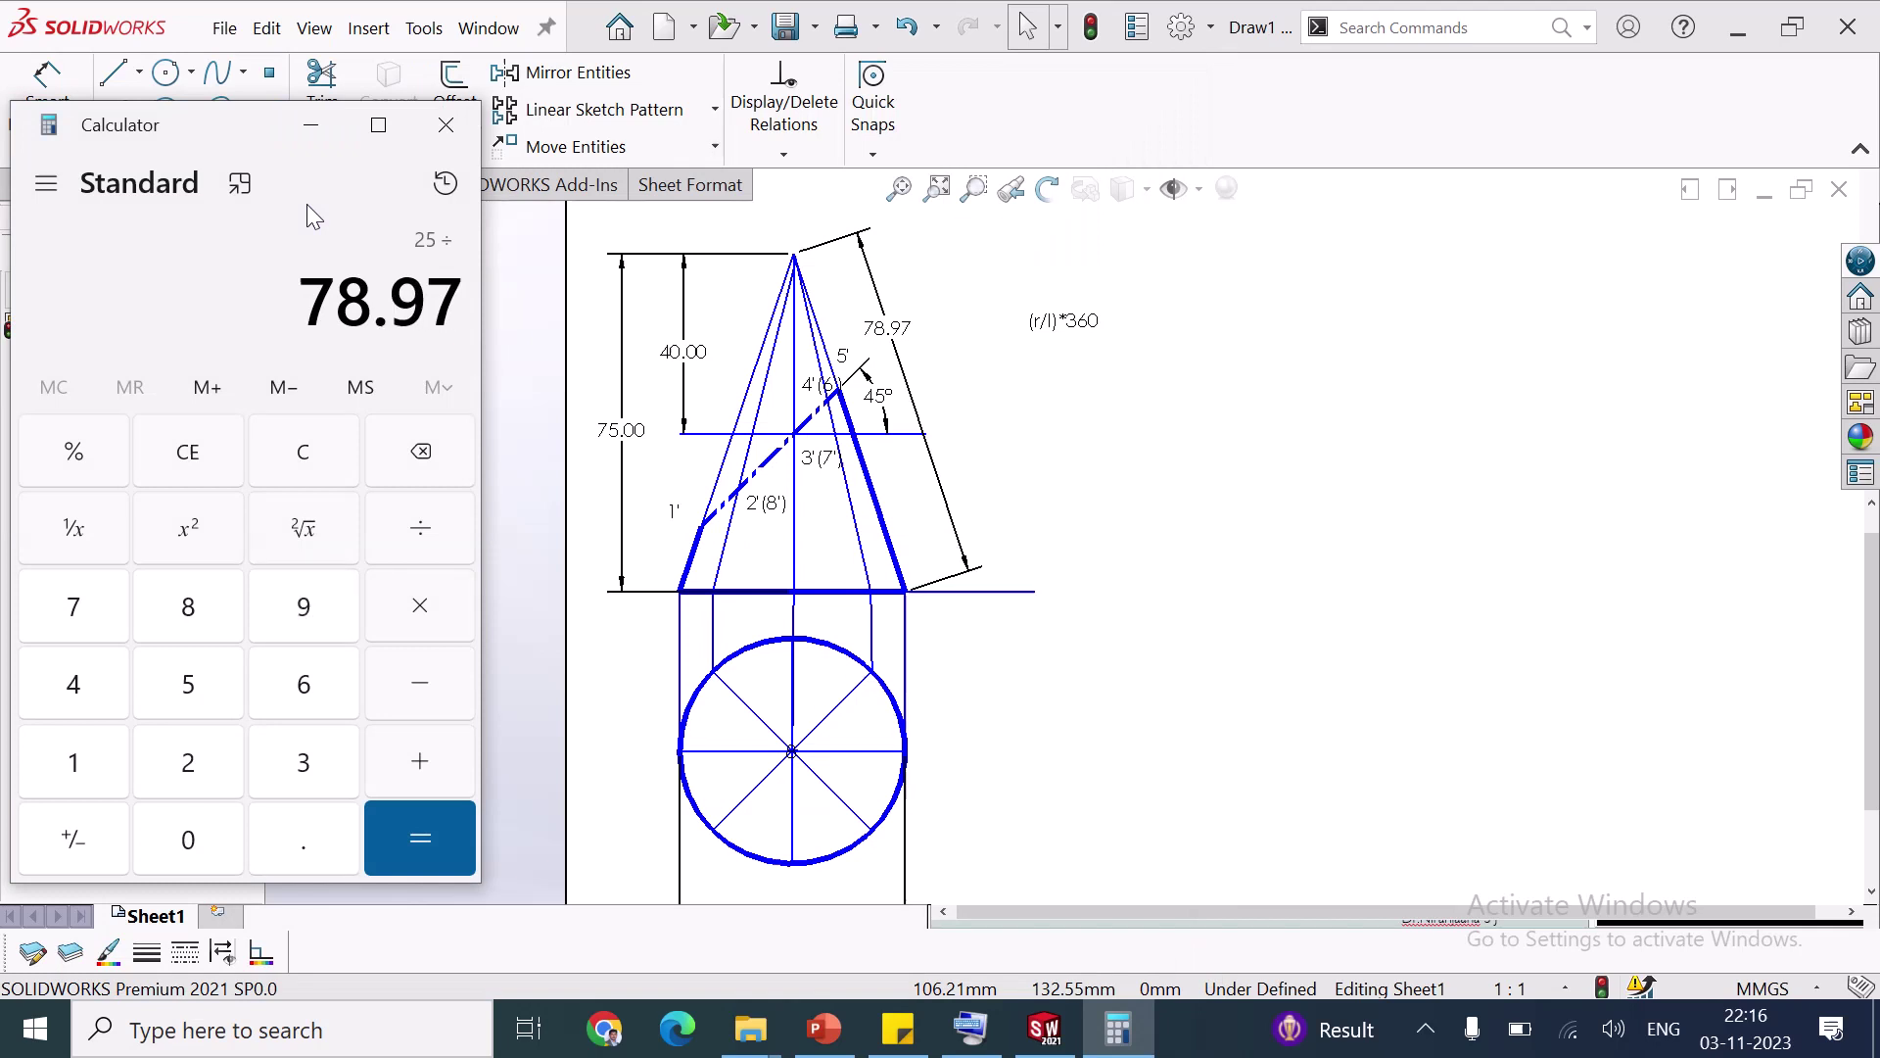
left_click(390, 815)
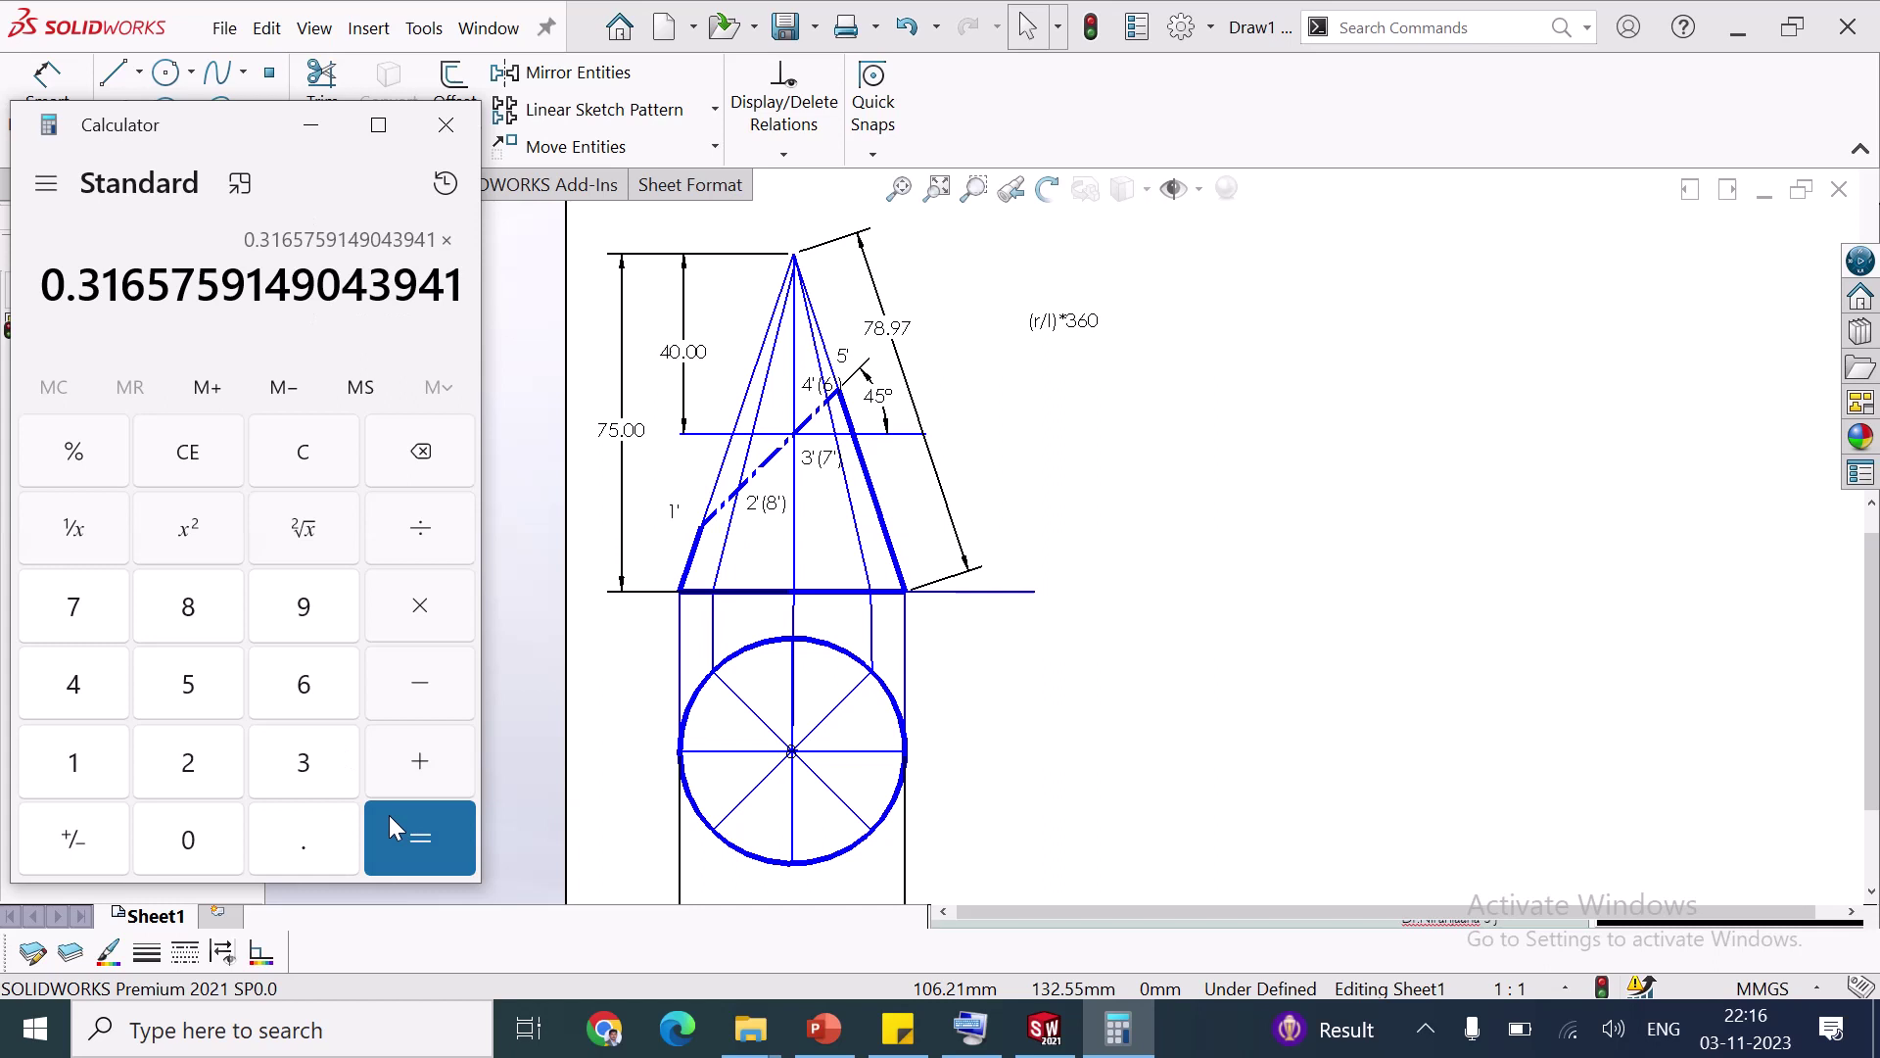
type("360")
left_click(403, 815)
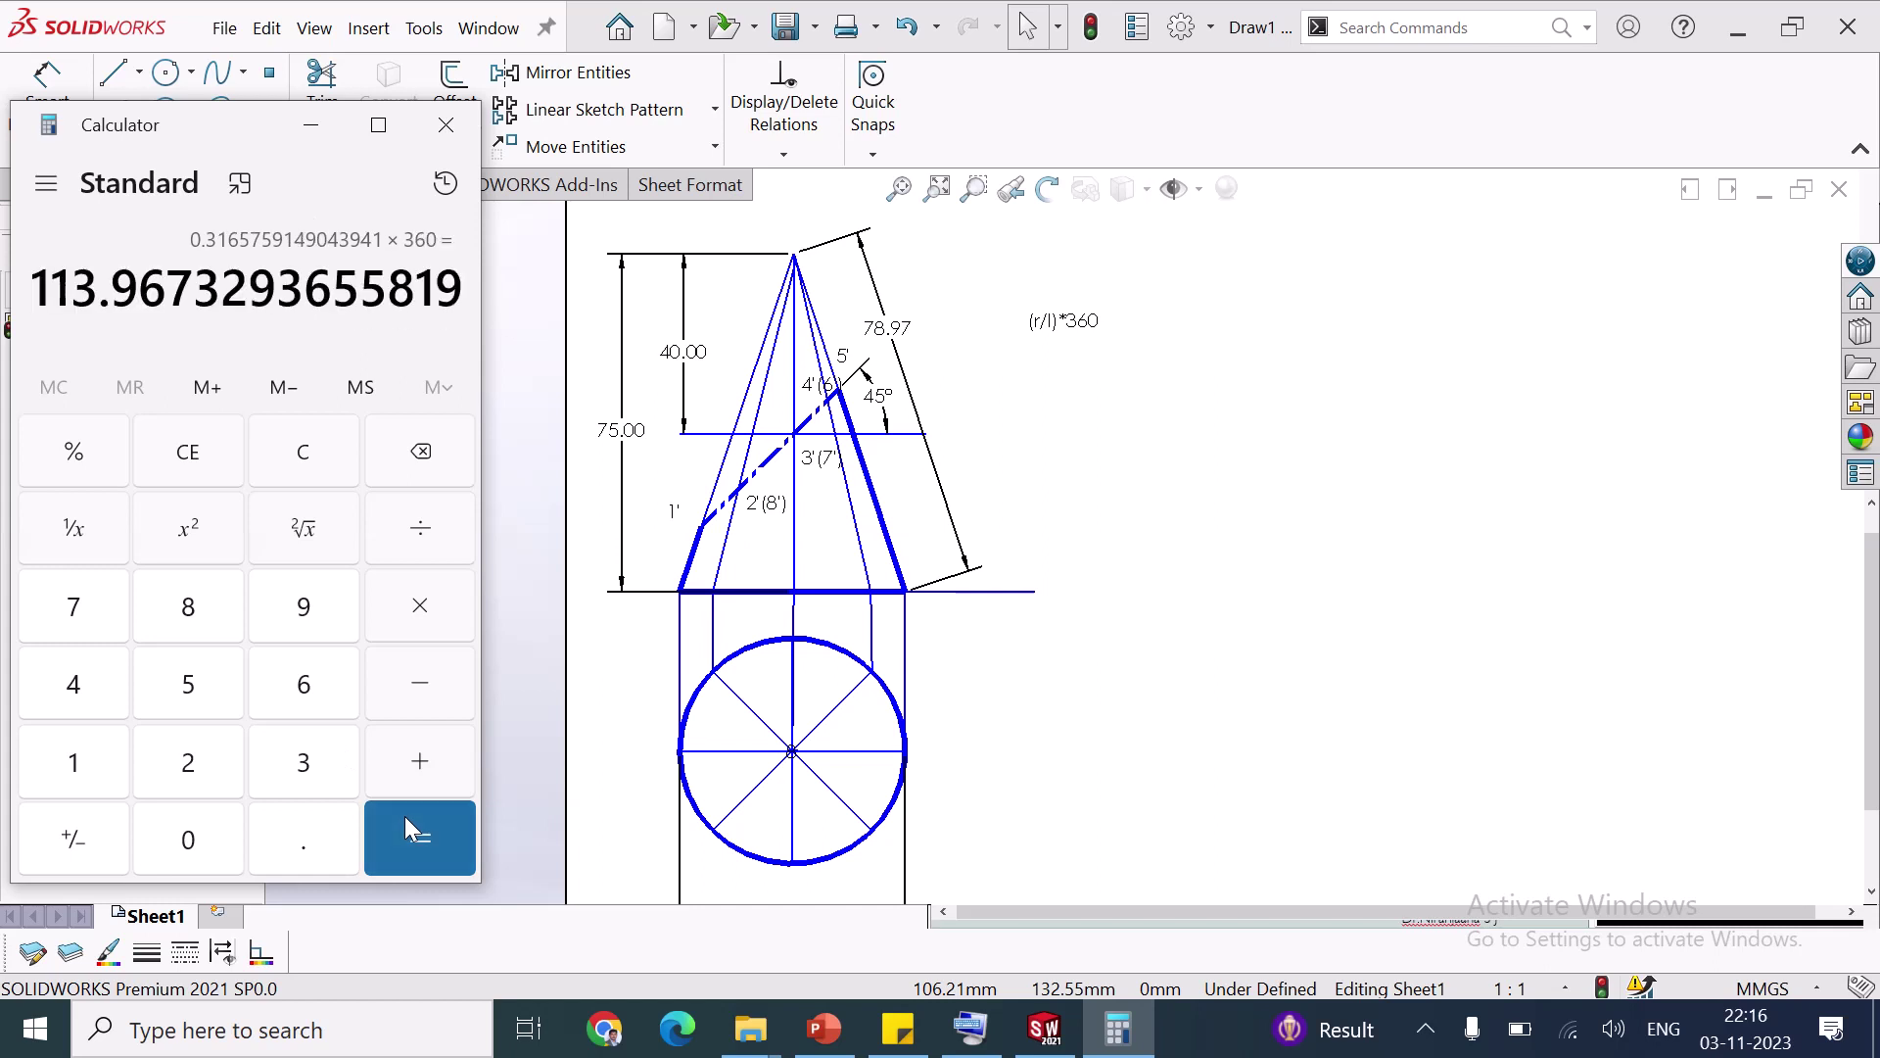
left_click(326, 132)
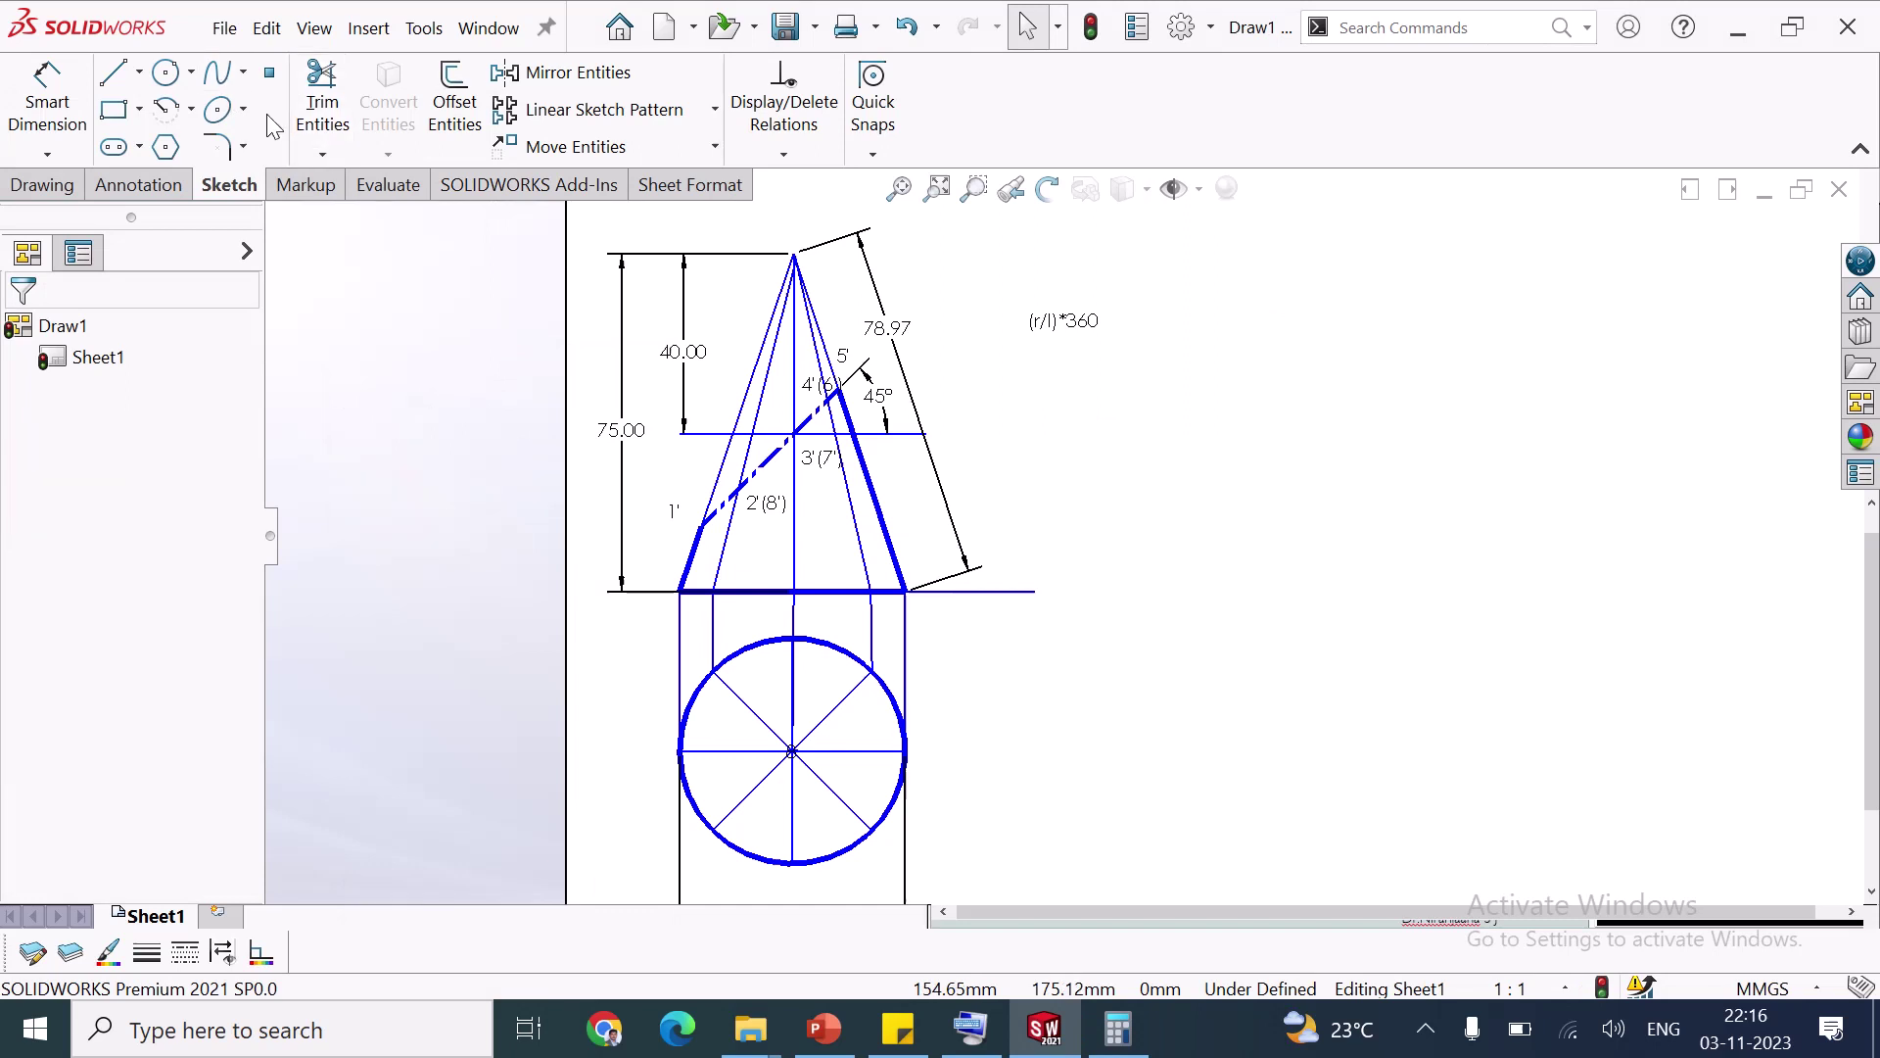
Add a 113.96 note above the (r/l)*360 formula note
left_click(176, 188)
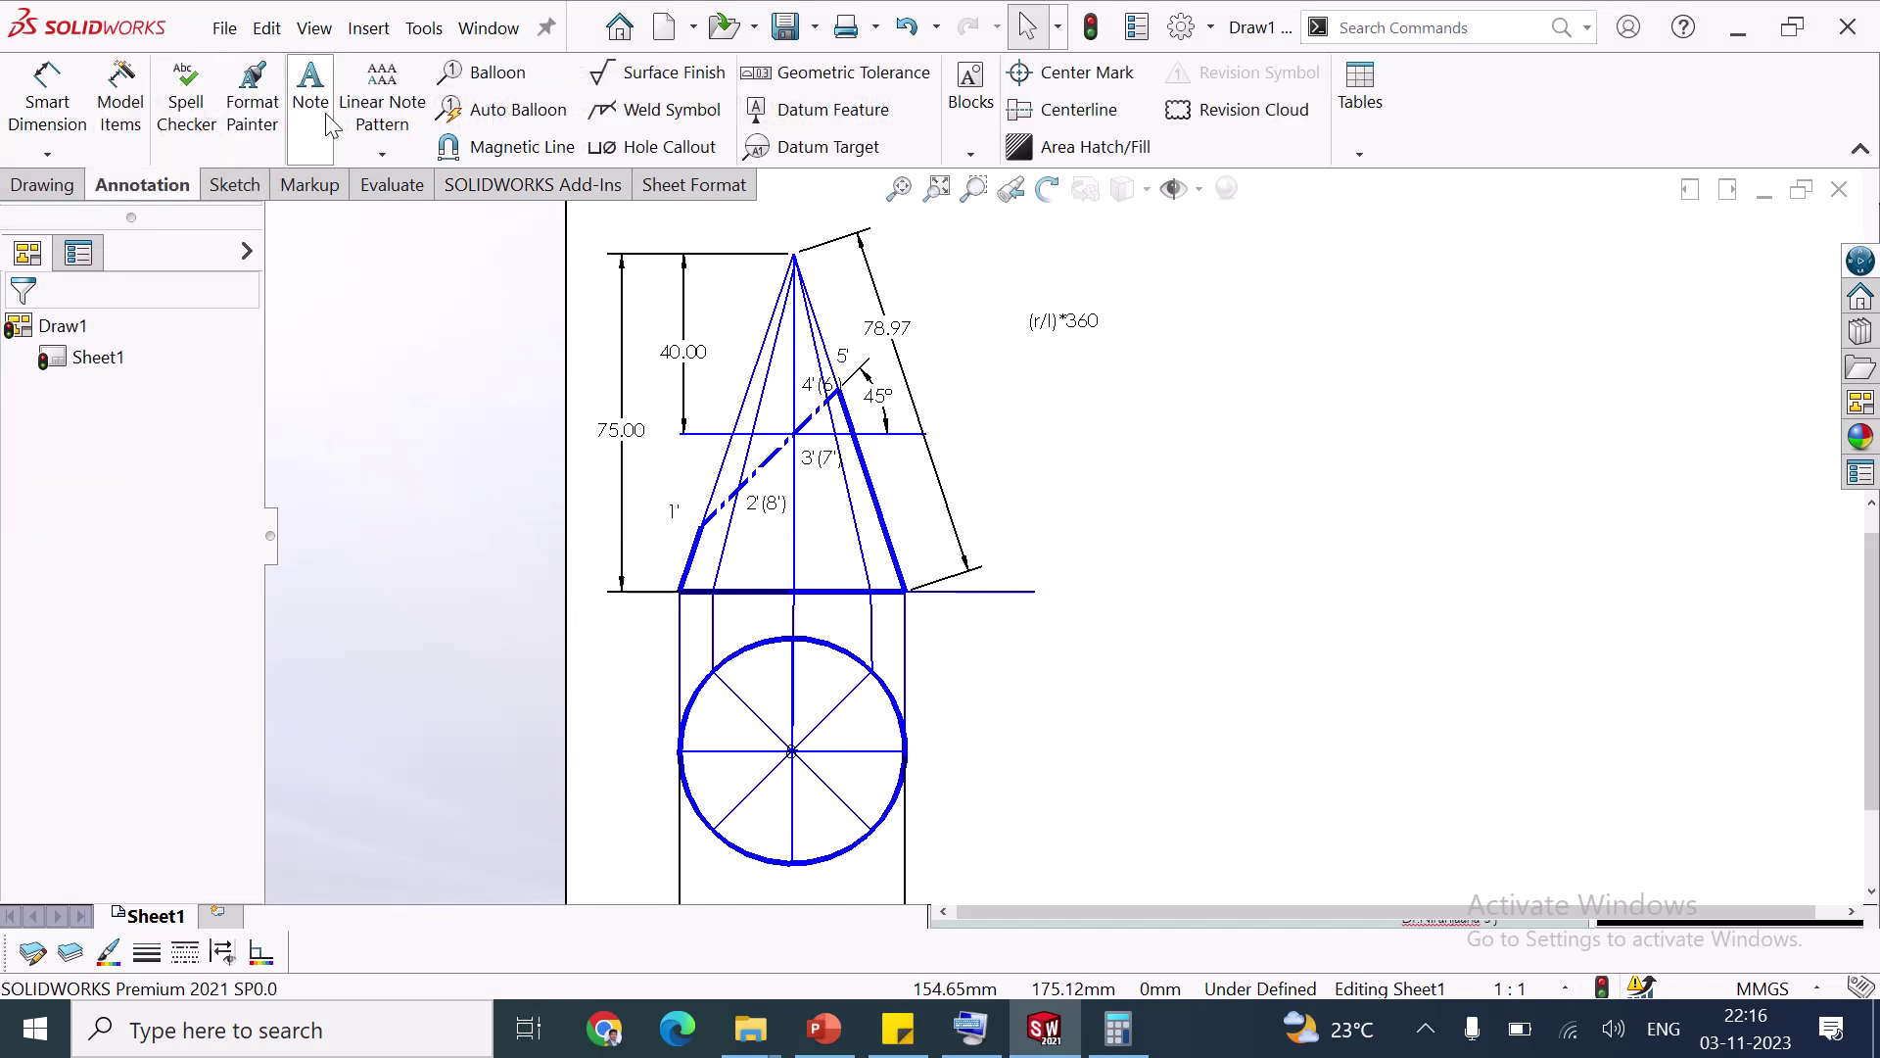
left_click(1038, 264)
left_click(1036, 267)
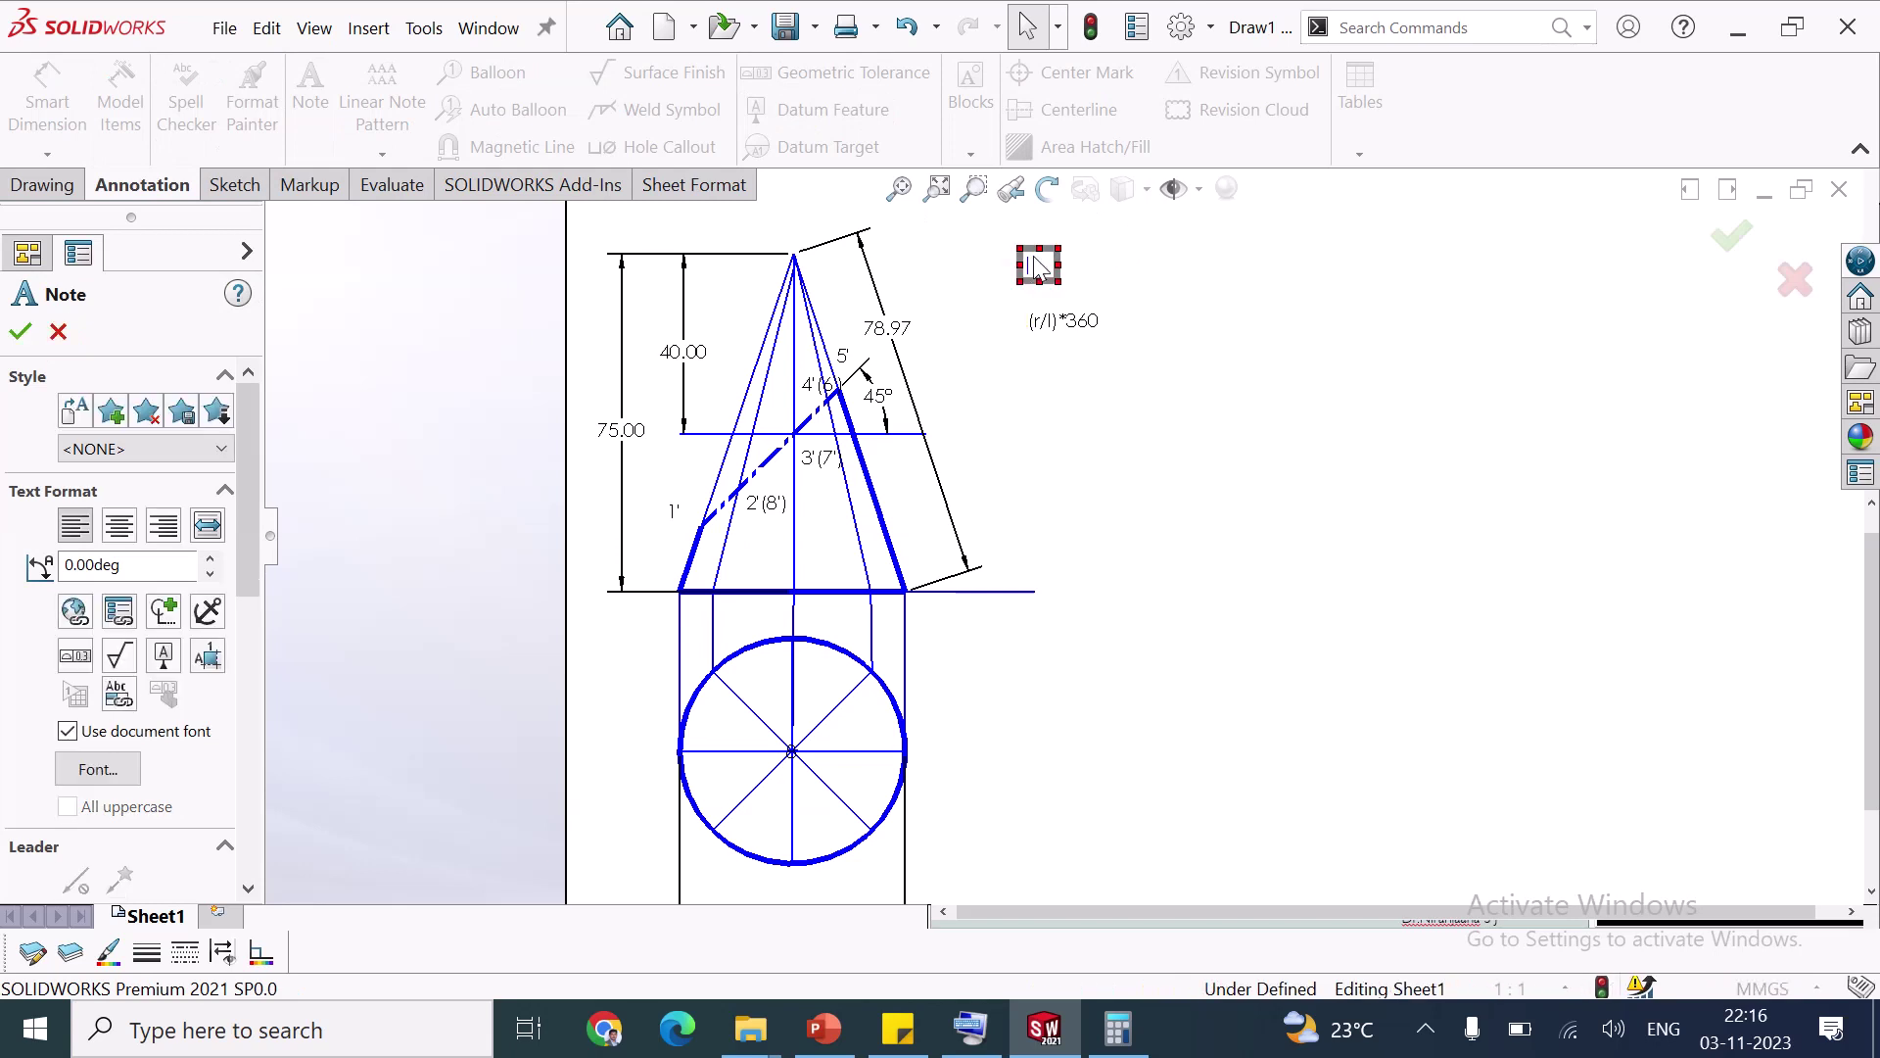
left_click(1120, 420)
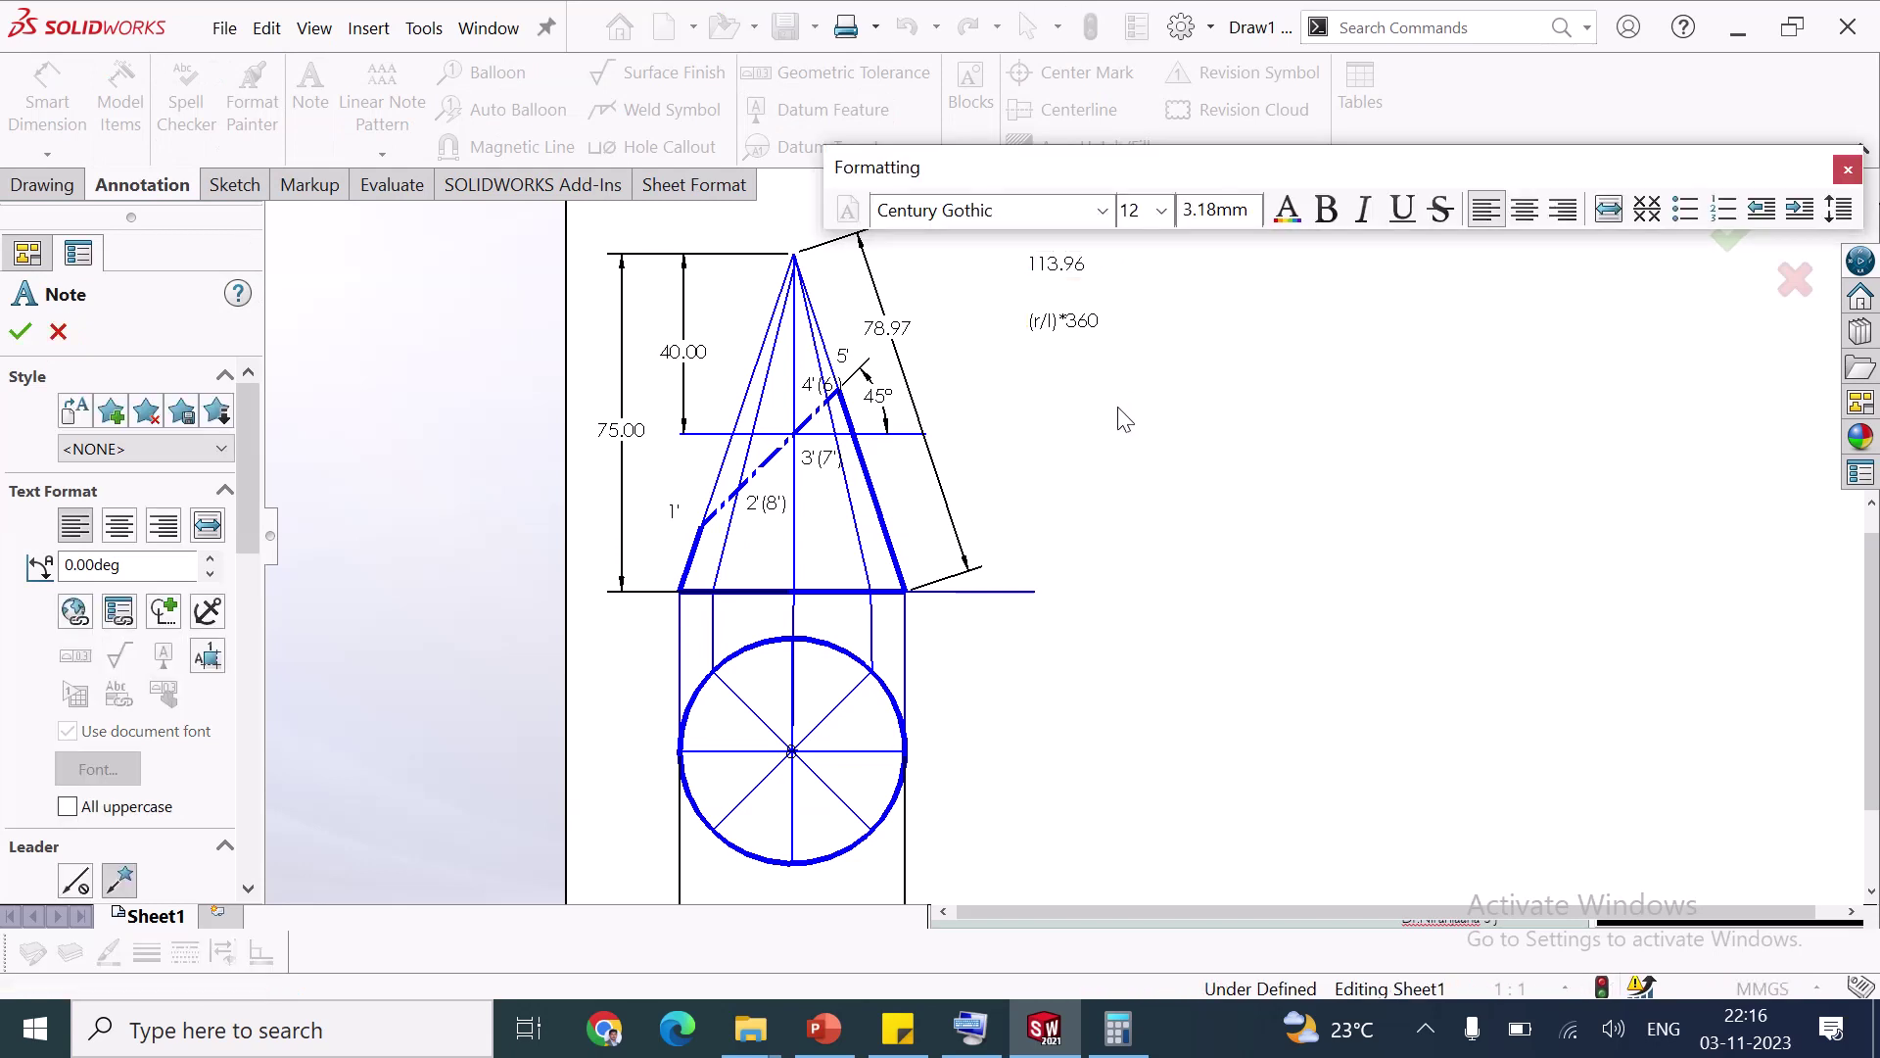
key("Escape")
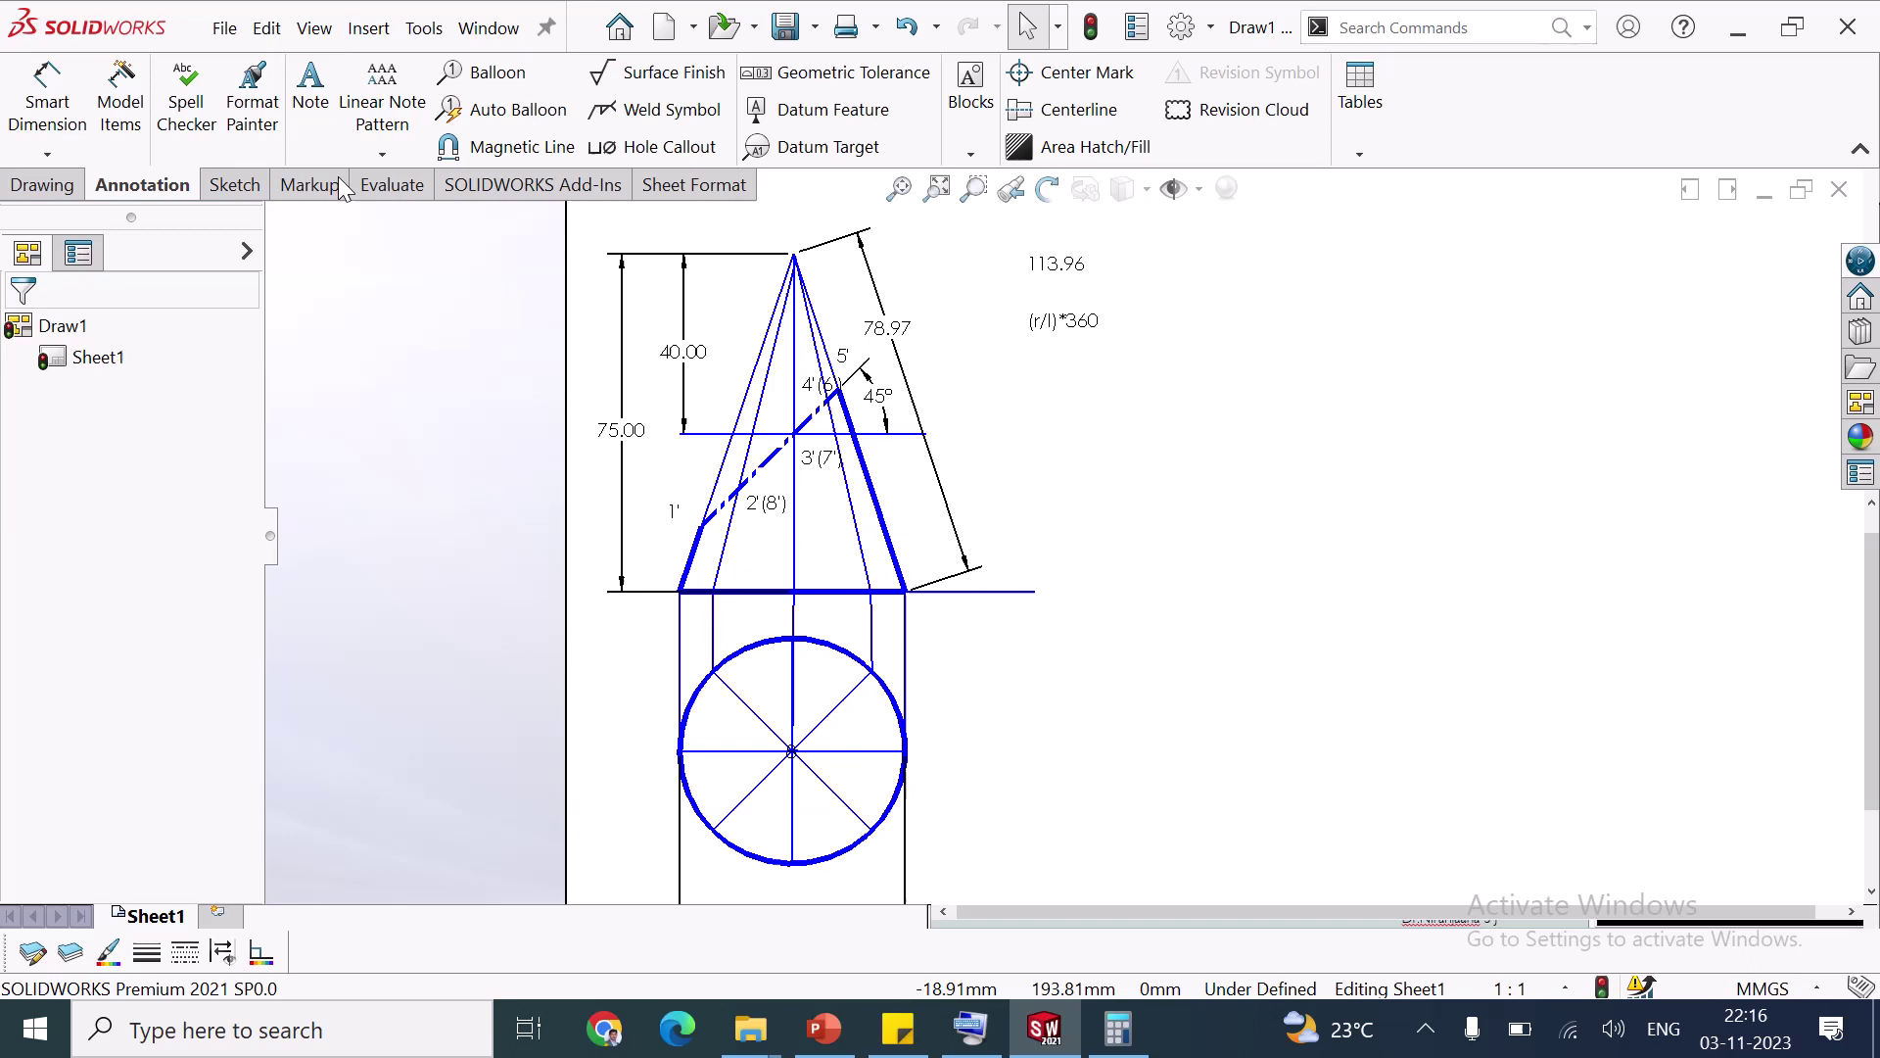
left_click(221, 184)
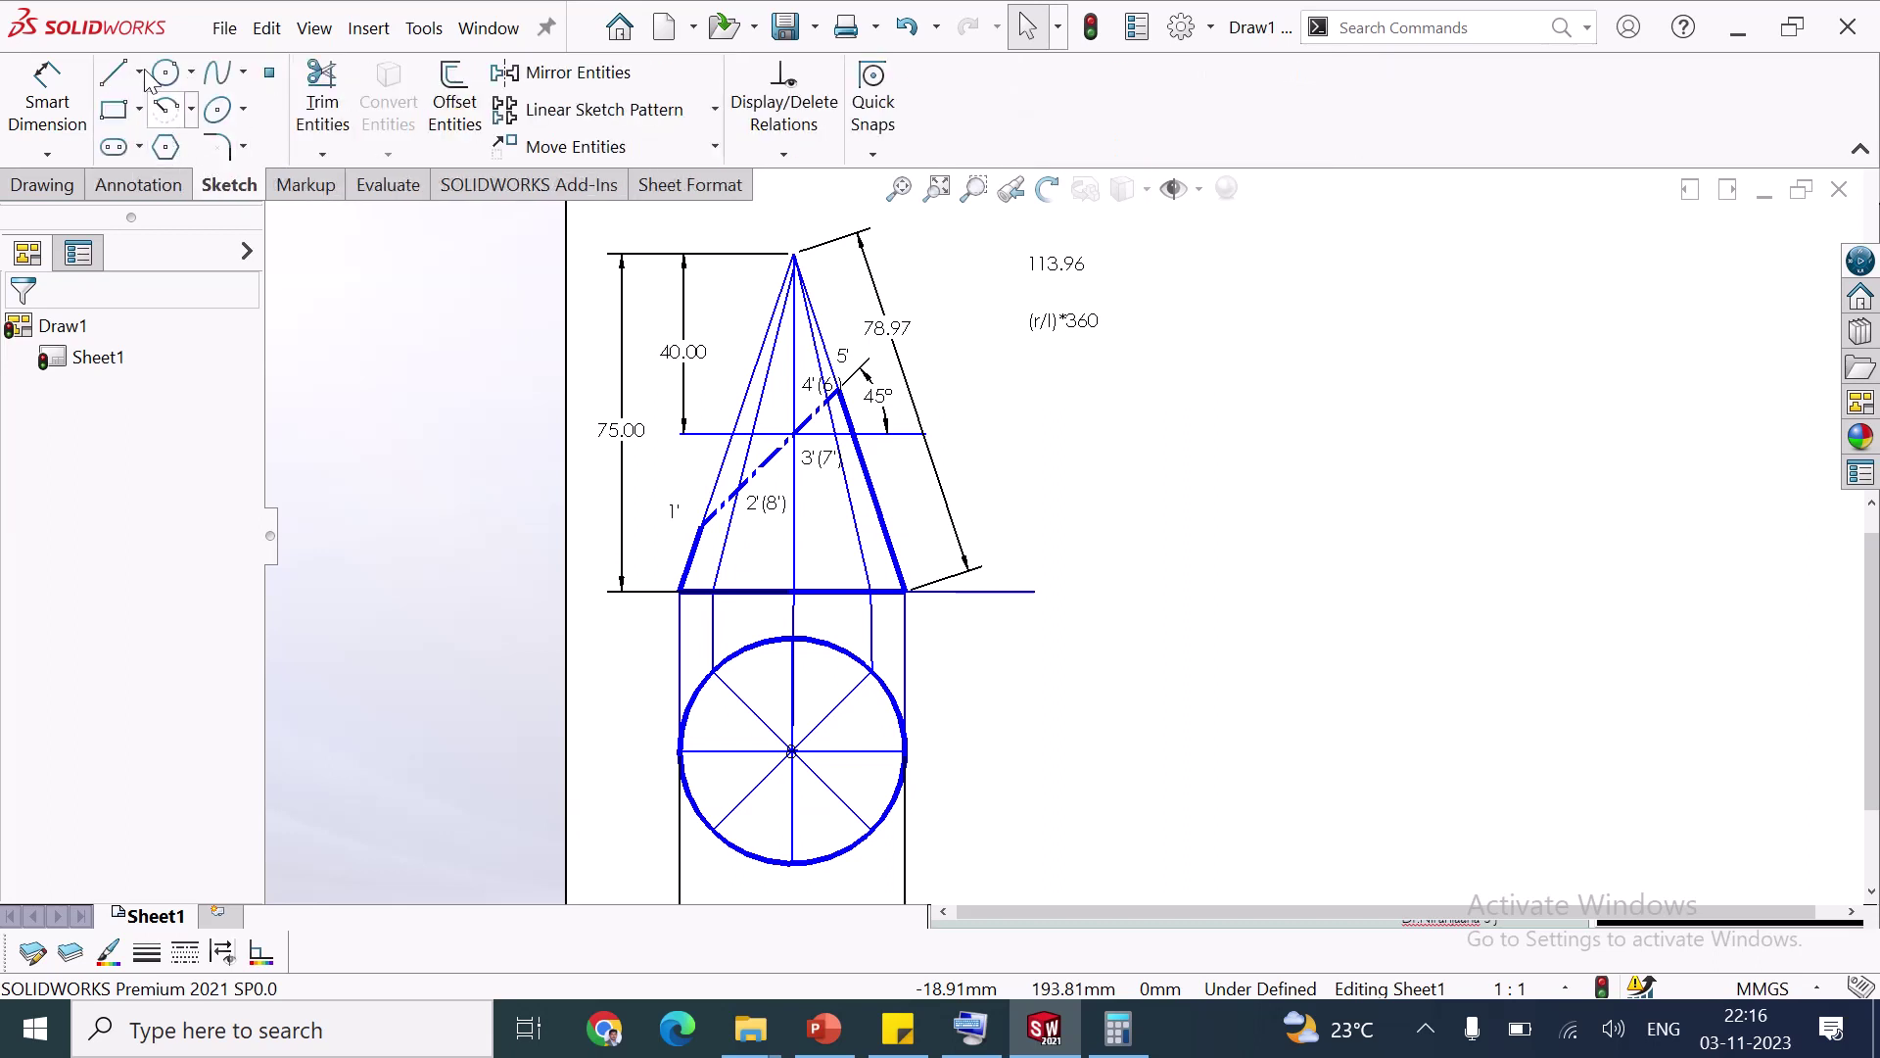
Draw a sloping 0.18mm line right of the cone views, then delete it
key("l")
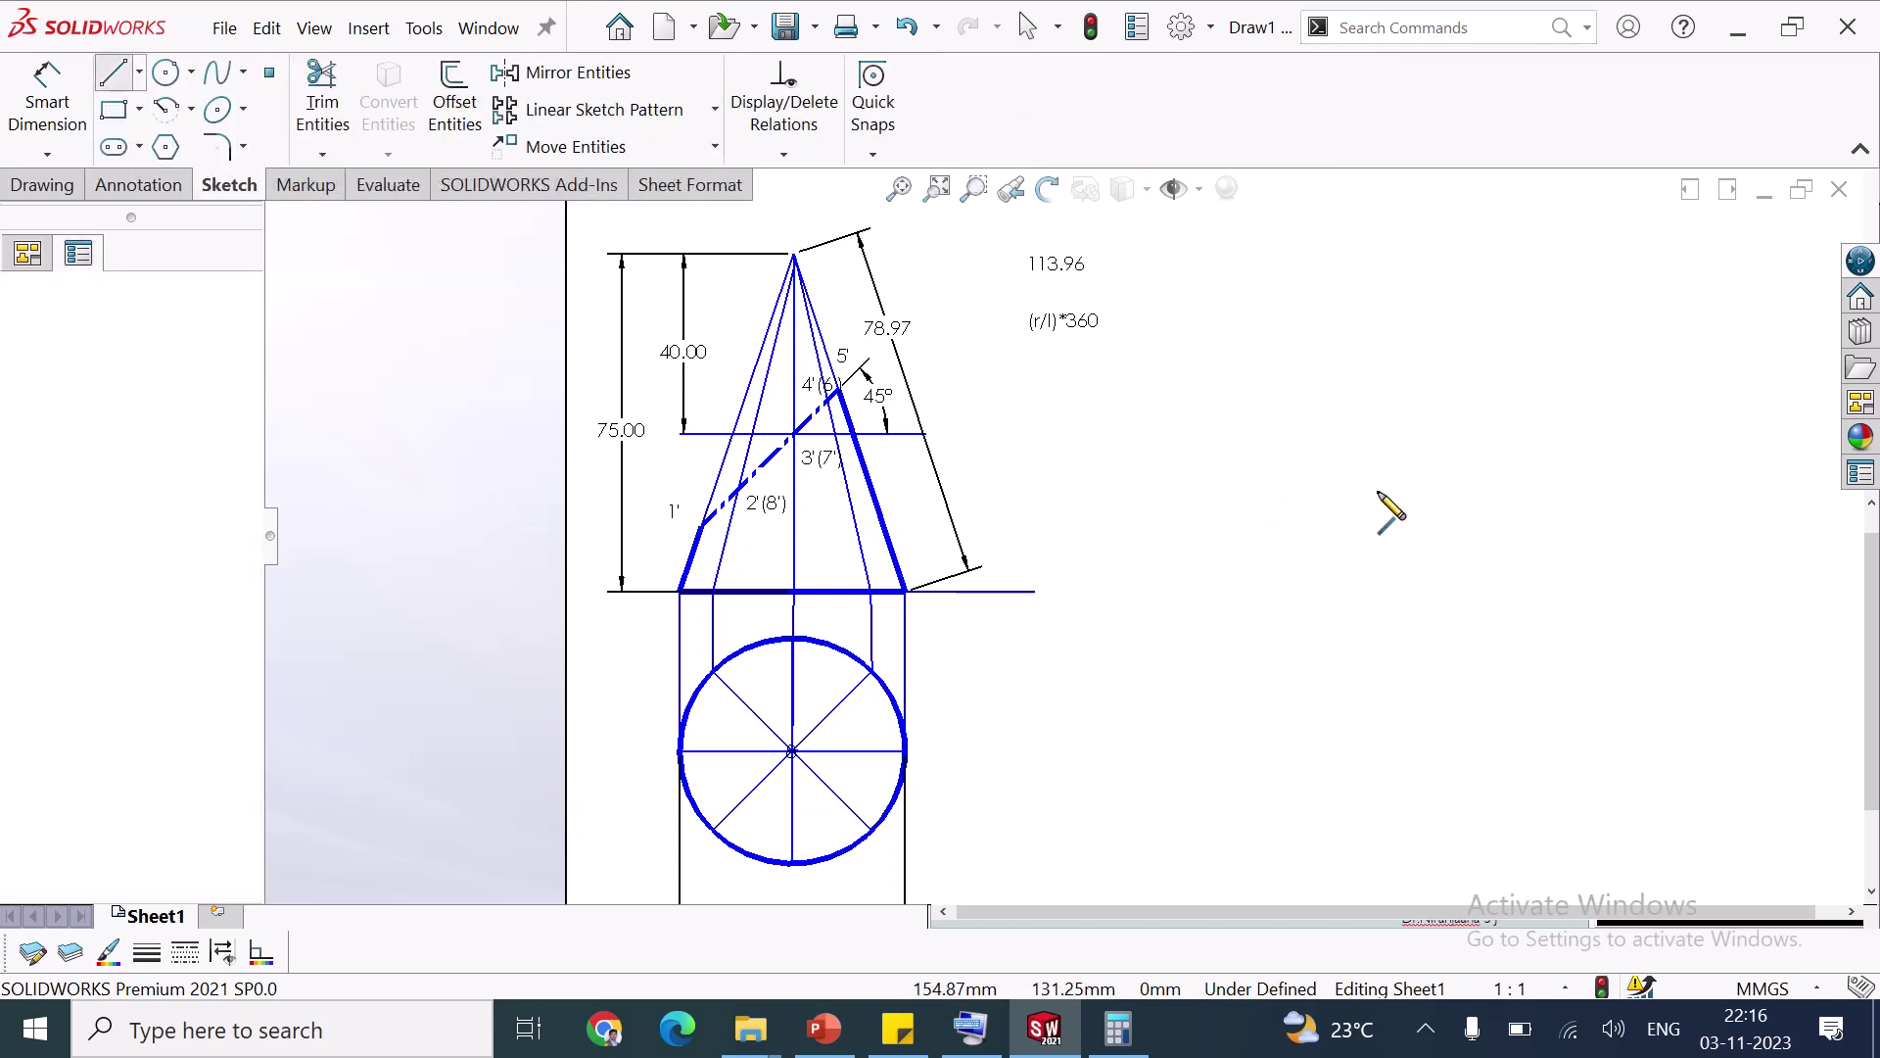
left_click(1265, 486)
left_click(1599, 538)
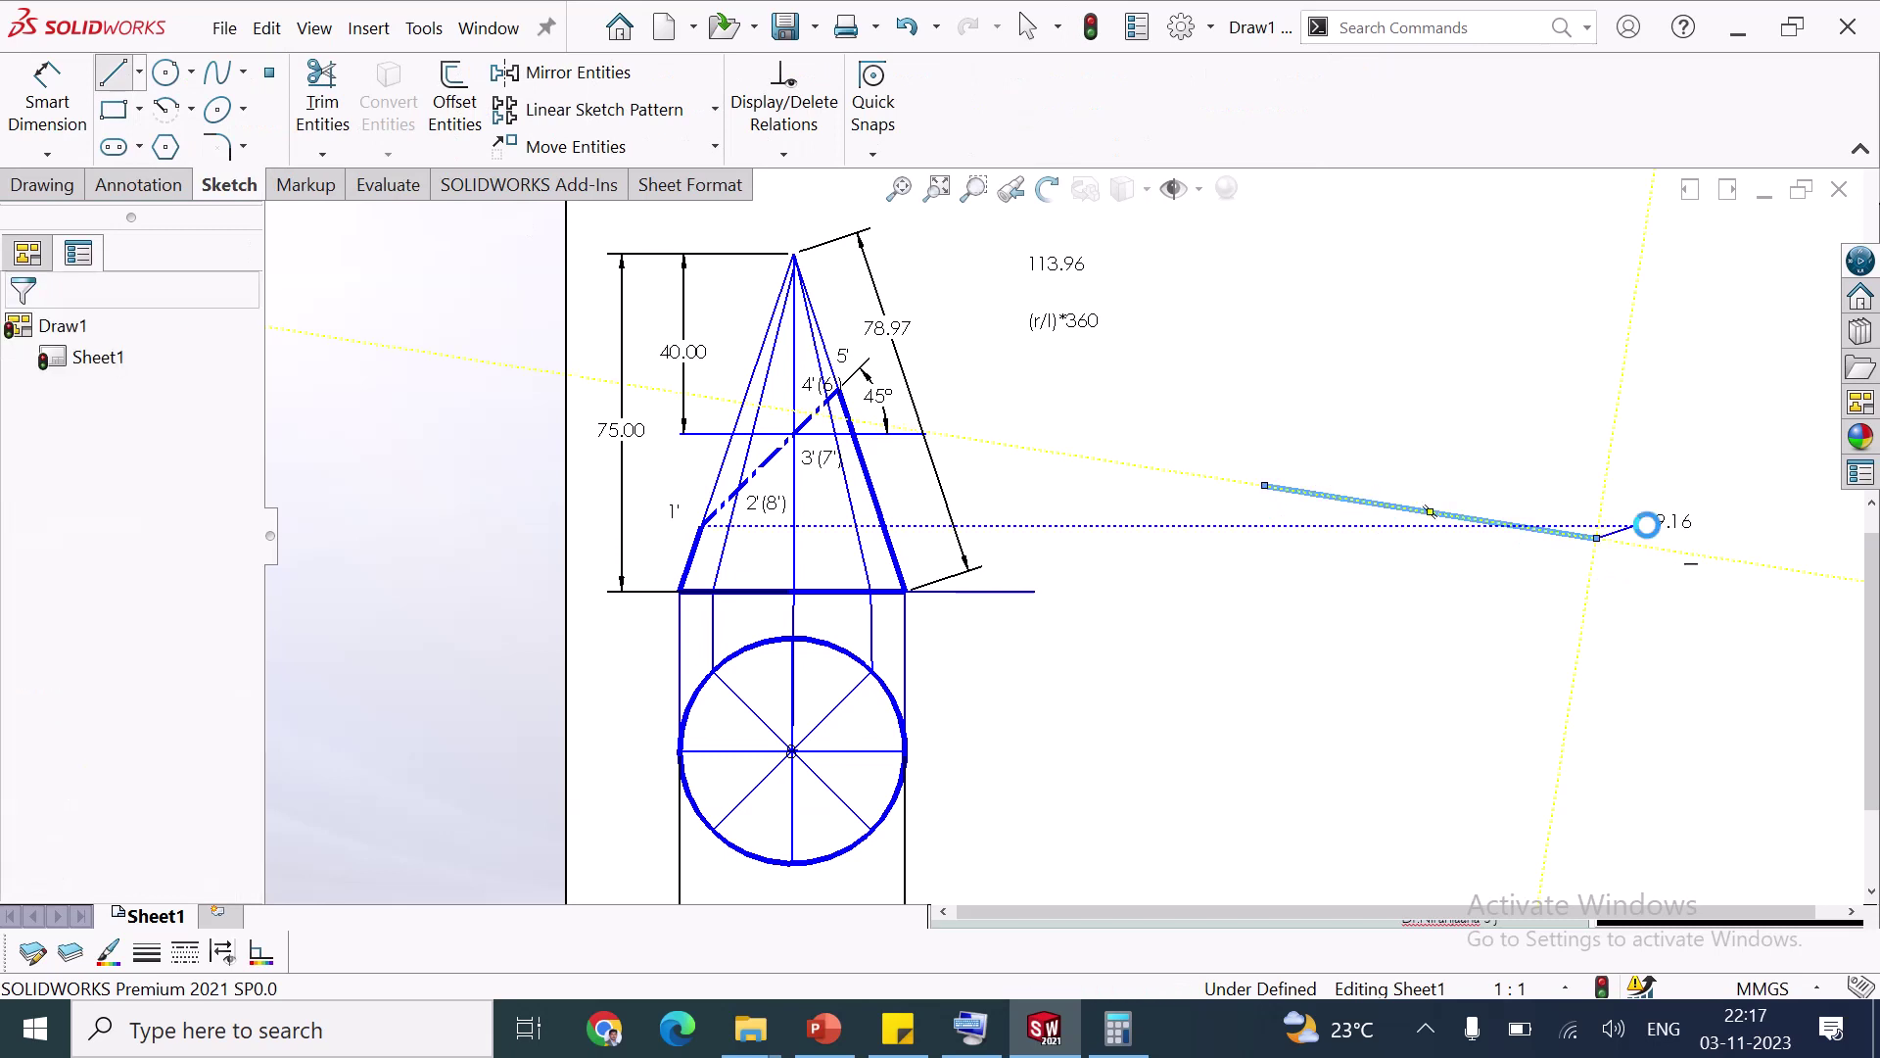
key("Escape")
left_click(1429, 511)
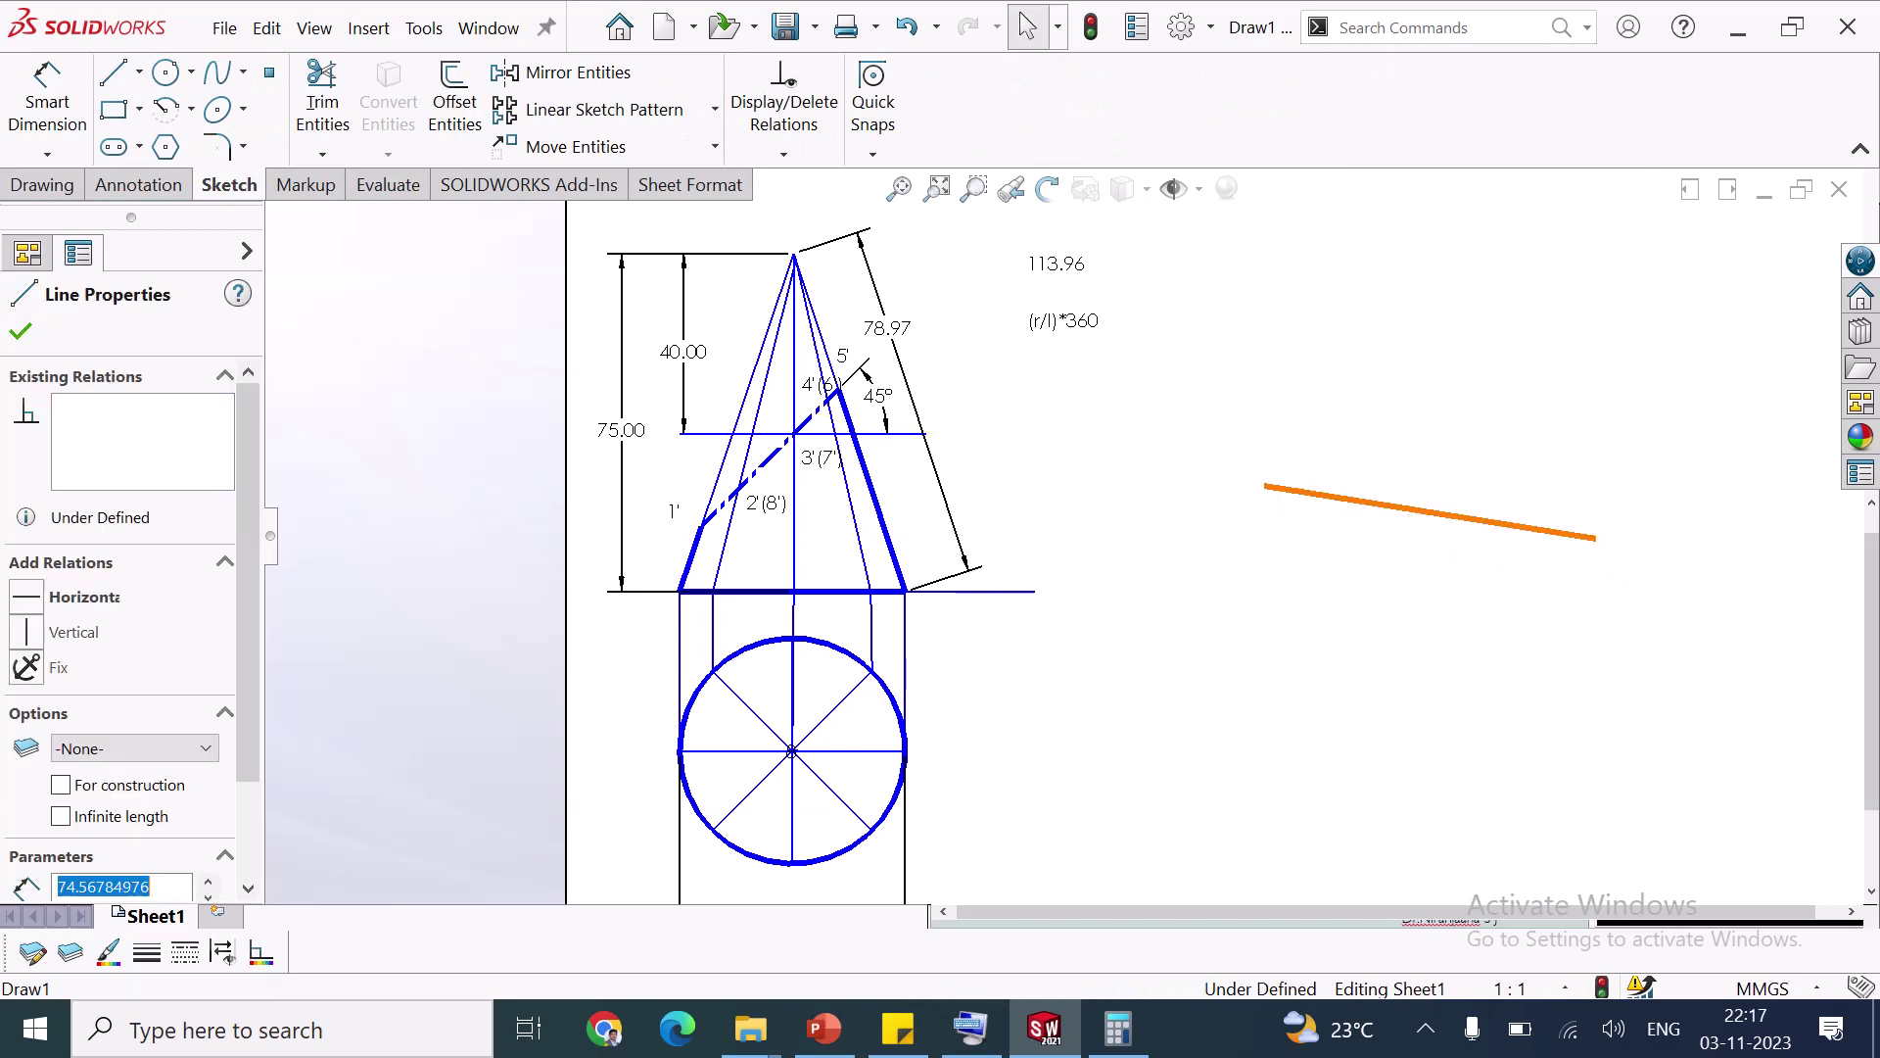
left_click(147, 952)
left_click(282, 757)
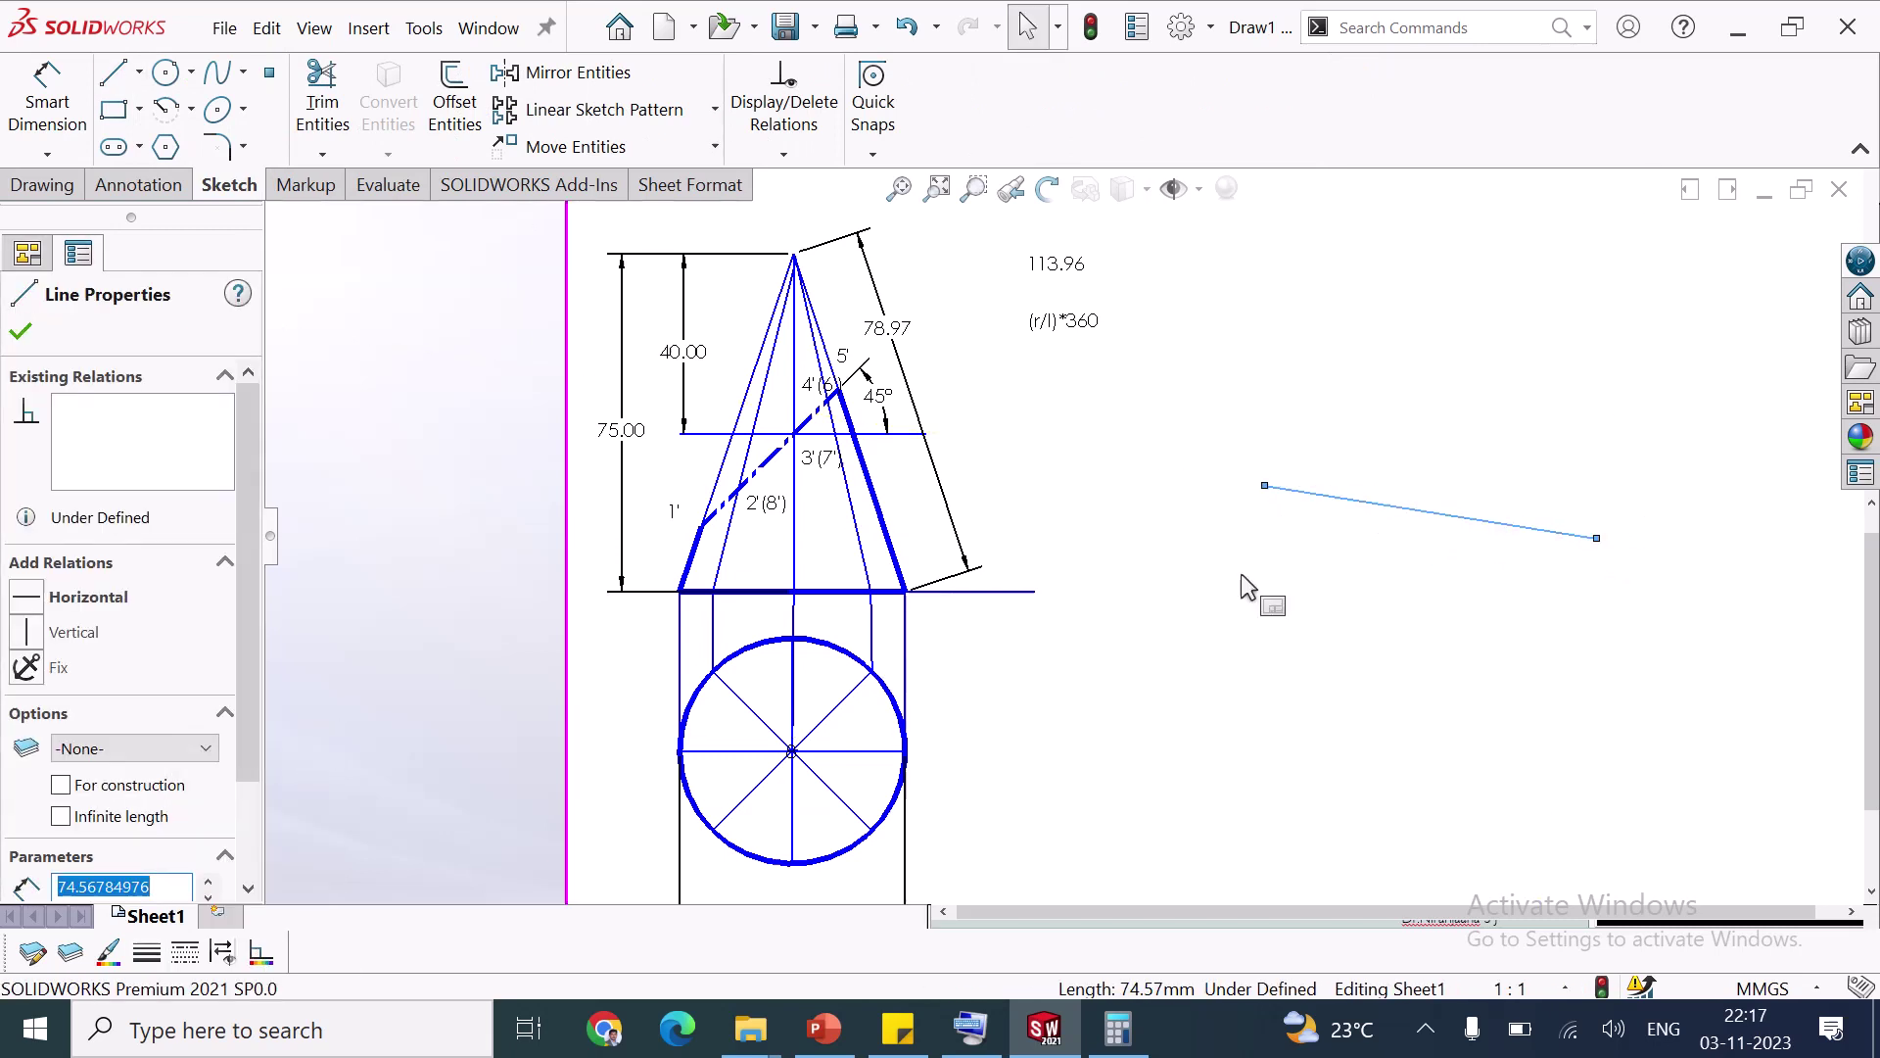
left_click(1410, 524)
left_click(1390, 509)
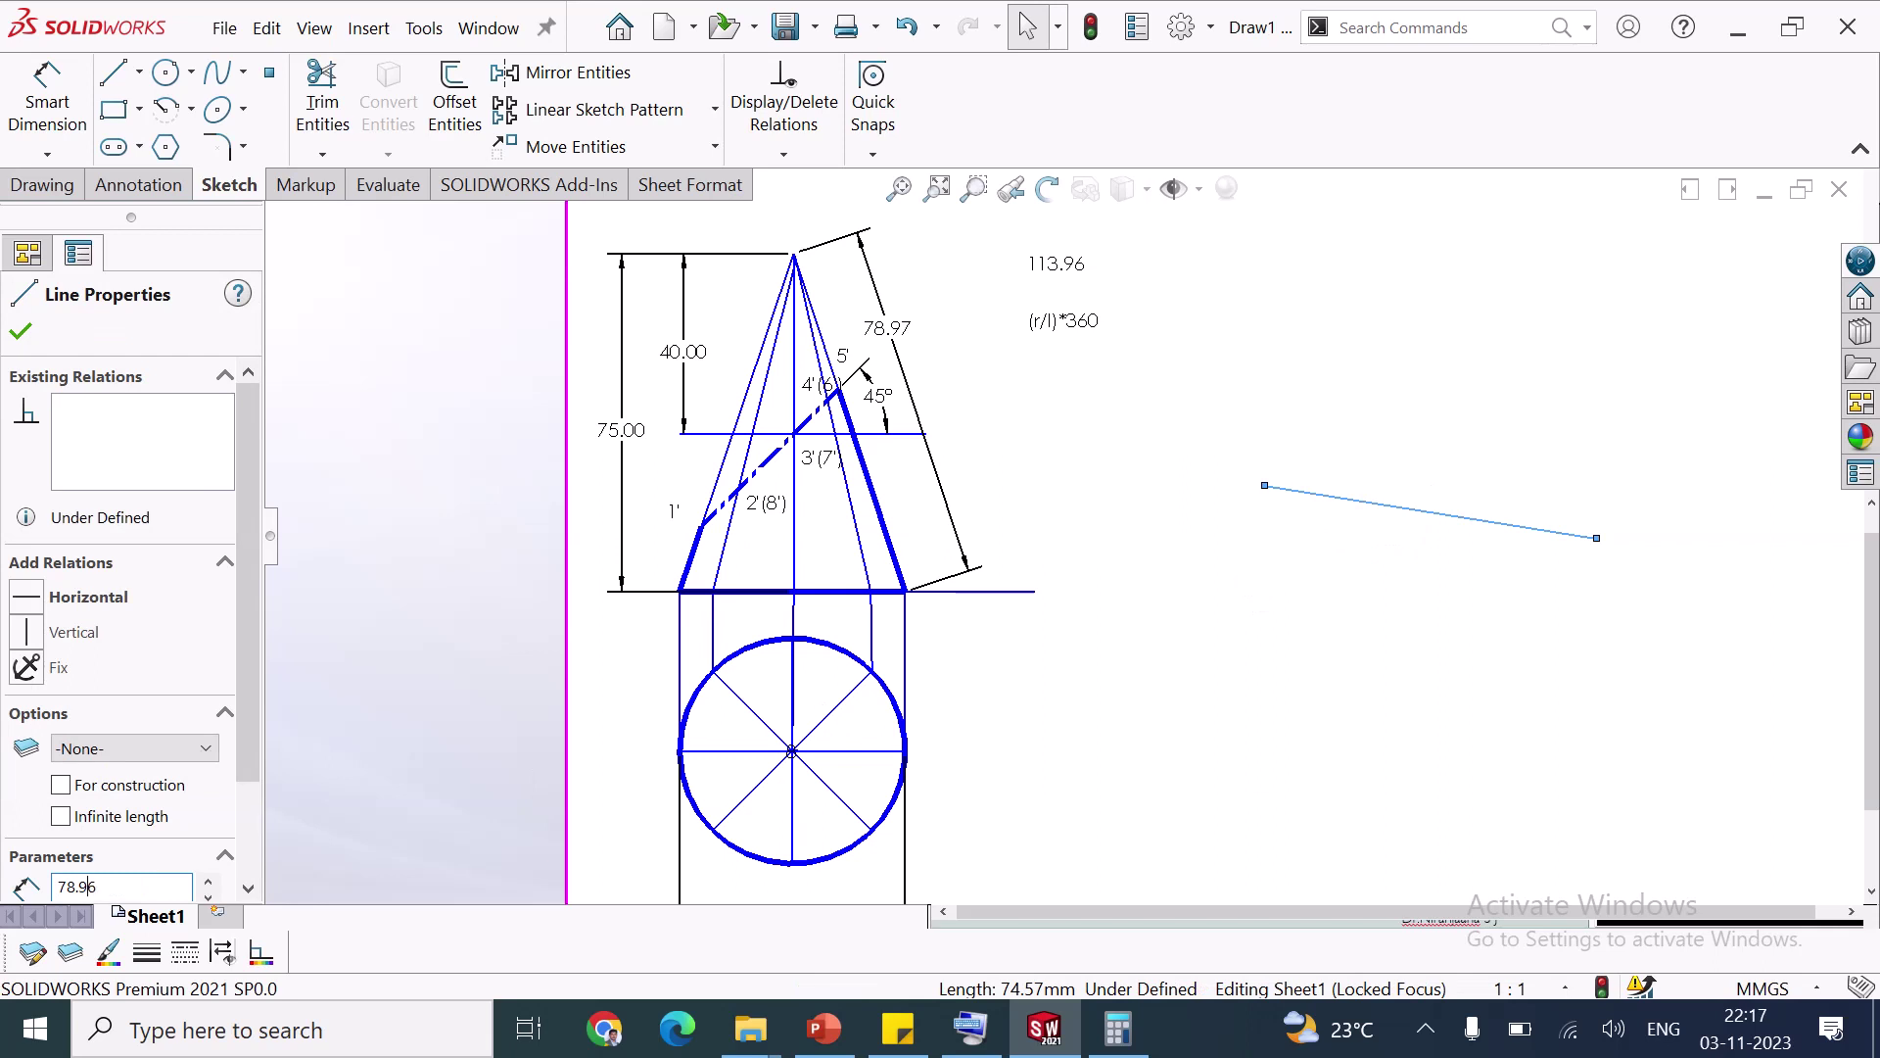
key("Delete")
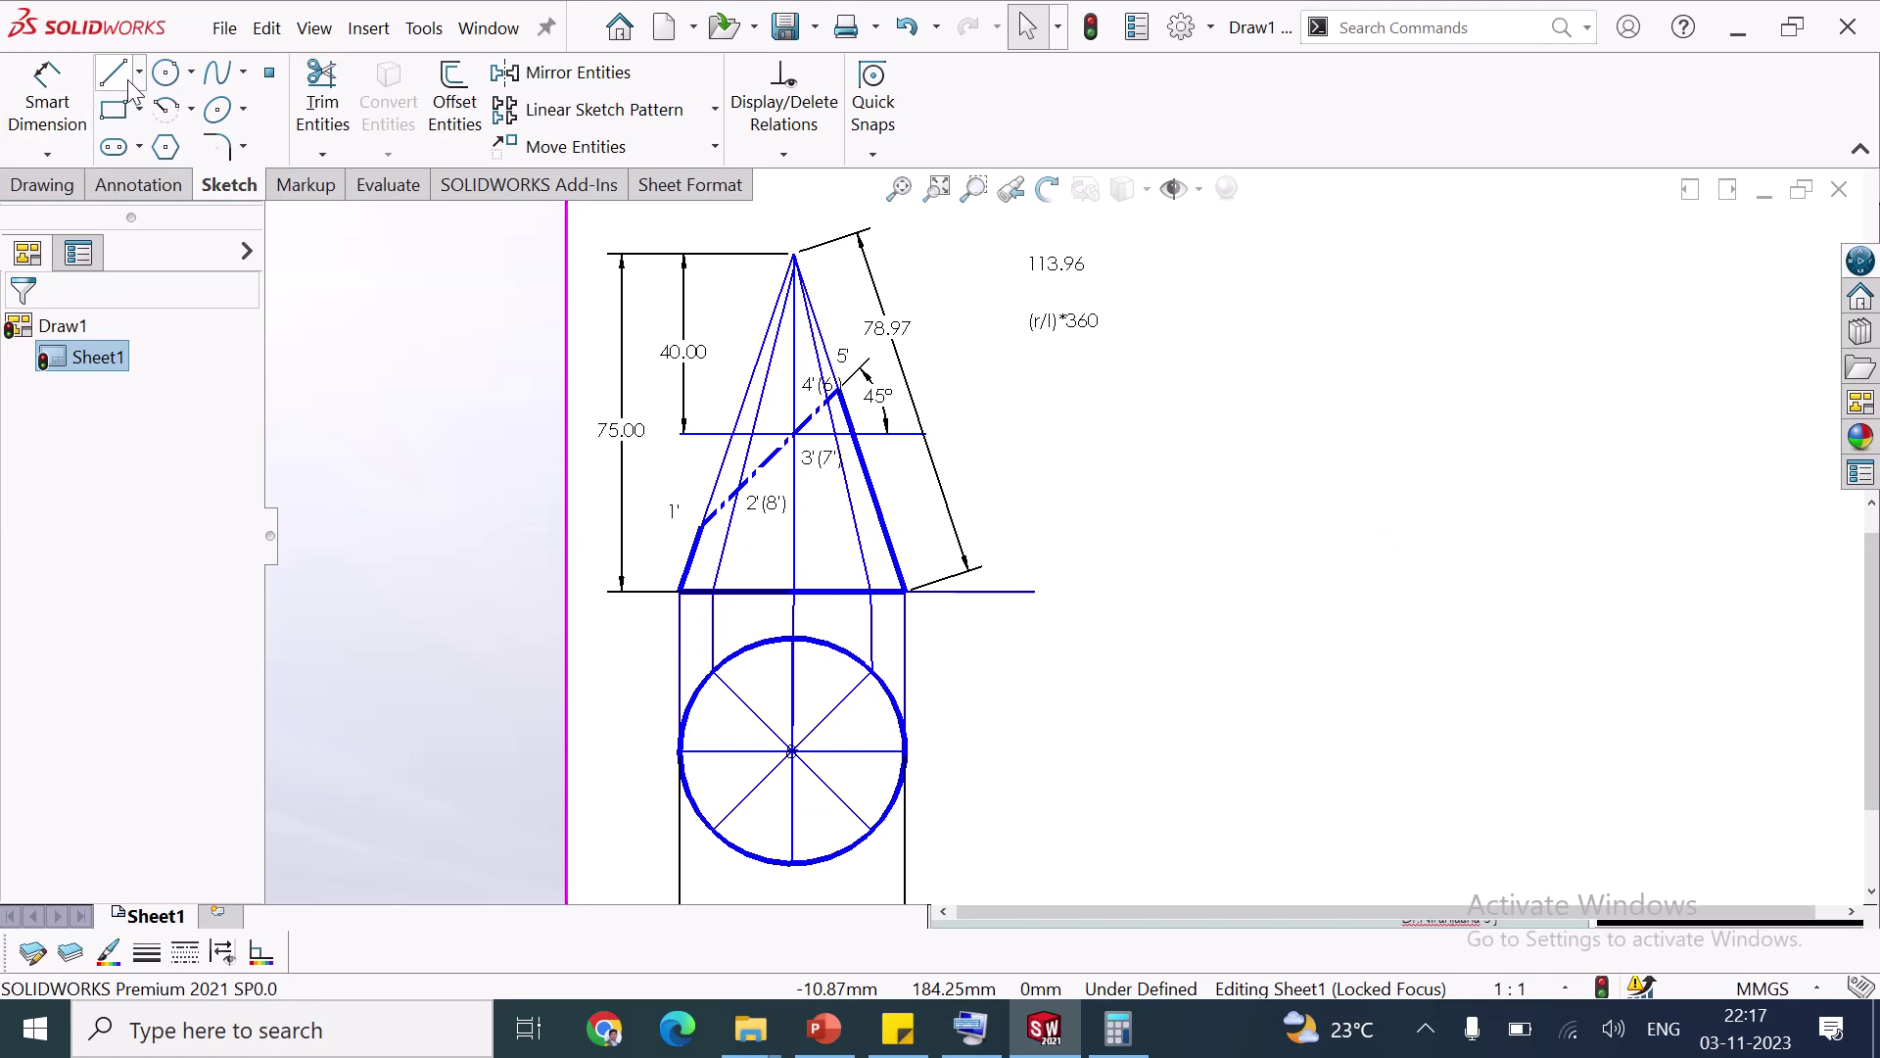
Redraw the sloping line right of the cone with 0.18mm thickness
left_click(1266, 502)
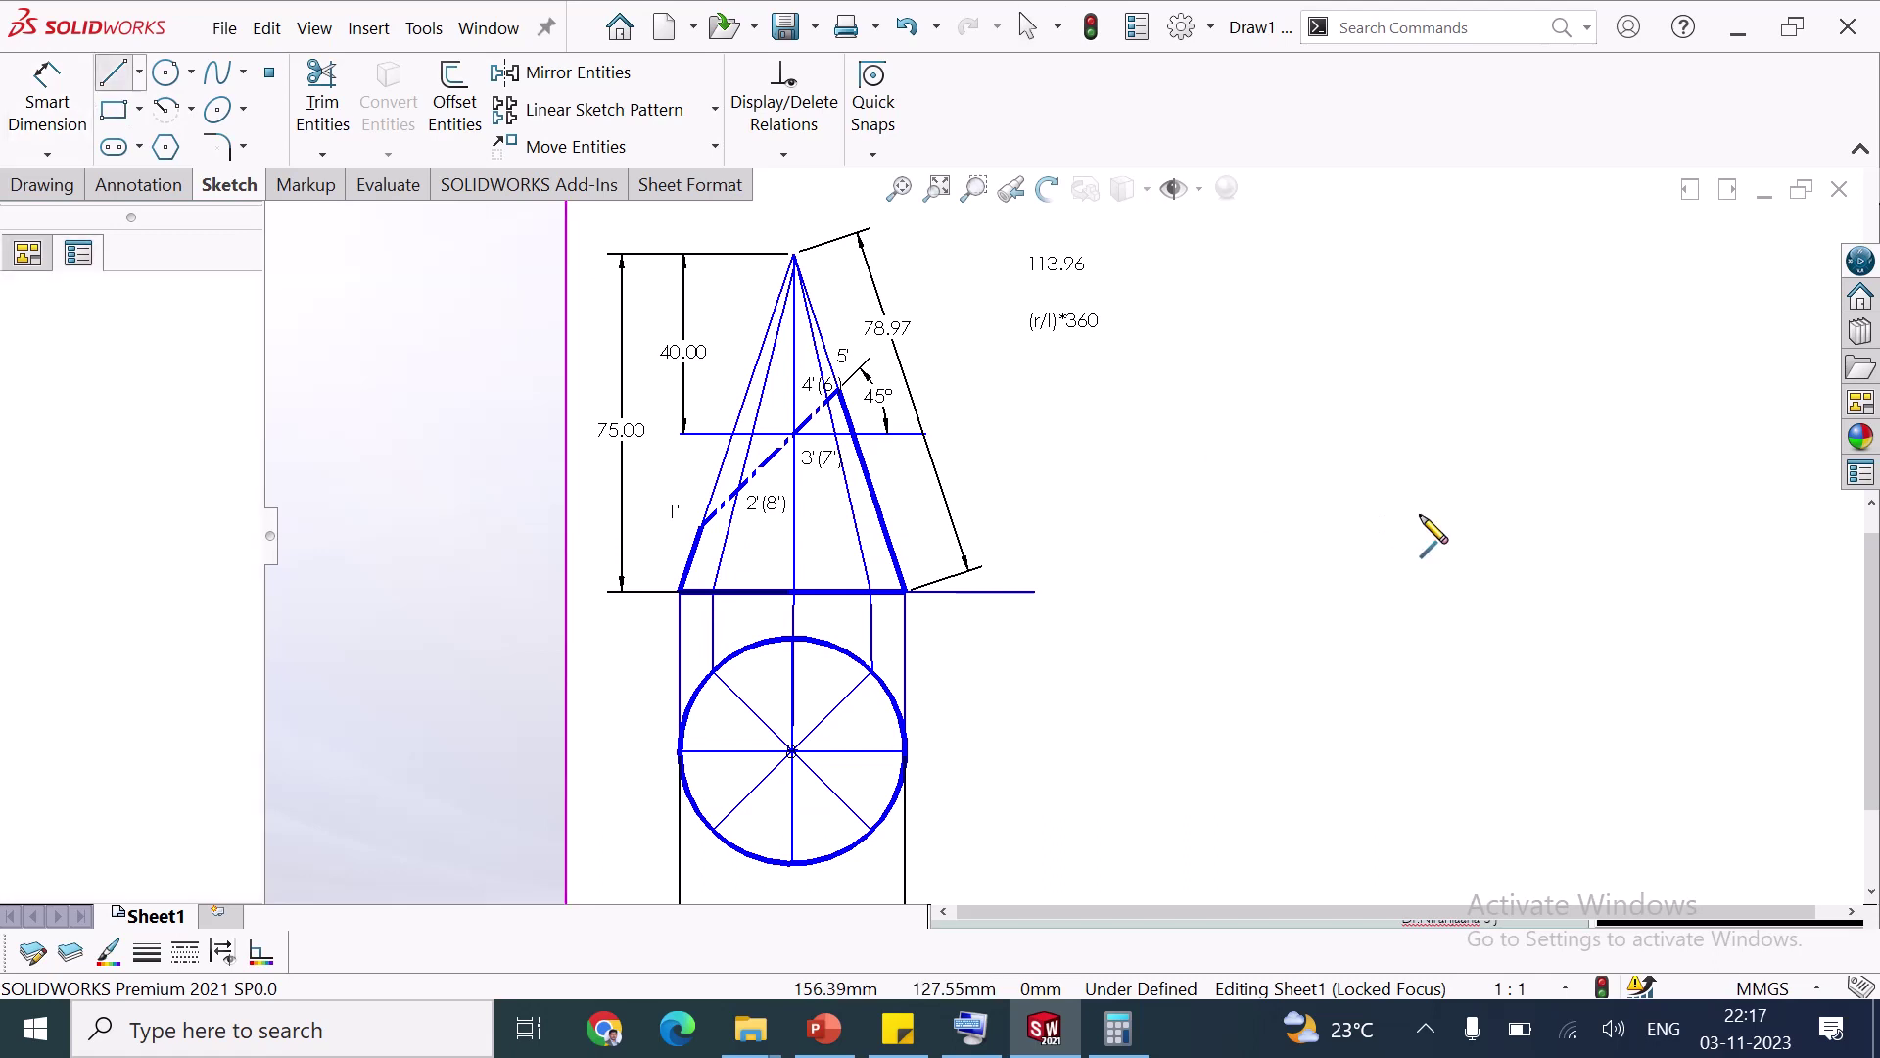
left_click(1547, 558)
key("Escape")
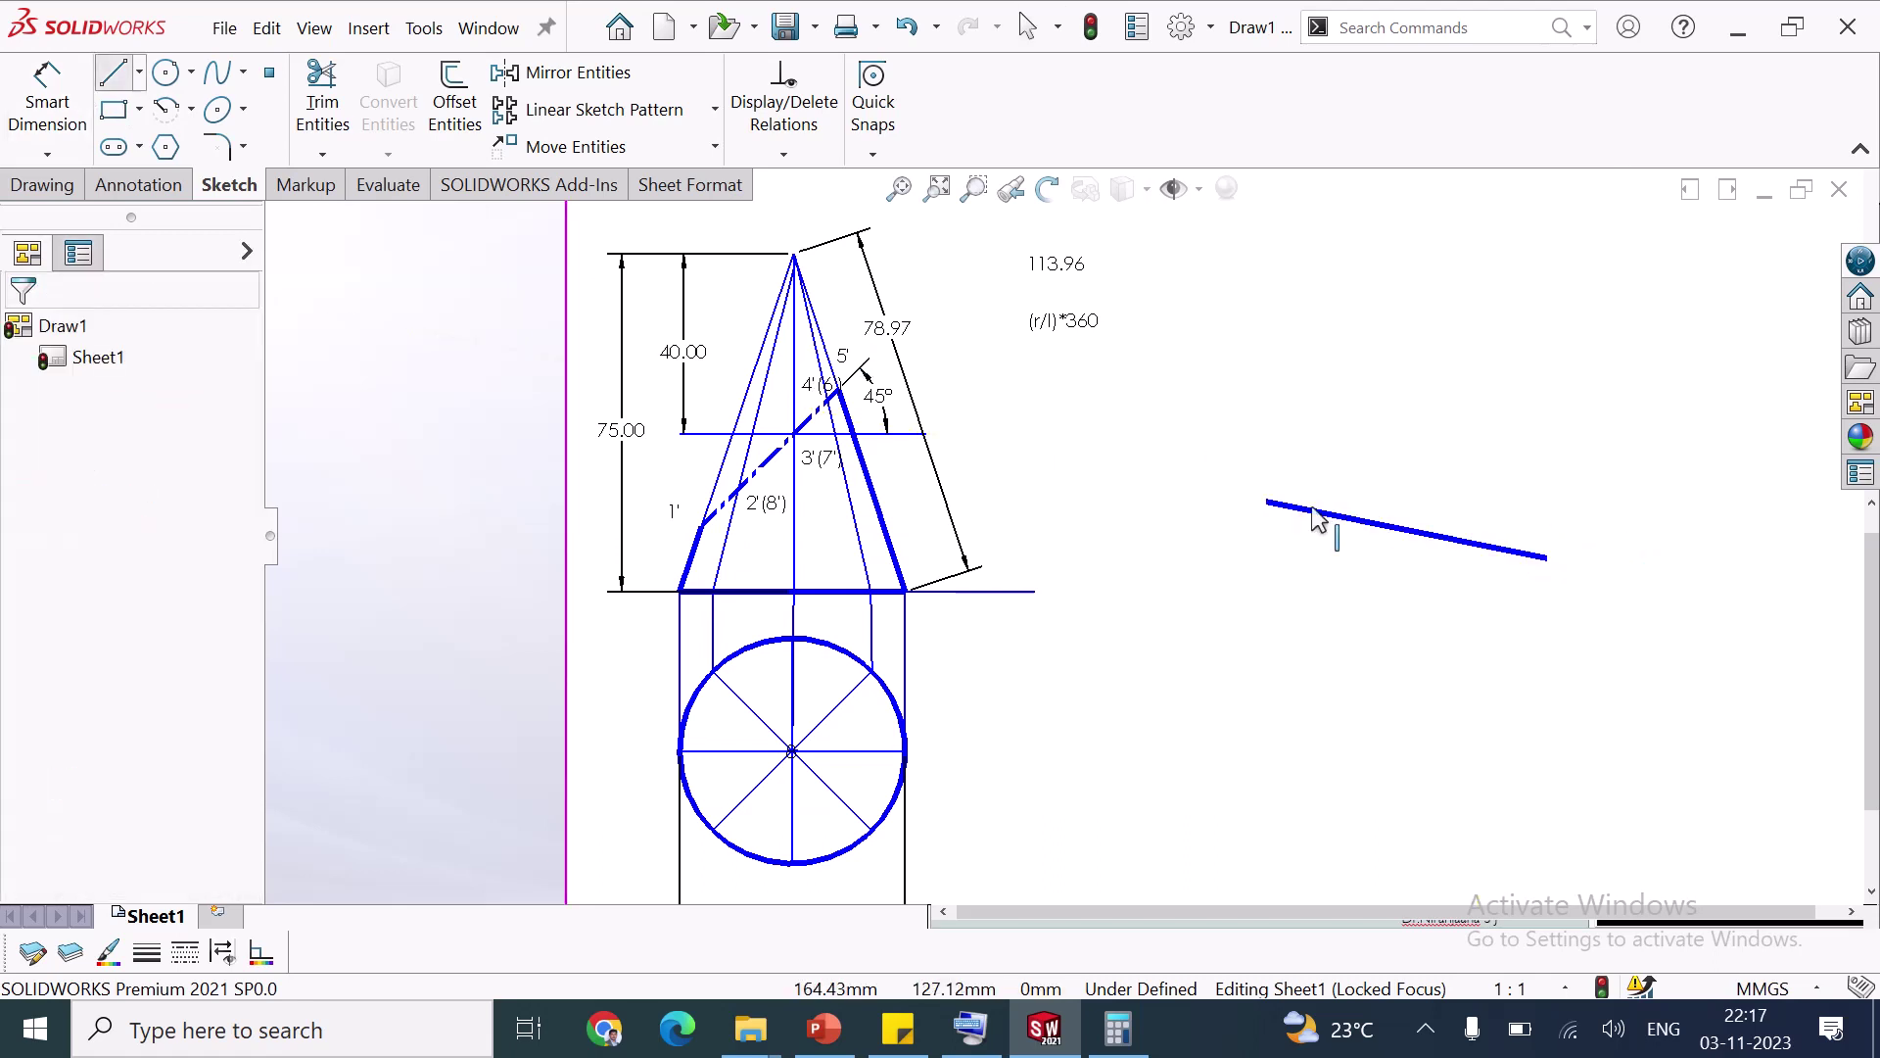
left_click(1266, 533)
left_click(147, 952)
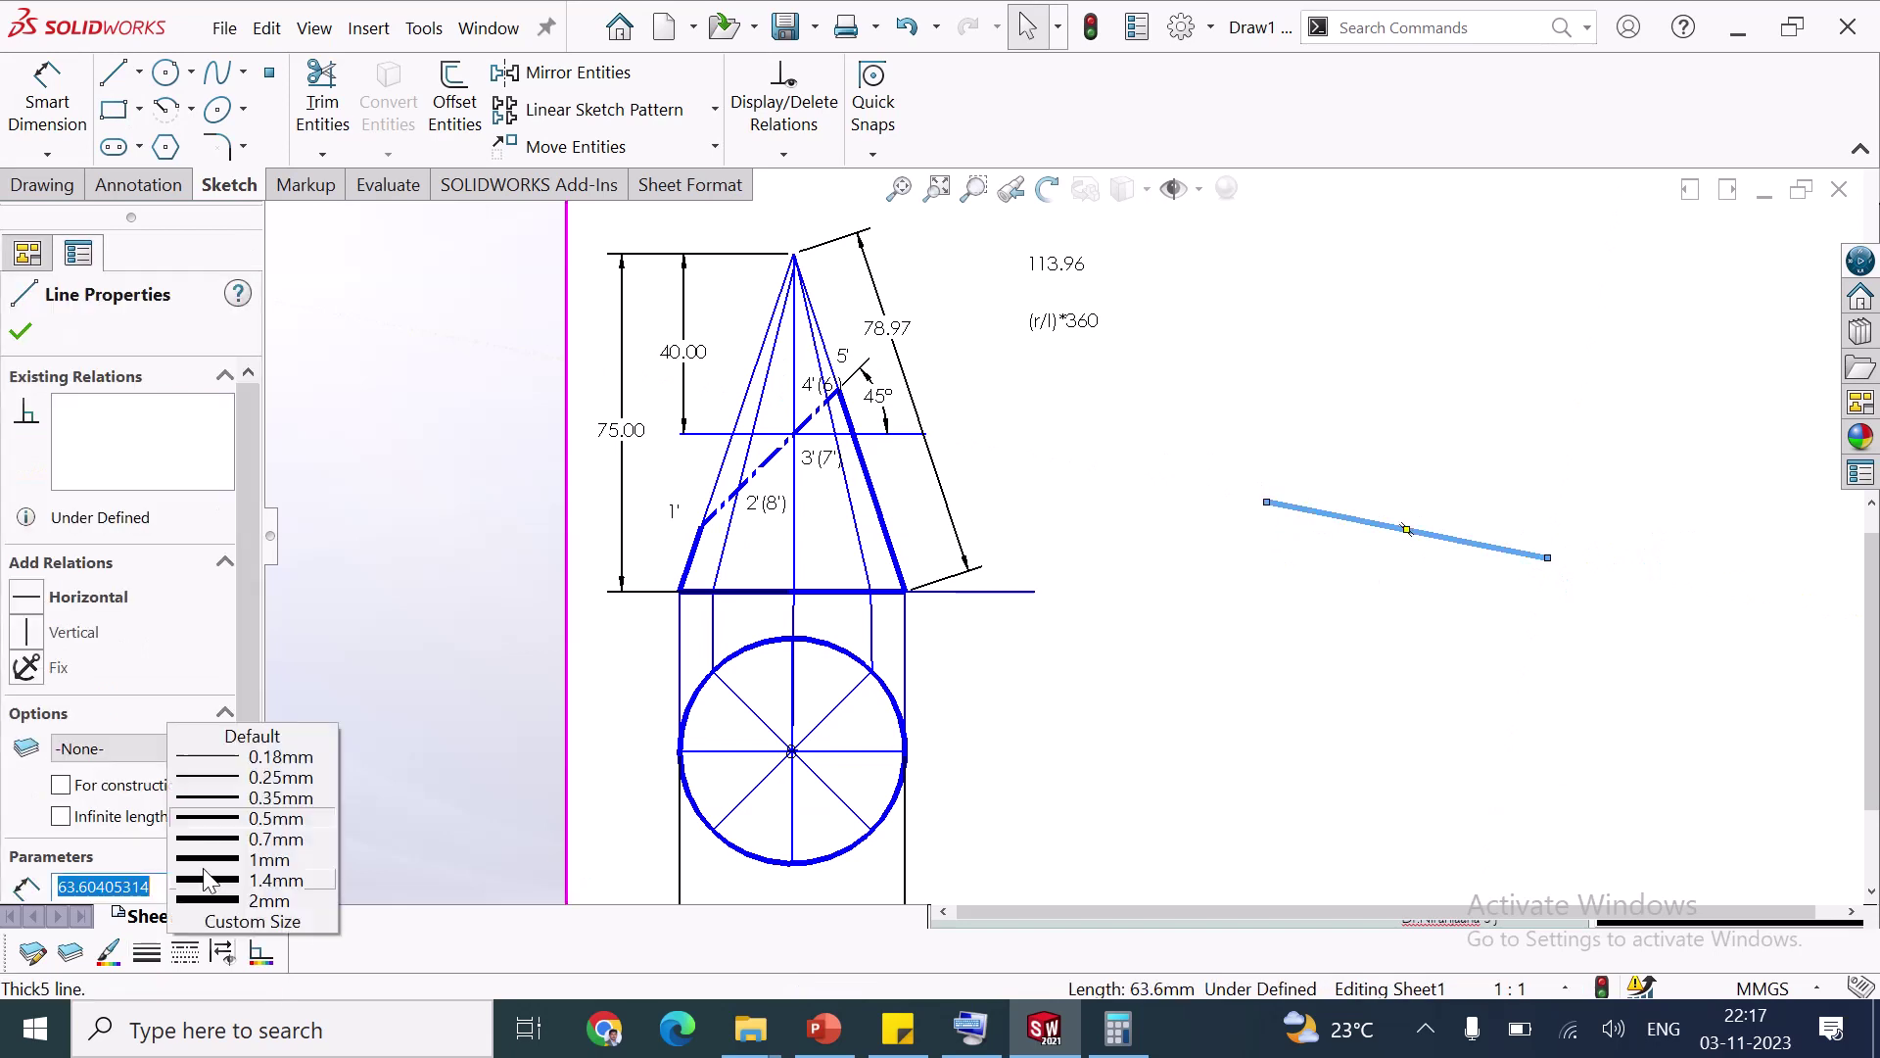
left_click(276, 758)
left_click(358, 442)
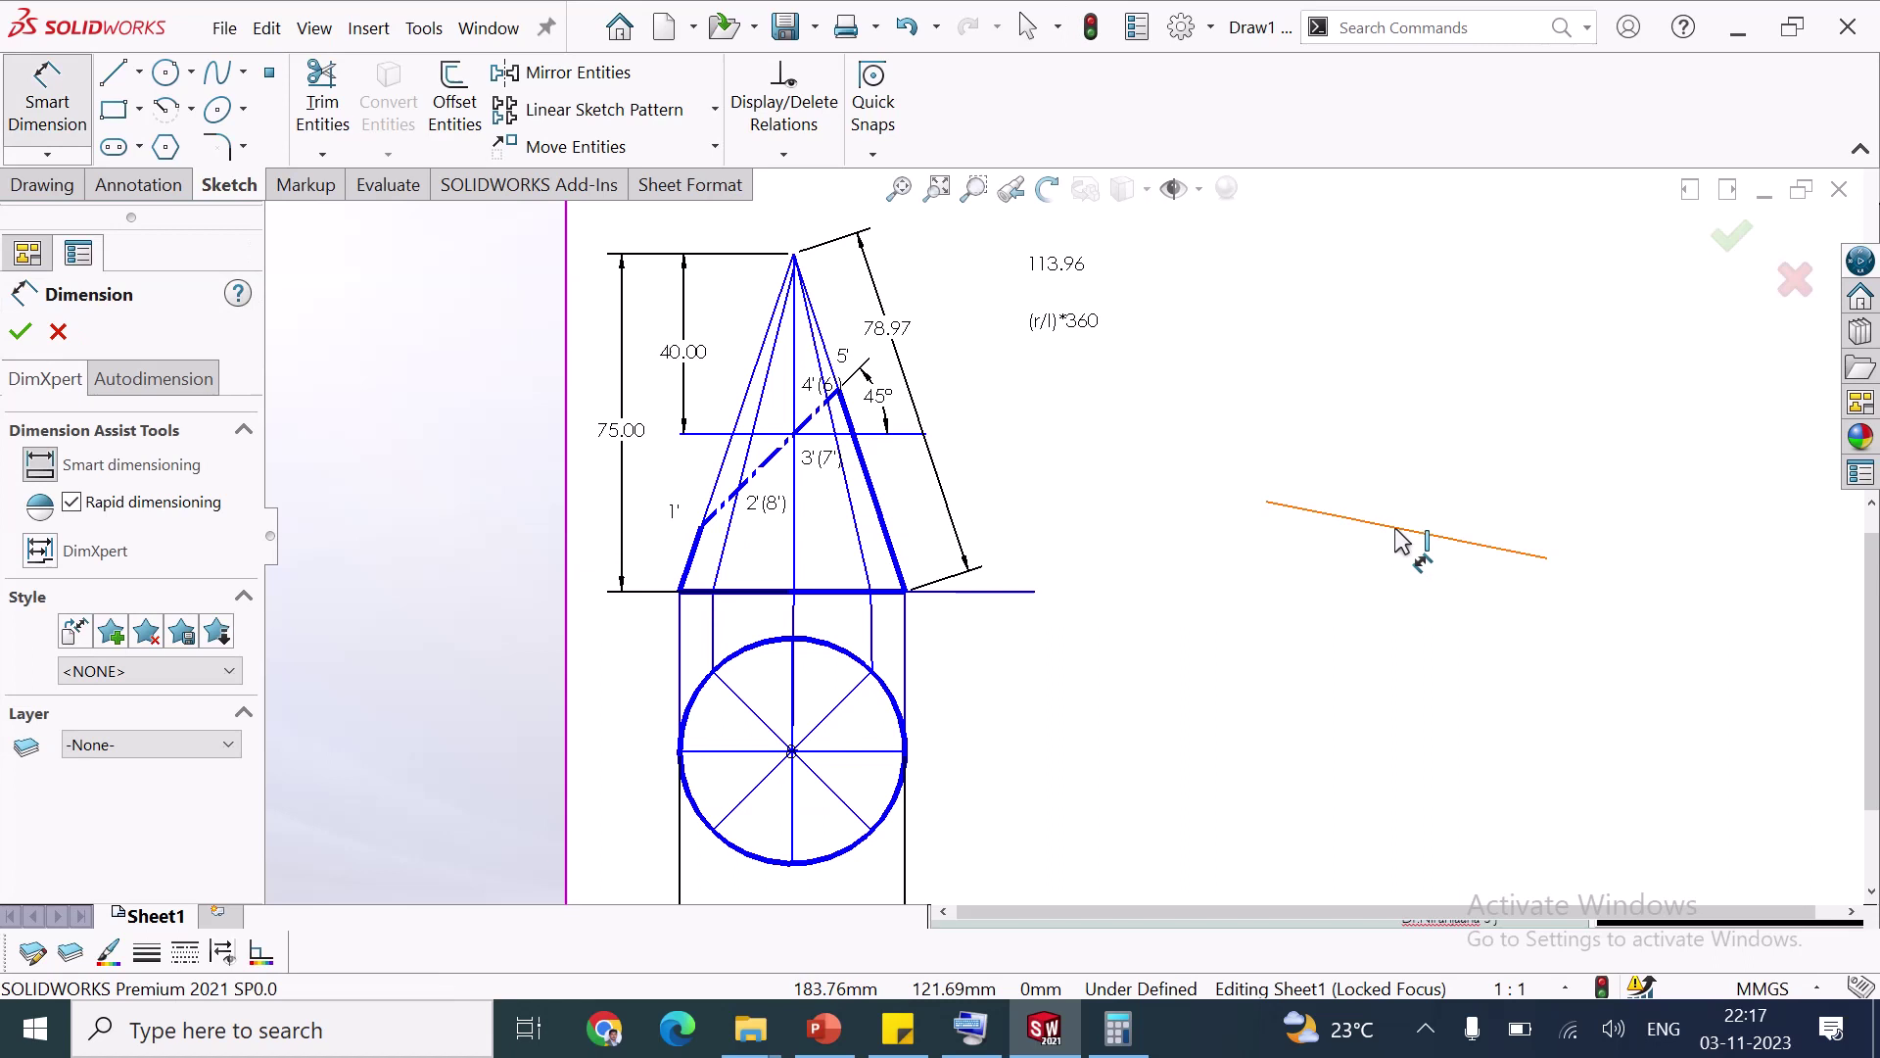
Dimension the new line's length to 78.97
left_click(1385, 556)
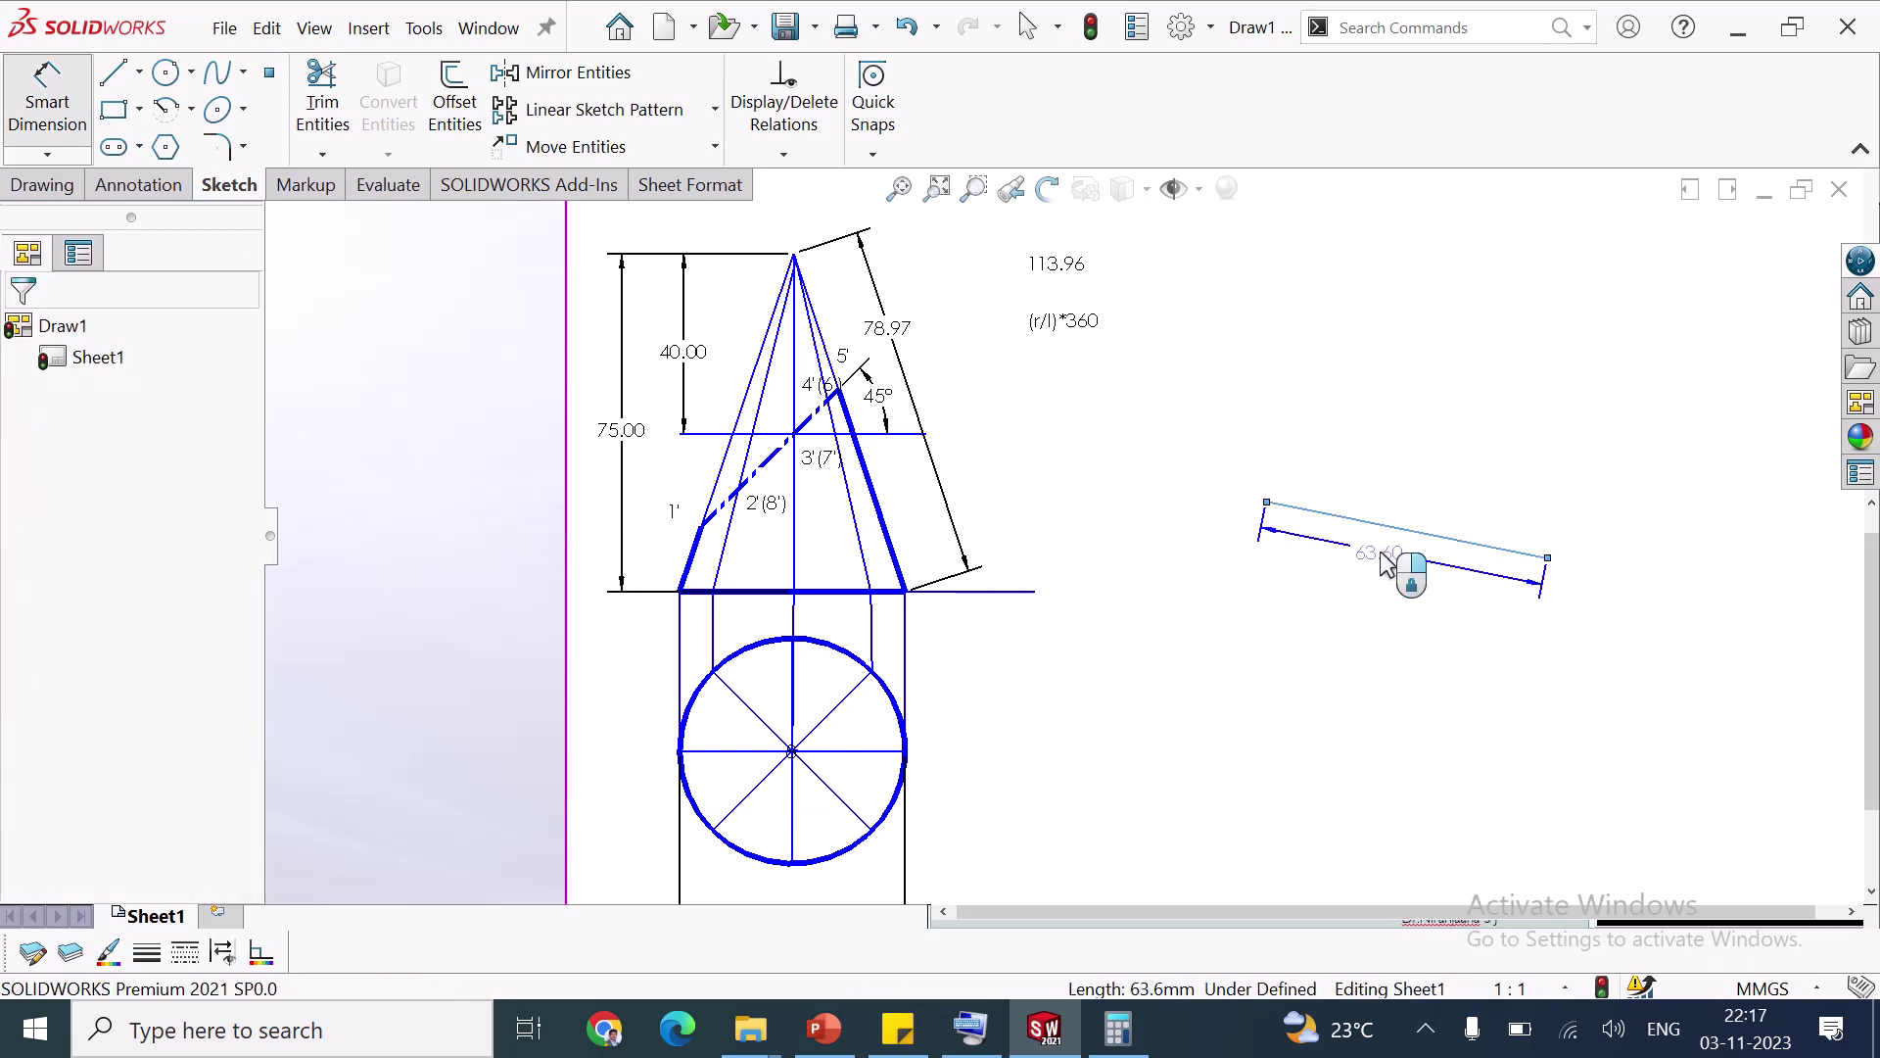
left_click(1402, 568)
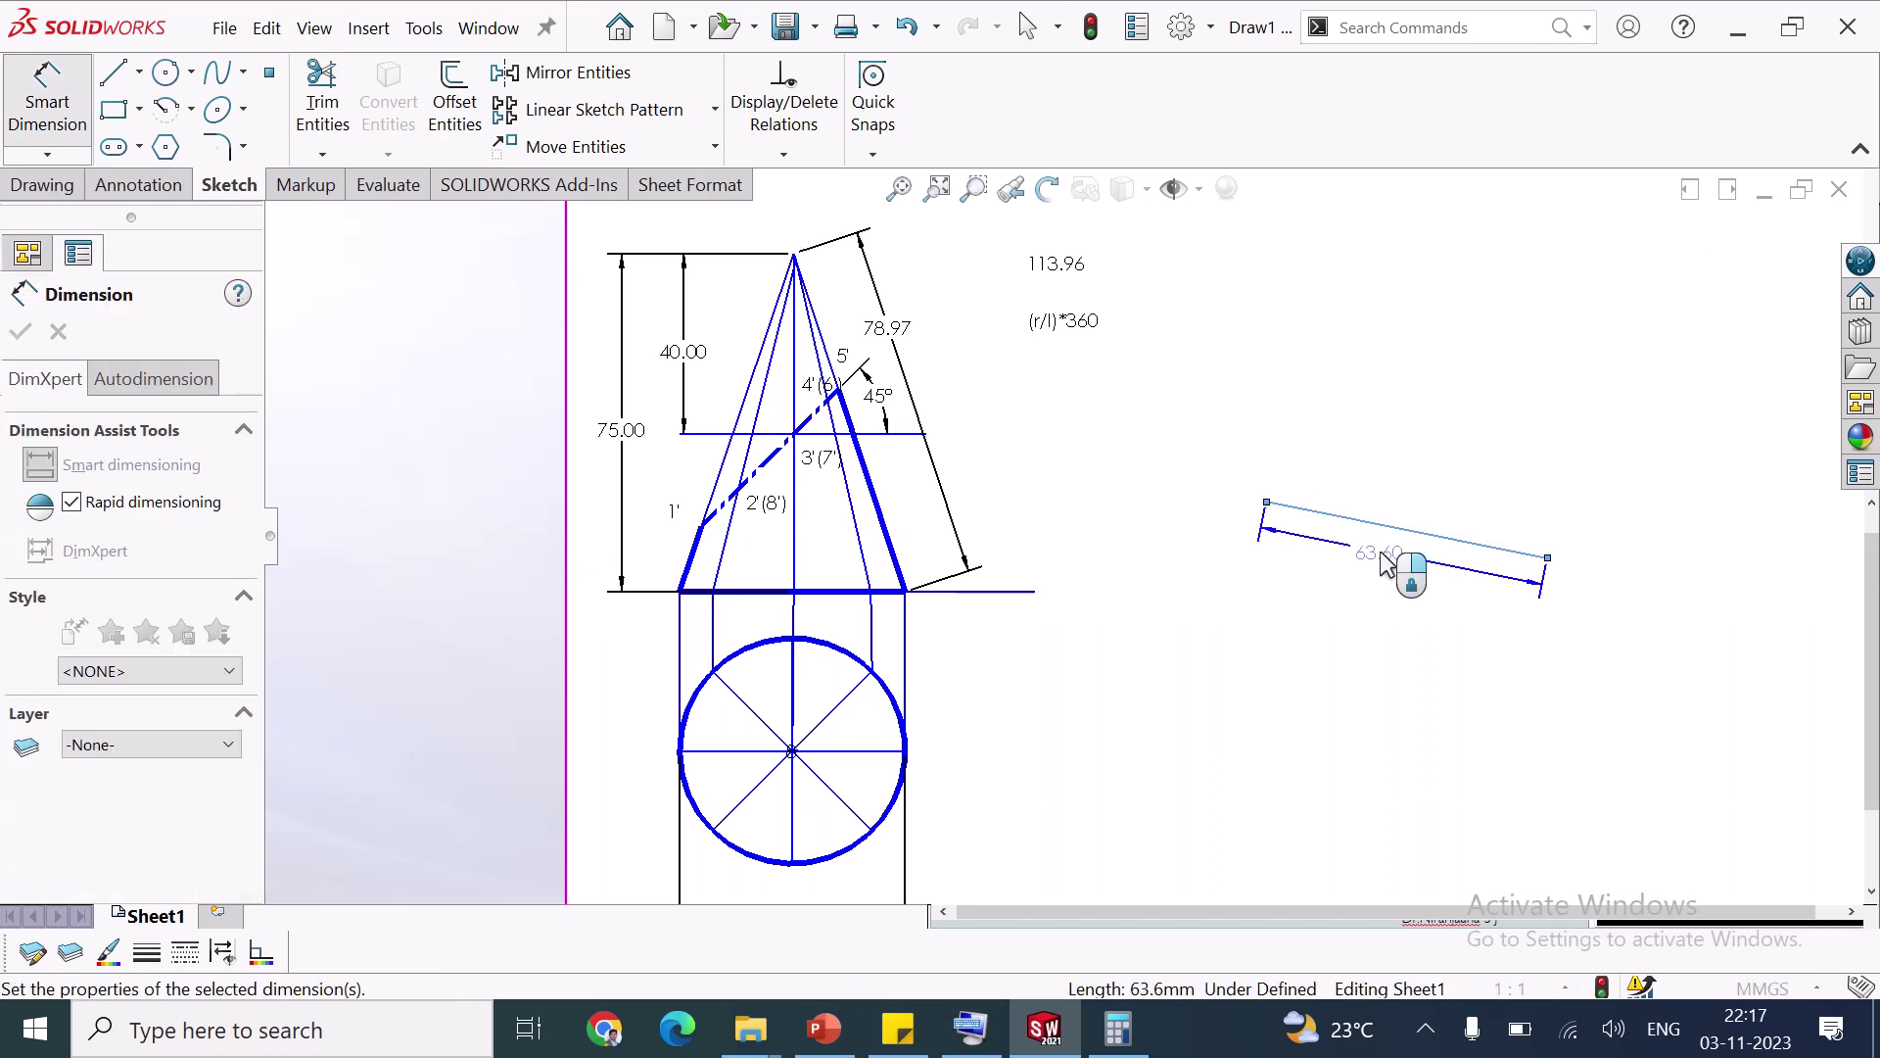
type("78.97")
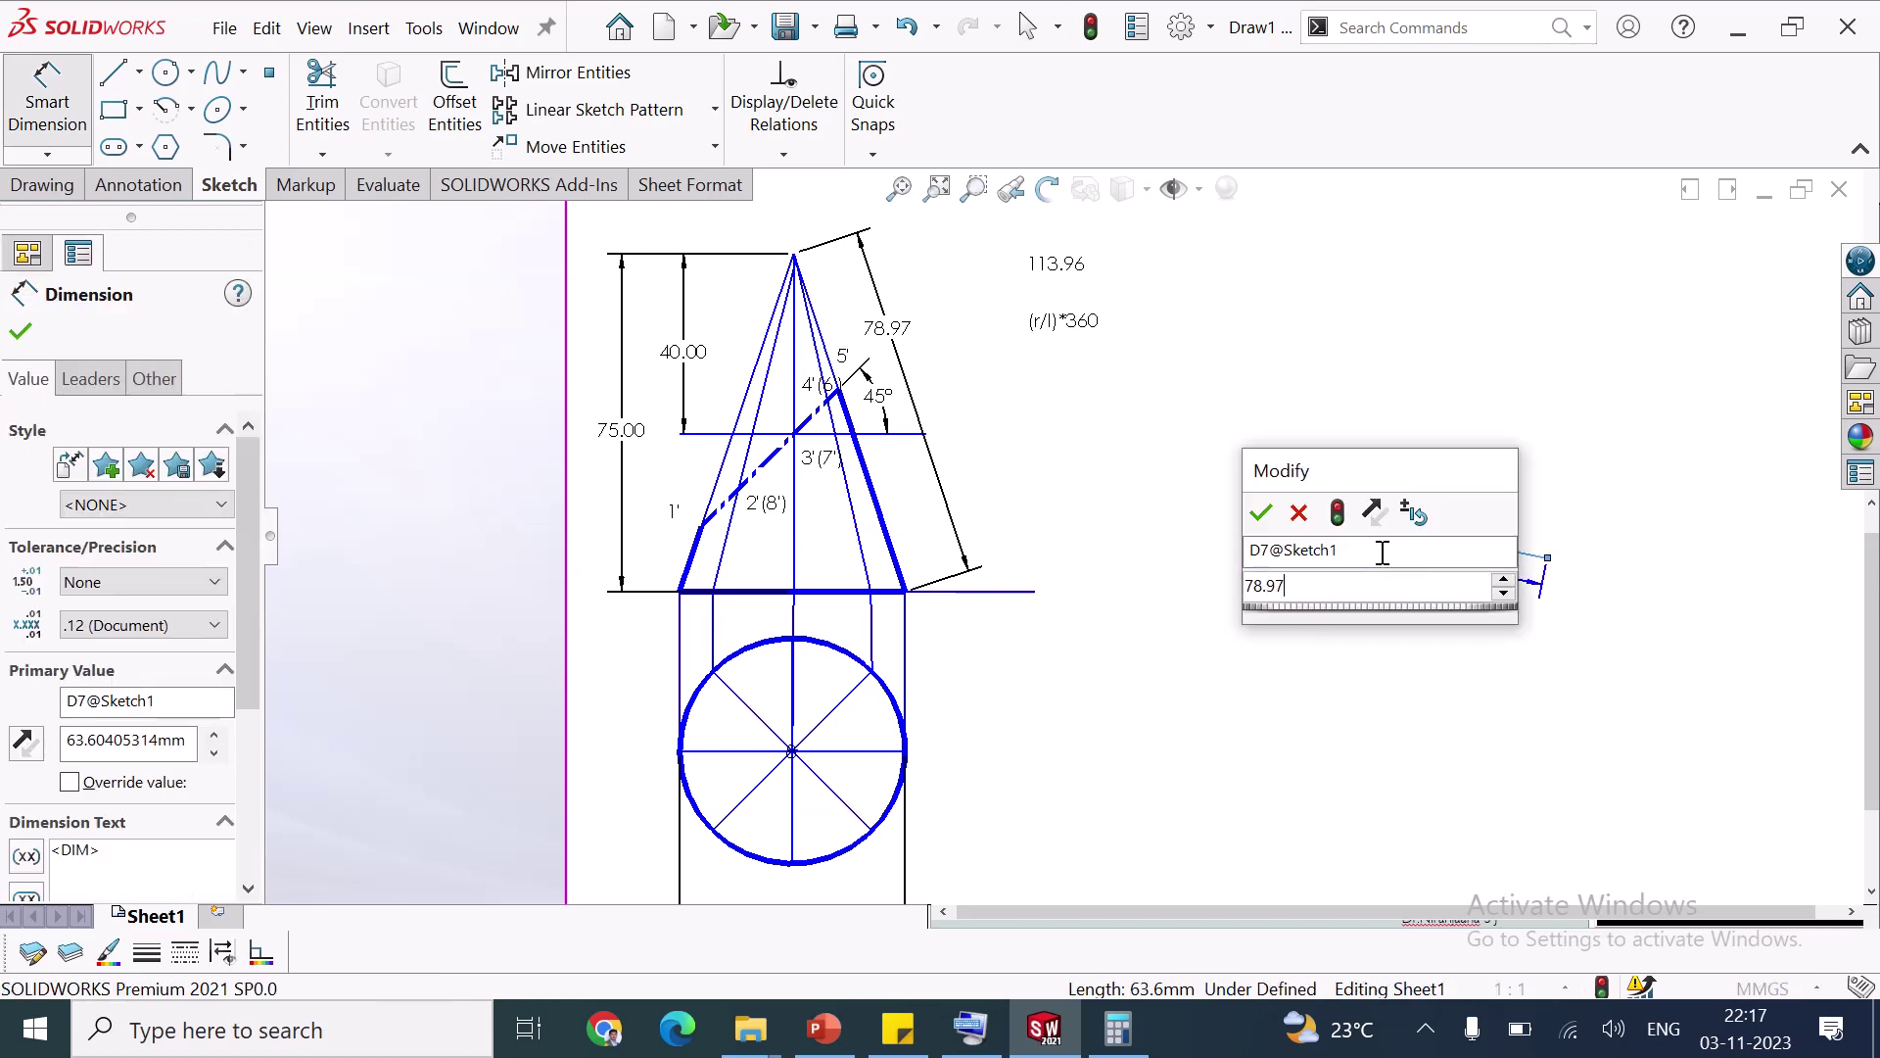
left_click(1260, 512)
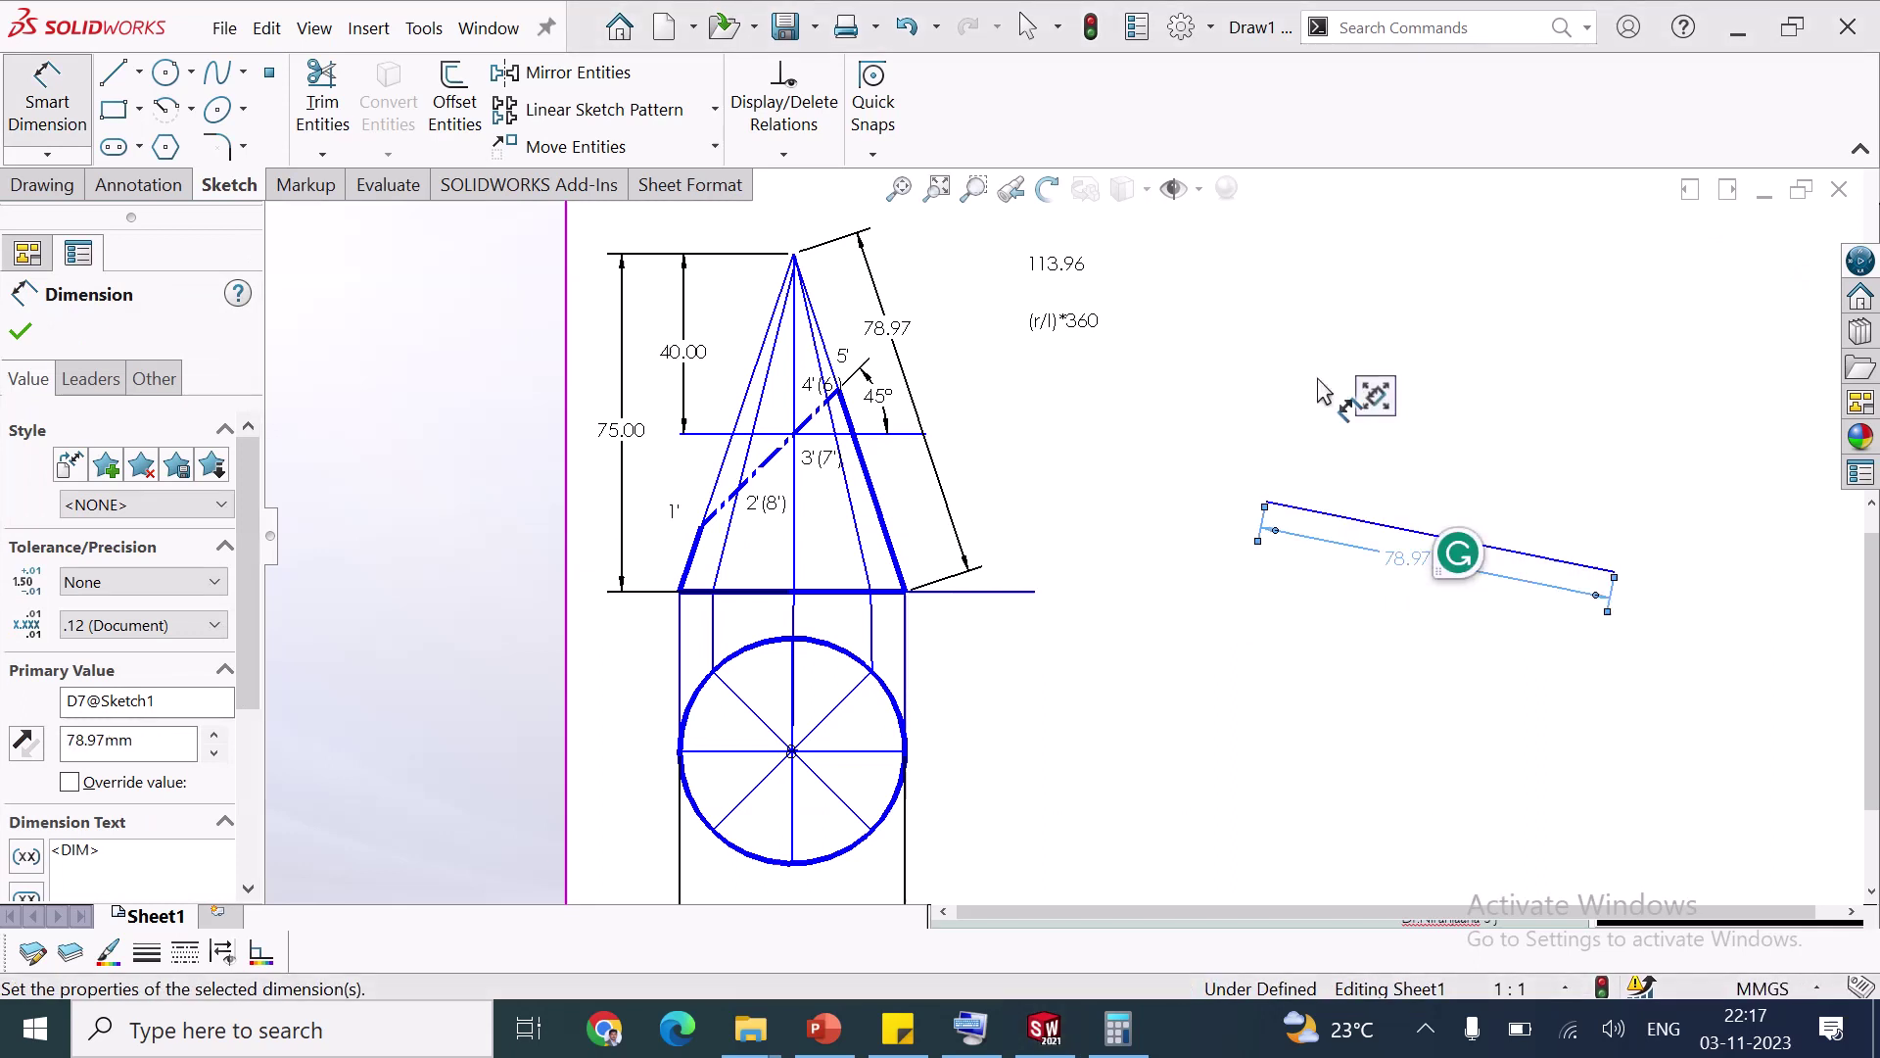
left_click(1280, 734)
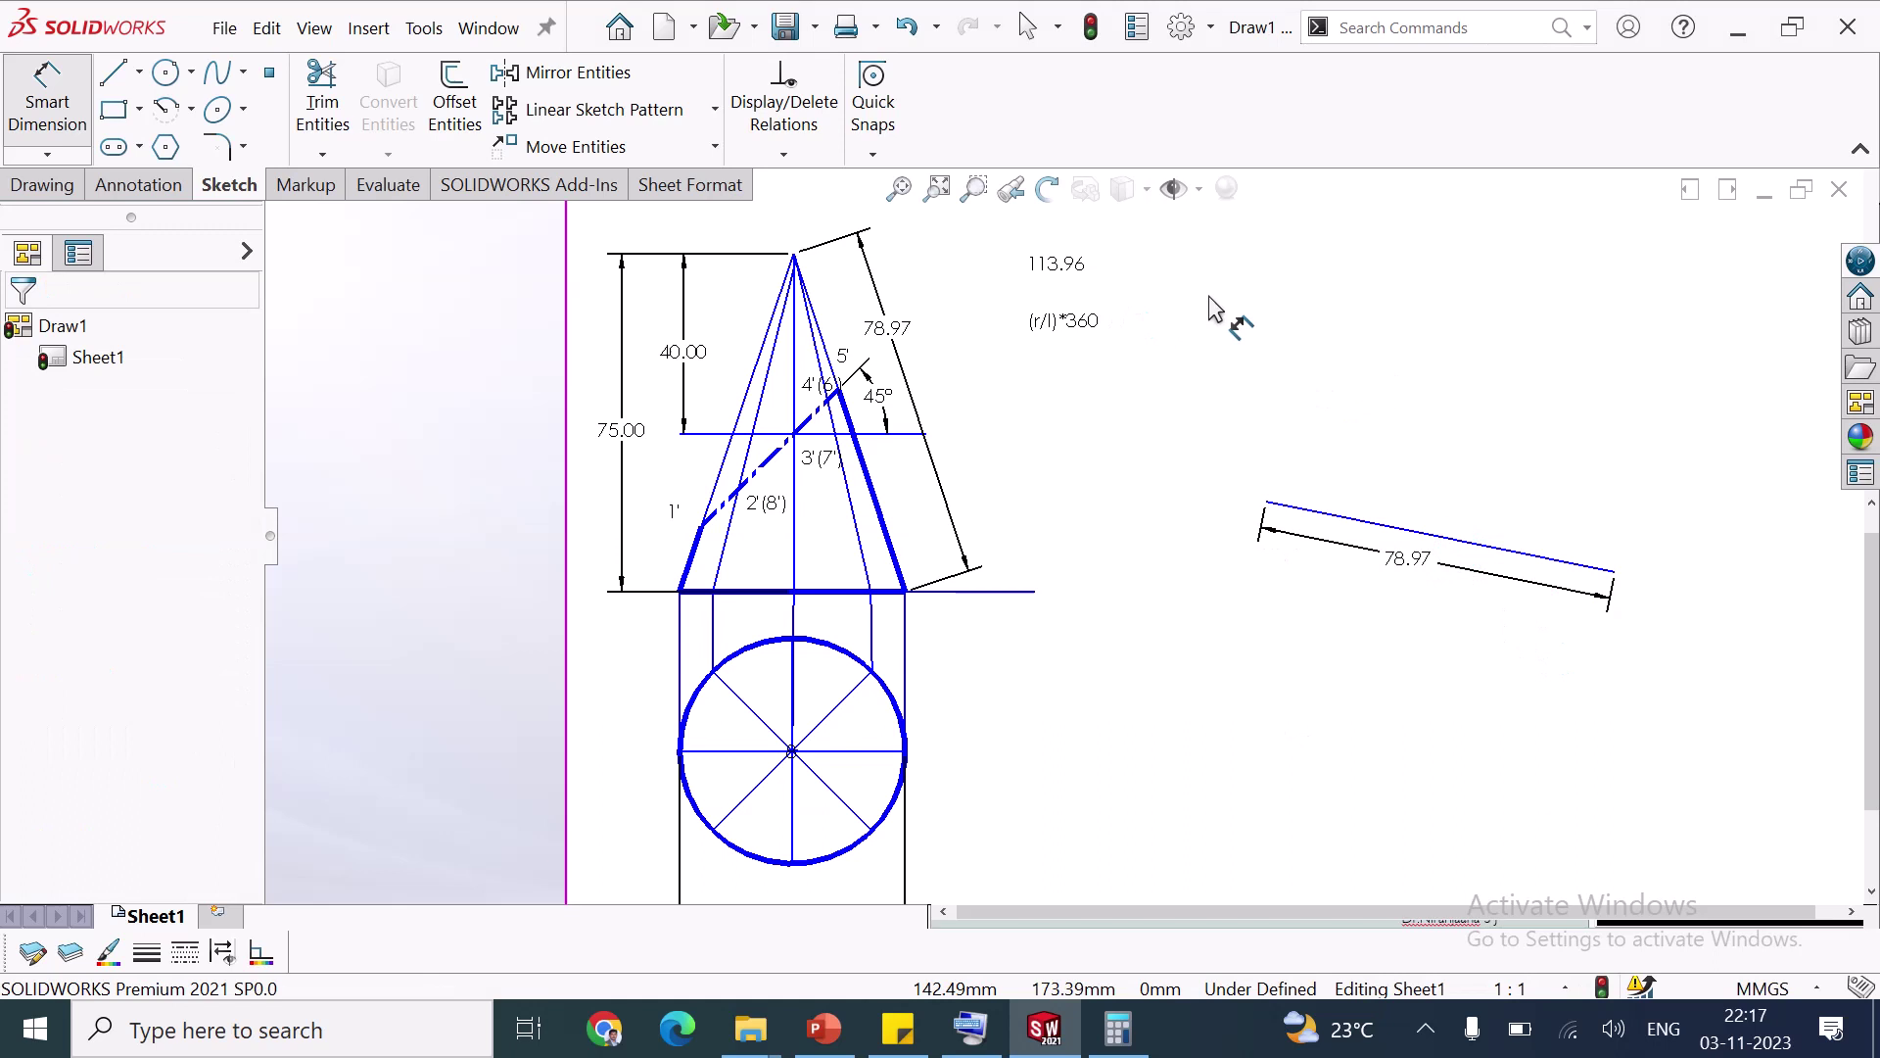
Circular-pattern the 78.97 line into 9 instances over 113.96° about its lower-right endpoint
left_click(716, 110)
left_click(651, 181)
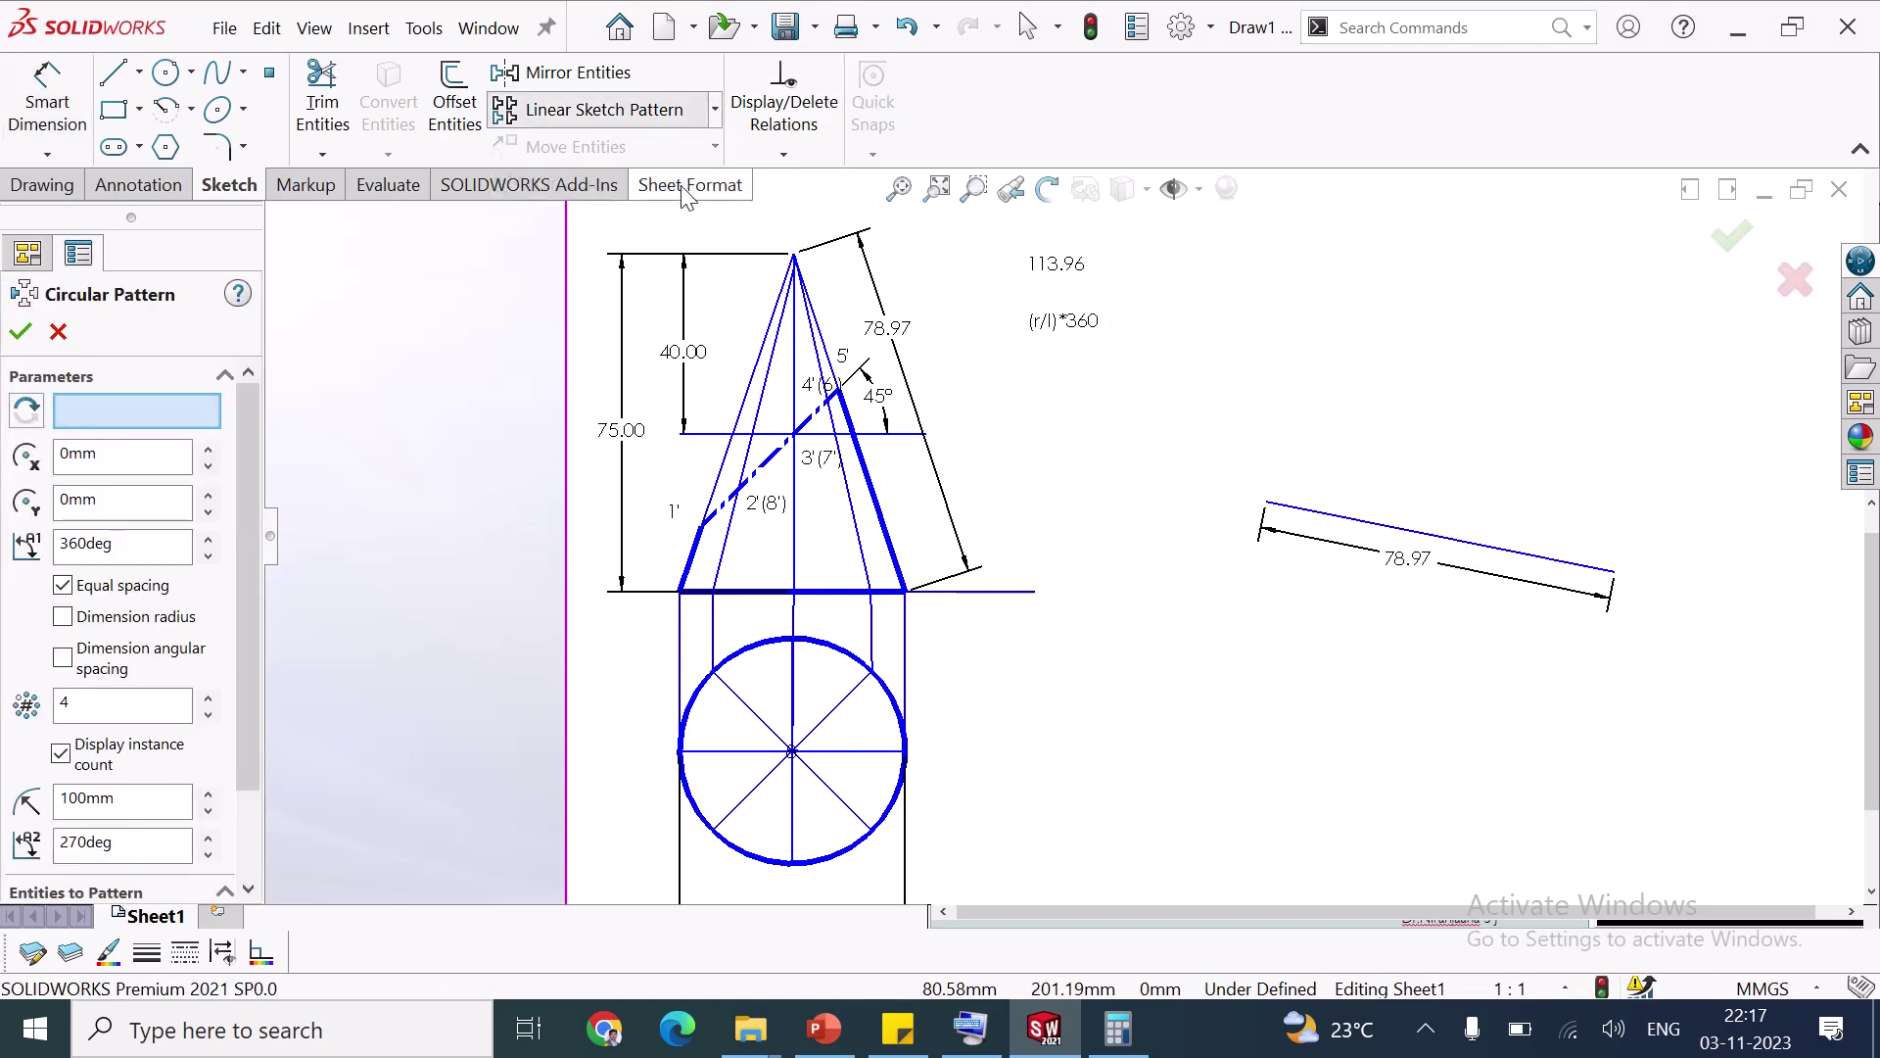
left_click(188, 414)
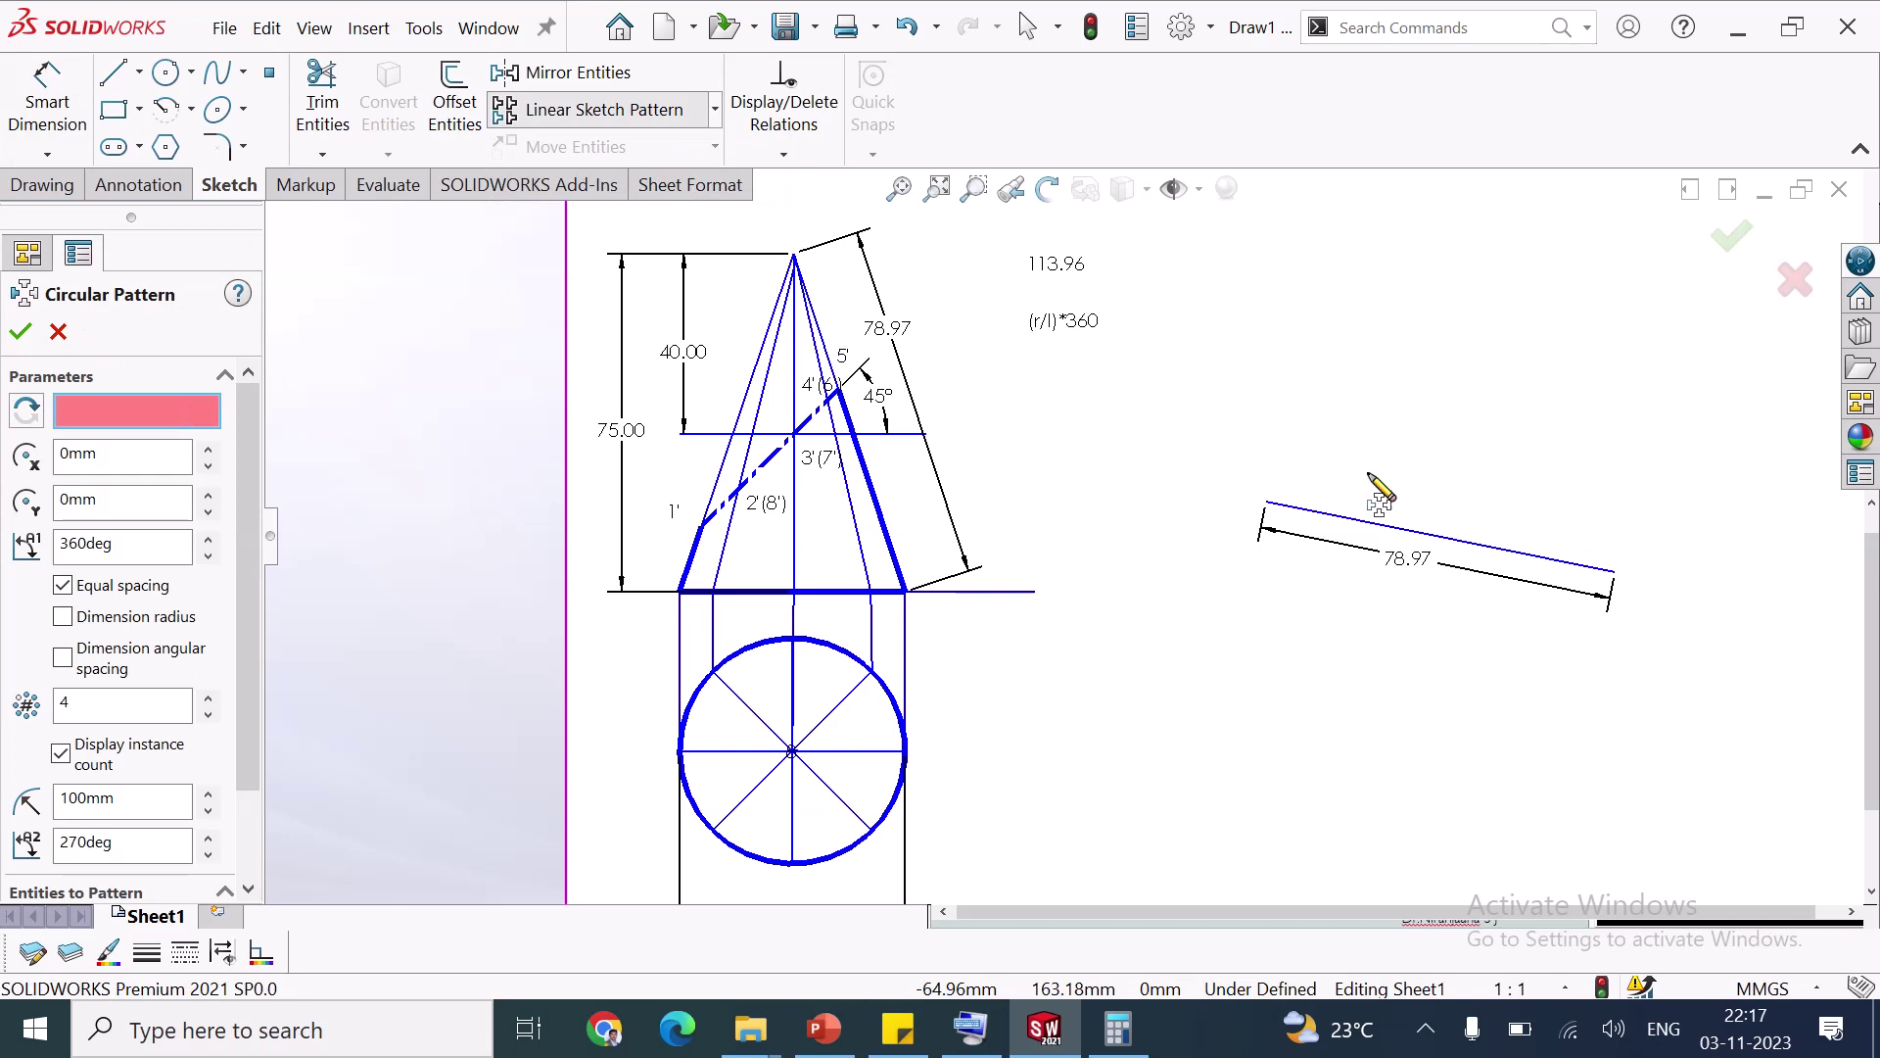
left_click(1615, 576)
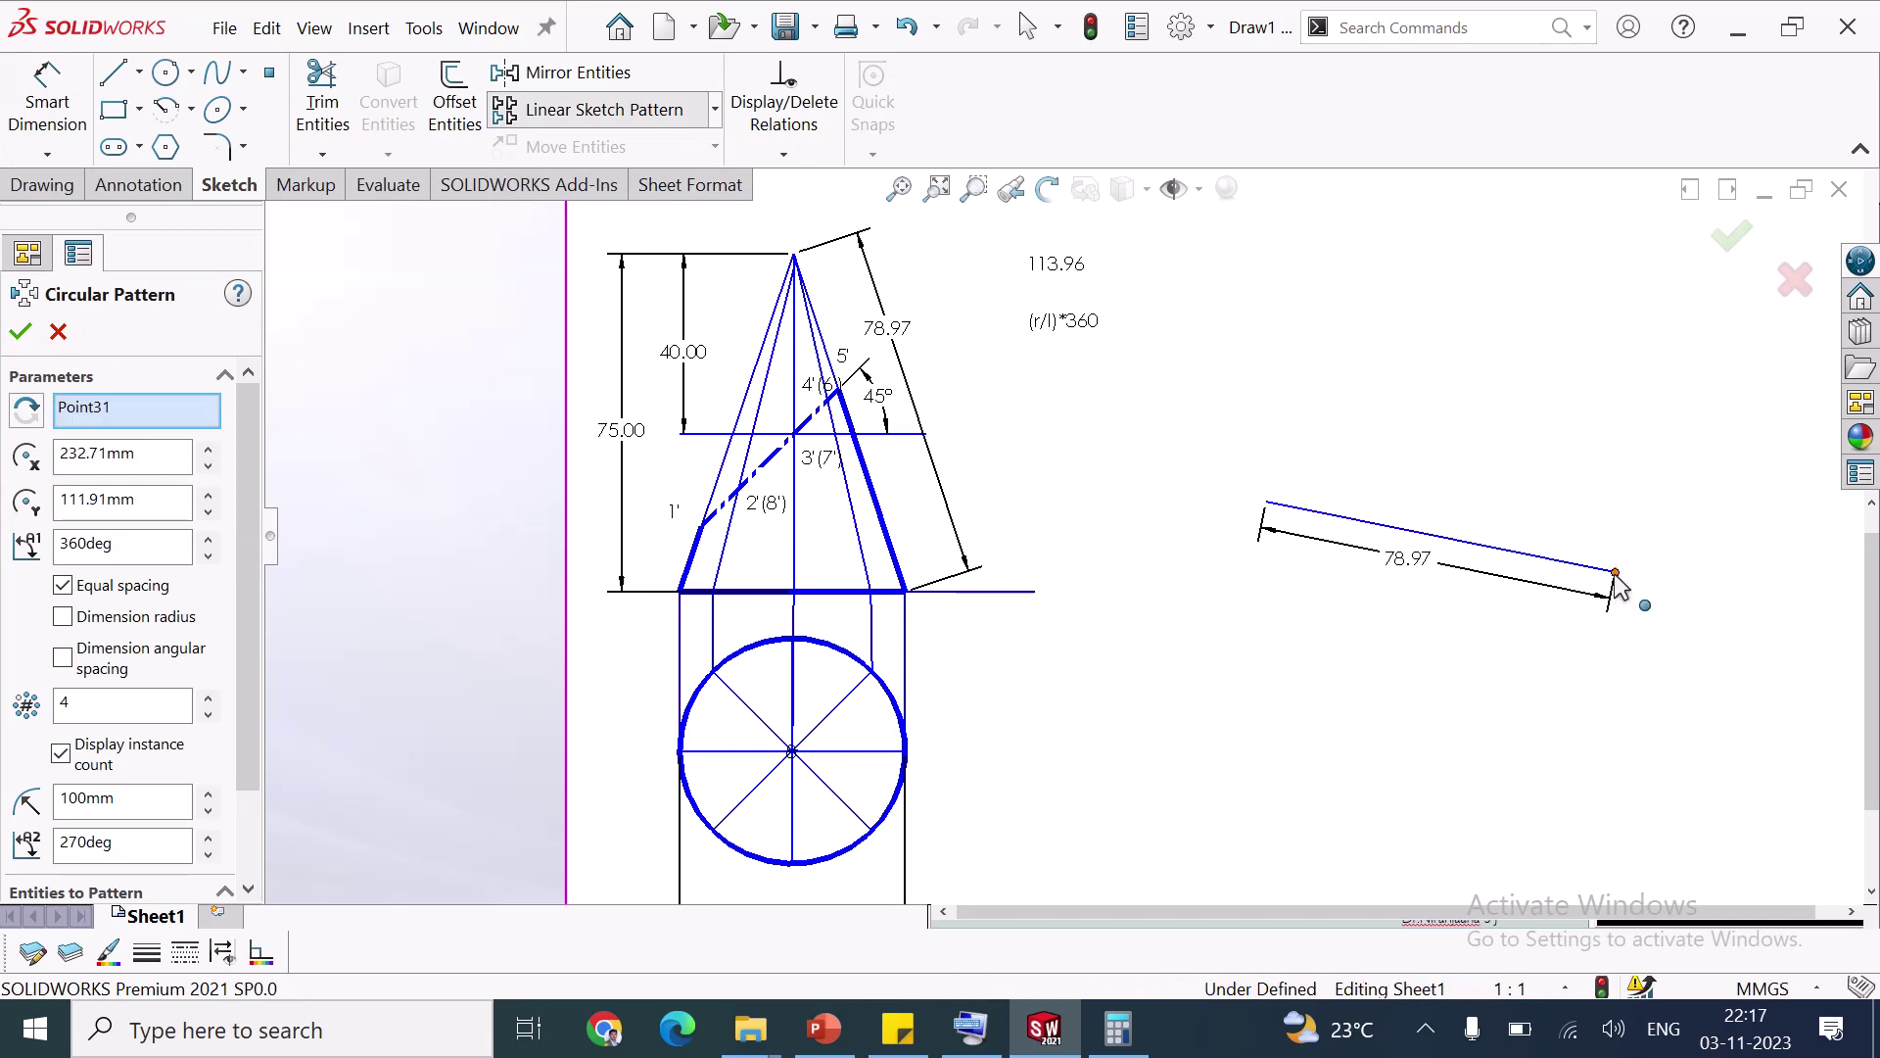
left_click(1432, 549)
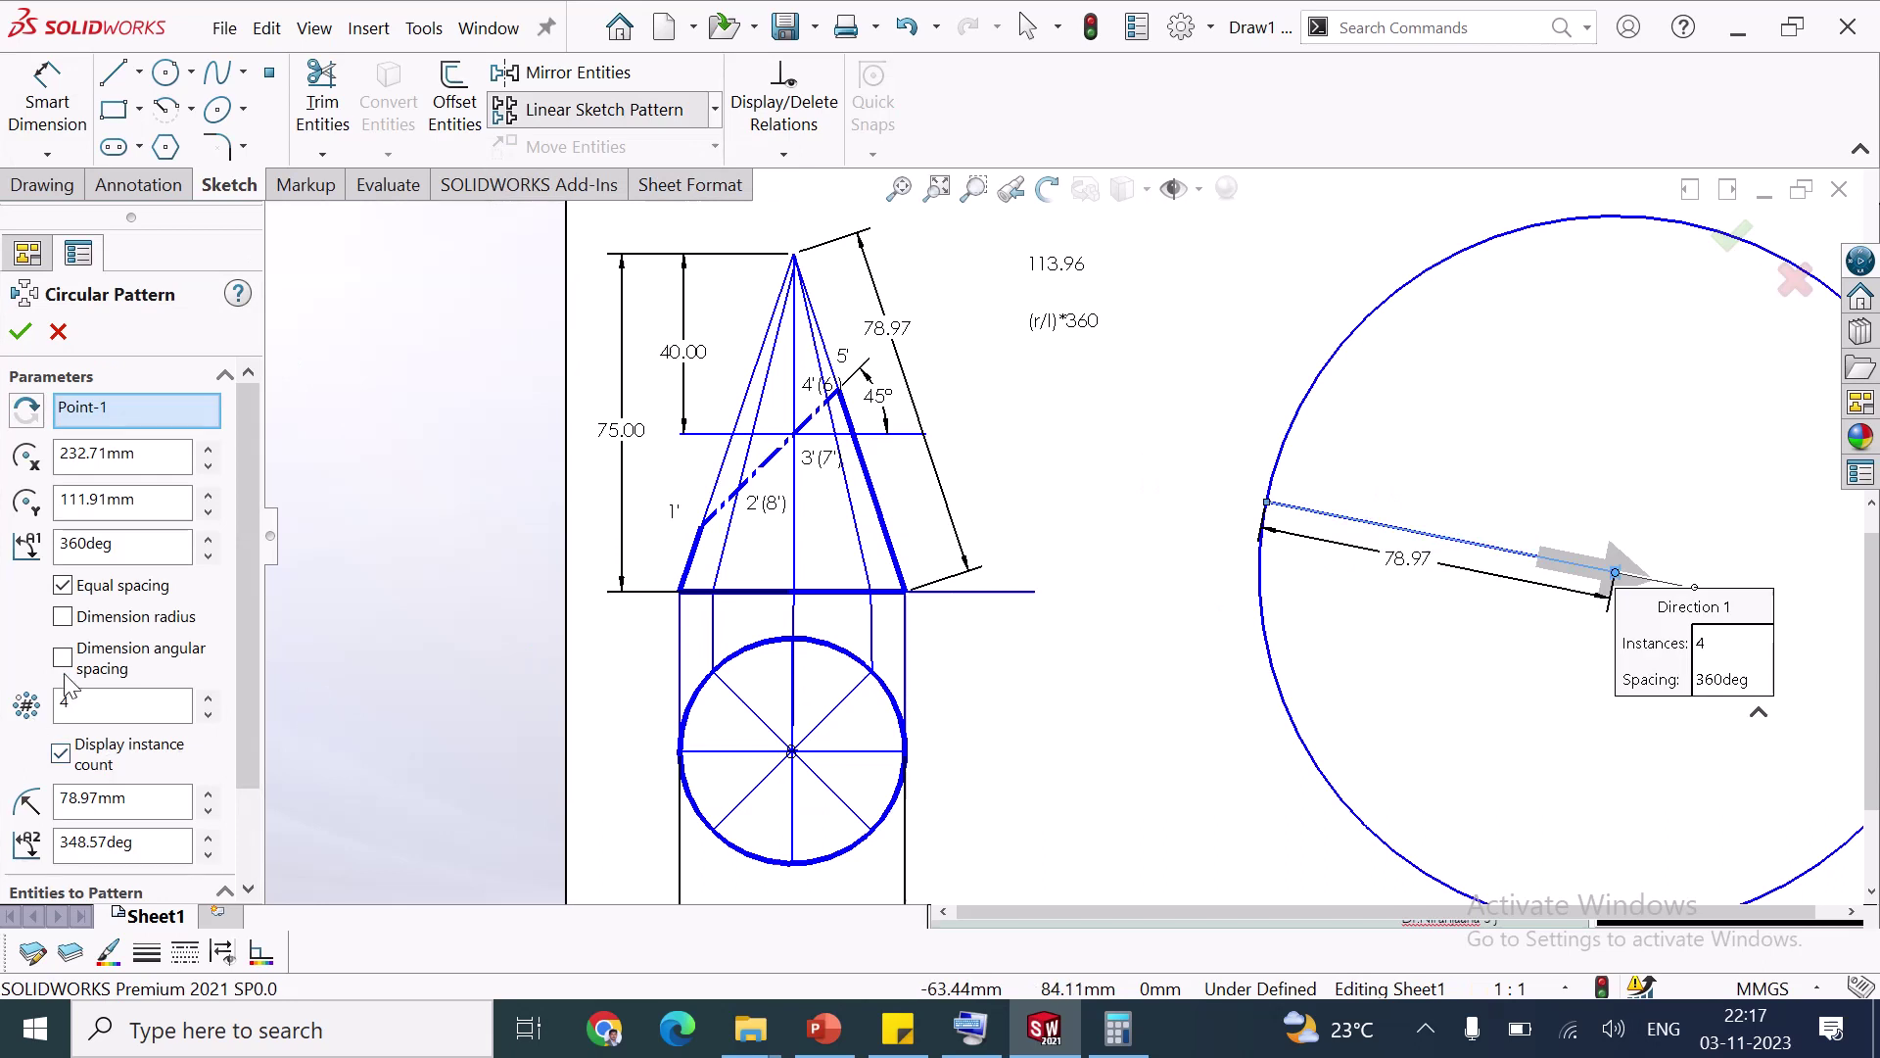
left_click(116, 702)
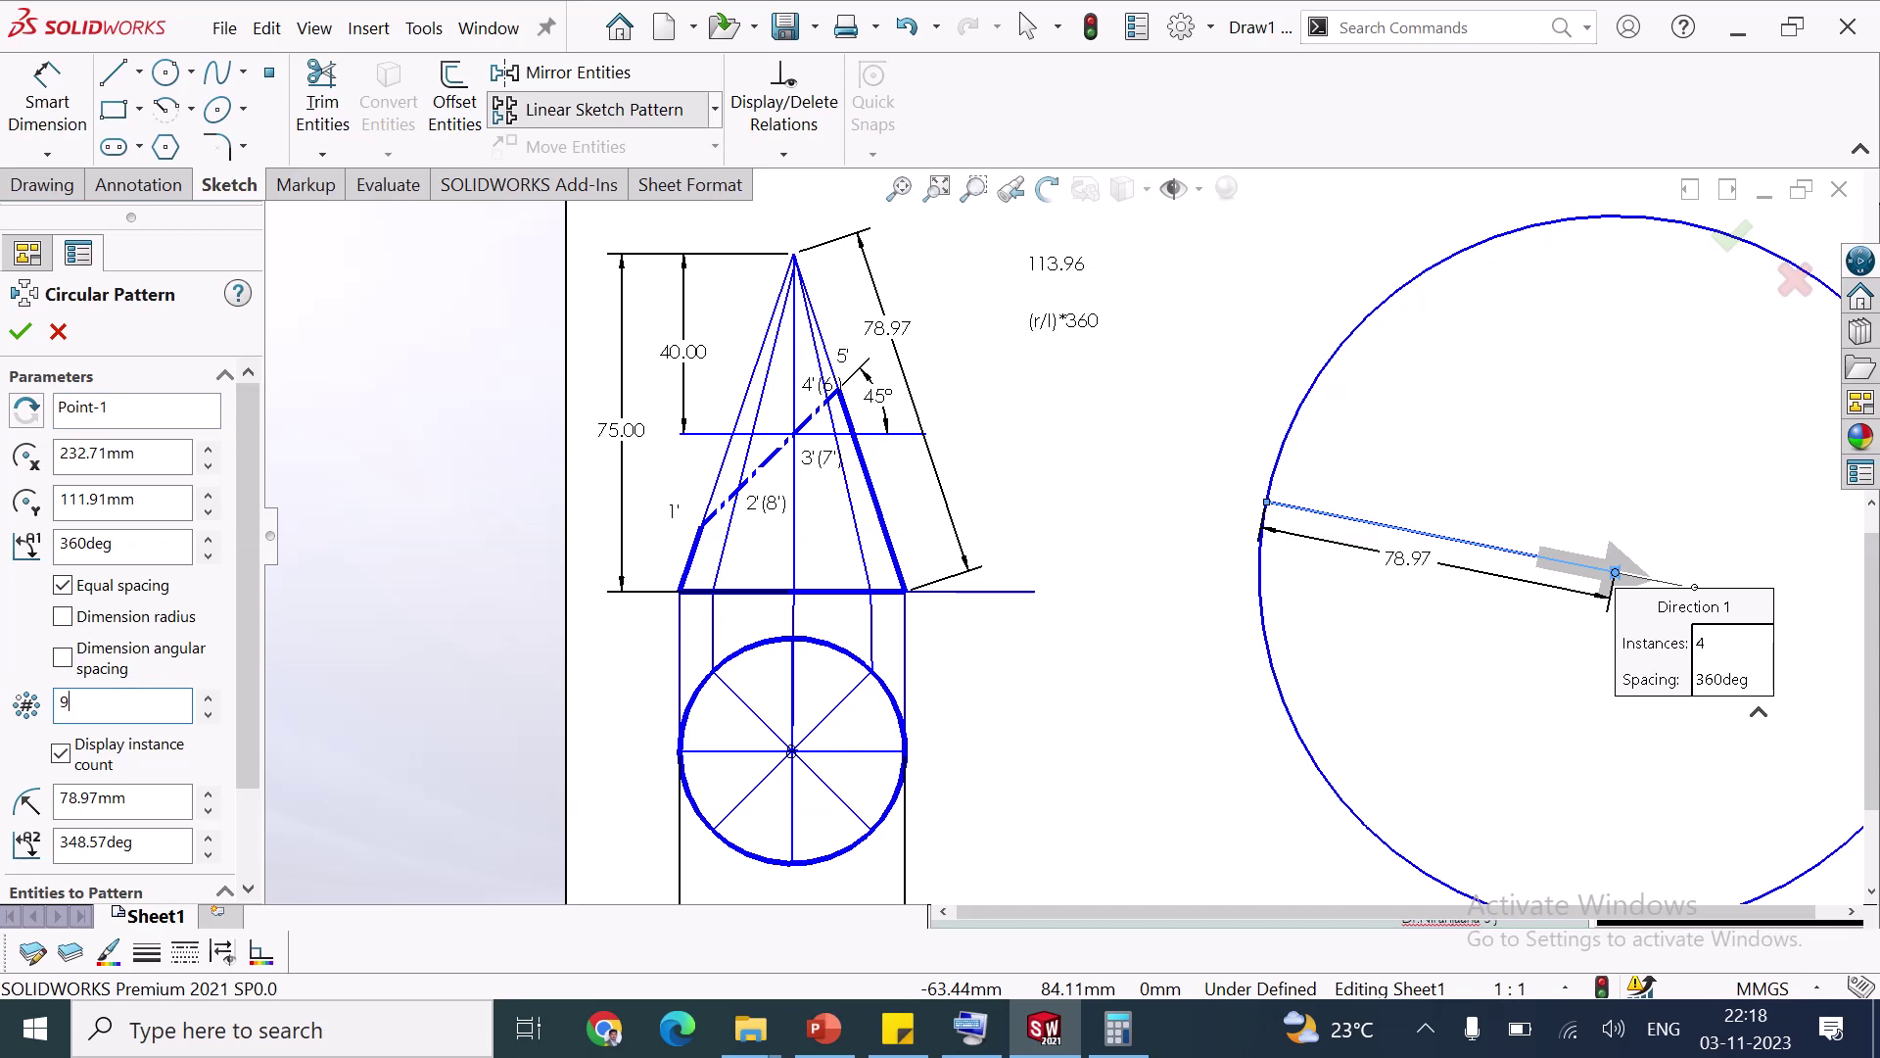
left_click(137, 551)
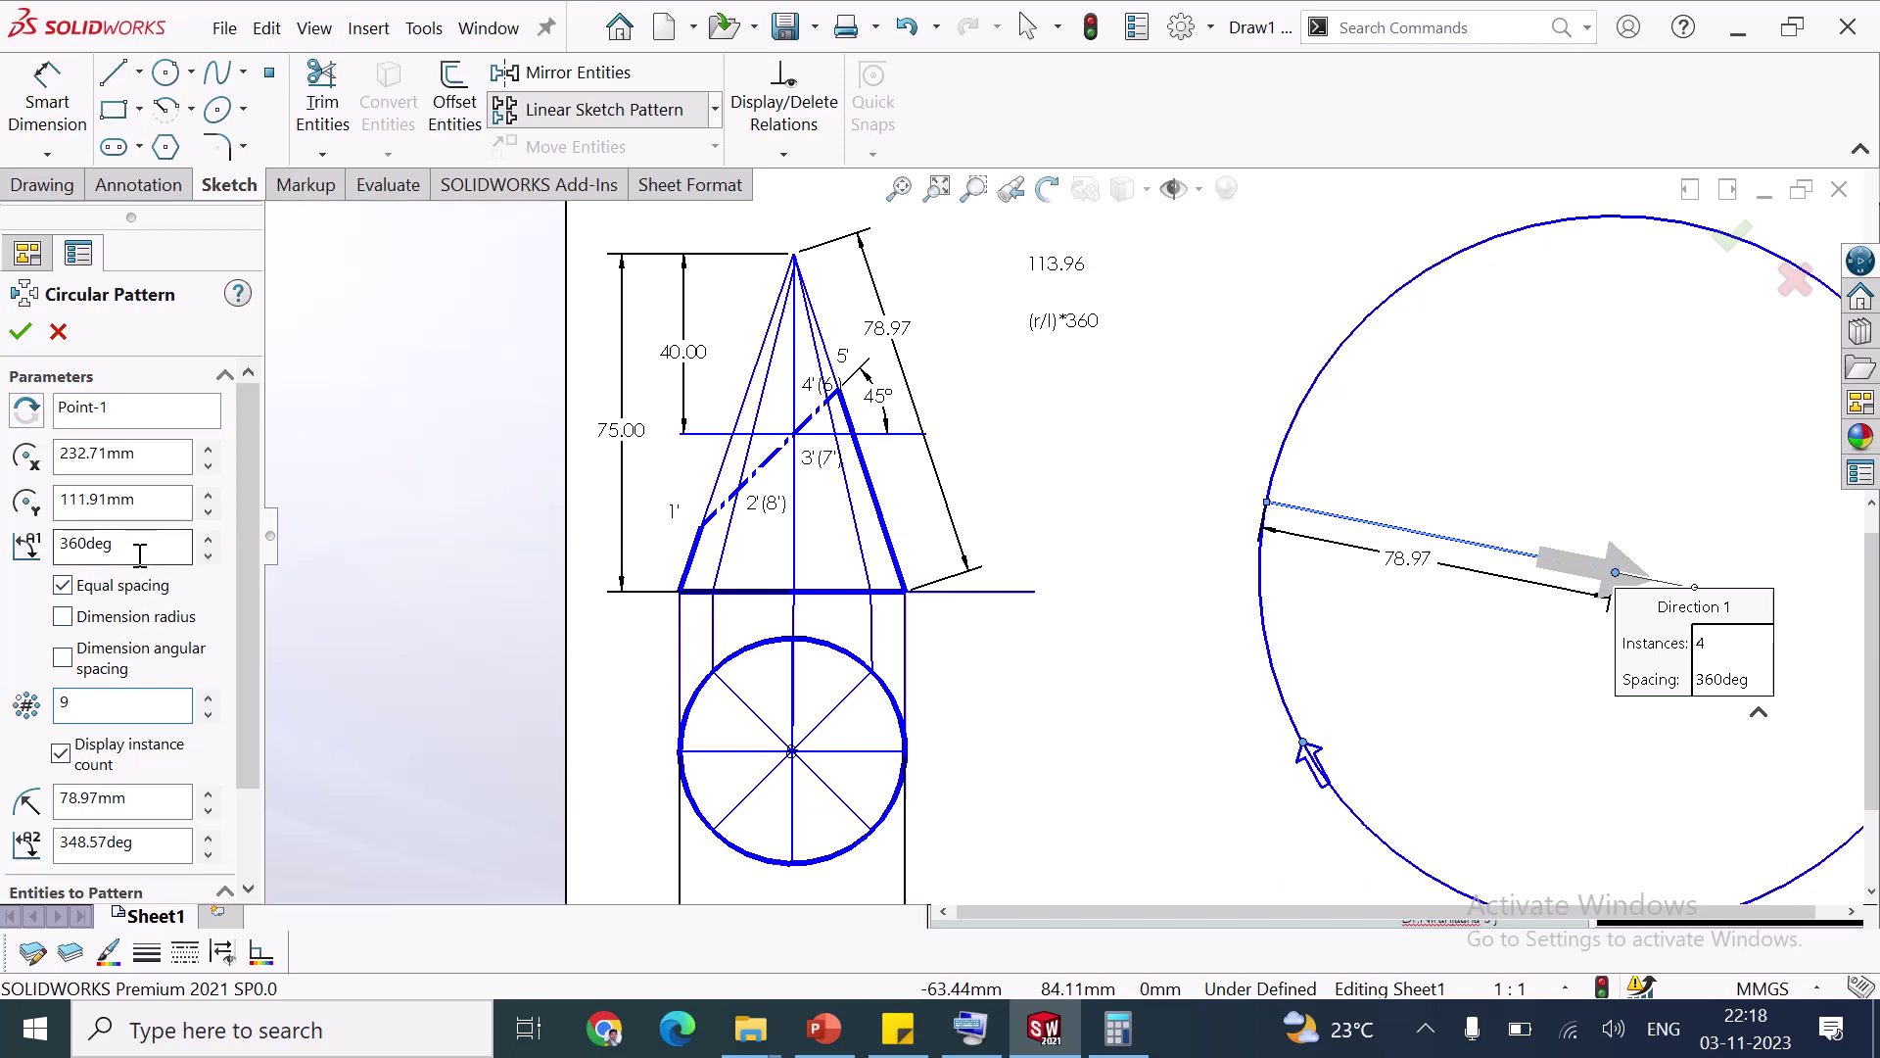
left_click(137, 553)
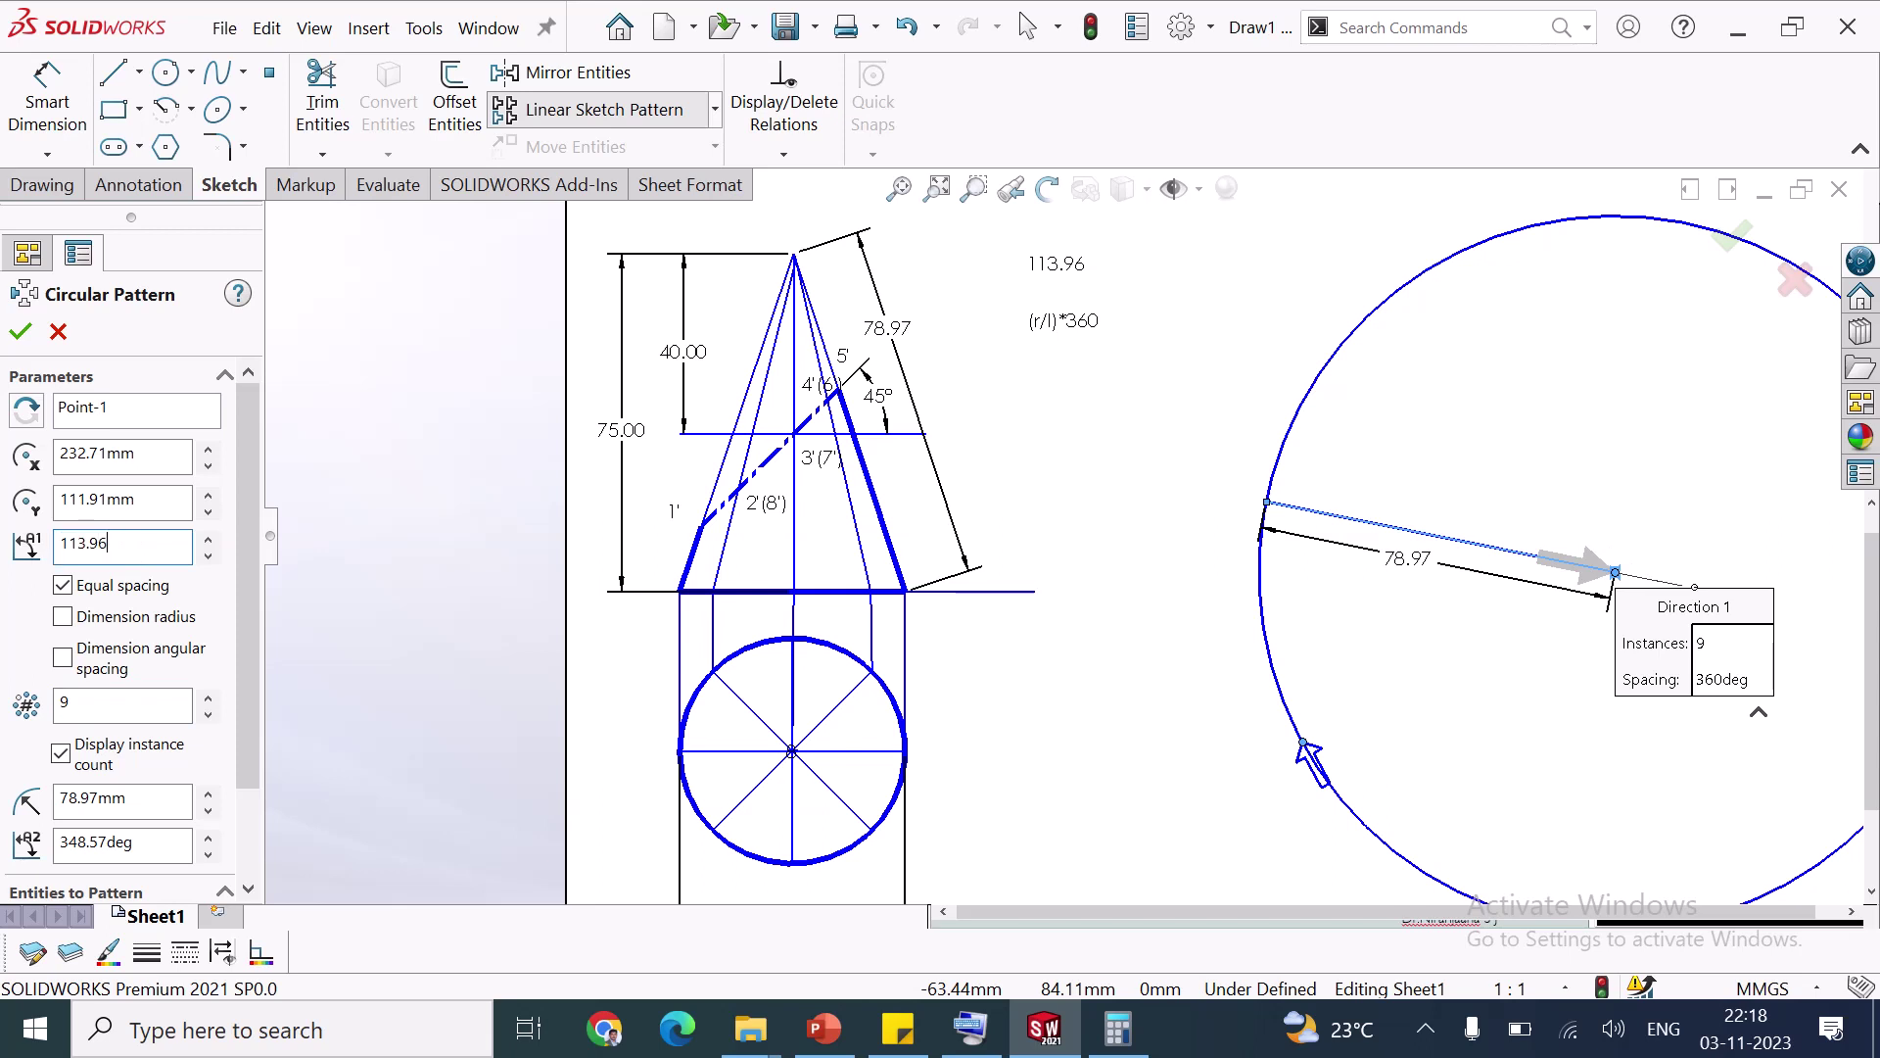
left_click(22, 333)
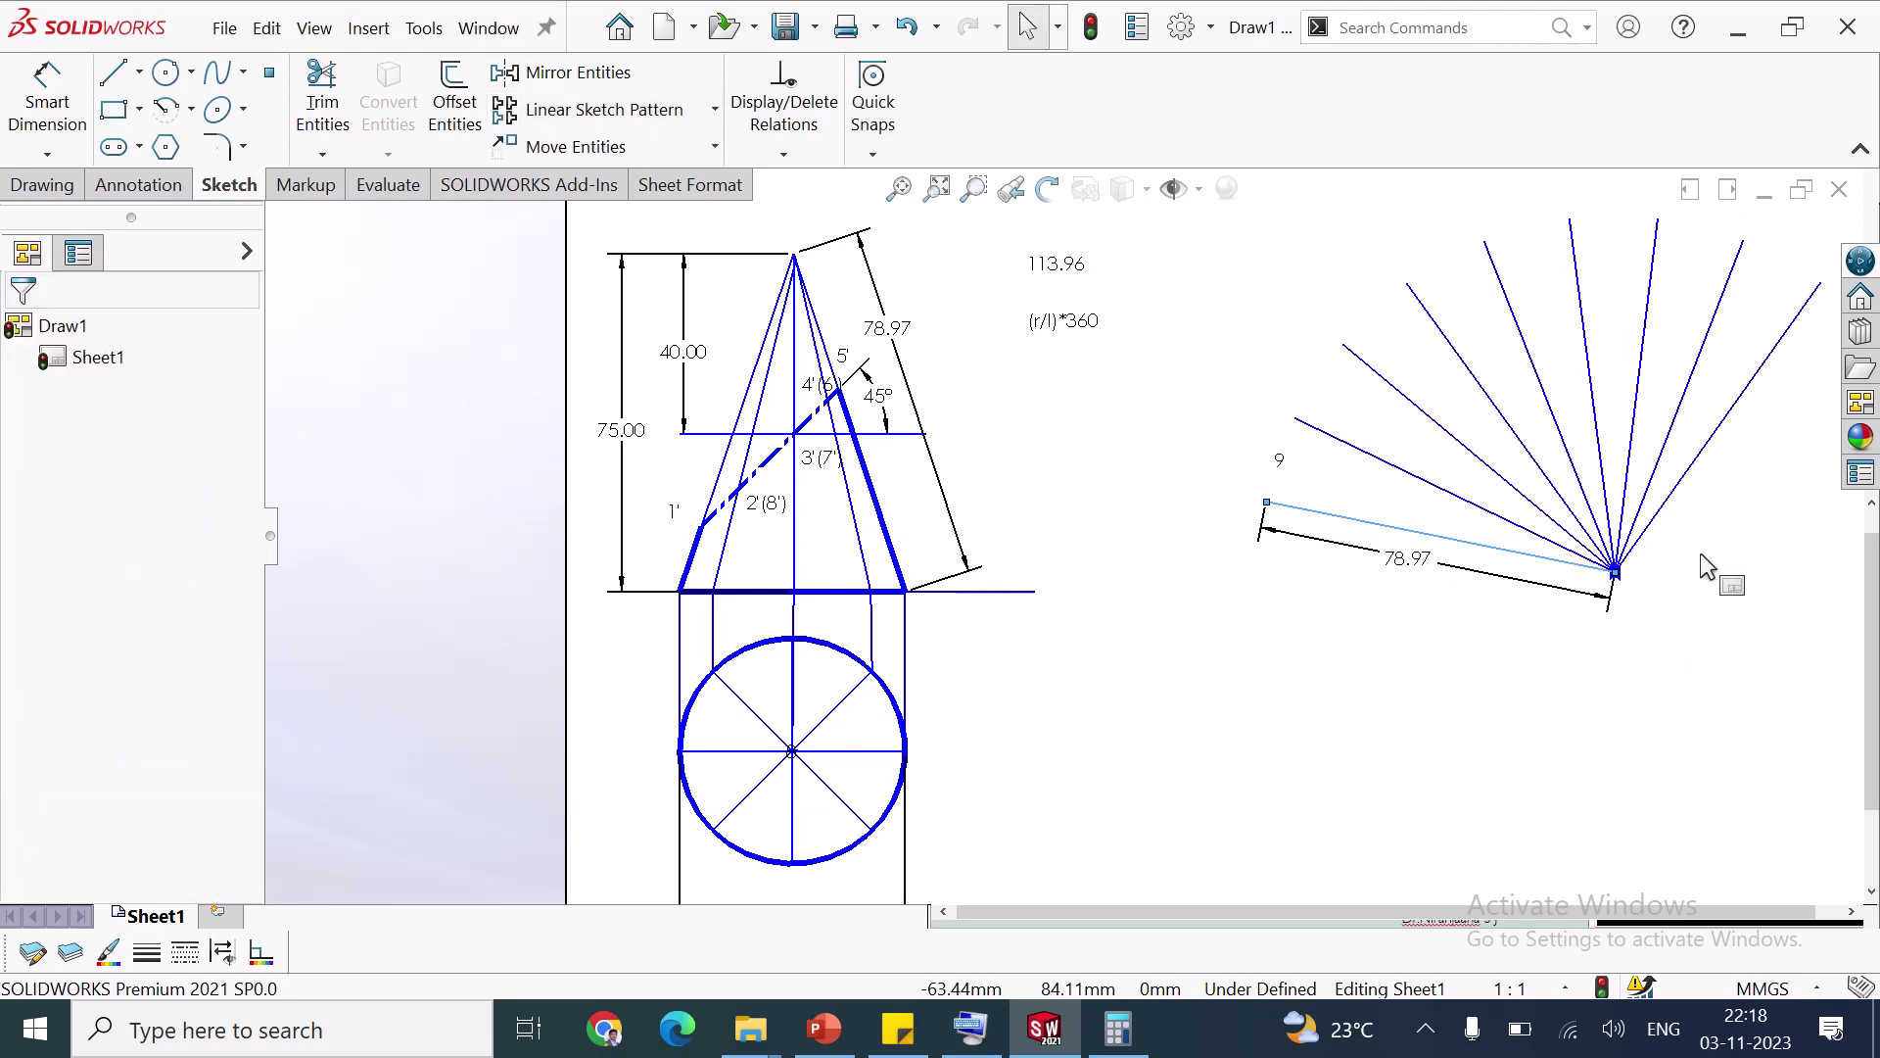
Draw an arc centred on the fan's vertex joining the first and last fan line tips
key("f")
scroll(1480, 453, "down", 2)
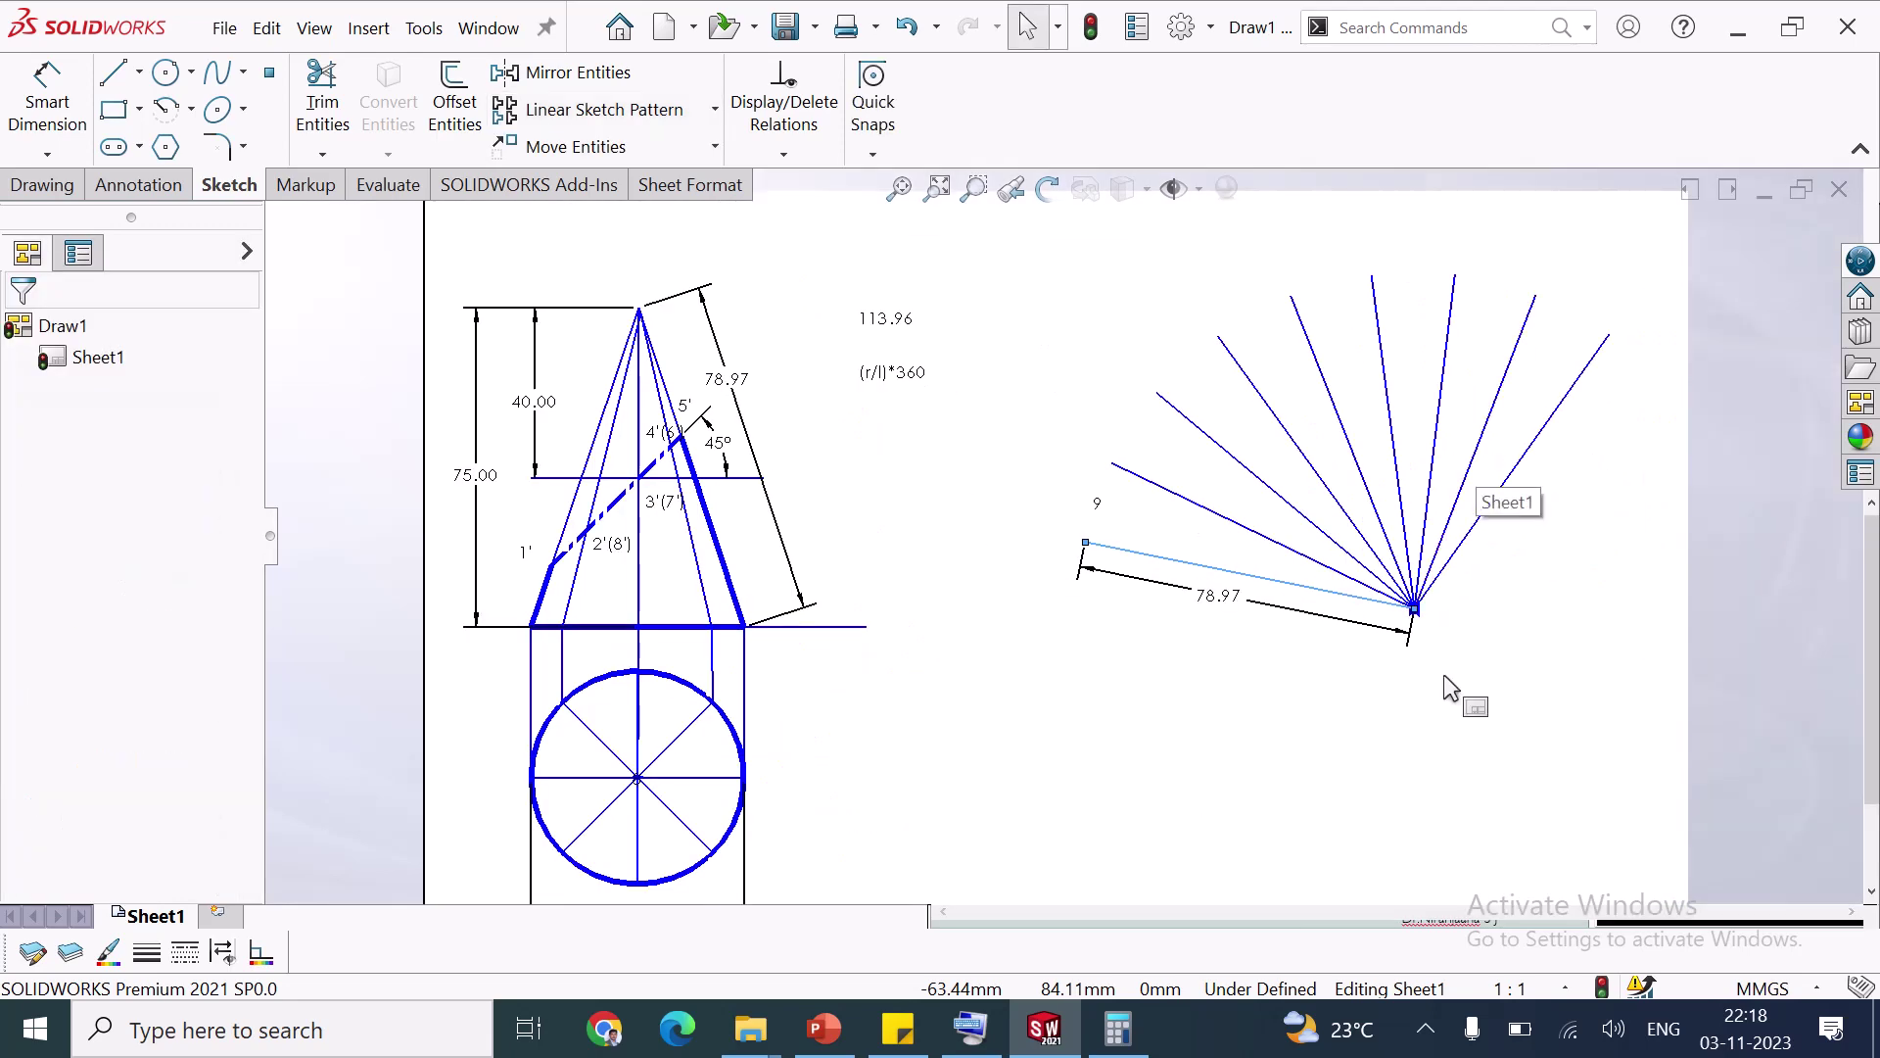
left_click(1414, 607)
left_click(1087, 543)
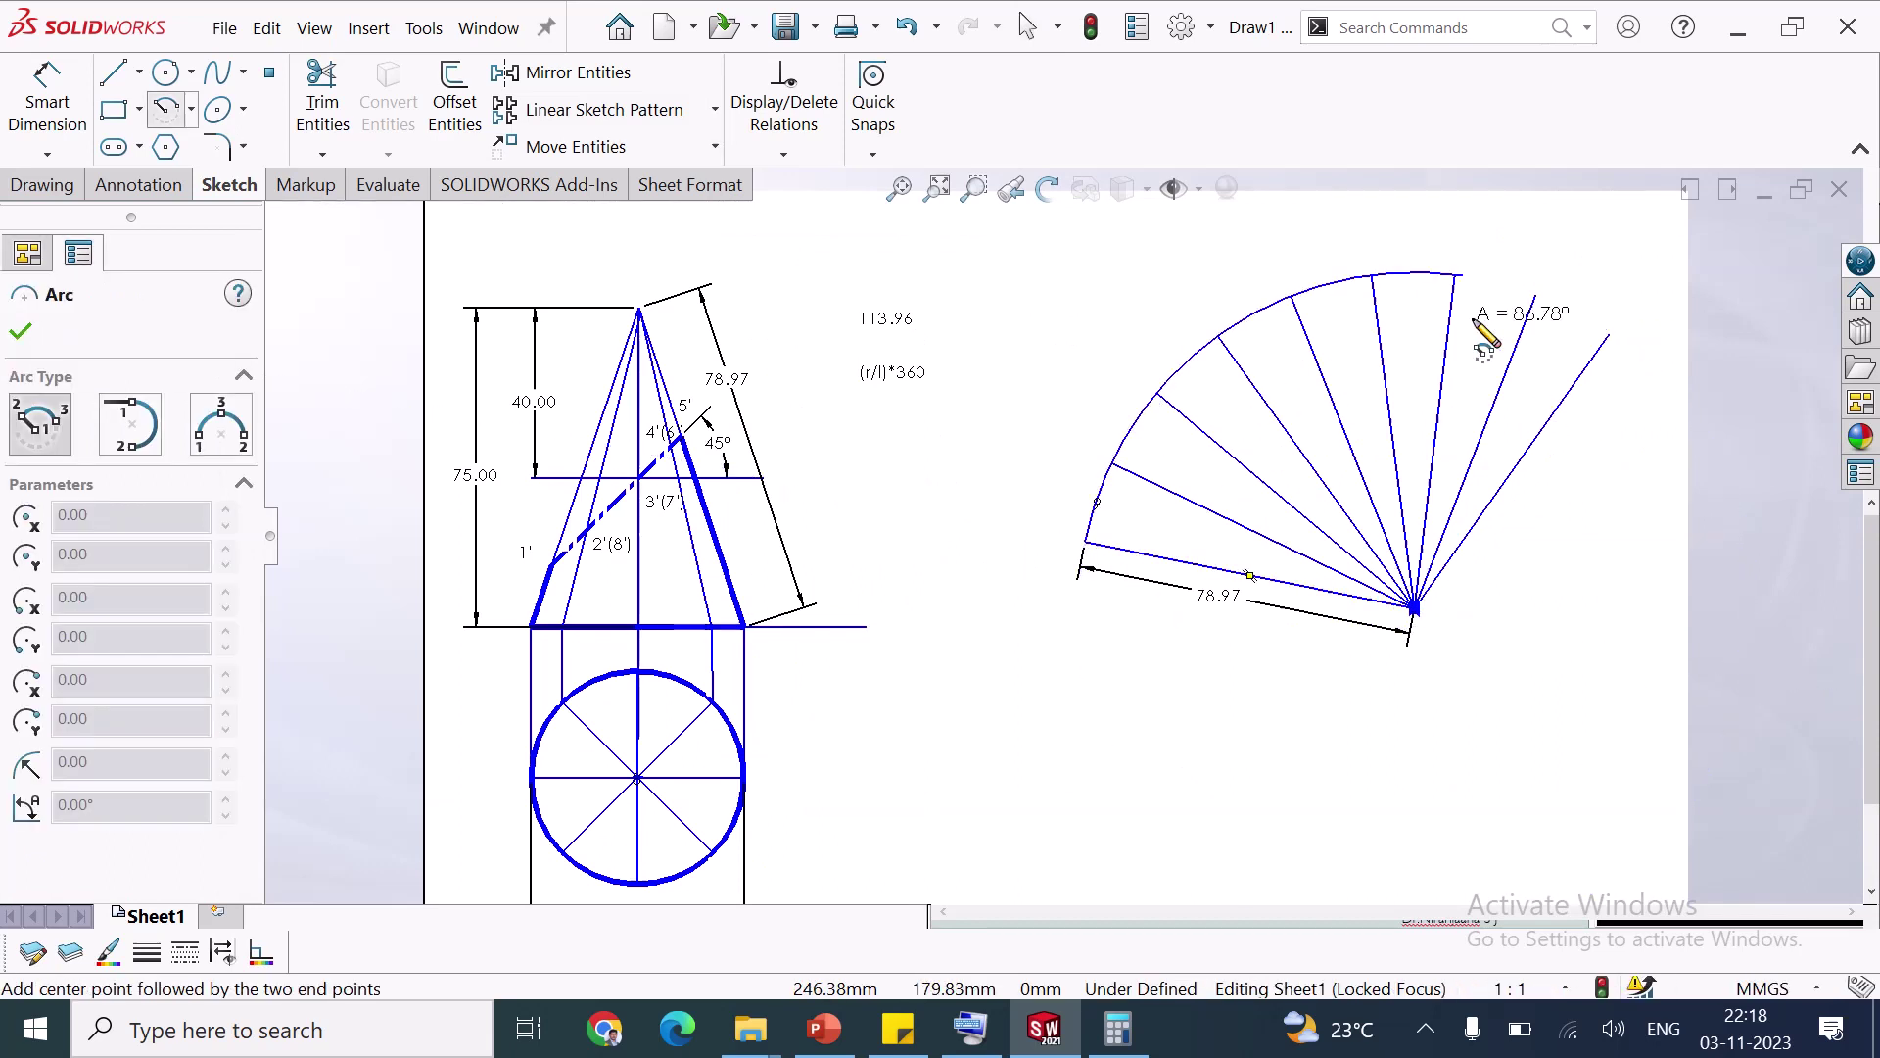
left_click(1608, 335)
key("Escape")
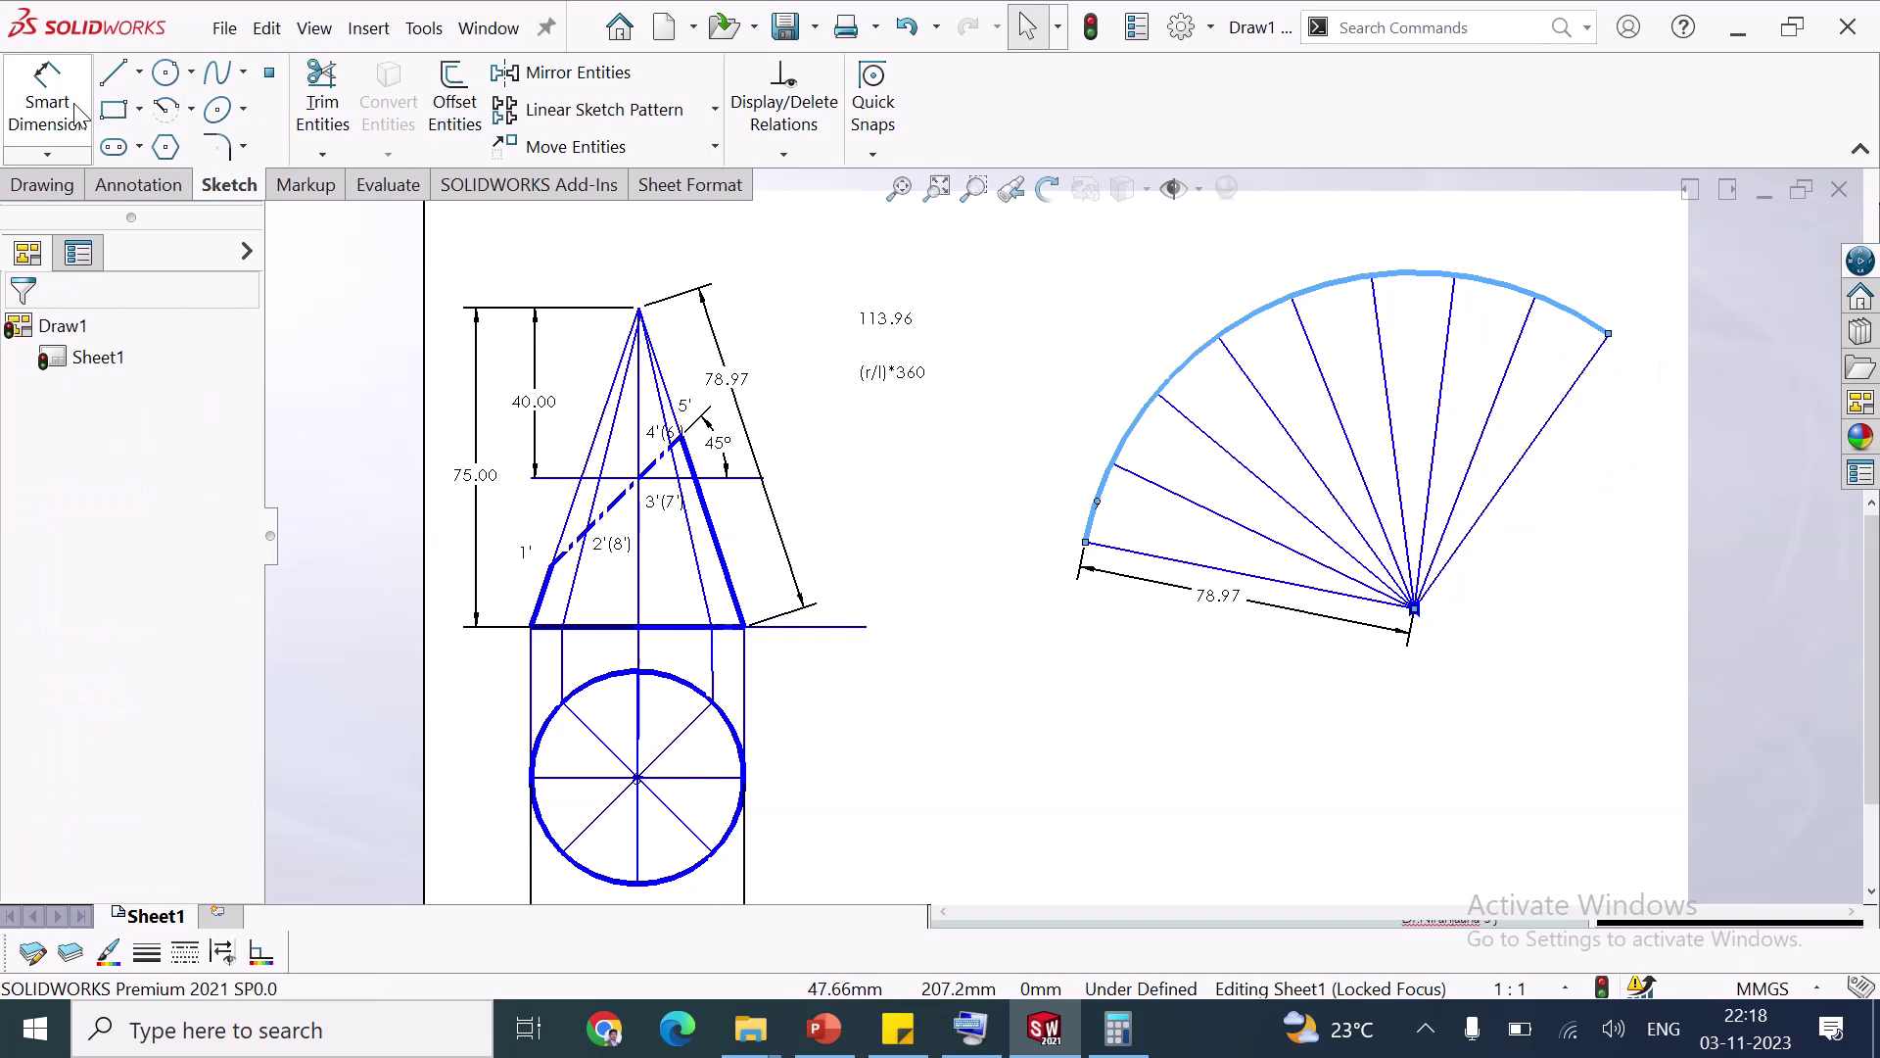
Dimension the angle between the sector's outer lines as 113.96°
key("d")
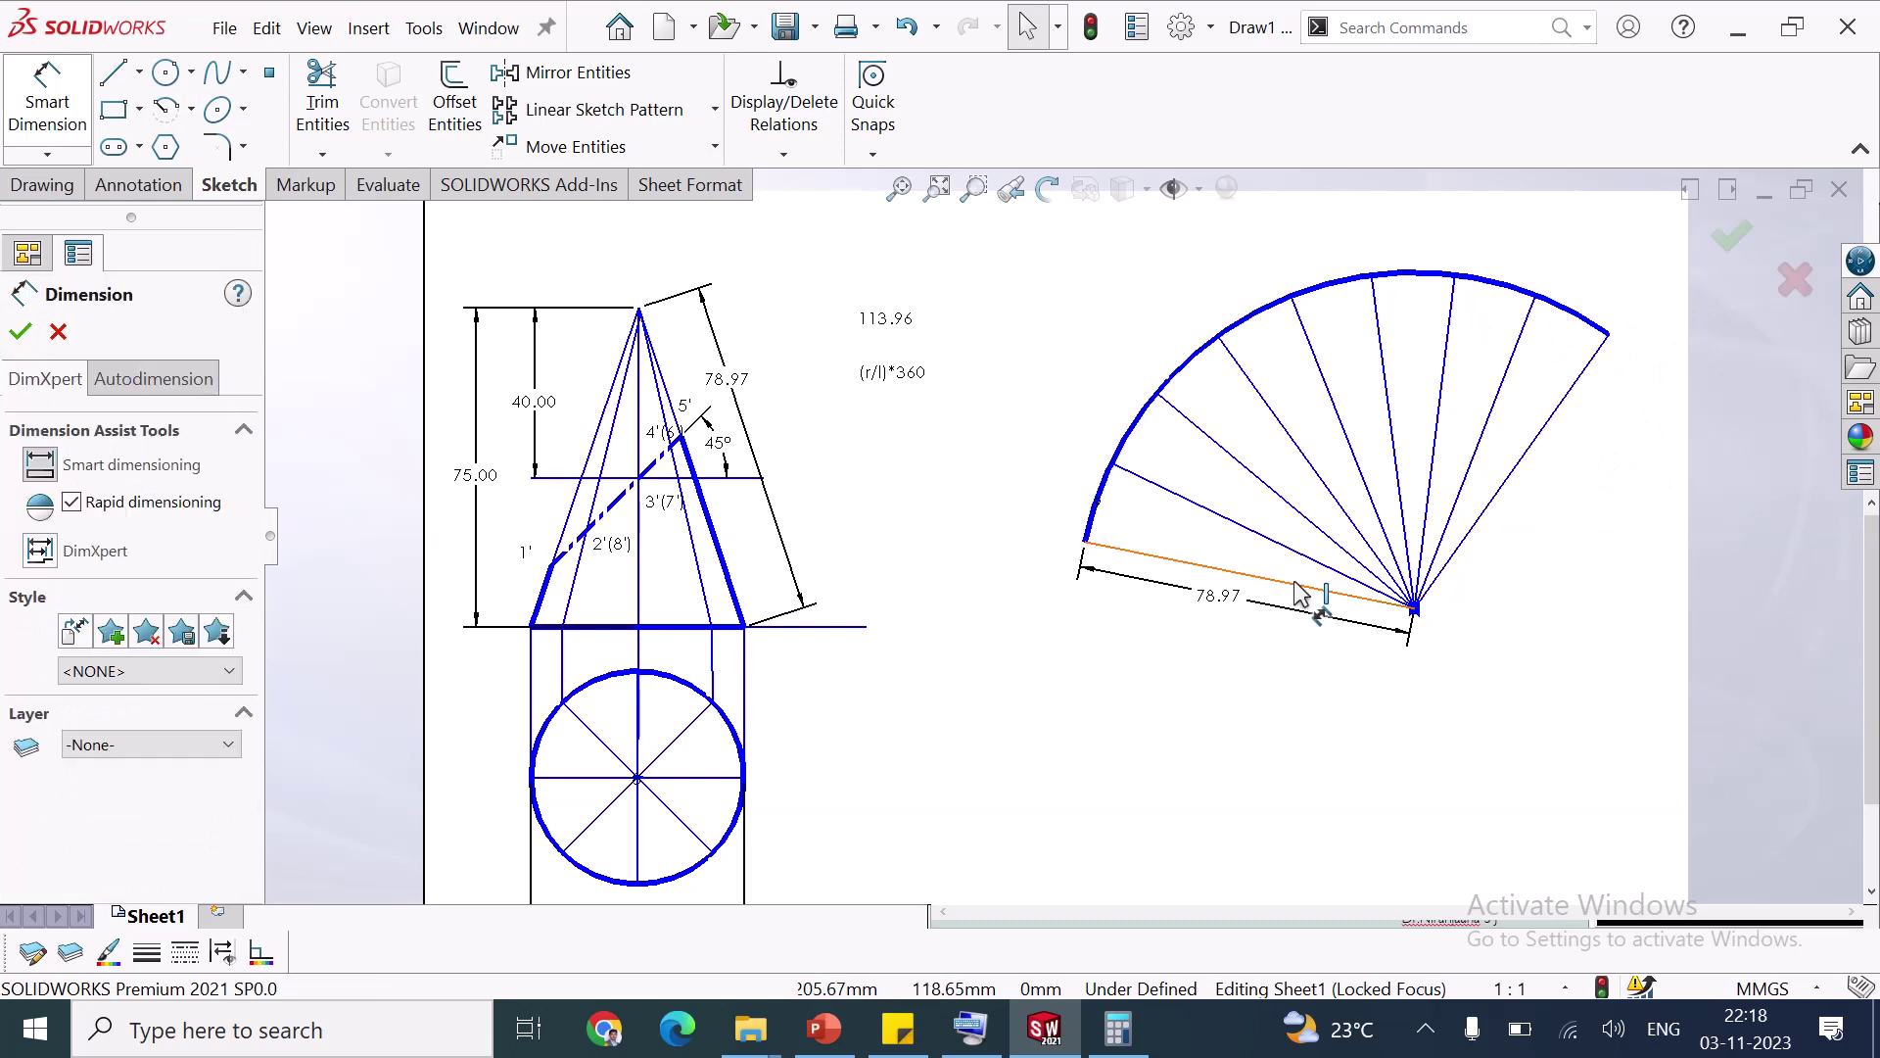
left_click(1462, 511)
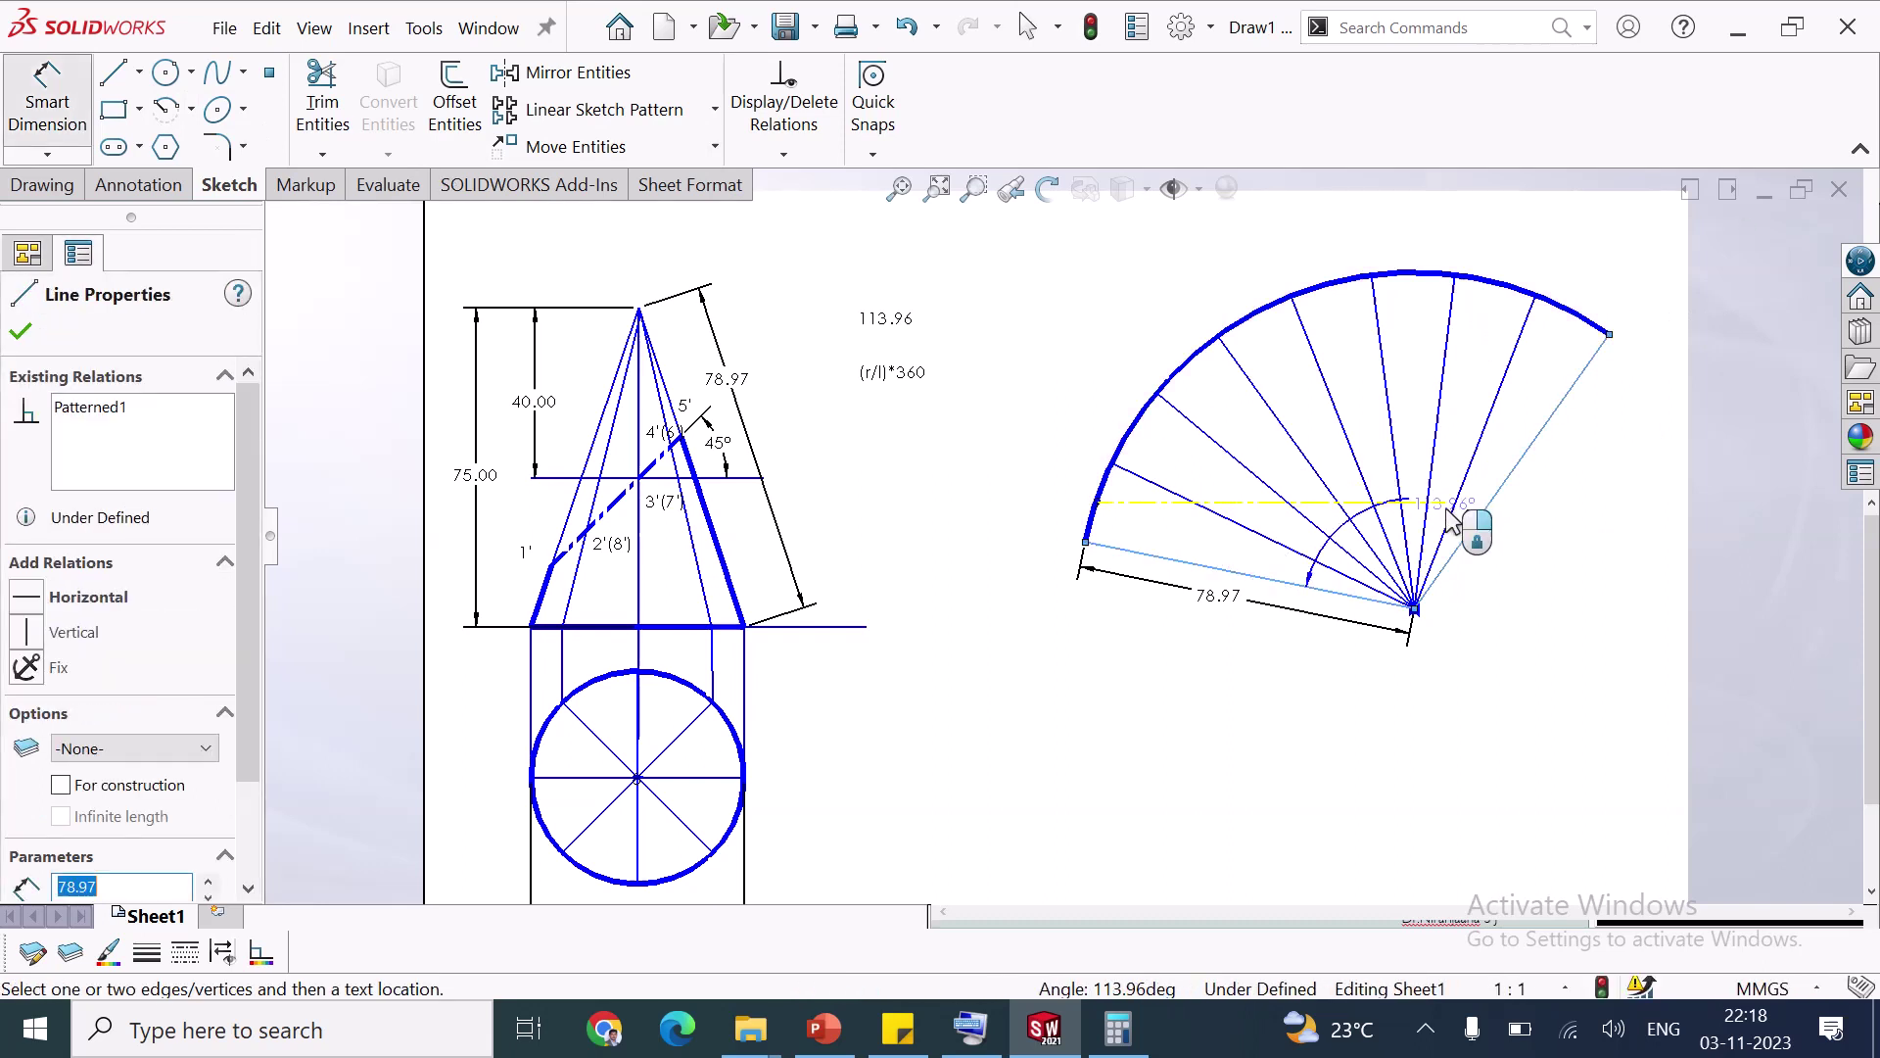
left_click(1466, 529)
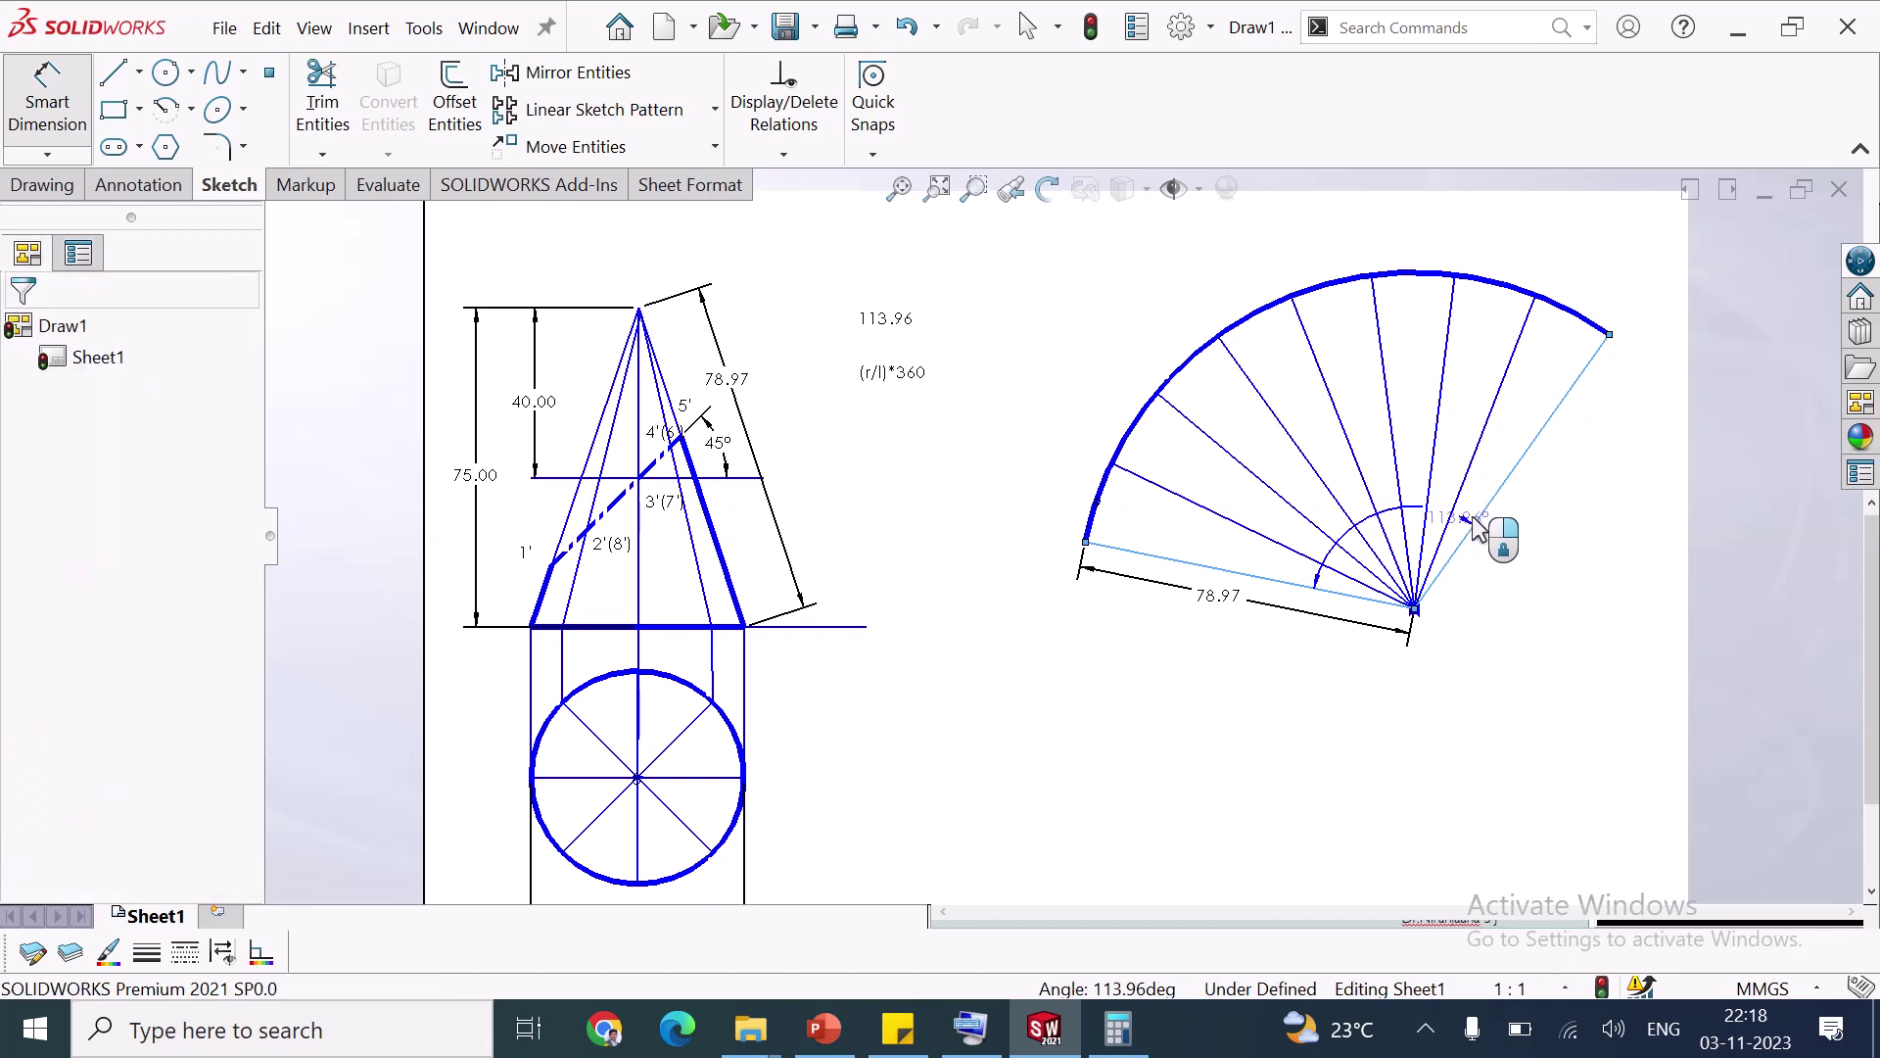
left_click(1196, 533)
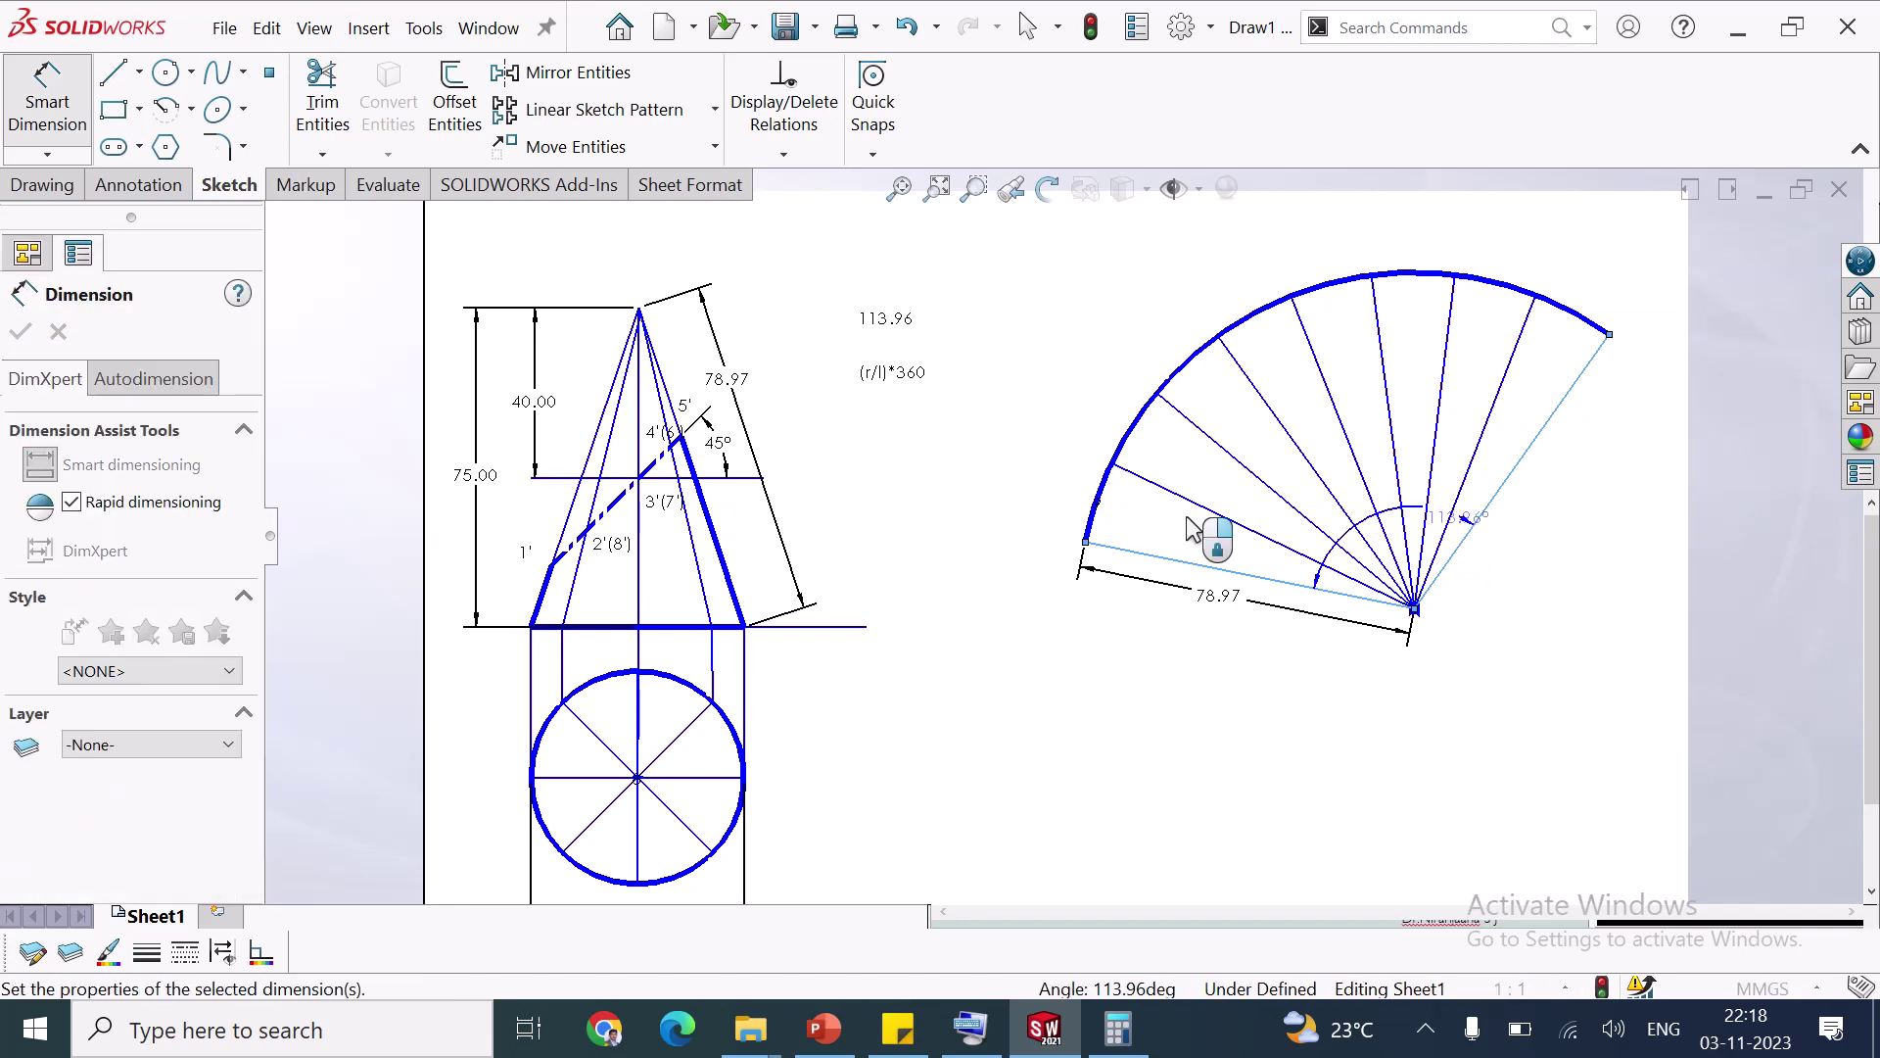
left_click(1341, 480)
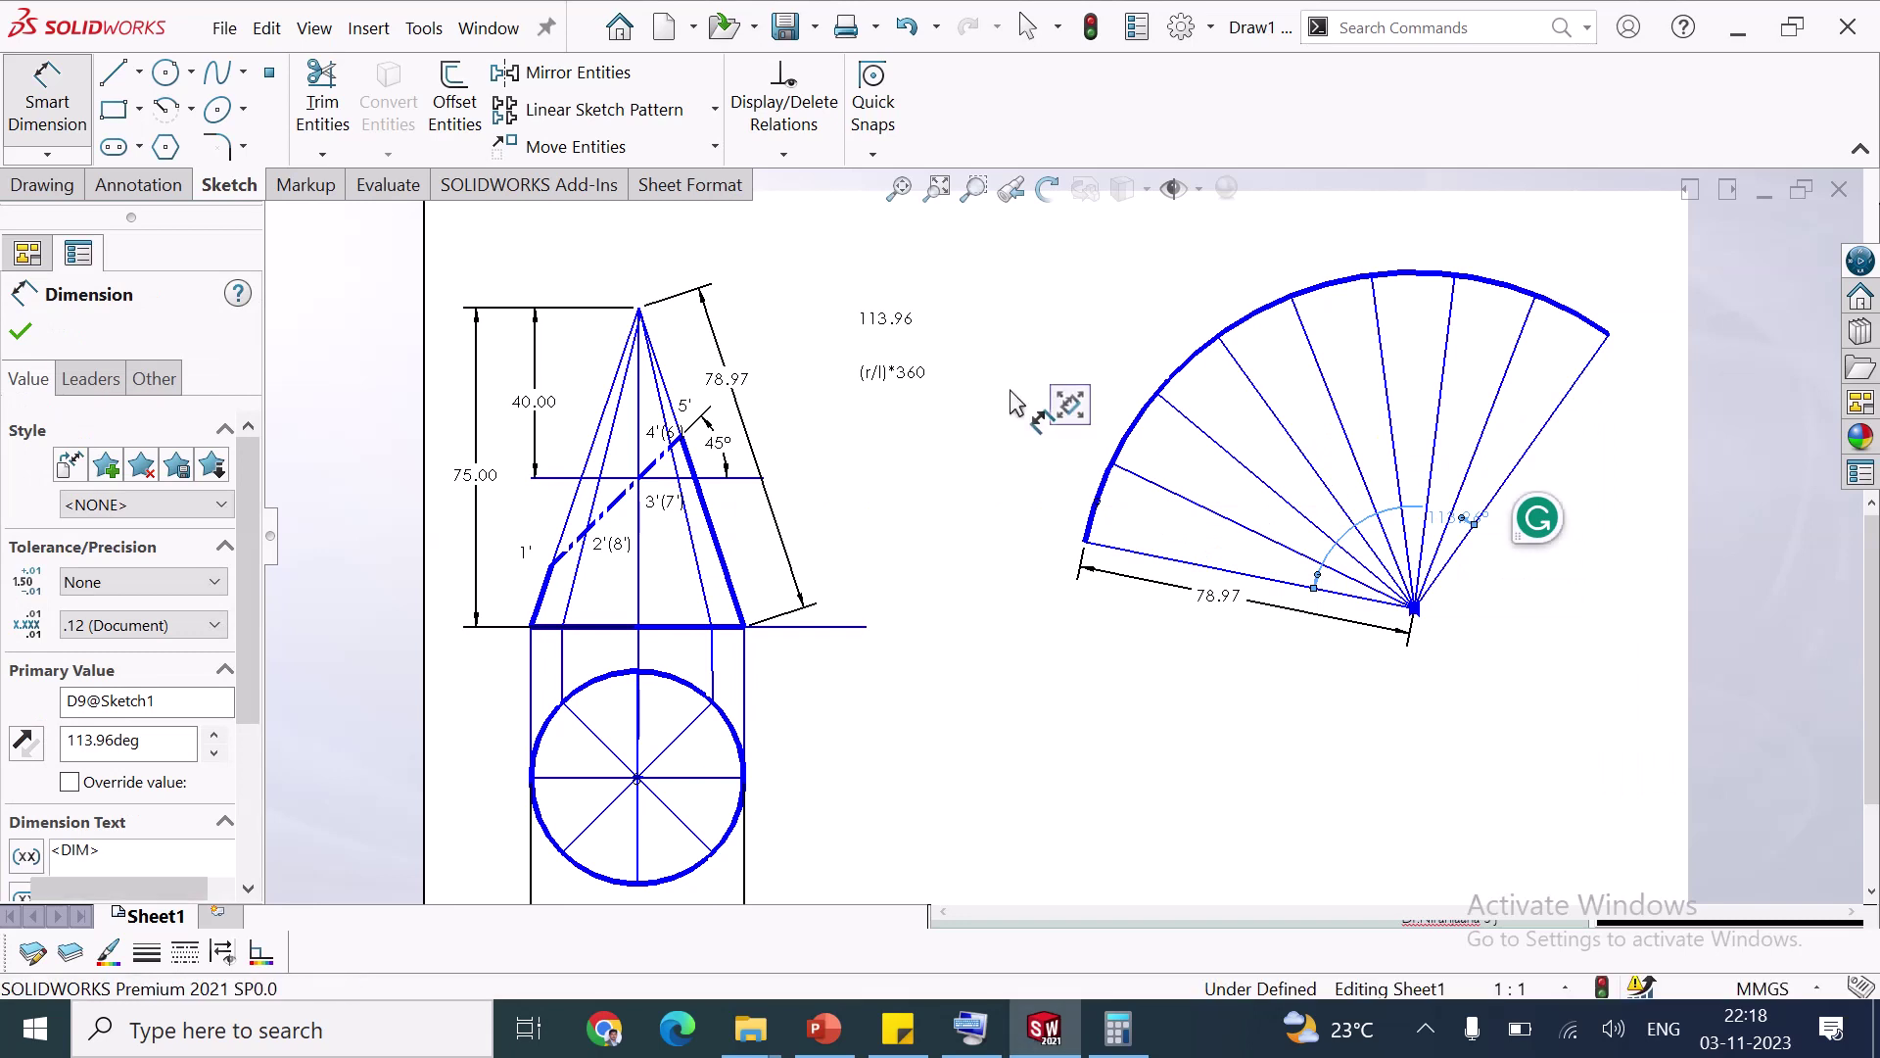
key("Escape")
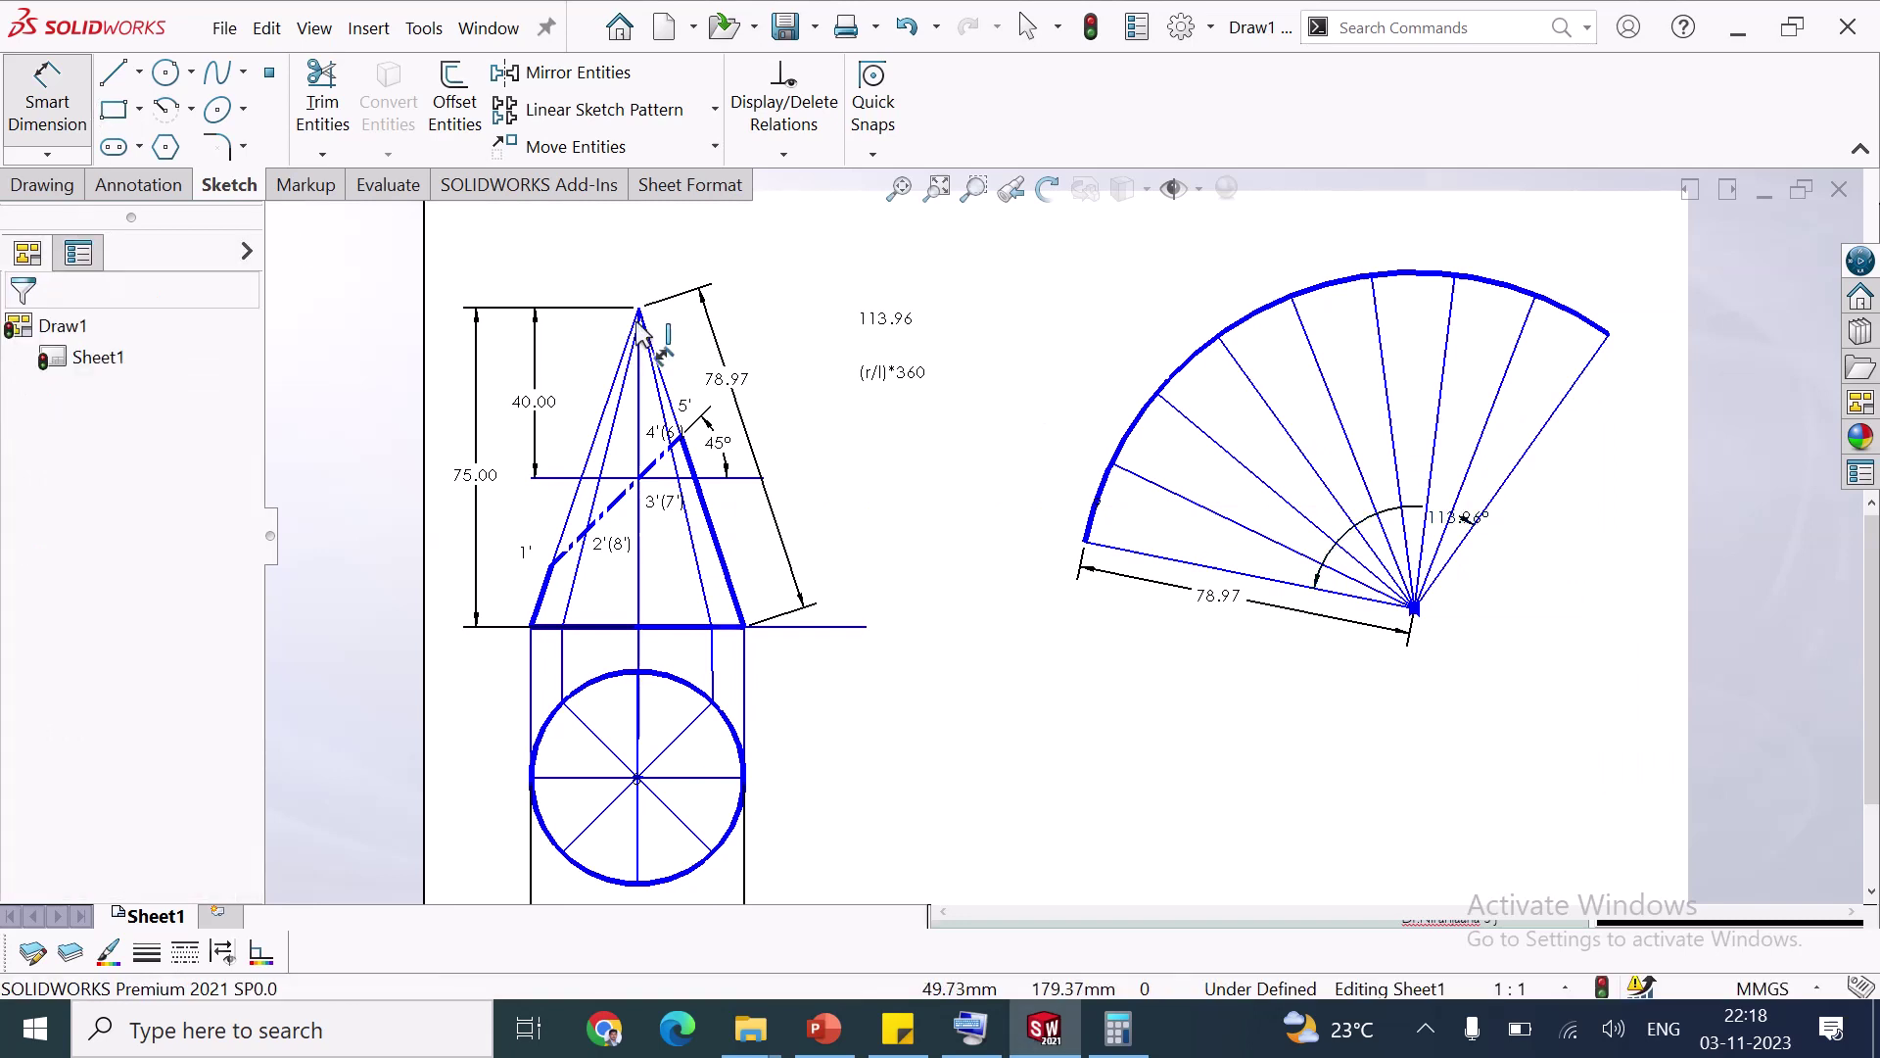
Dimension apex to point 1' as 63.71 and move it clear of the slant edge
left_click(640, 310)
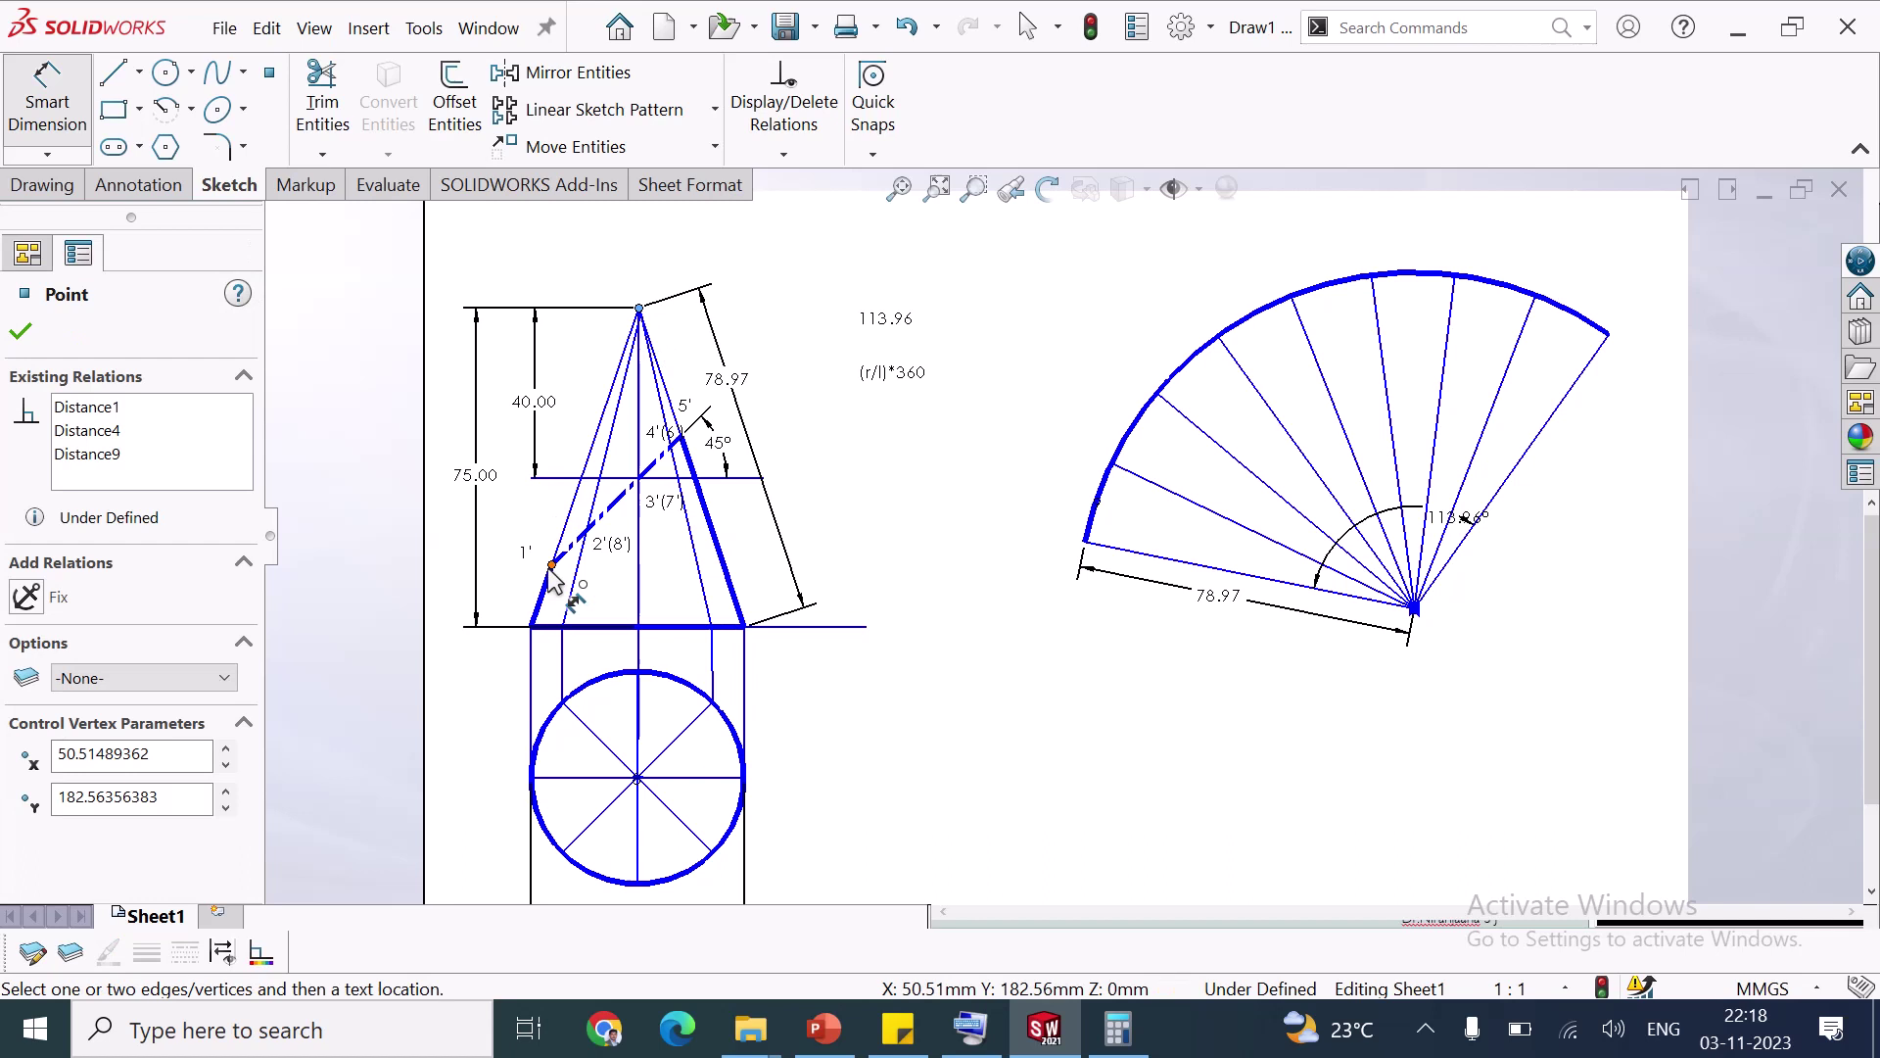
left_click_drag(551, 565, 536, 440)
left_click(537, 441)
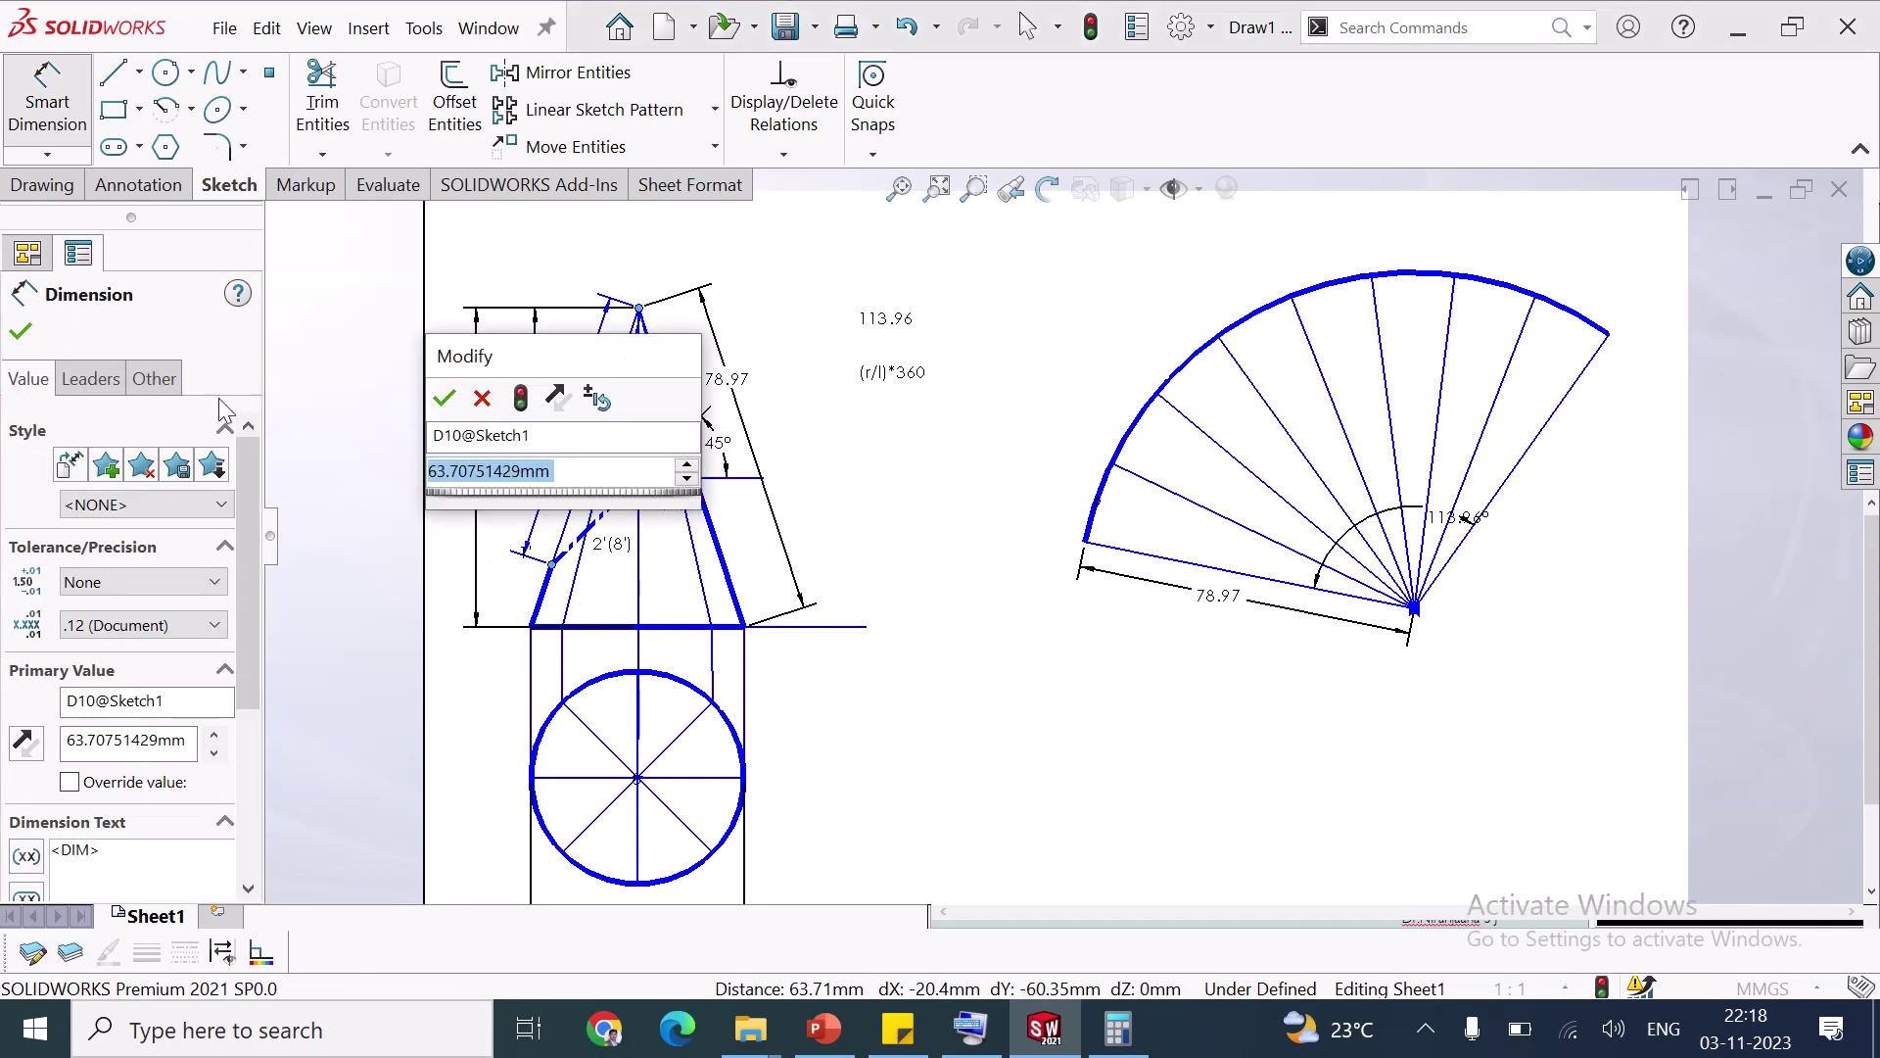
left_click(446, 398)
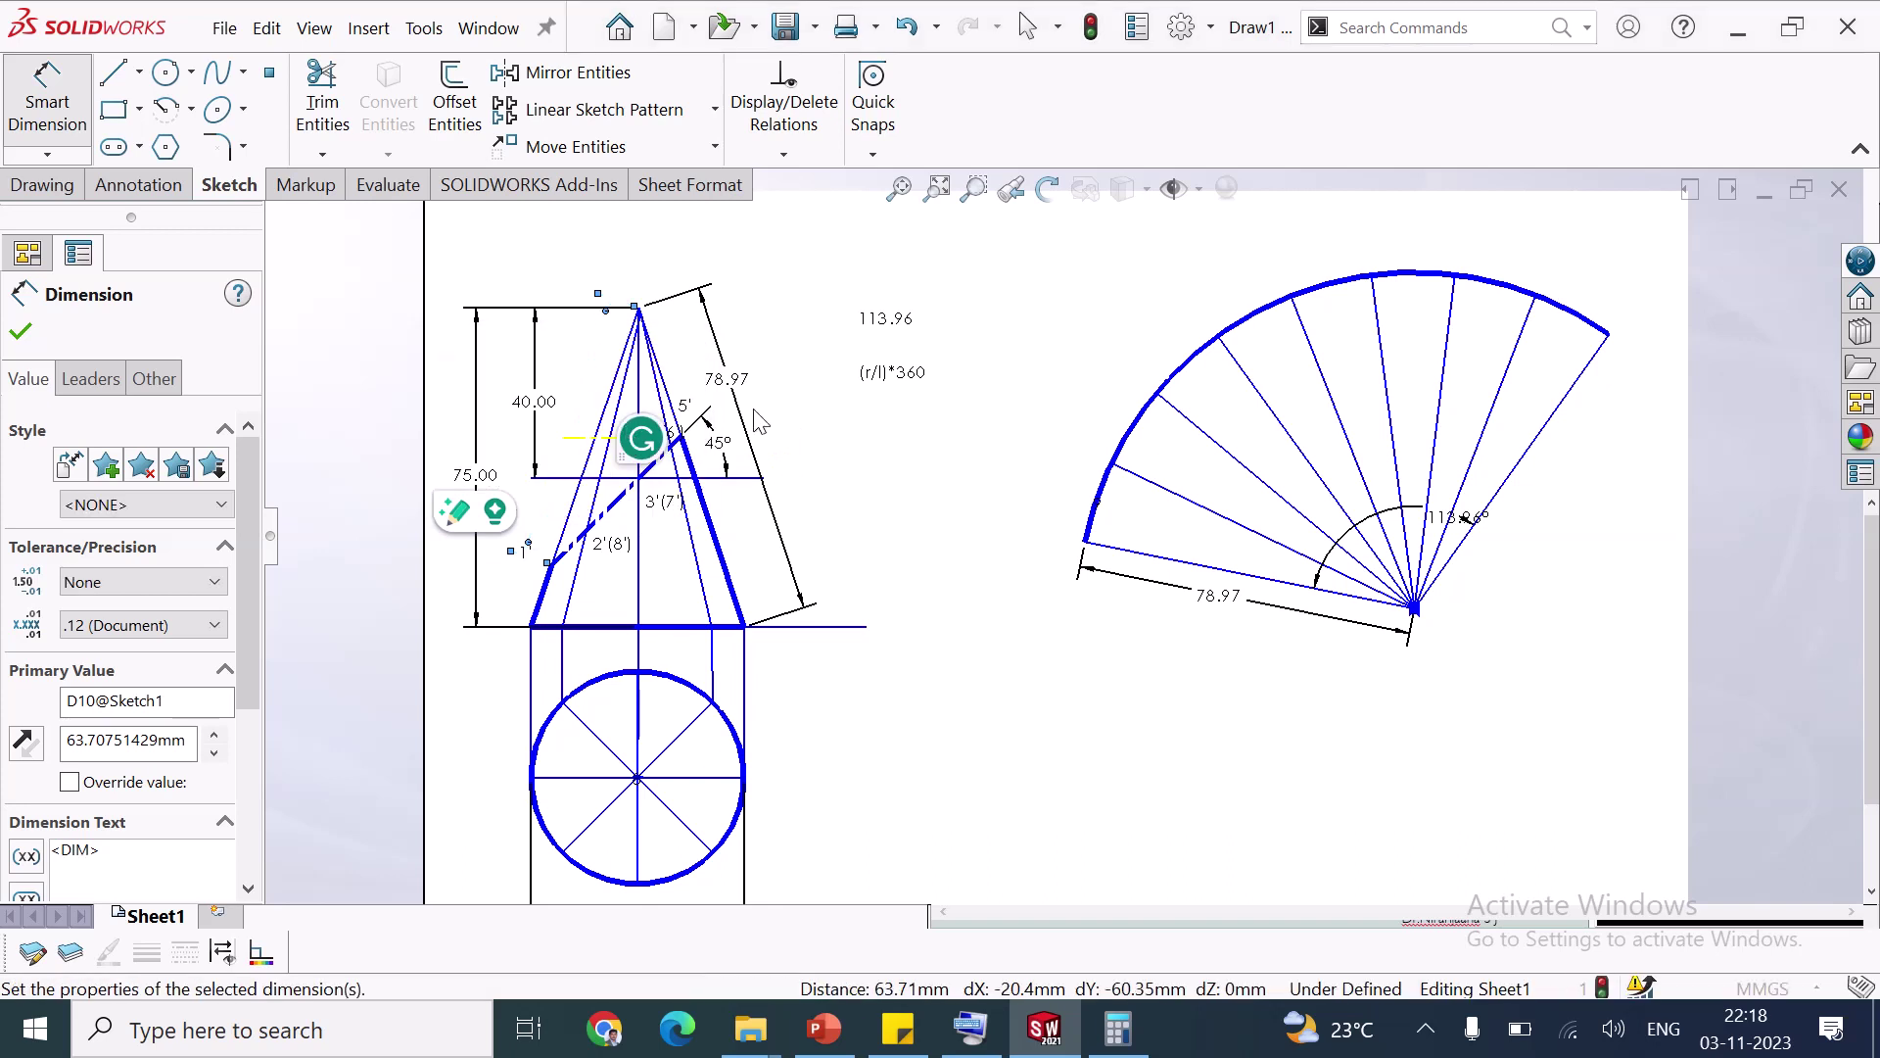
key("Escape")
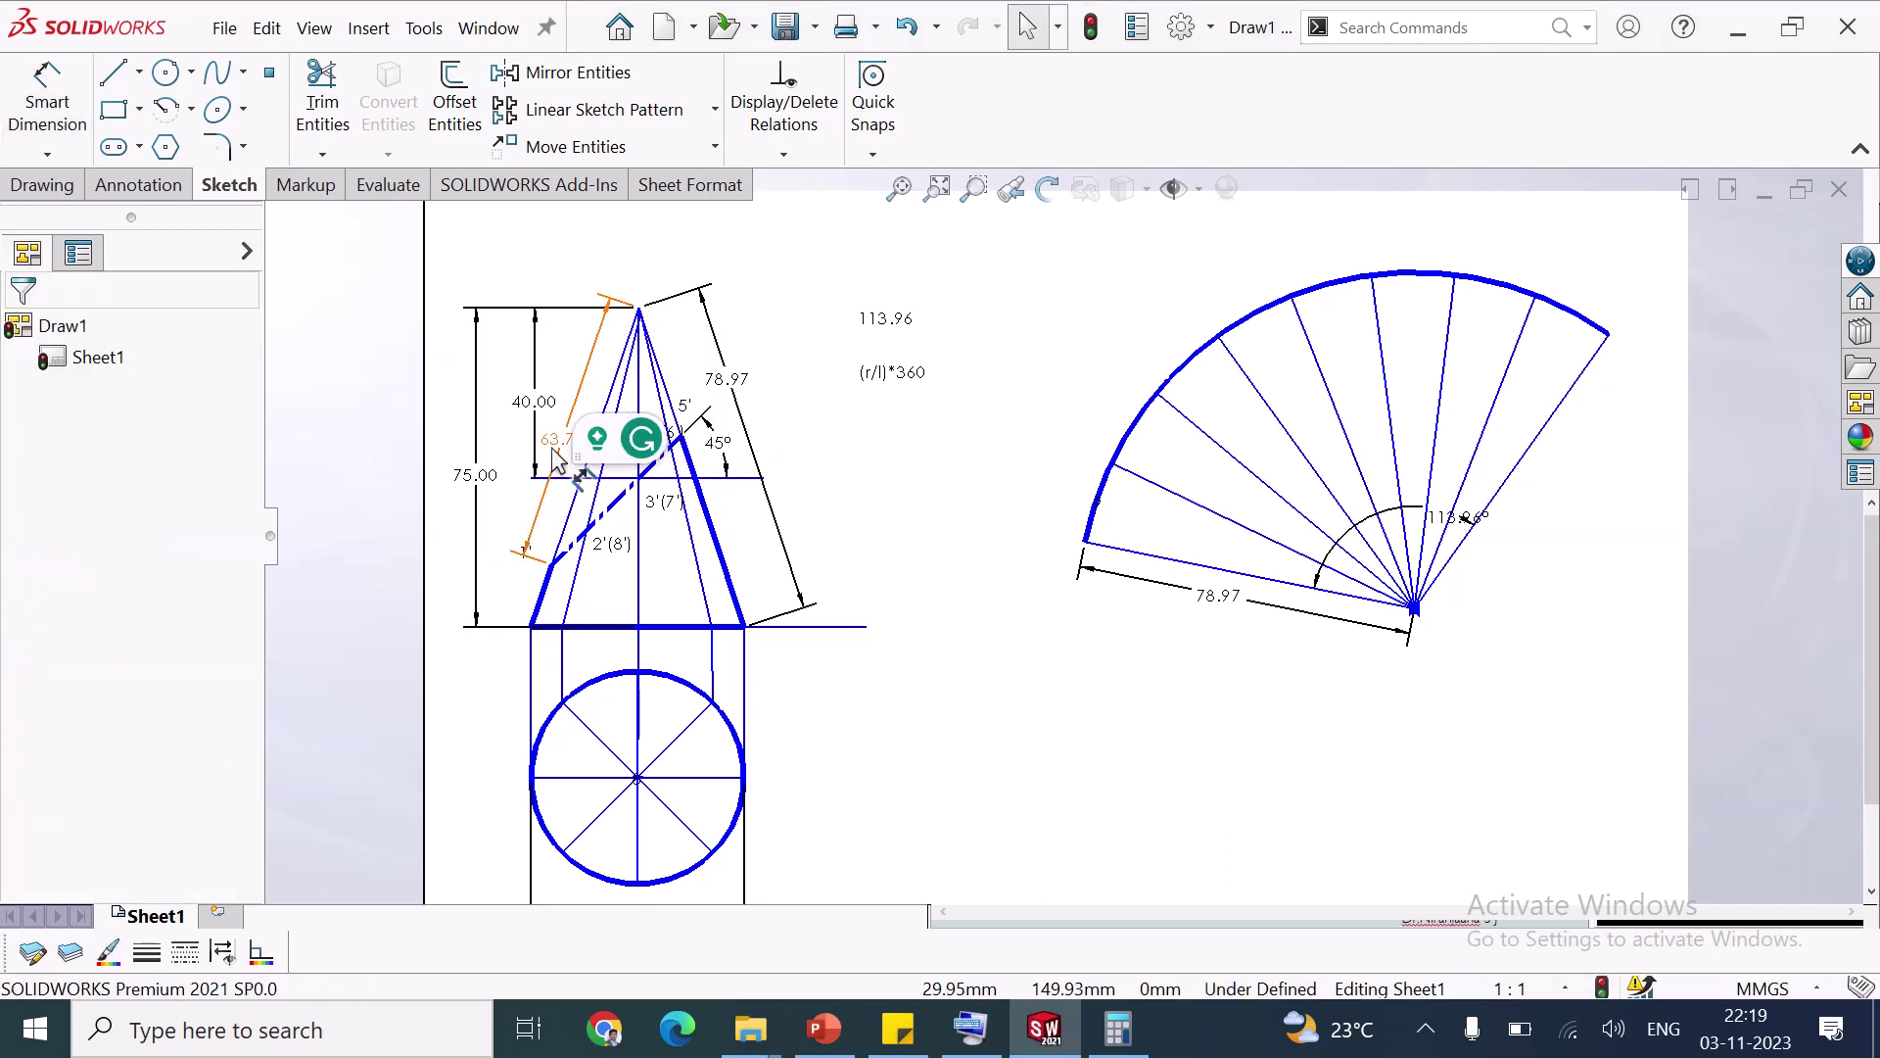
left_click_drag(558, 443, 471, 418)
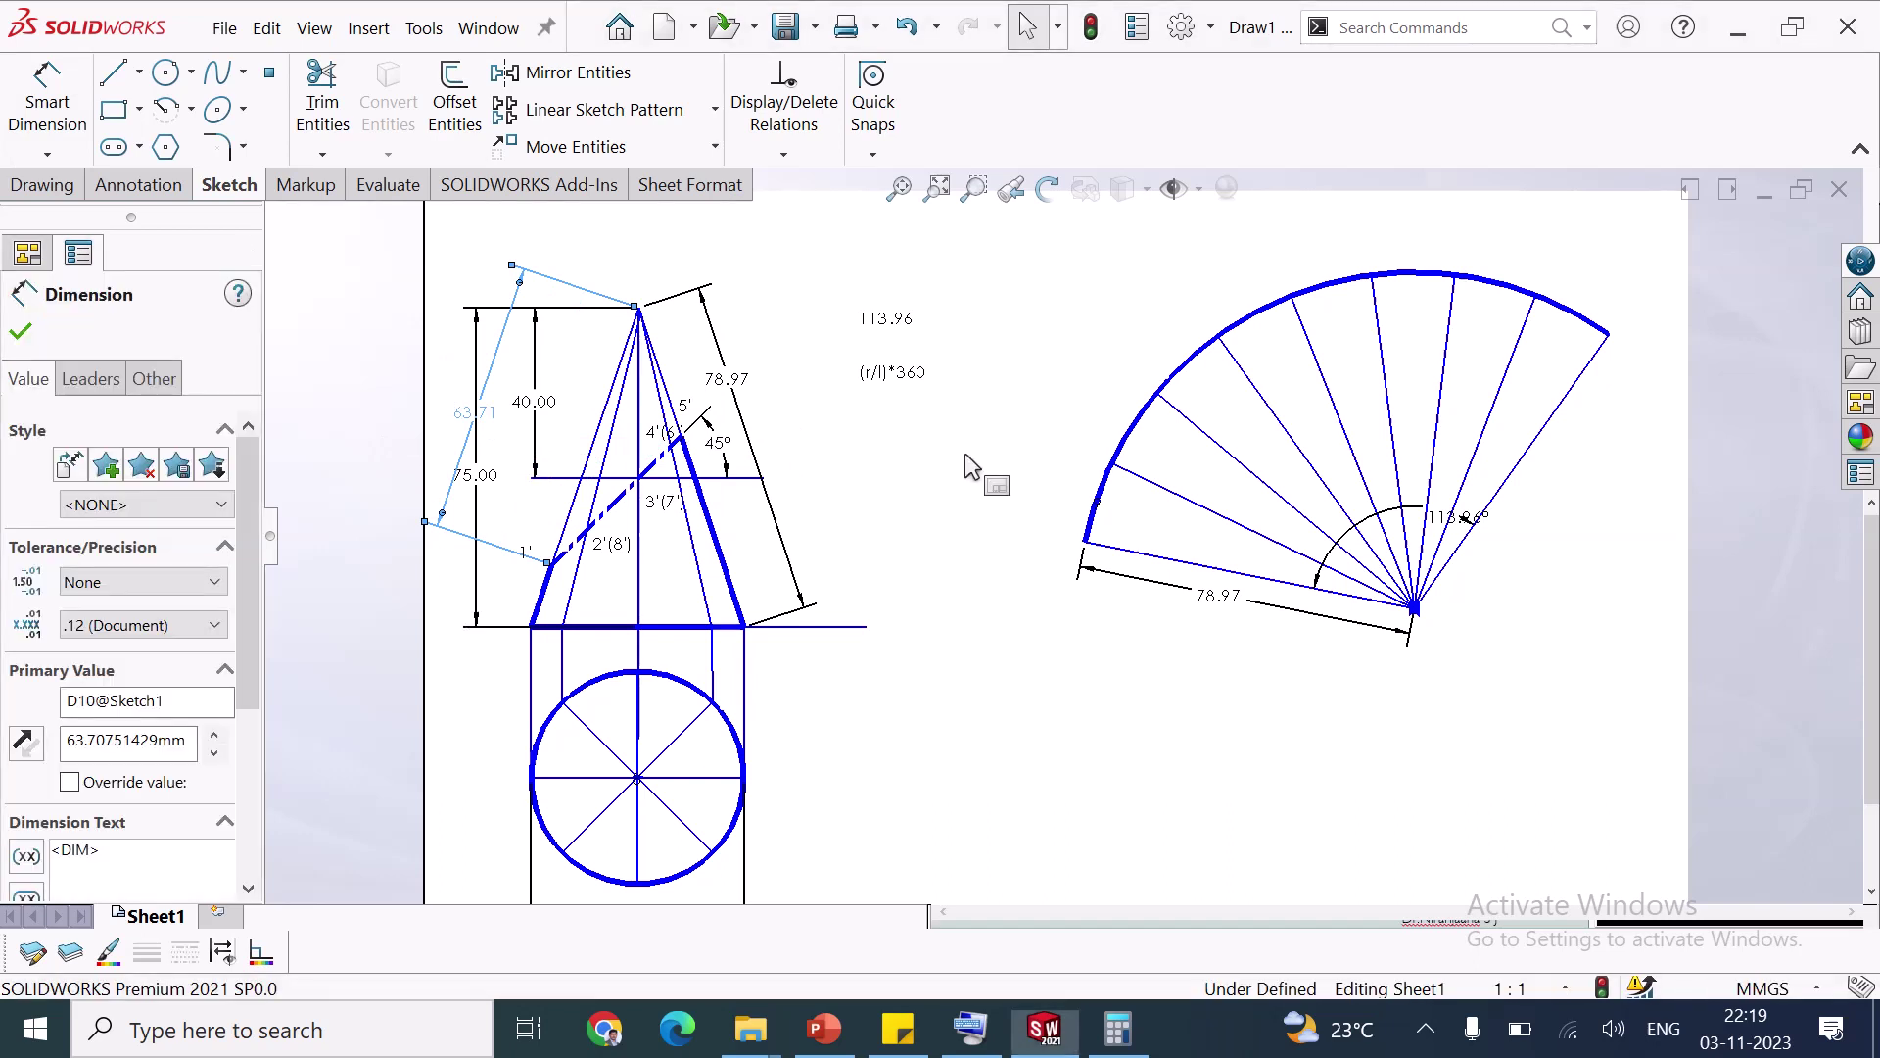
left_click(990, 470)
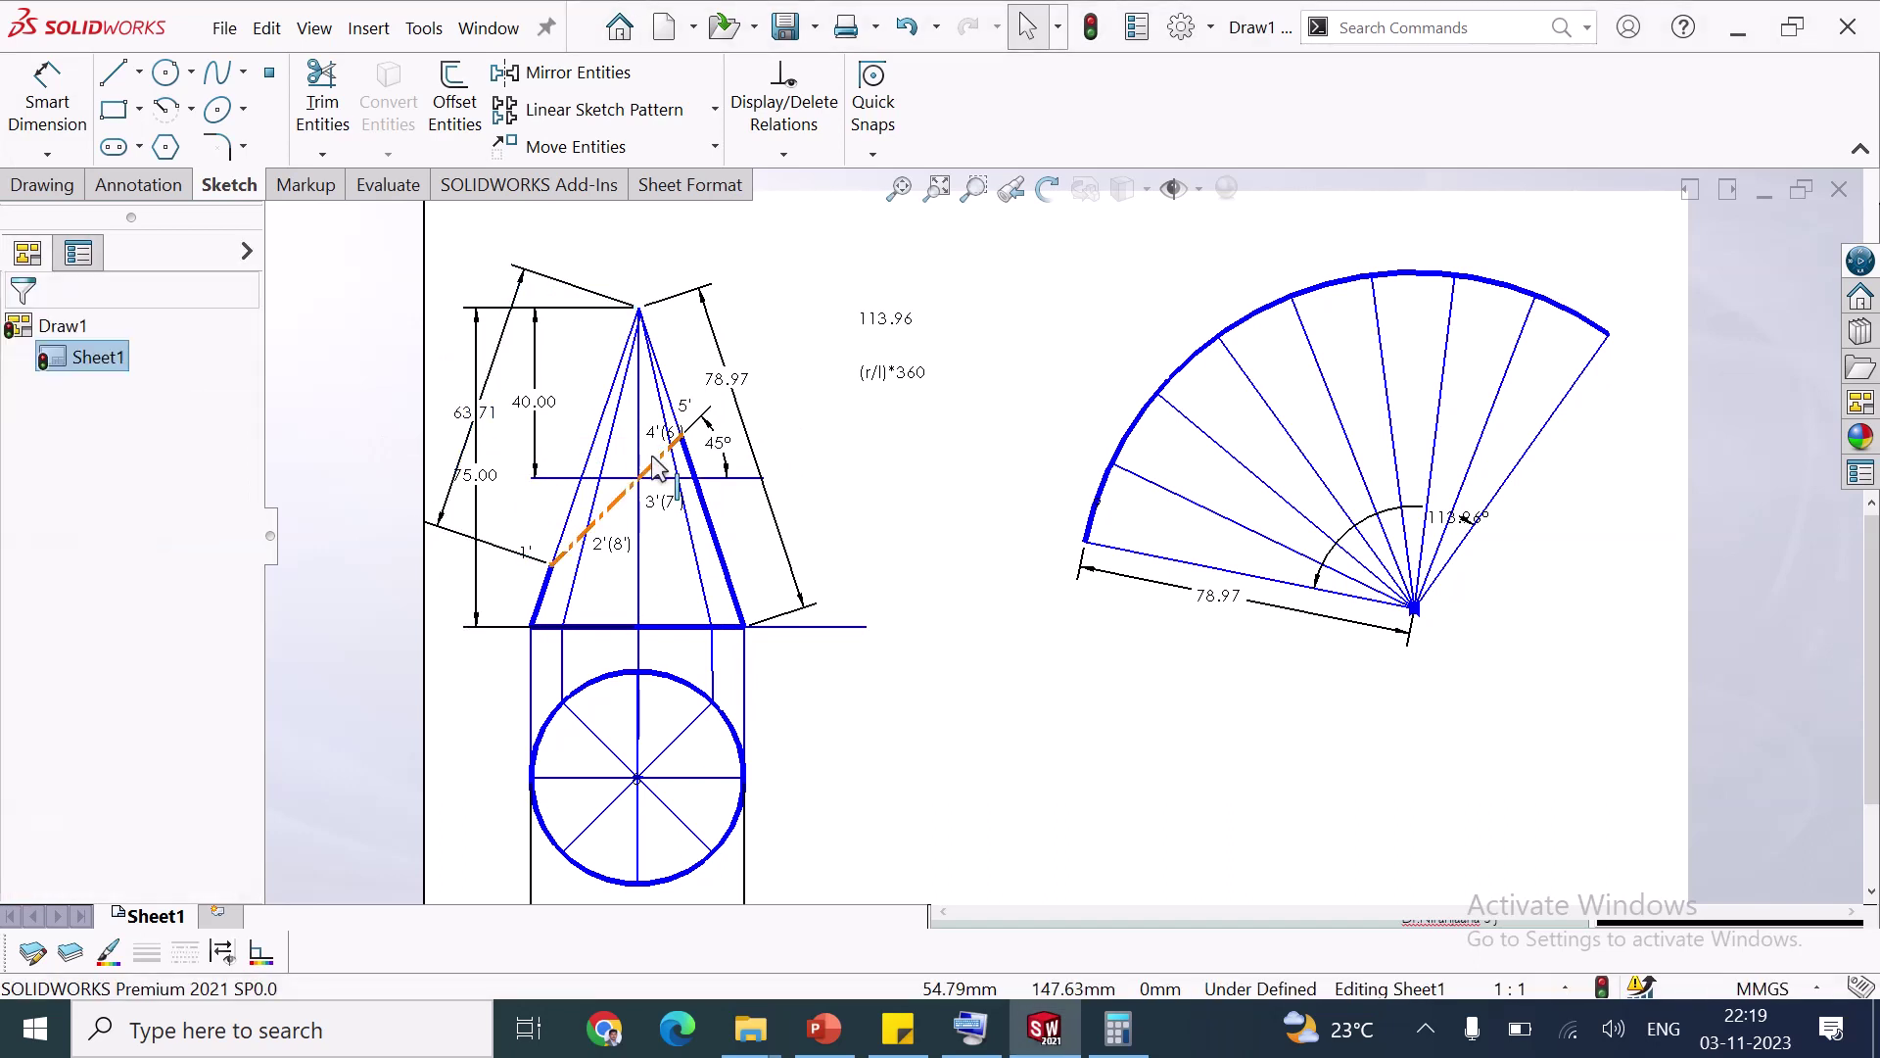
Draw a 0.18mm horizontal line from the cone's left edge to the cut near point 2'
left_click(116, 74)
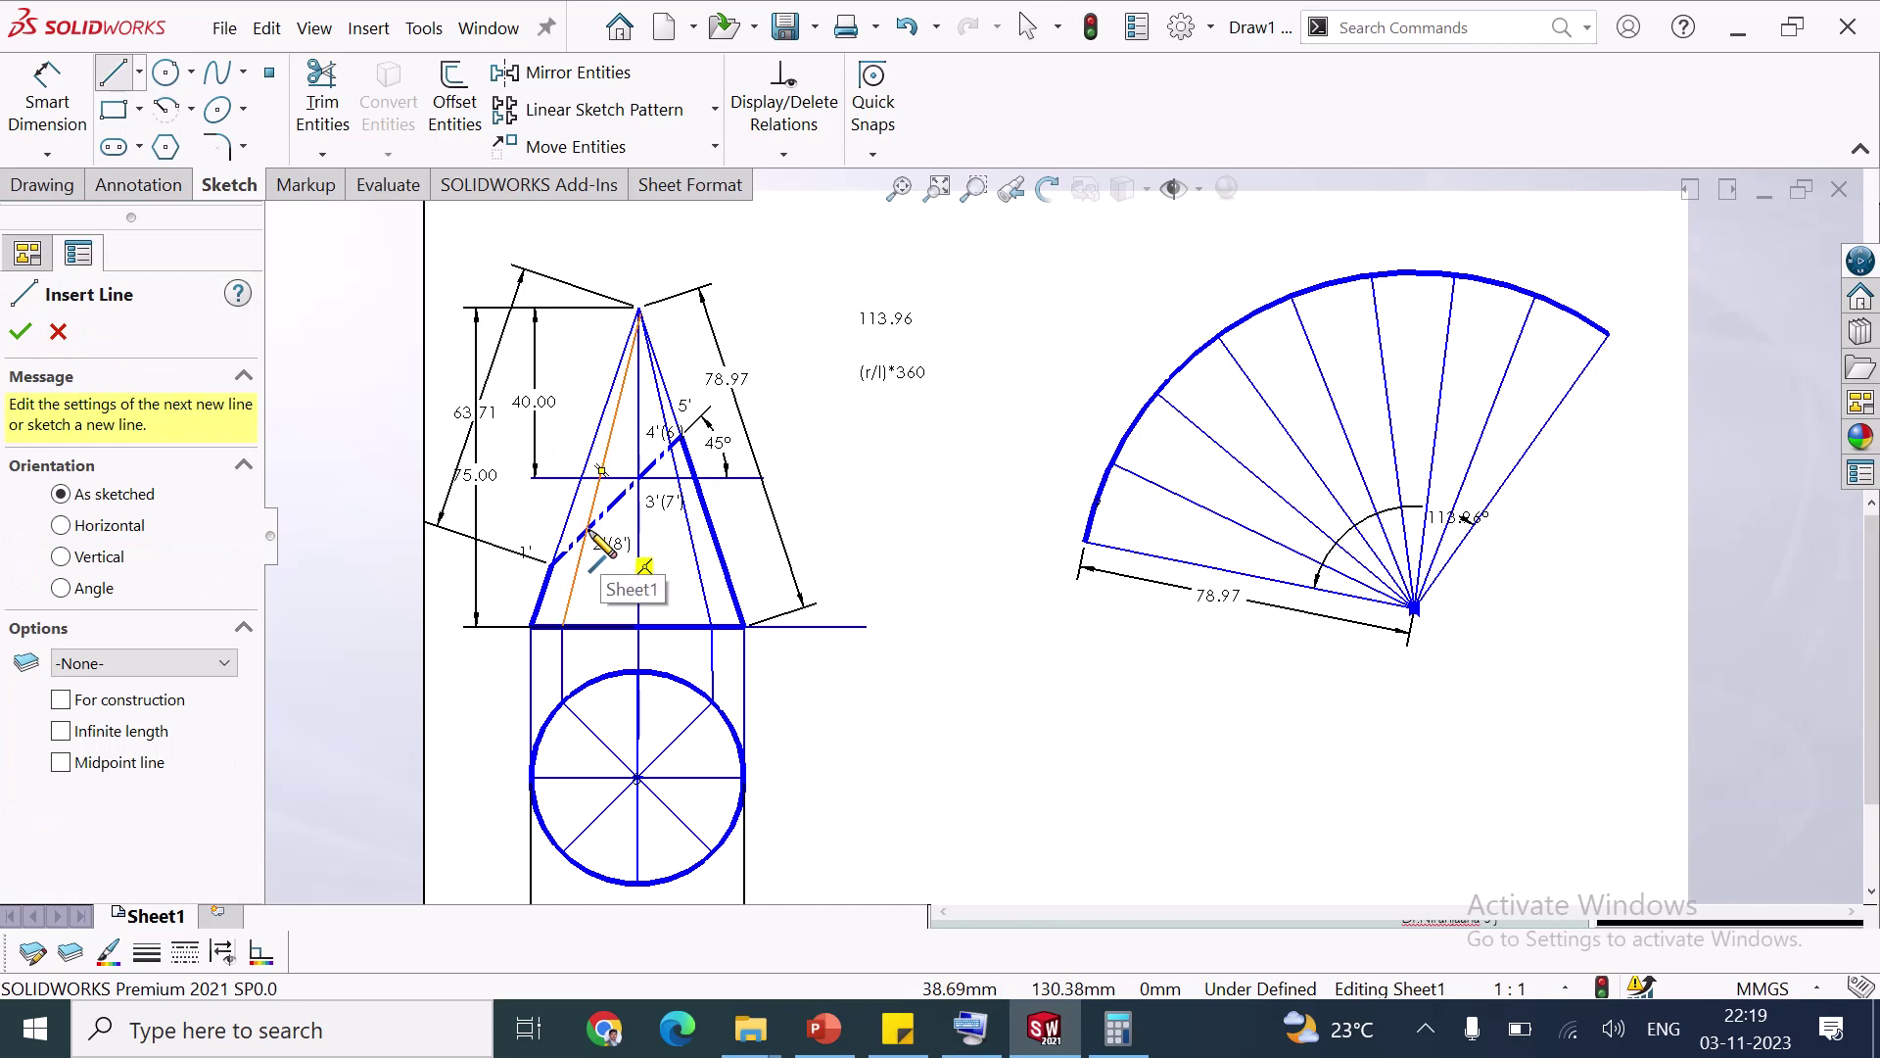
left_click(558, 556)
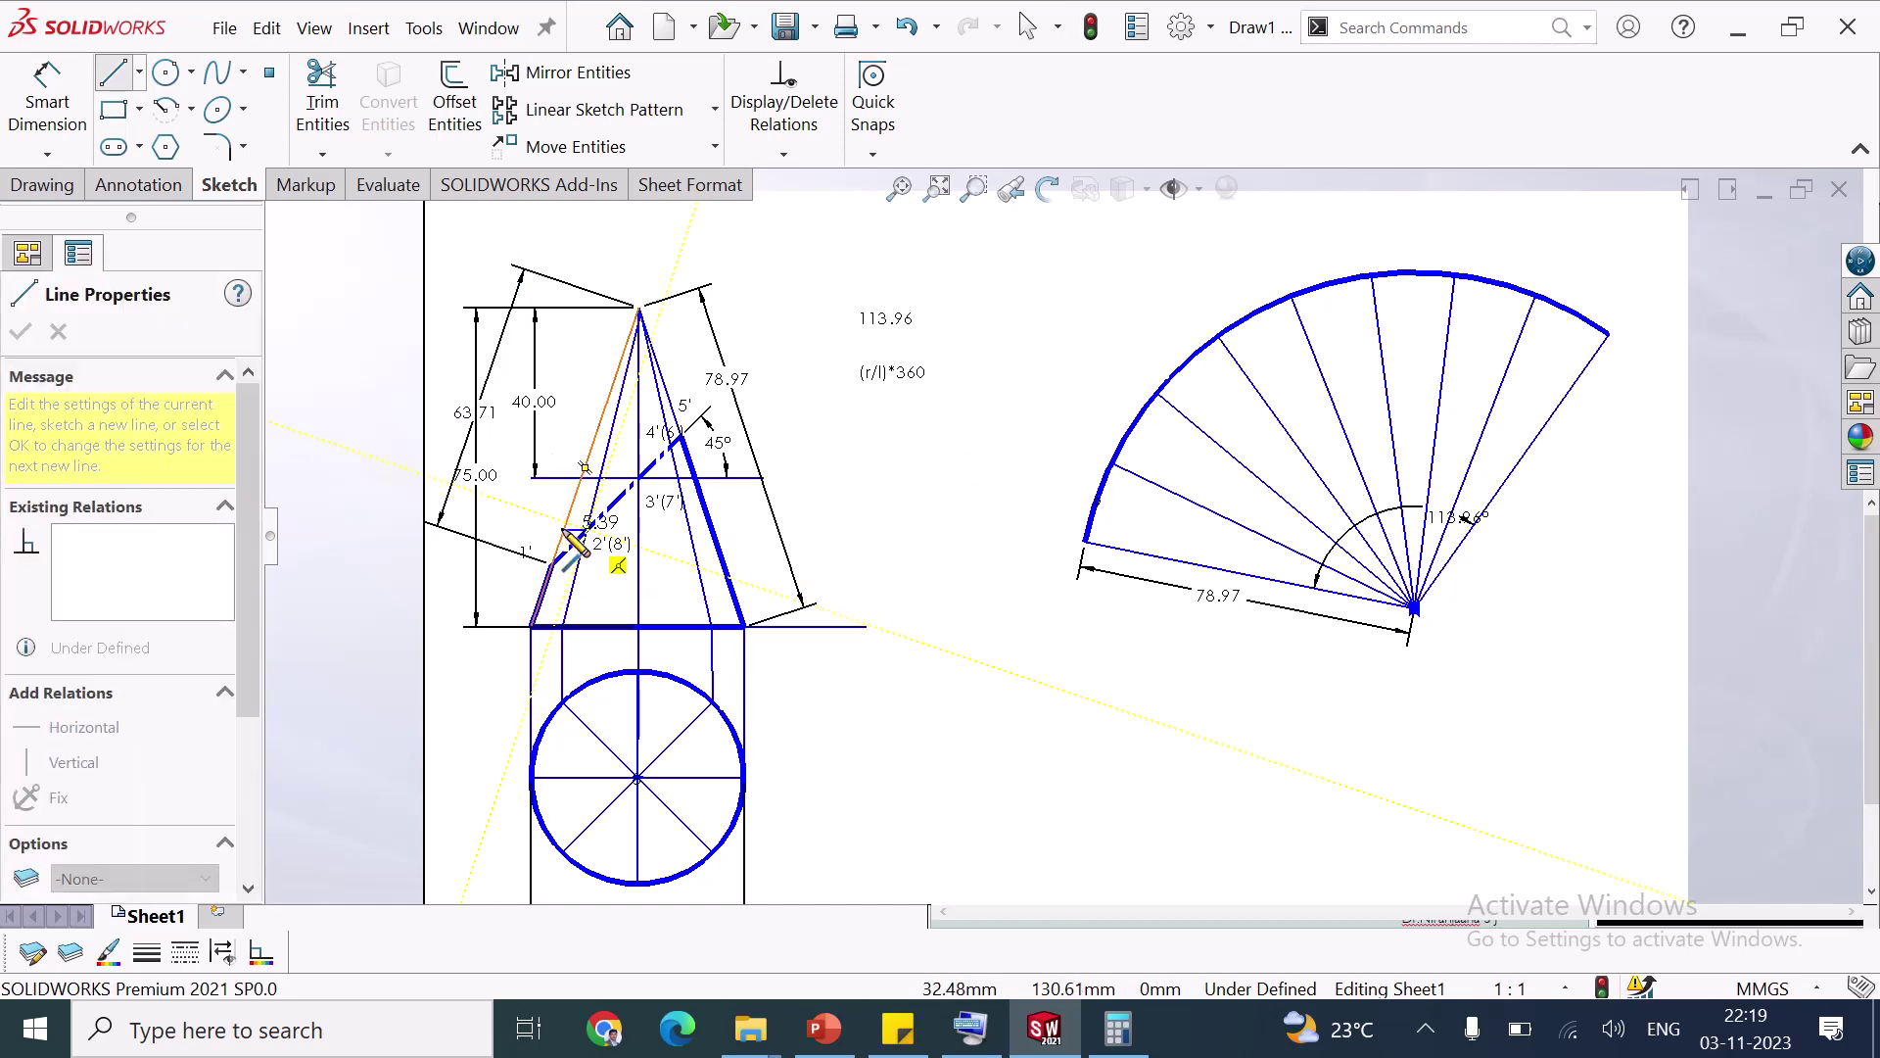
double_click(586, 530)
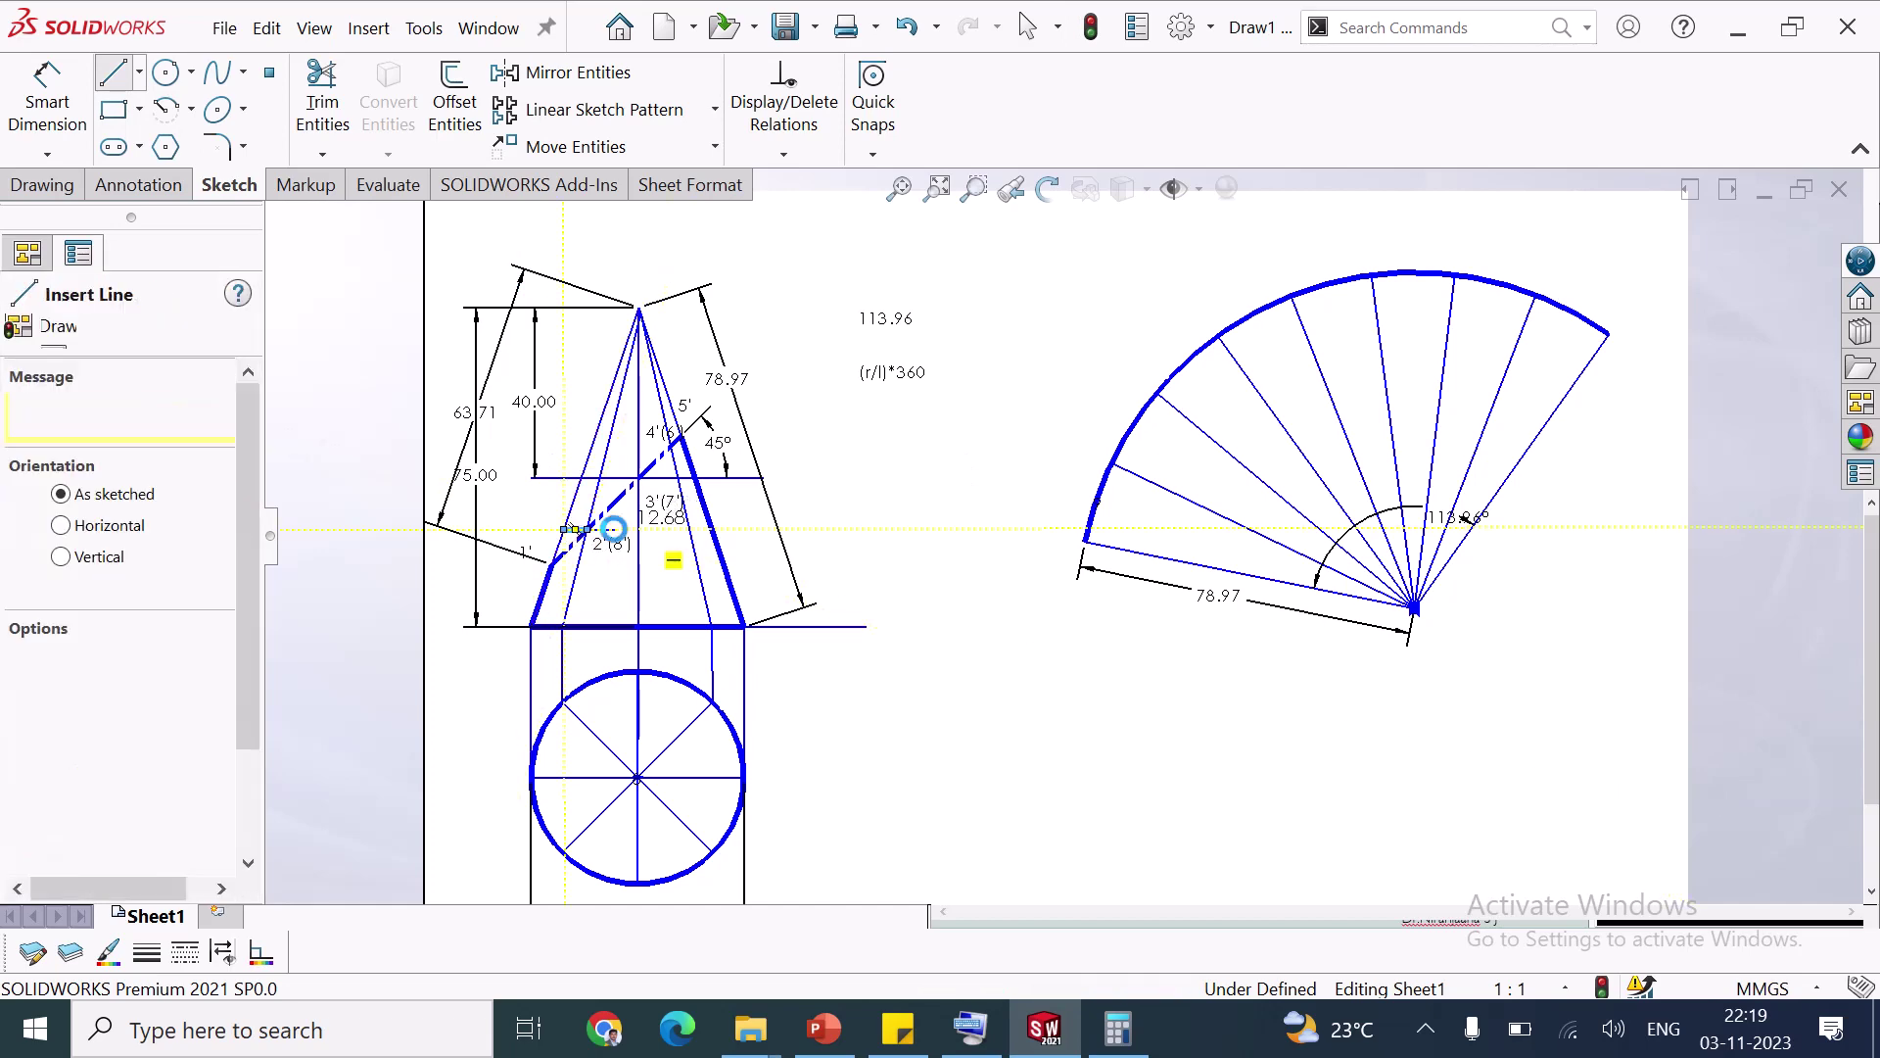
scroll(588, 537, "down", 2)
key("Escape")
scroll(627, 539, "down", 1)
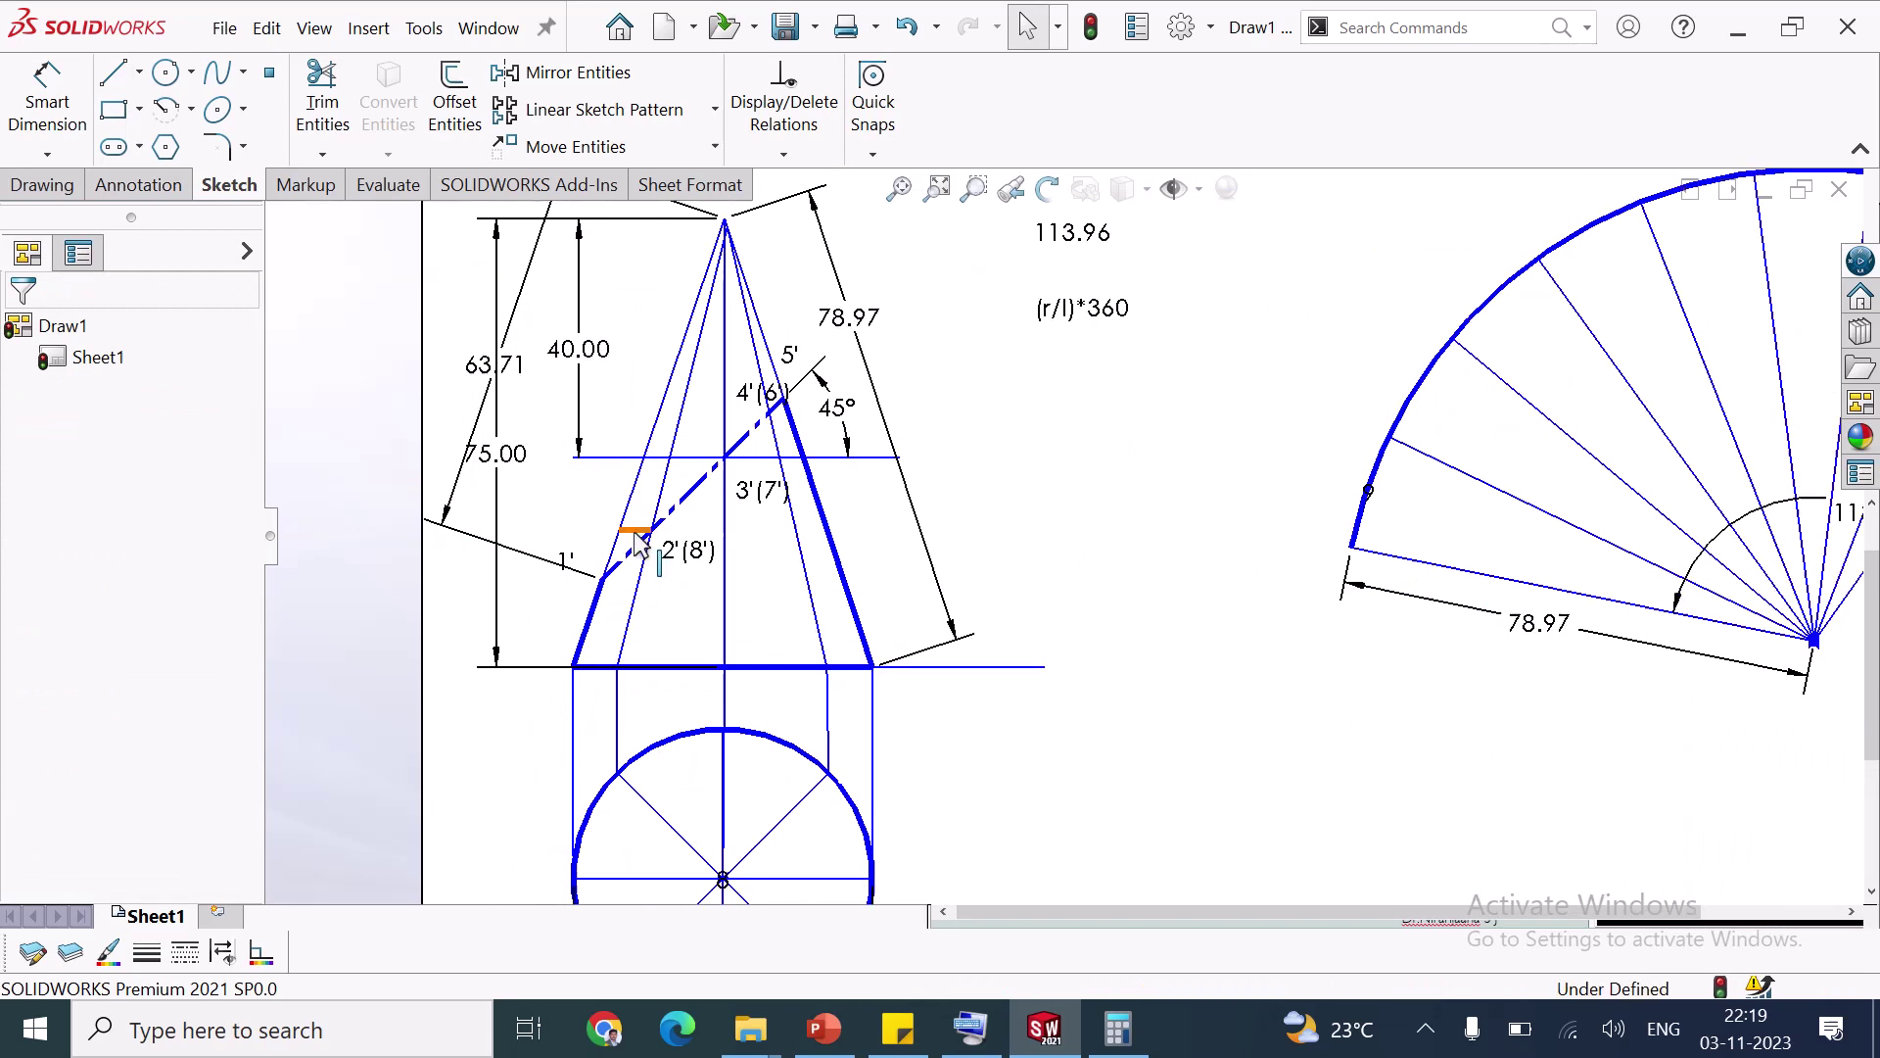
left_click(638, 532)
left_click(147, 952)
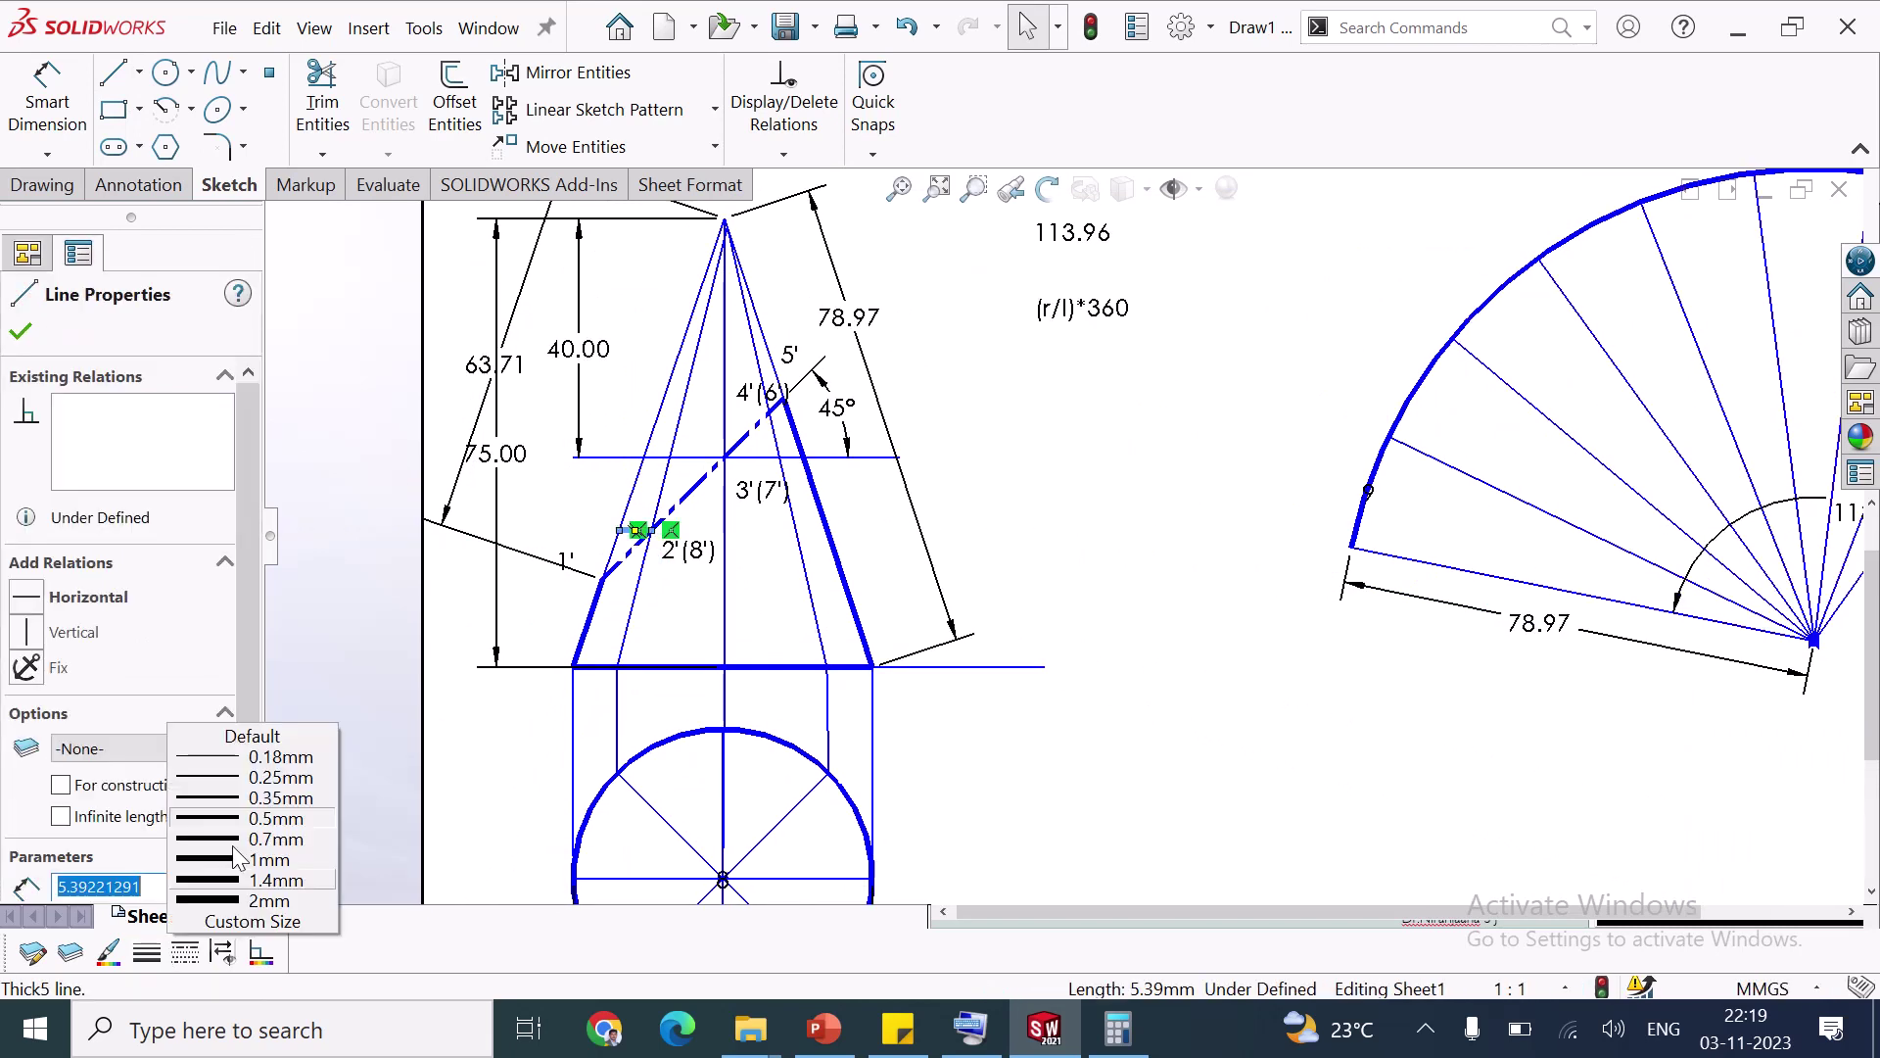
left_click(295, 759)
double_click(1000, 435)
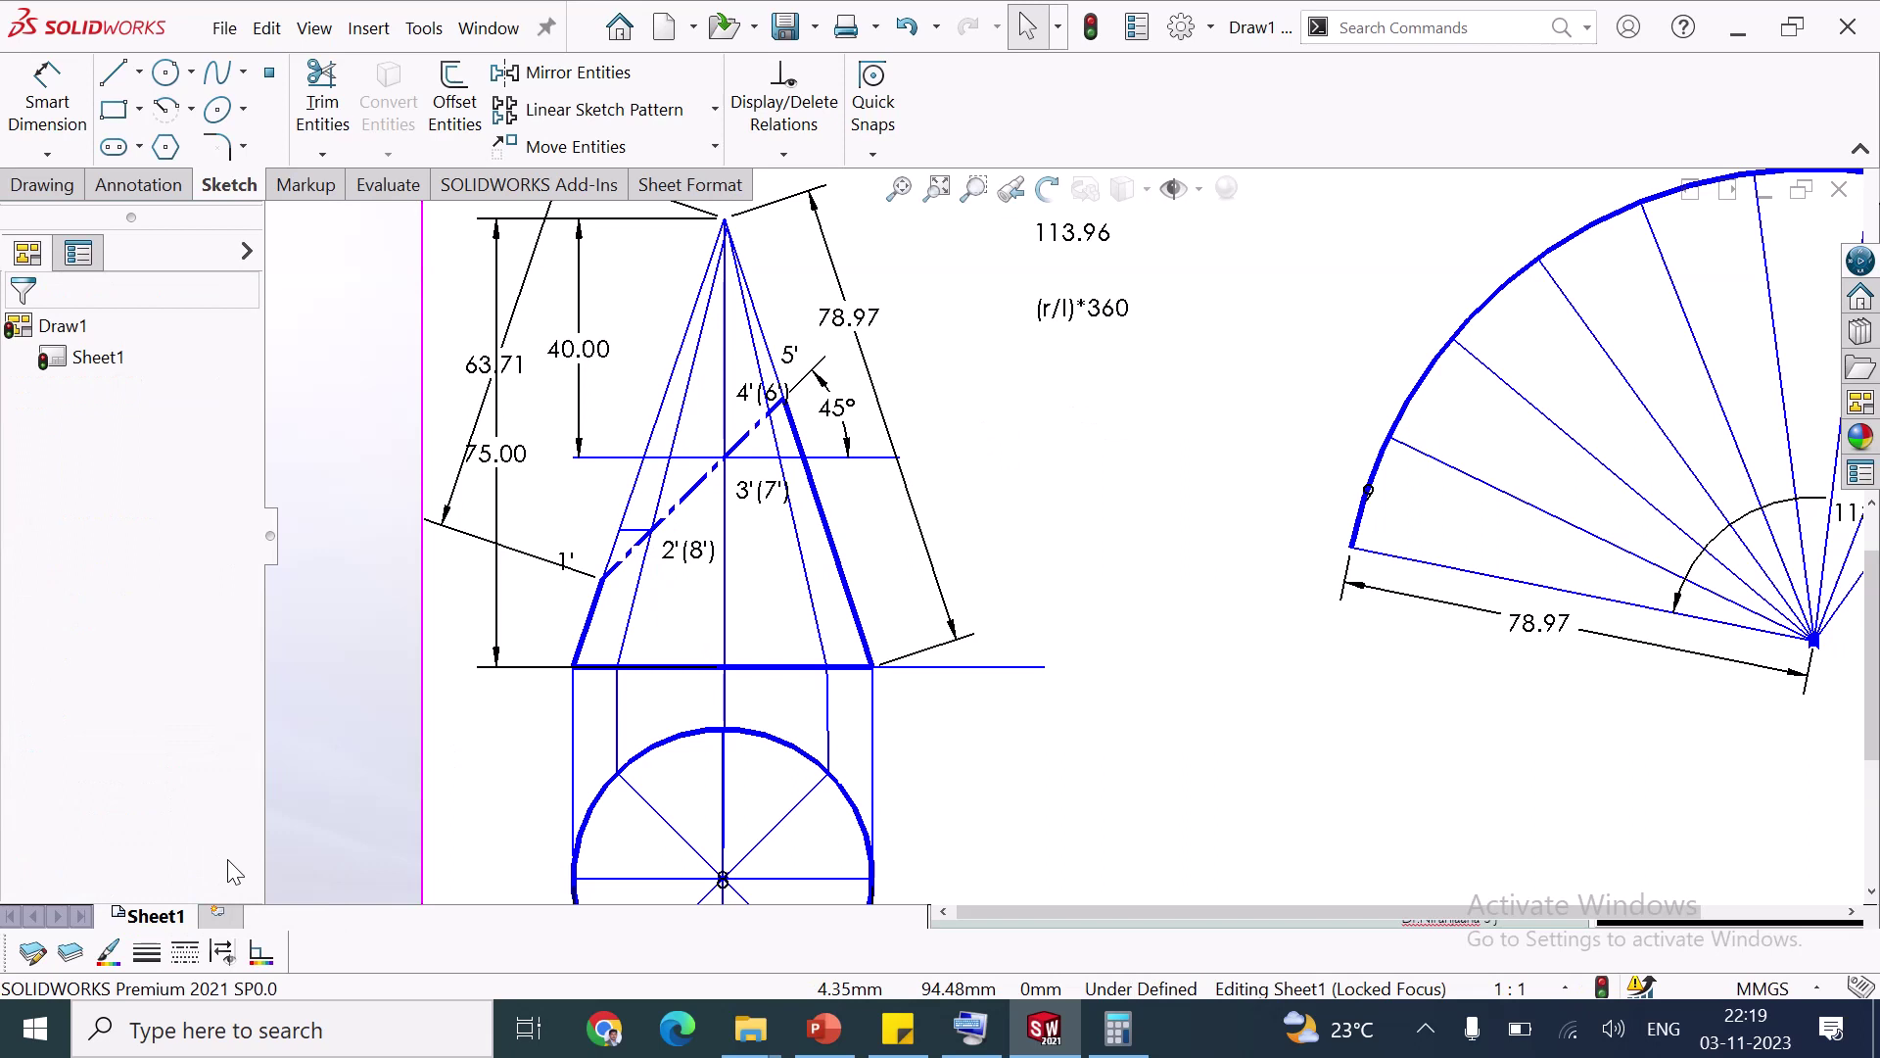
left_click(149, 954)
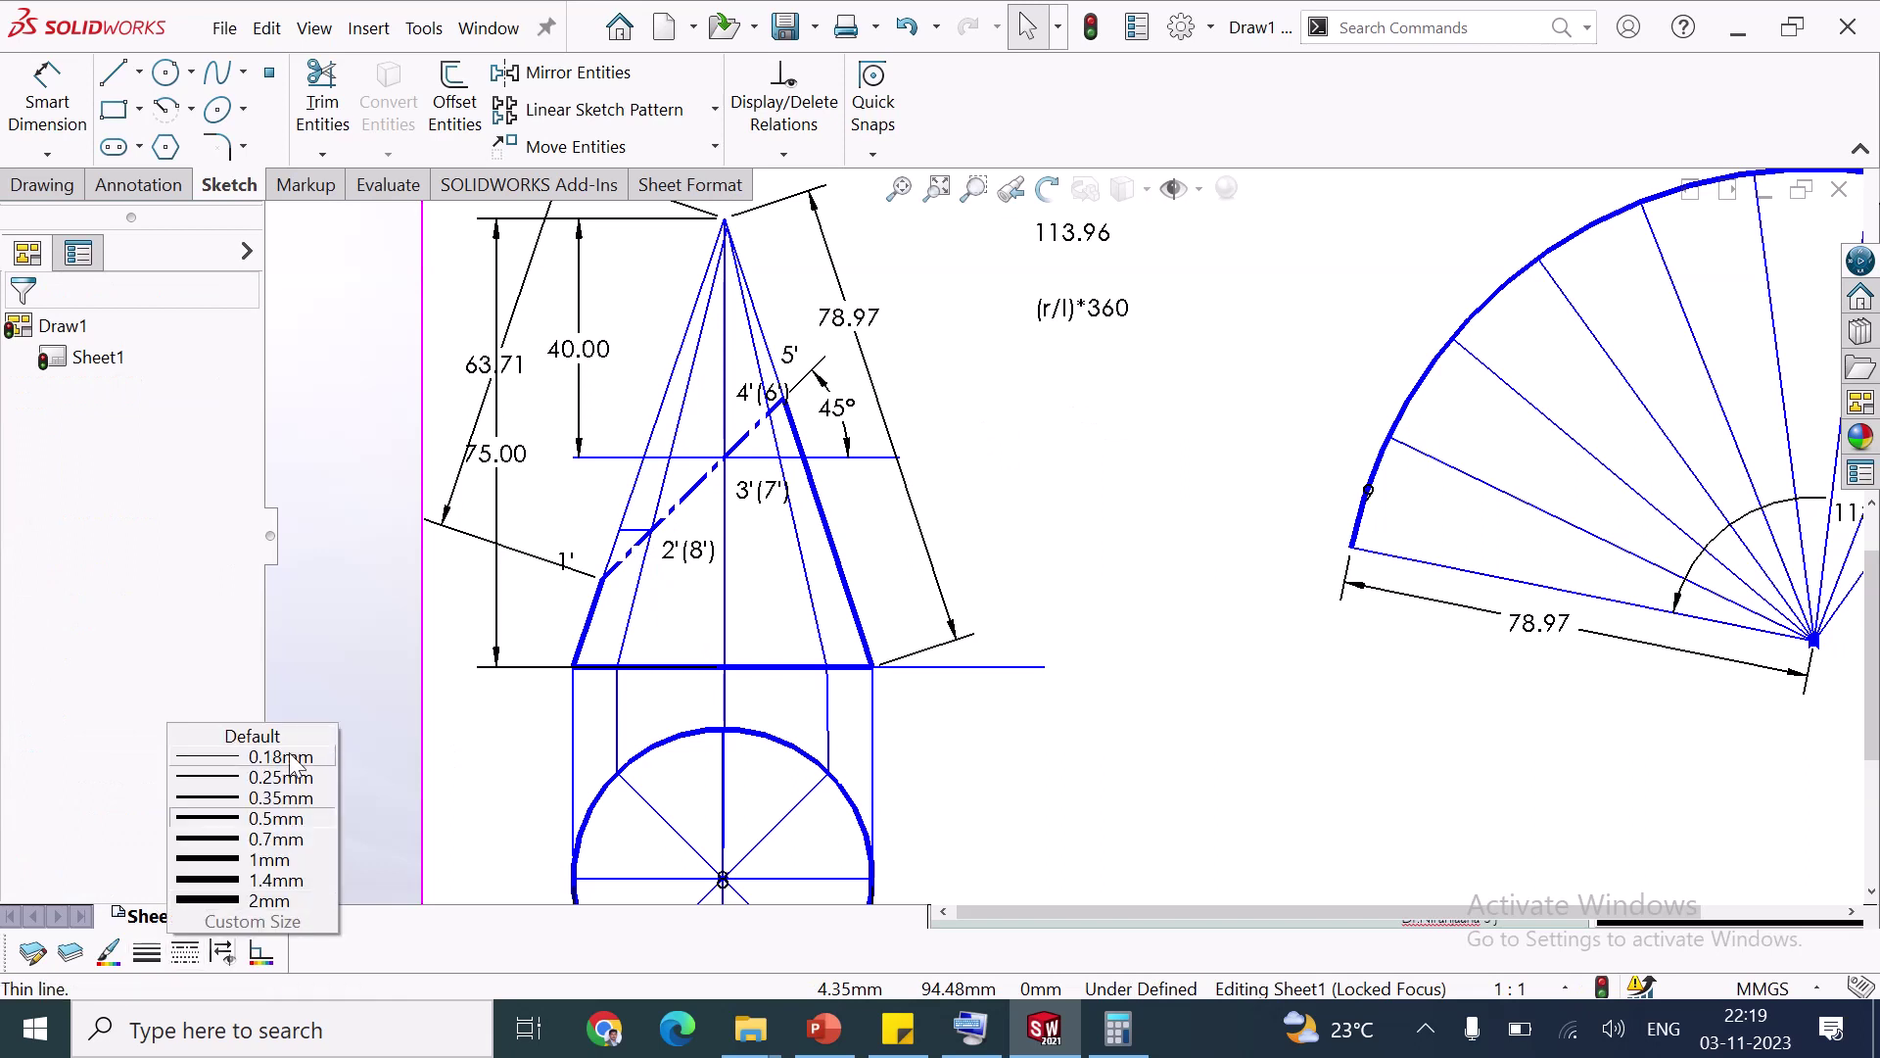
Nudge the 40.00-level line's left-edge endpoint slightly downward
key("l")
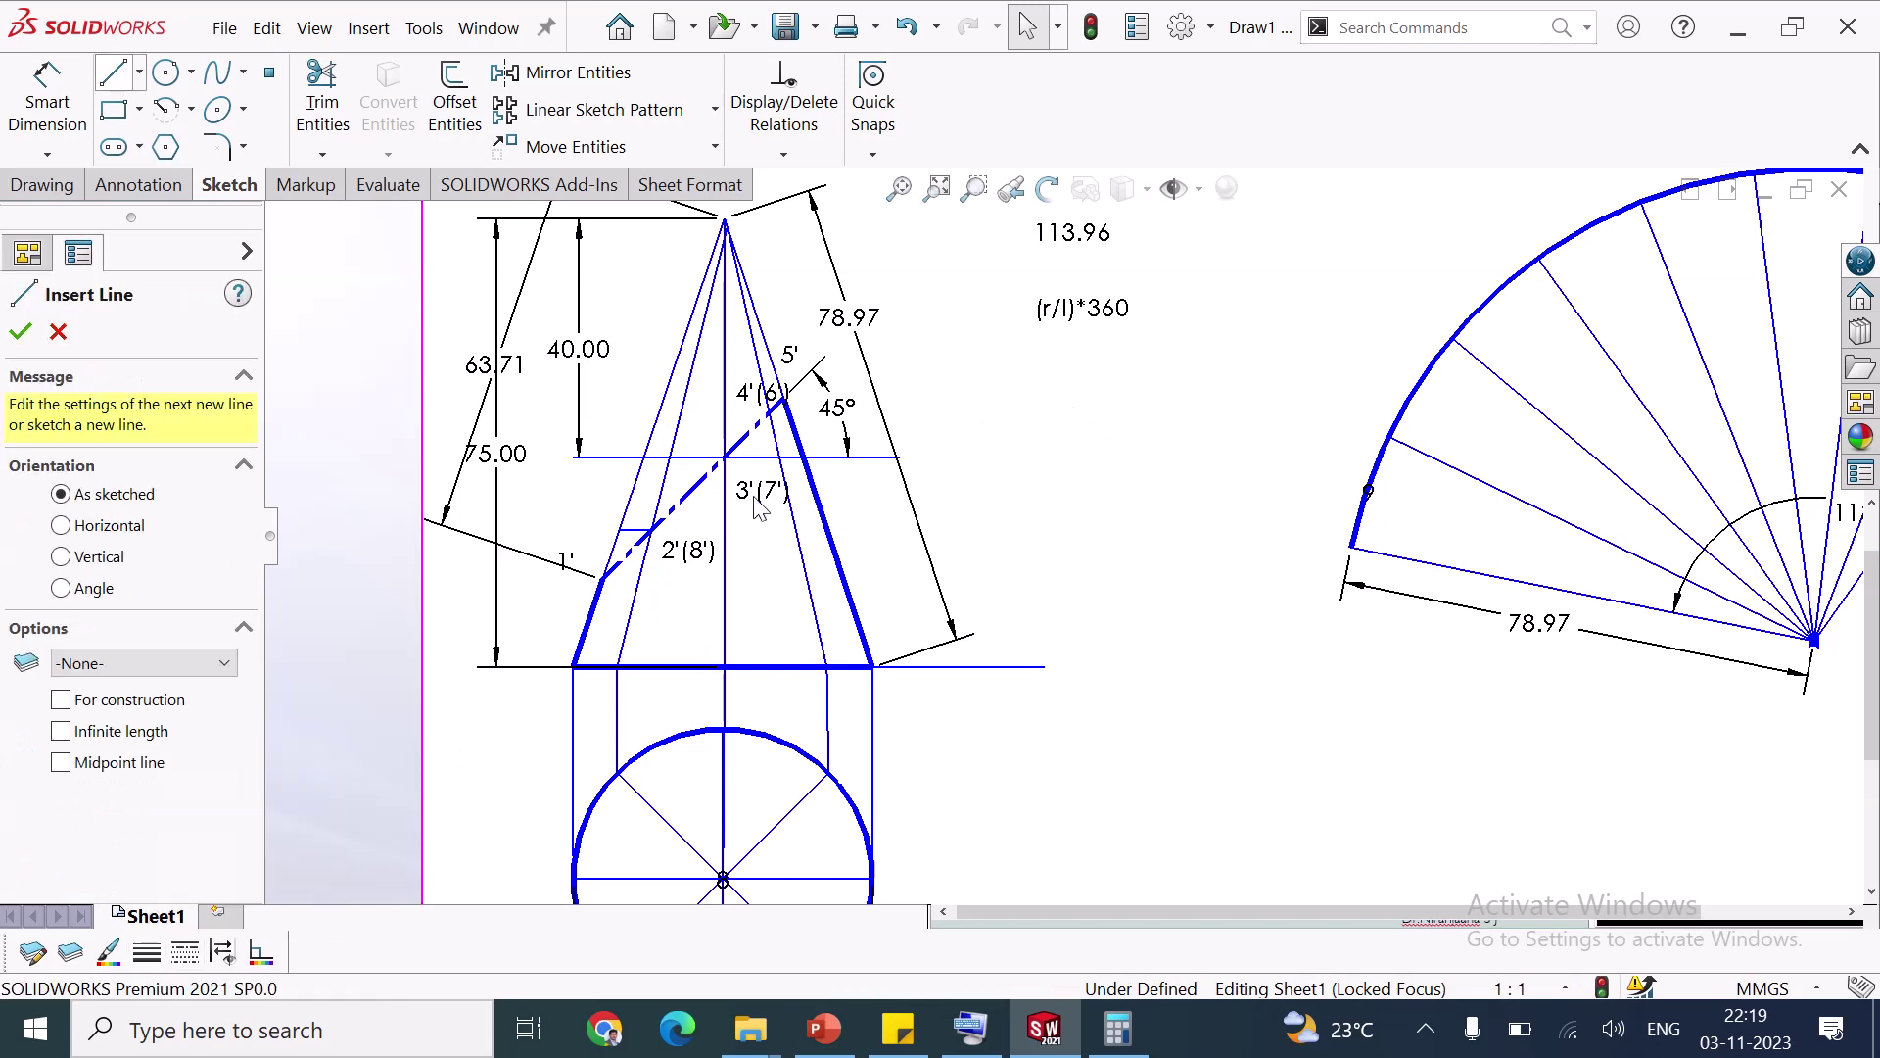
key("Escape")
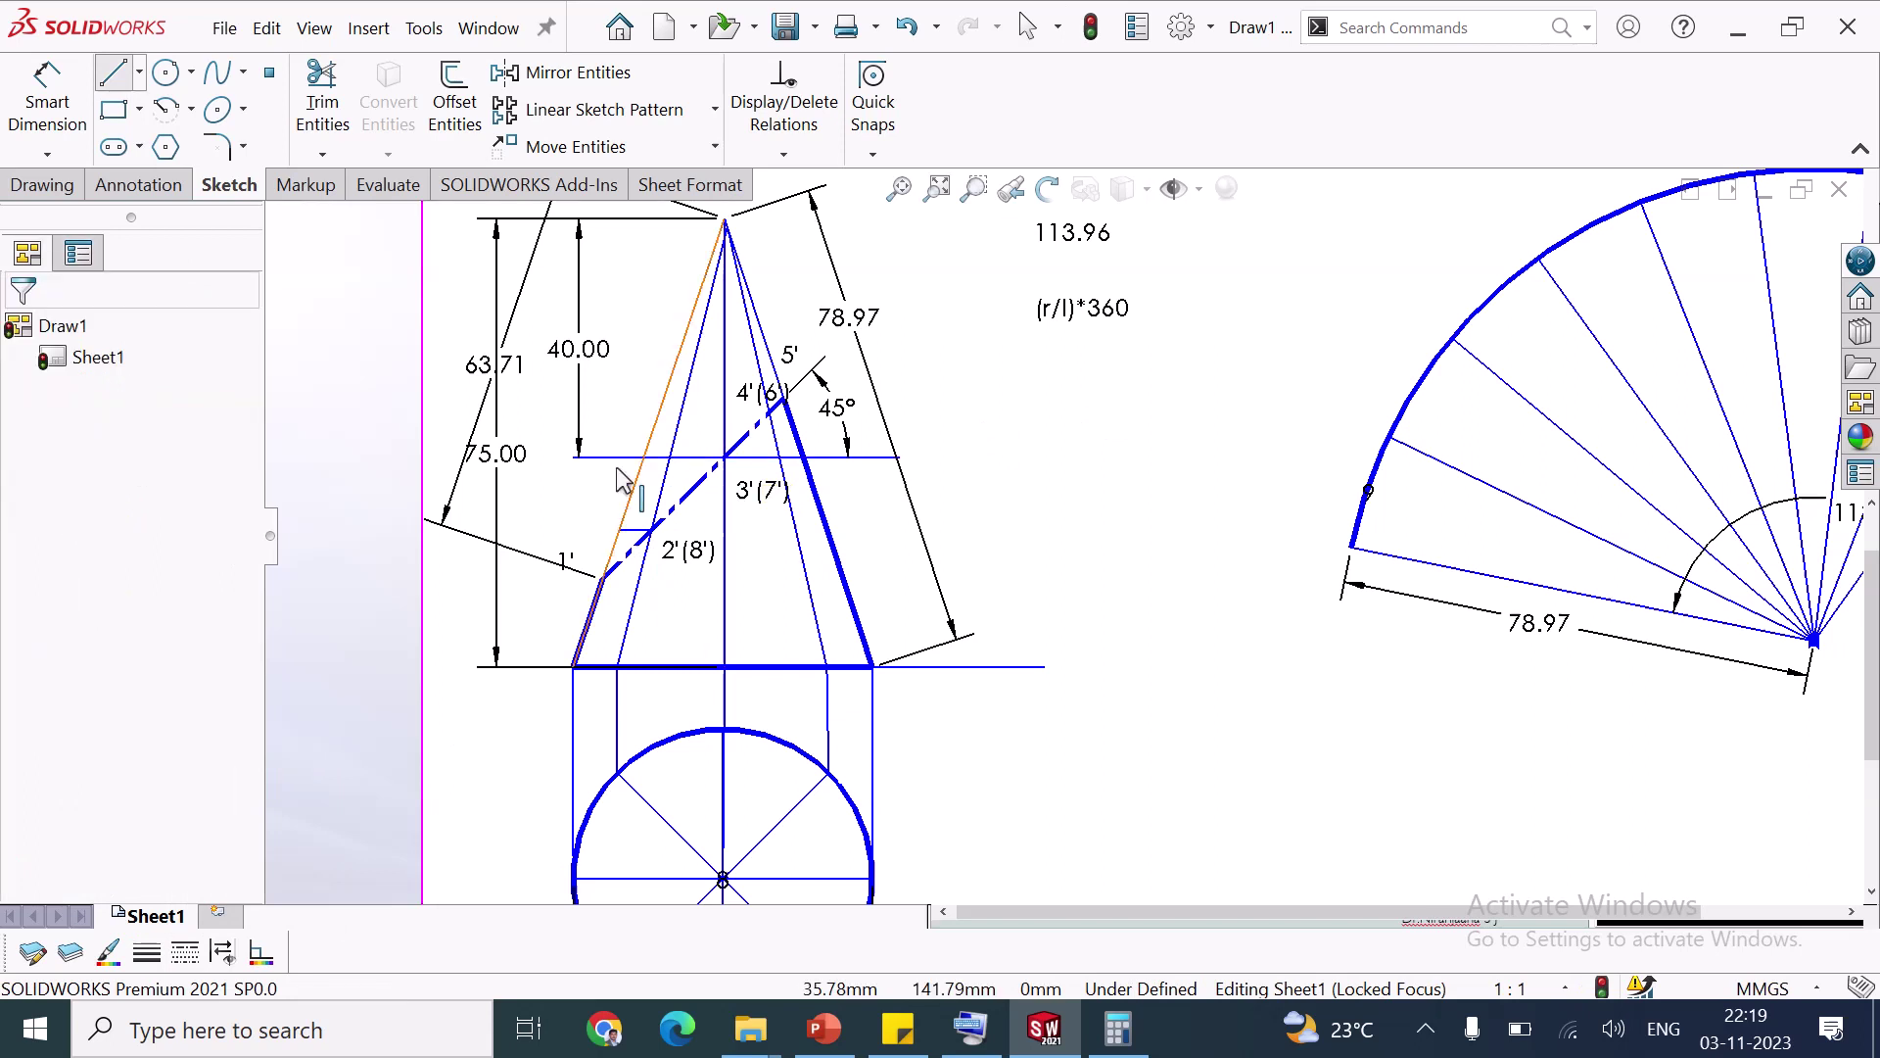
left_click(587, 458)
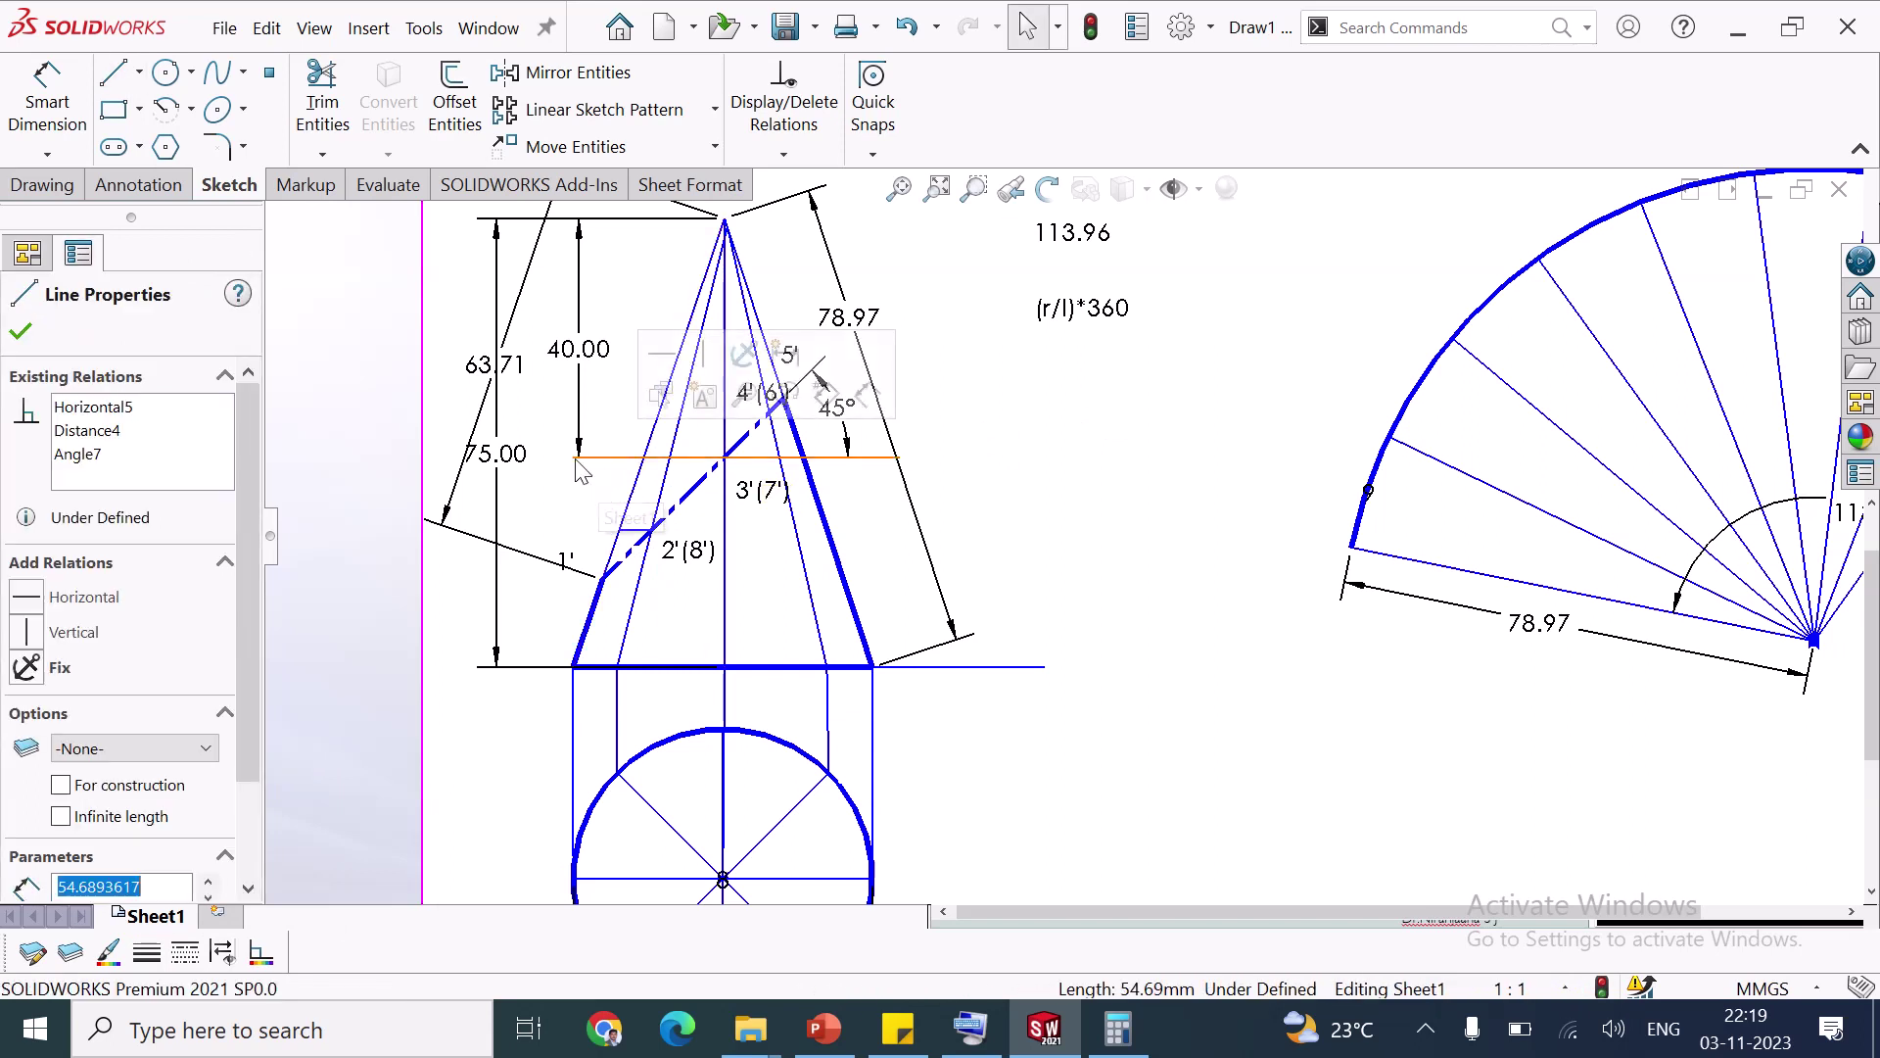
left_click(644, 454)
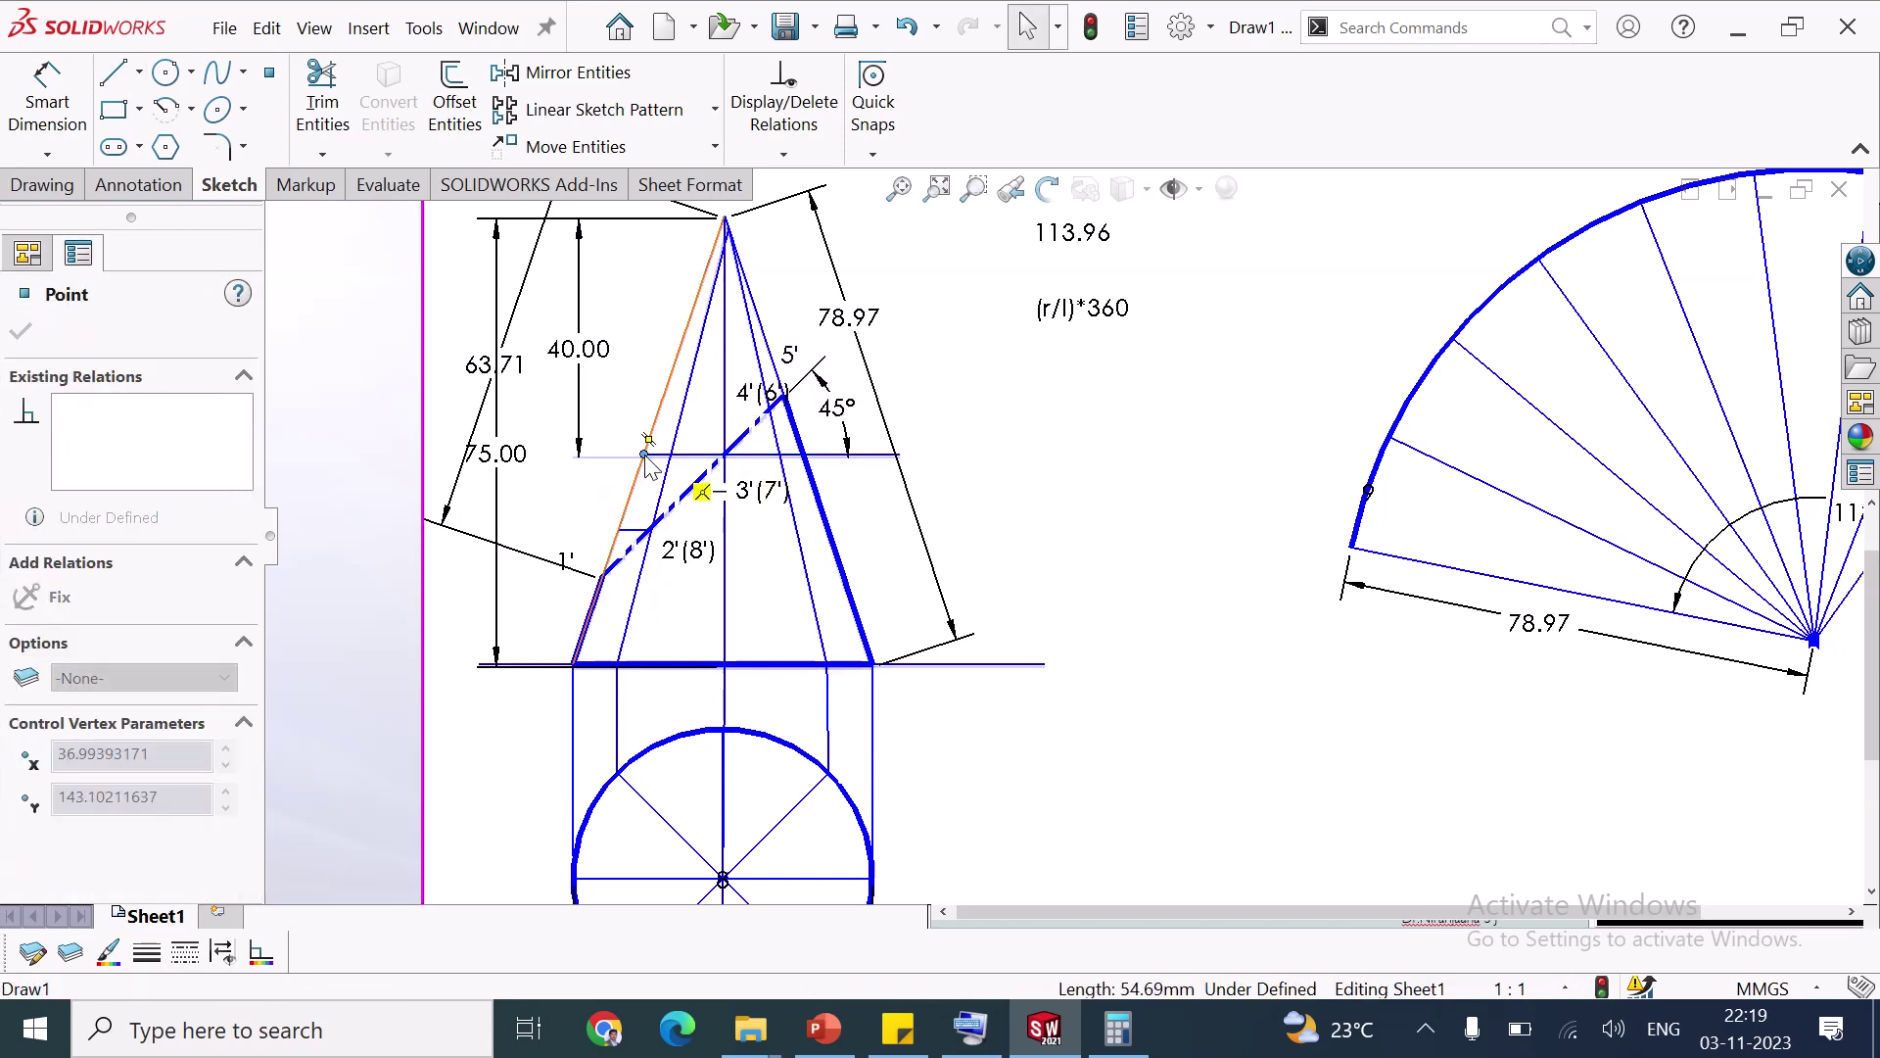
left_click_drag(646, 456, 647, 460)
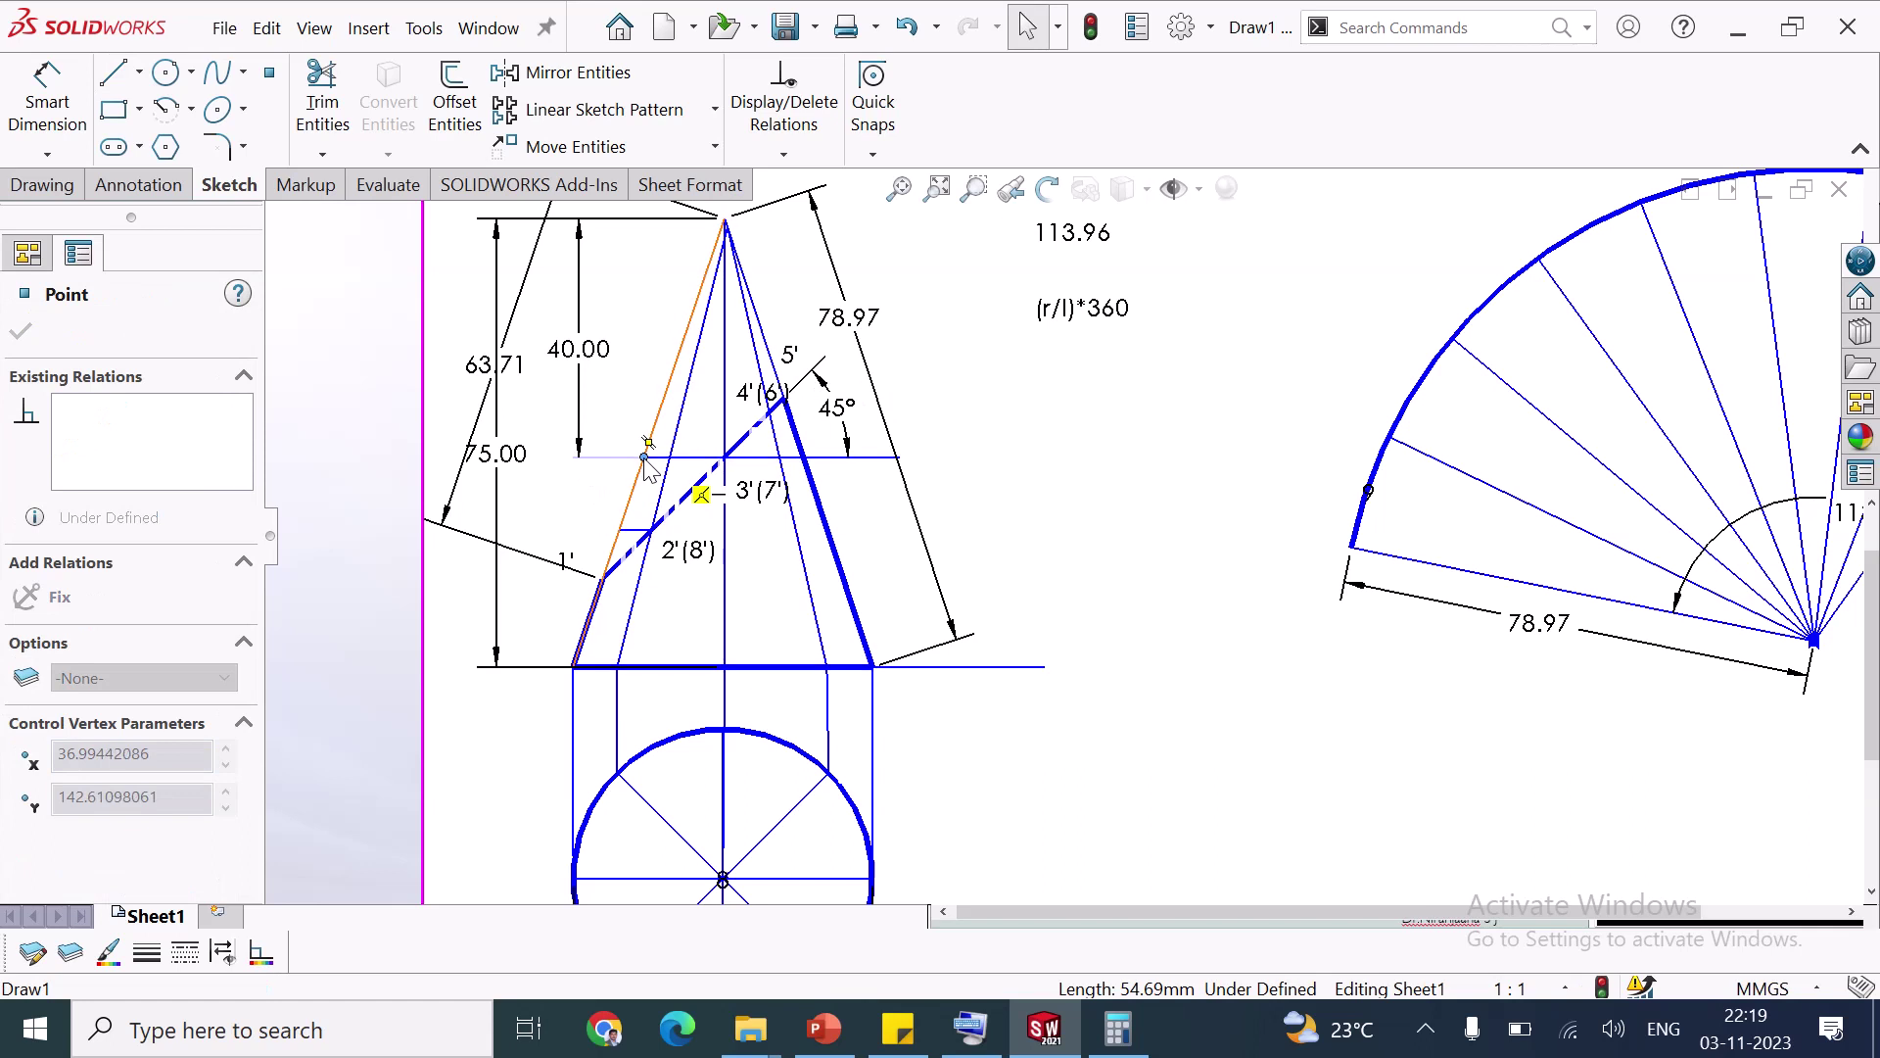
key("Escape")
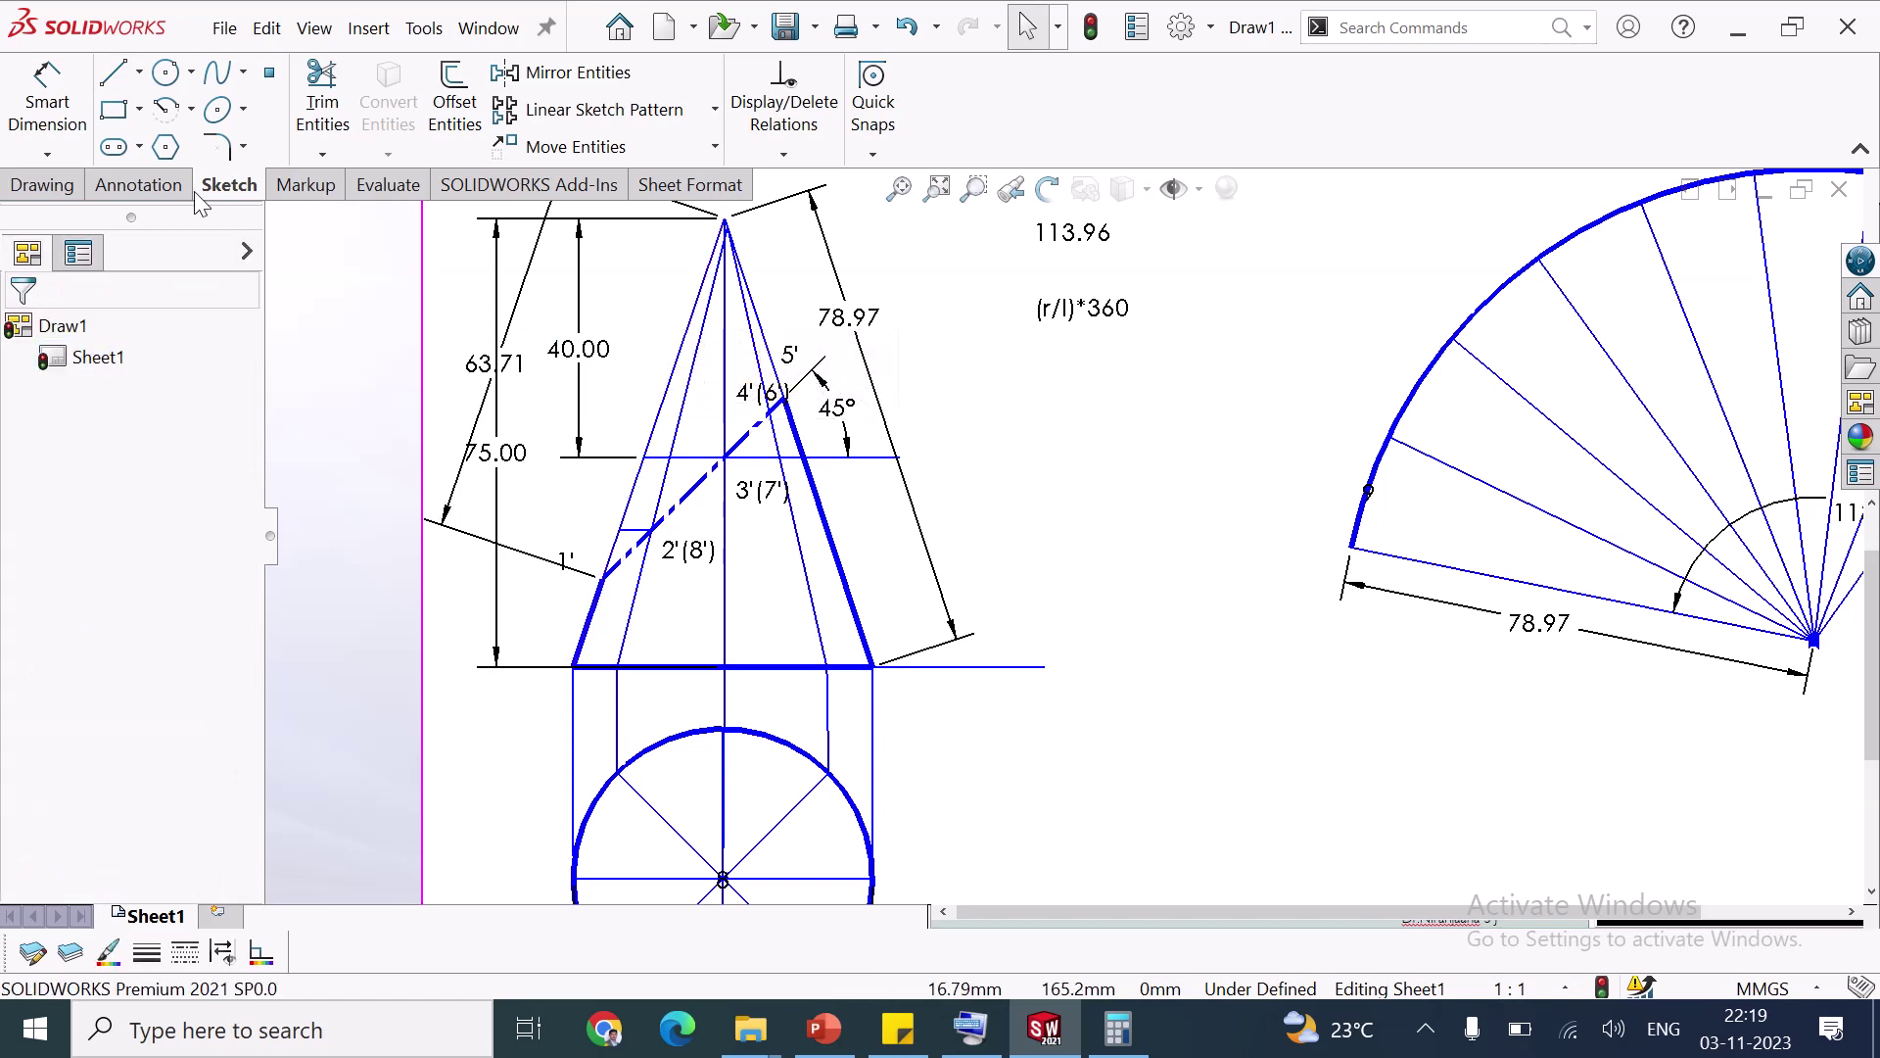
Draw a horizontal line from point 4'(6') to the cone's left edge
key("l")
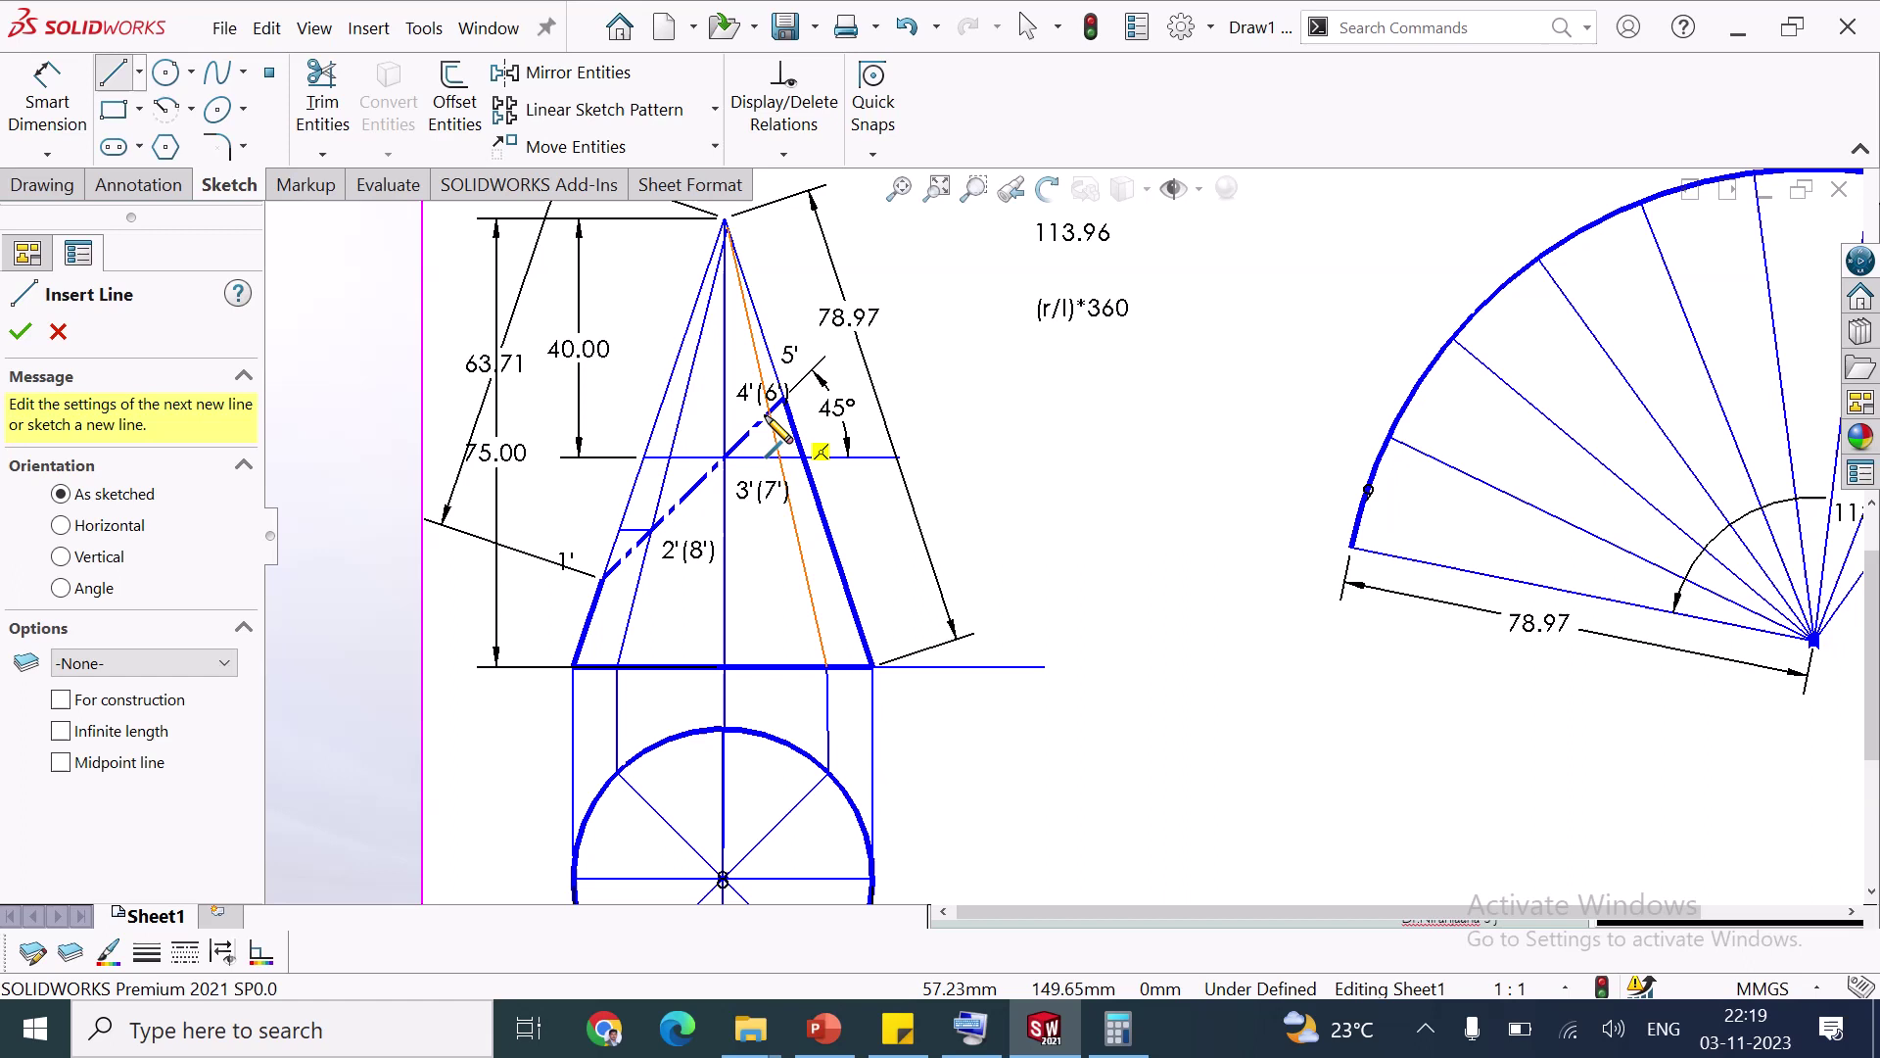
left_click(660, 413)
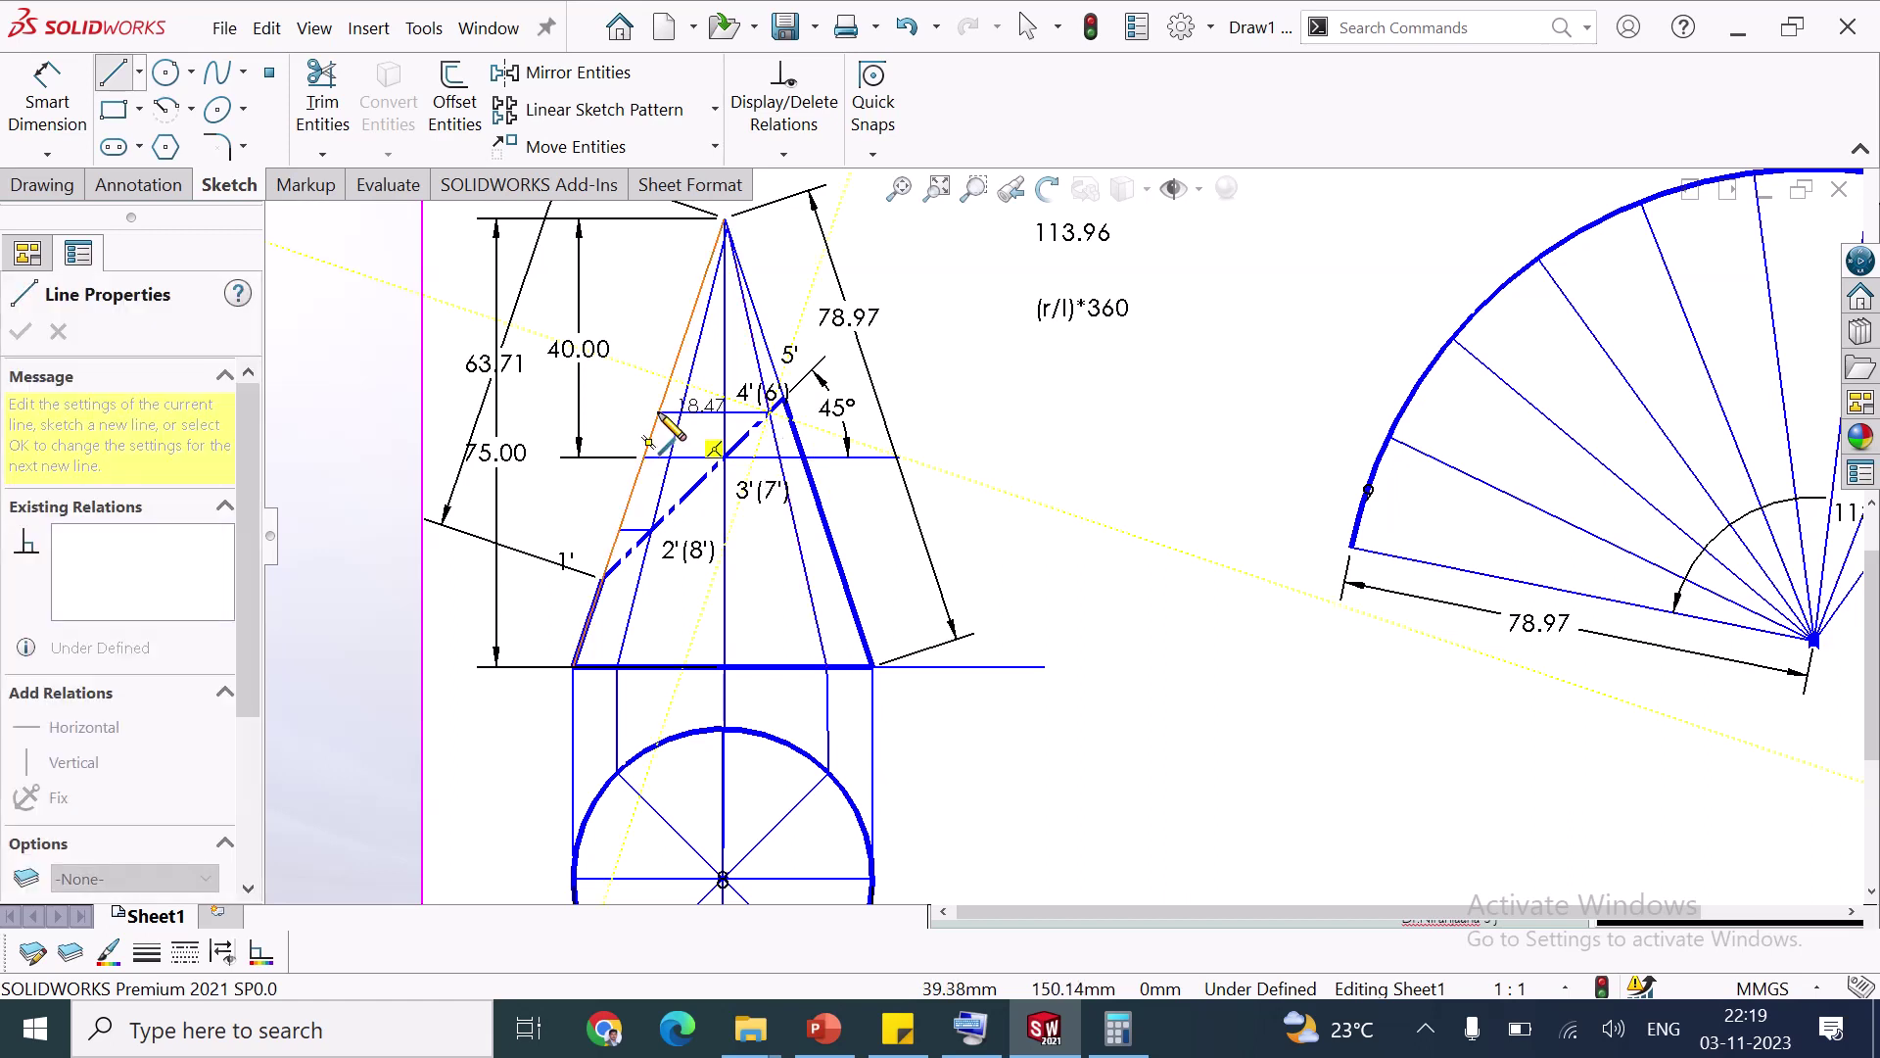
key("Escape")
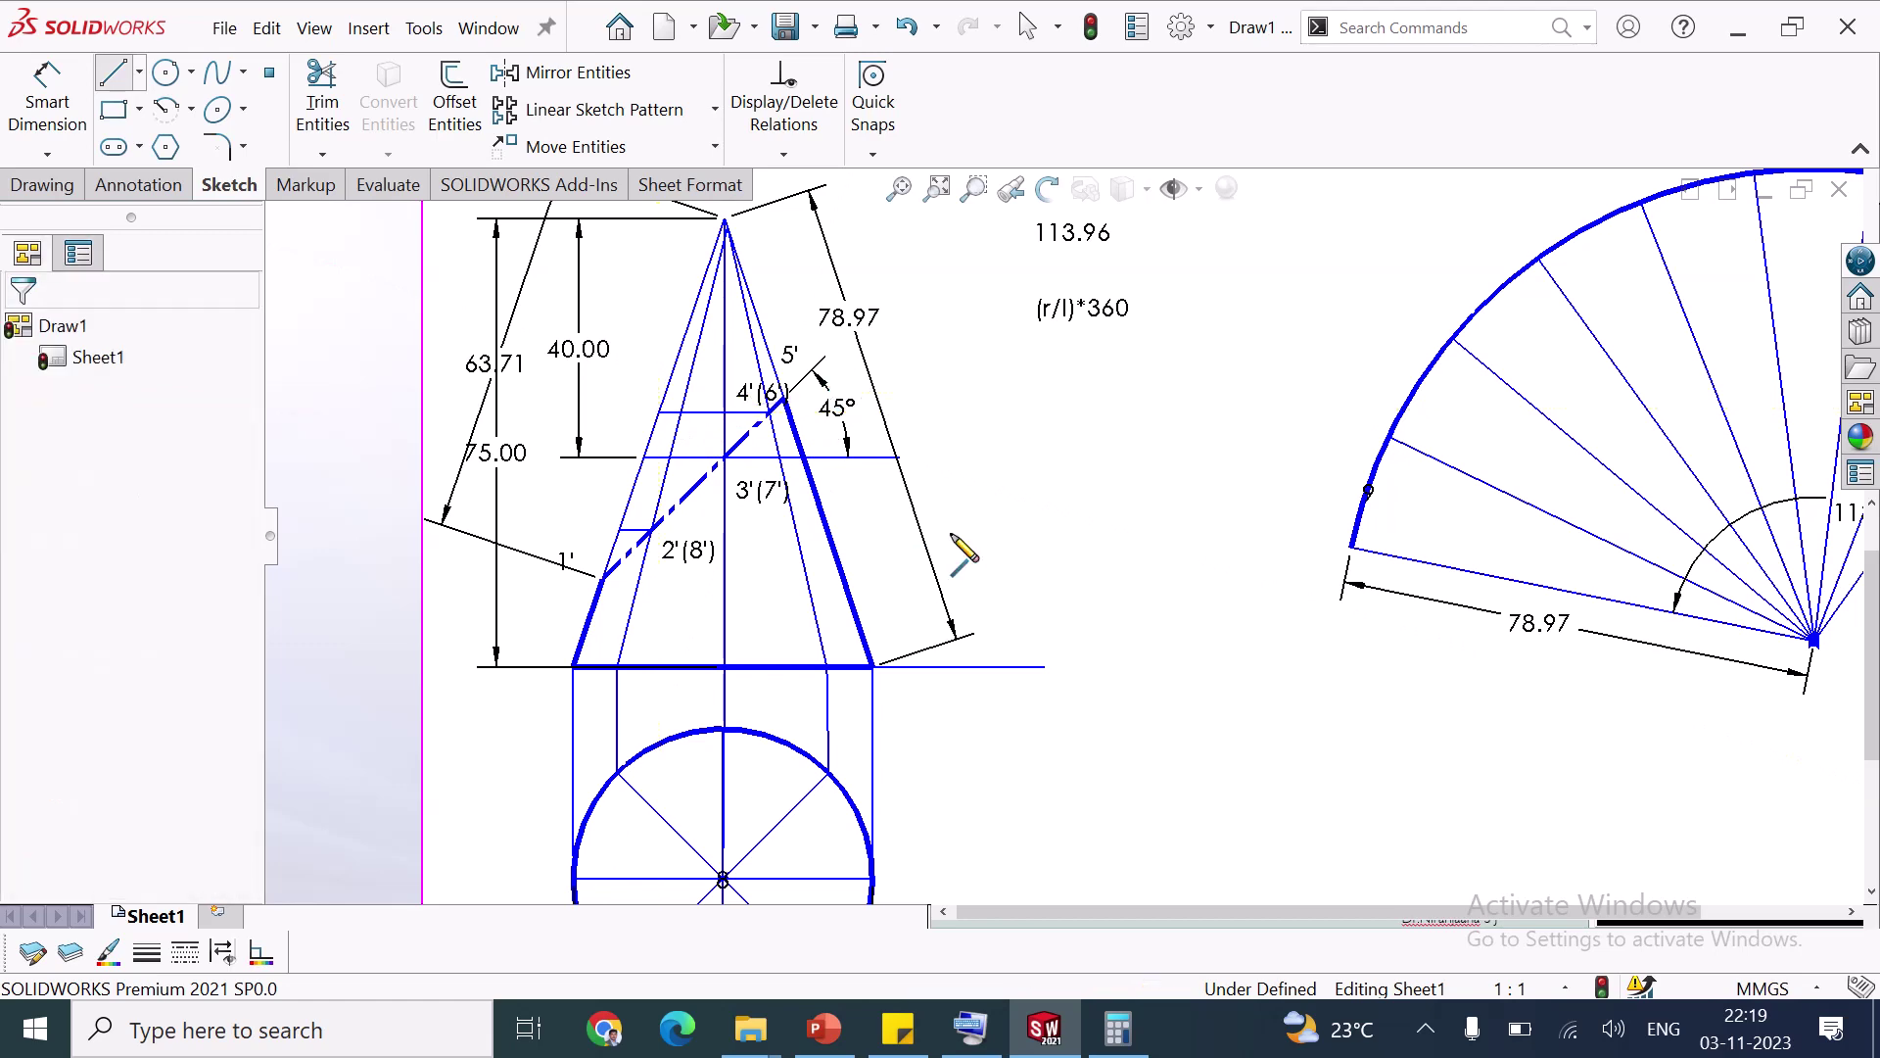
Dimension from the apex to the 4'(6') level point (31.64) and left-edge line end (34.32)
left_click(49, 107)
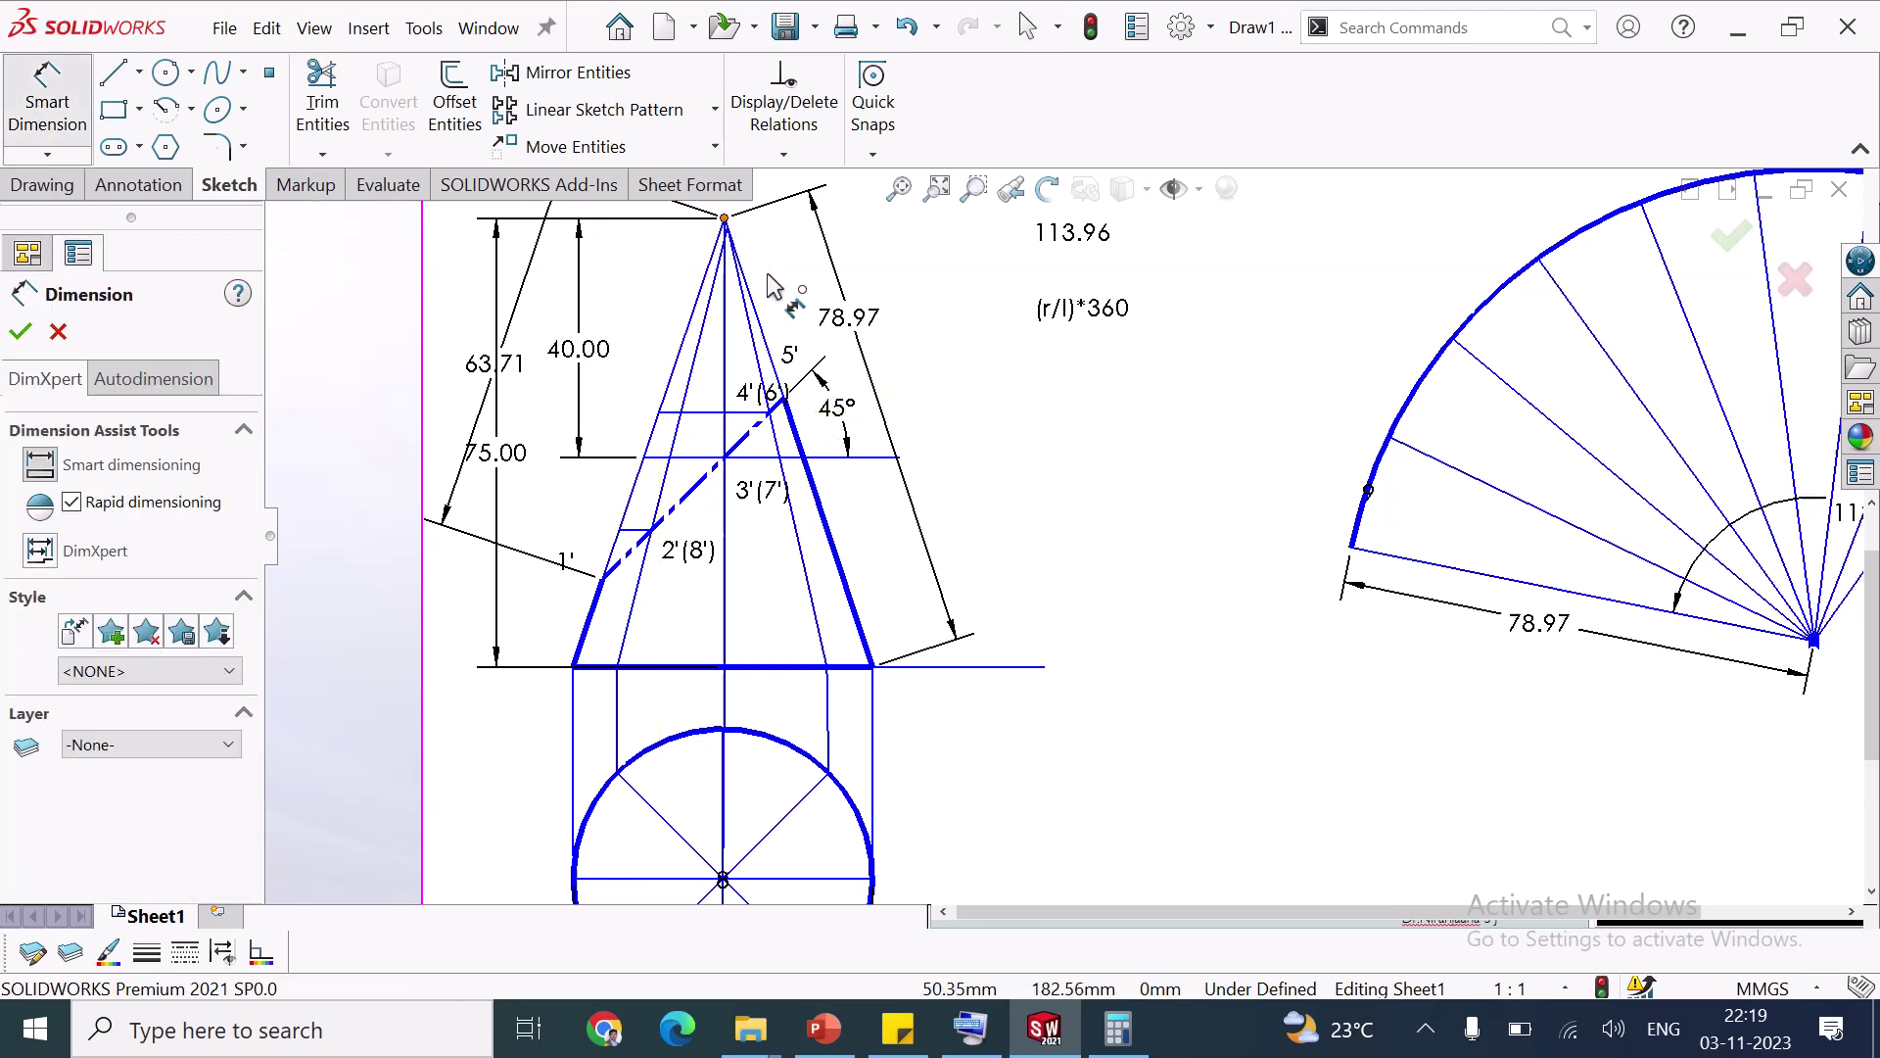
left_click(793, 401)
left_click(785, 400)
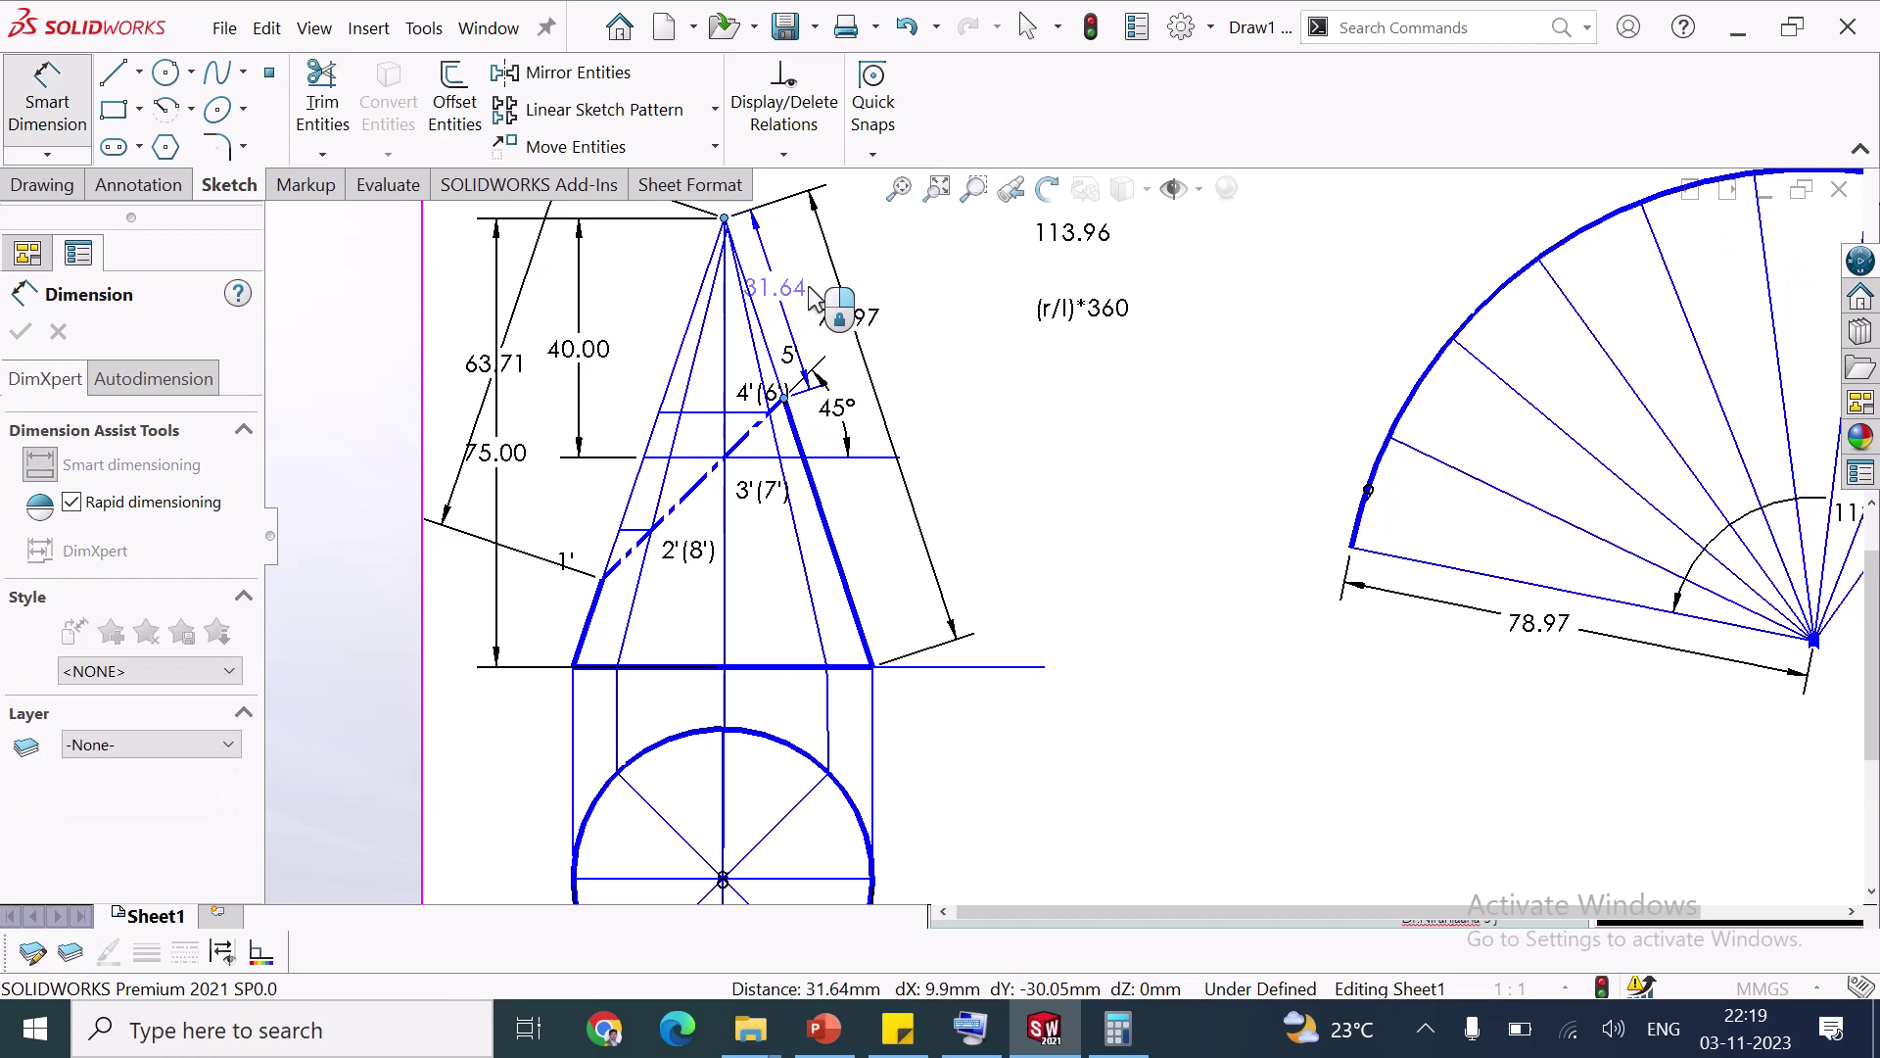
left_click(812, 297)
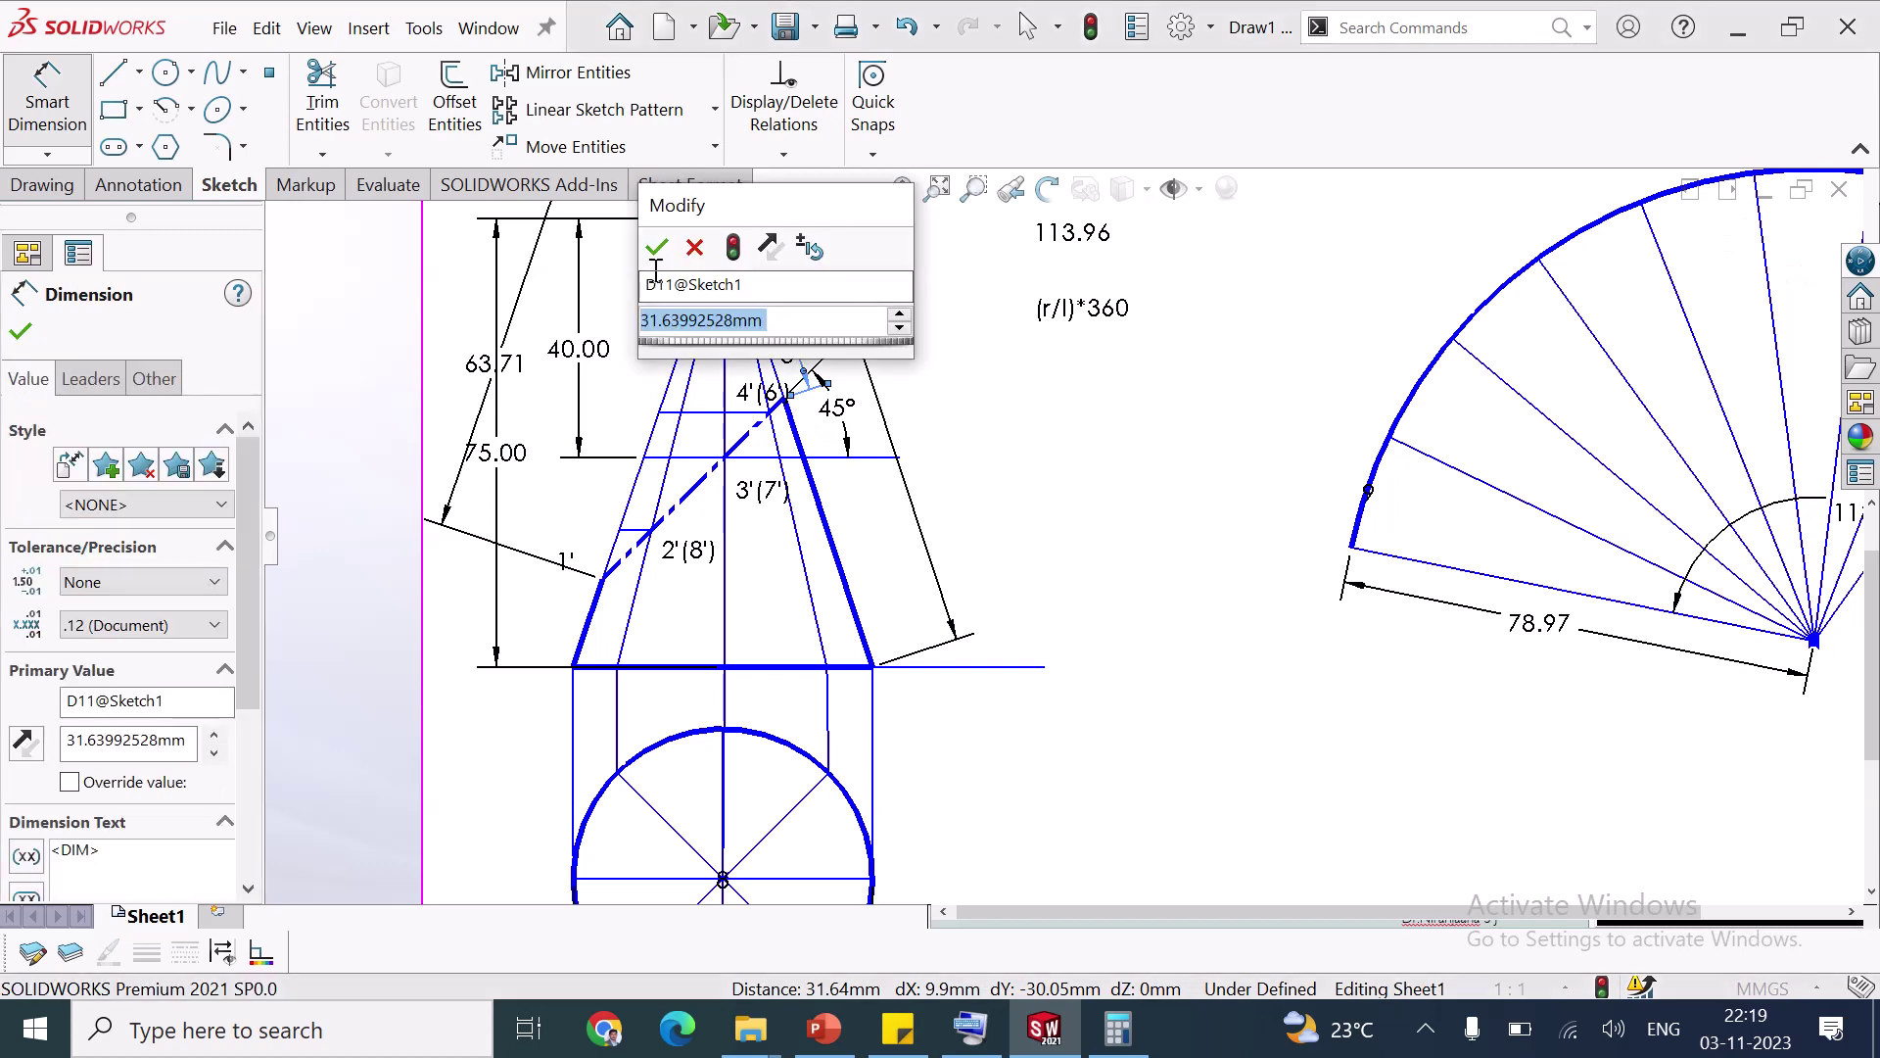
left_click(656, 249)
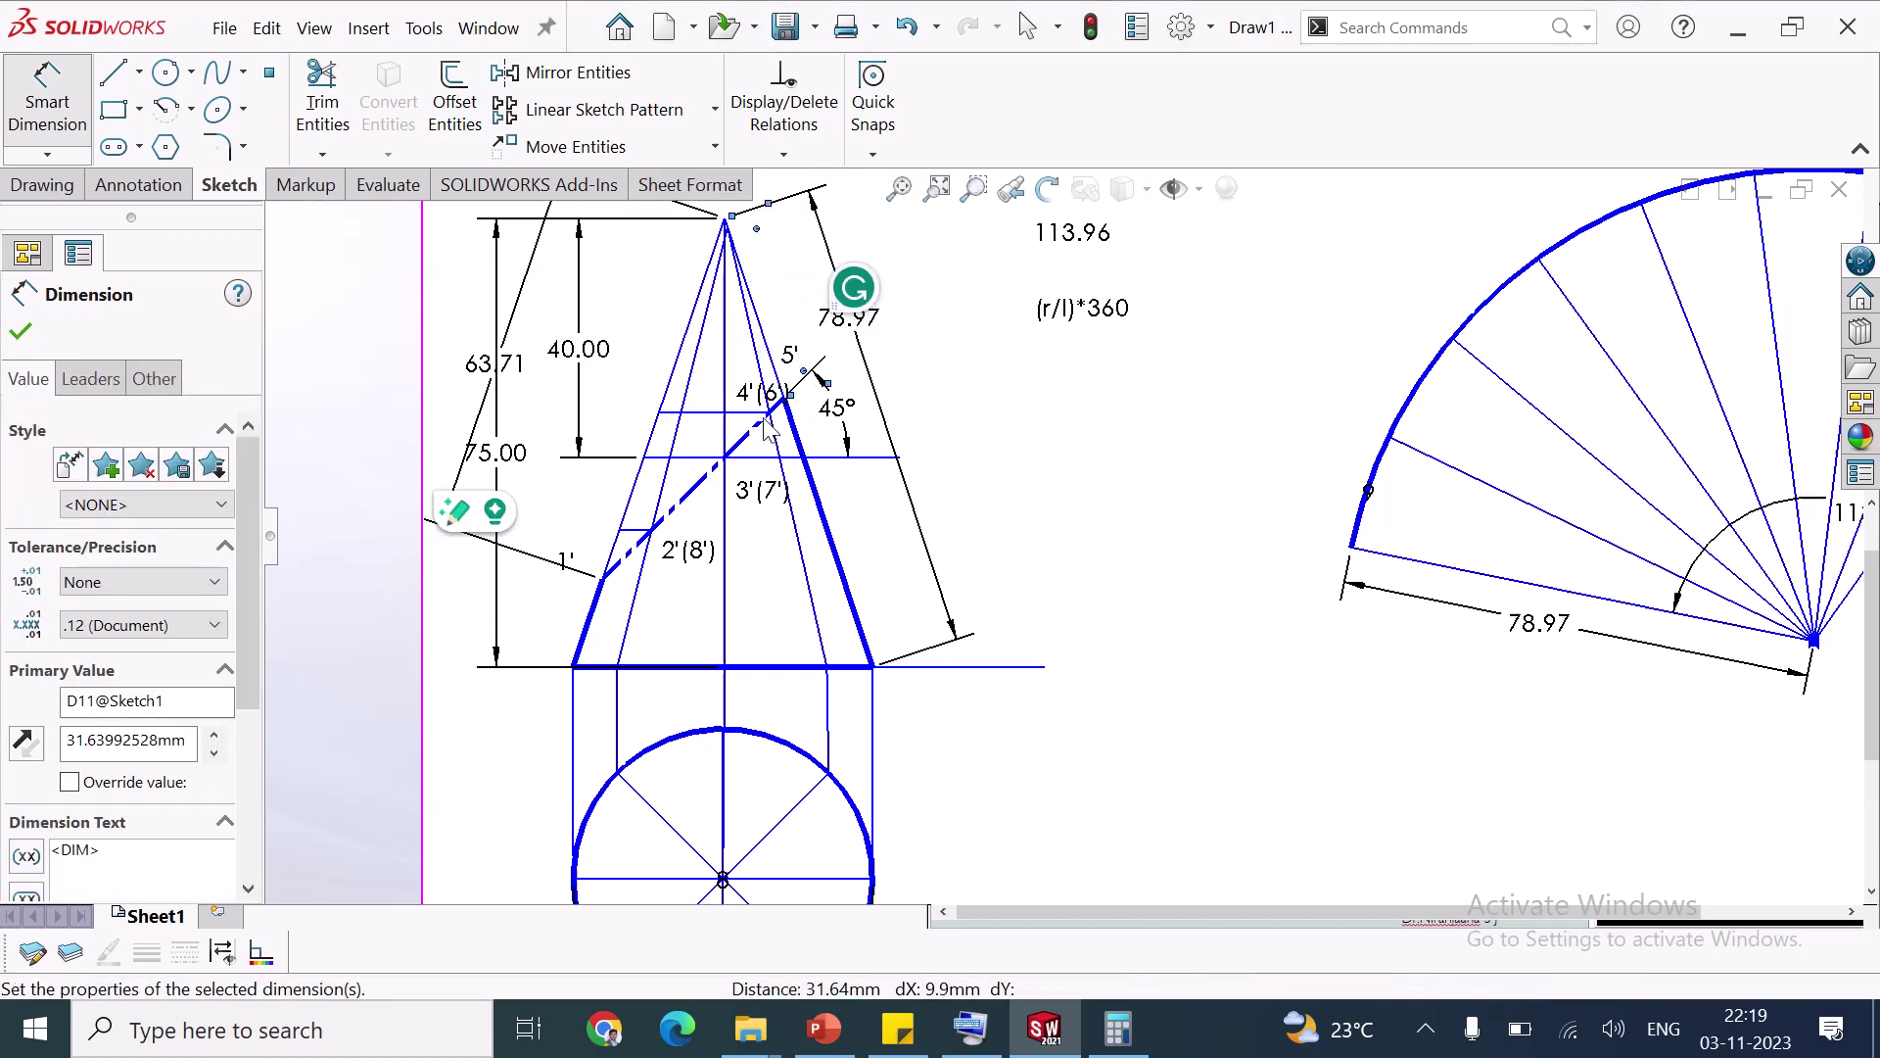
left_click(726, 219)
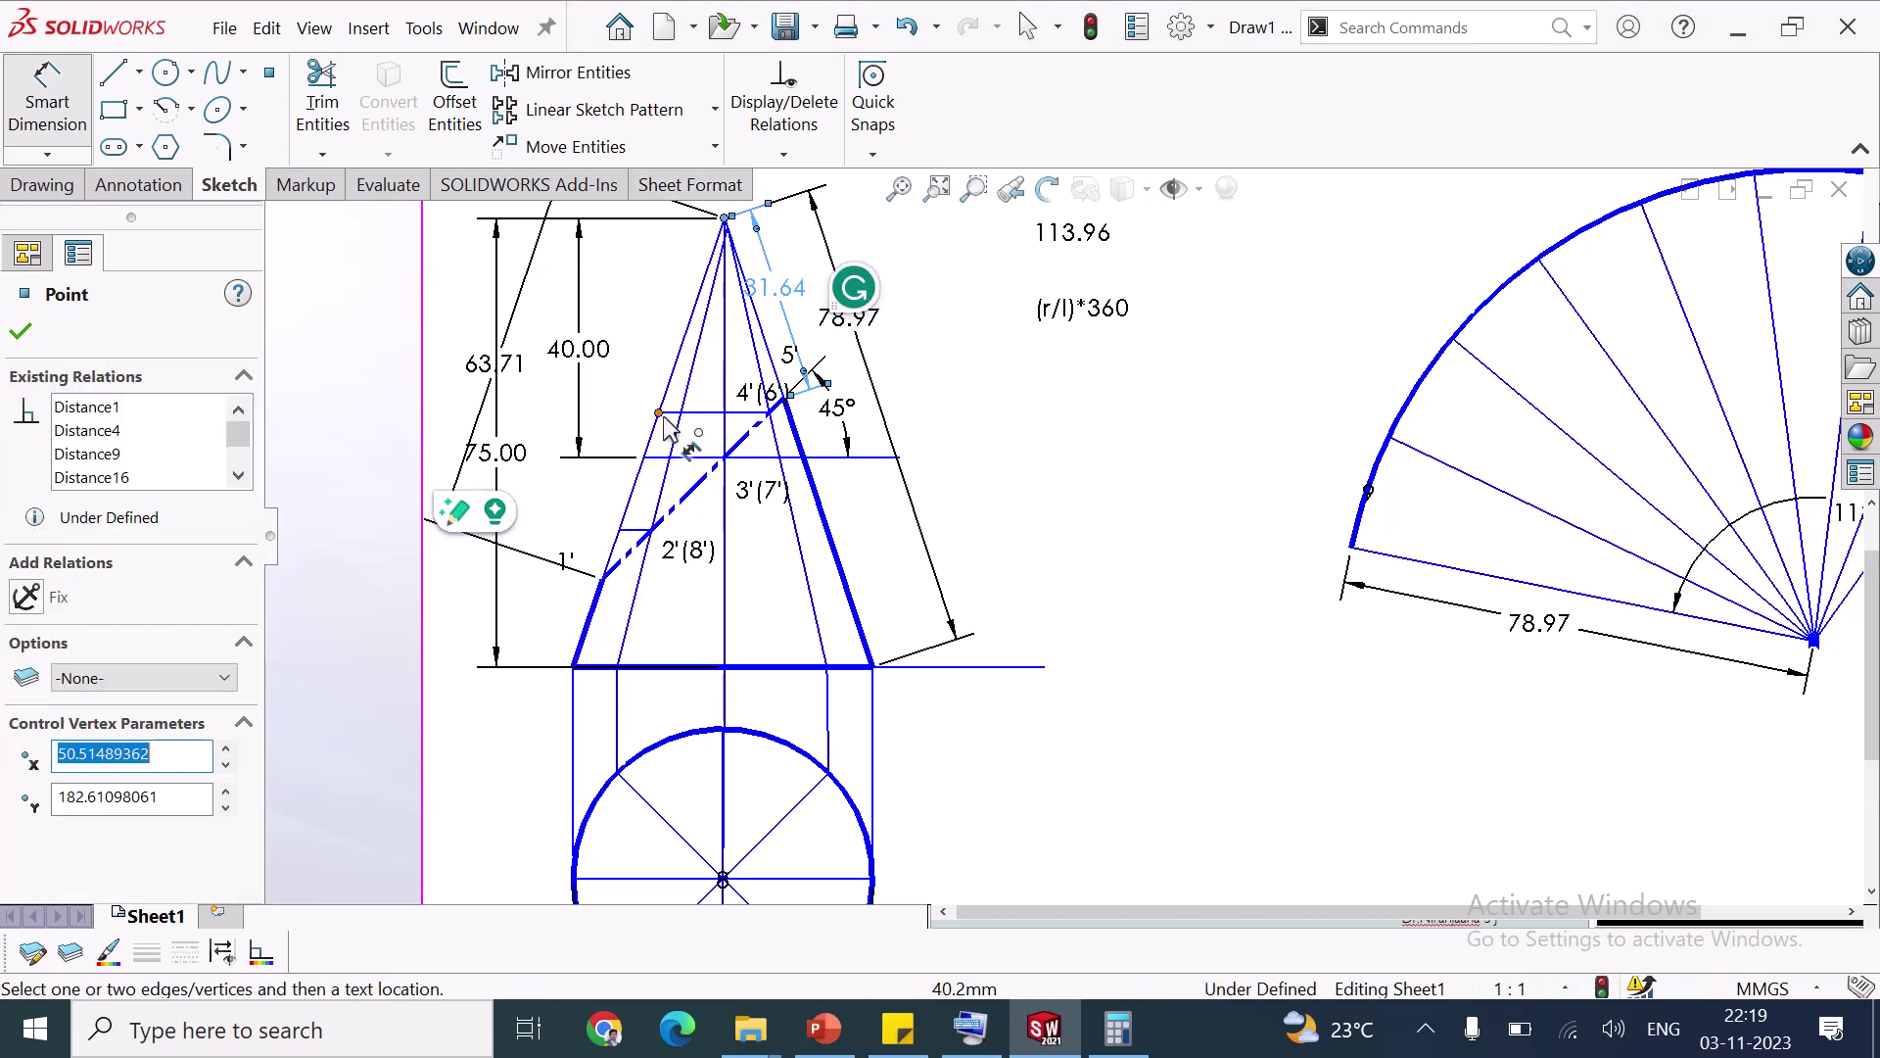
left_click(659, 413)
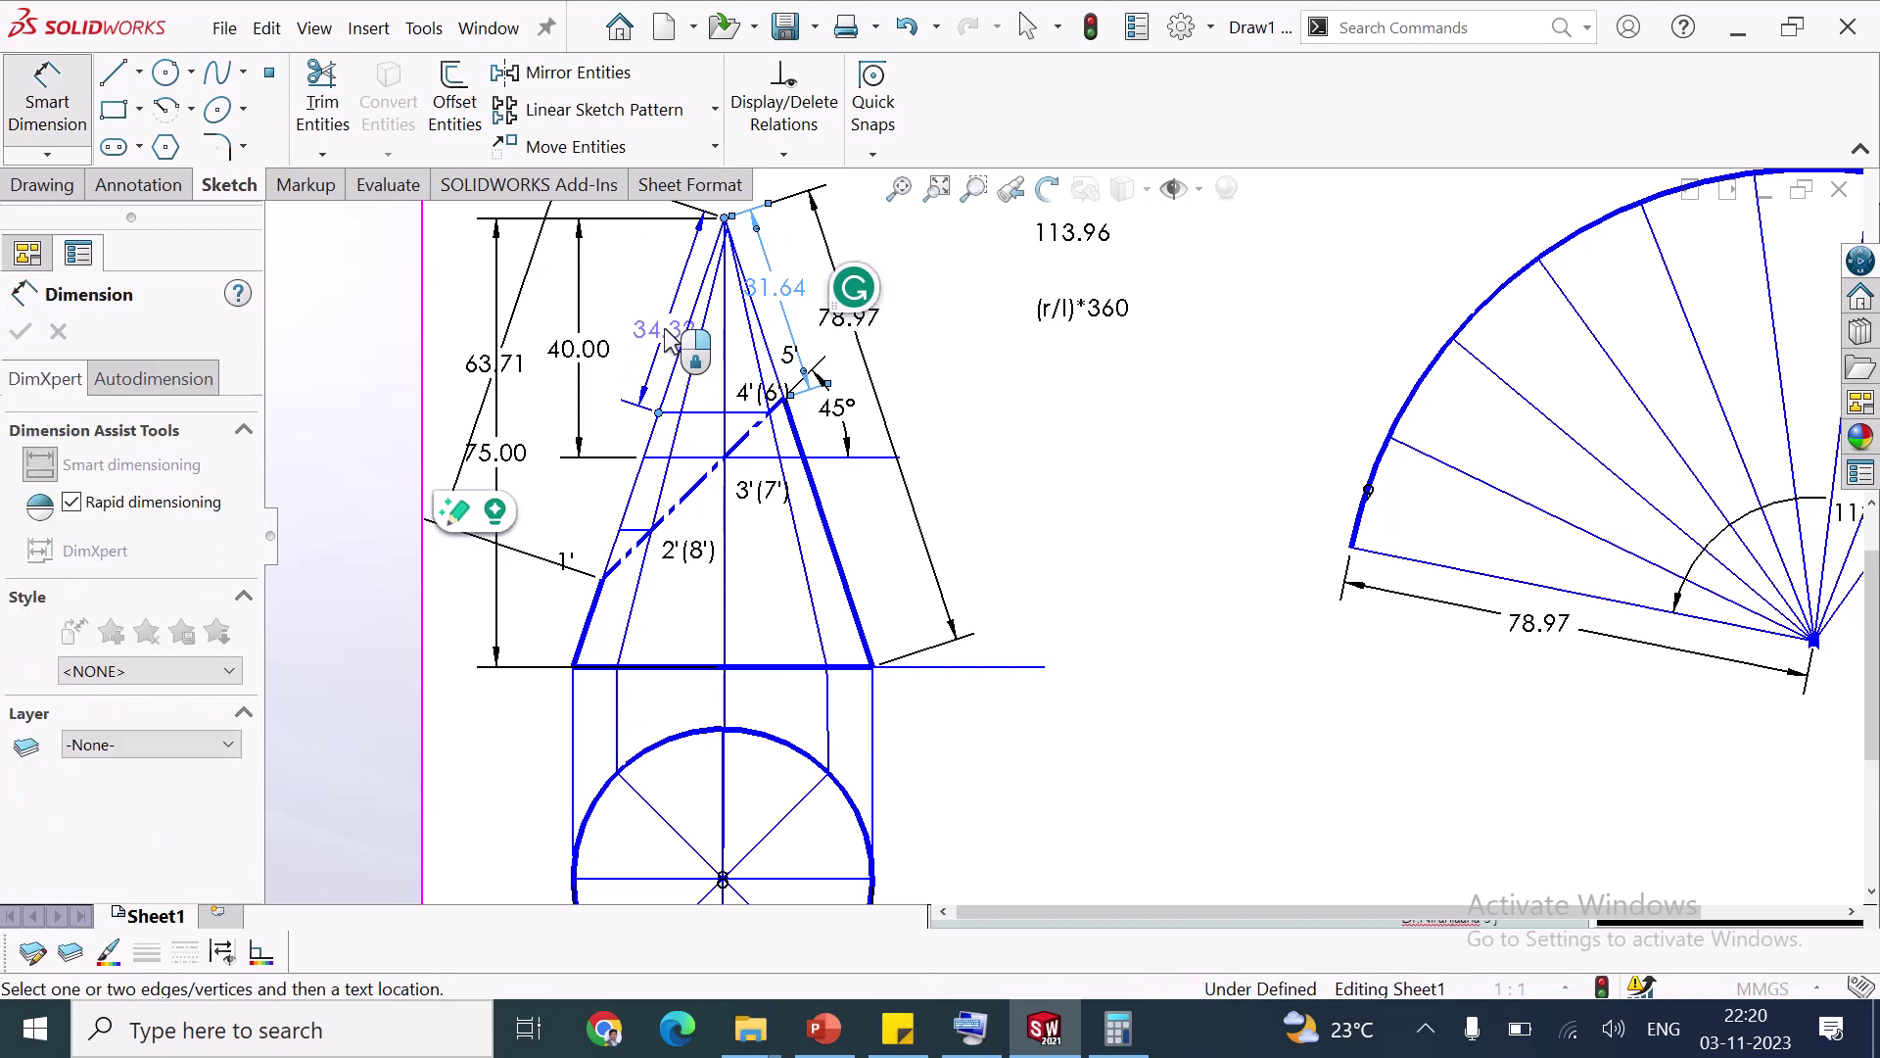
left_click(669, 337)
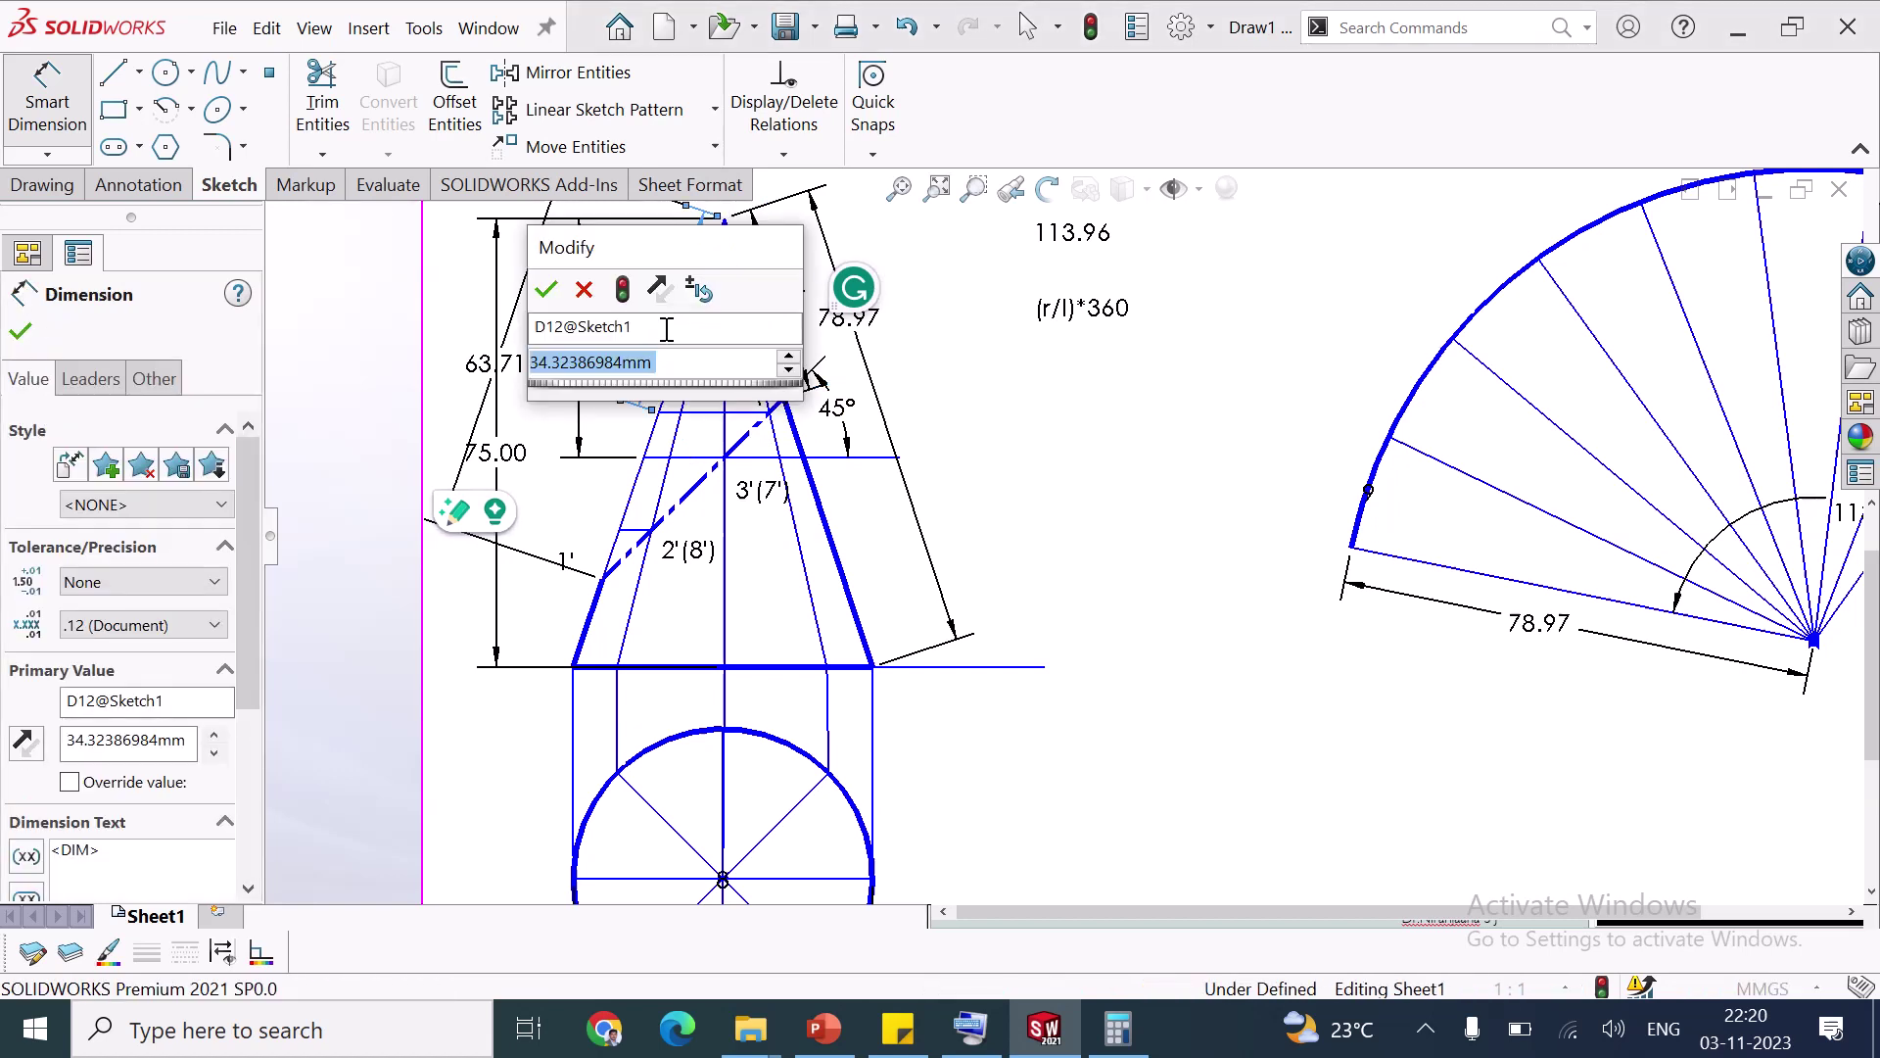
left_click(546, 290)
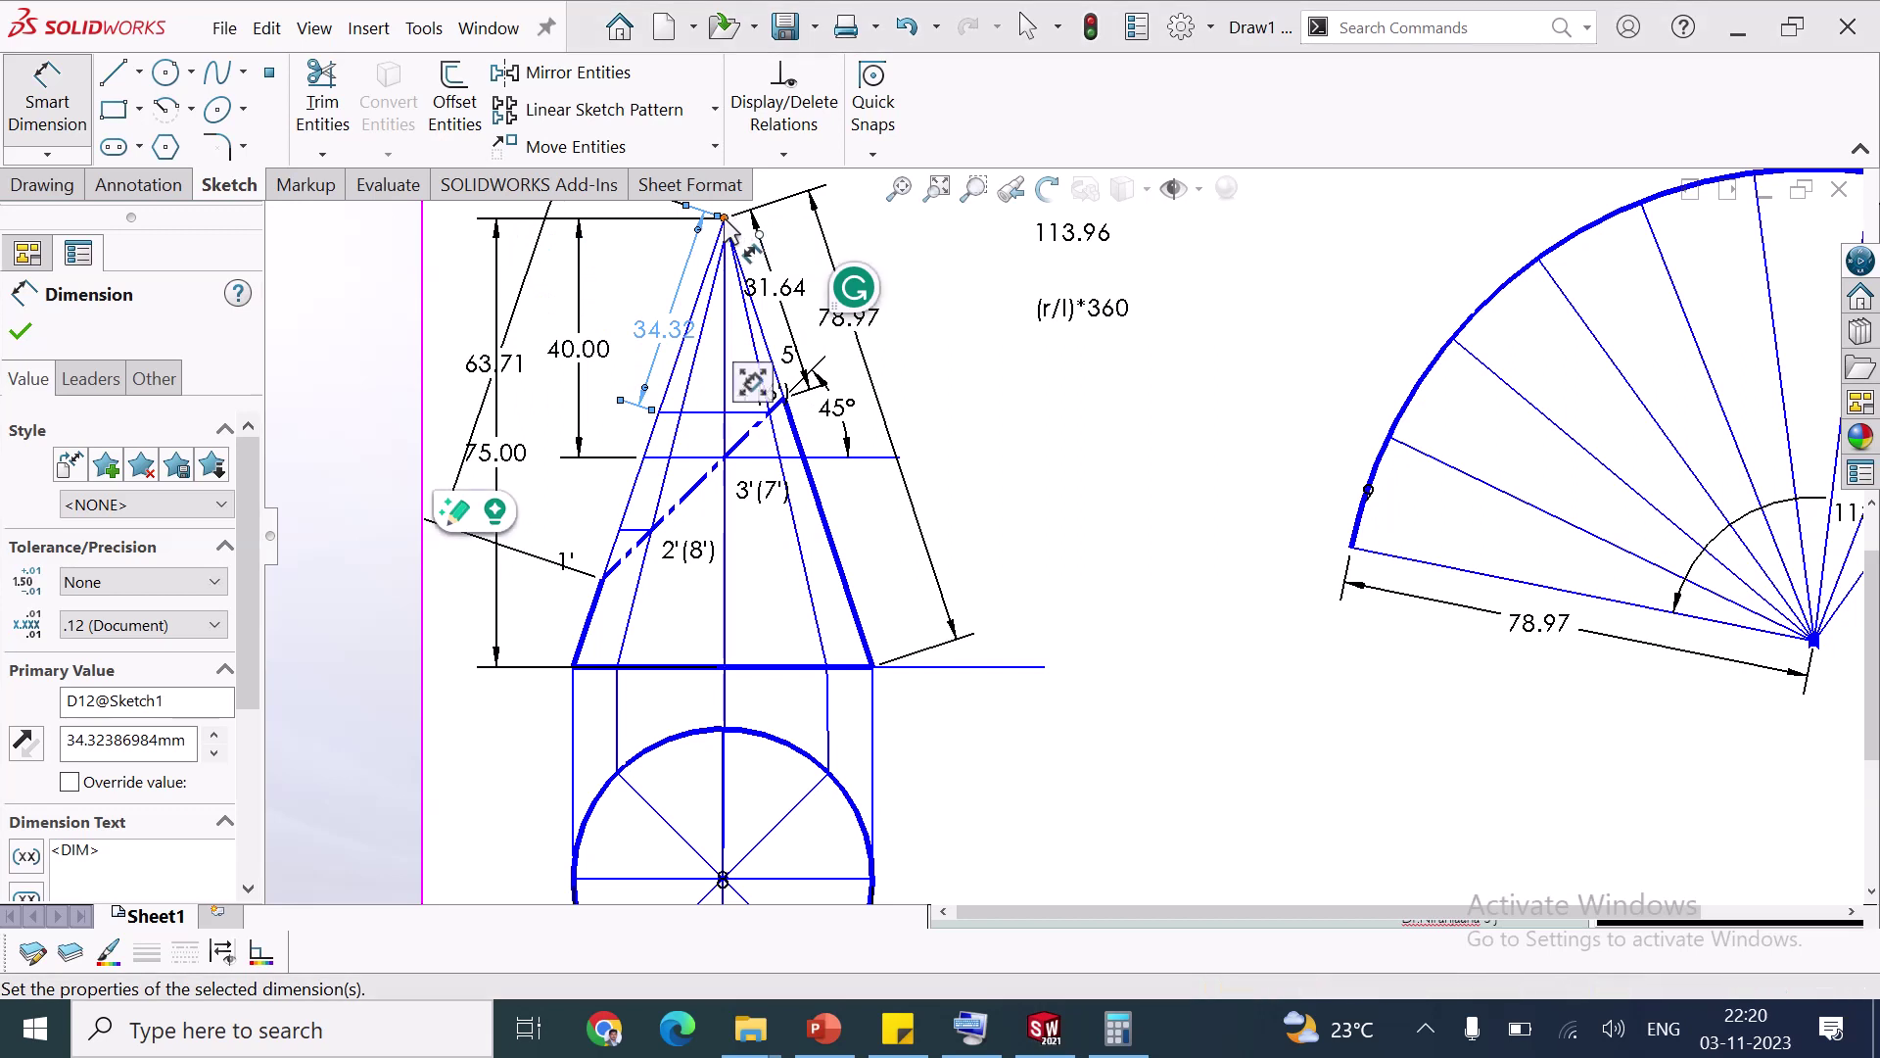
Add a driven reference dimension from the apex to the 40.00-level cut point
left_click(643, 458)
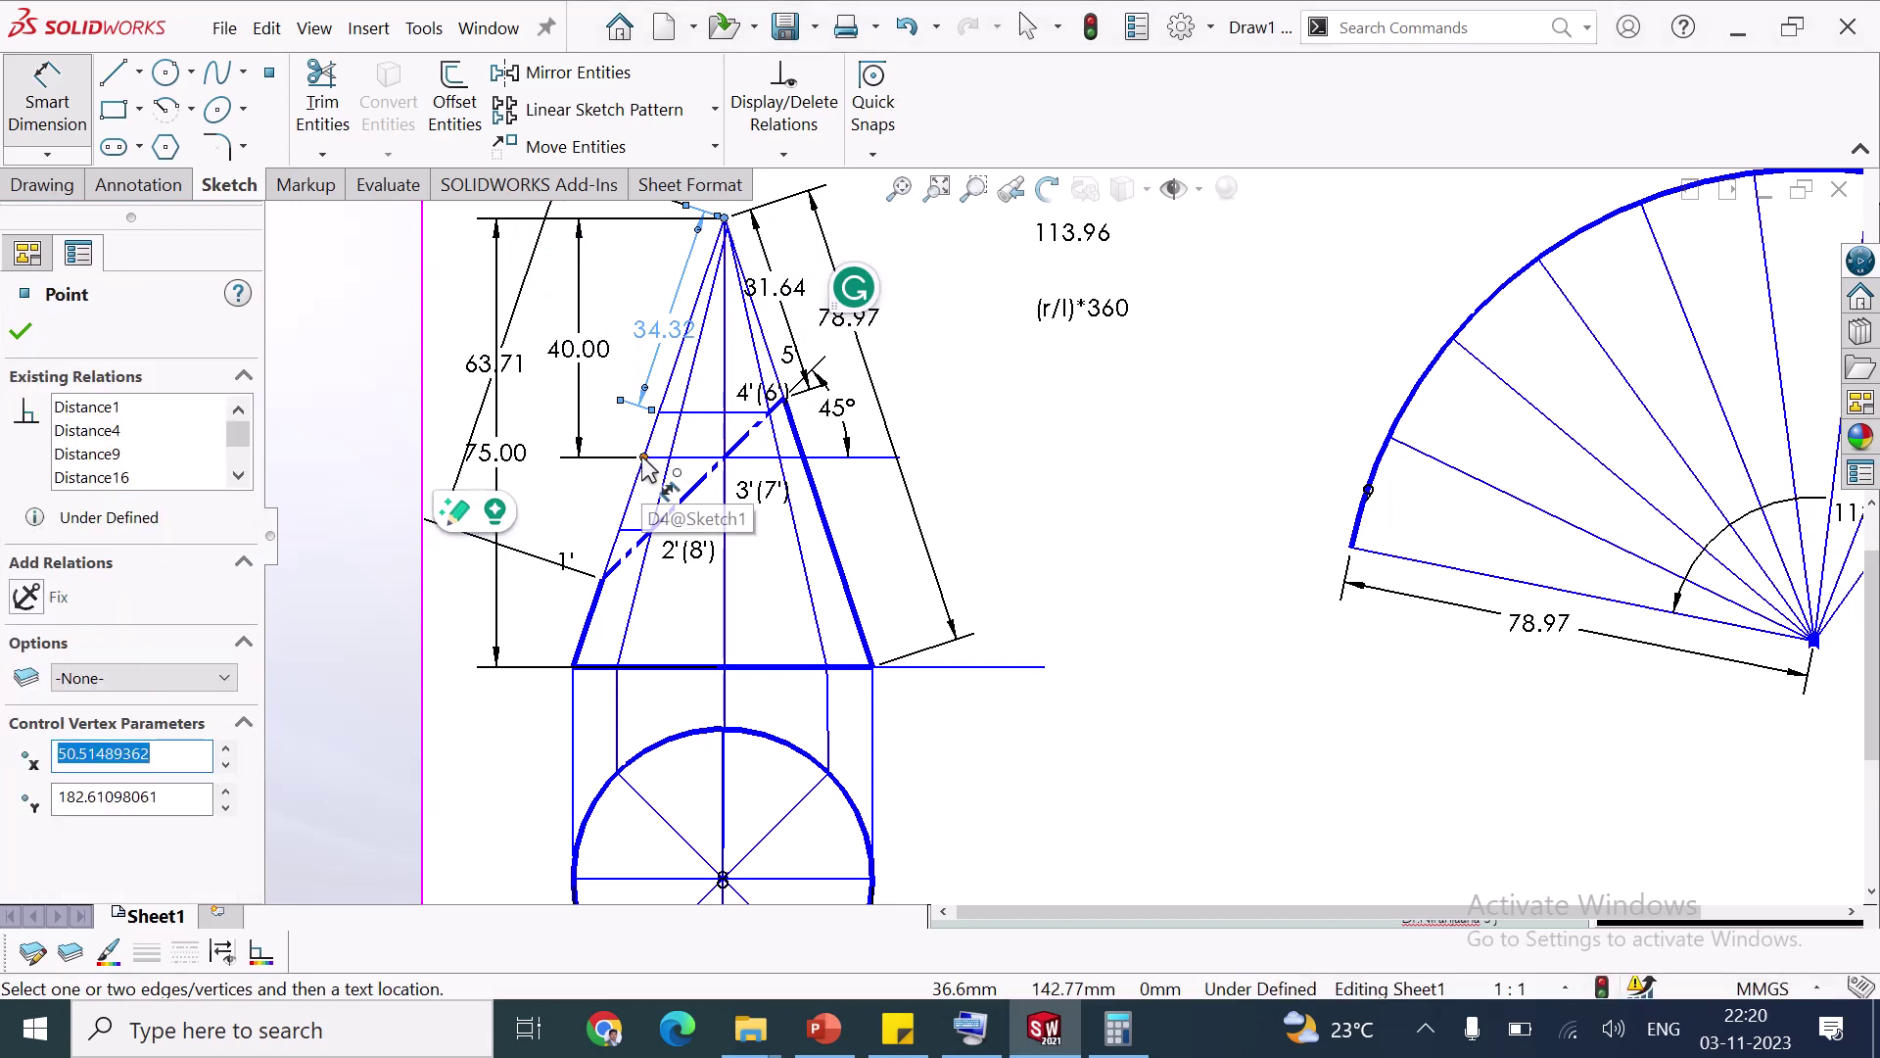
left_click(644, 458)
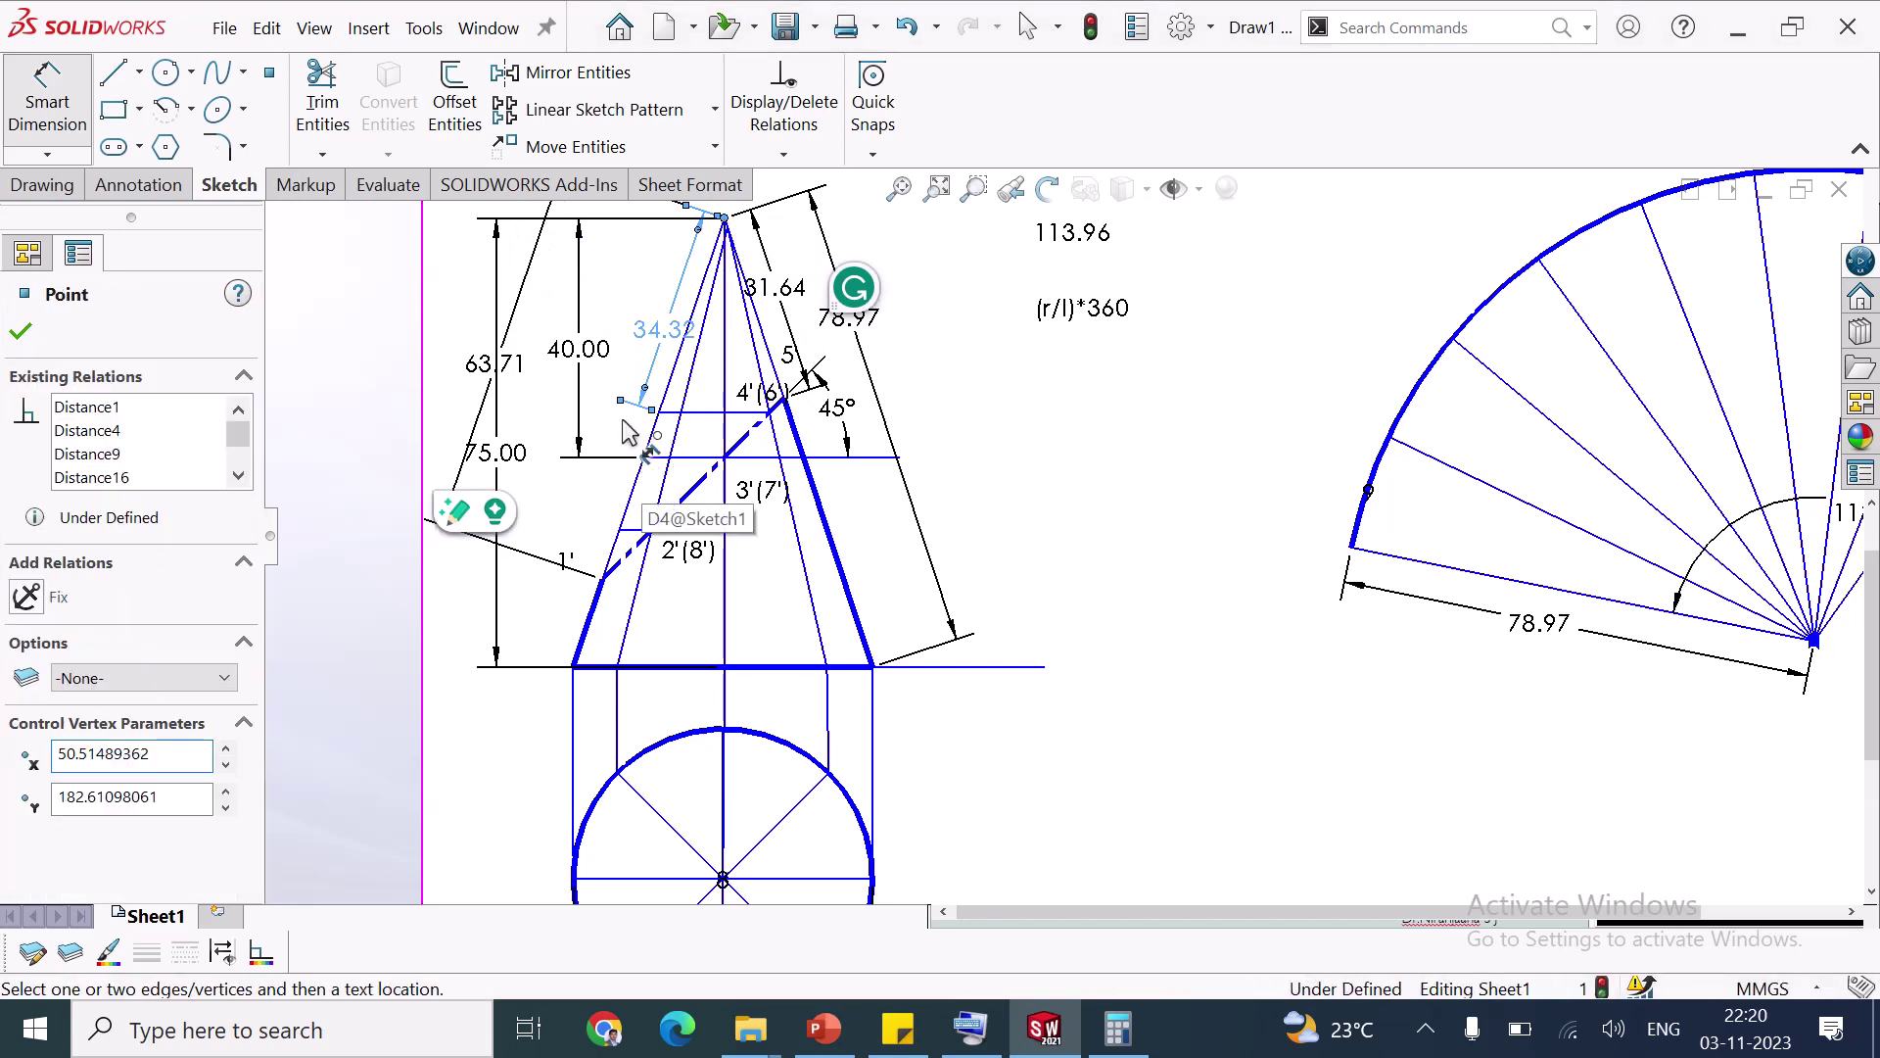
left_click(656, 328)
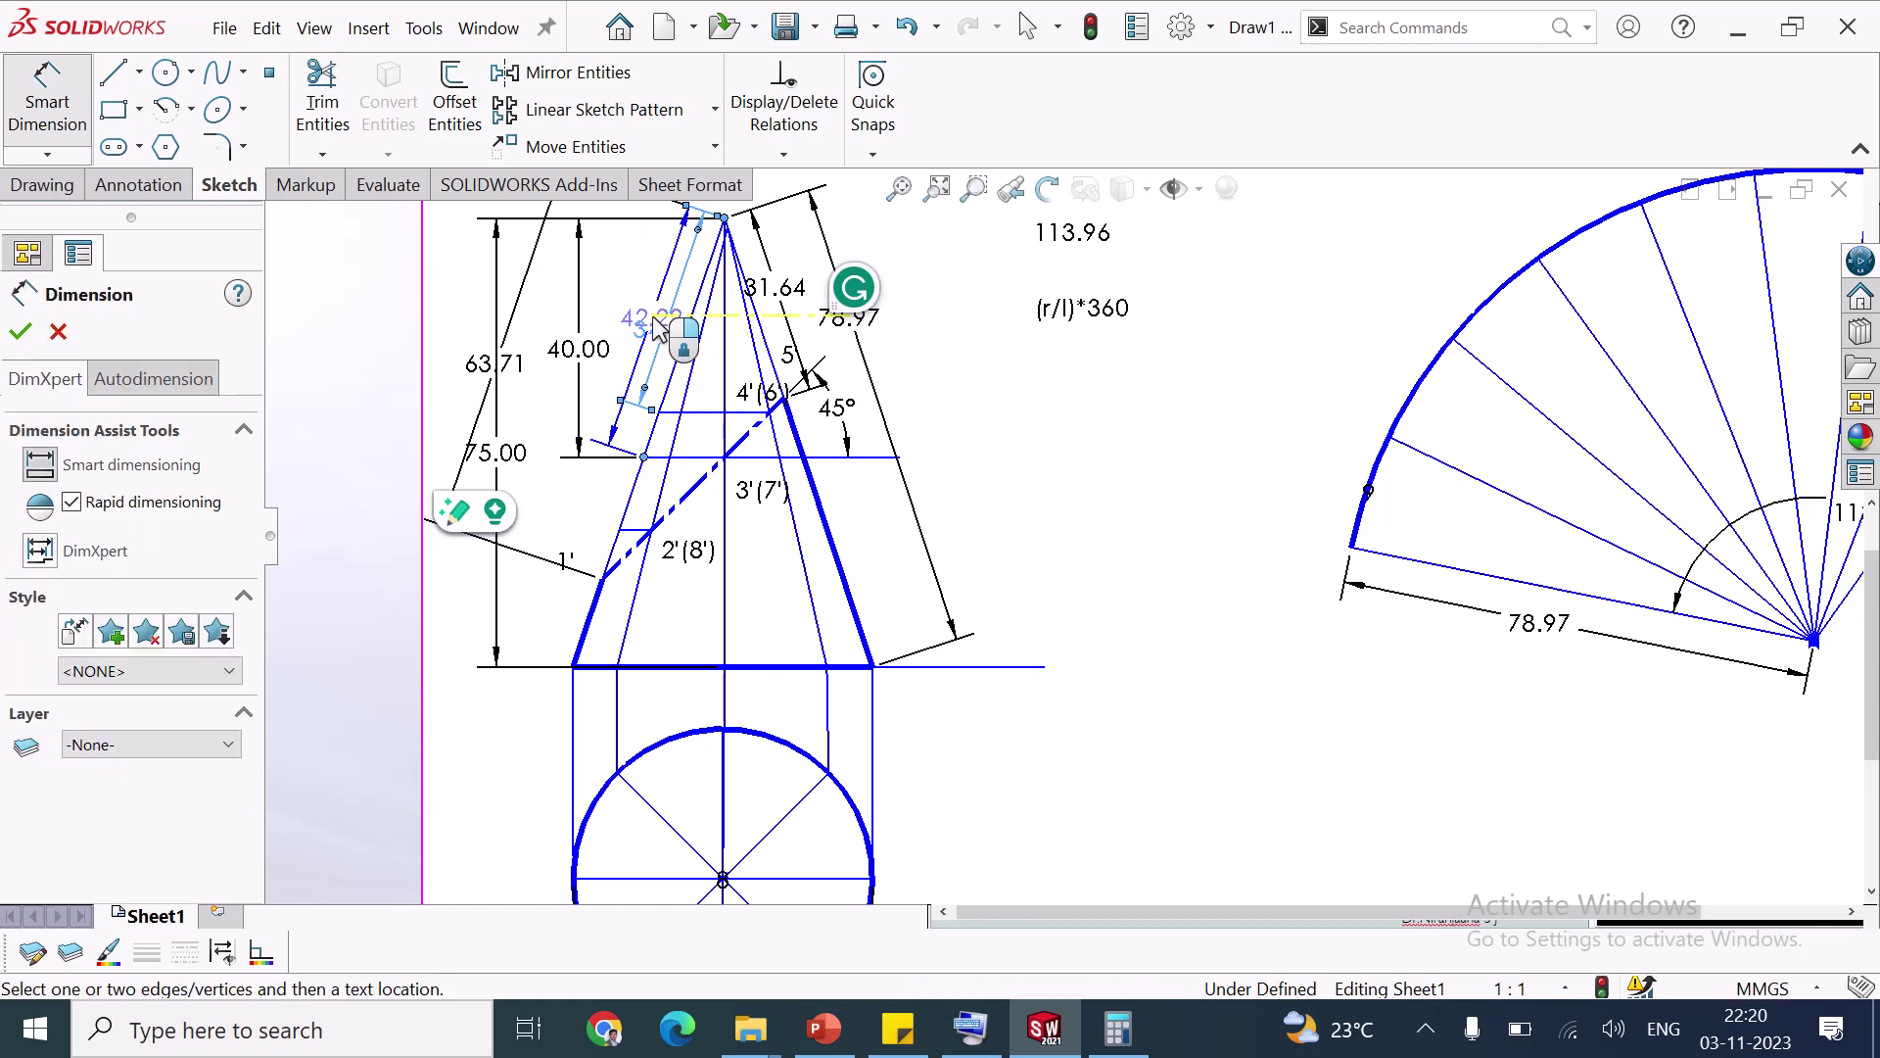
left_click(428, 146)
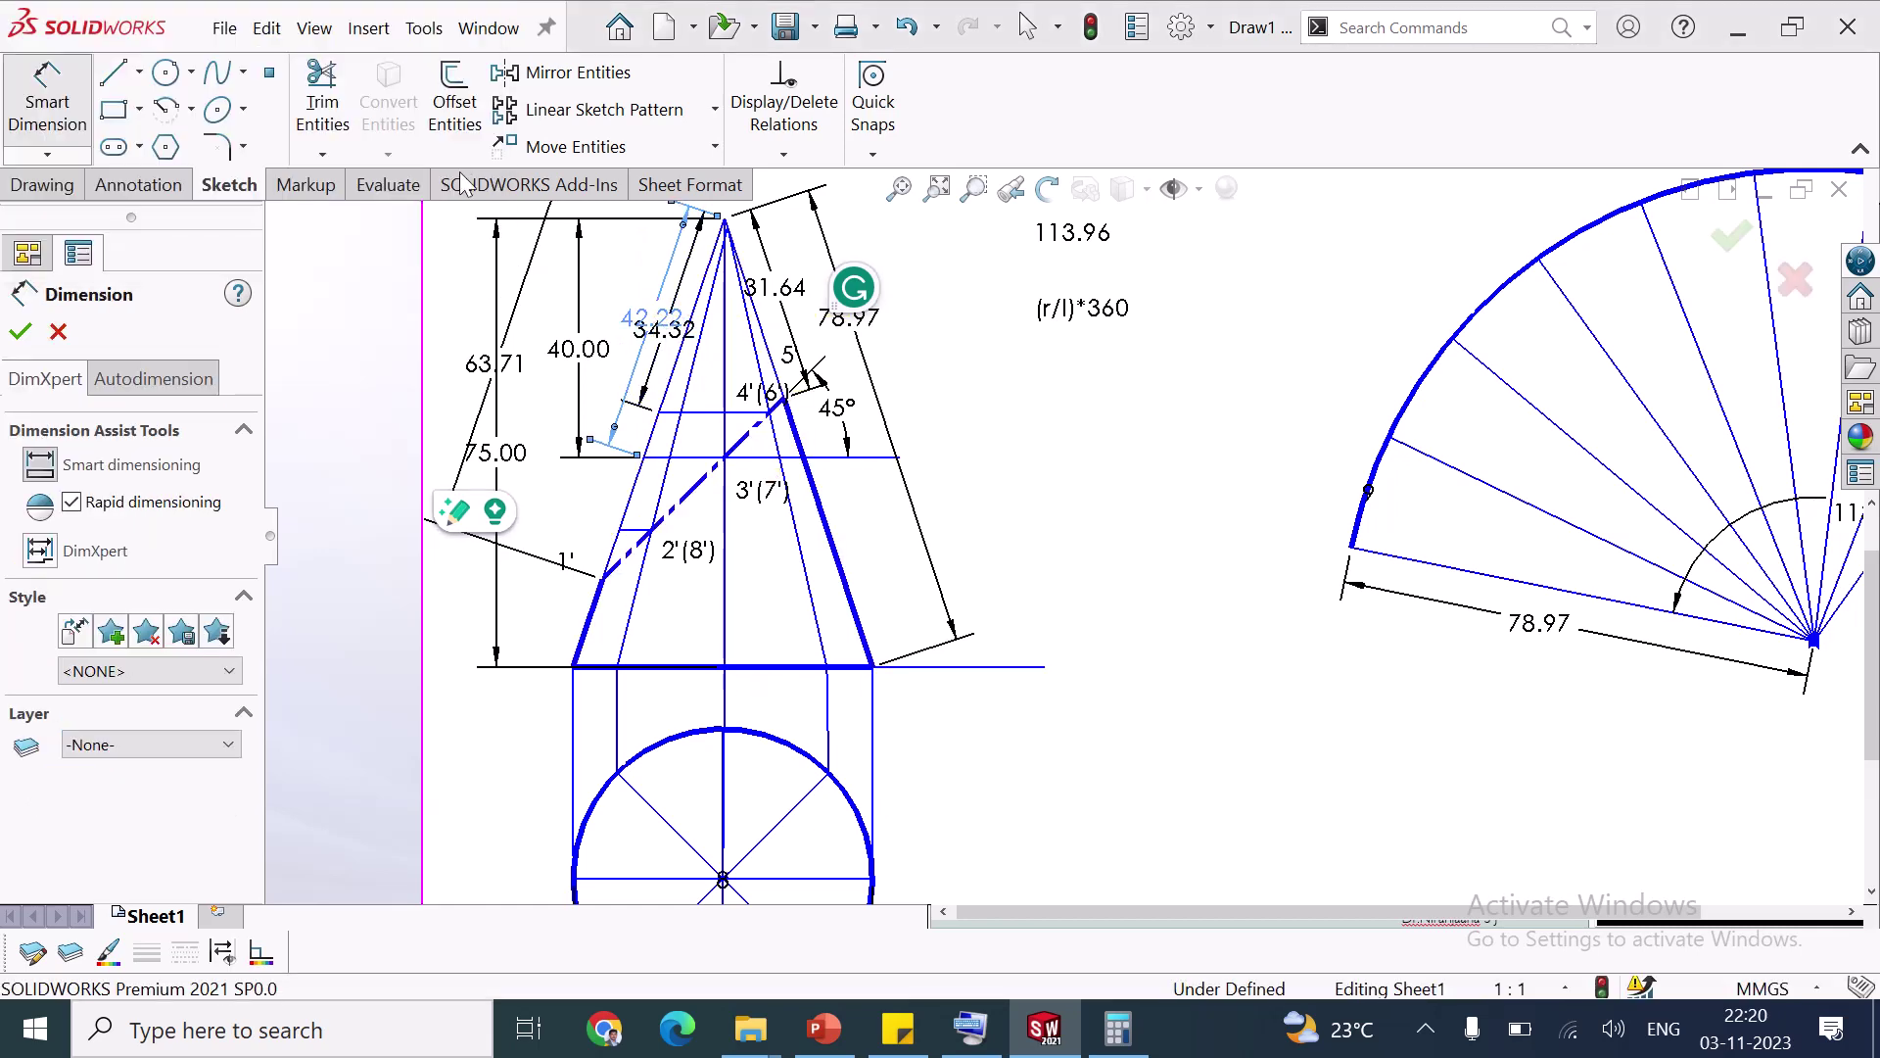
Dimension apex to the point near 2'(8') as 55.04, and move 34.32 clear of 42.22
left_click(727, 226)
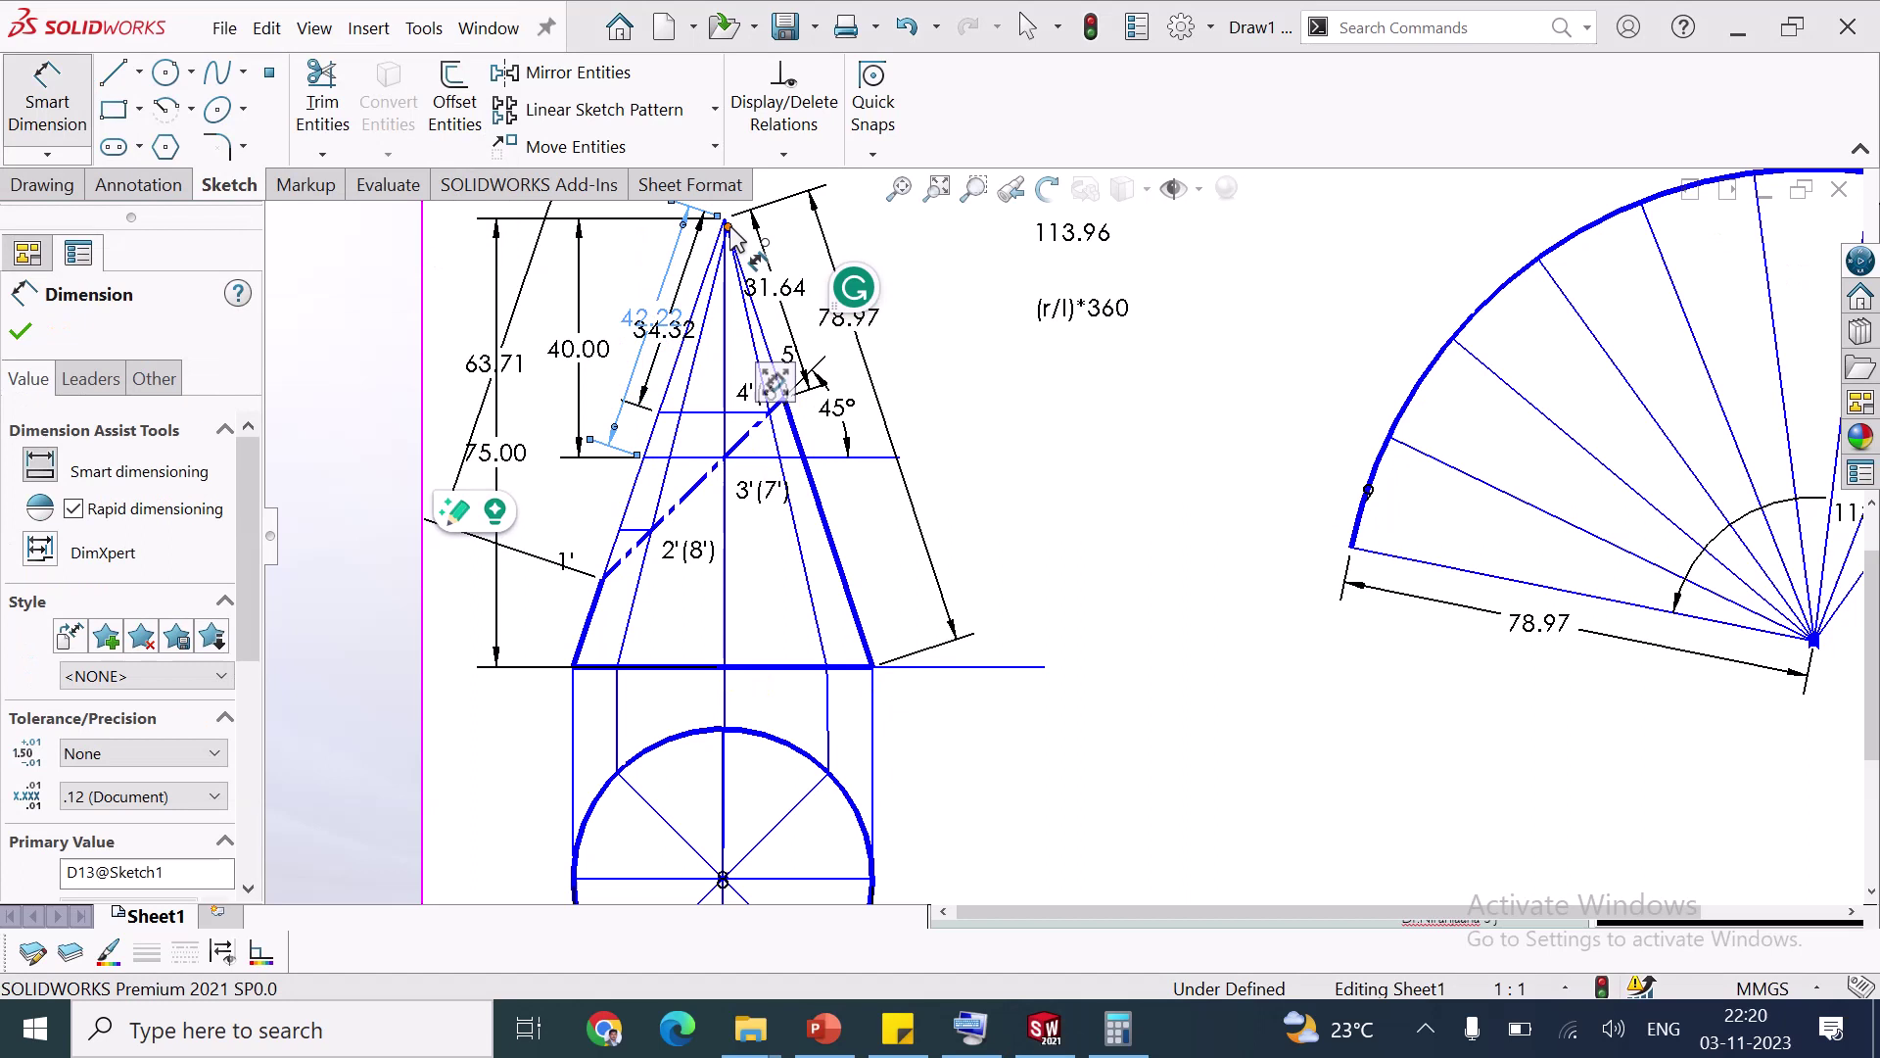
left_click(618, 531)
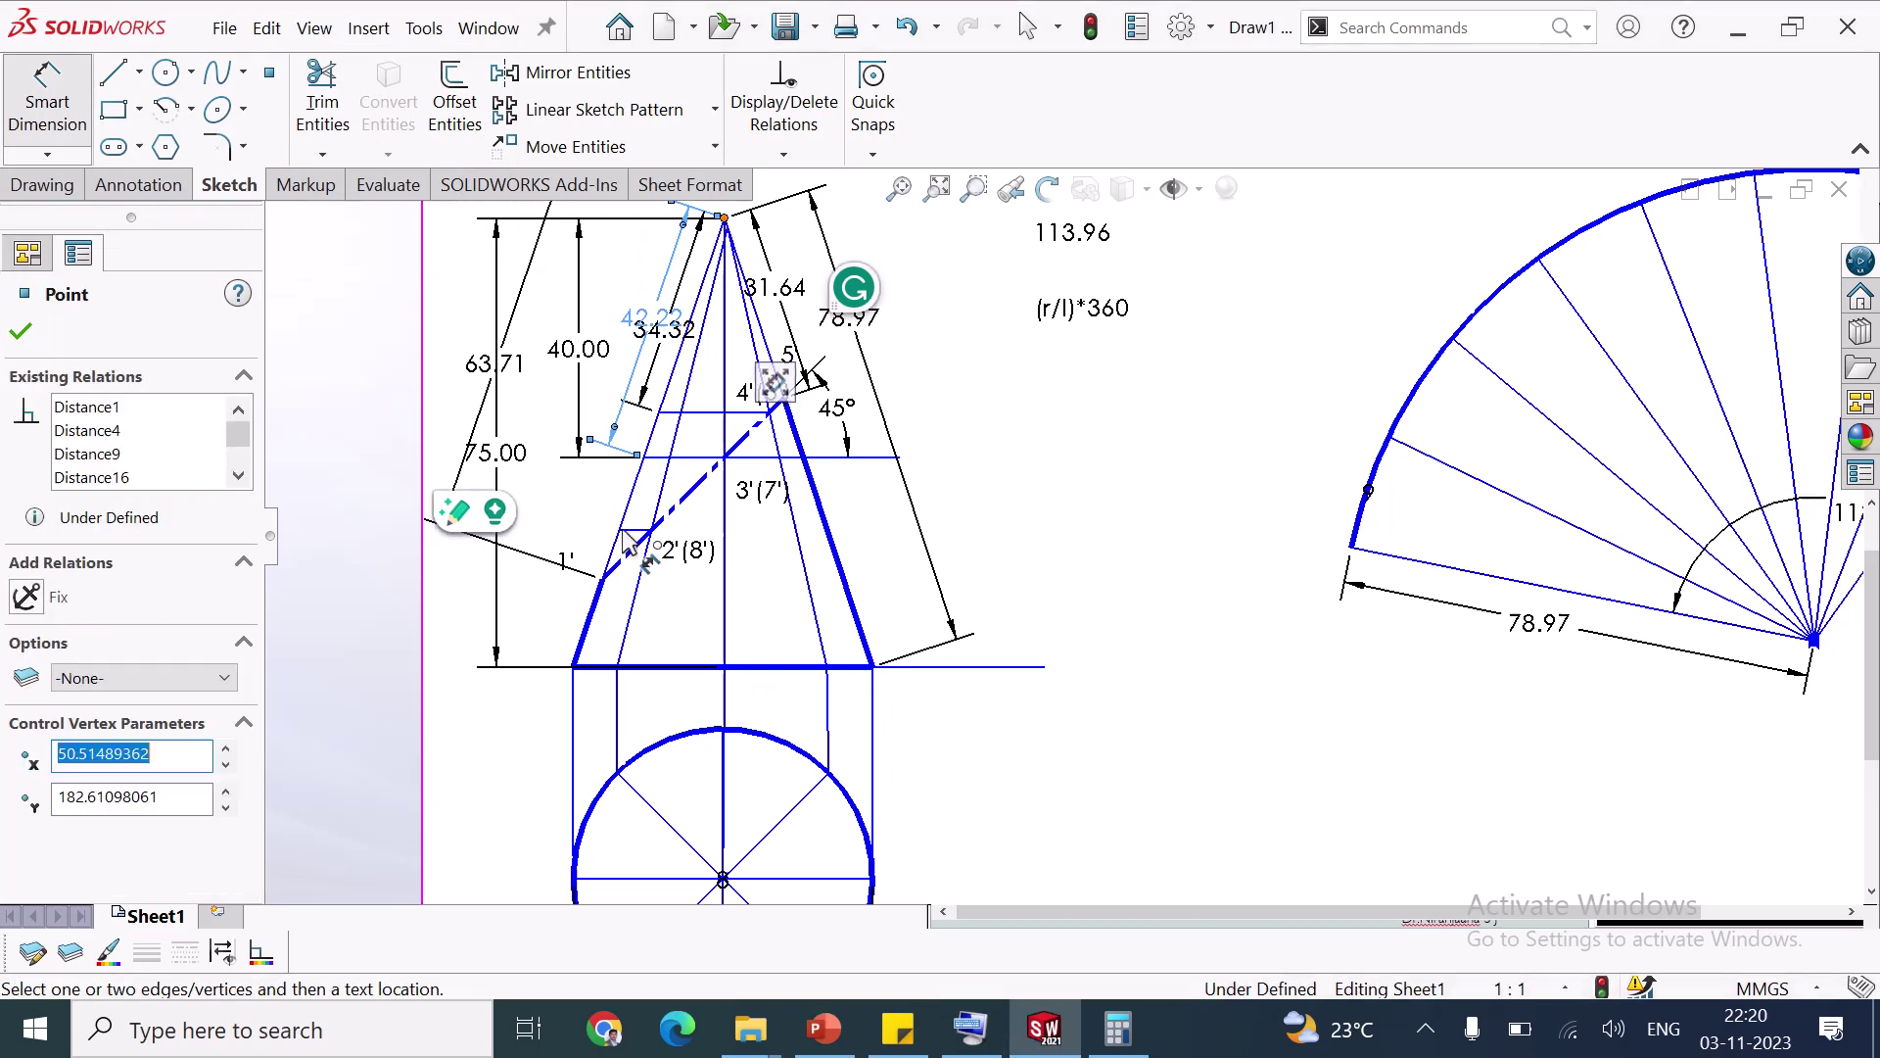
left_click(621, 533)
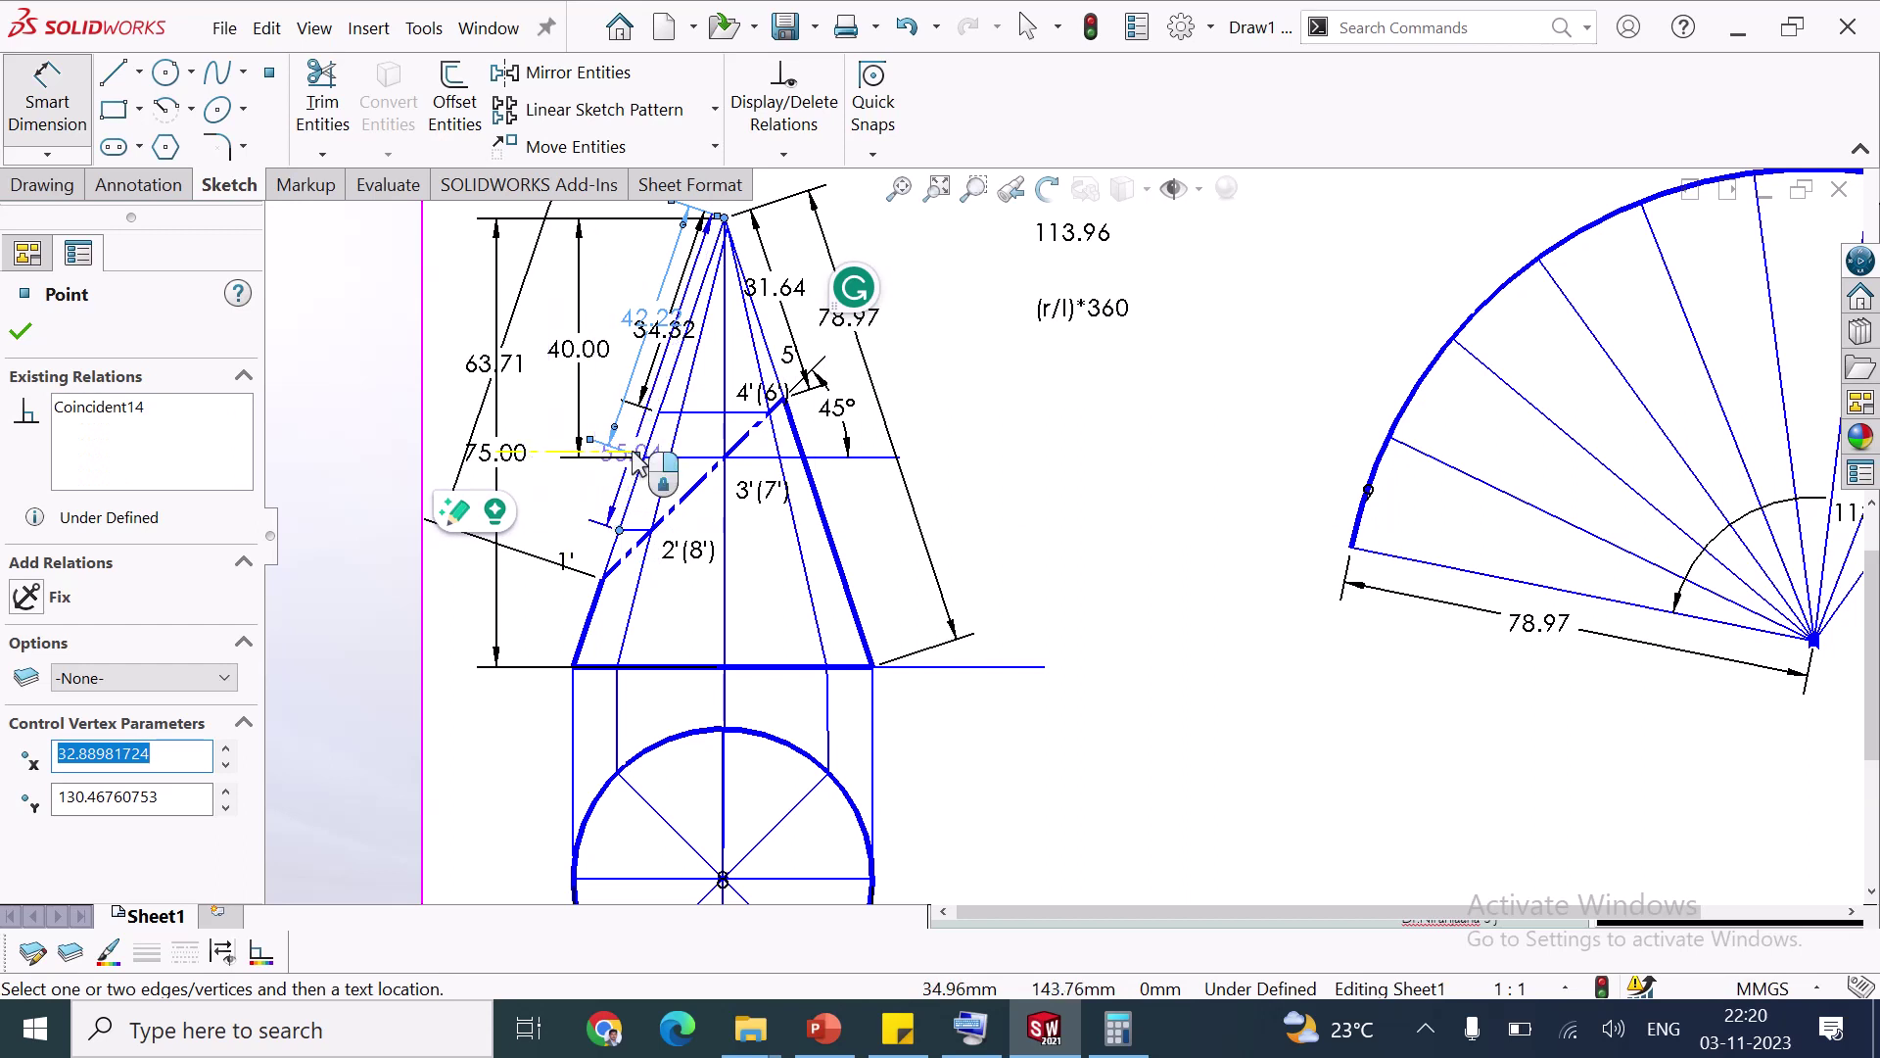
key("Escape")
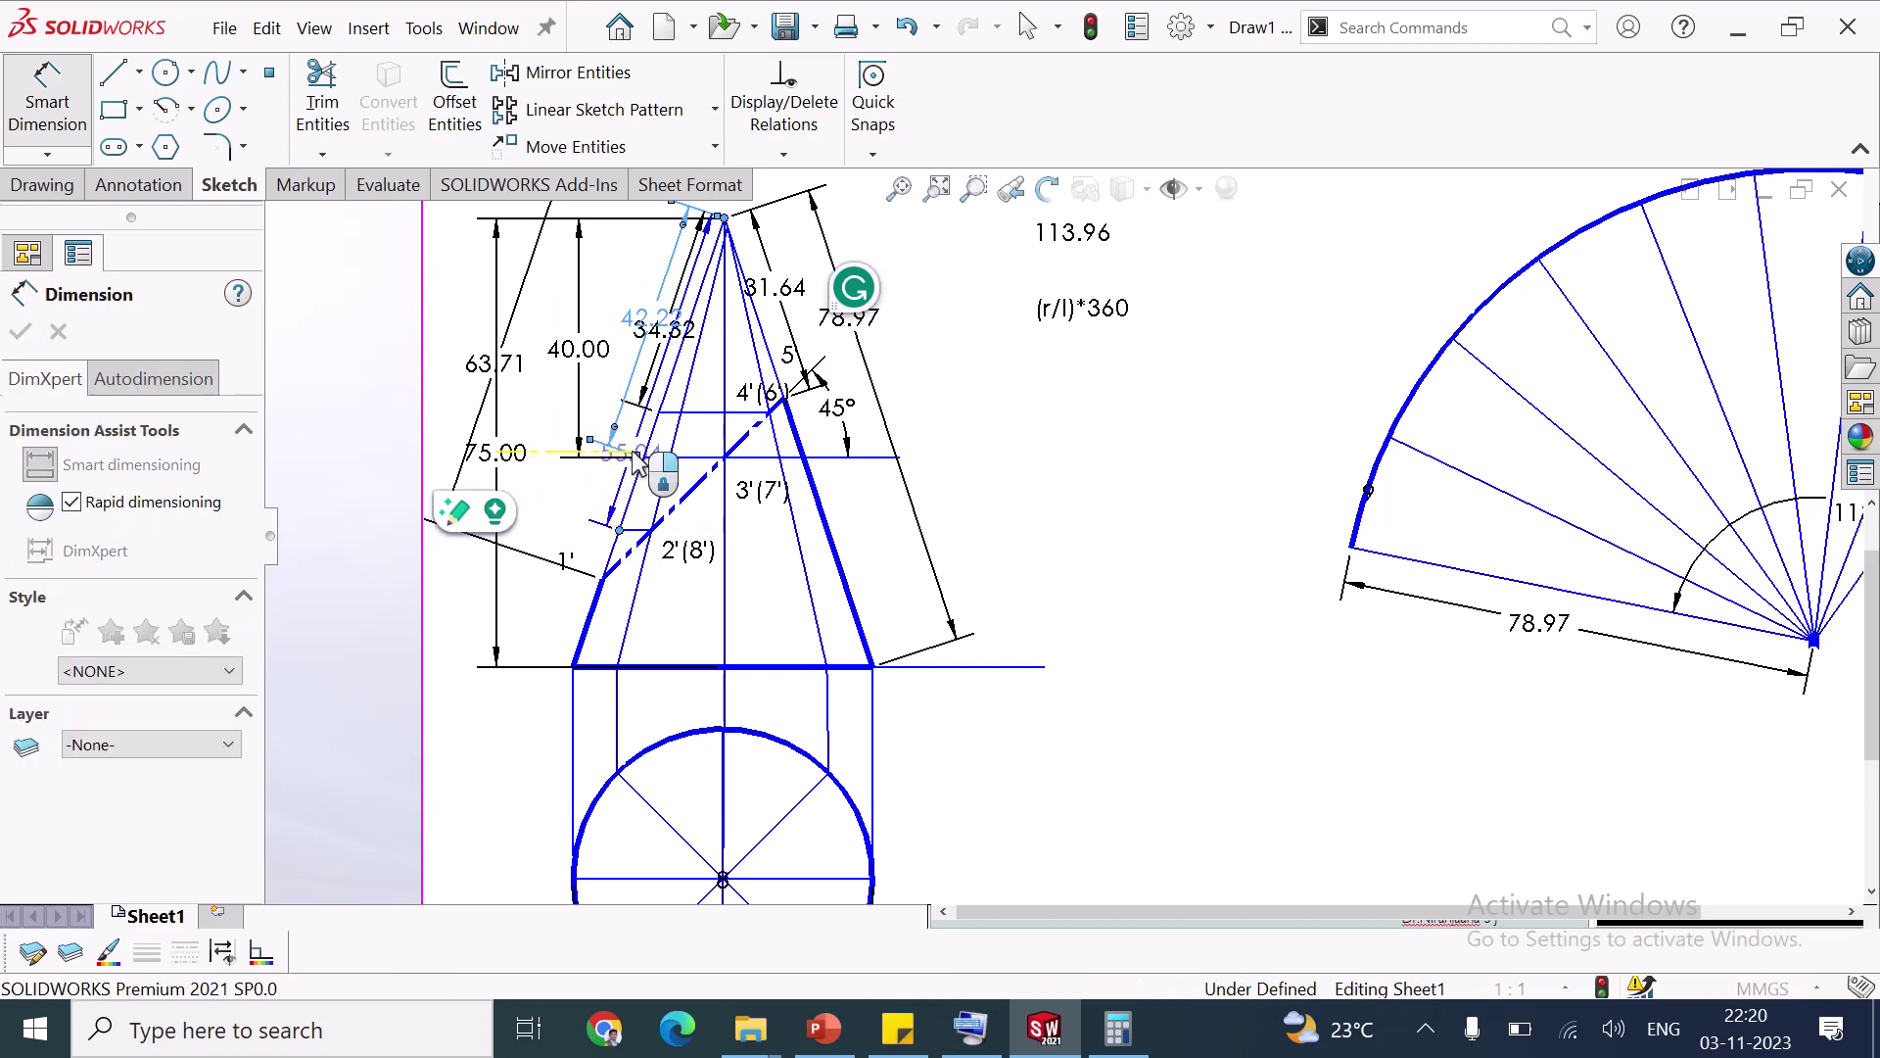
left_click(644, 457)
left_click(514, 416)
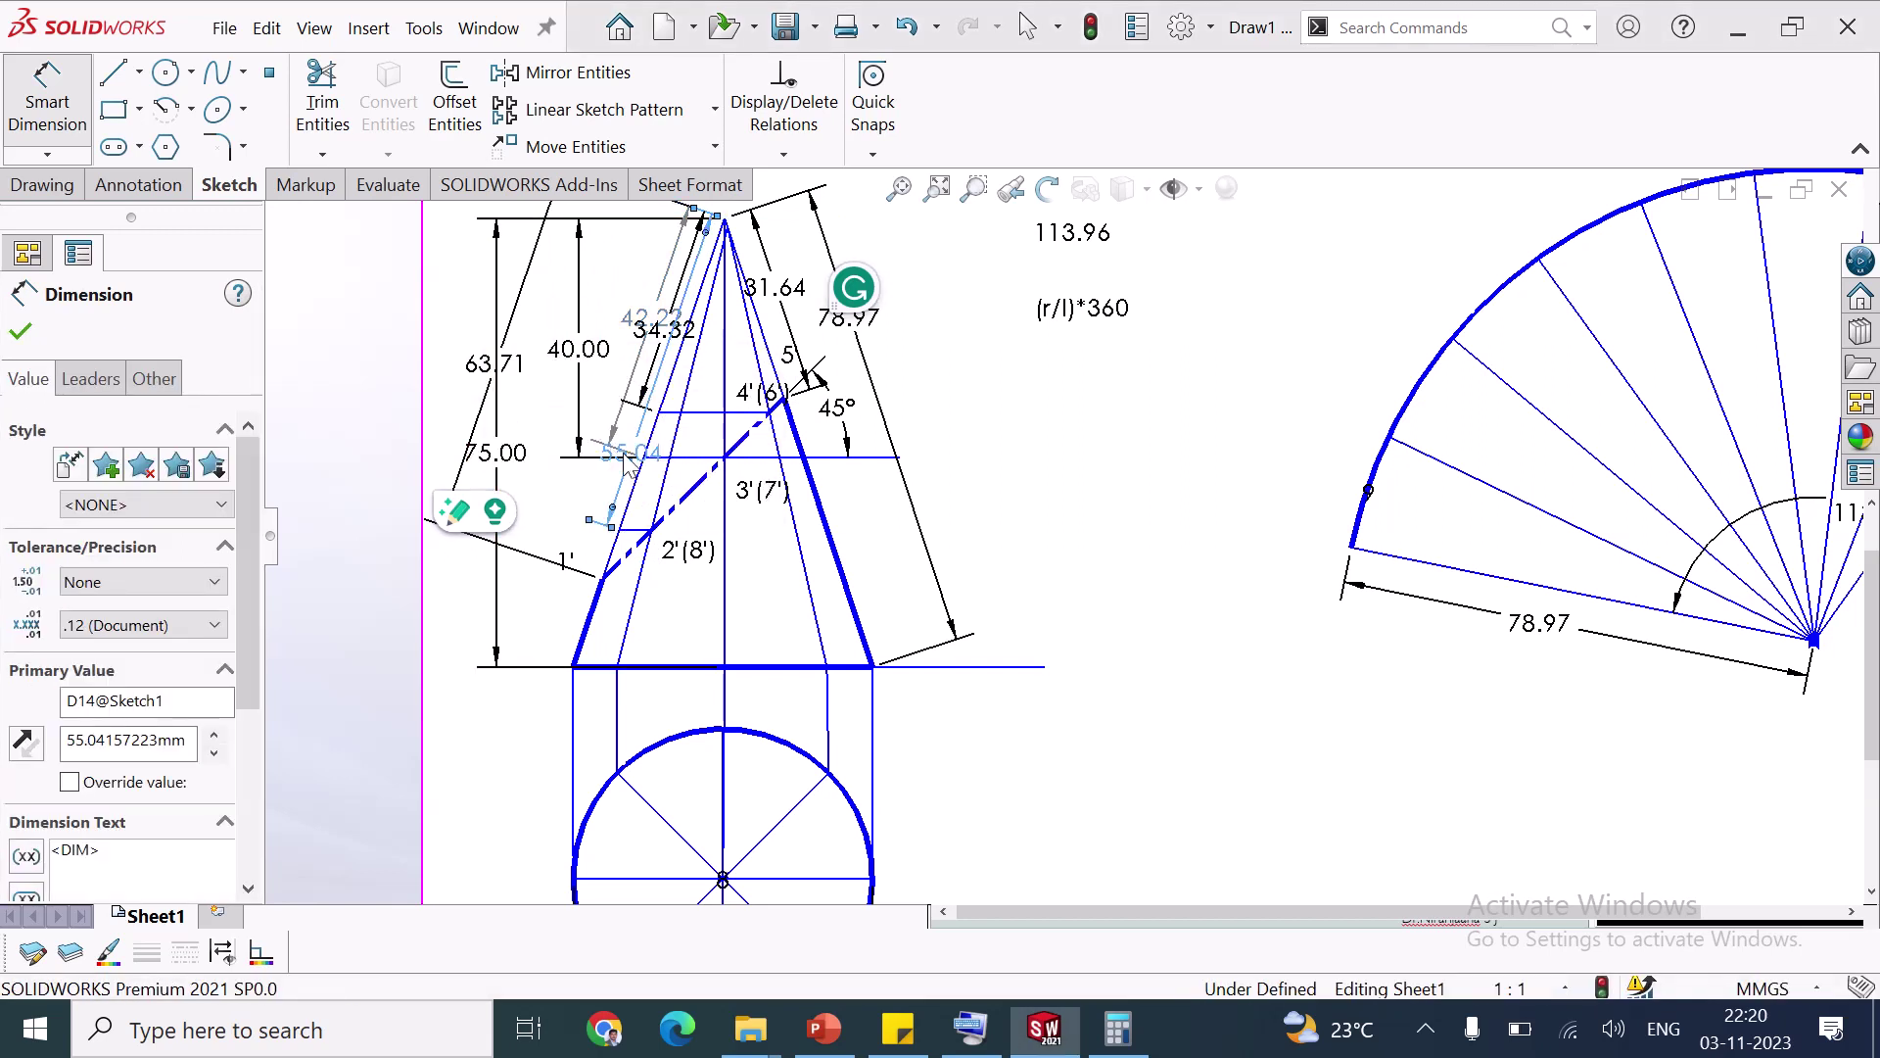
key("Escape")
left_click_drag(630, 345, 577, 335)
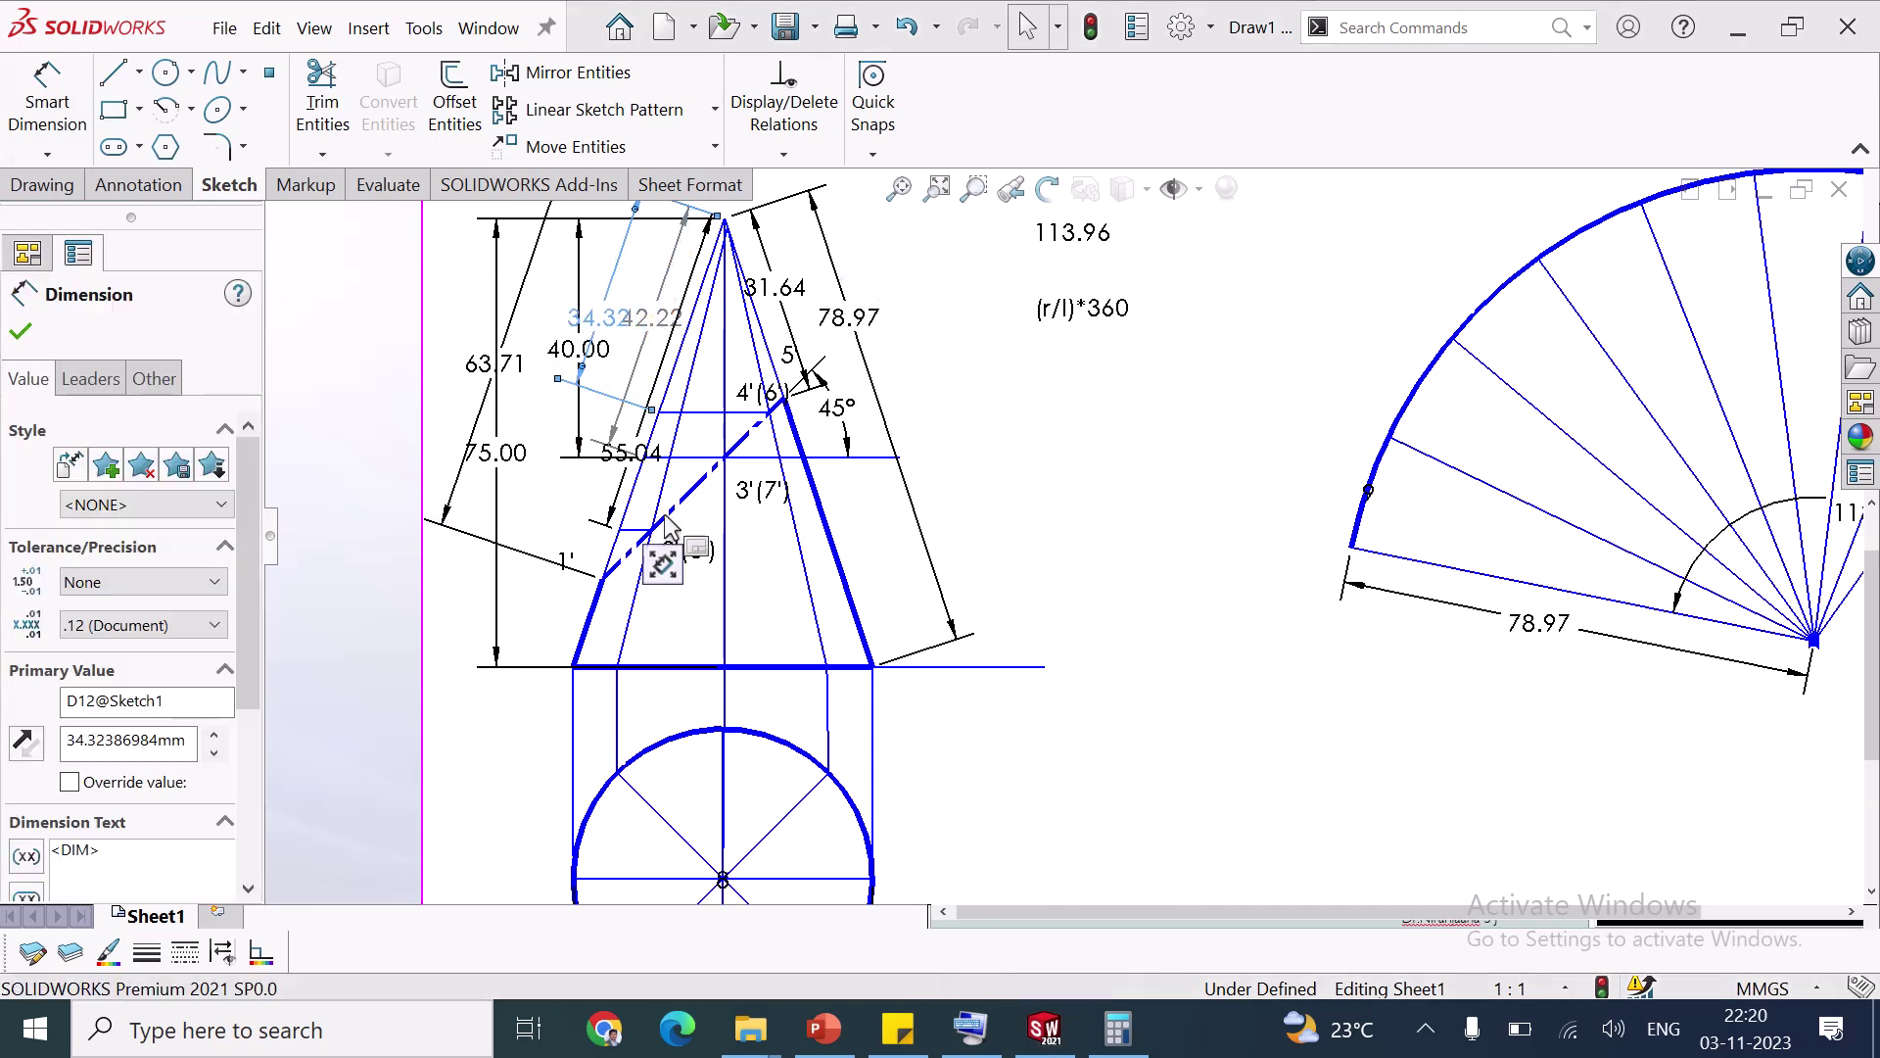
key("Escape")
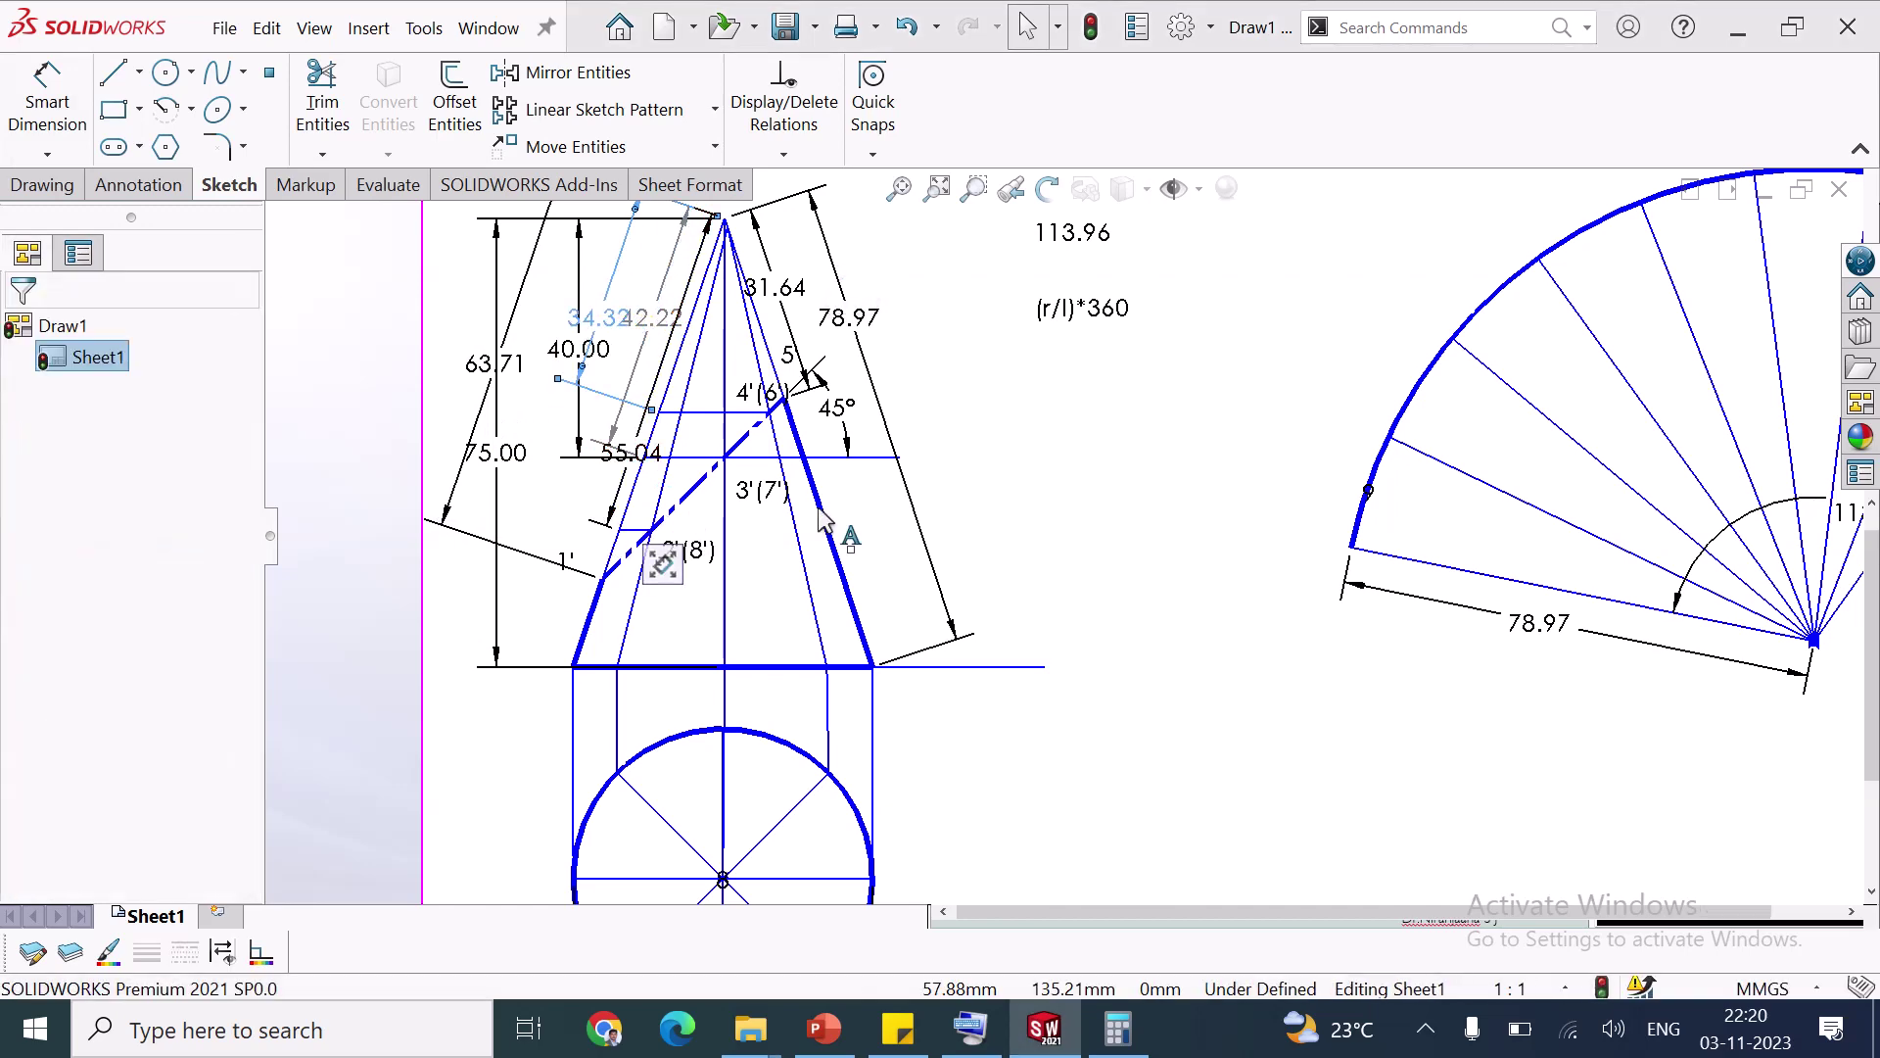
Draw a short centerpoint arc from the fan apex across the lower fan line at radius 63.71
scroll(1043, 519, "up", 2)
scroll(1645, 607, "down", 2)
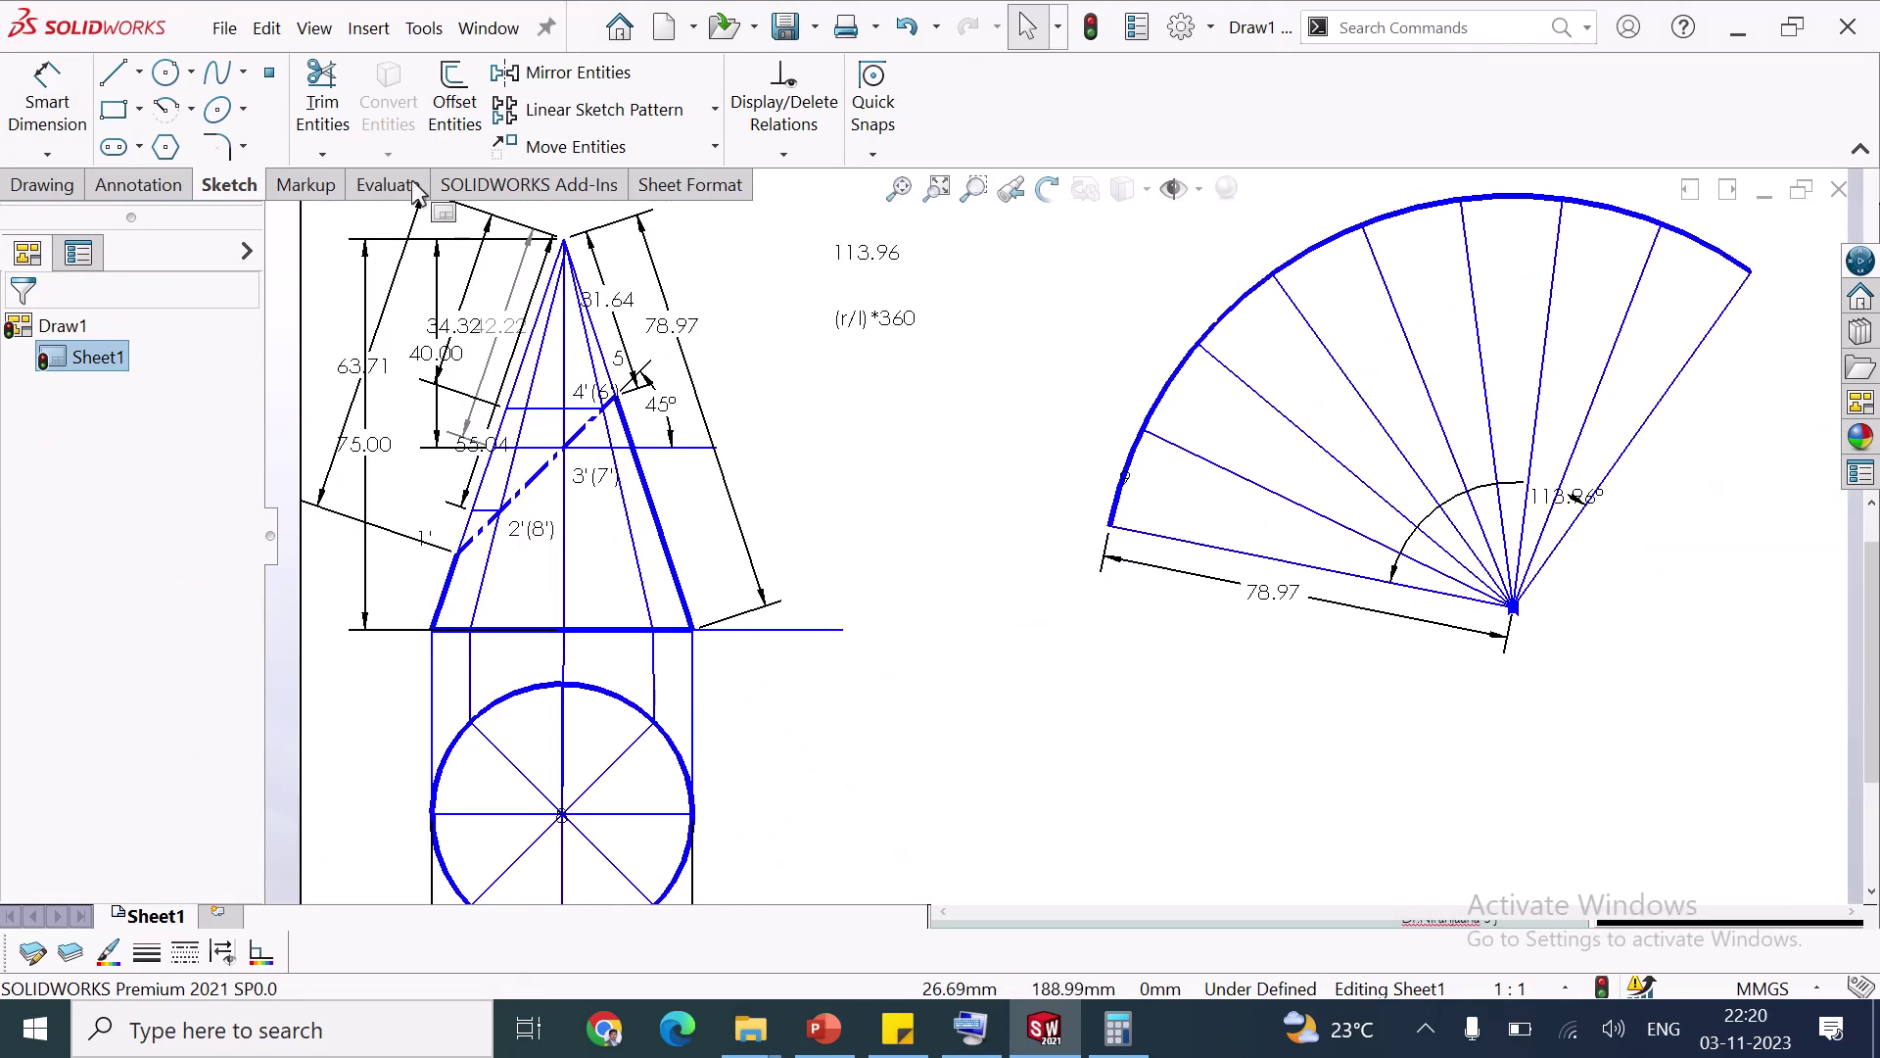
left_click(168, 110)
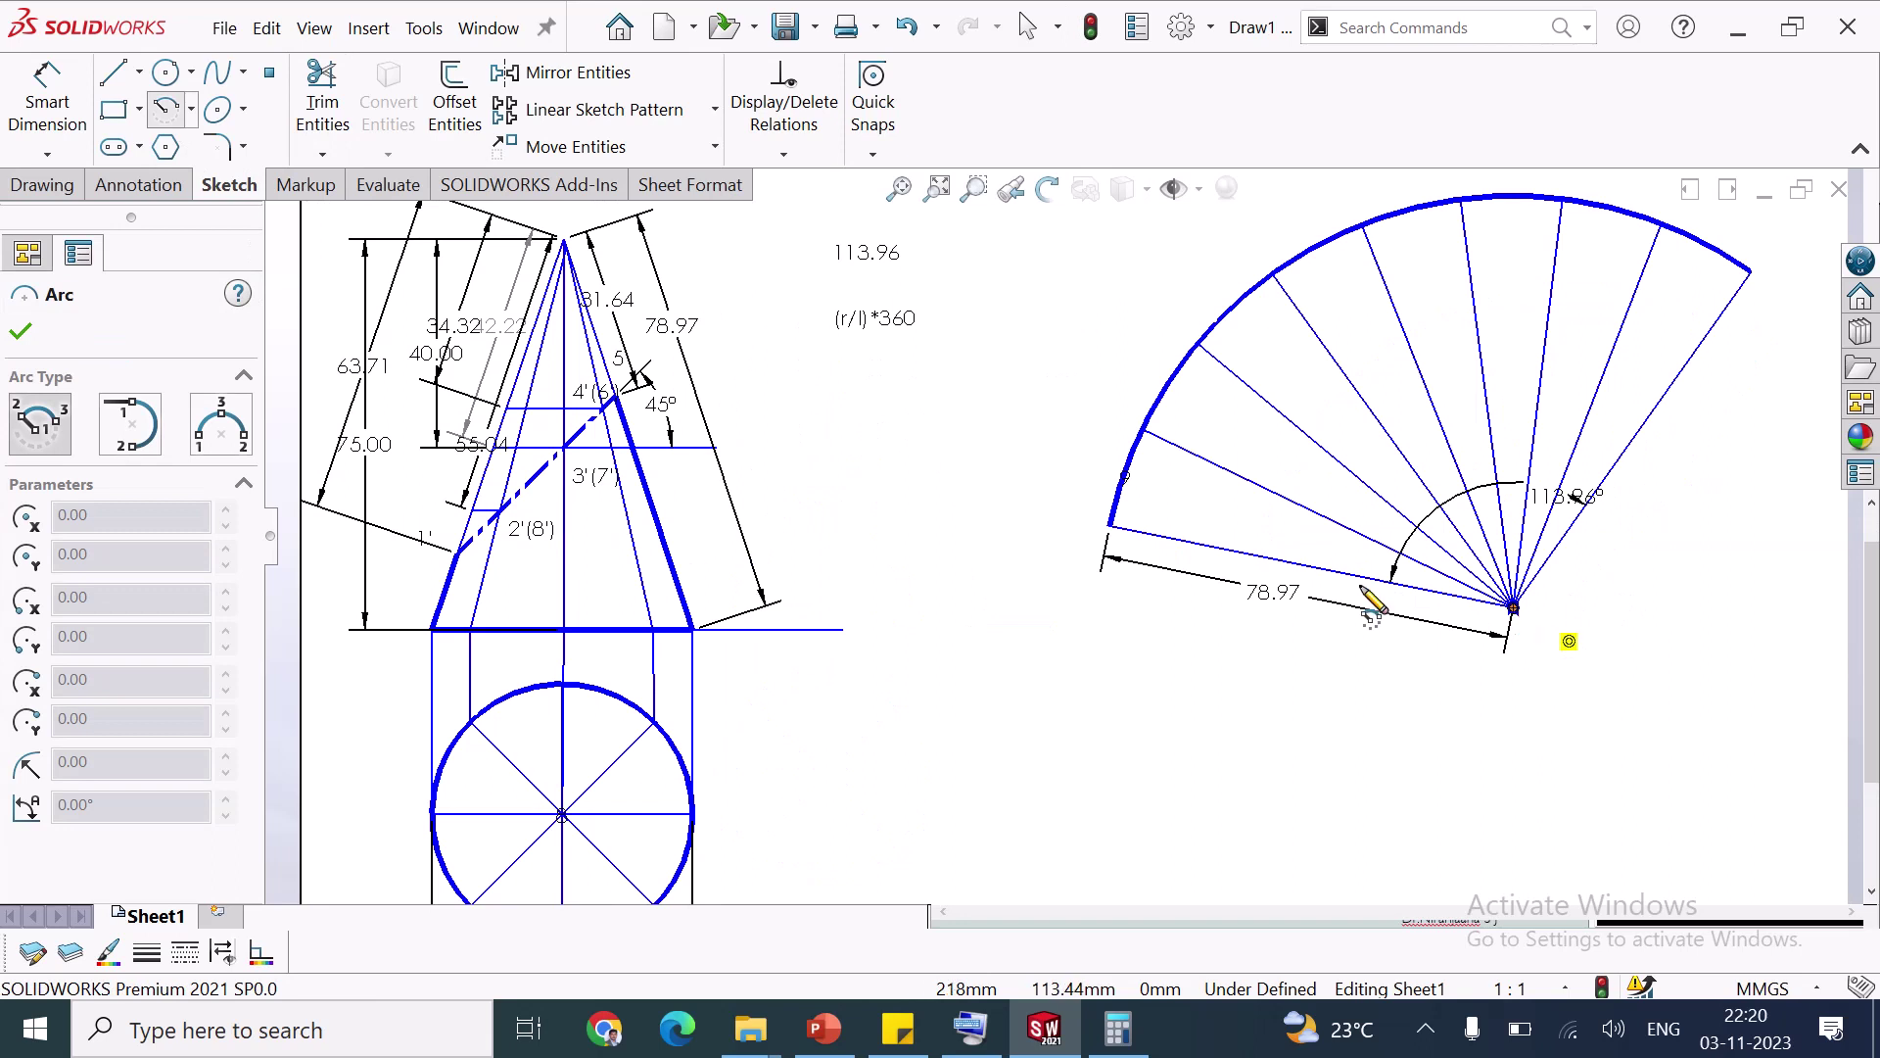
left_click(1513, 607)
left_click(1280, 558)
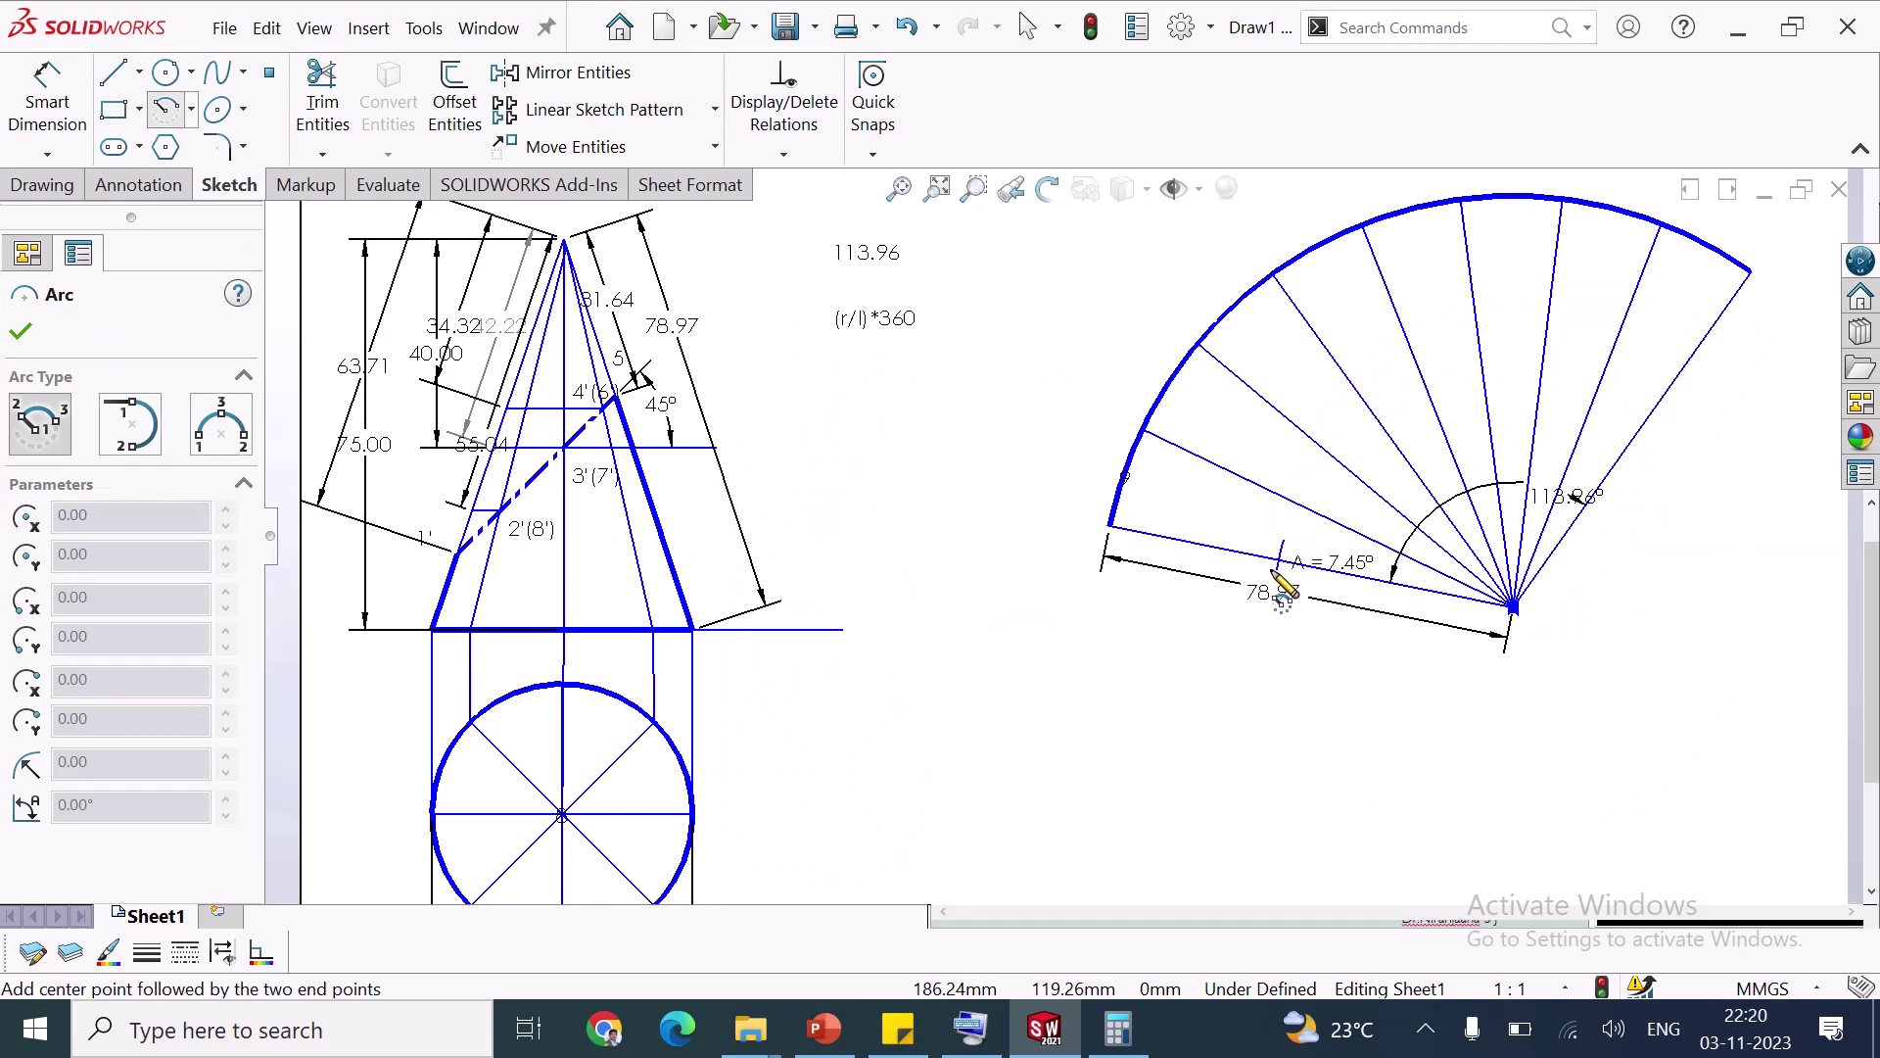
left_click(1276, 573)
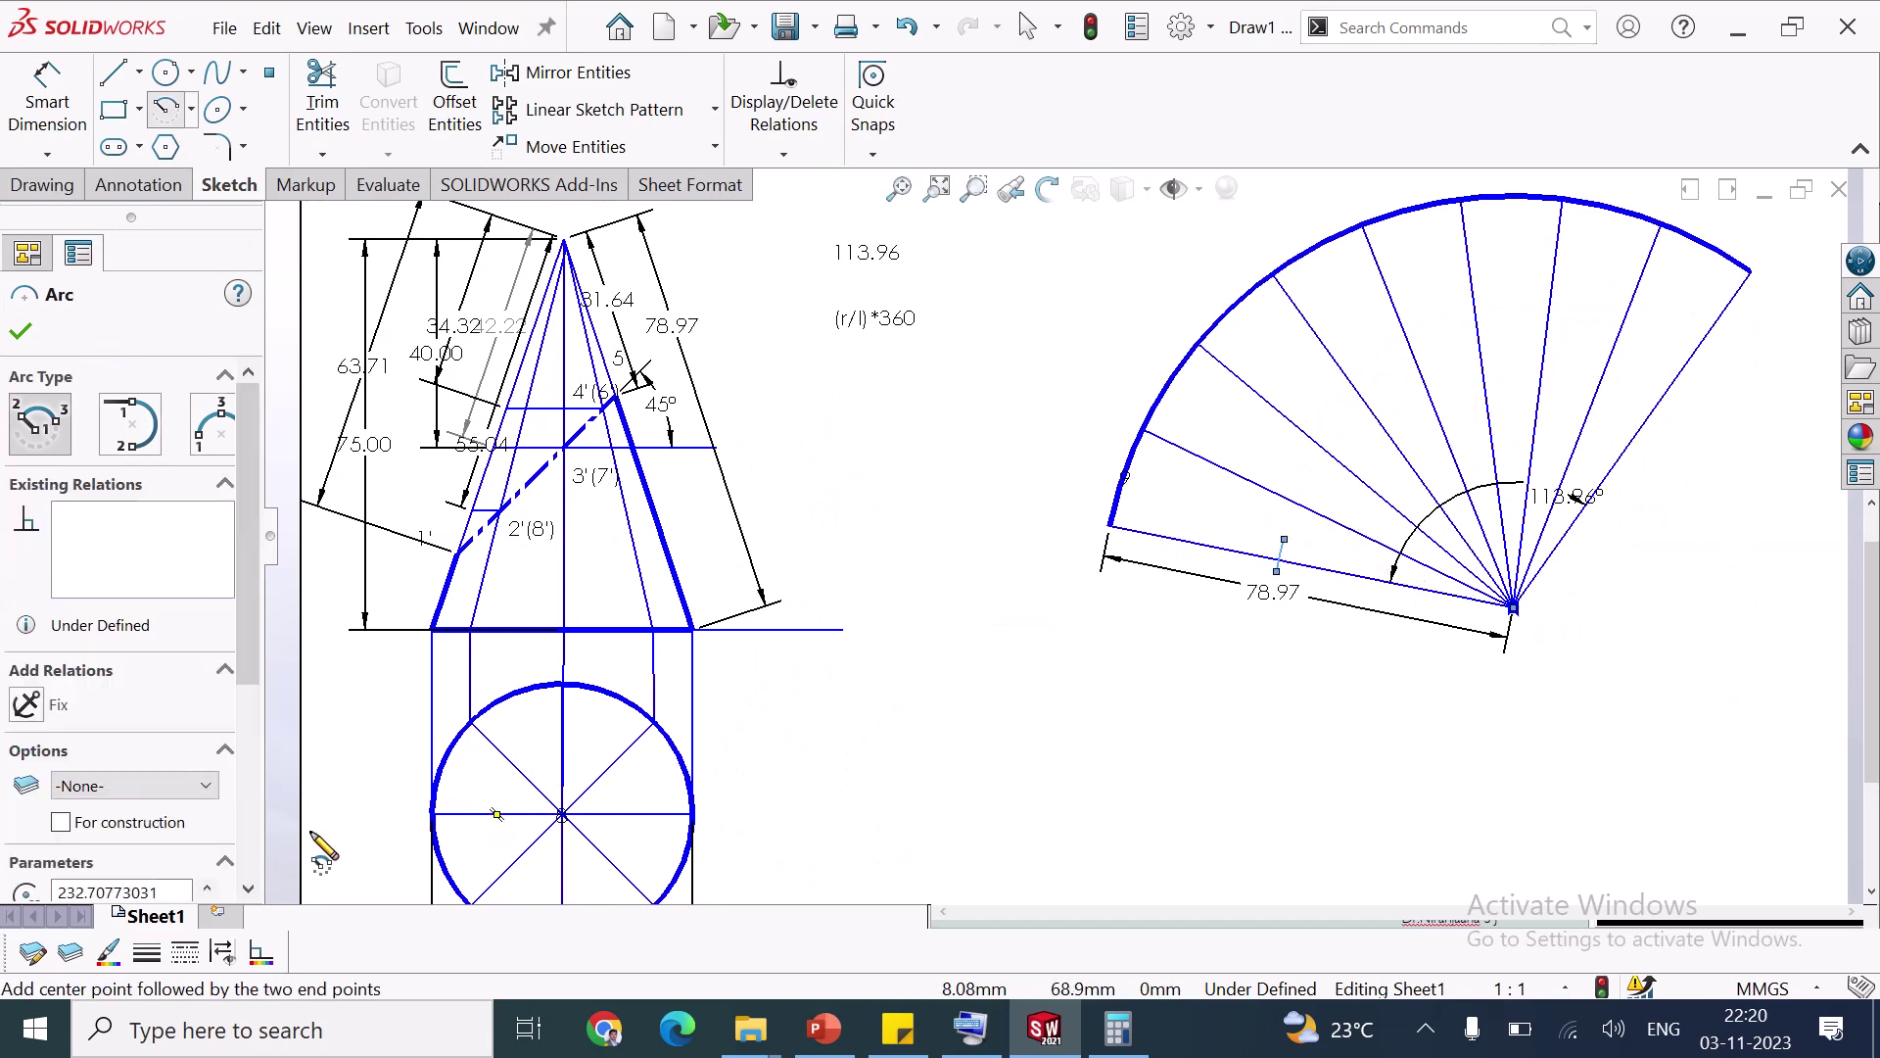
left_click(255, 830)
left_click(78, 805)
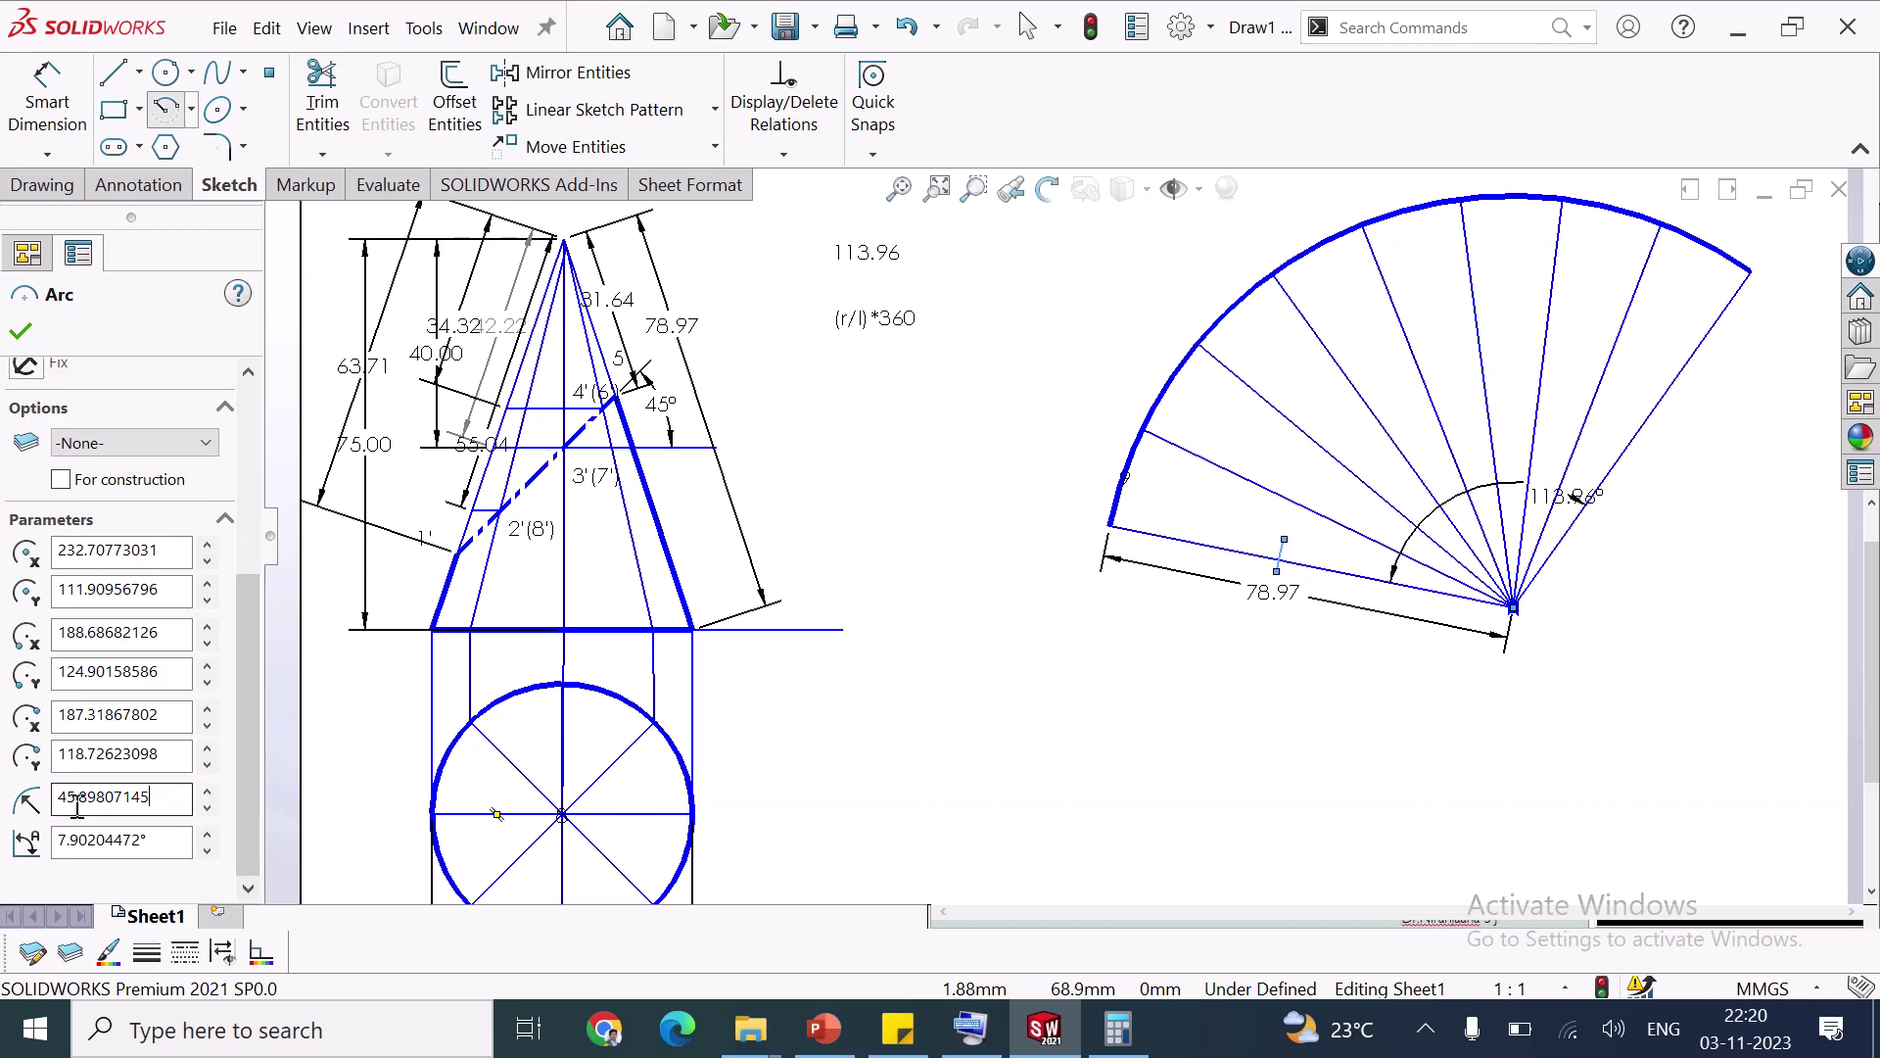
double_click(77, 805)
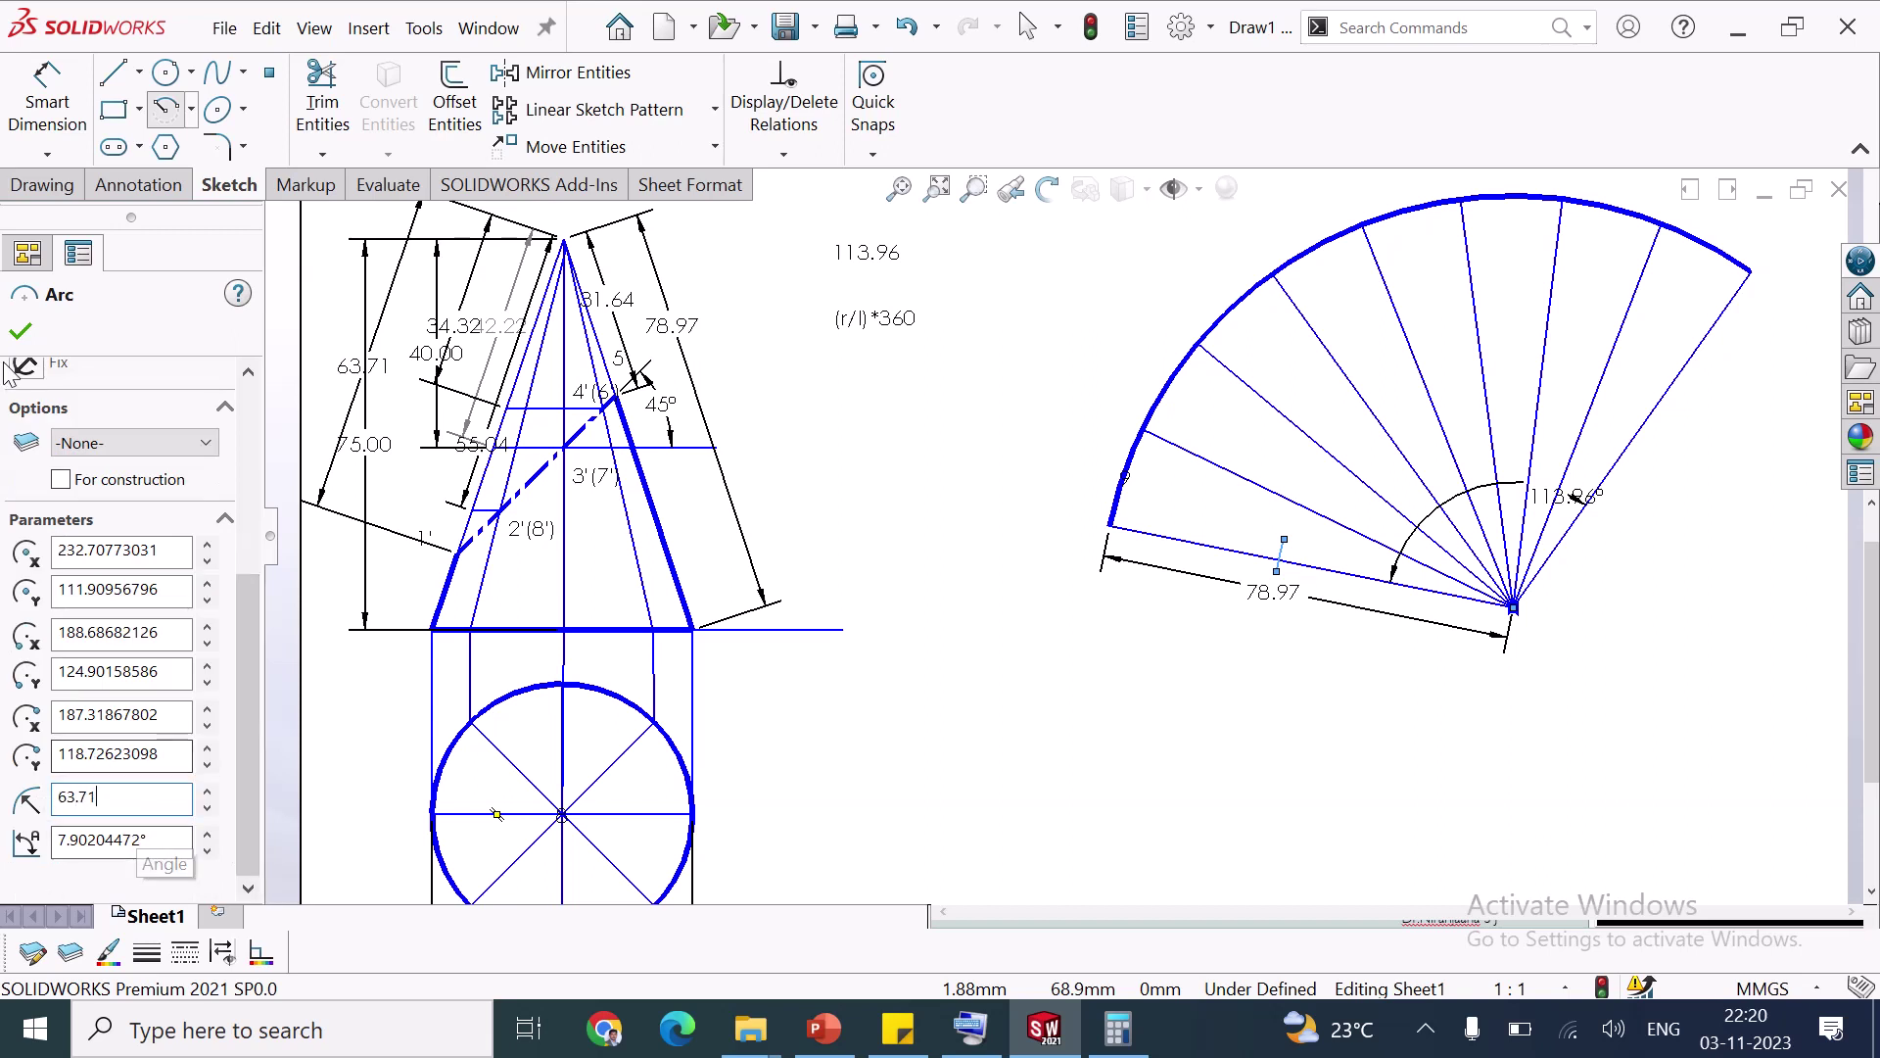
left_click(20, 330)
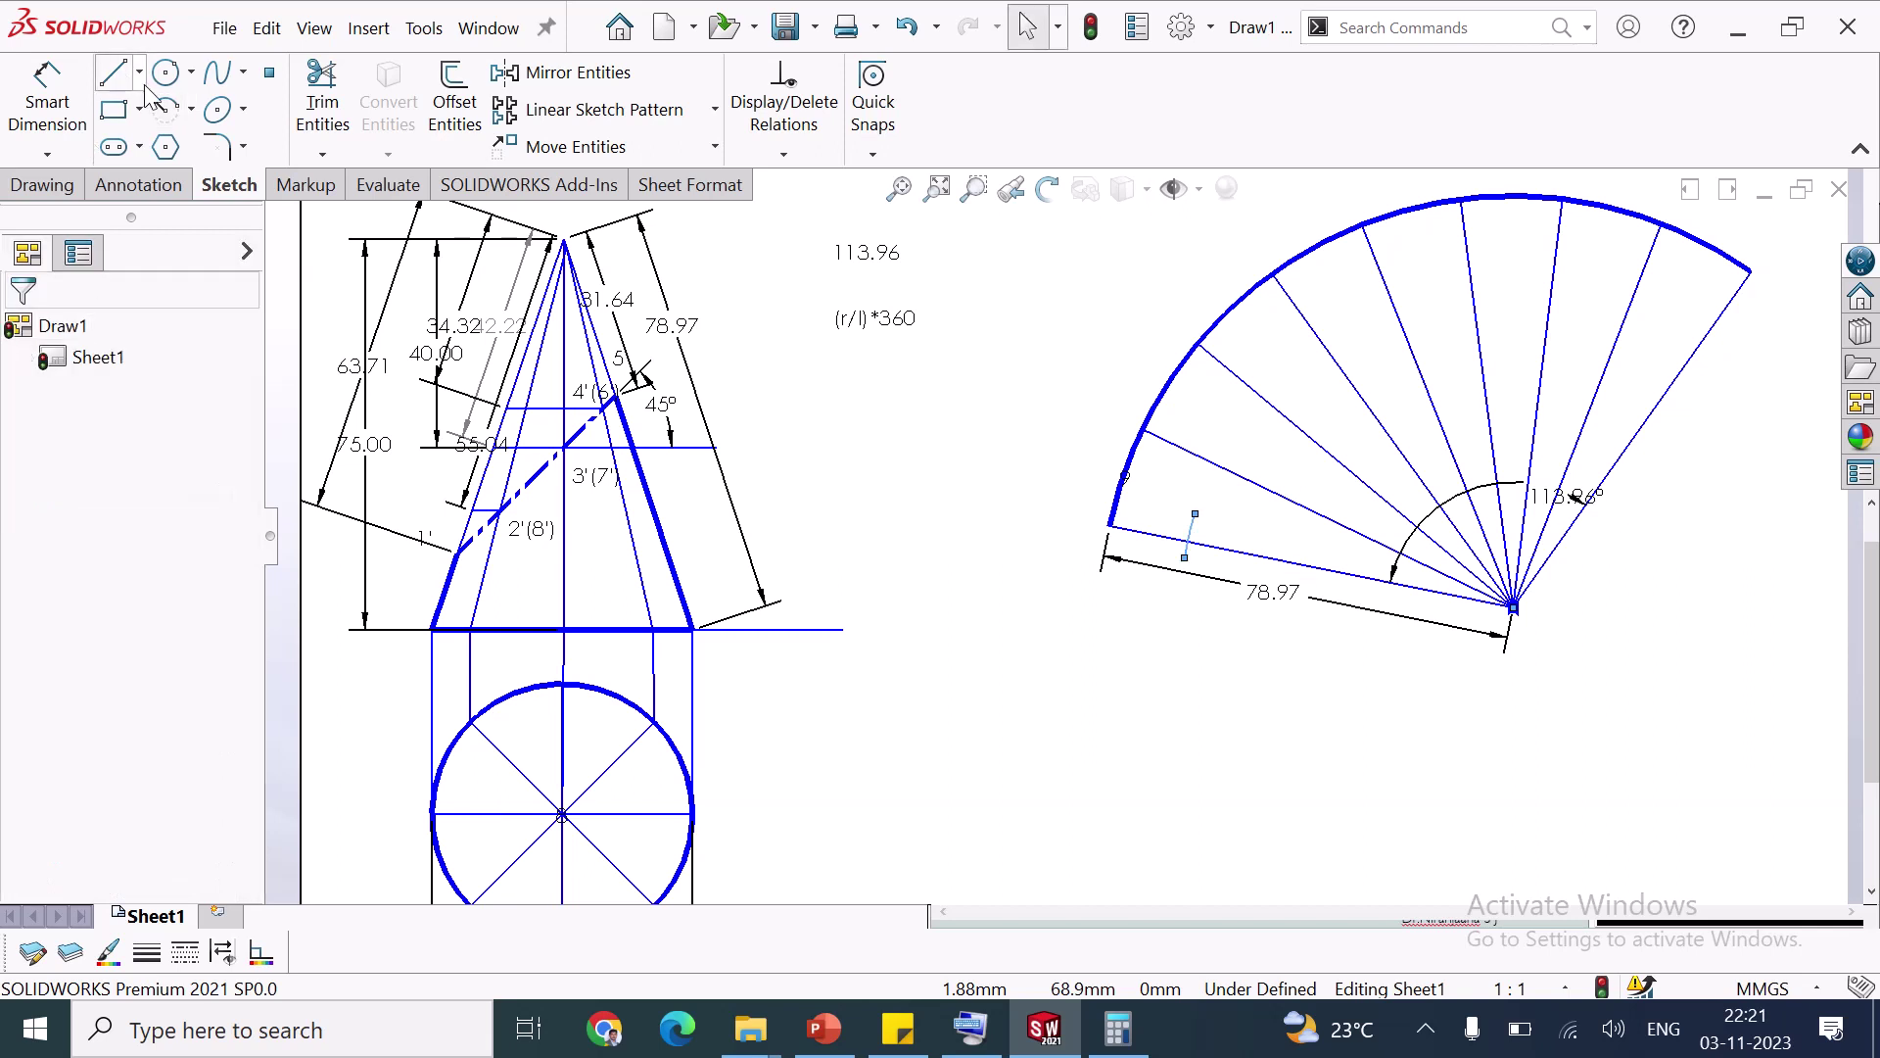
Add a second apex-centred short arc on the next generator line with radius 55.04
left_click(159, 111)
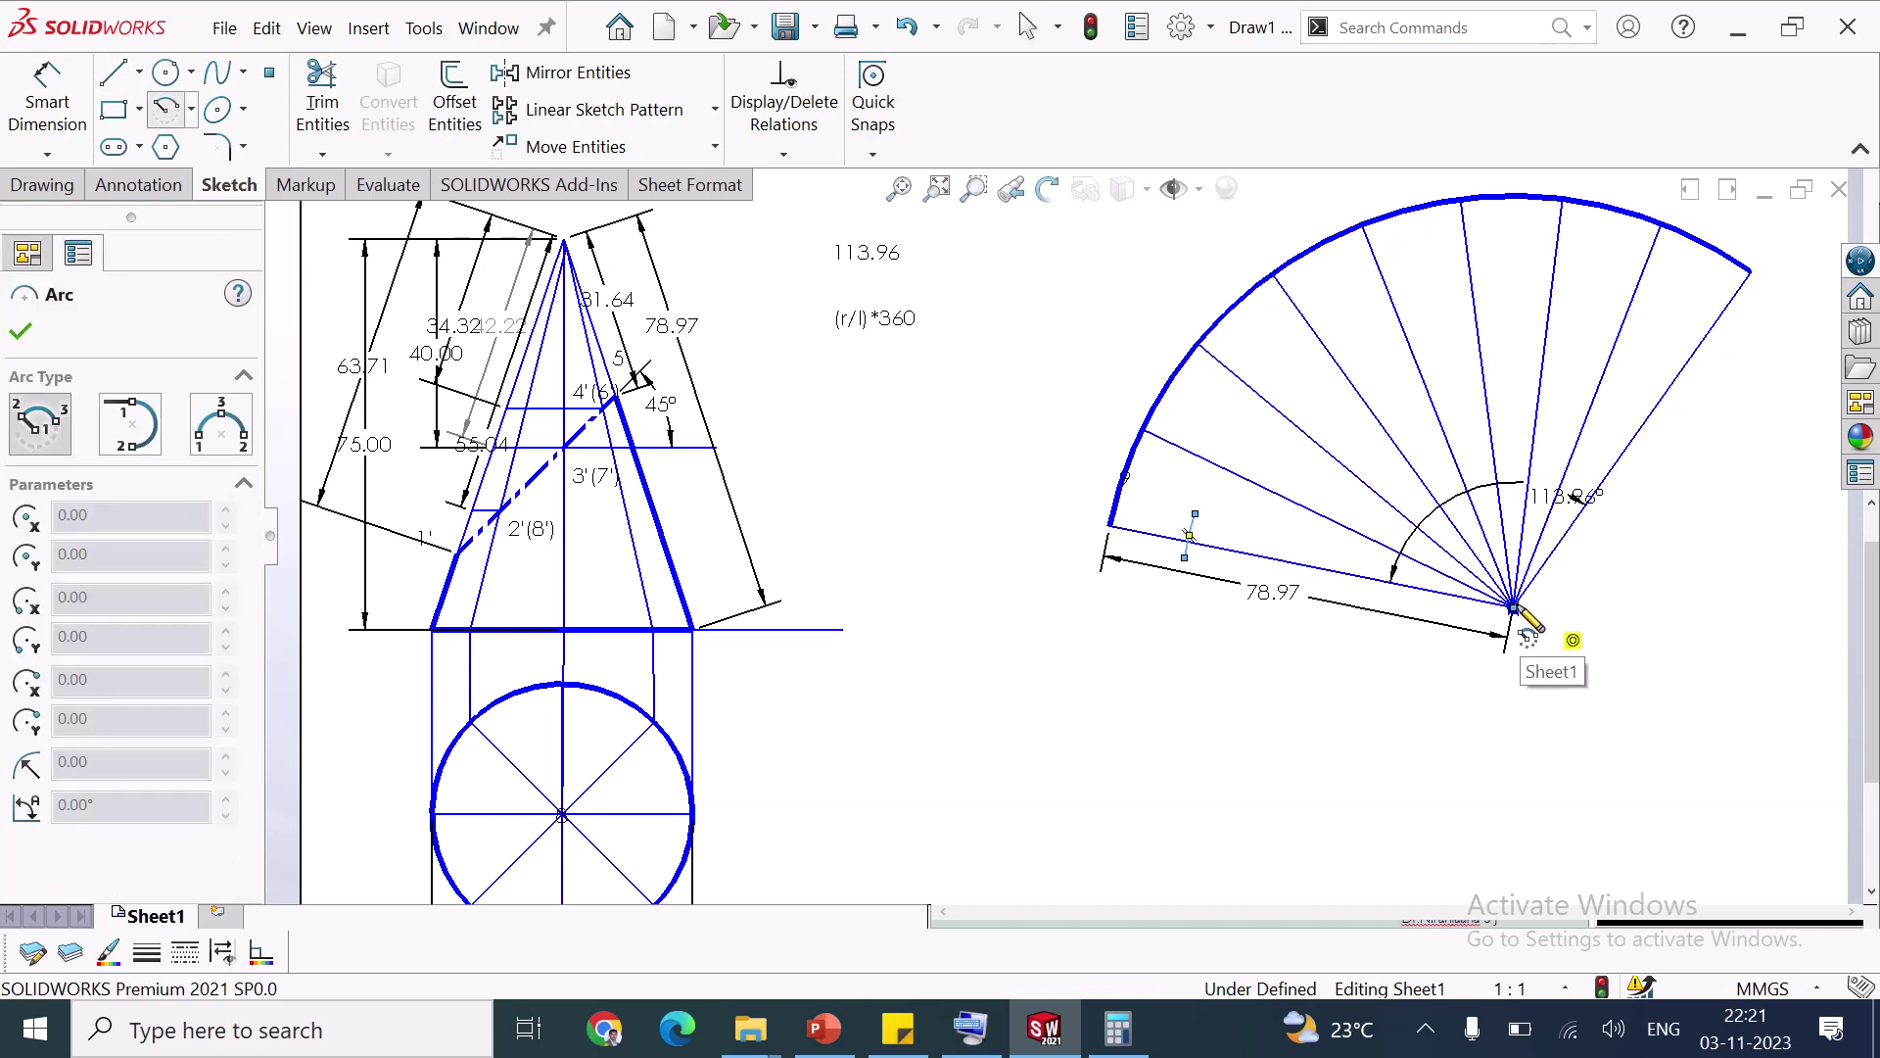
left_click(1513, 607)
left_click(1307, 565)
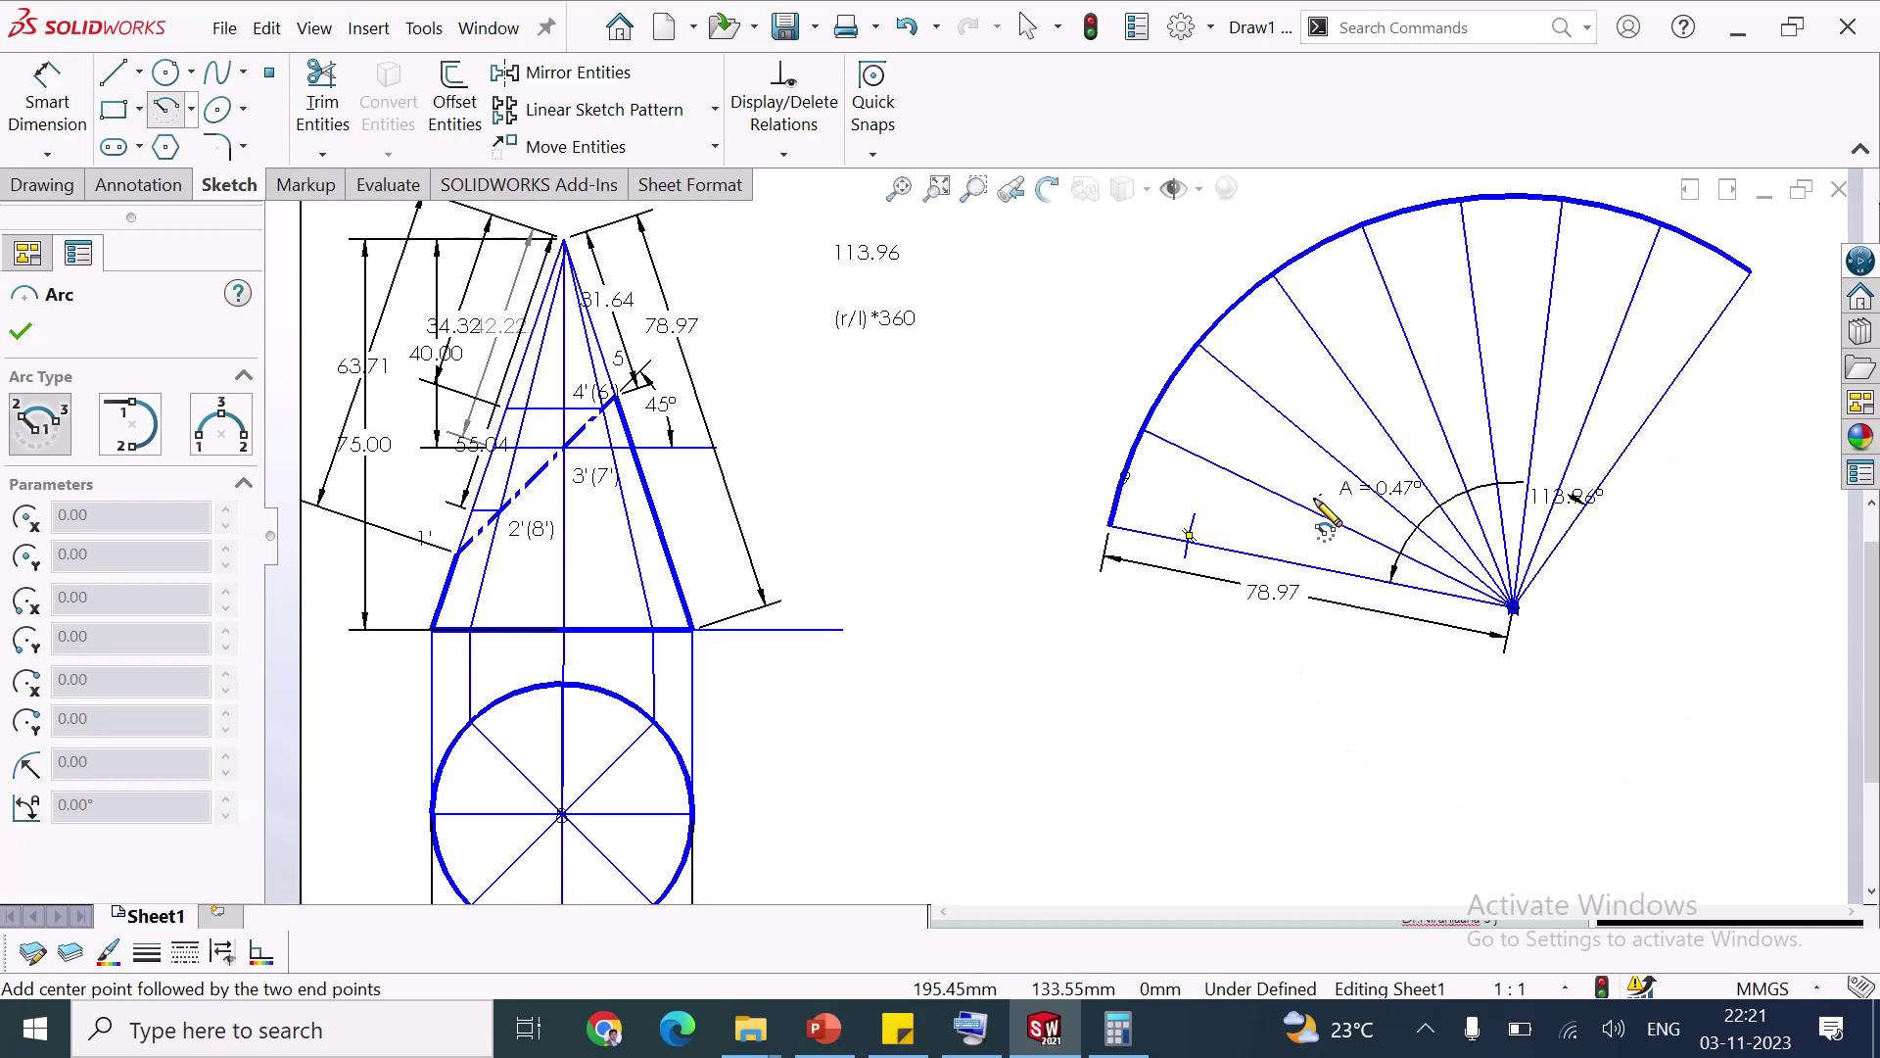
left_click(1309, 519)
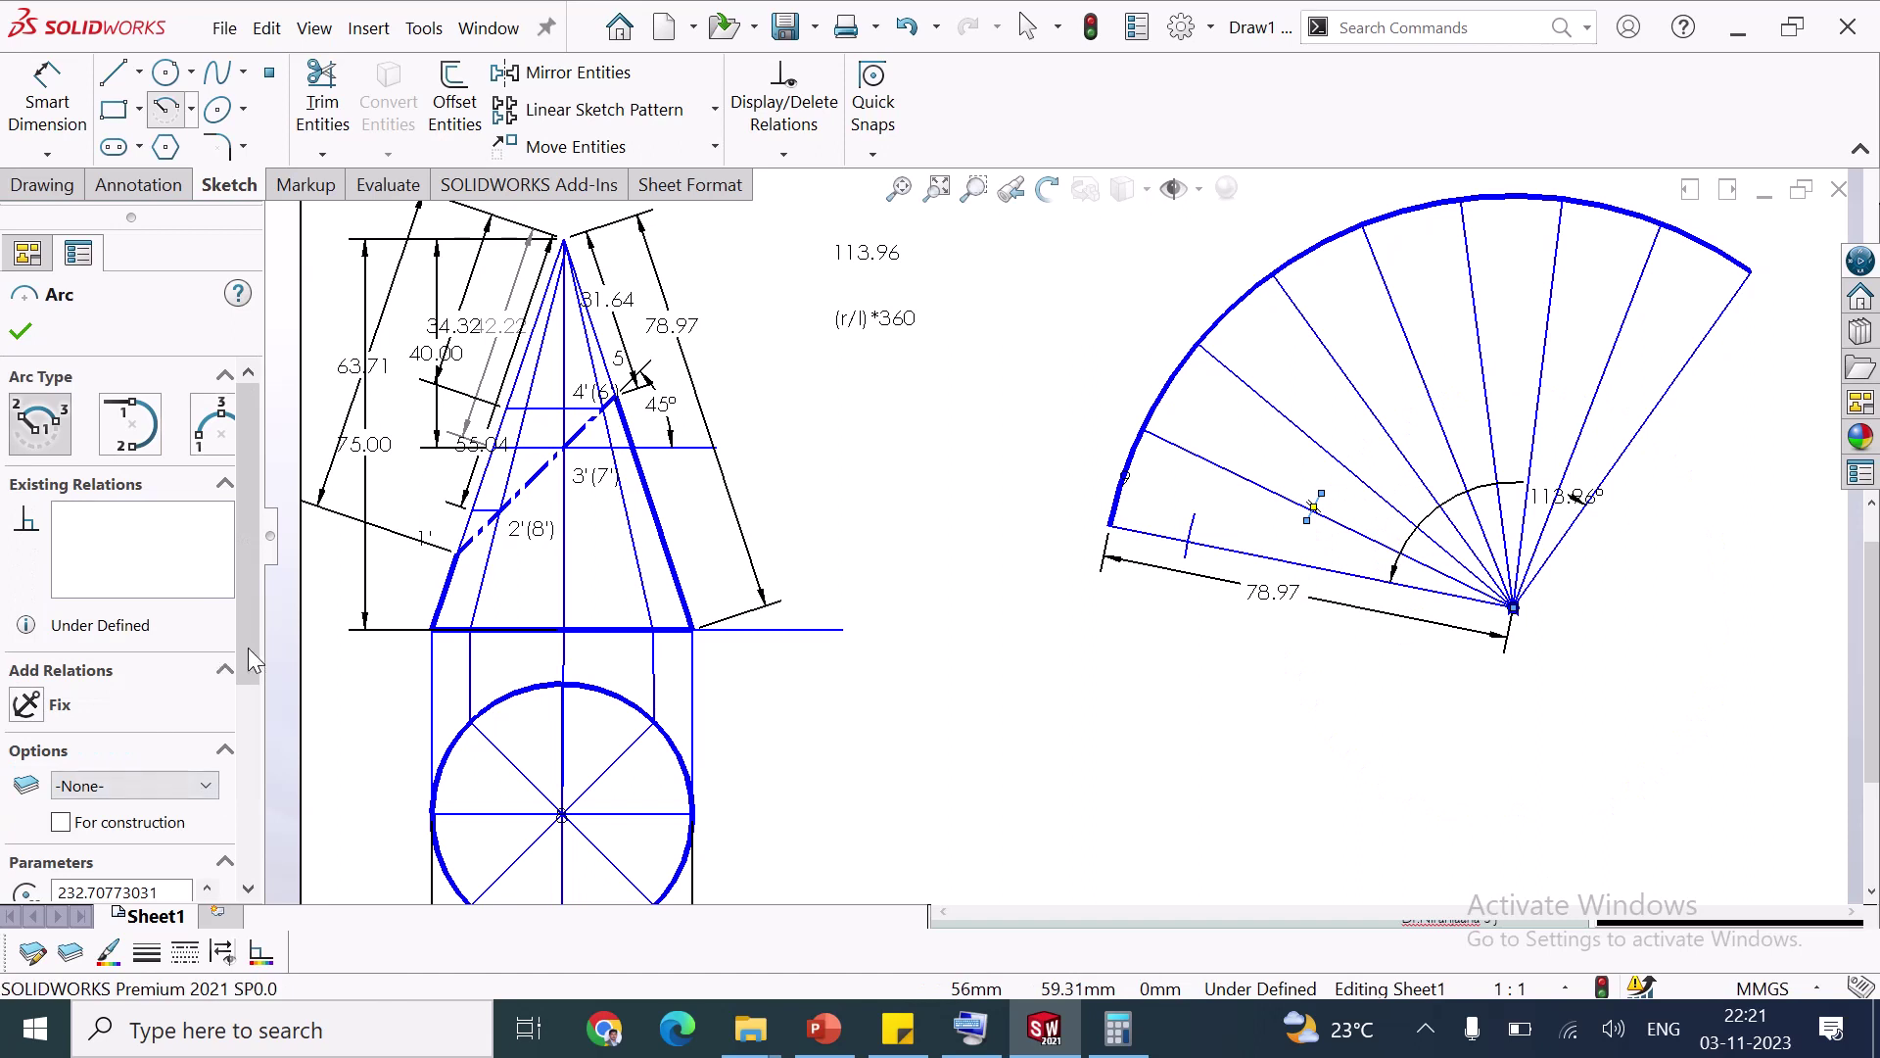
left_click_drag(252, 661, 253, 861)
double_click(55, 798)
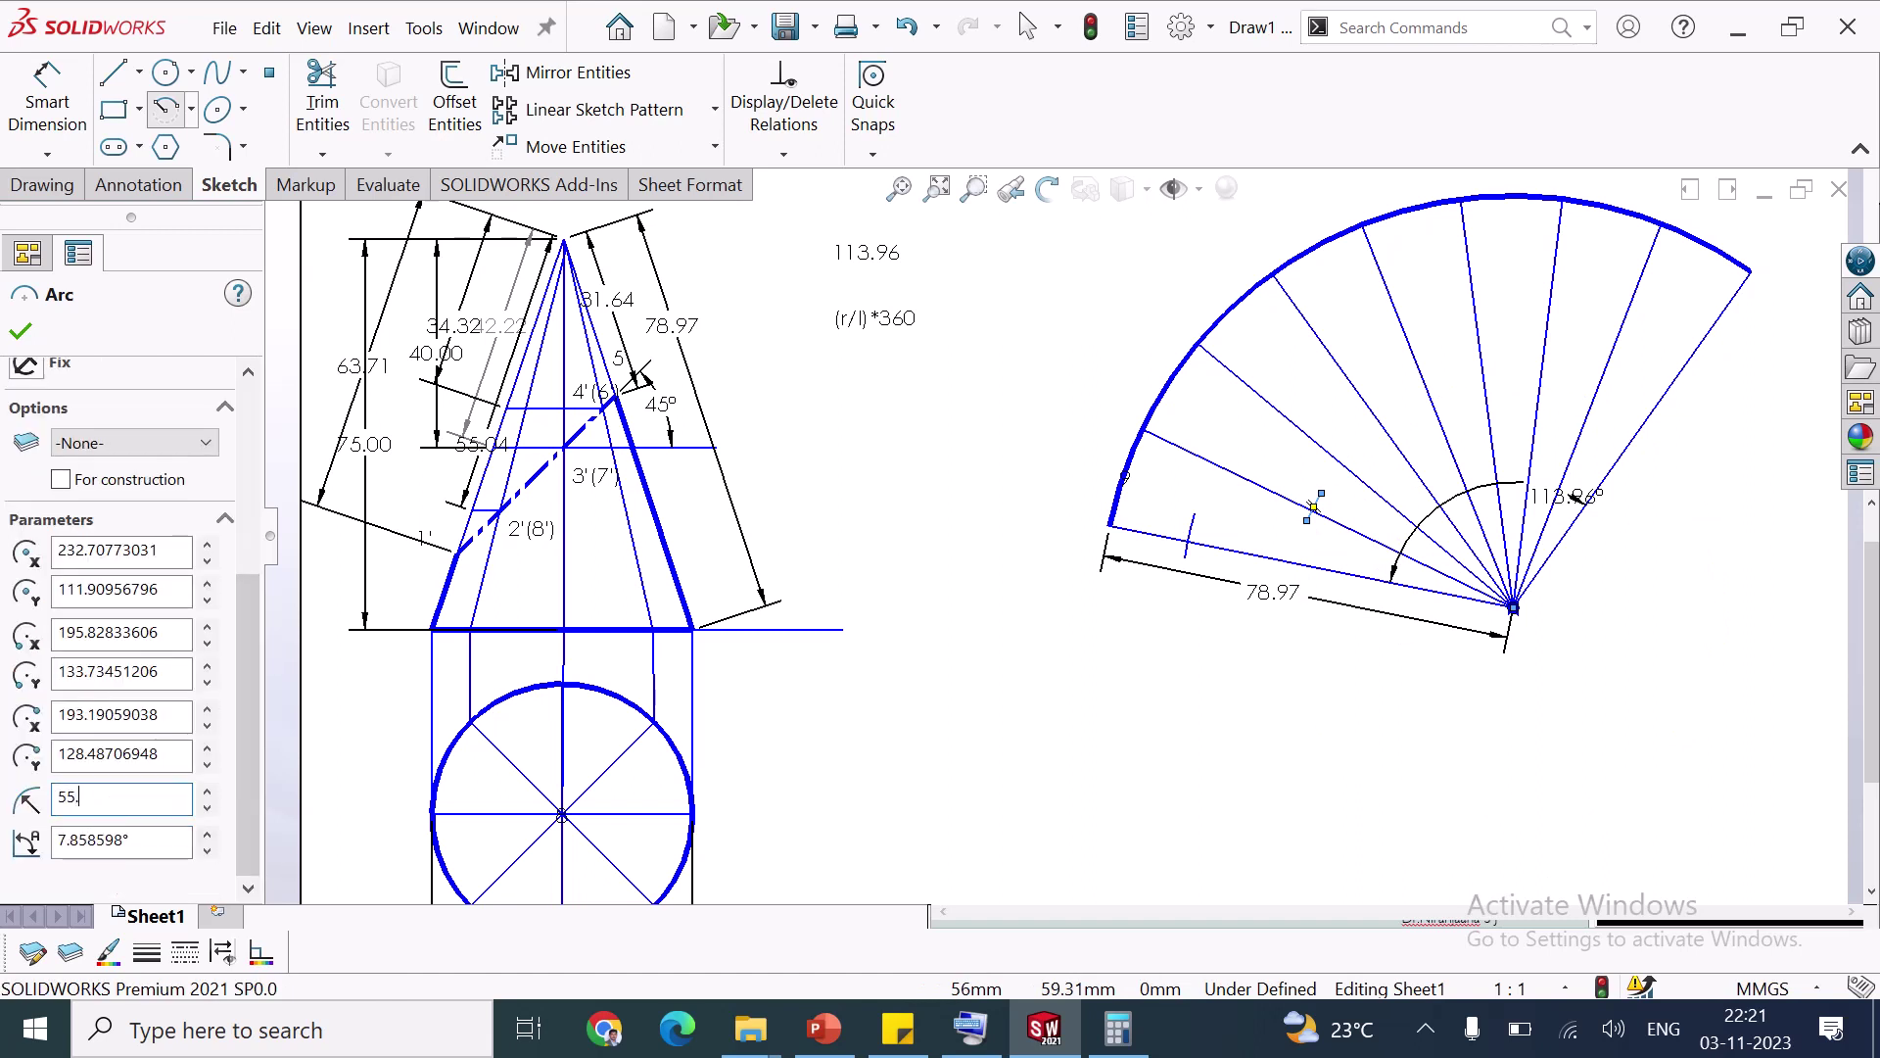
left_click(20, 333)
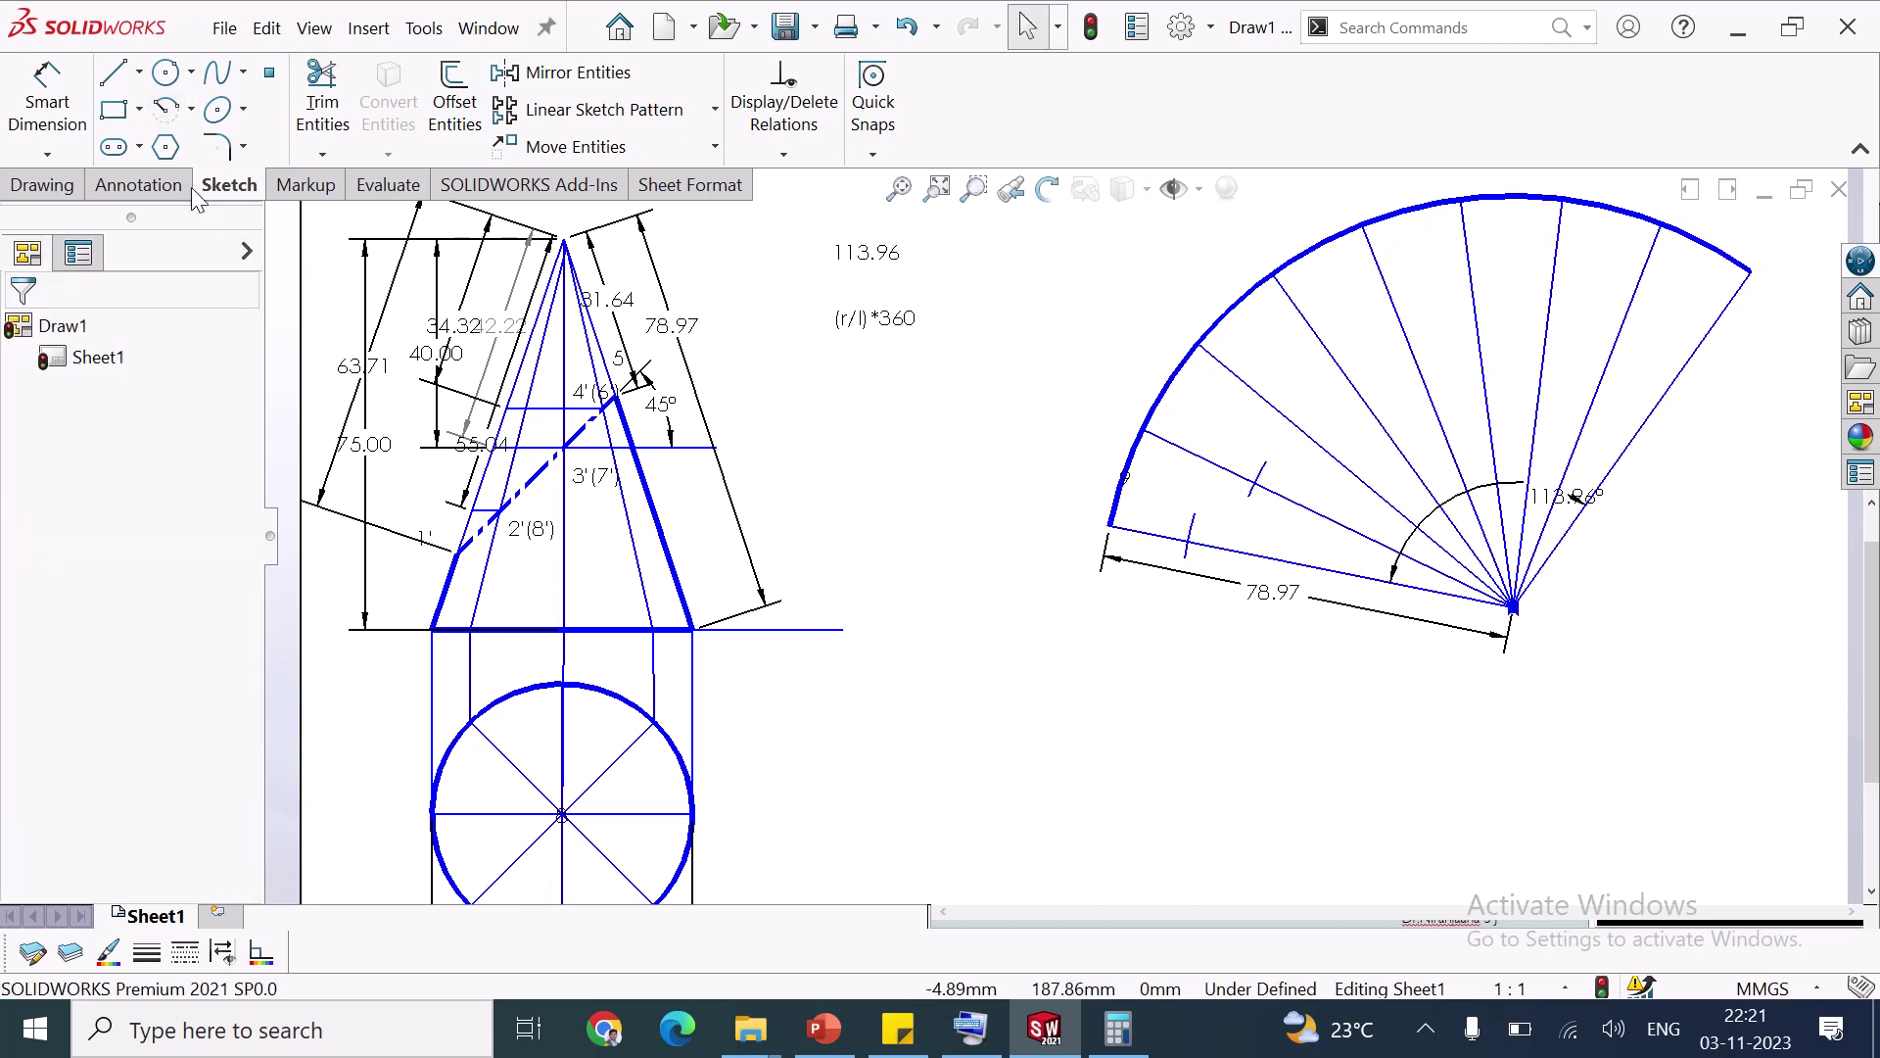
Draw a short apex-centred arc across the third generator line with radius 42.22
left_click(163, 110)
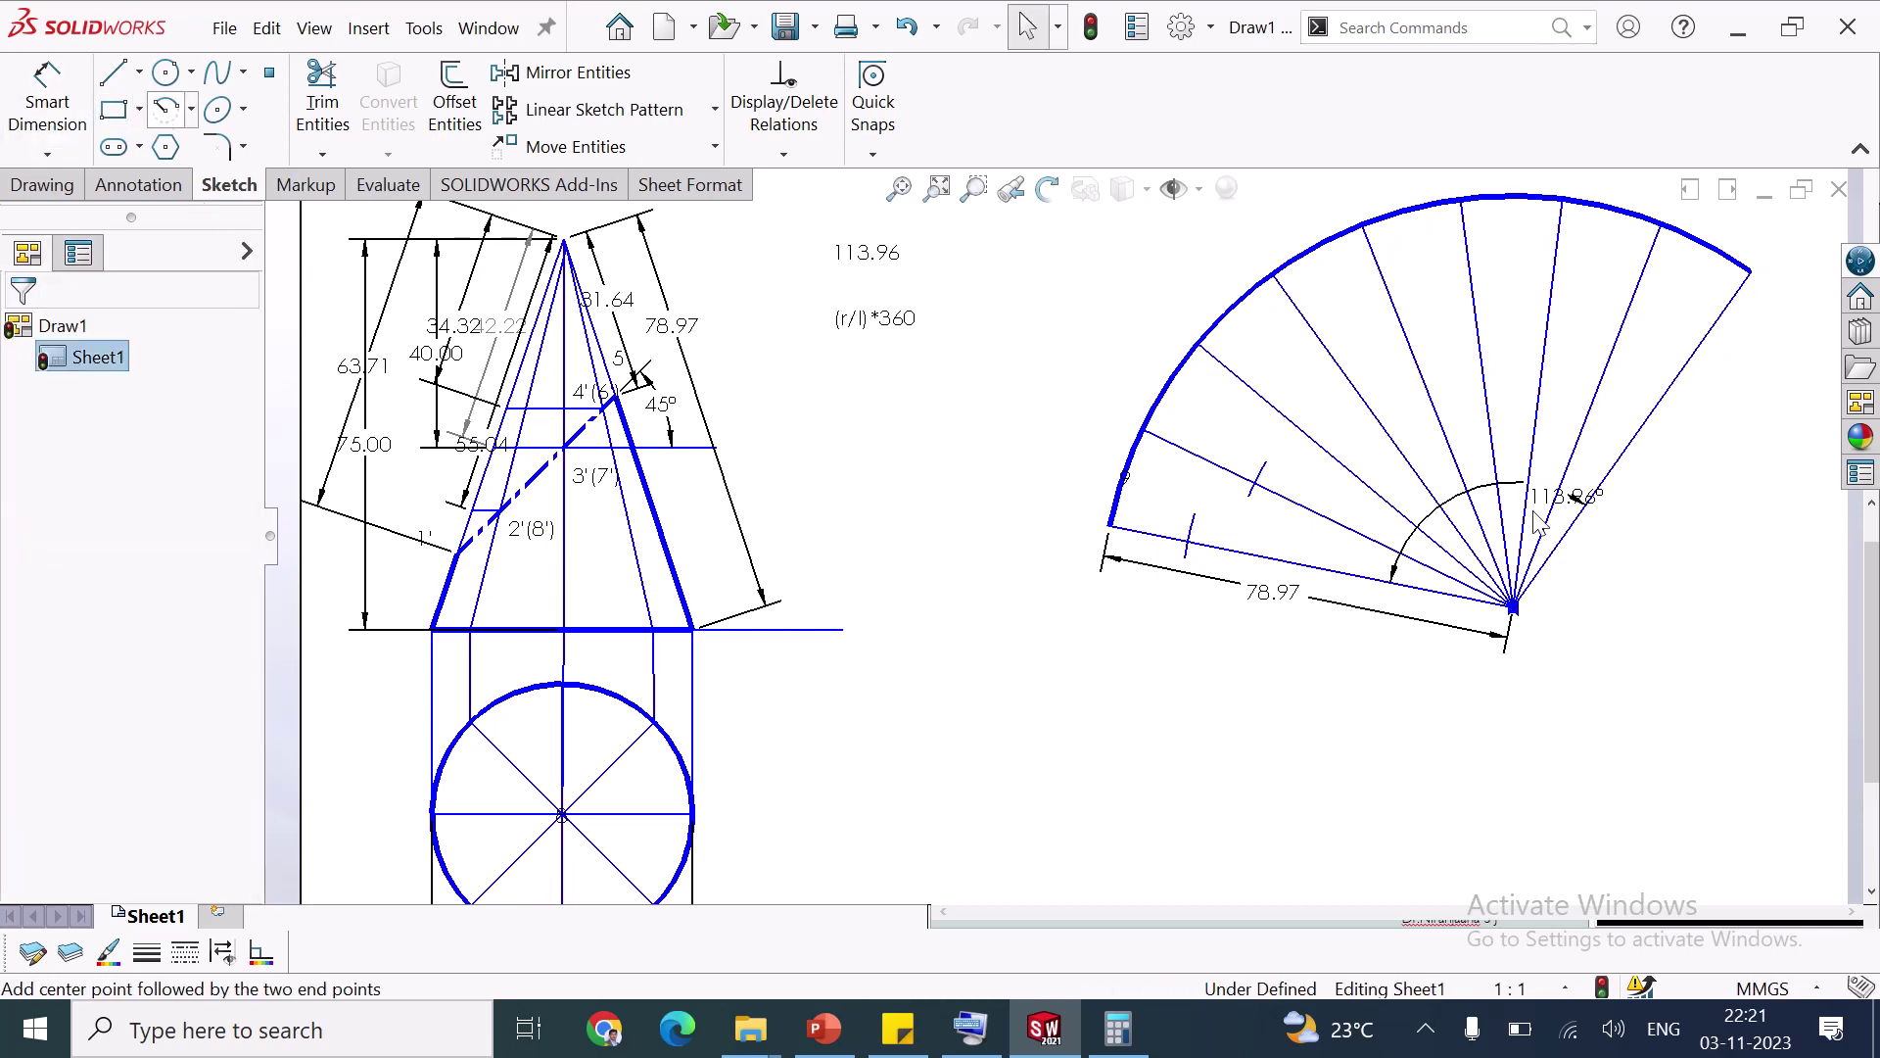
left_click(1513, 607)
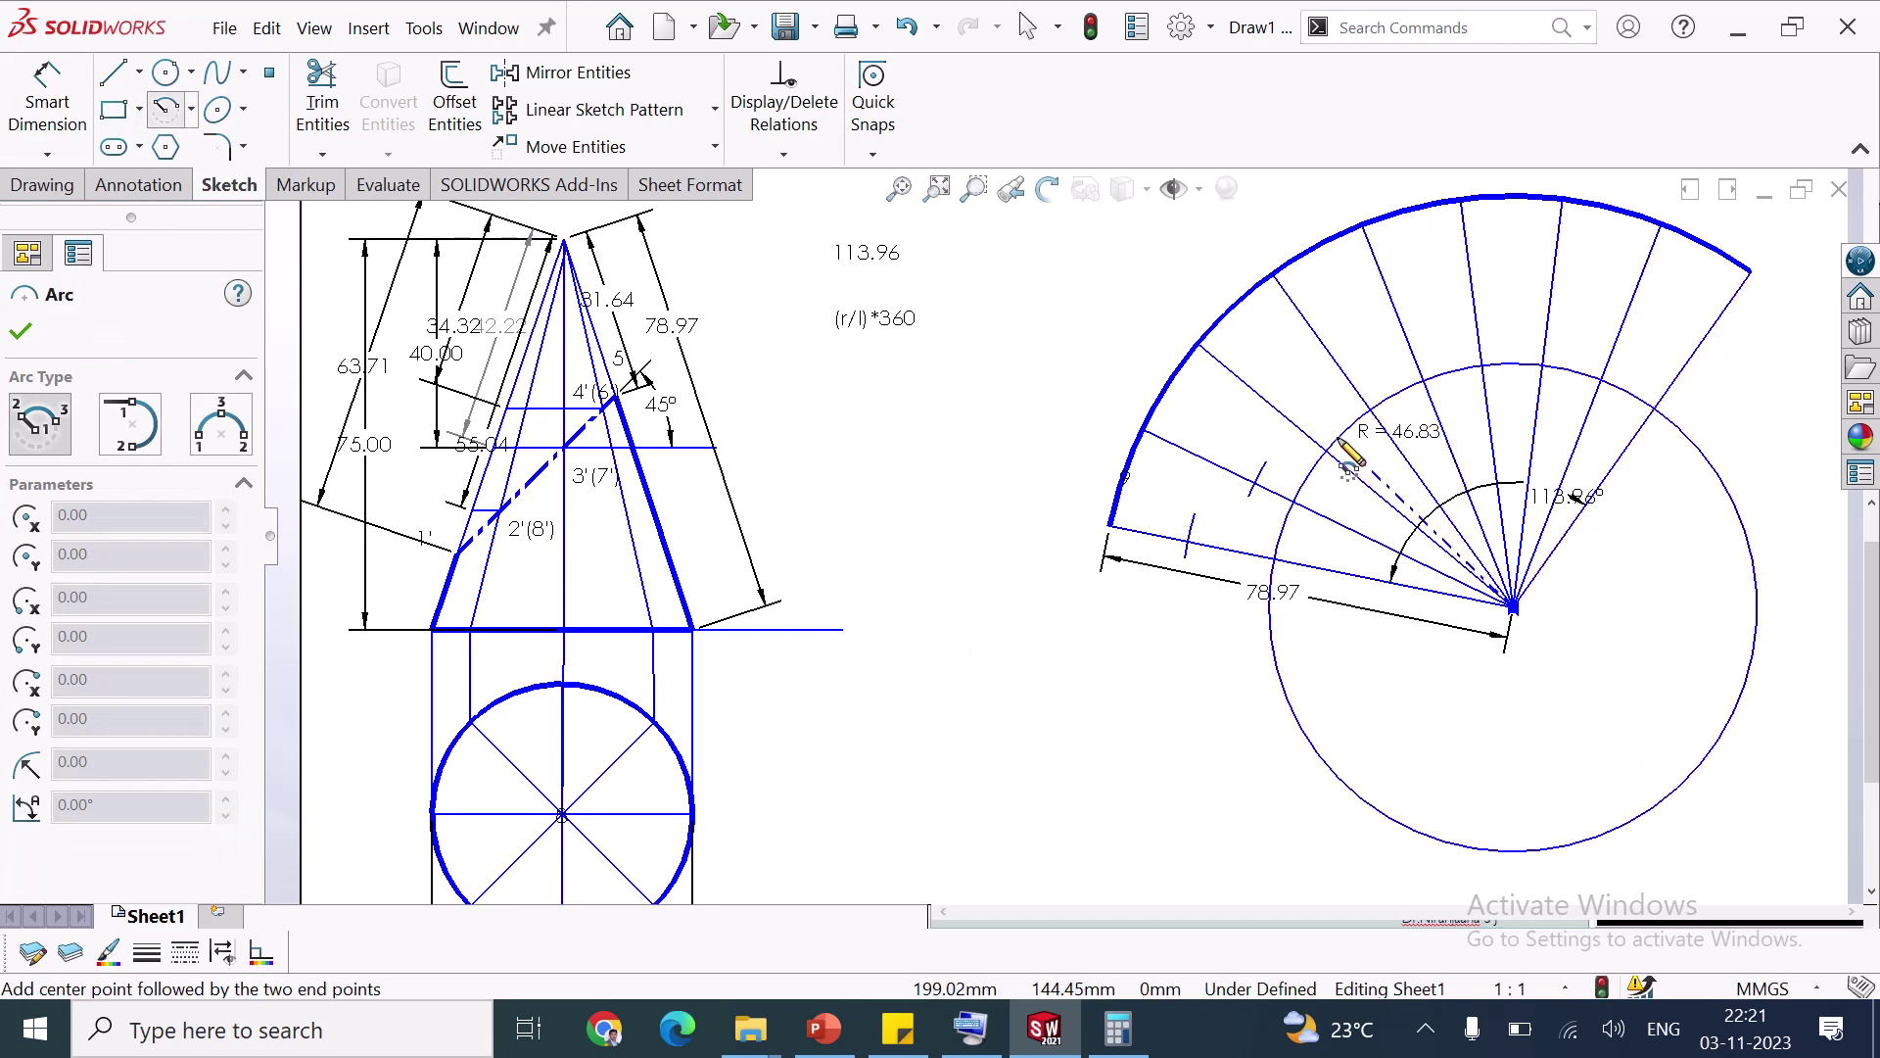
left_click(1330, 454)
left_click(1318, 466)
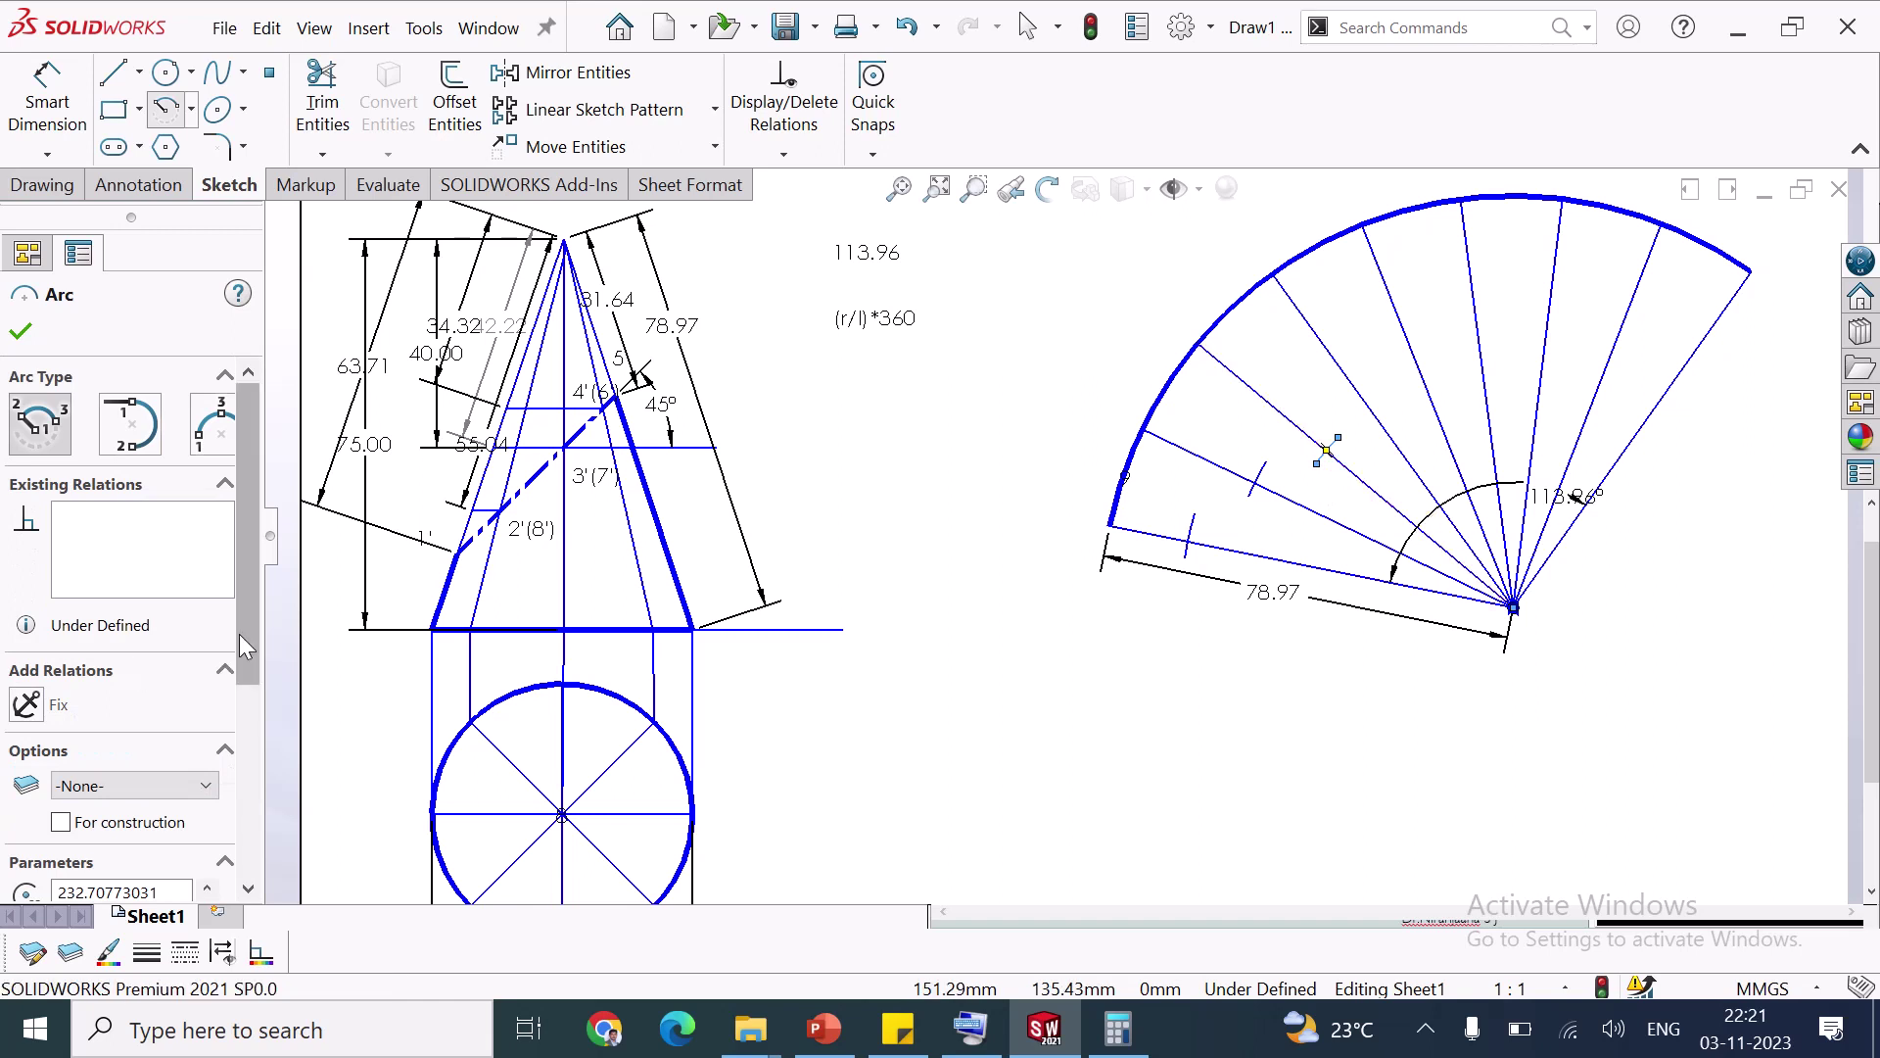
scroll(227, 838, "down", 3)
double_click(147, 795)
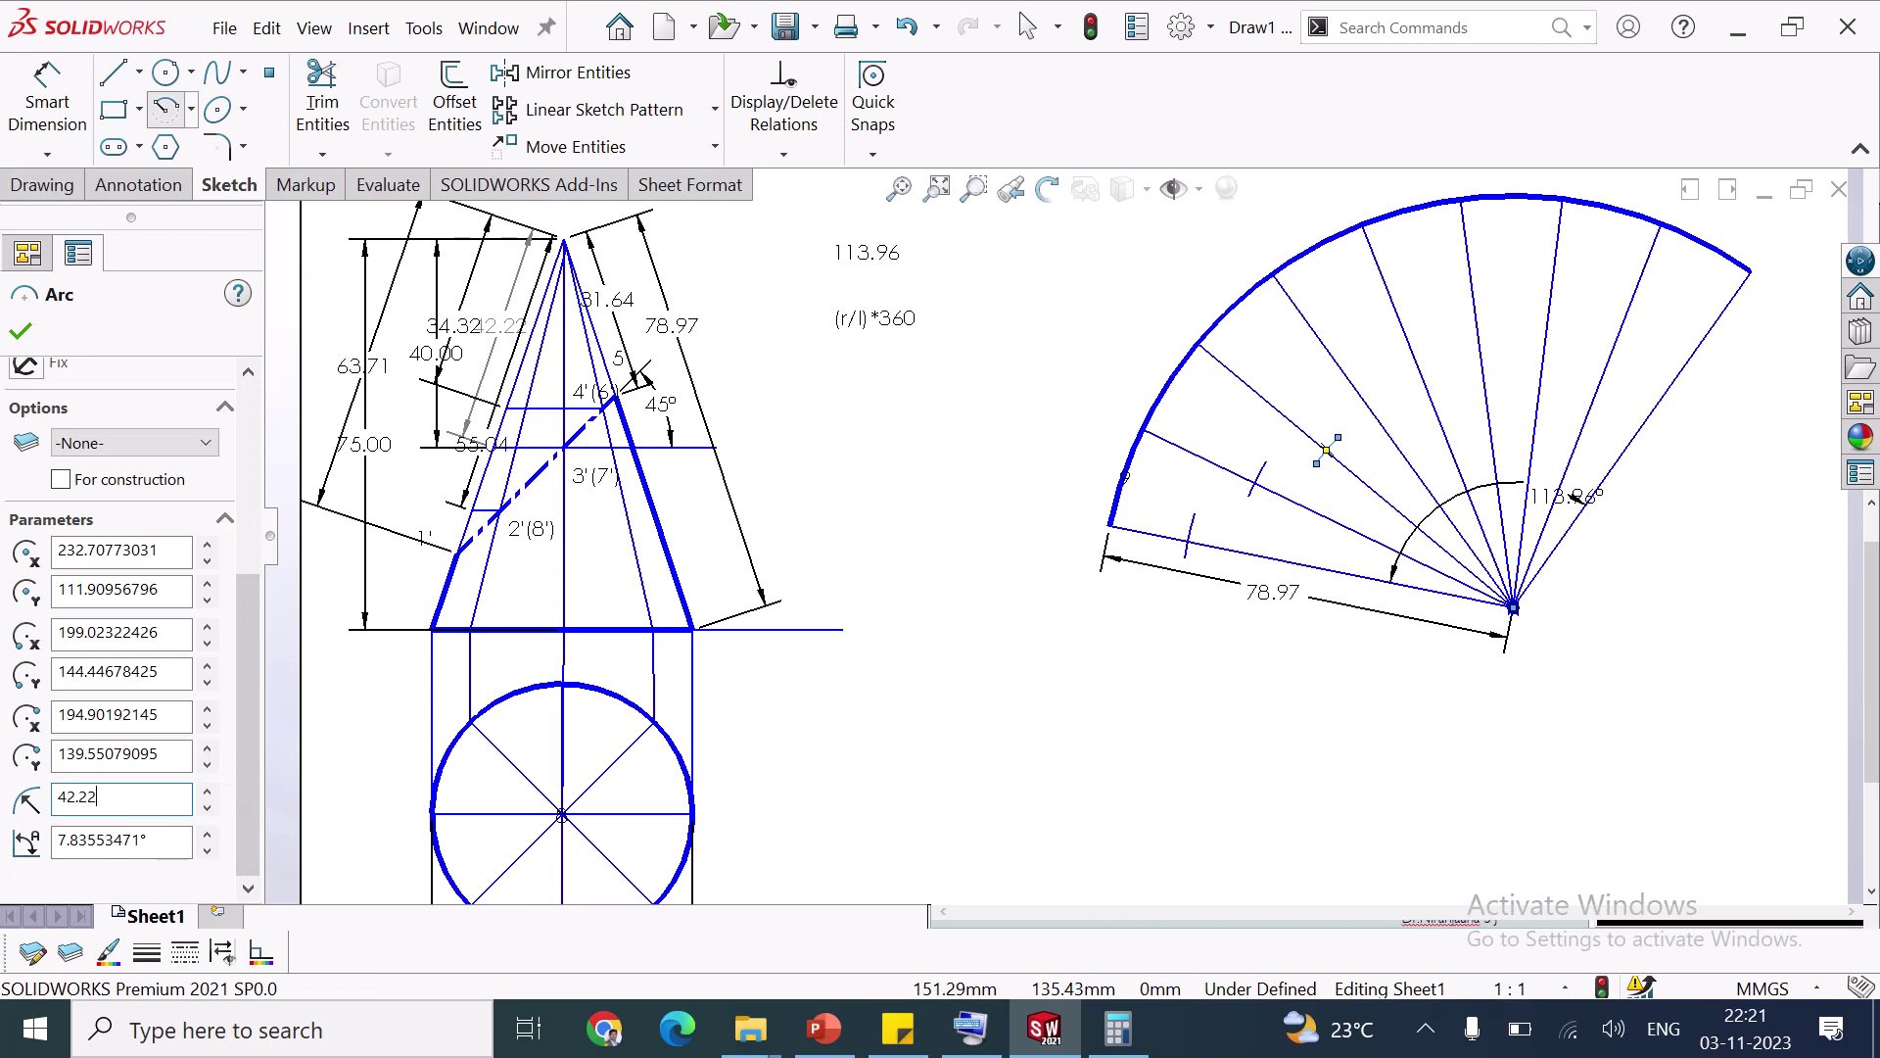
left_click(22, 333)
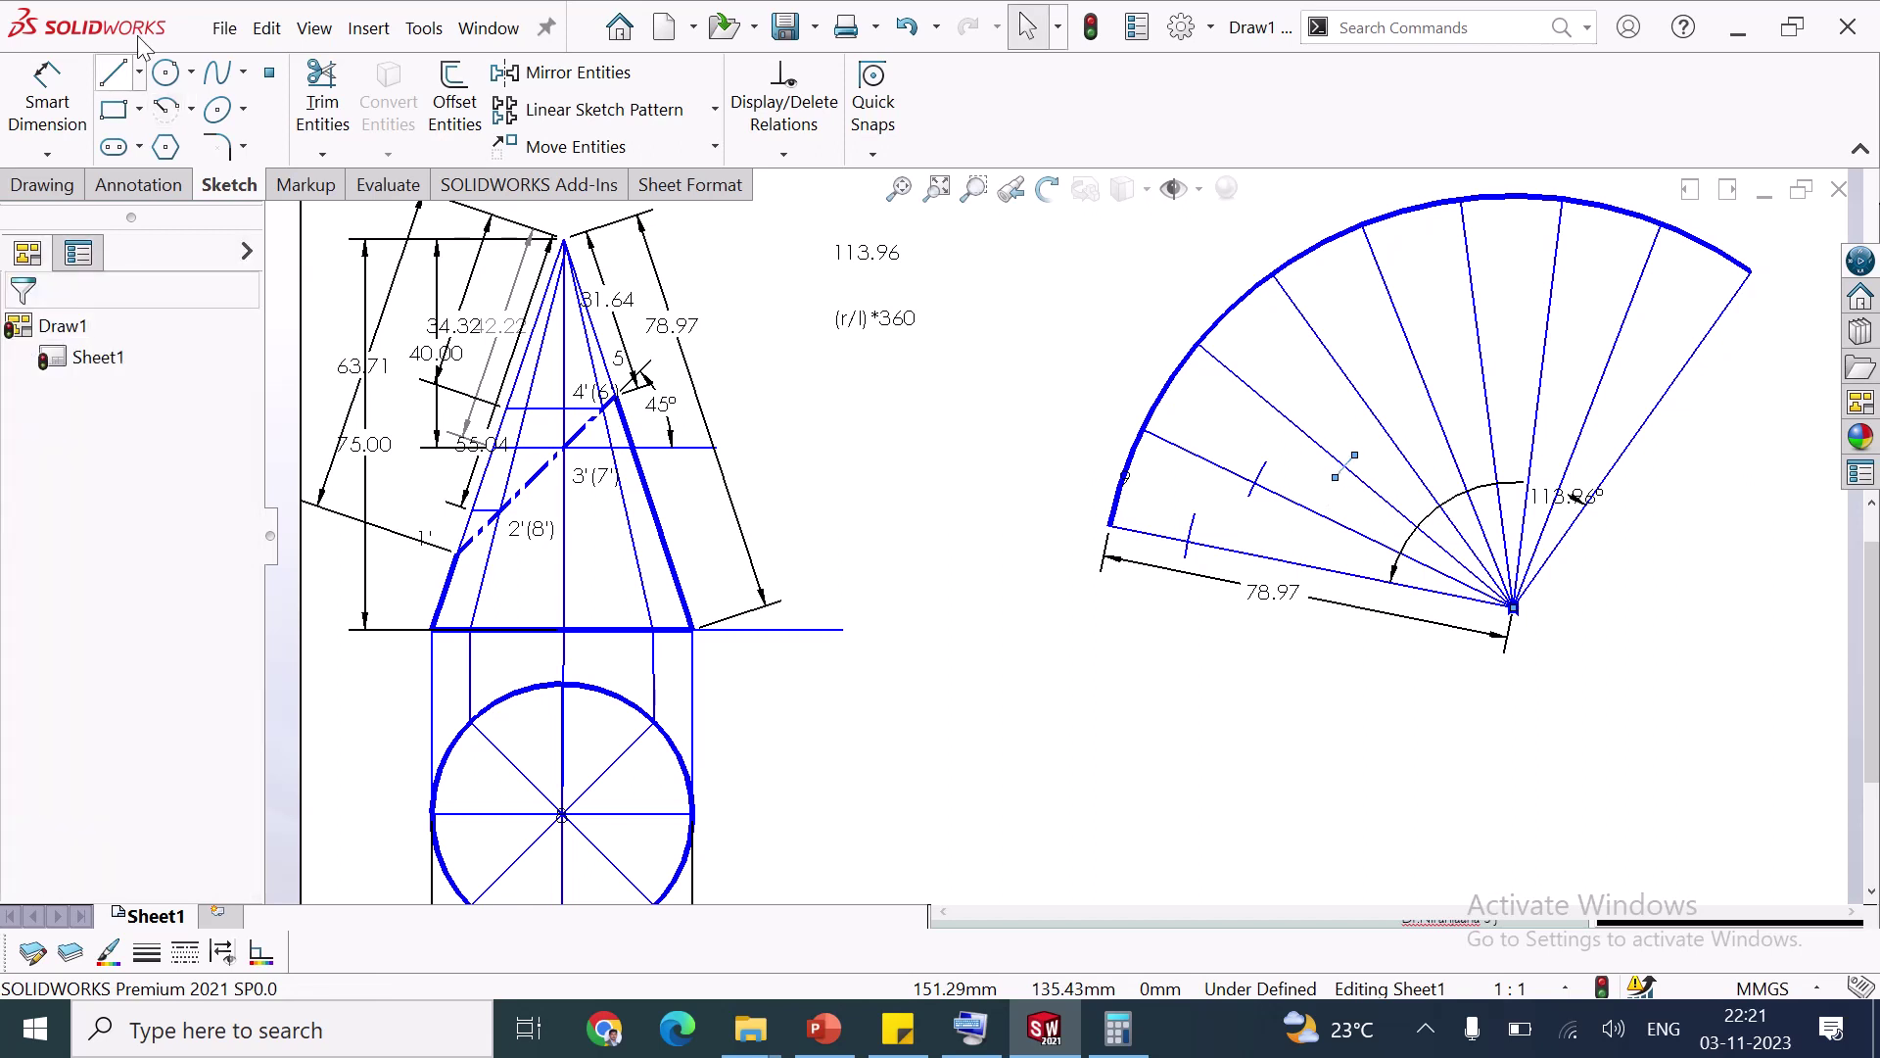
Add a fourth apex-centred short arc on the next generator line with radius 34.22
left_click(165, 106)
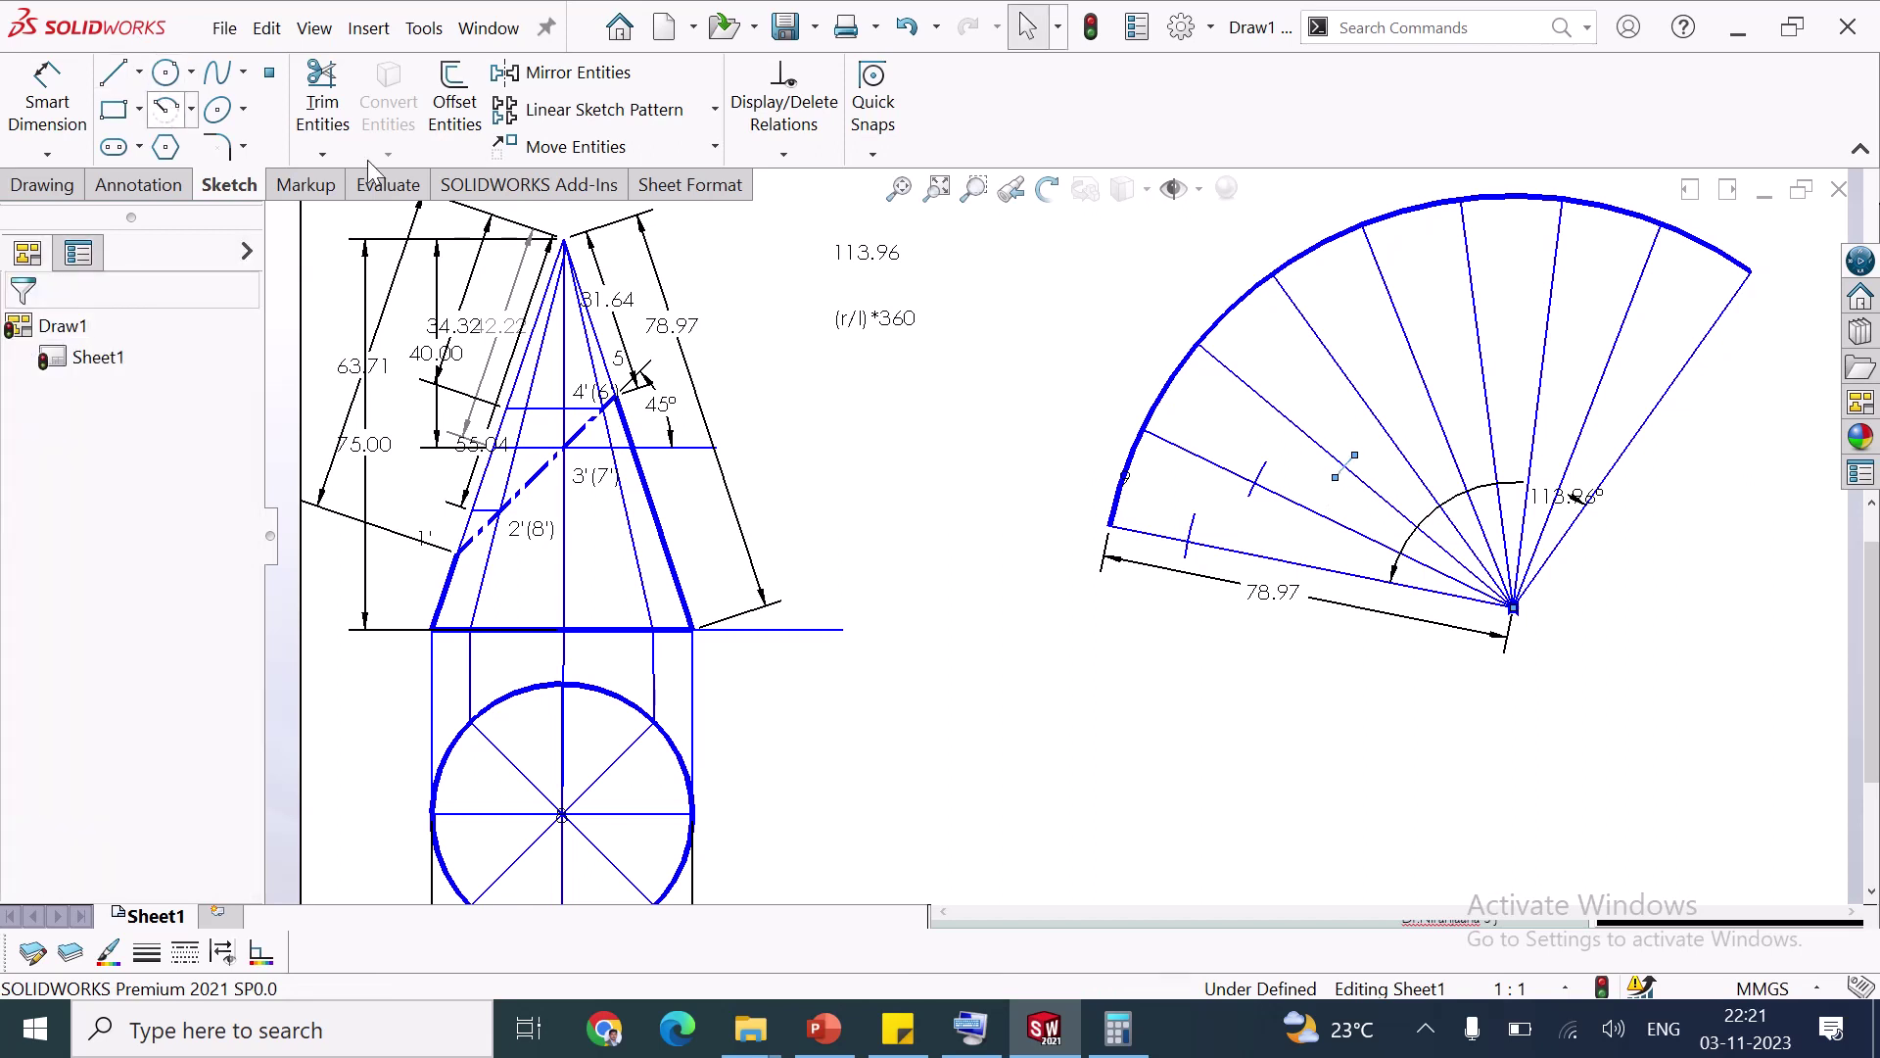
left_click(1513, 606)
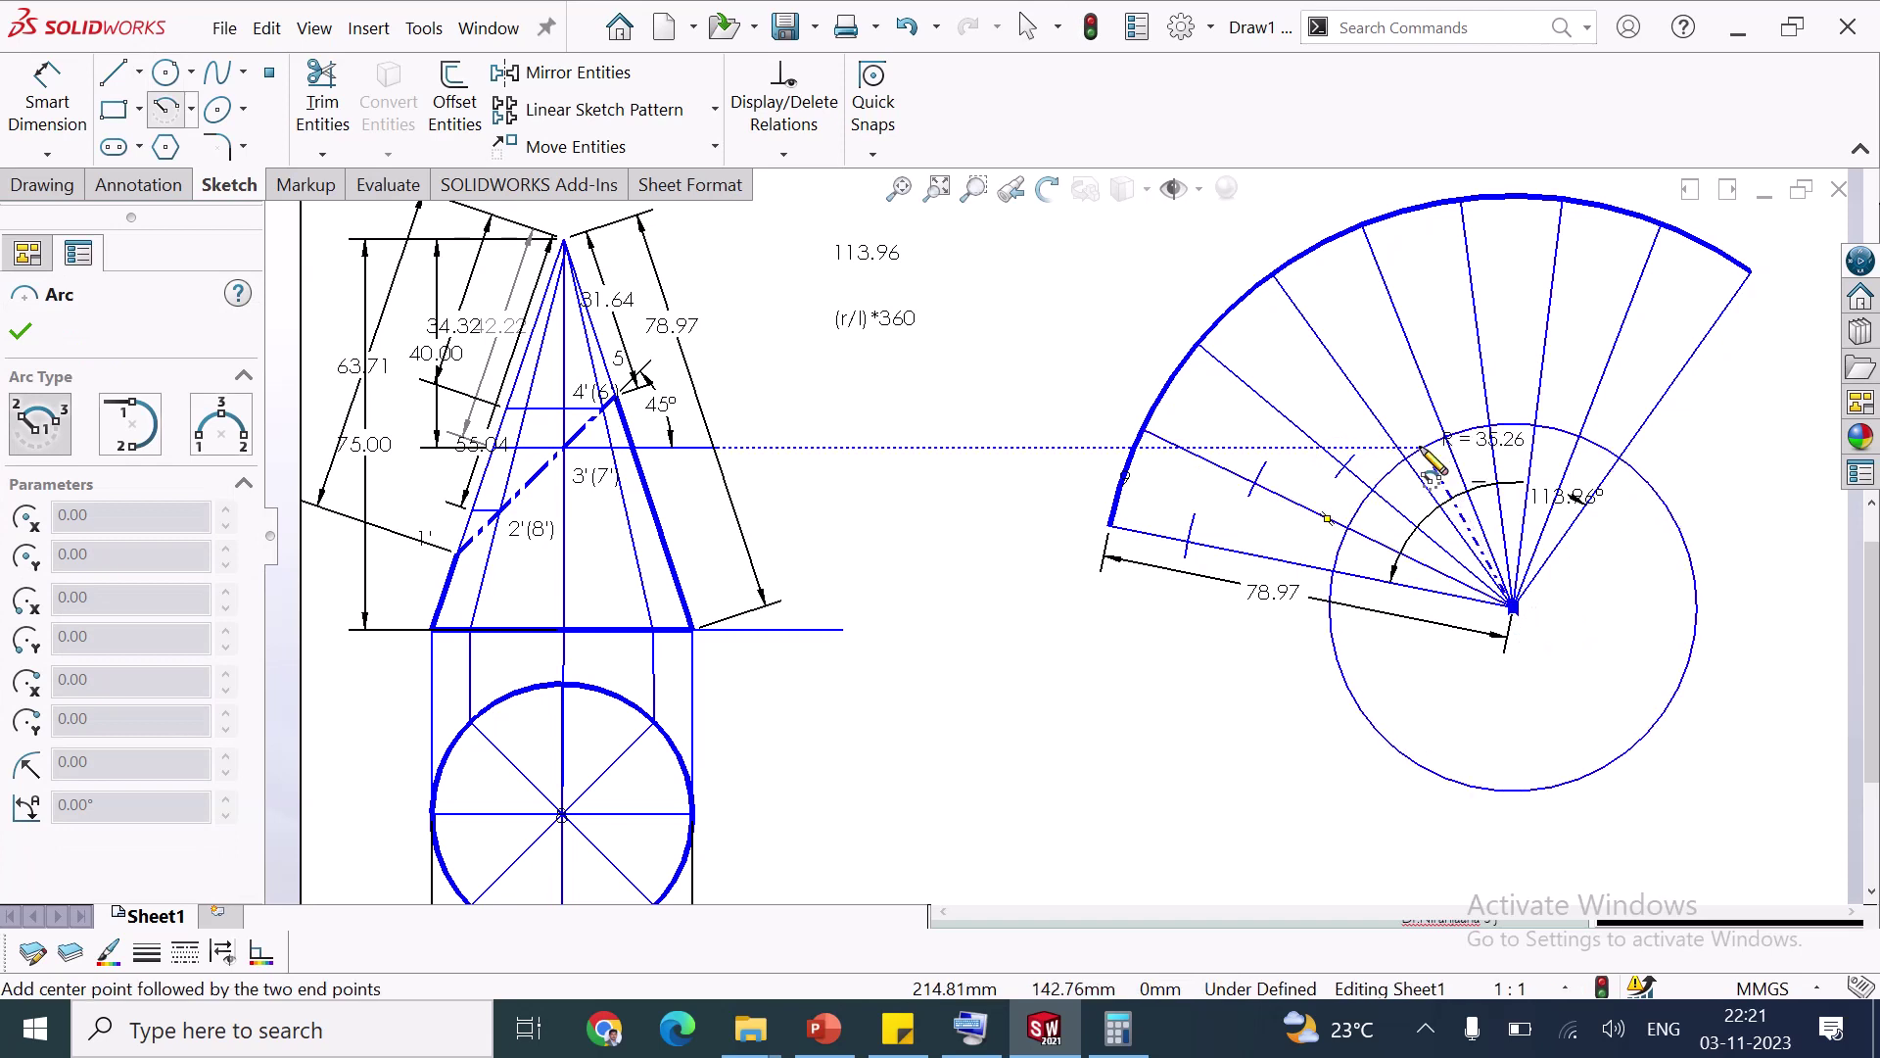
left_click(1425, 453)
left_click(1391, 469)
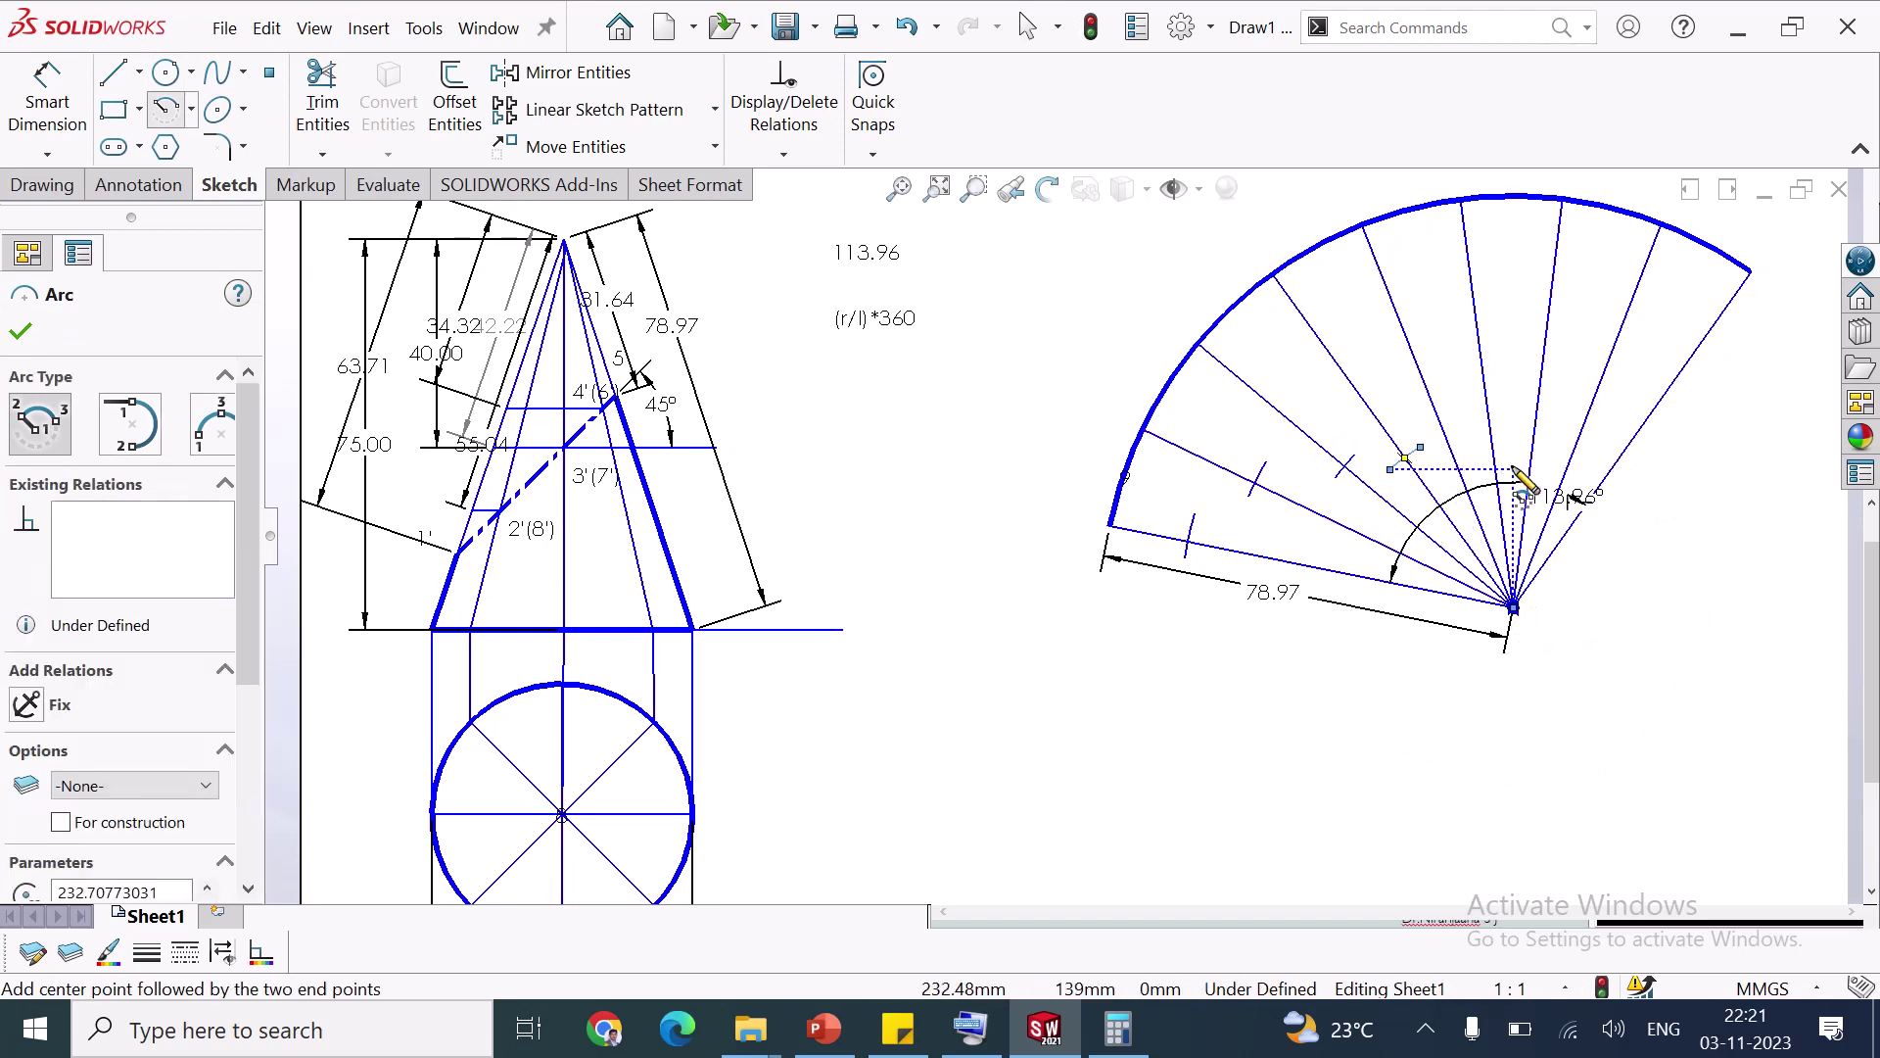
left_click_drag(249, 665, 256, 858)
double_click(61, 798)
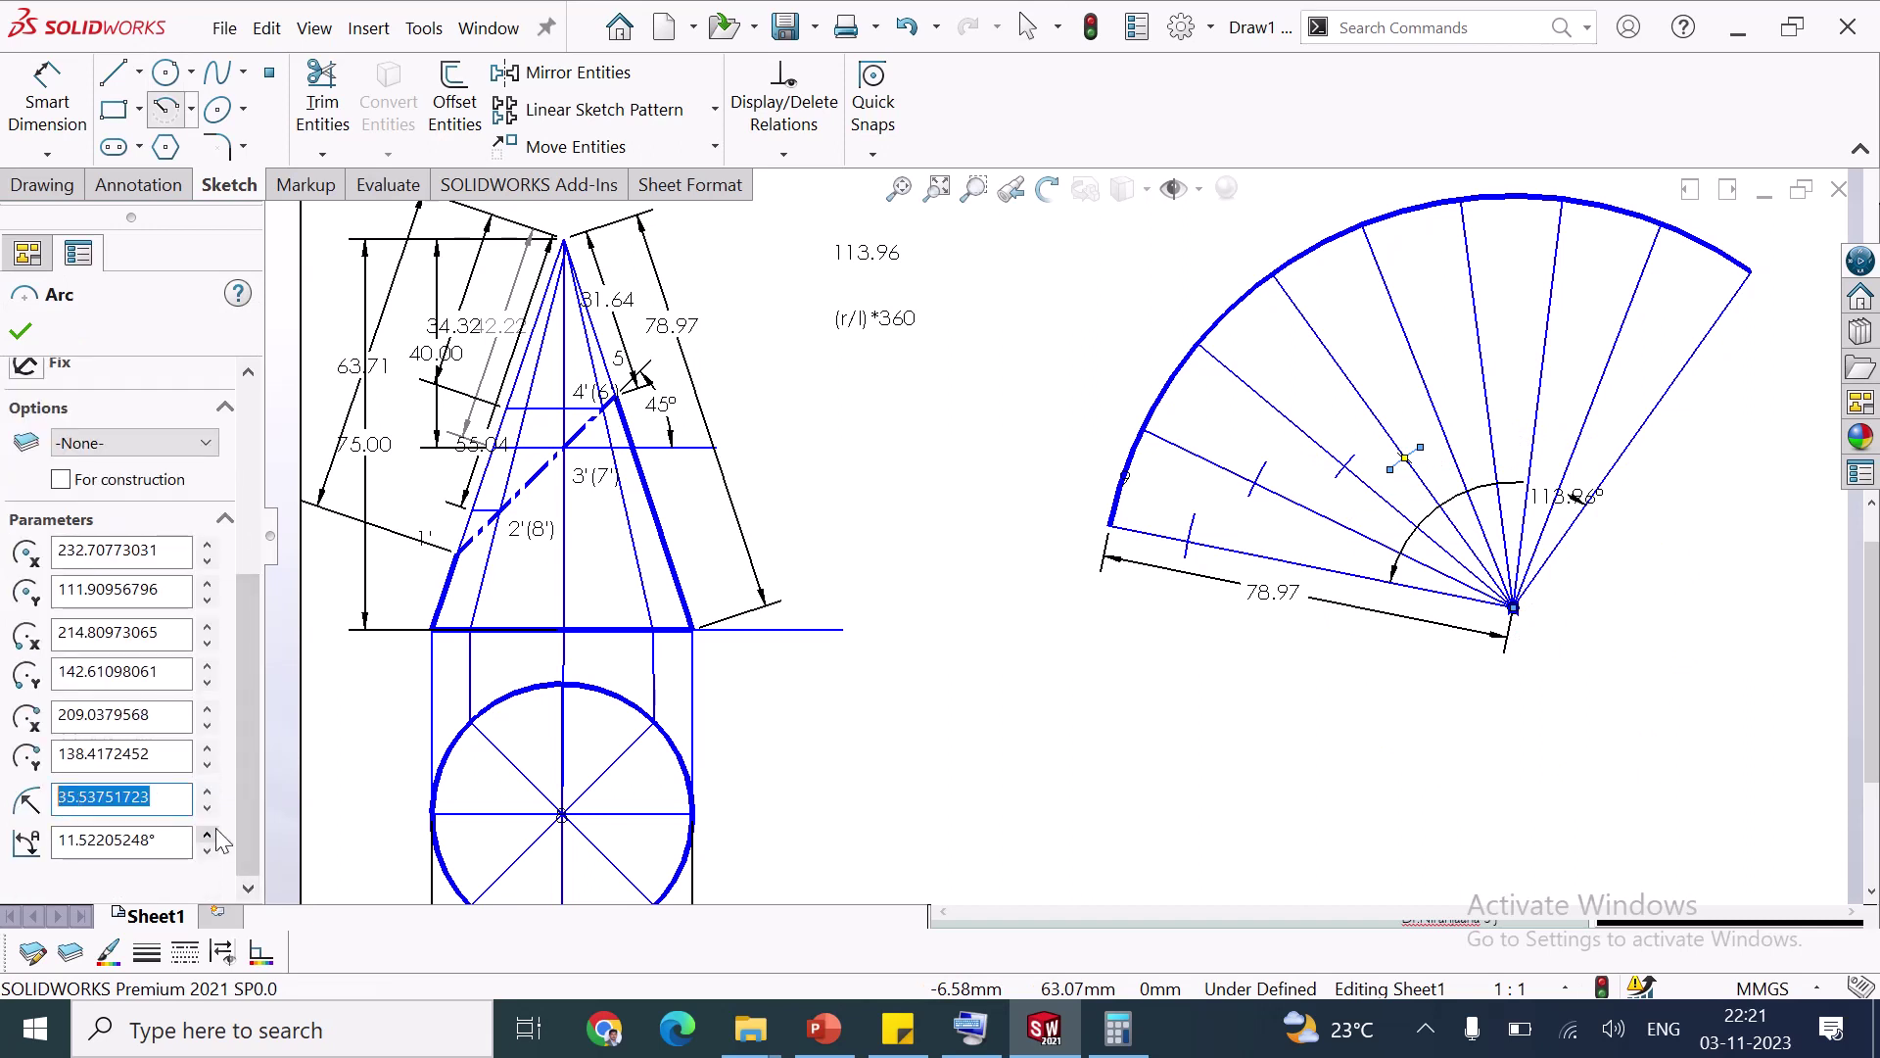
type("34.22")
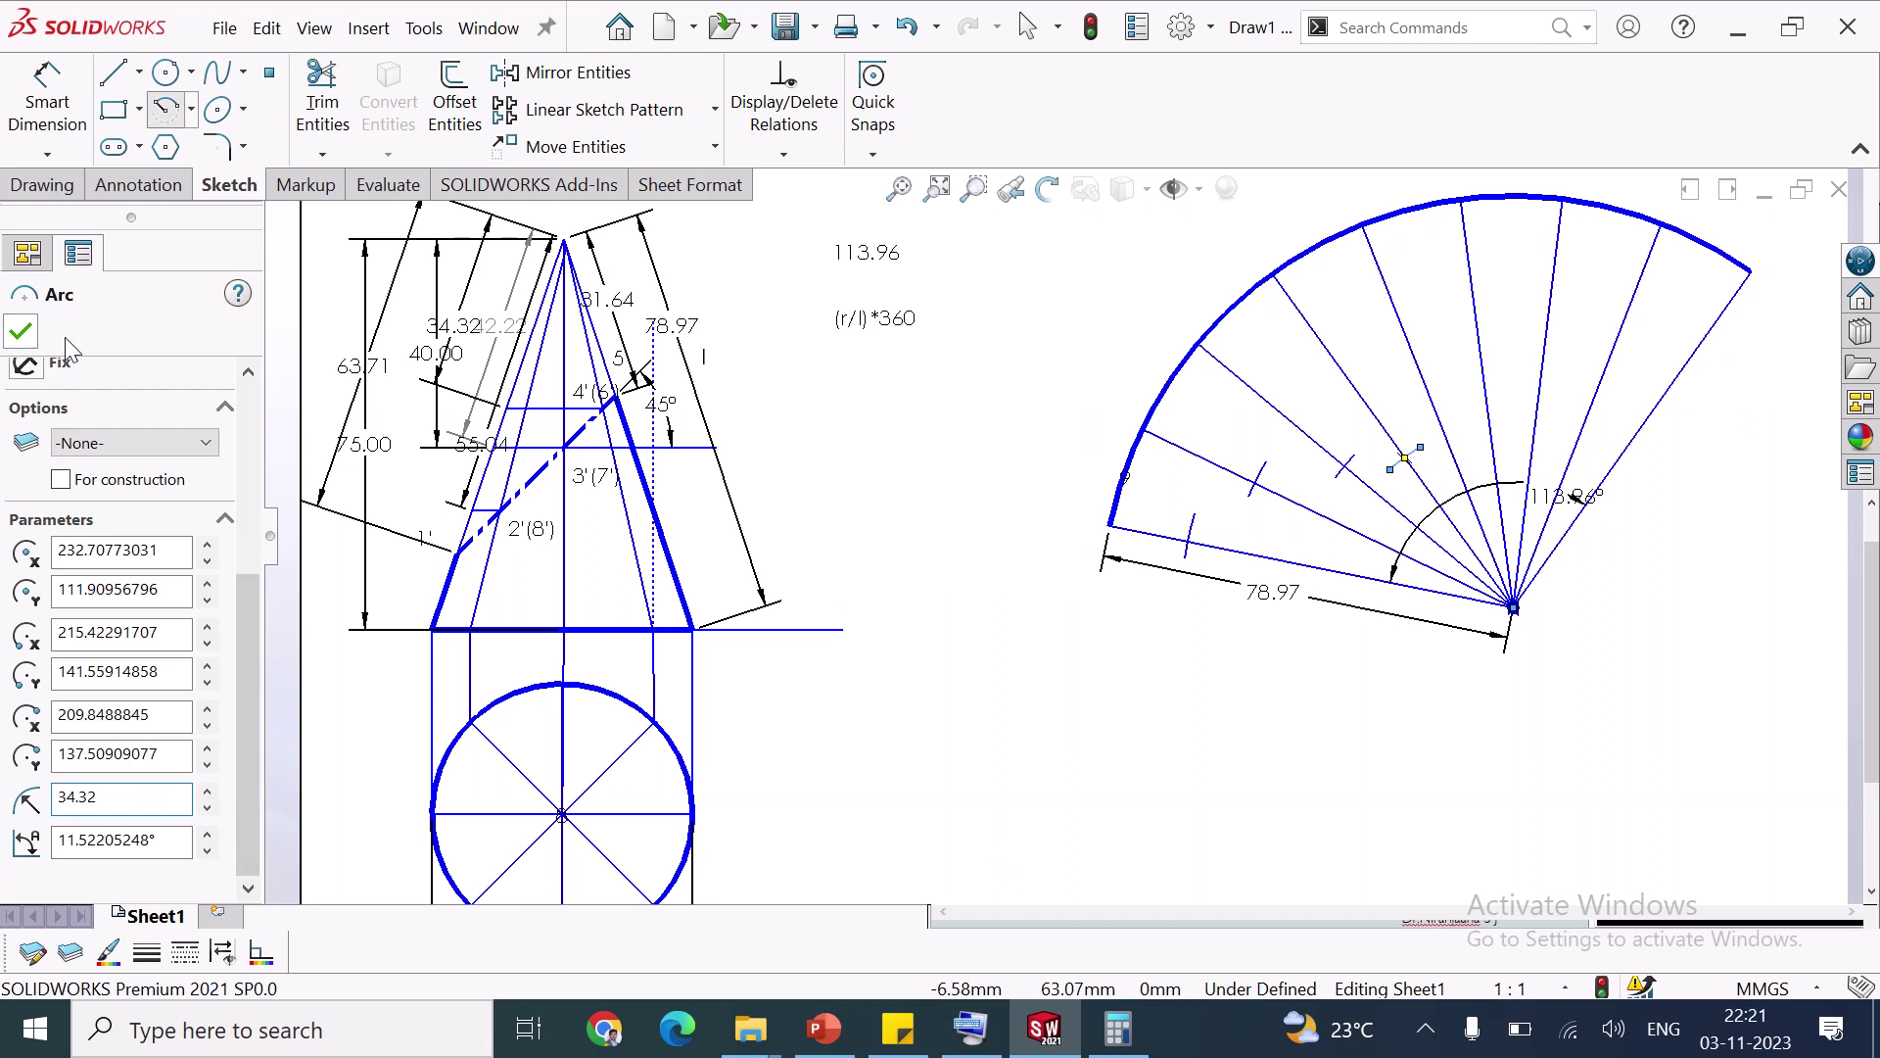
left_click(21, 331)
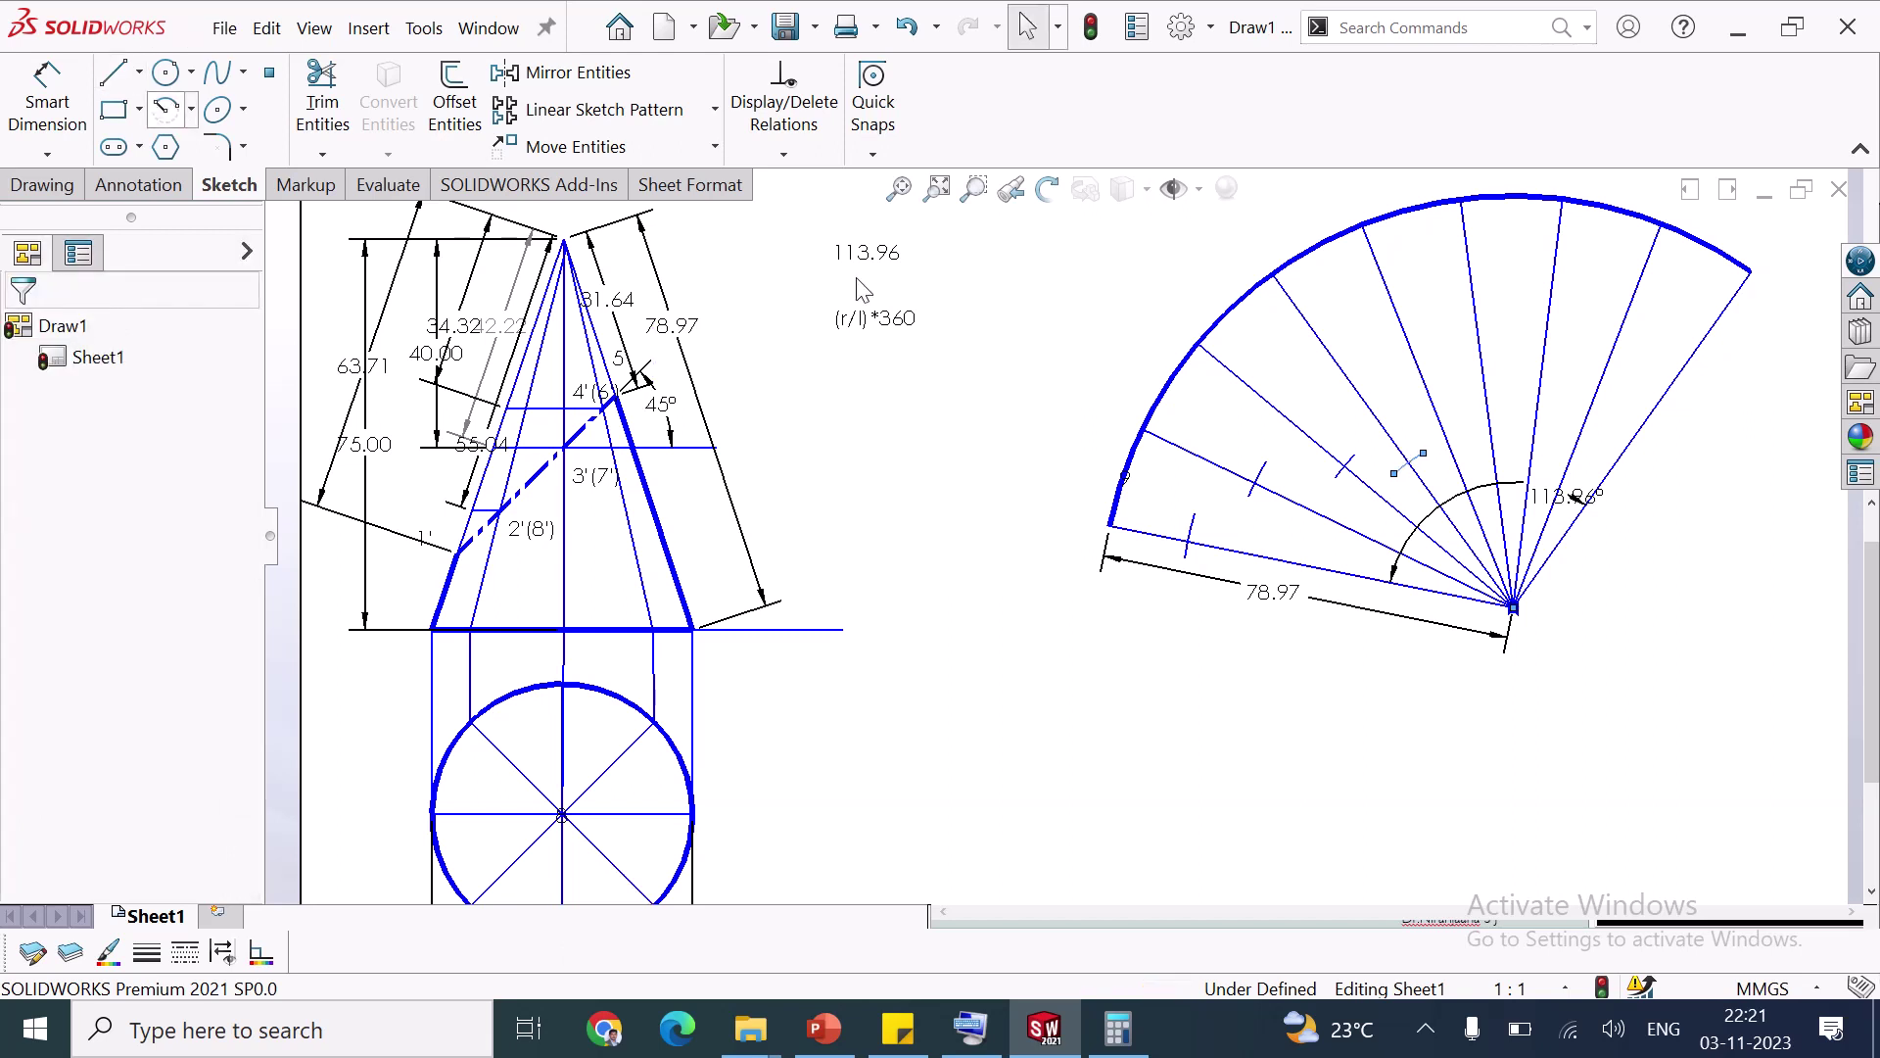
Draw a short apex-centred arc across a radial line with radius 31.64
left_click(168, 110)
left_click(1513, 607)
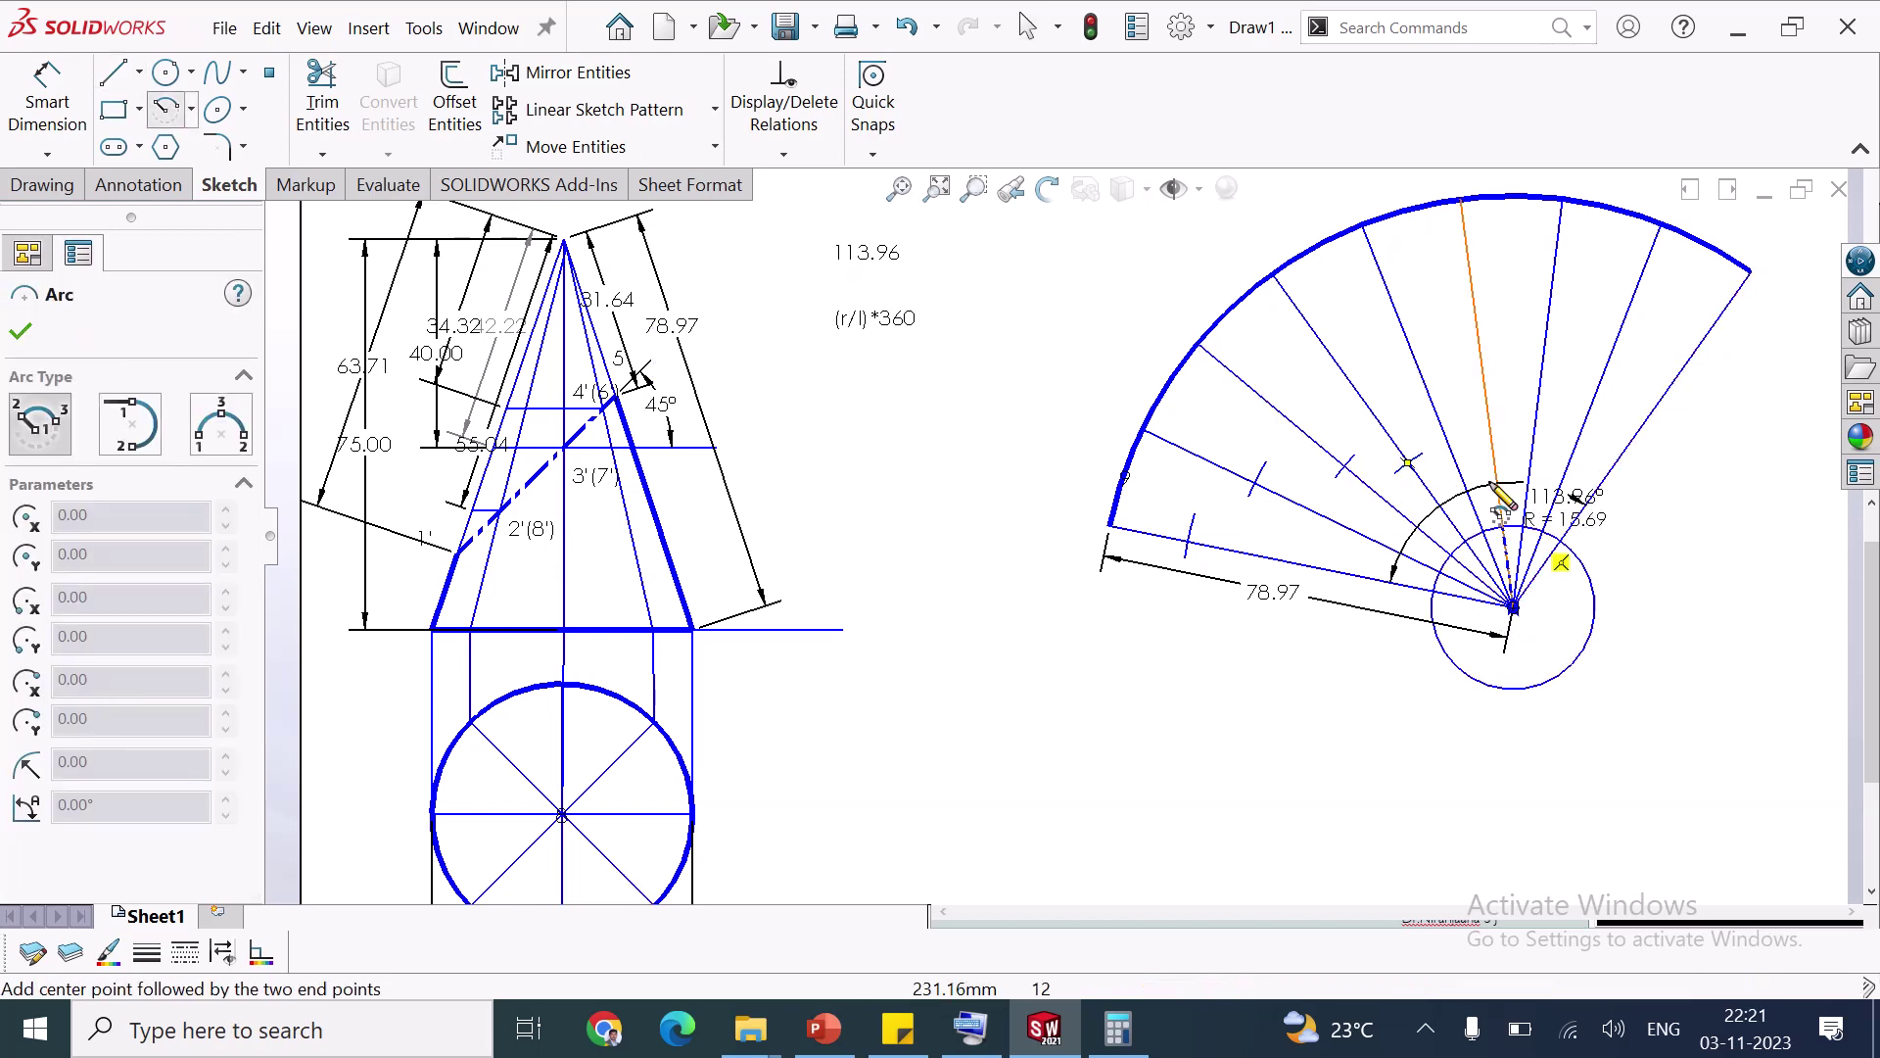
left_click(1407, 462)
left_click(1428, 427)
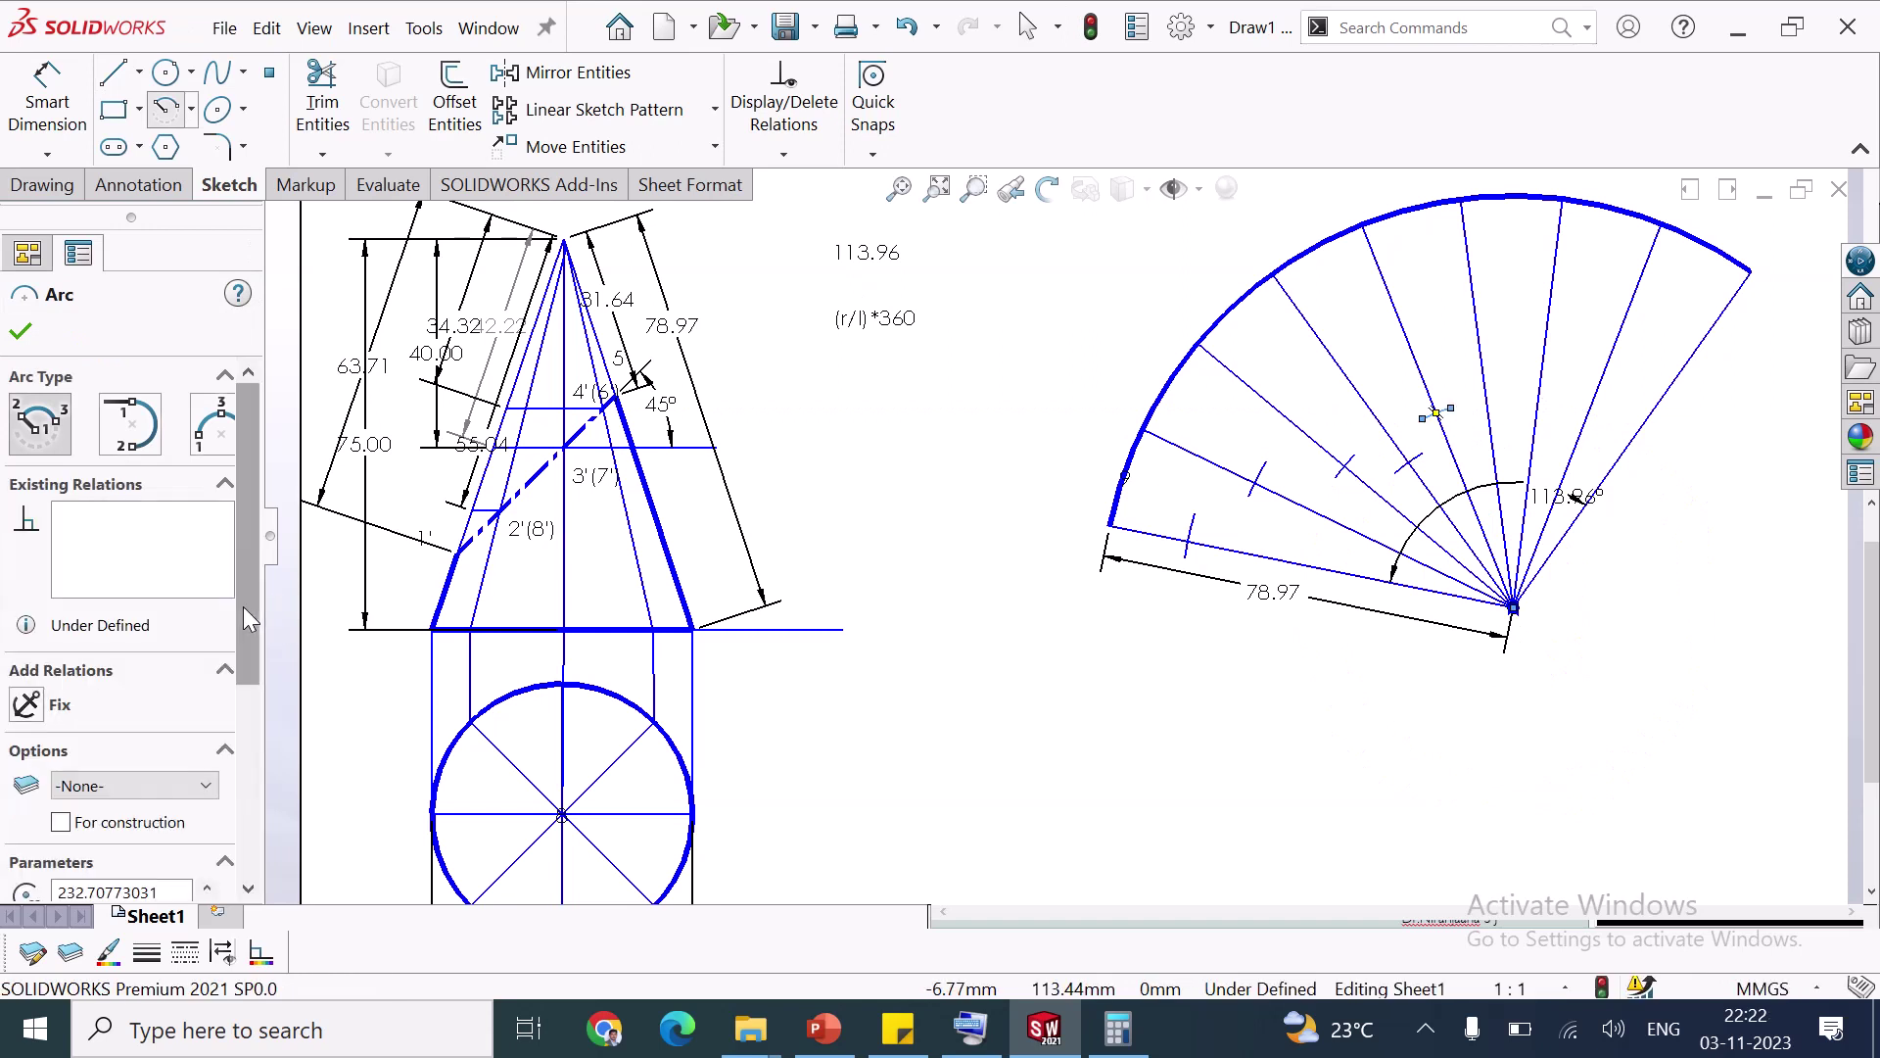
left_click_drag(243, 607, 61, 803)
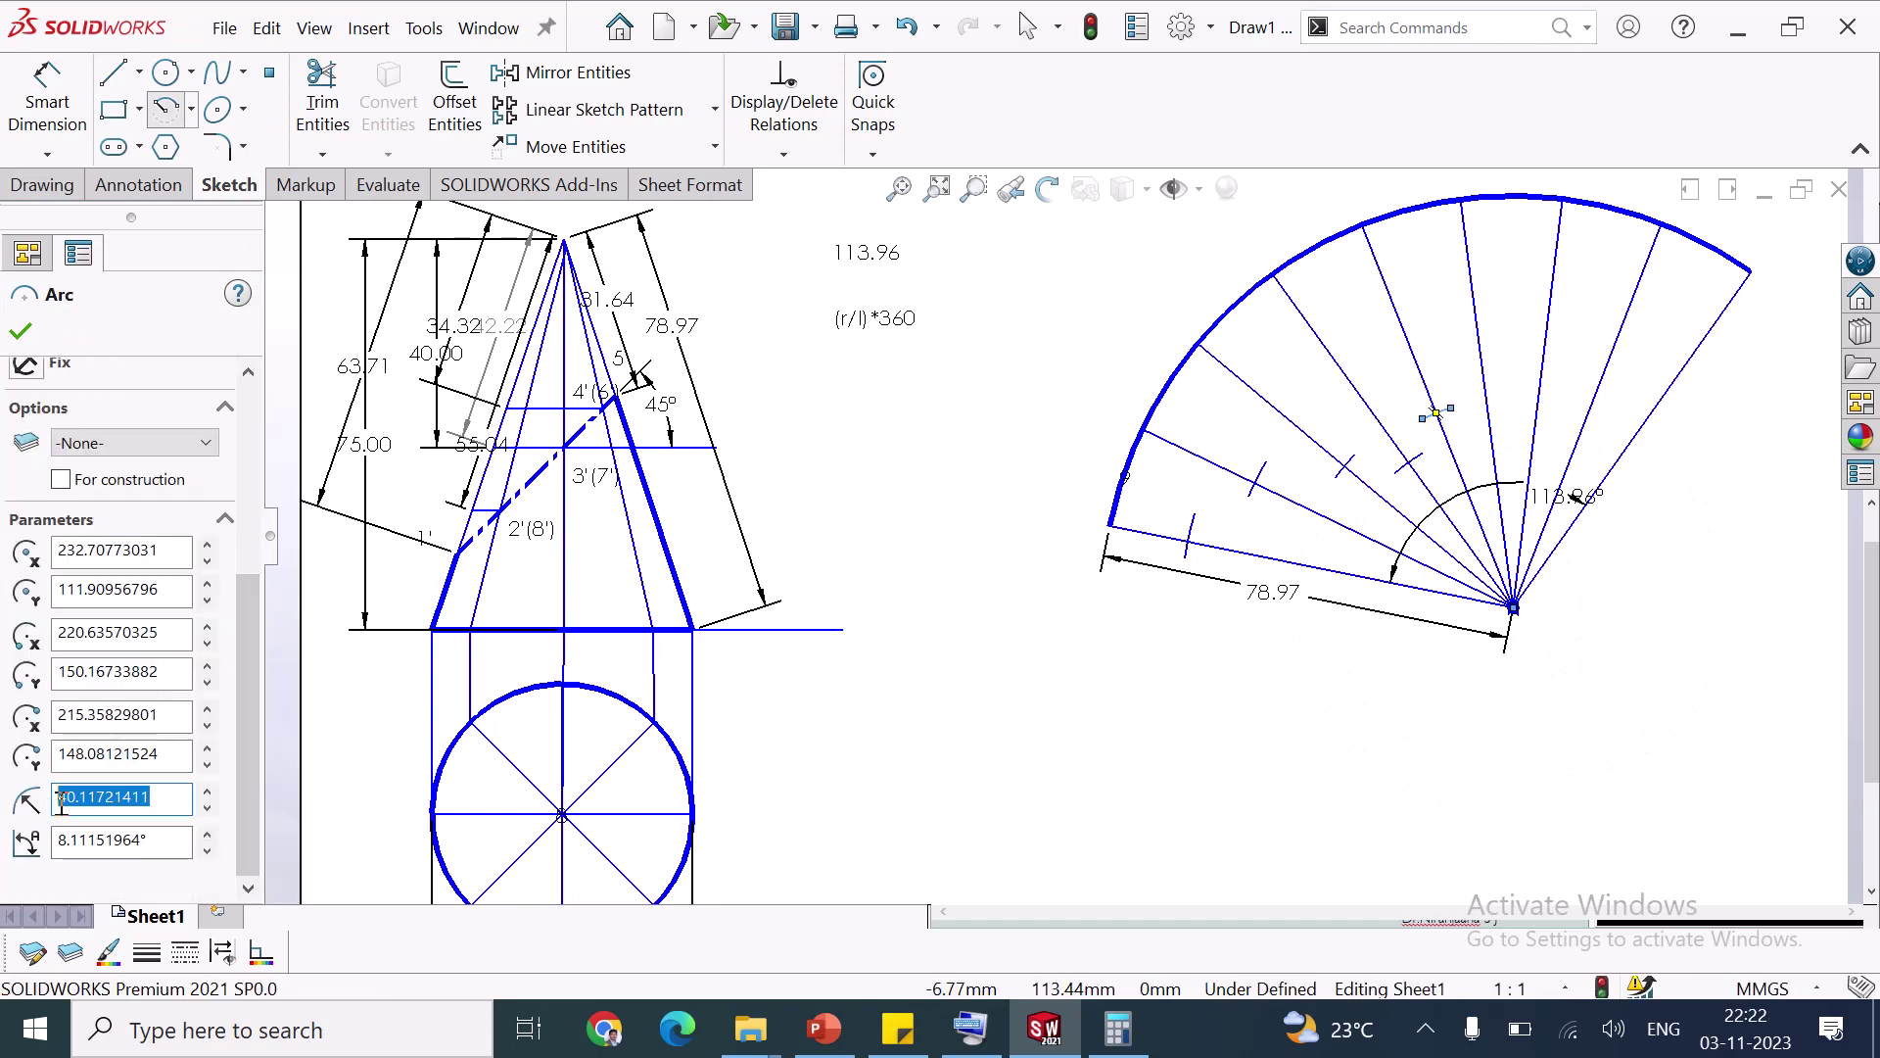
type("31.64")
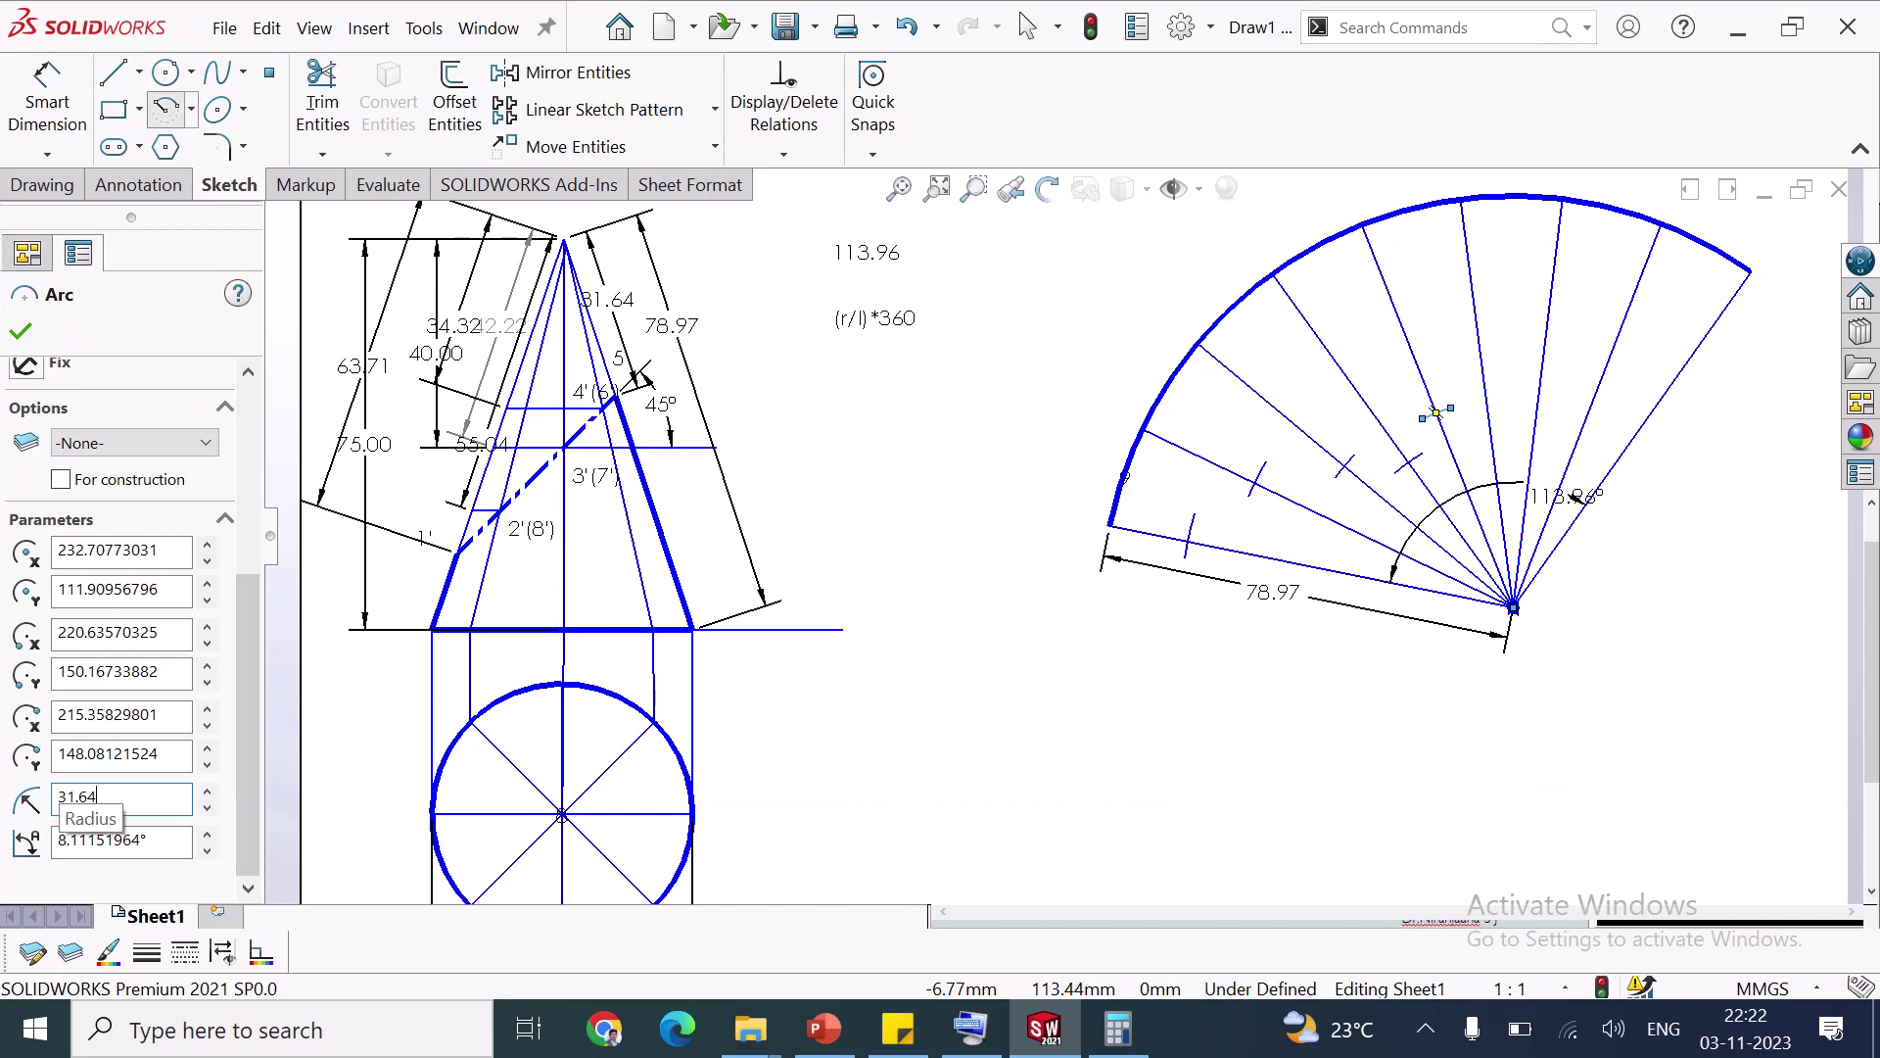
left_click(19, 333)
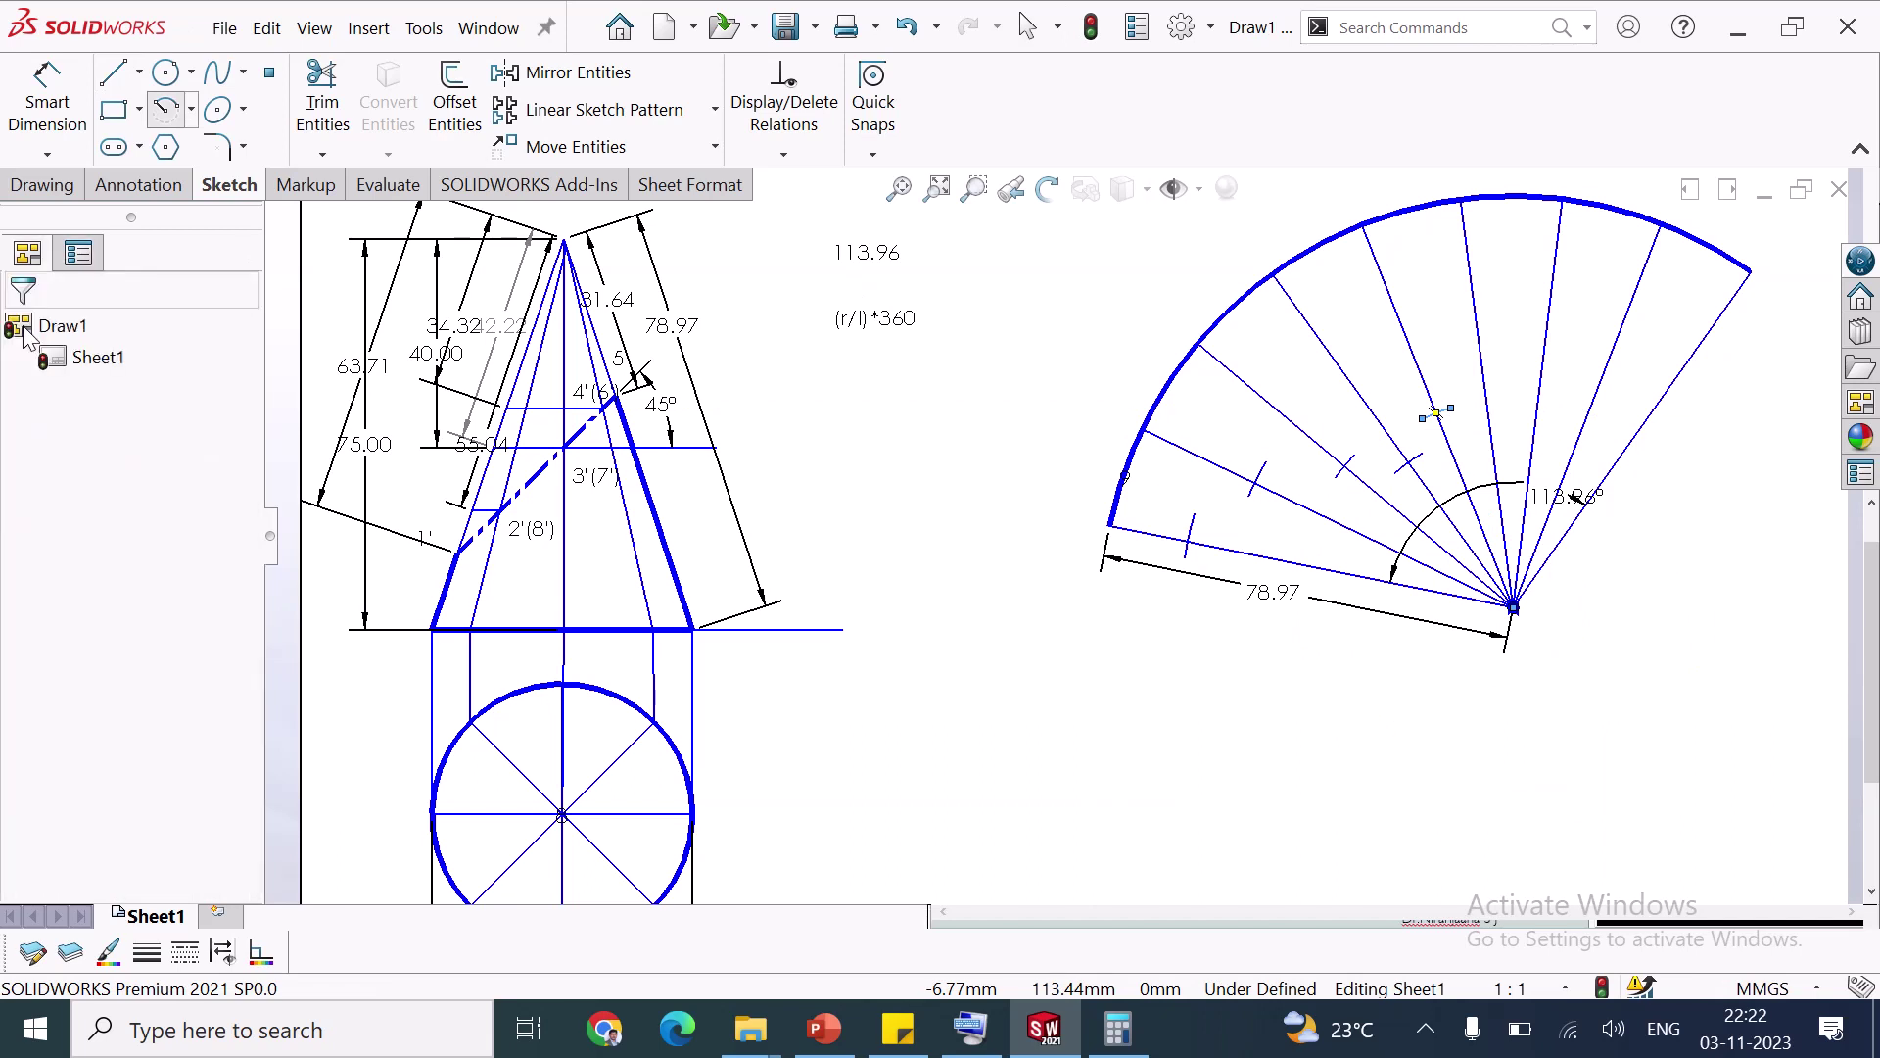
Cancel an unfinished arc, then add another apex-centred short arc at radius 34.32
left_click(167, 109)
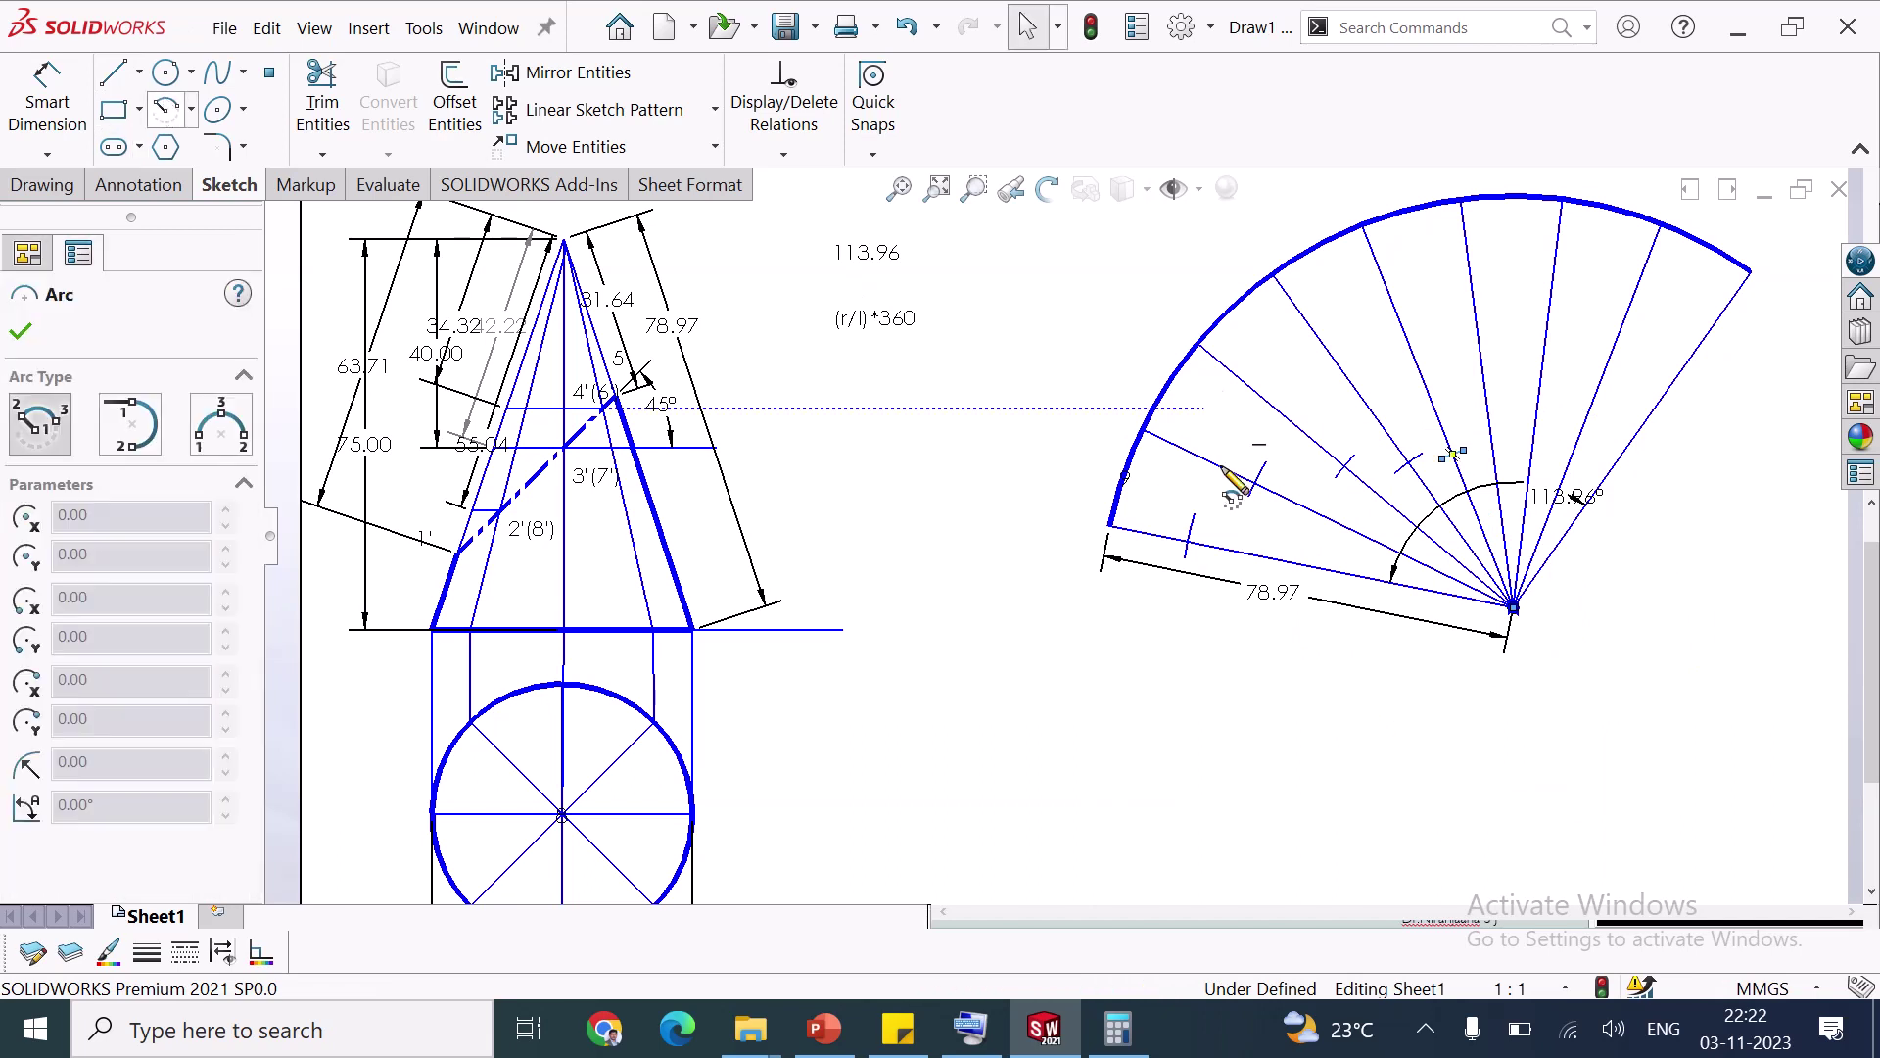
left_click(1513, 608)
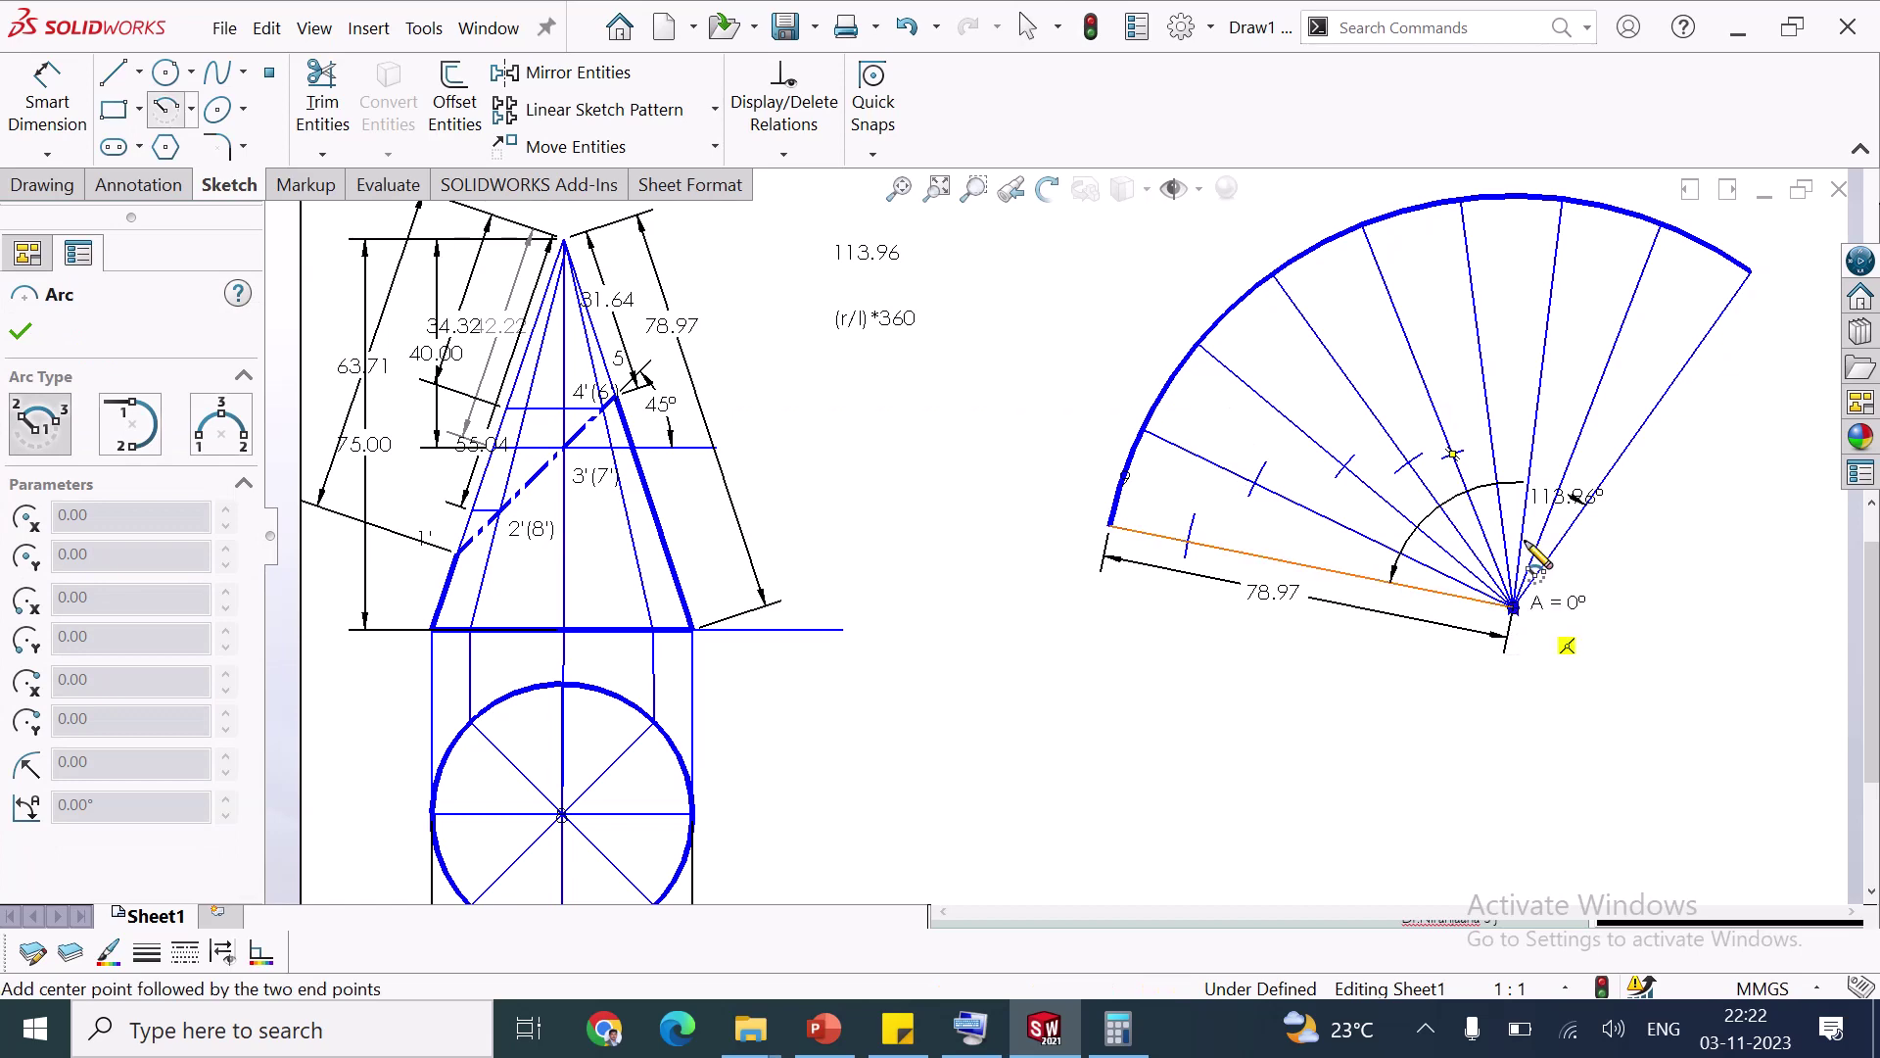
scroll(1567, 431, "down", 2)
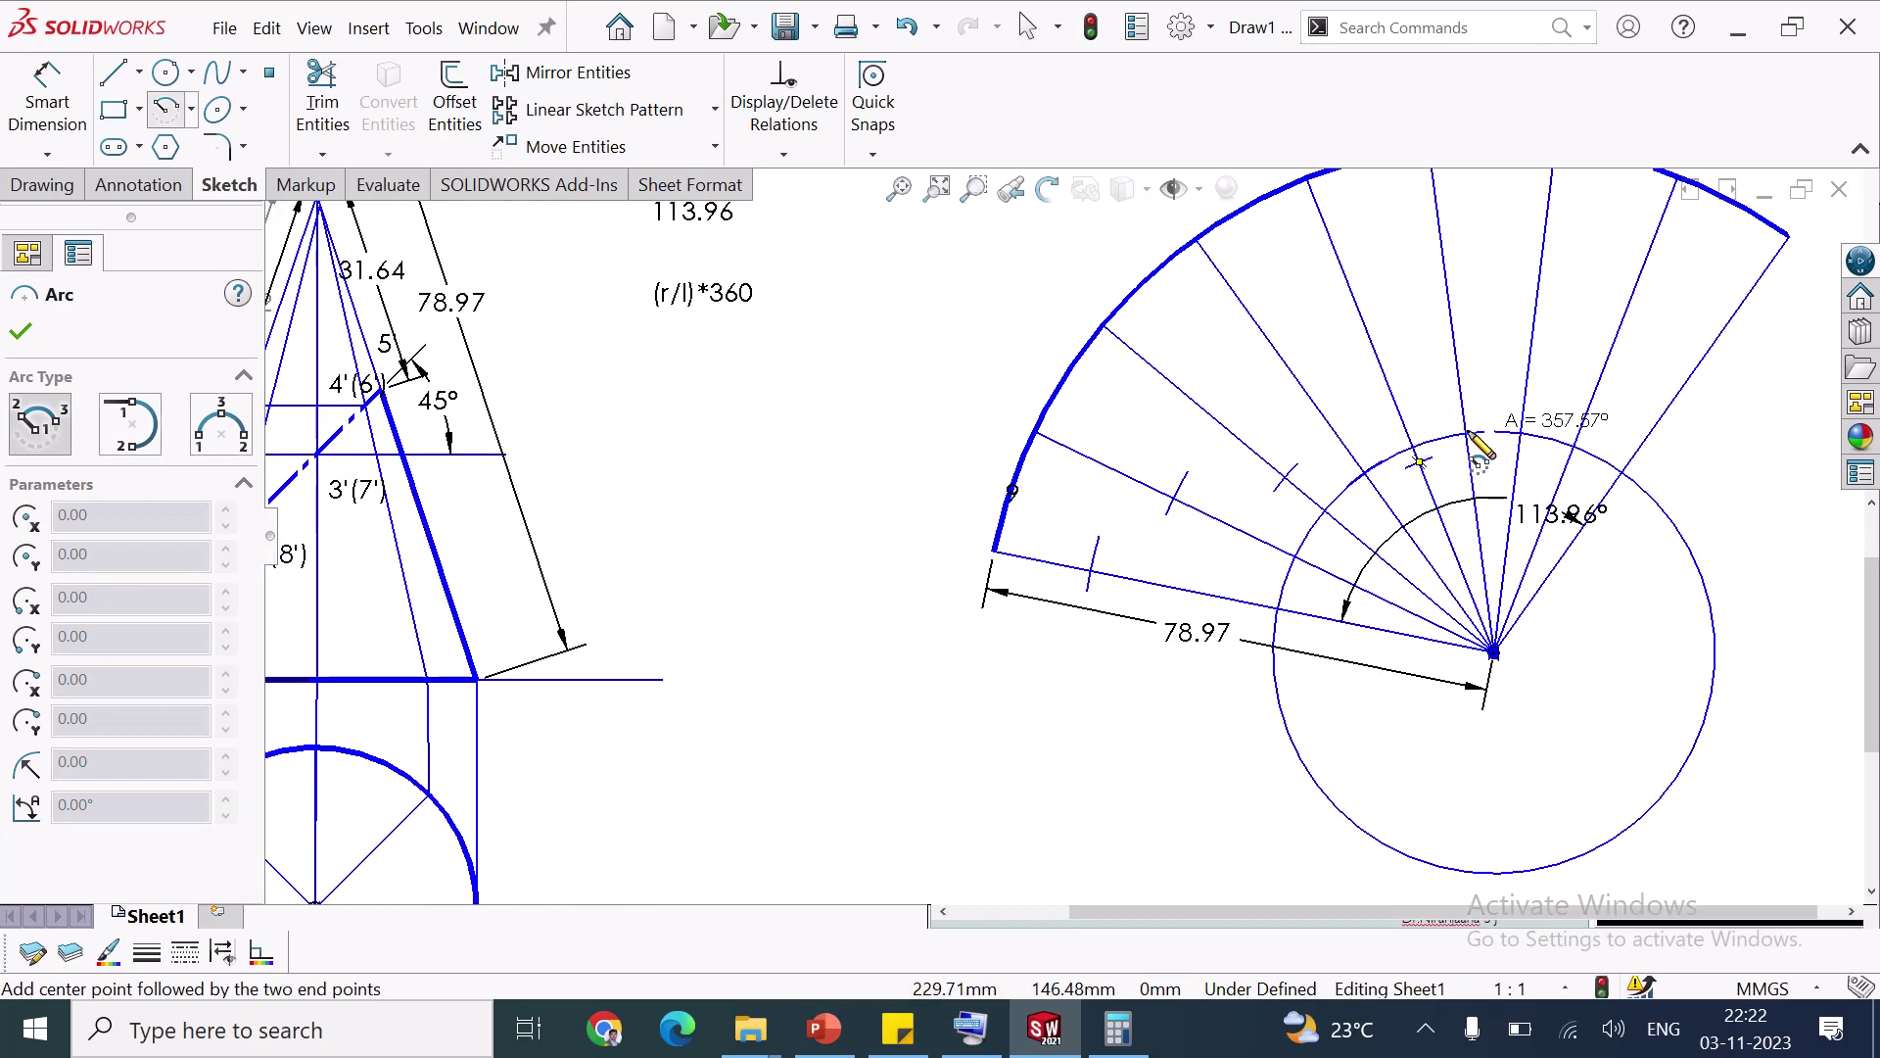
left_click(1495, 431)
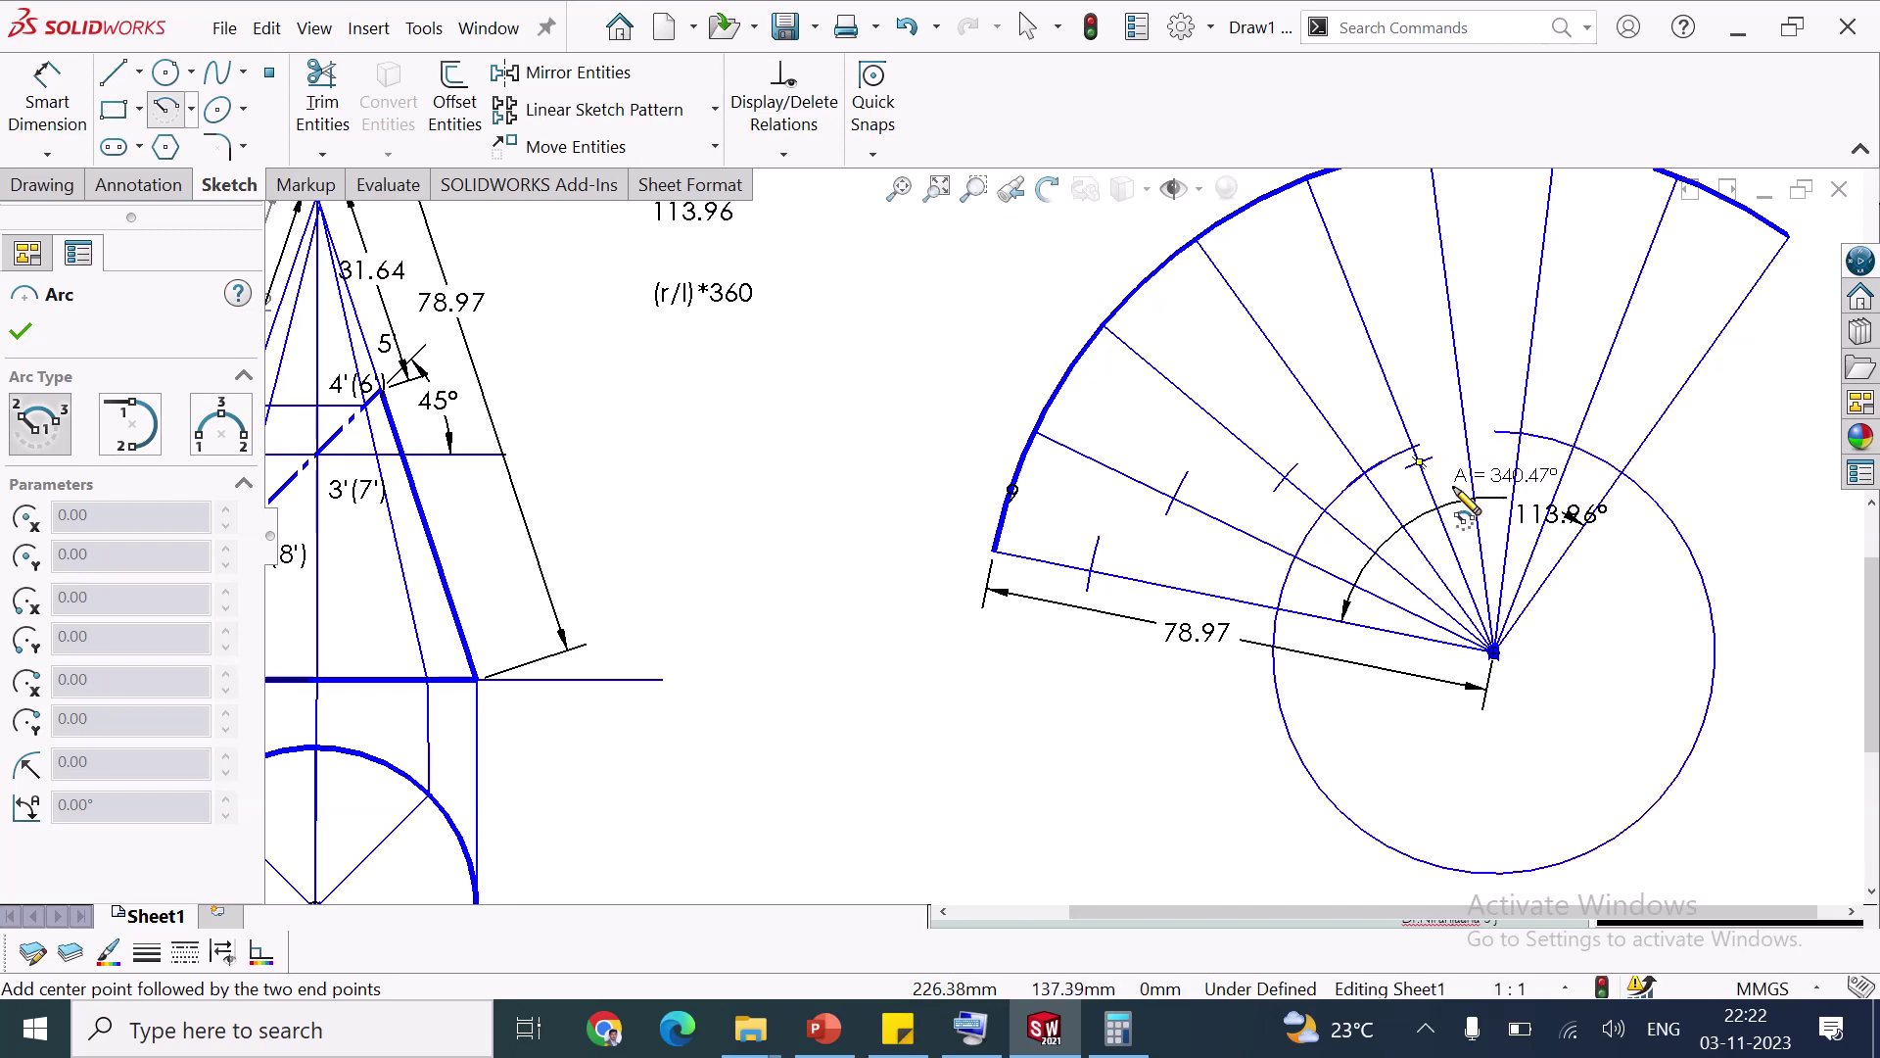
key("Escape")
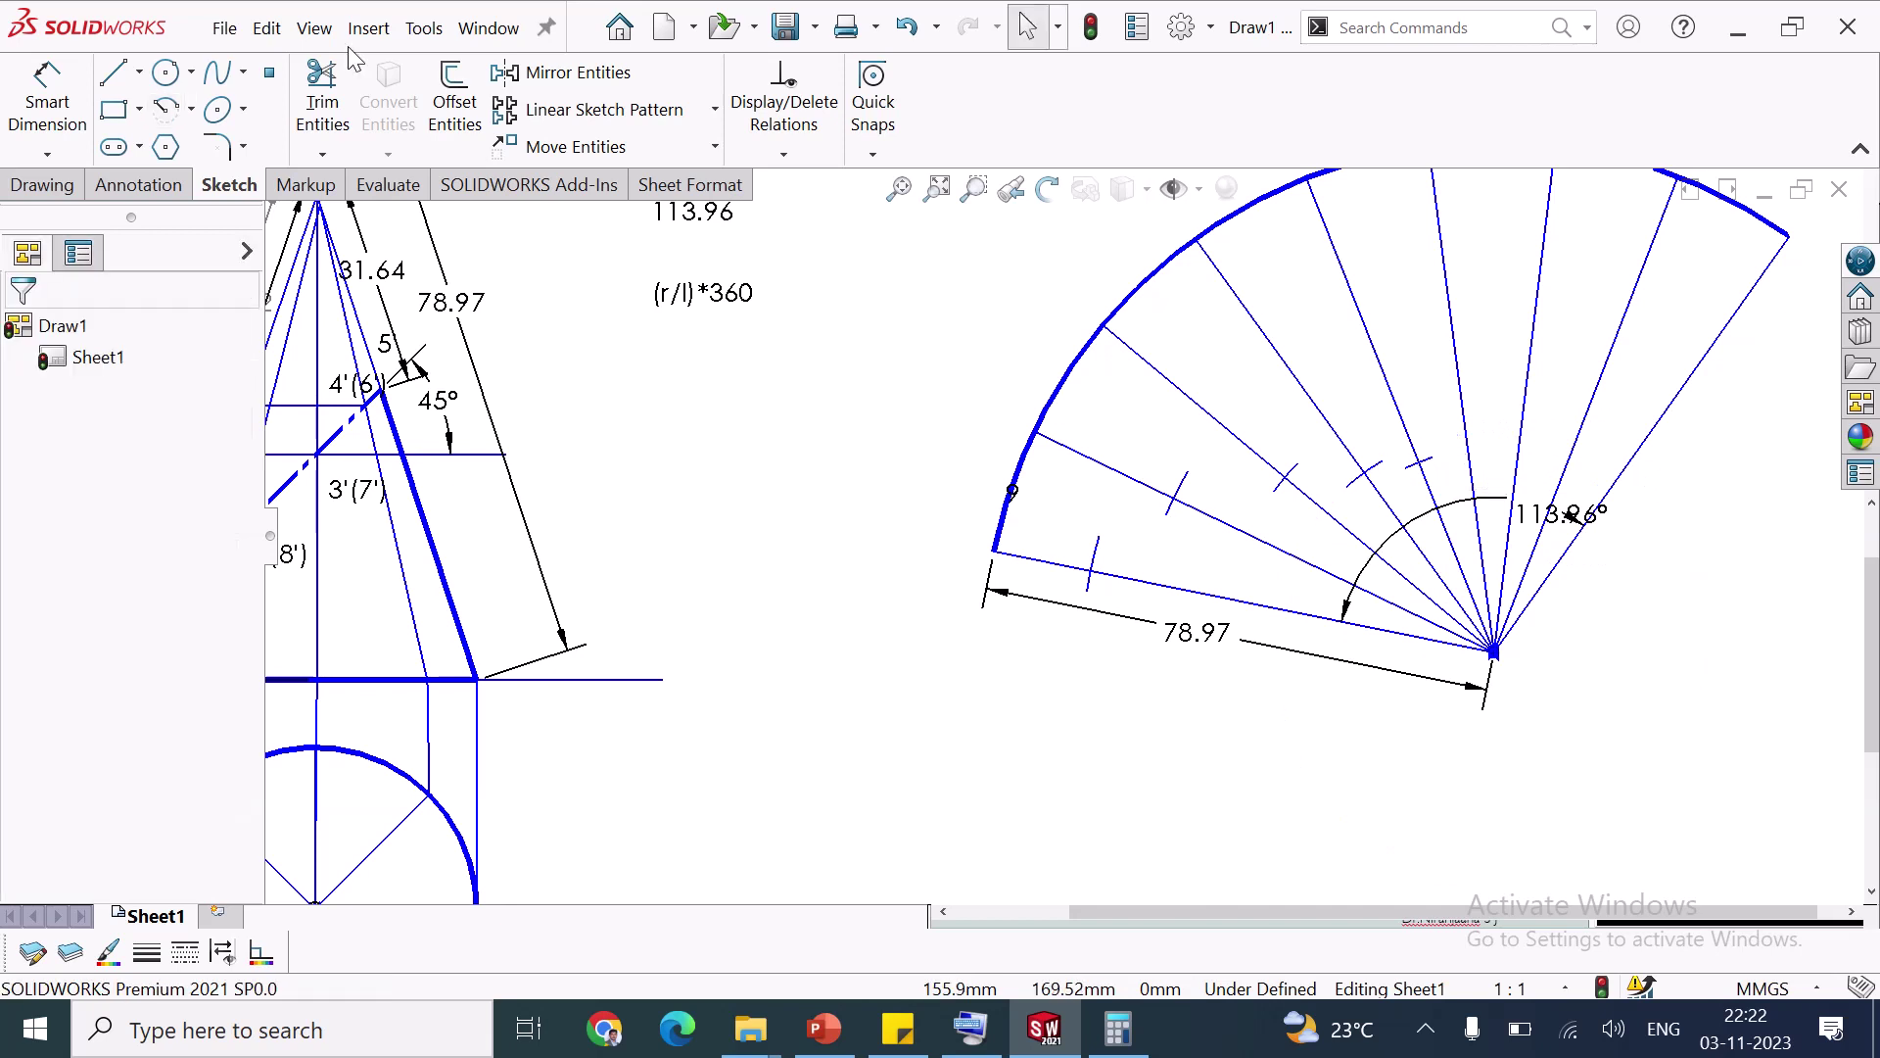
left_click(169, 114)
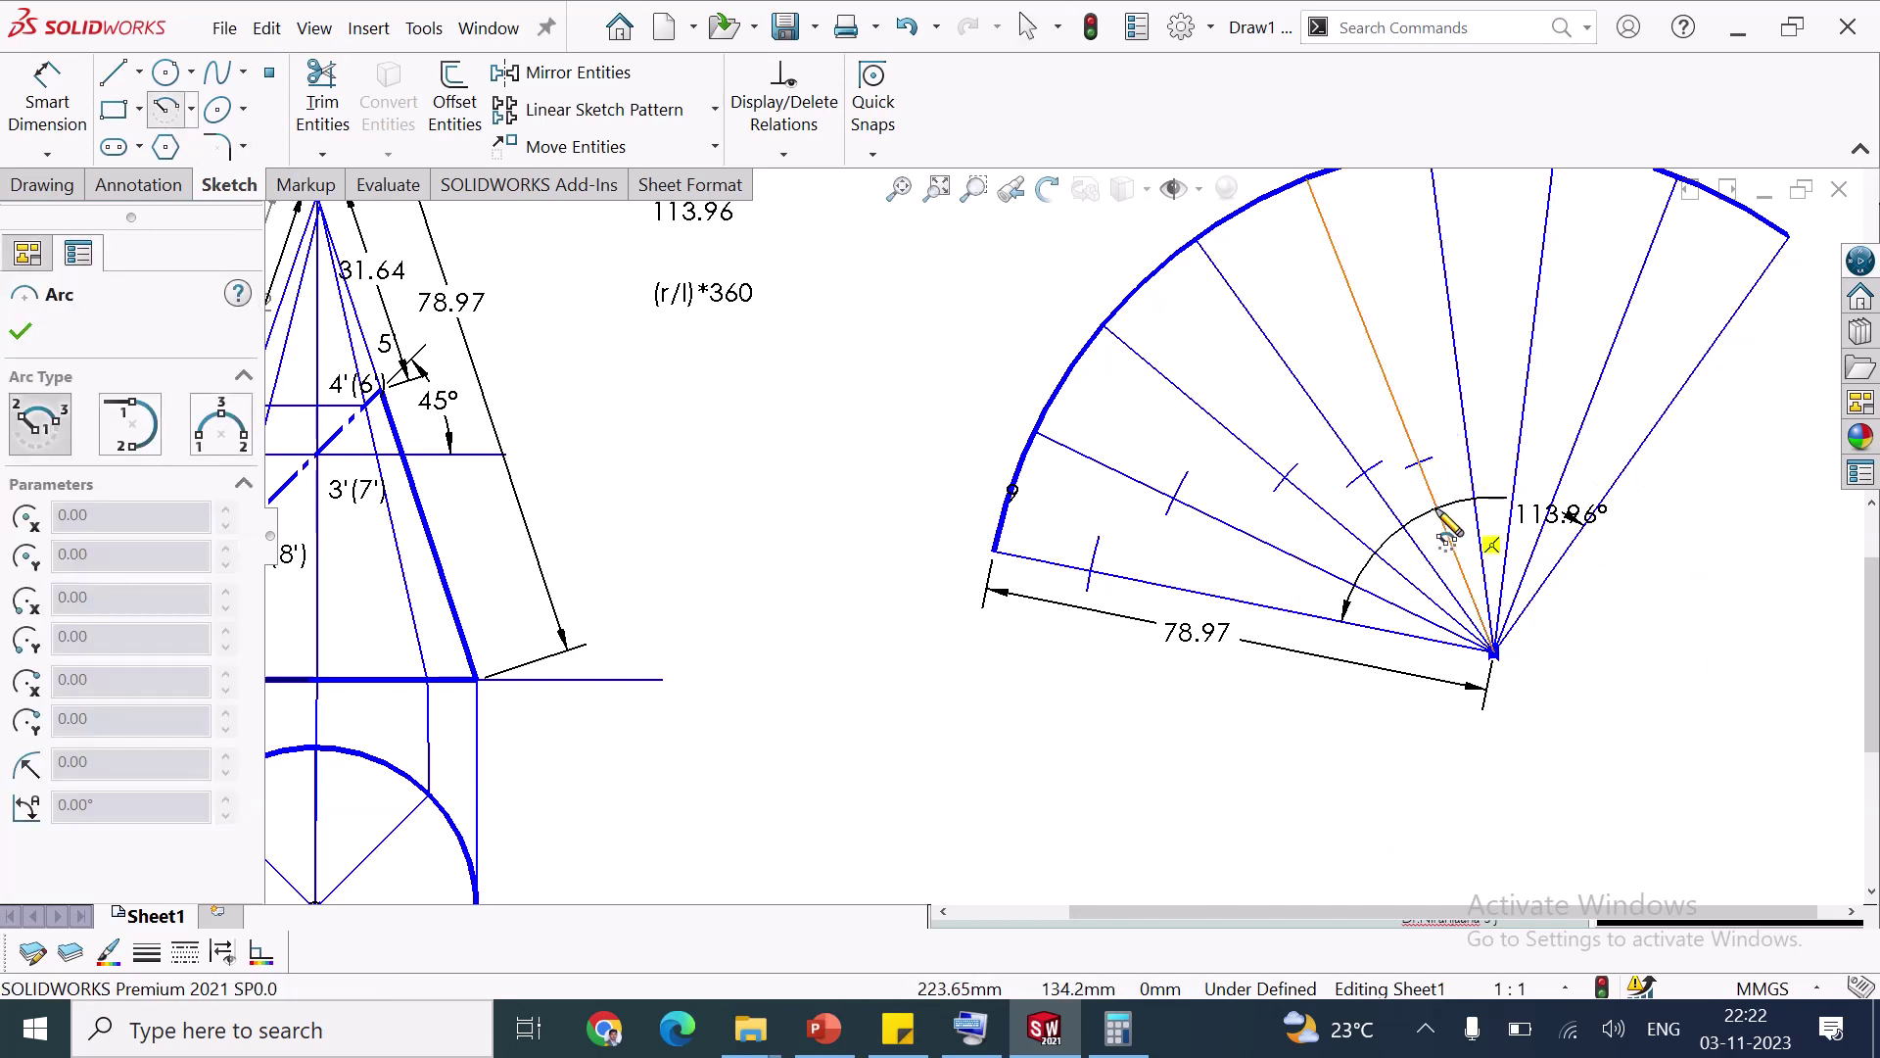
left_click(1492, 650)
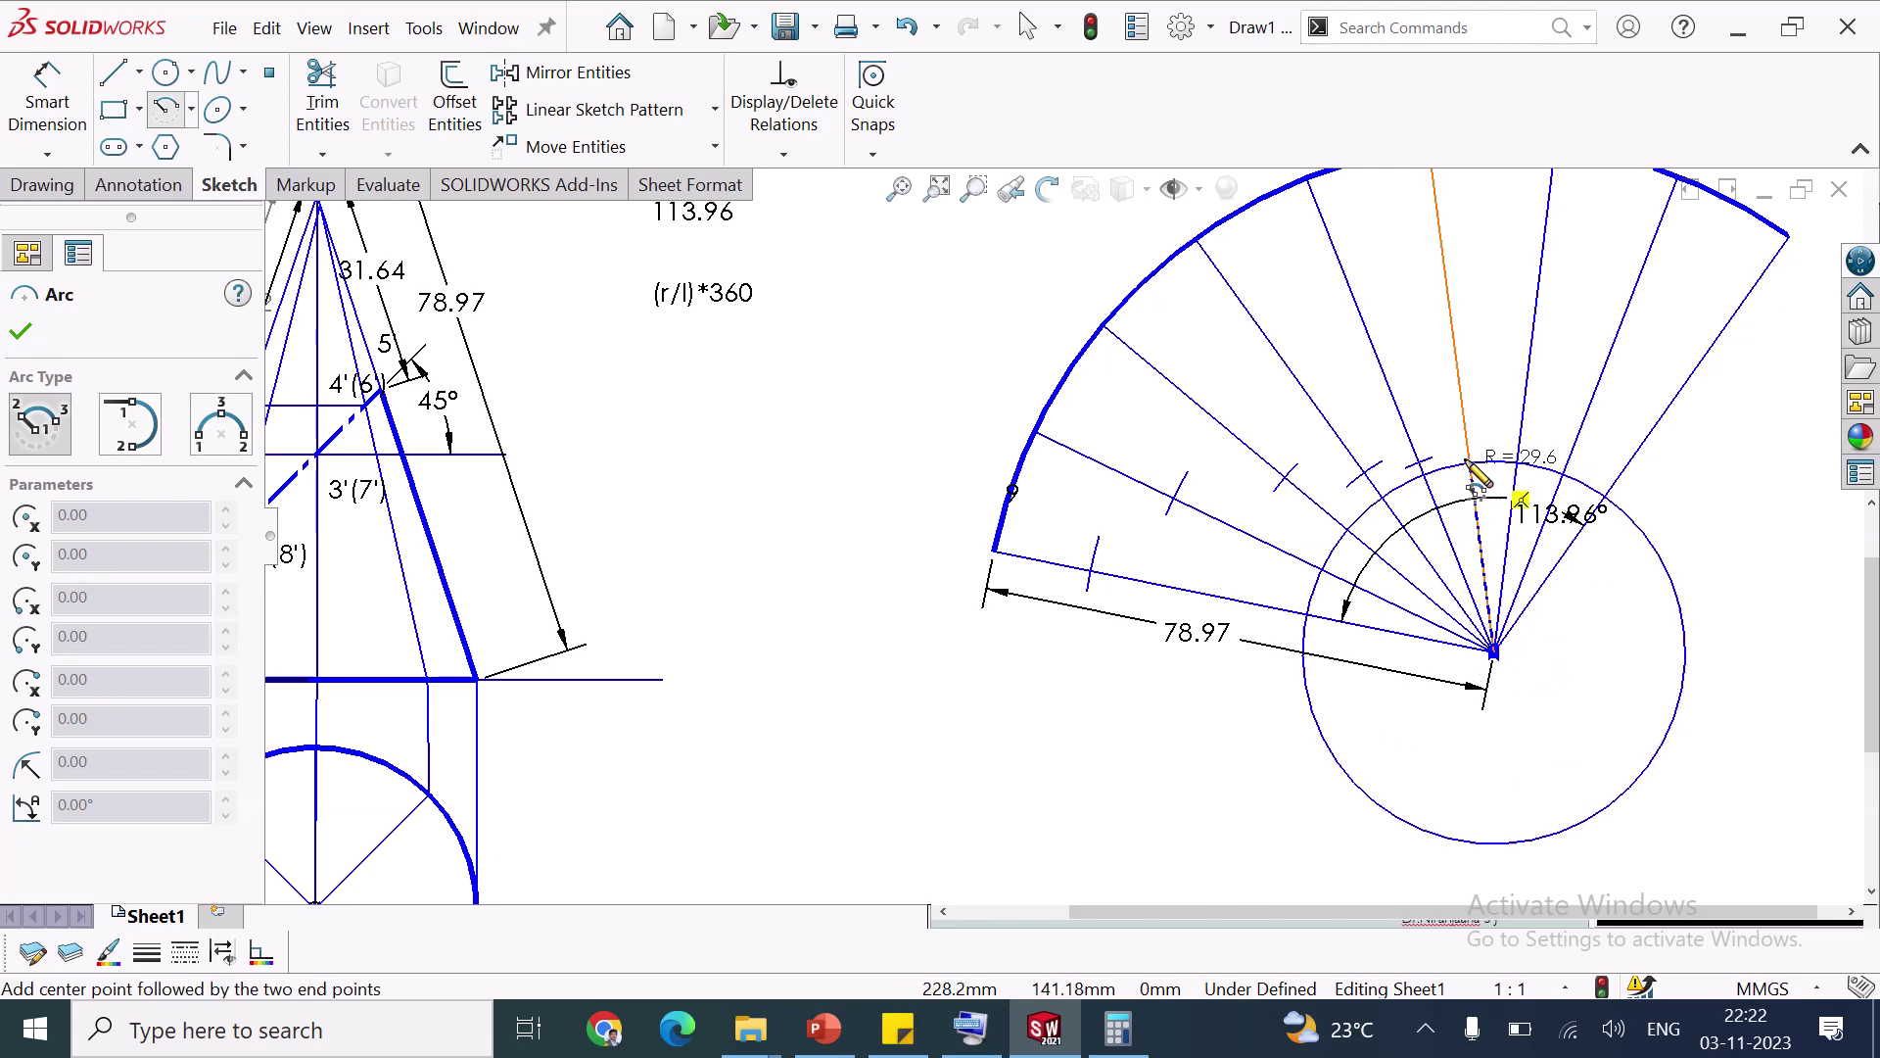
left_click(1445, 404)
left_click(1476, 401)
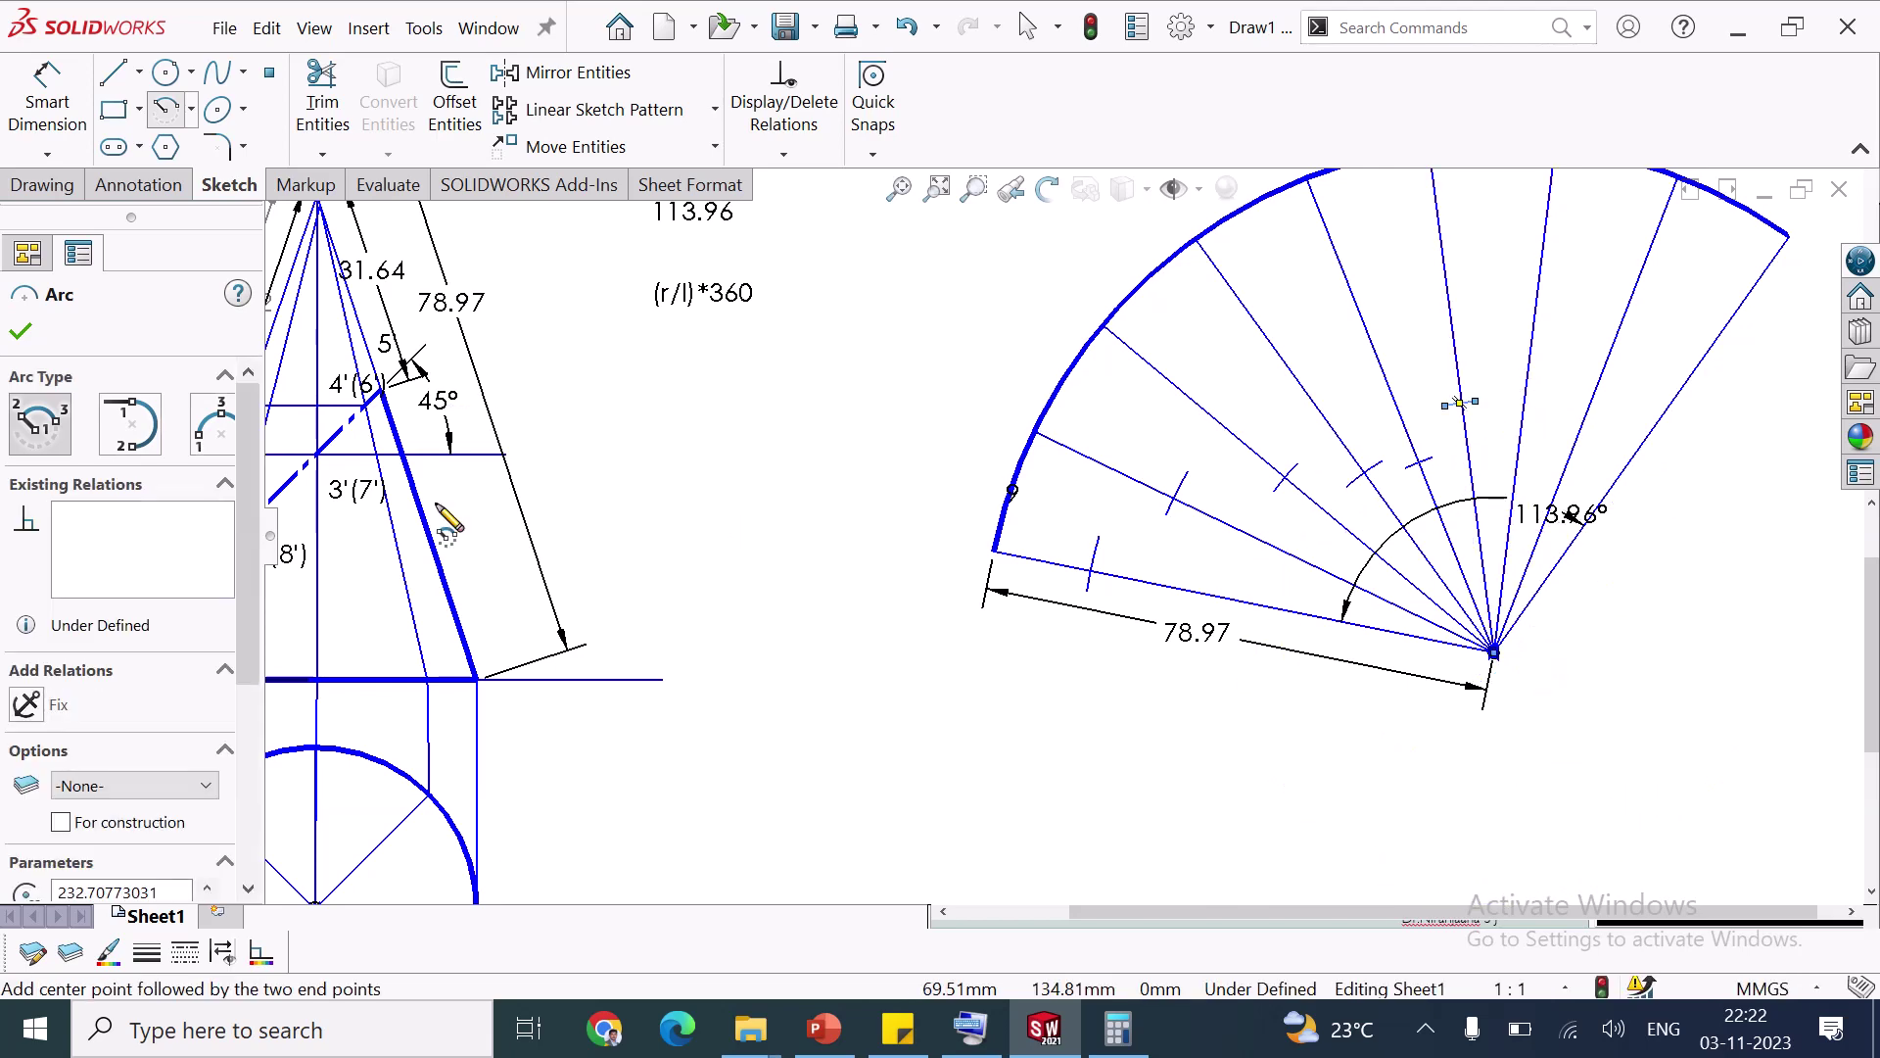
key("z")
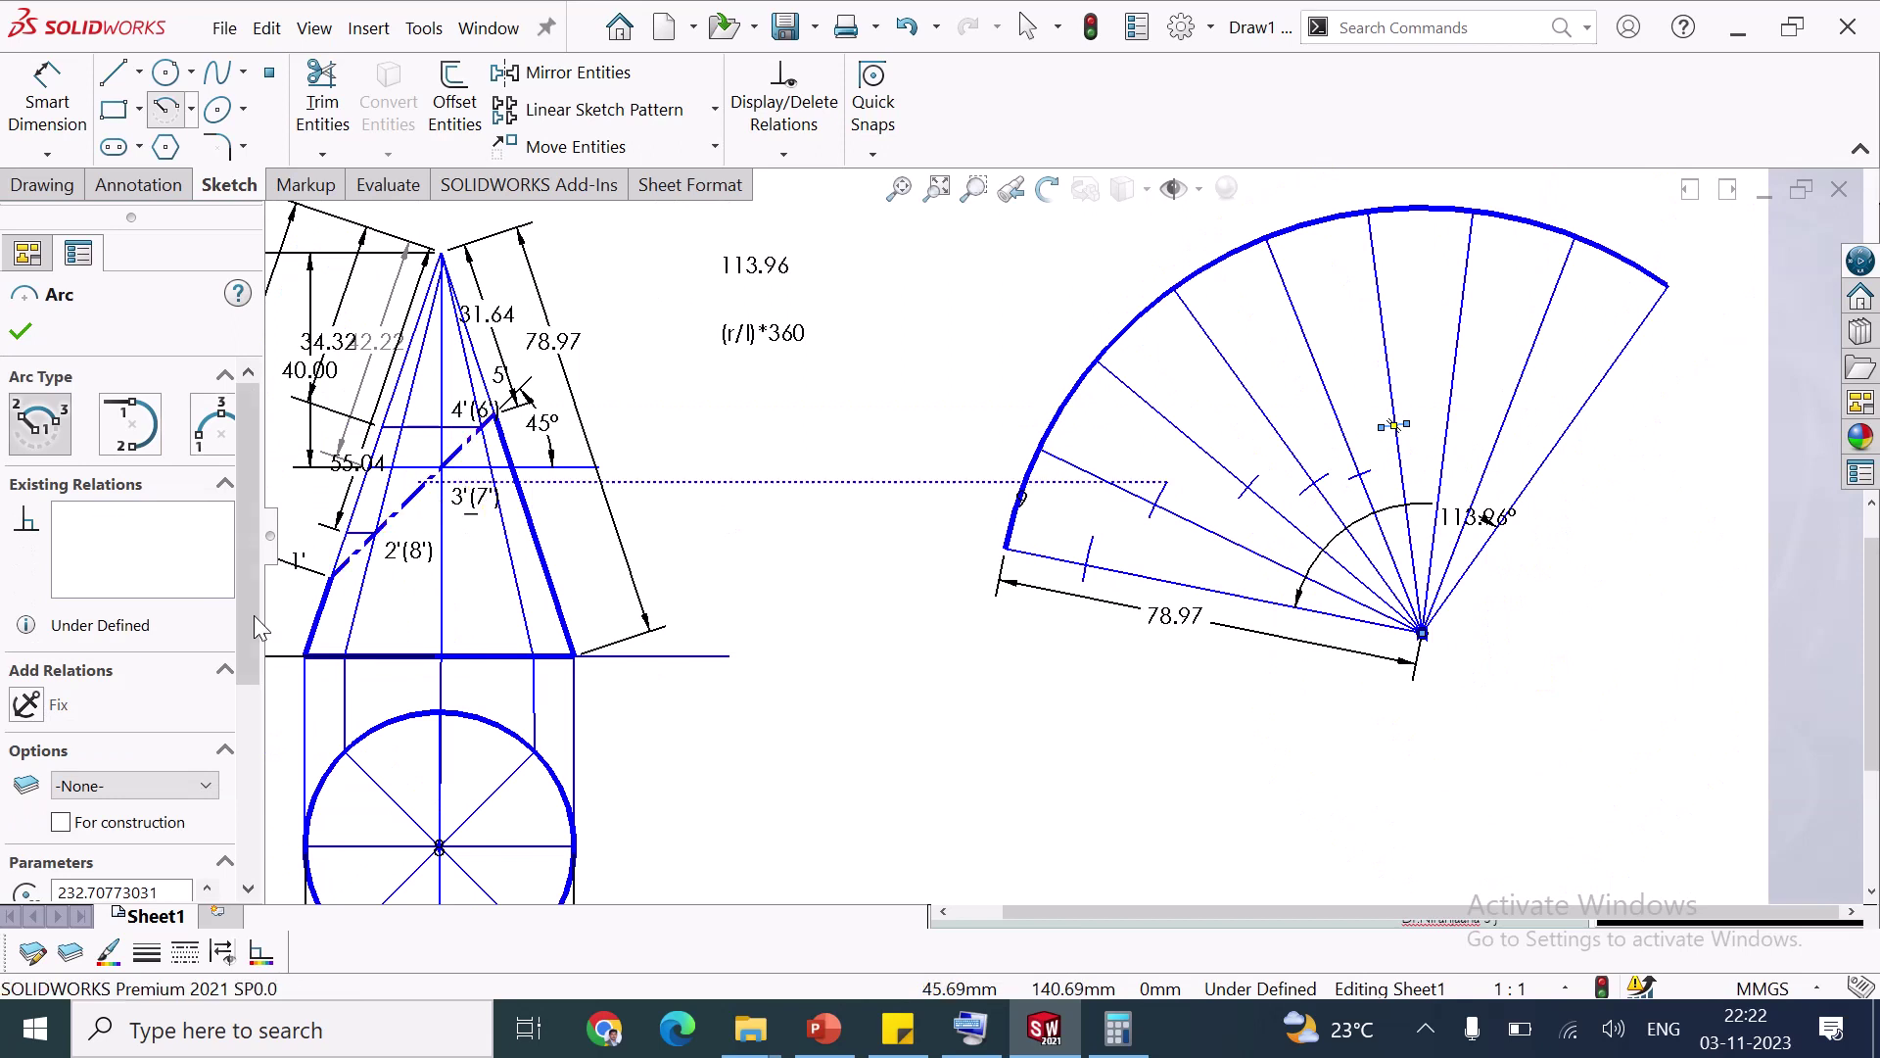
left_click_drag(245, 624, 240, 812)
double_click(45, 799)
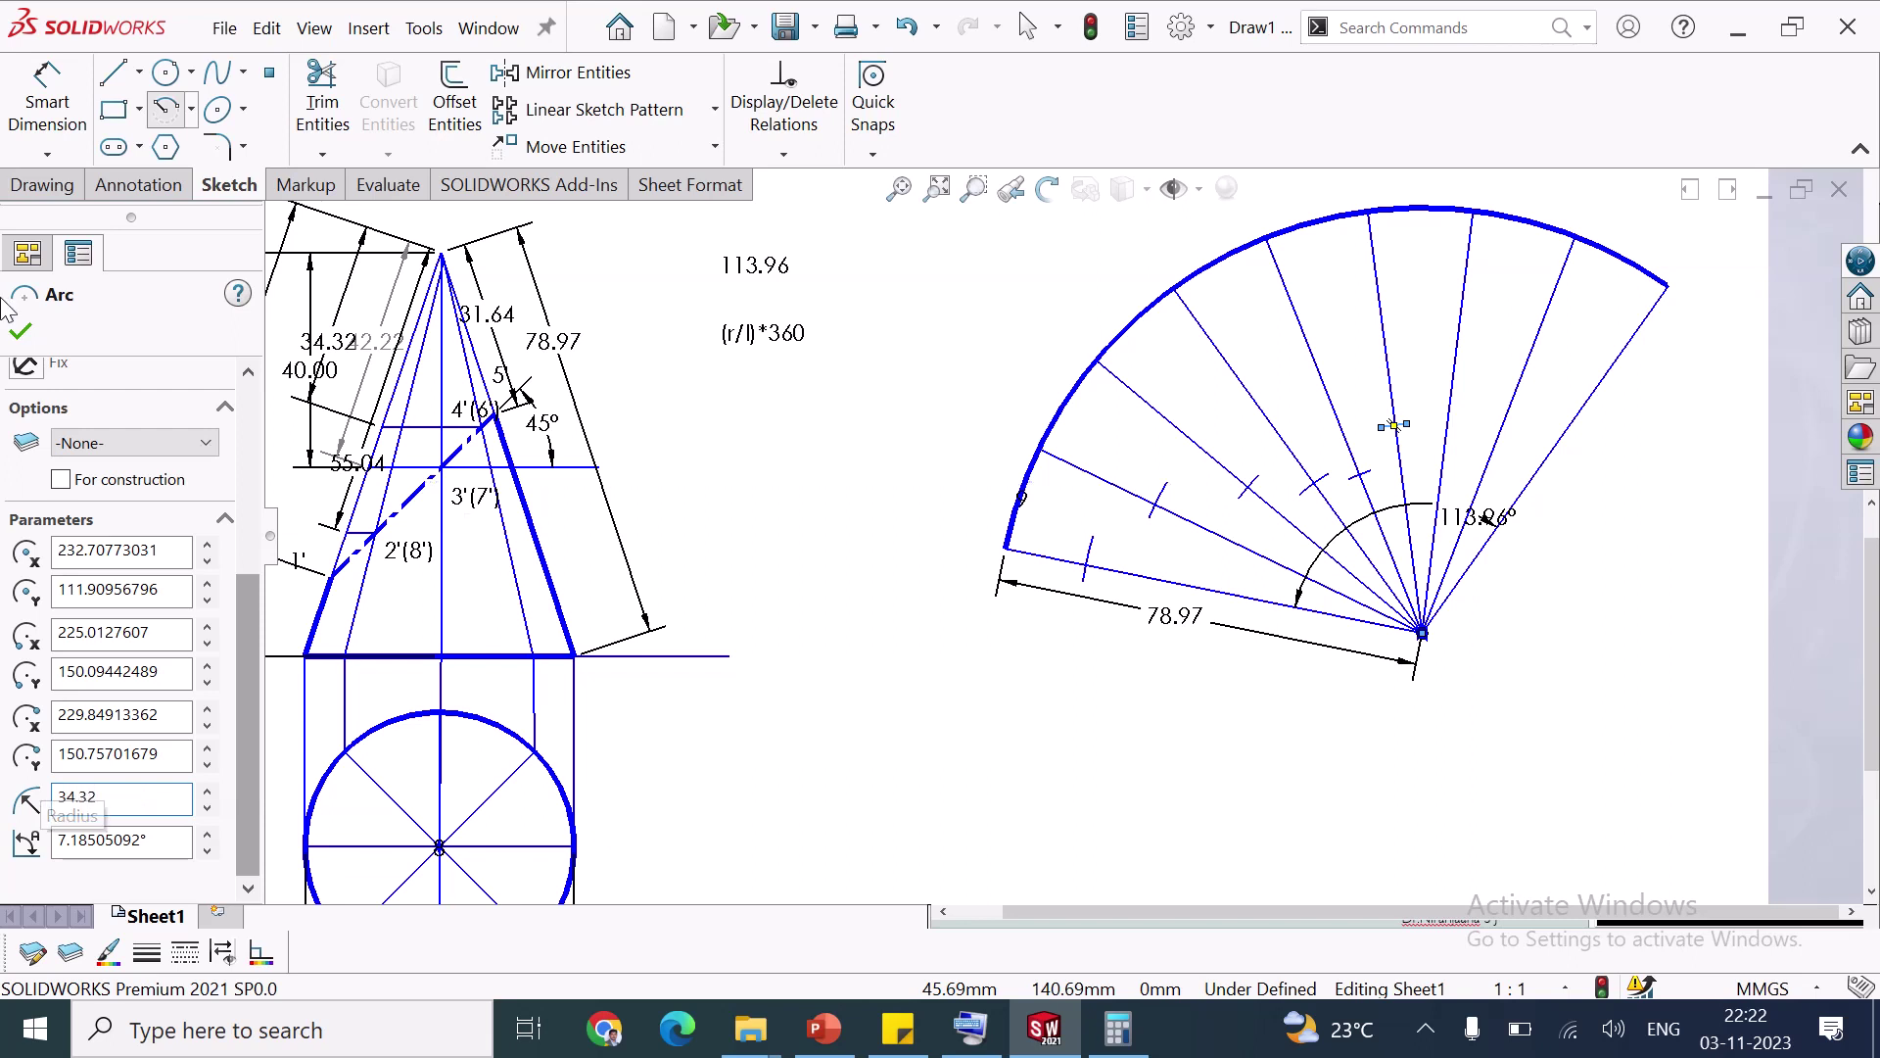
left_click(20, 334)
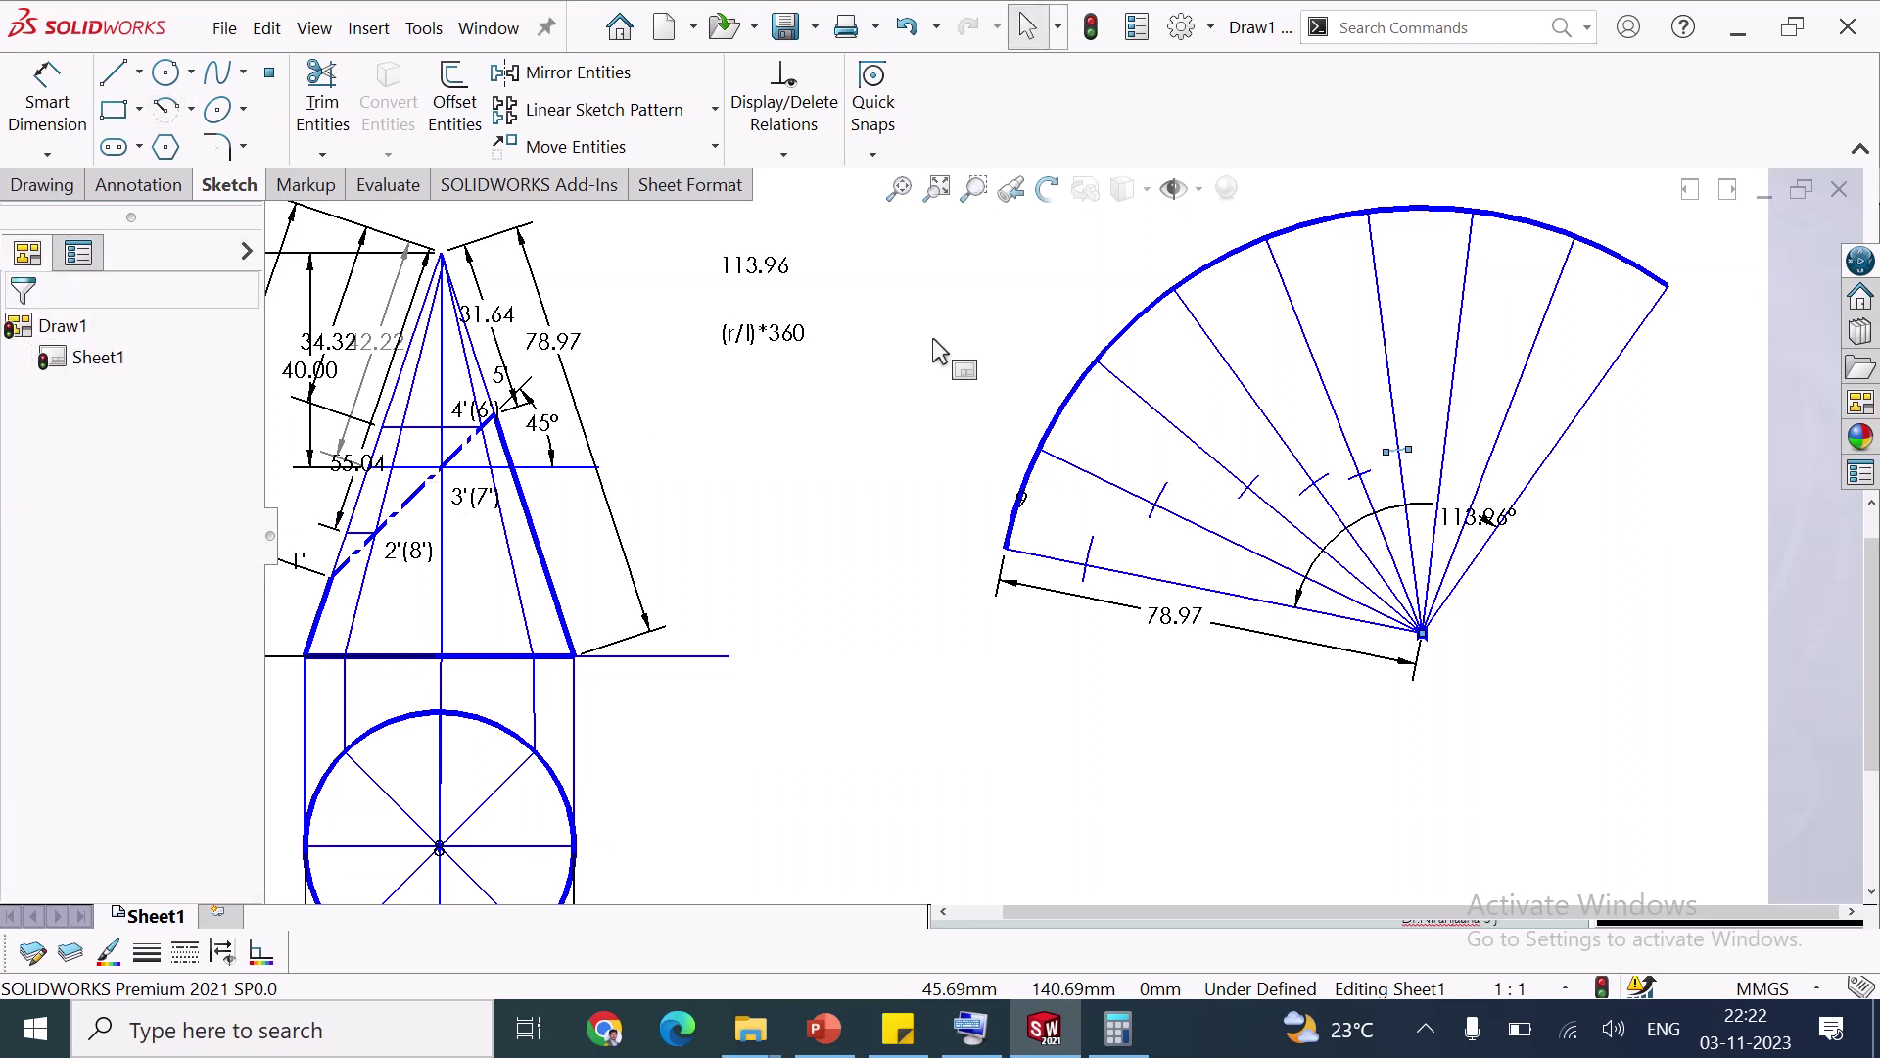
Add a further apex-centred short arc across a radial line with radius 42.22
left_click(166, 109)
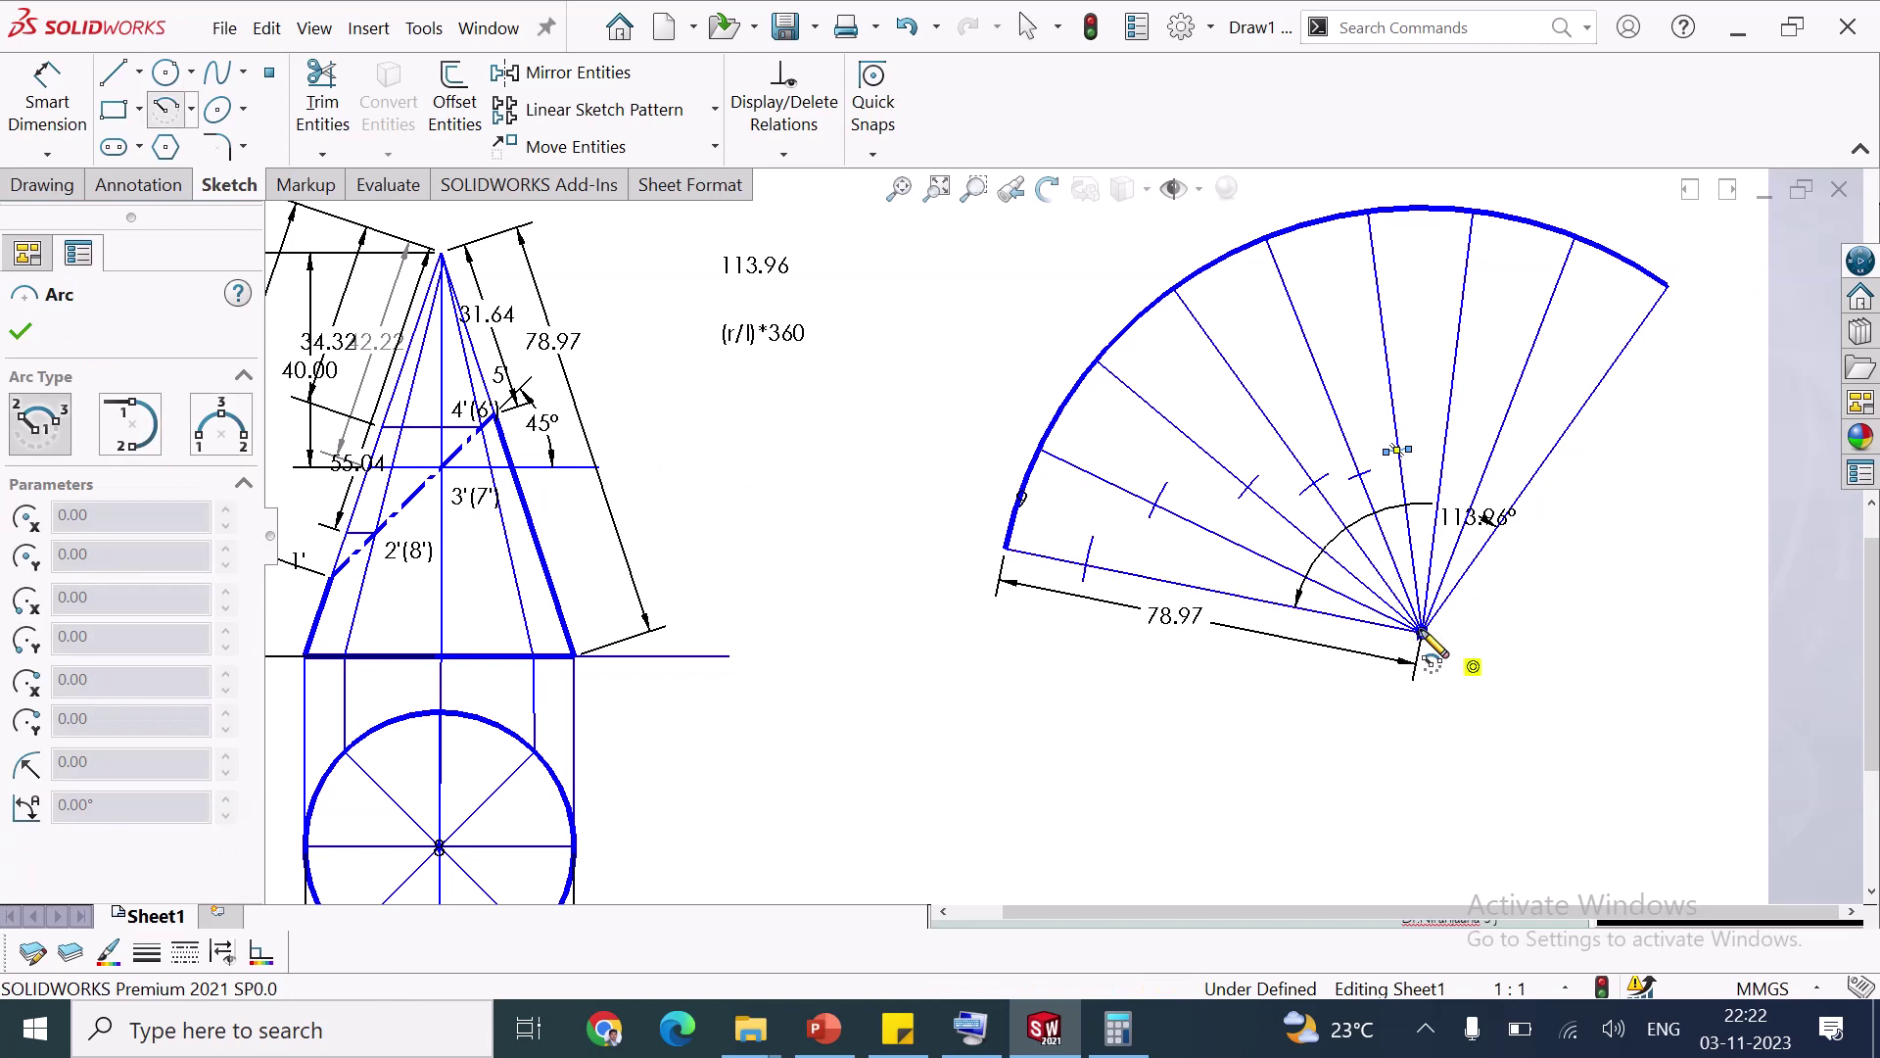
left_click(1421, 631)
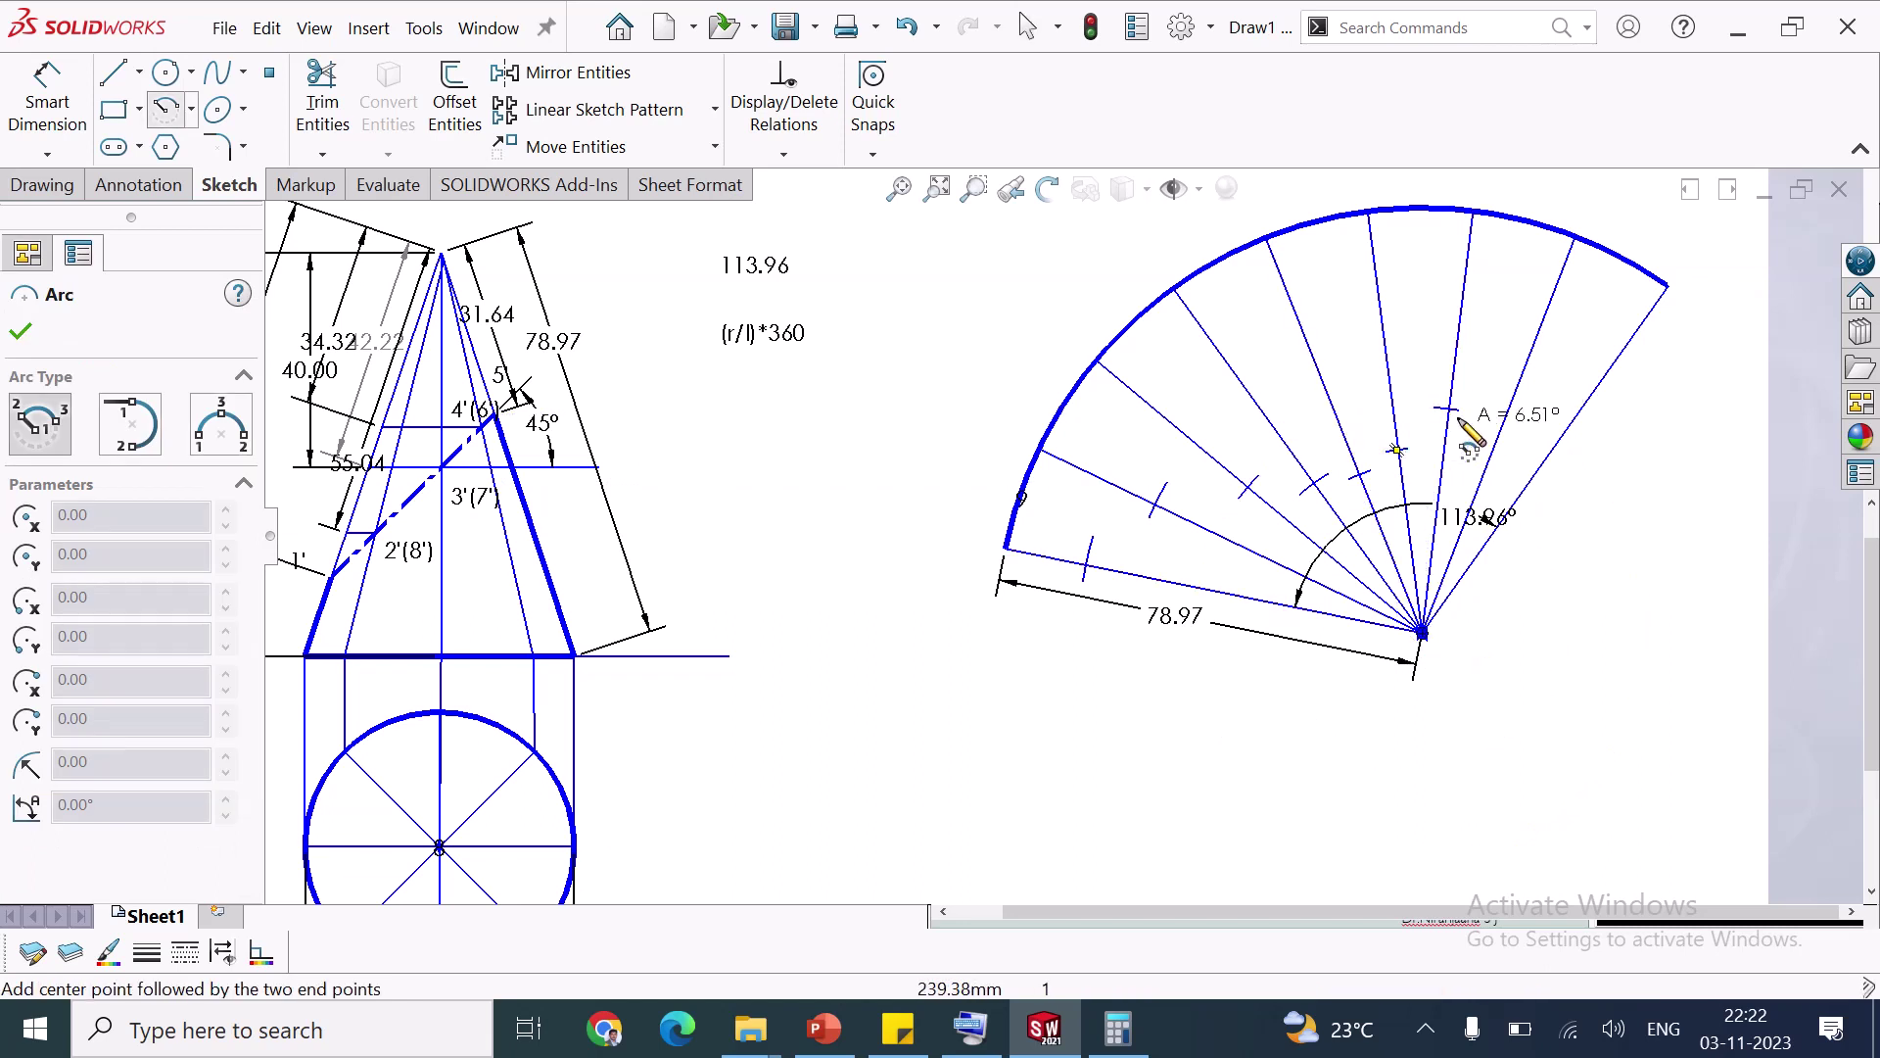
left_click(1458, 408)
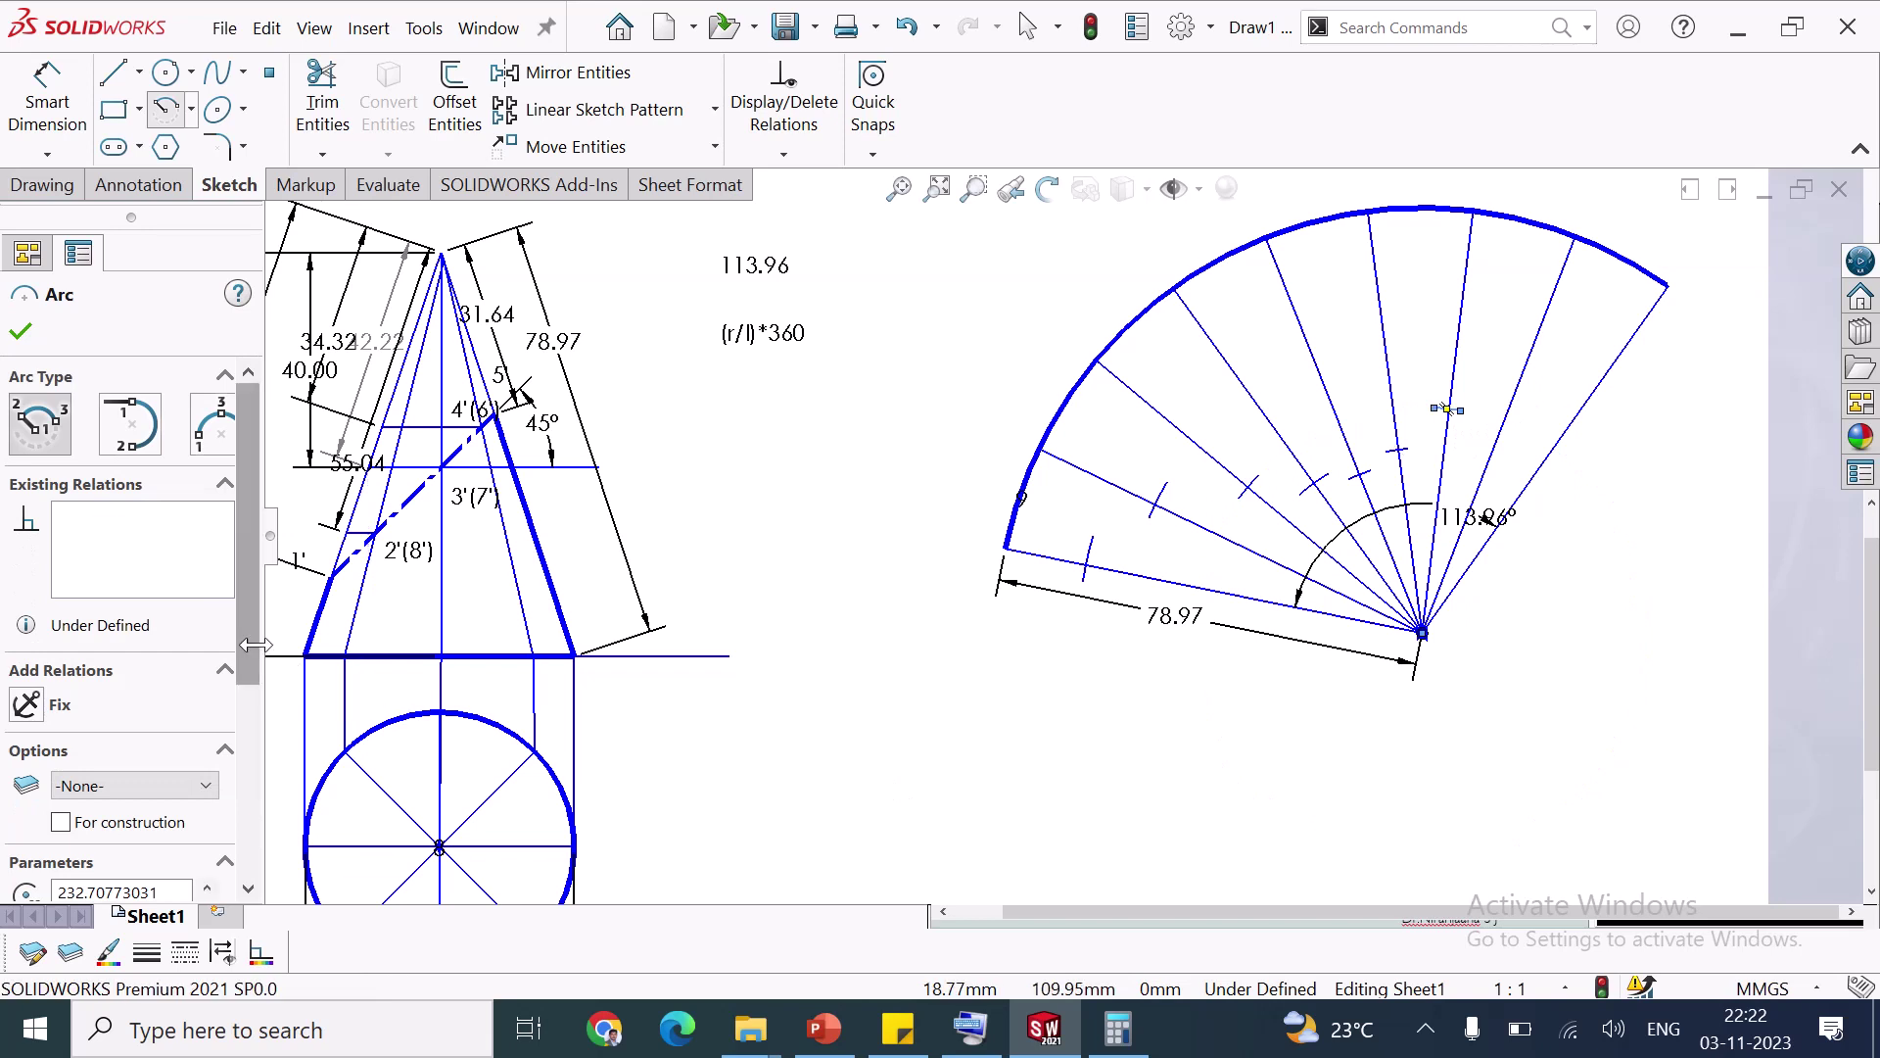
left_click_drag(250, 587, 244, 899)
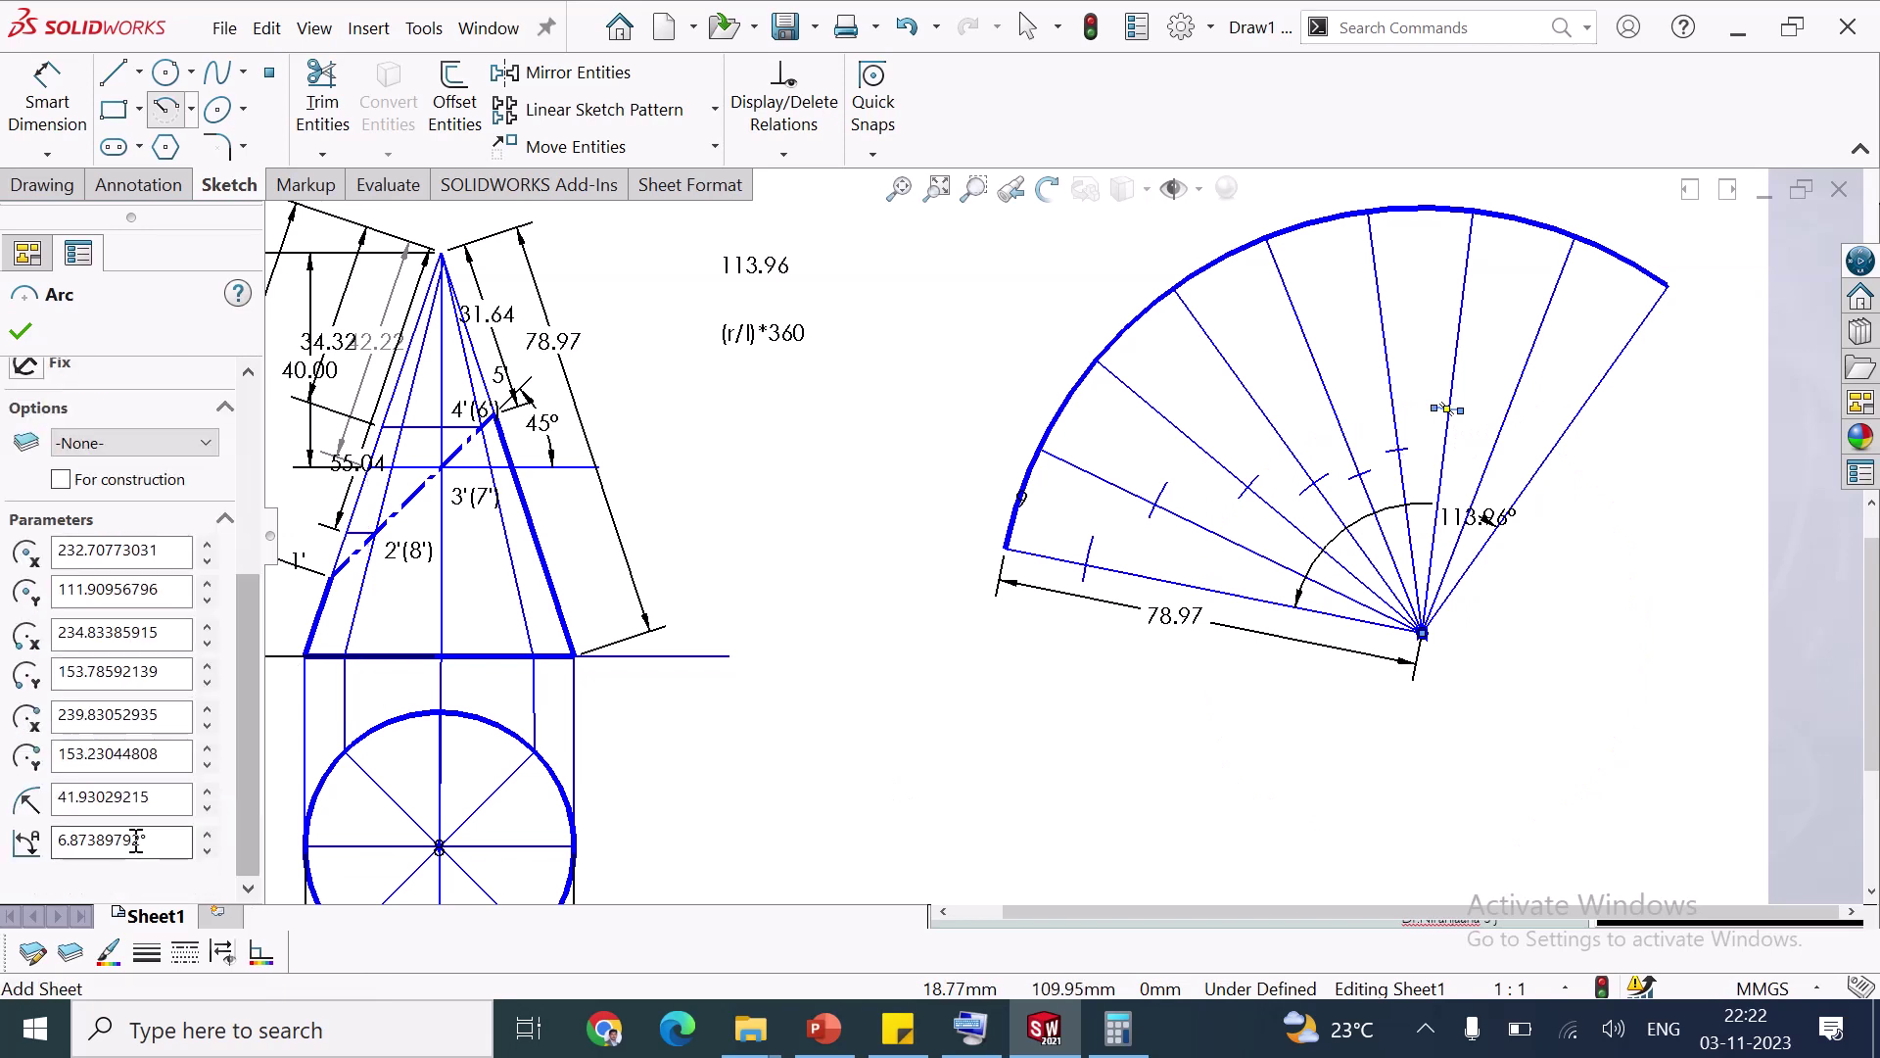
double_click(103, 797)
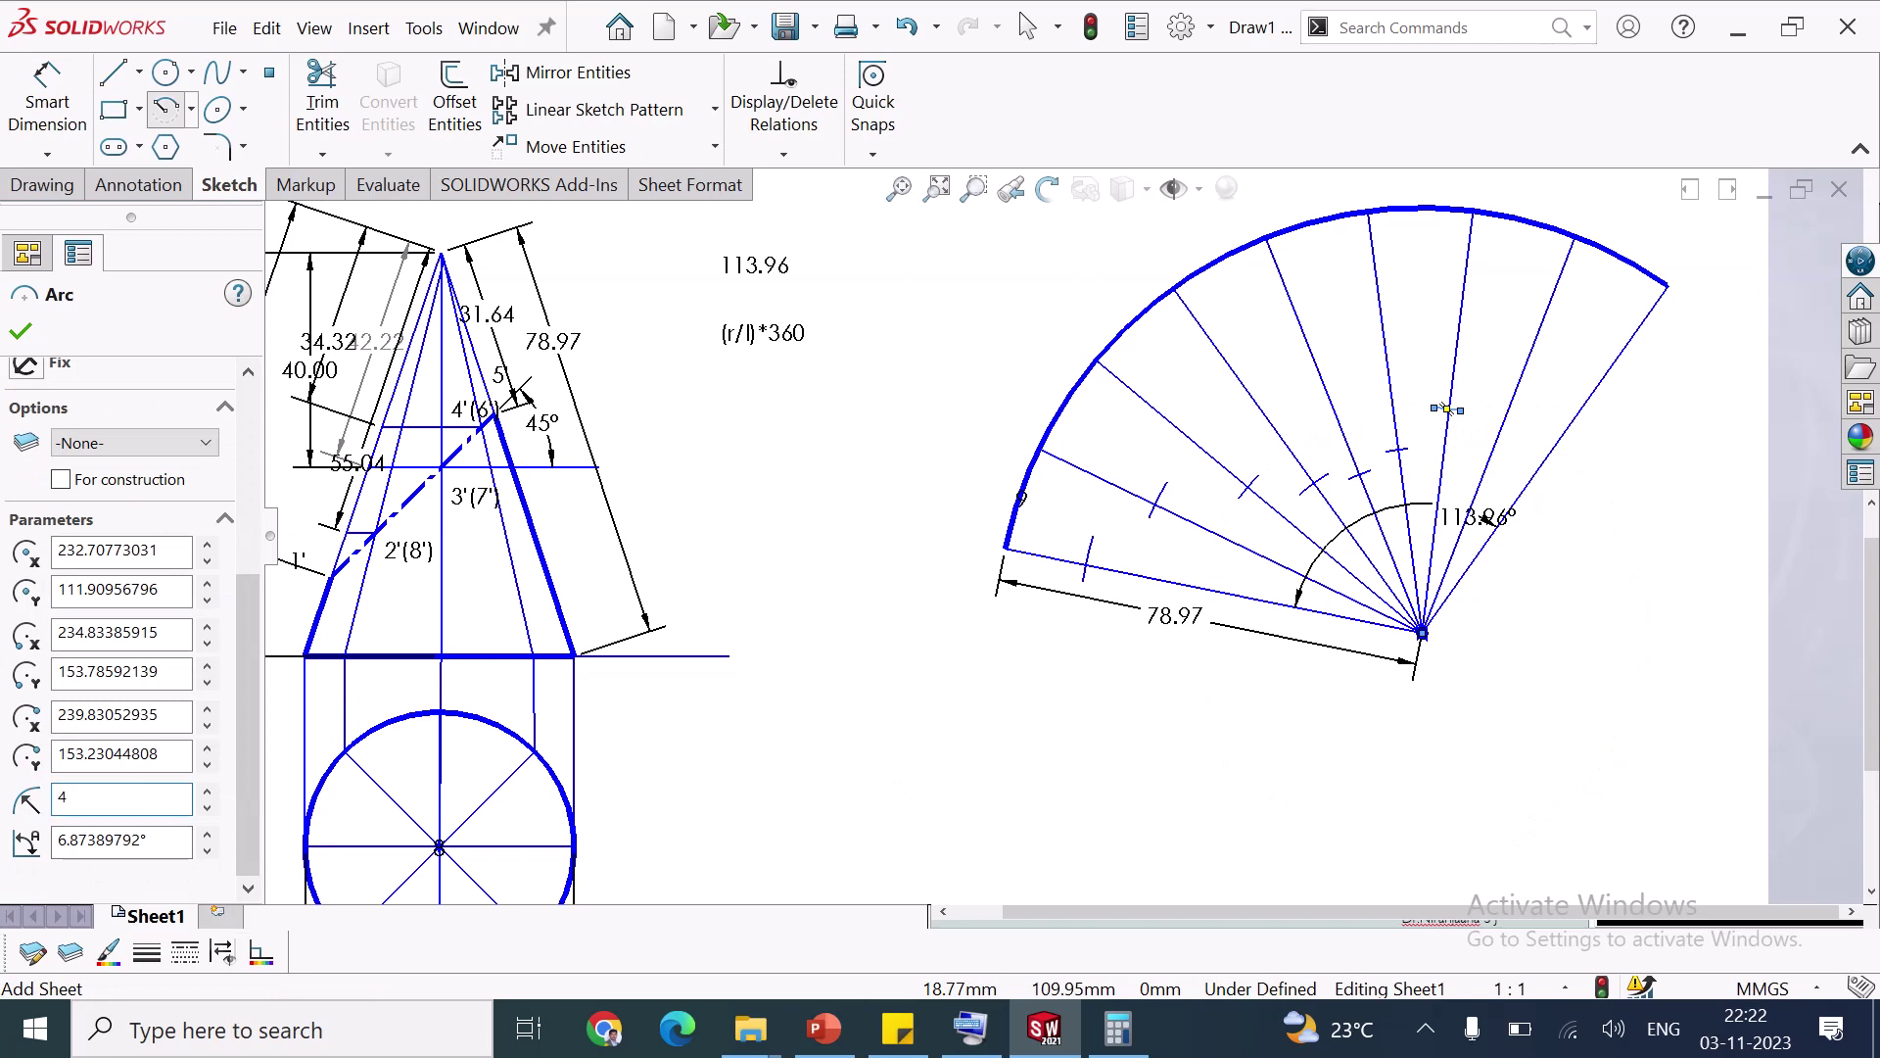
left_click(19, 334)
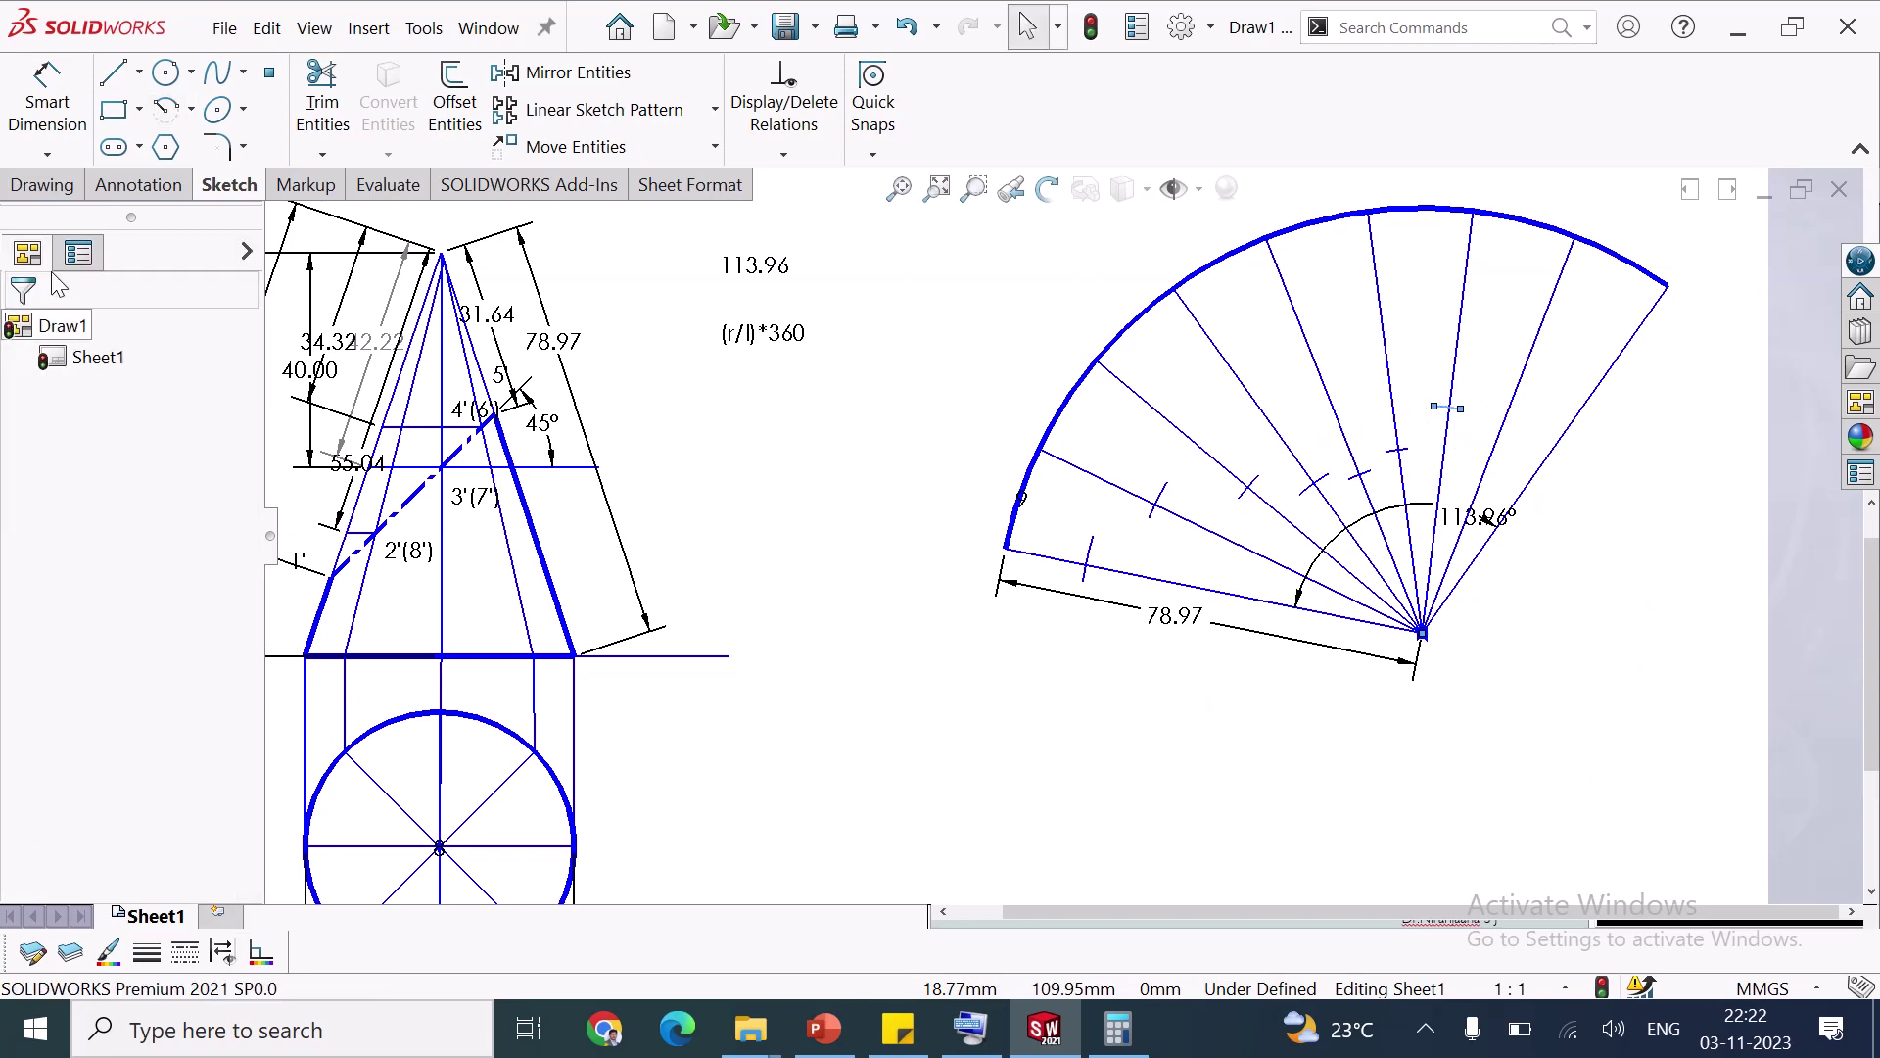
Draw a short apex-centred arc across a radial line with radius 55.04
left_click(168, 111)
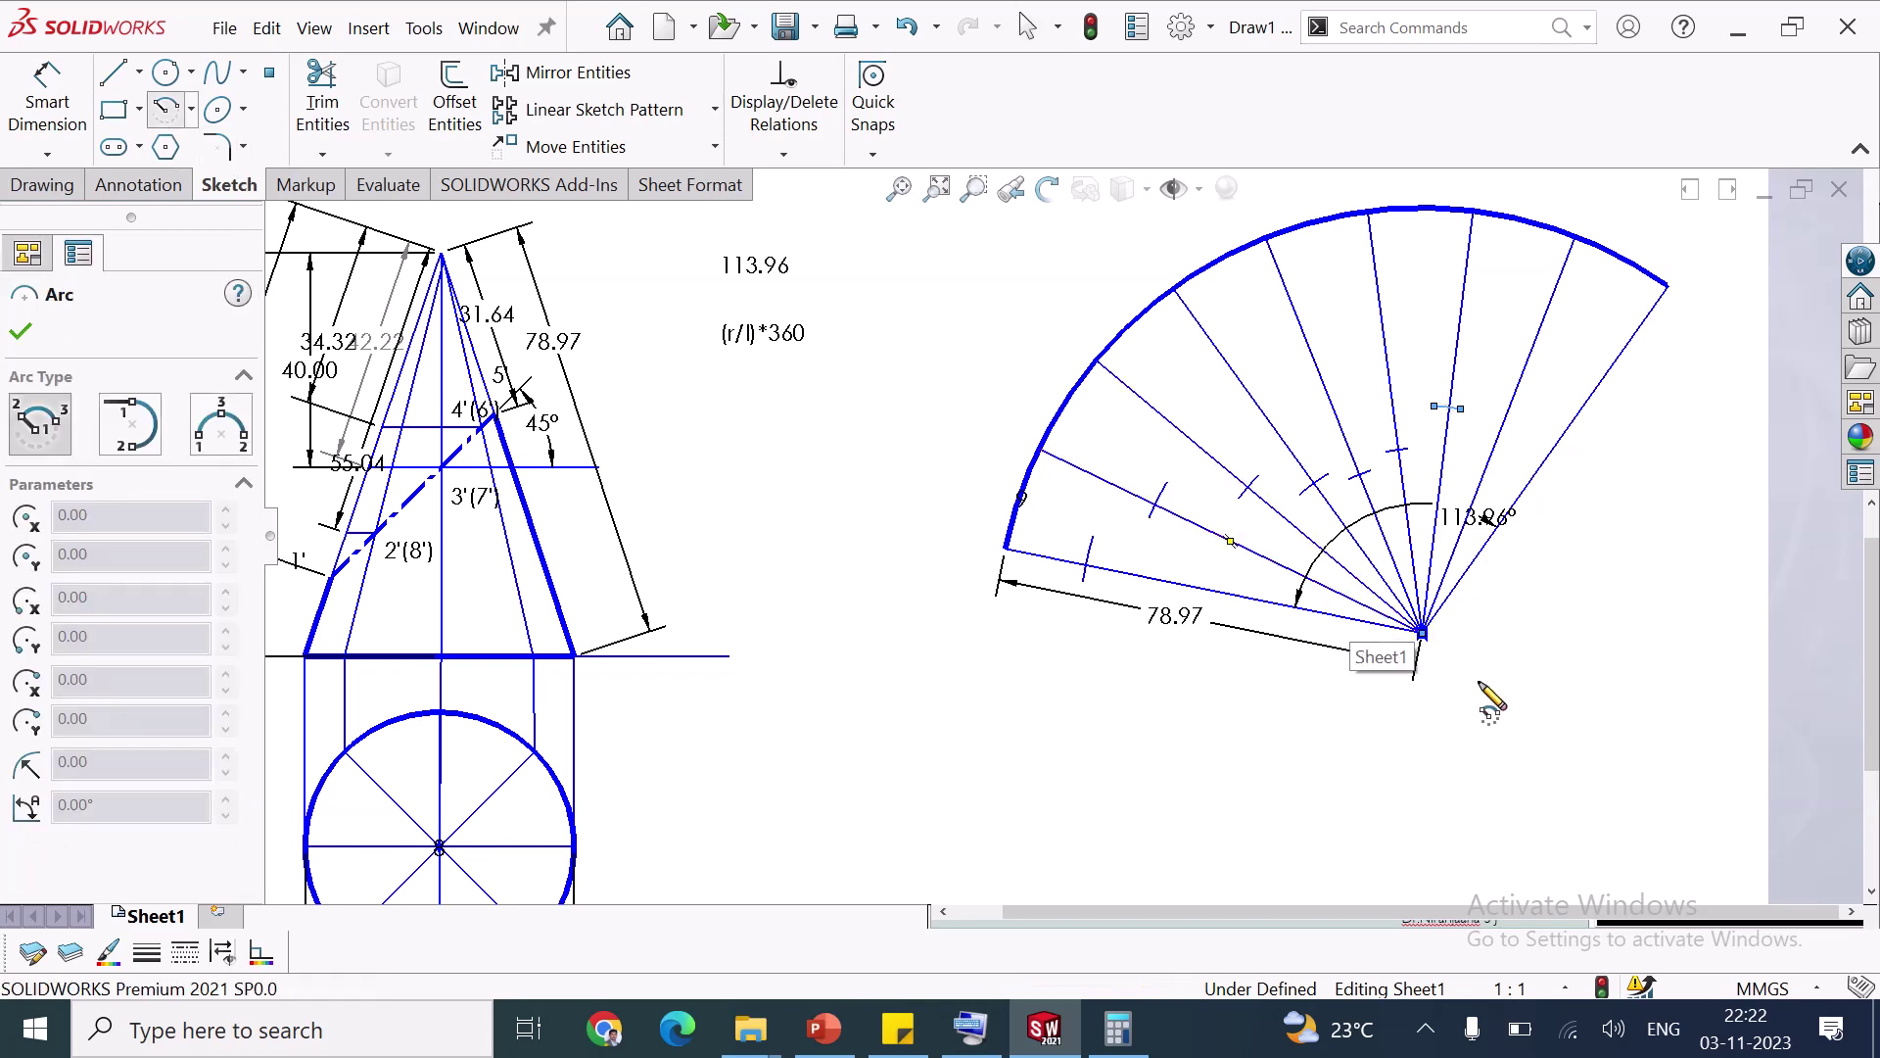
left_click(1422, 633)
left_click(1496, 371)
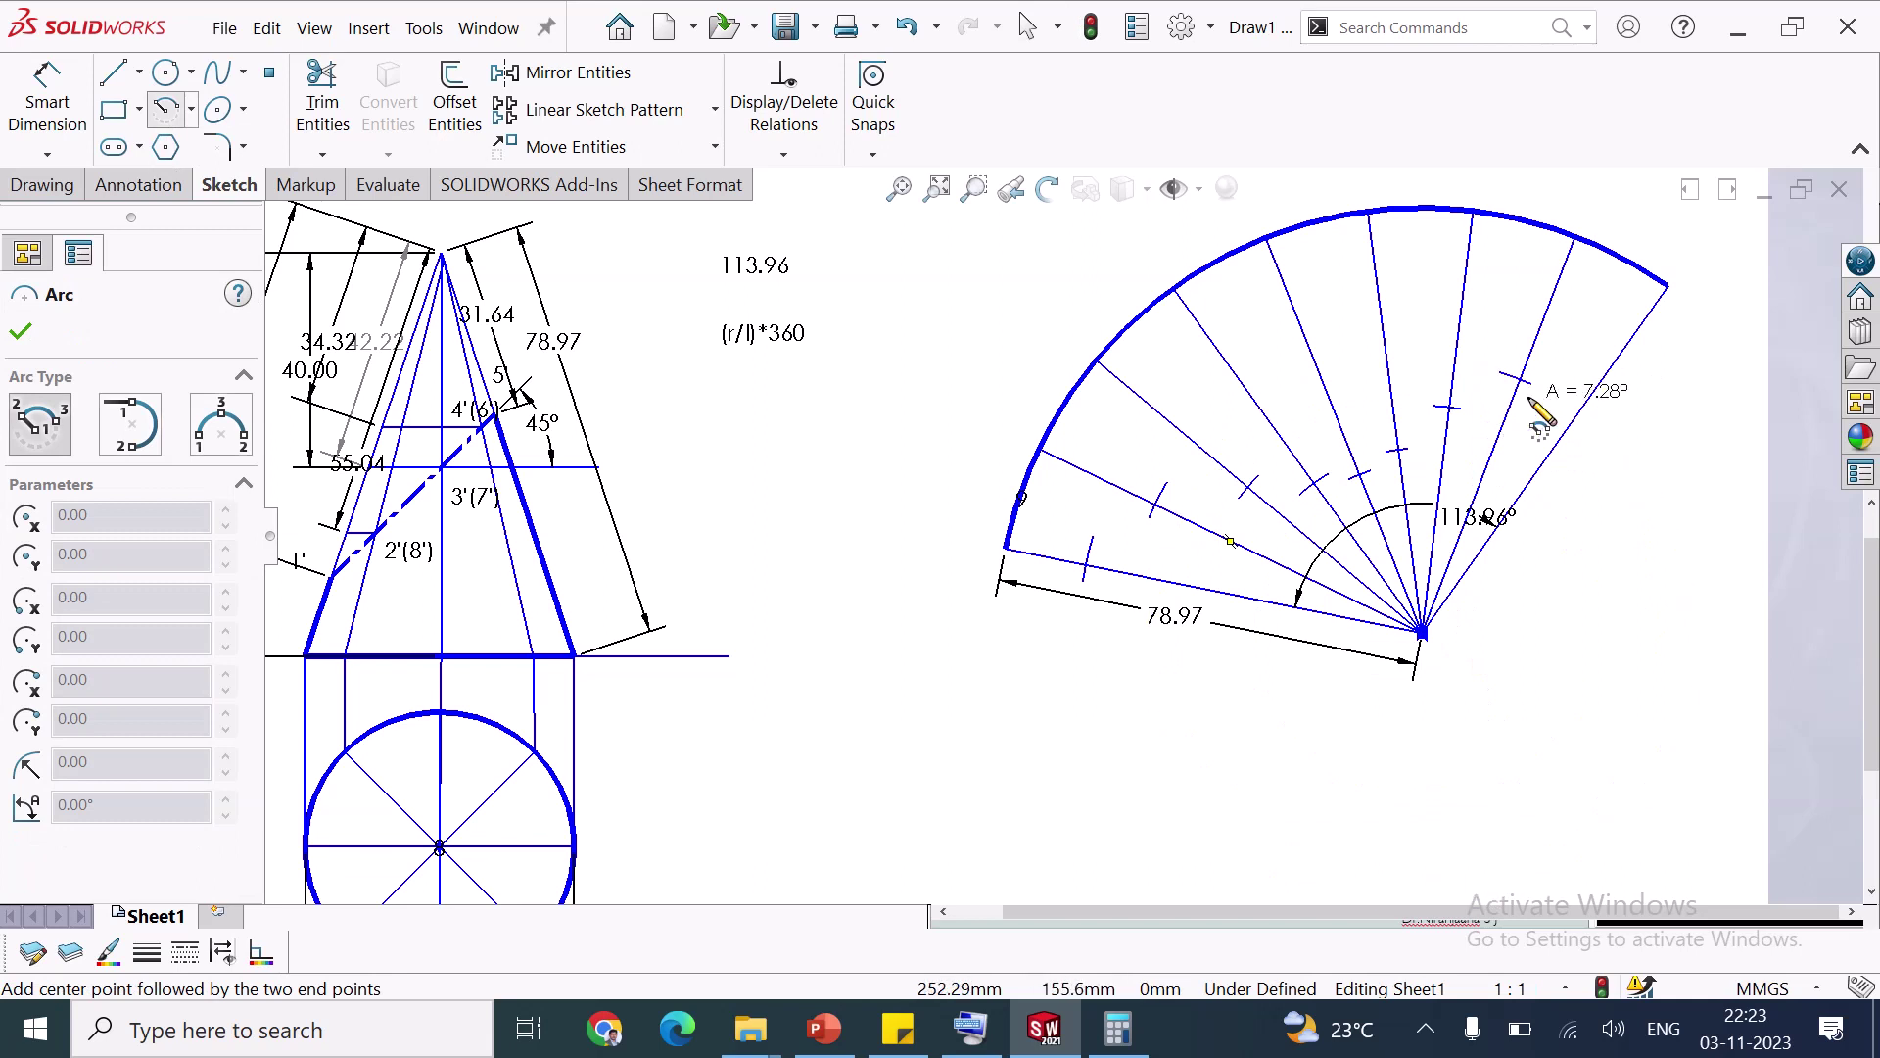
left_click(1534, 388)
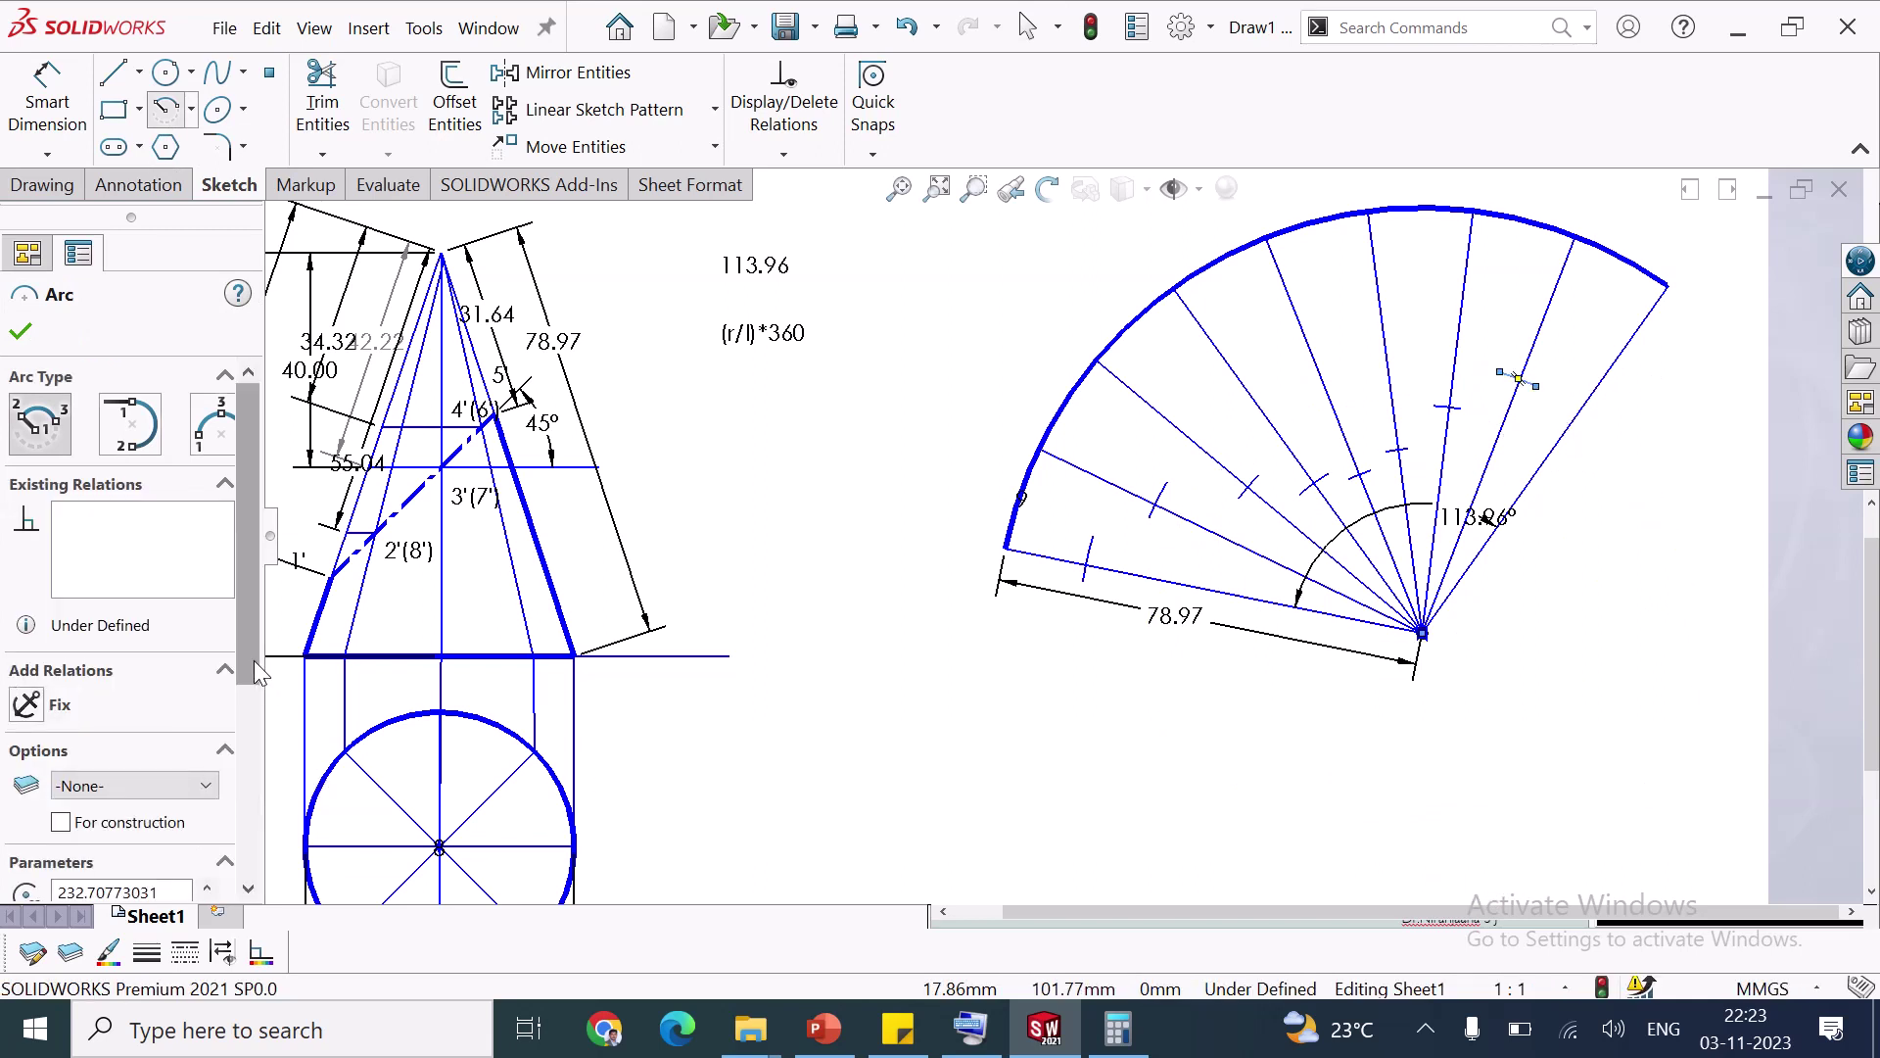
scroll(255, 780, "down", 3)
left_click_drag(150, 796, 93, 799)
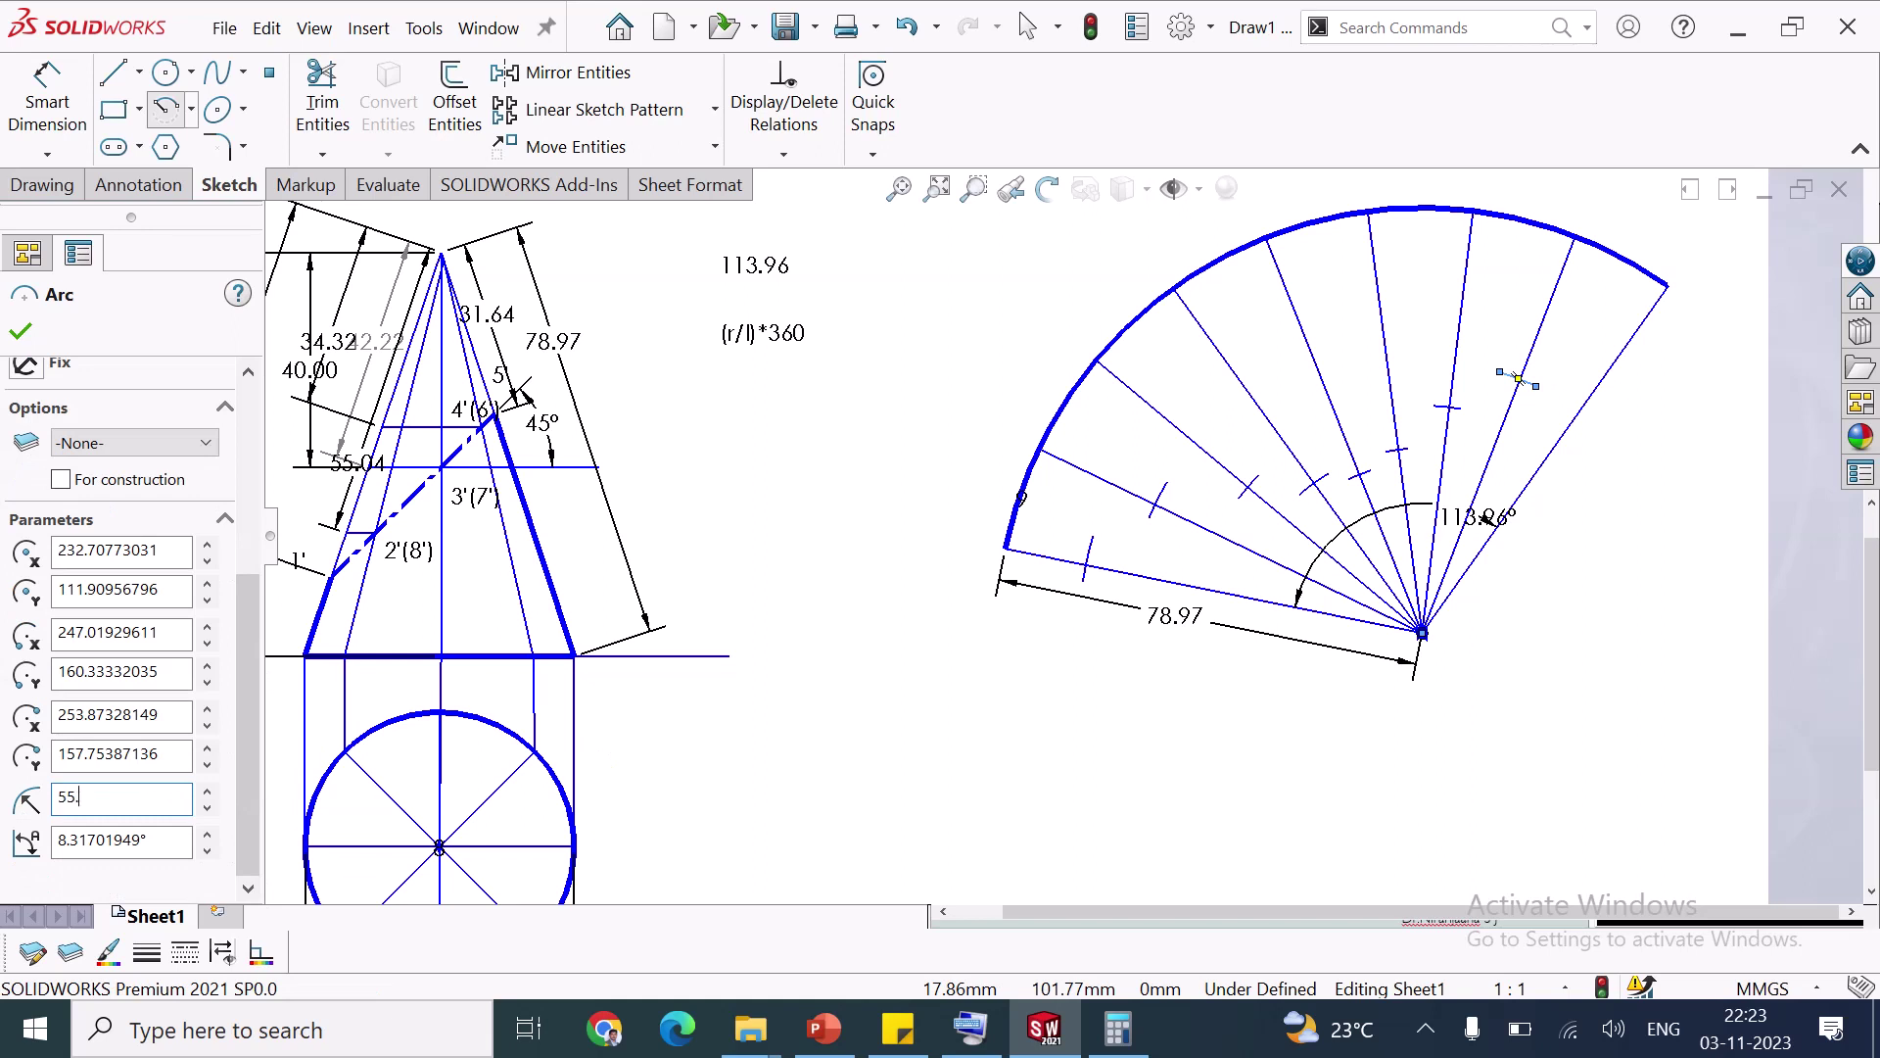
left_click(23, 334)
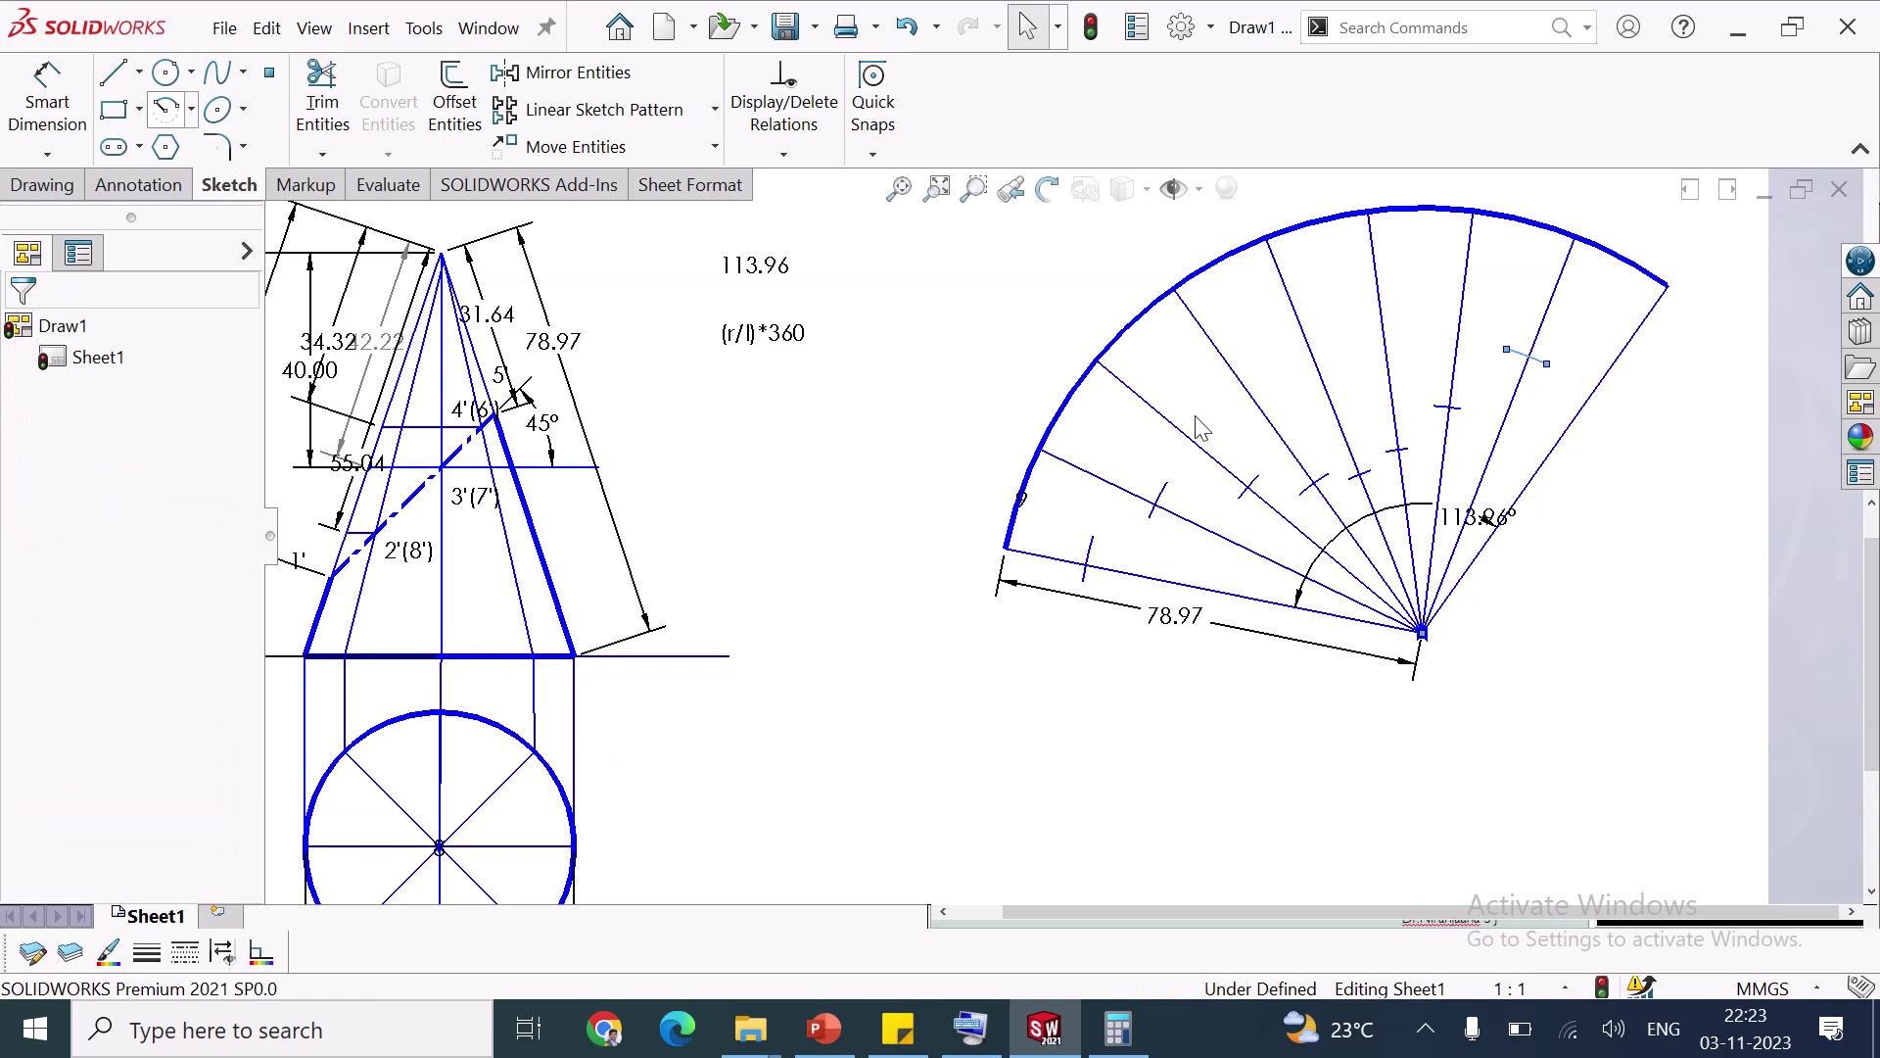
Add a short apex-centred arc across the last radial line with radius 63.71
key("Return")
left_click(1422, 632)
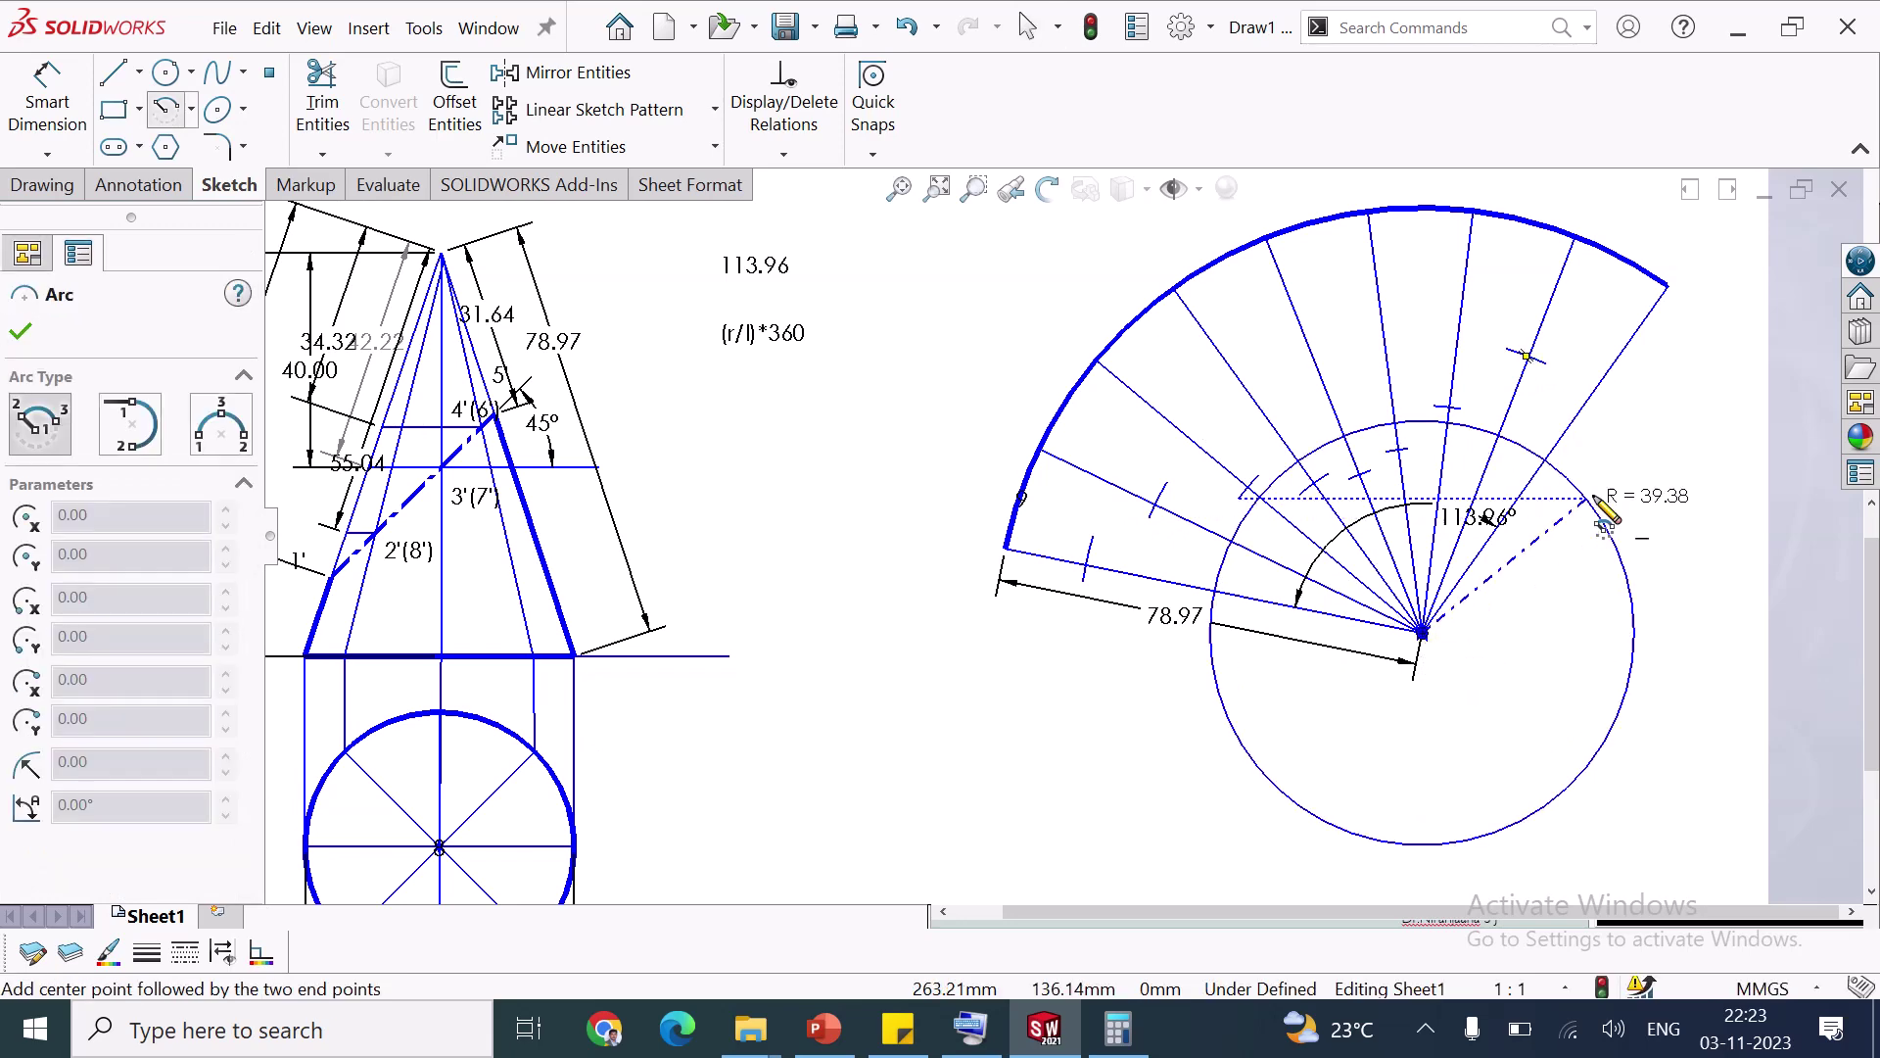
scroll(1611, 507, "up", 2)
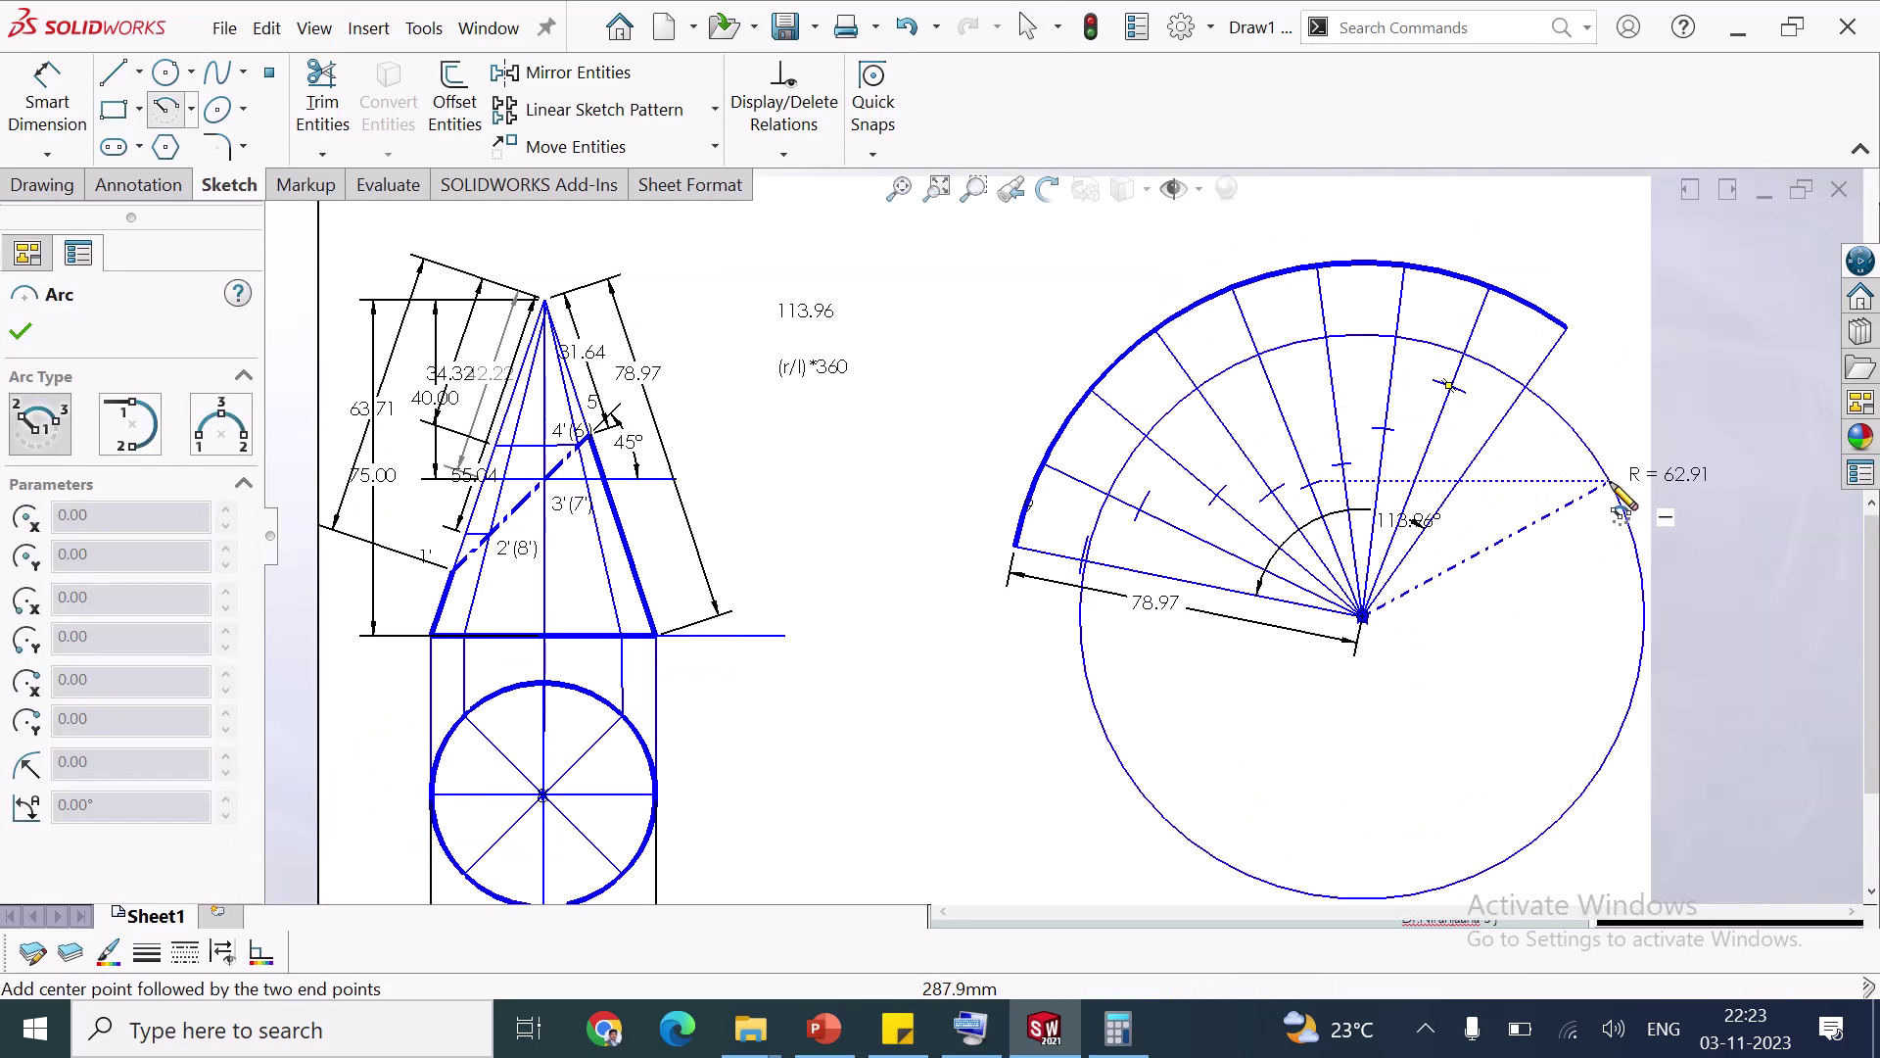
scroll(1513, 463, "down", 3)
left_click(1433, 378)
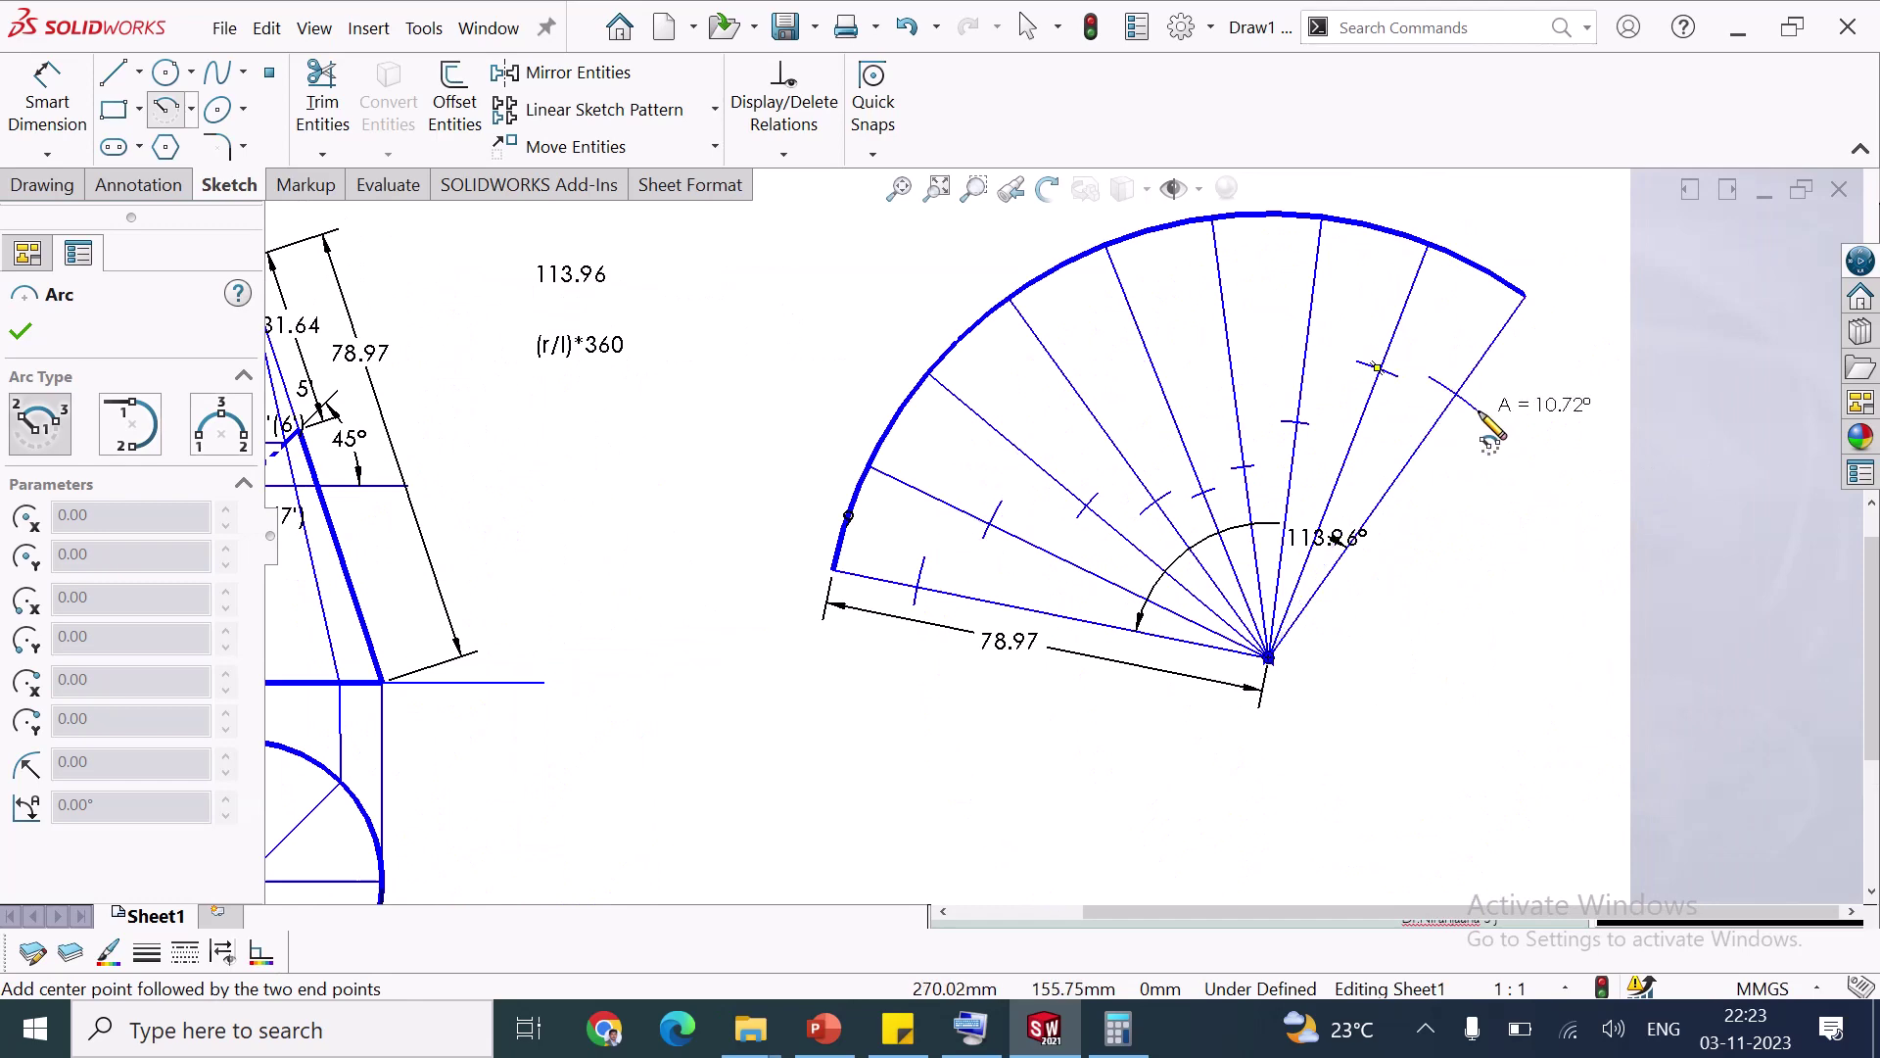
left_click(1478, 412)
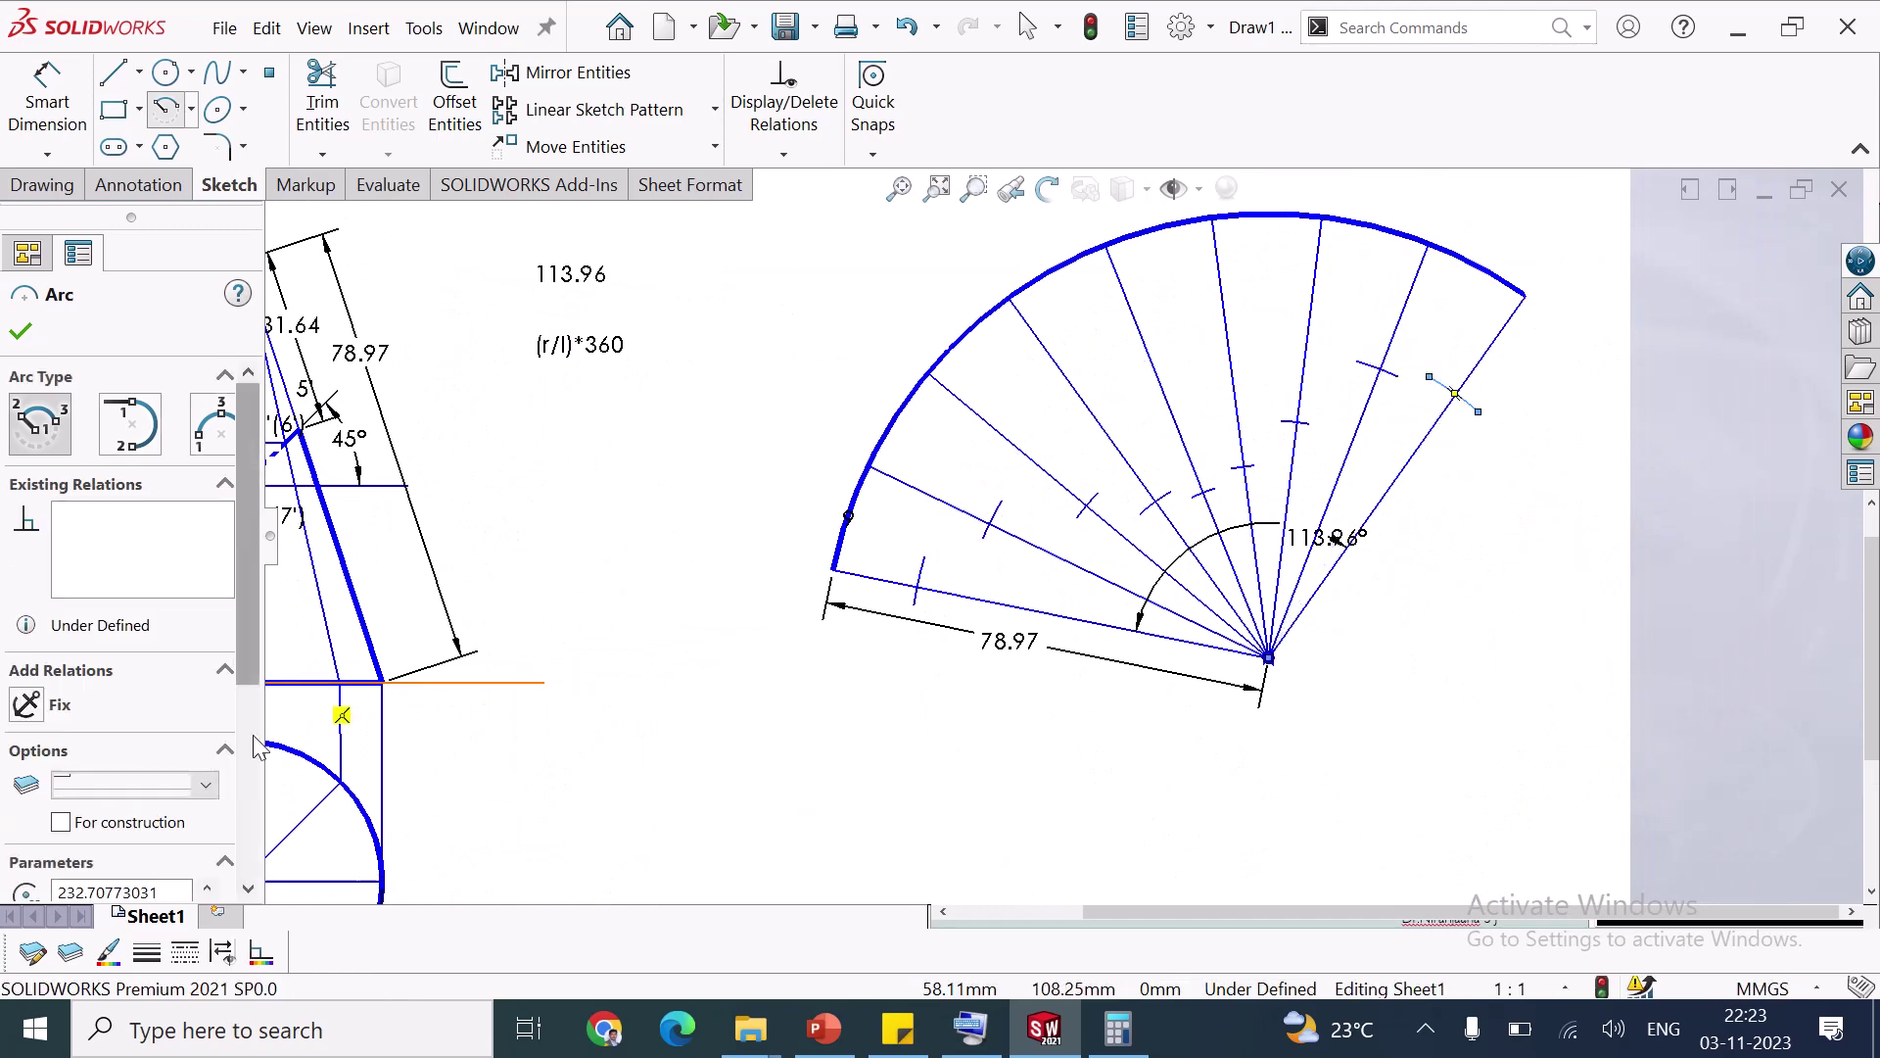
scroll(257, 746, "down", 5)
left_click(108, 796)
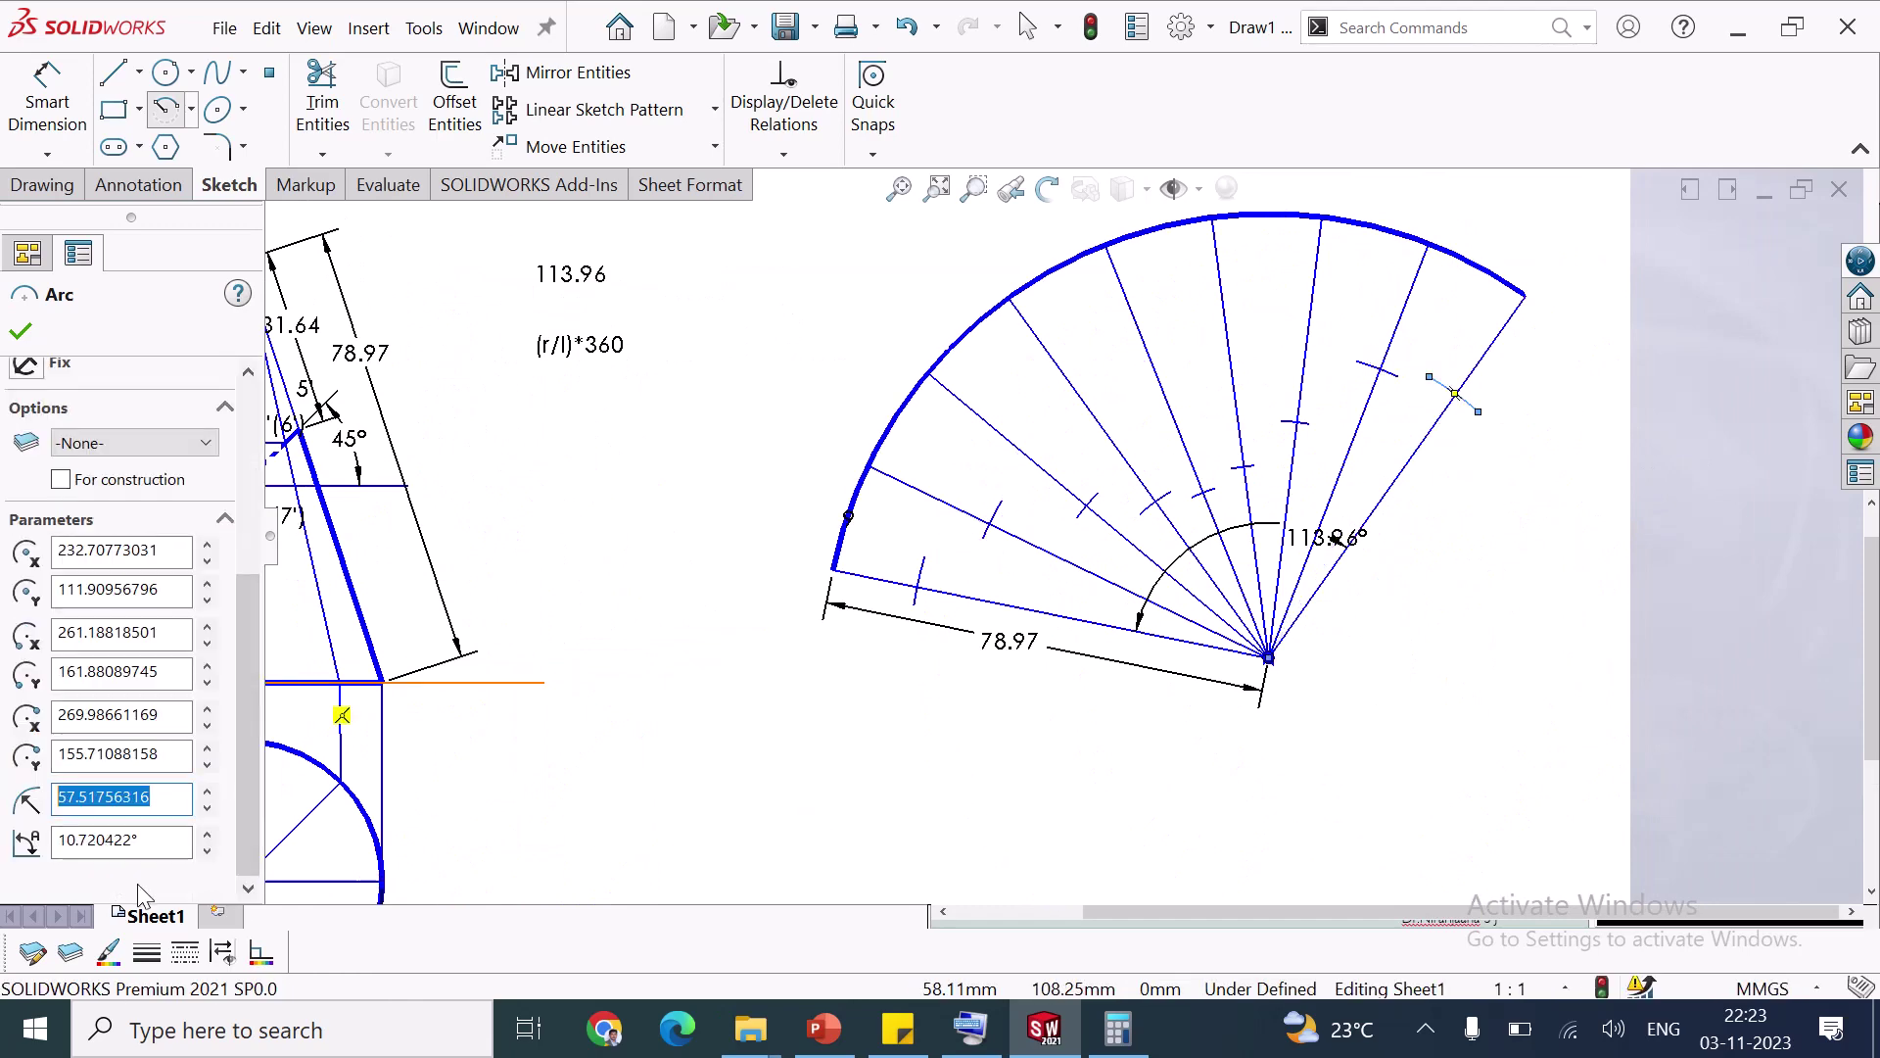
type("63.71")
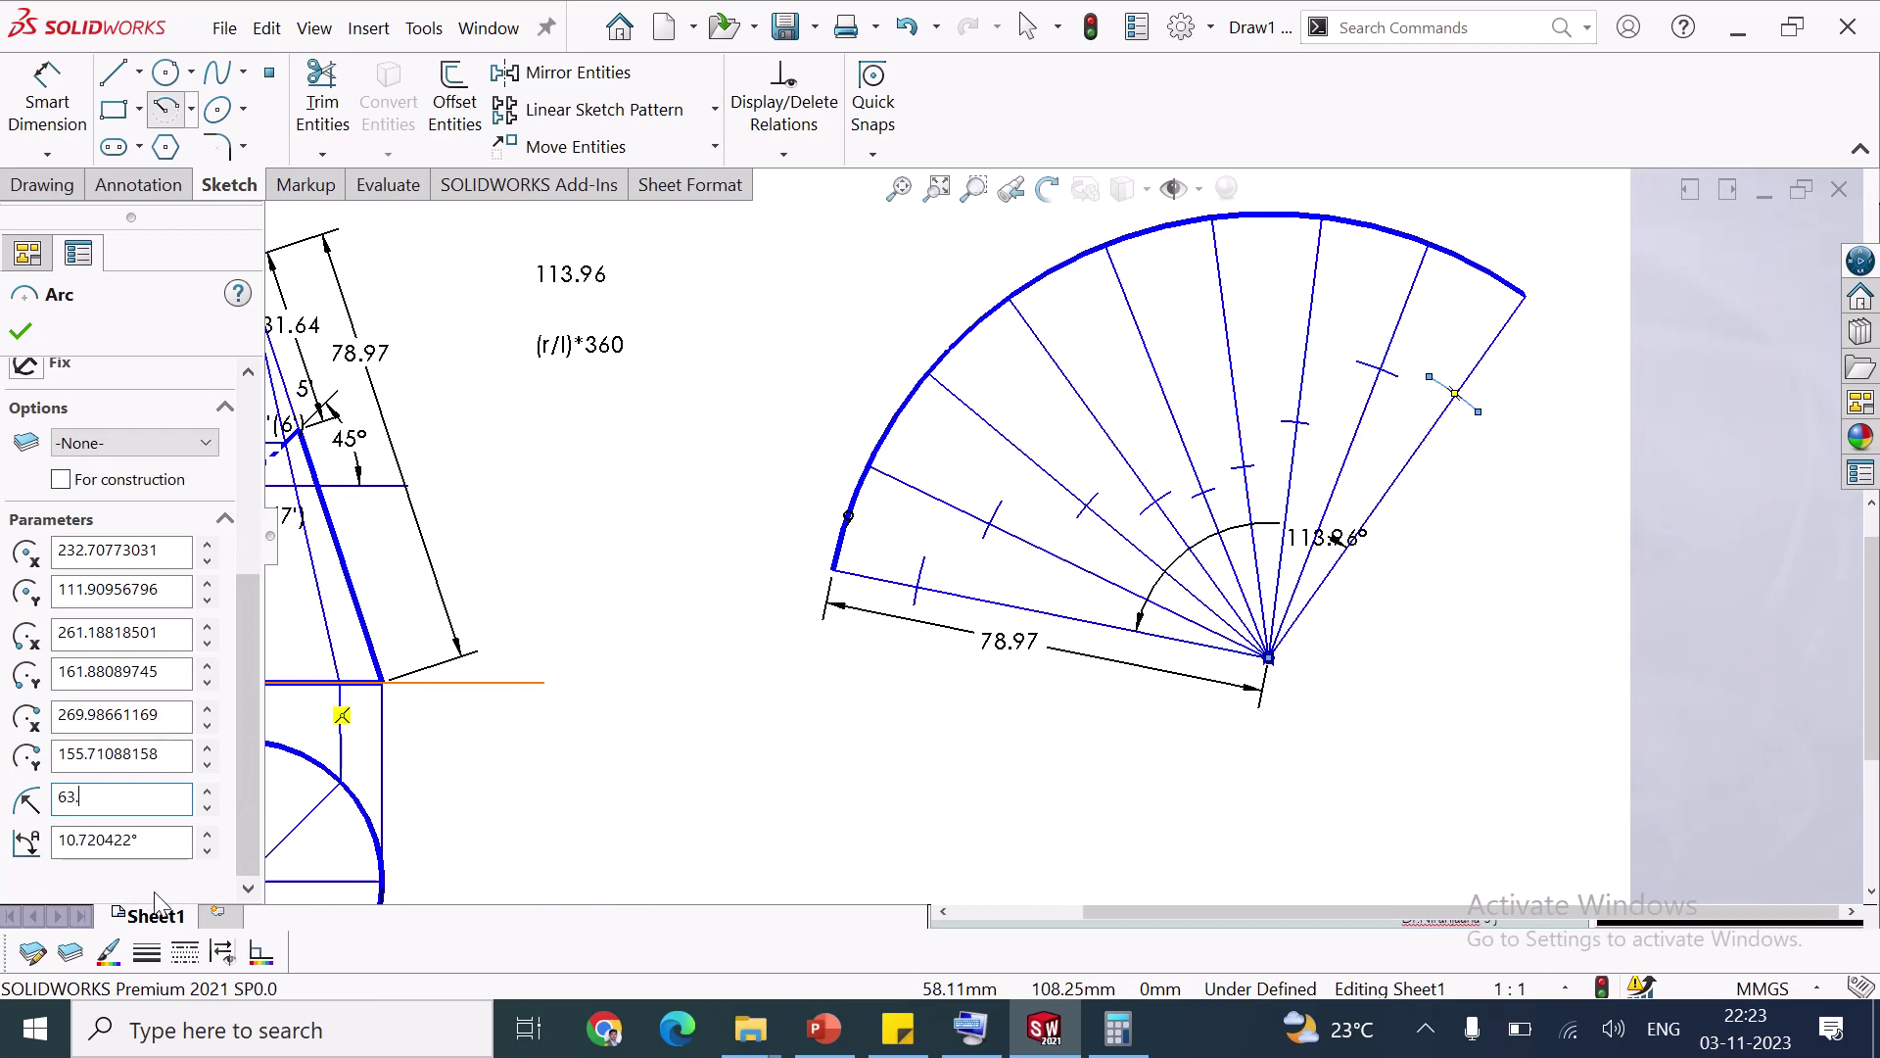
left_click(38, 331)
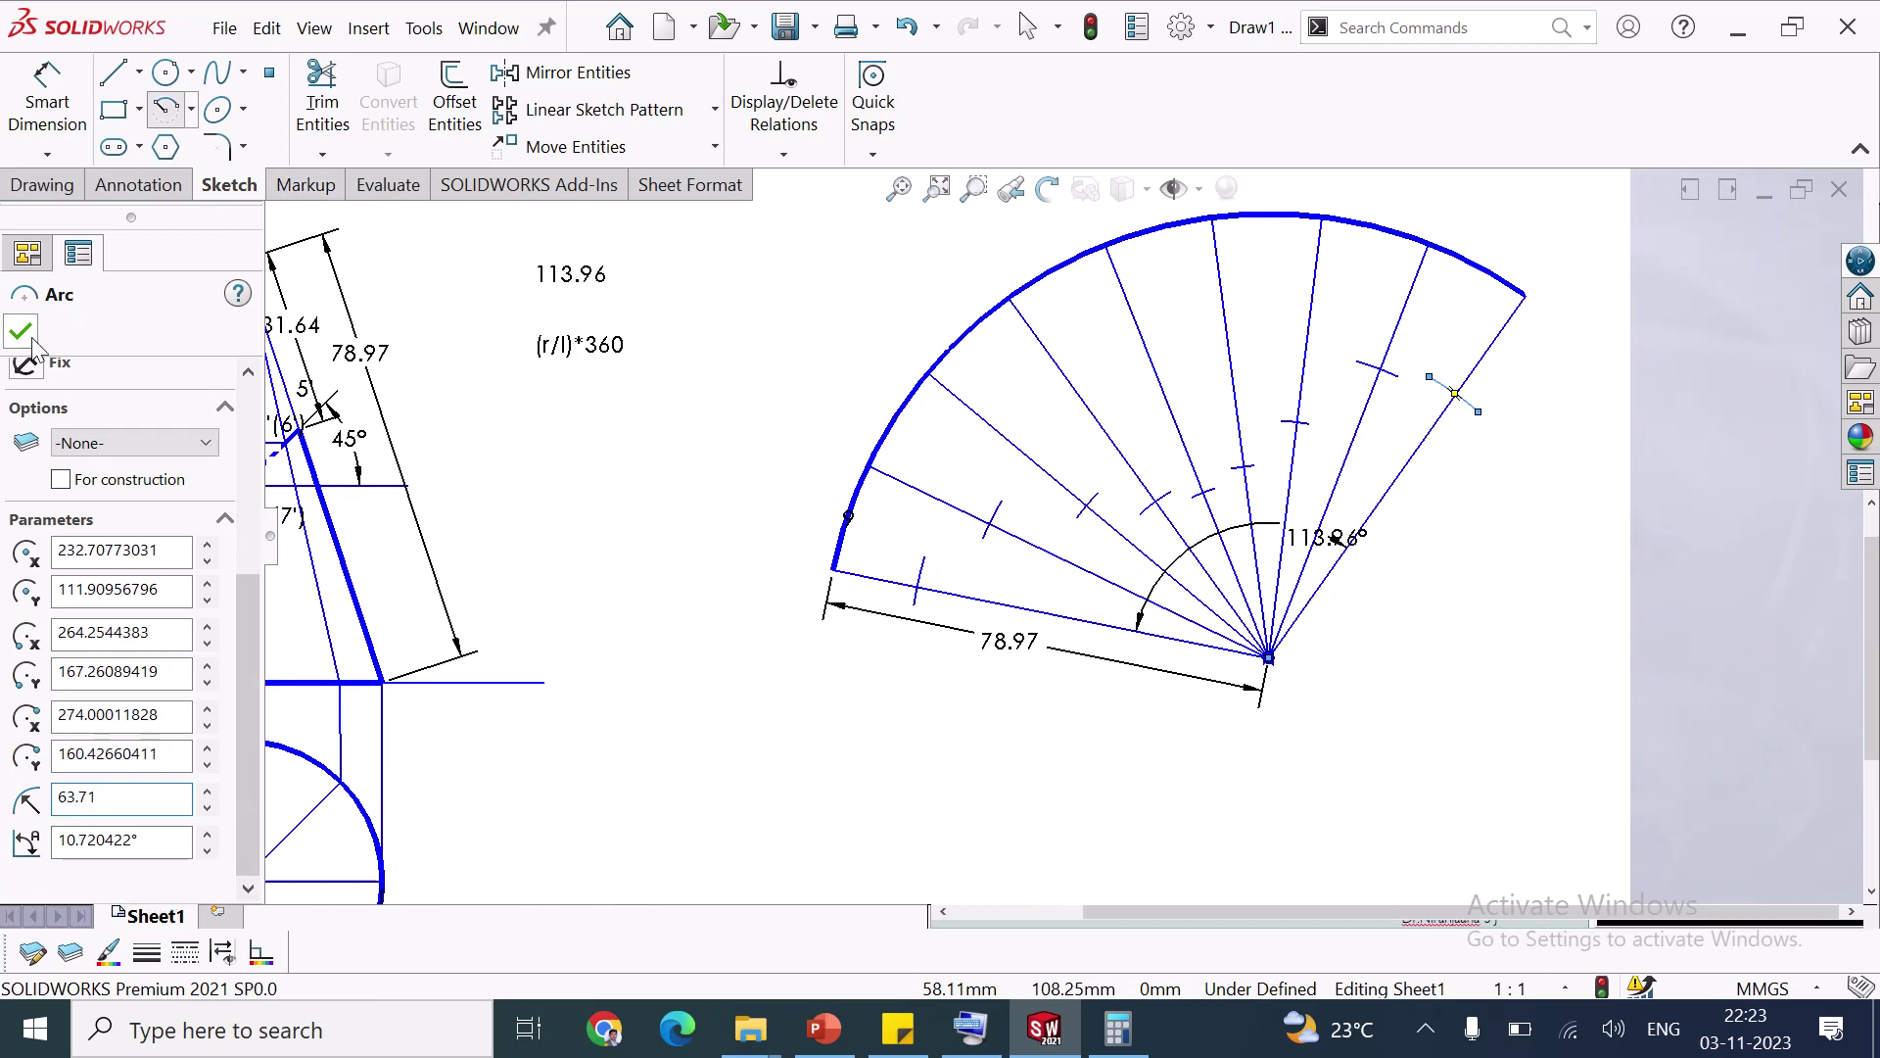
Draw a spline through the seven tick marks, from the lower edge to the right edge
left_click(714, 336)
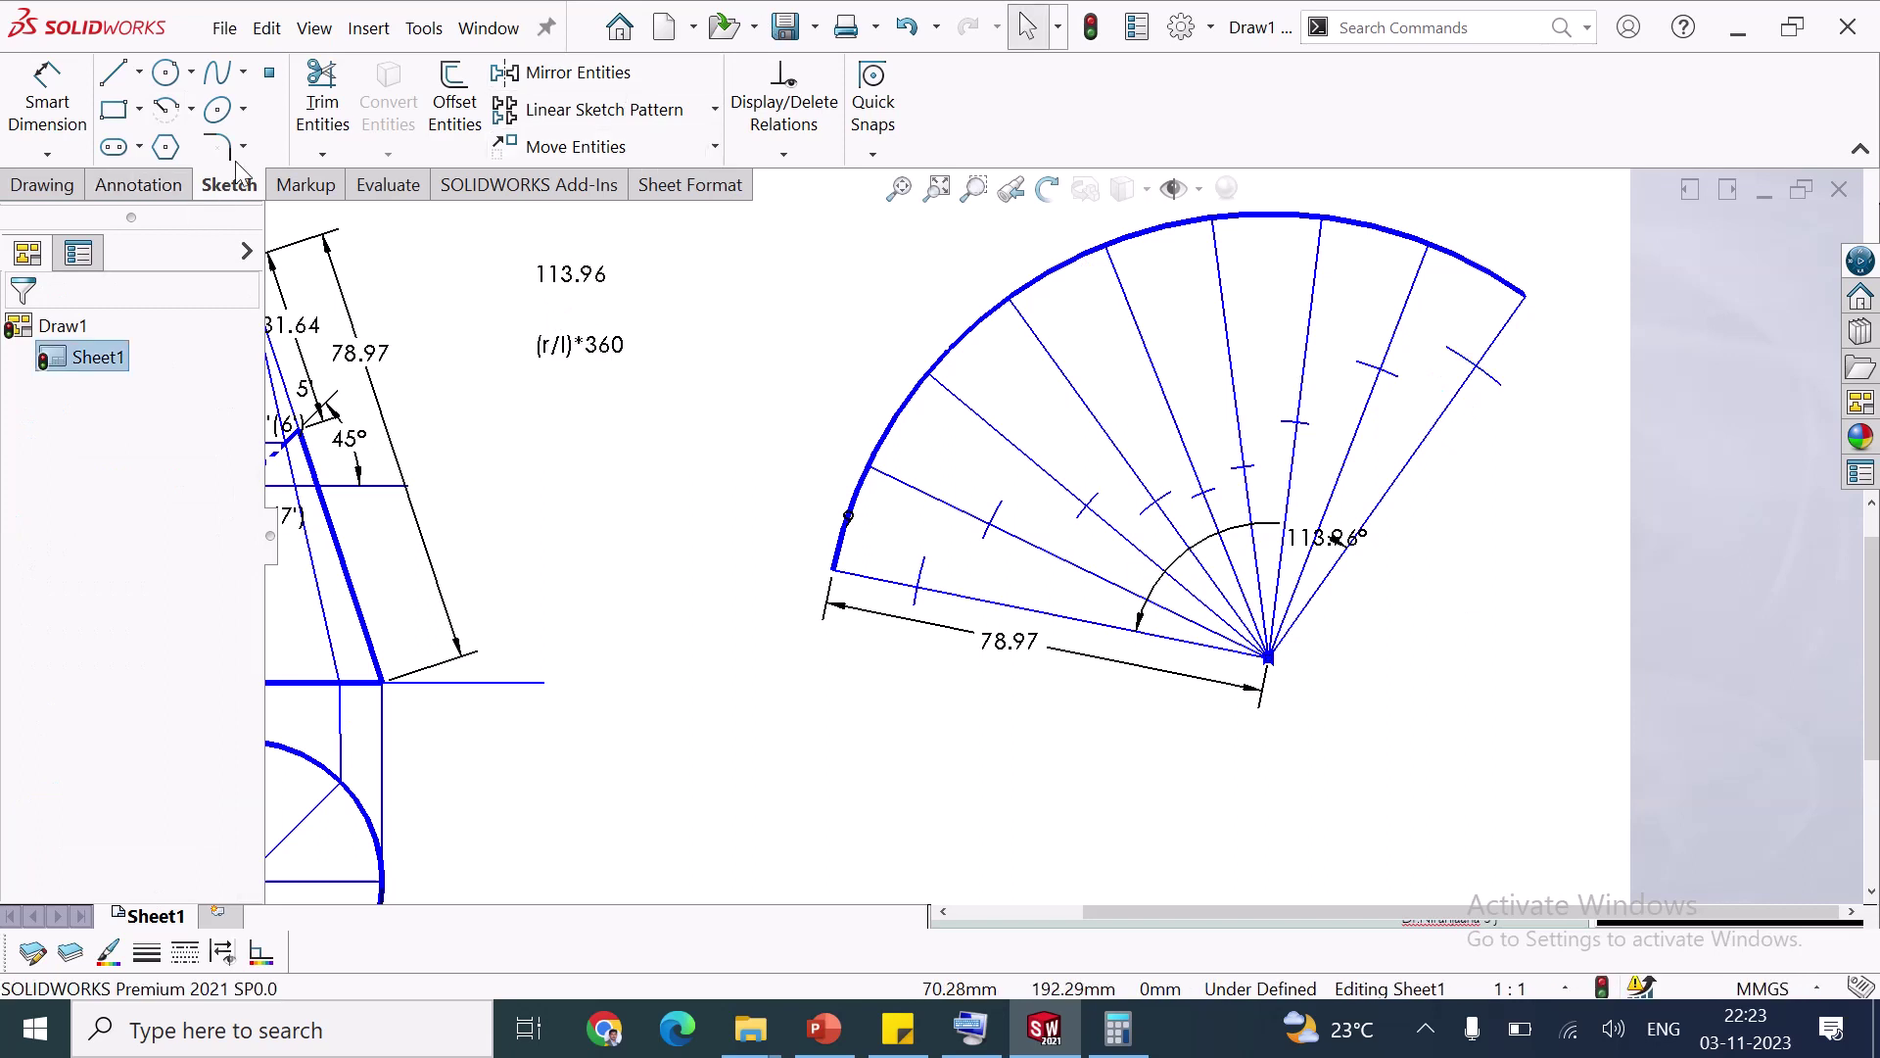
left_click(221, 79)
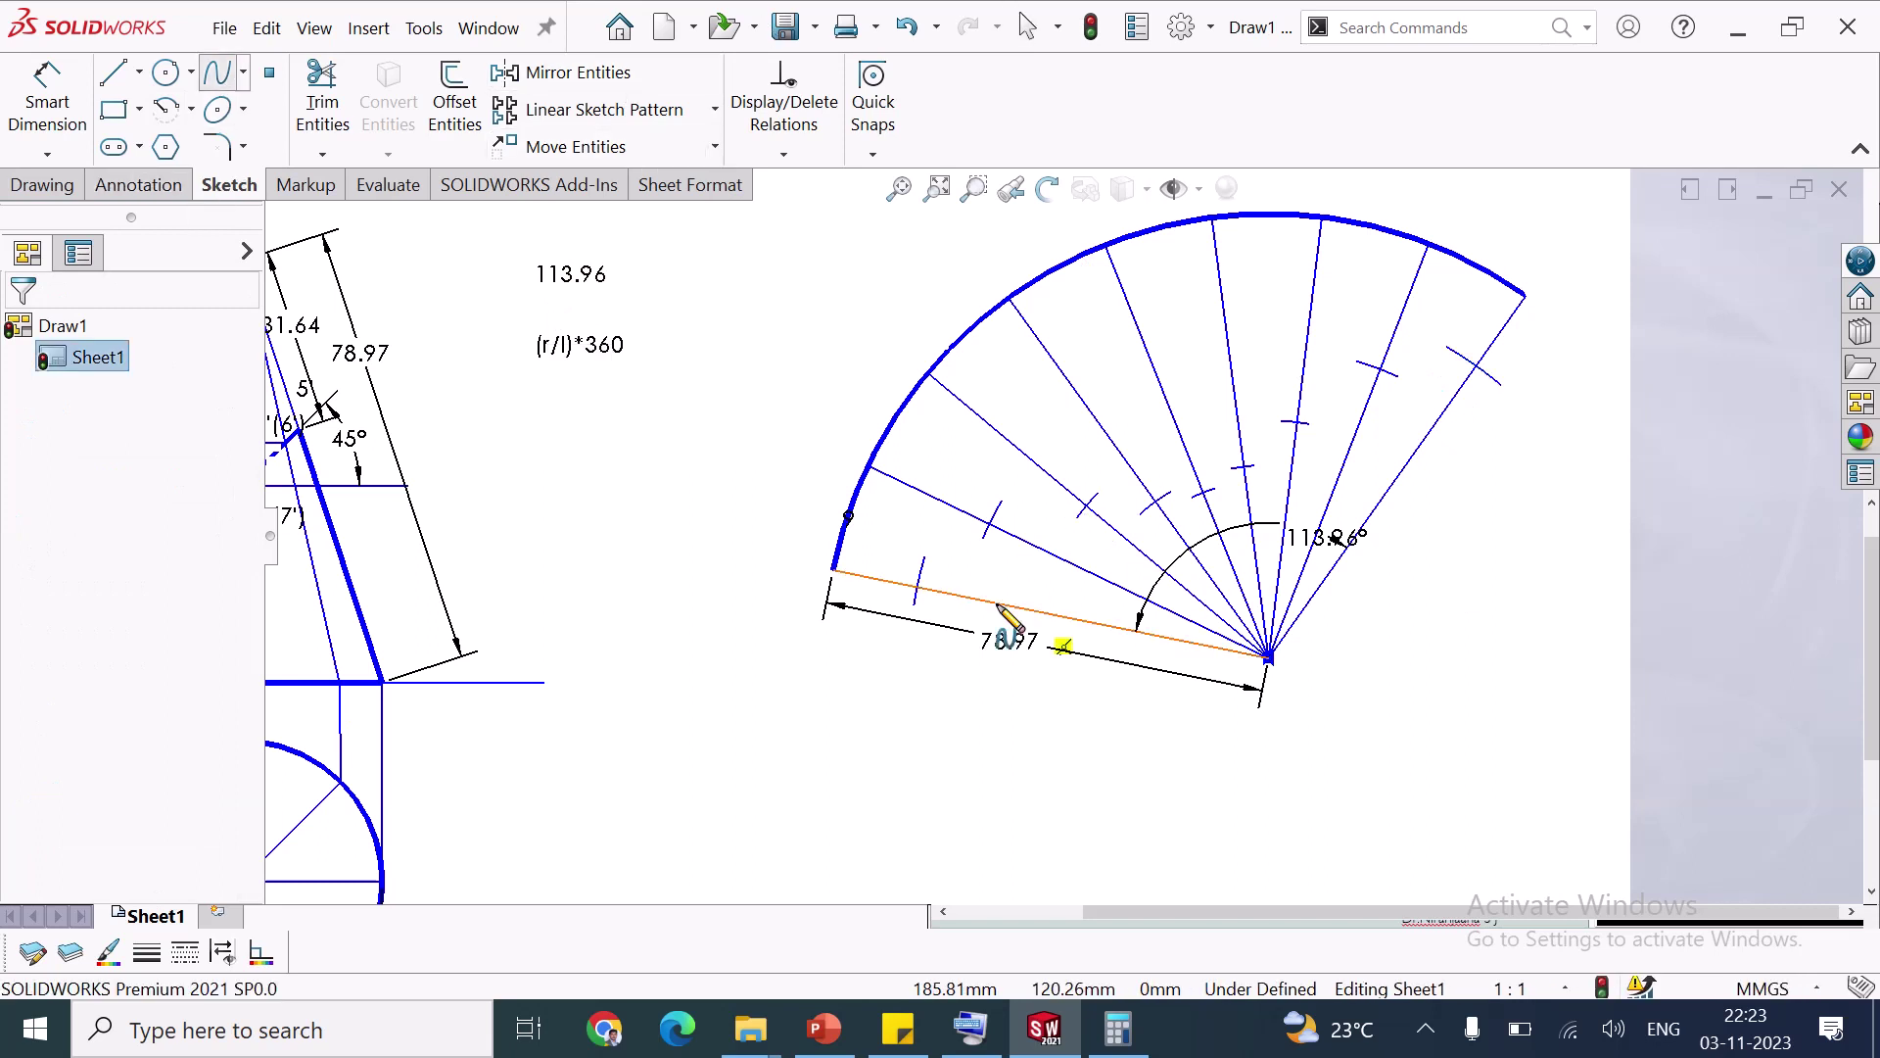
left_click(918, 589)
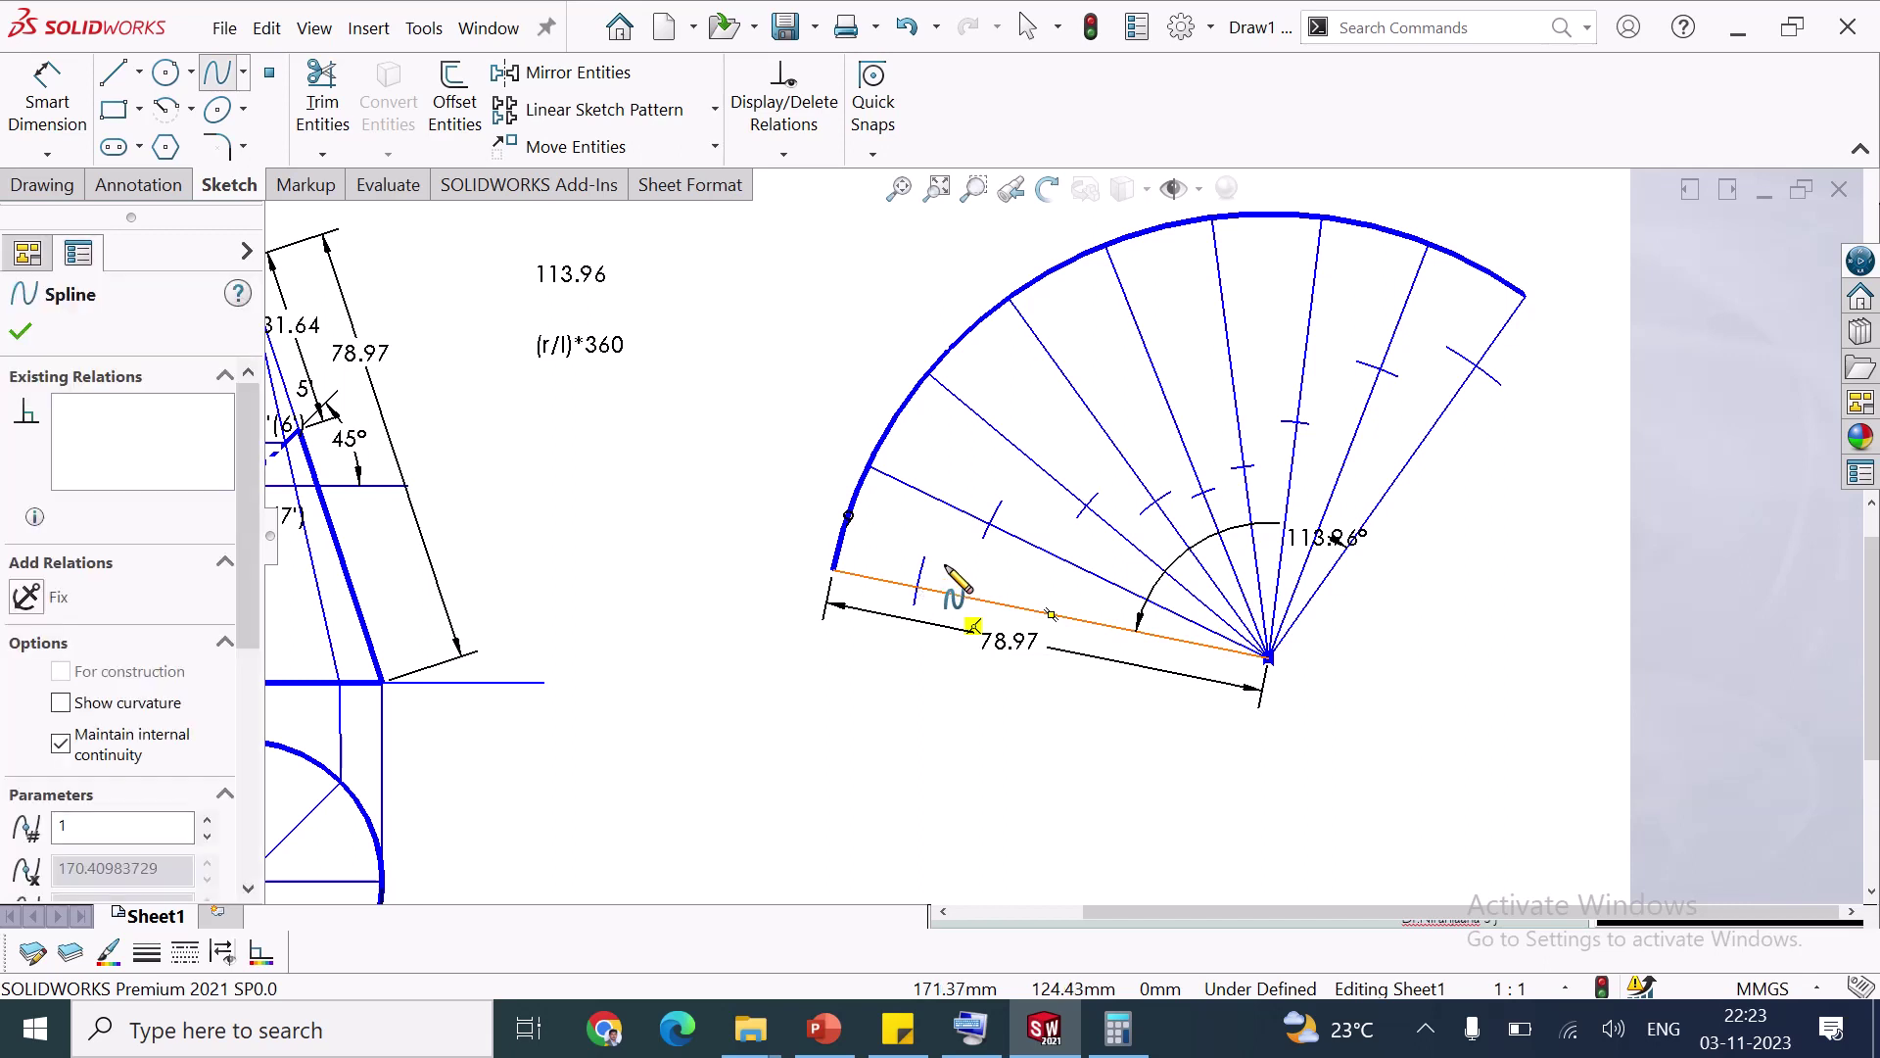
left_click(987, 529)
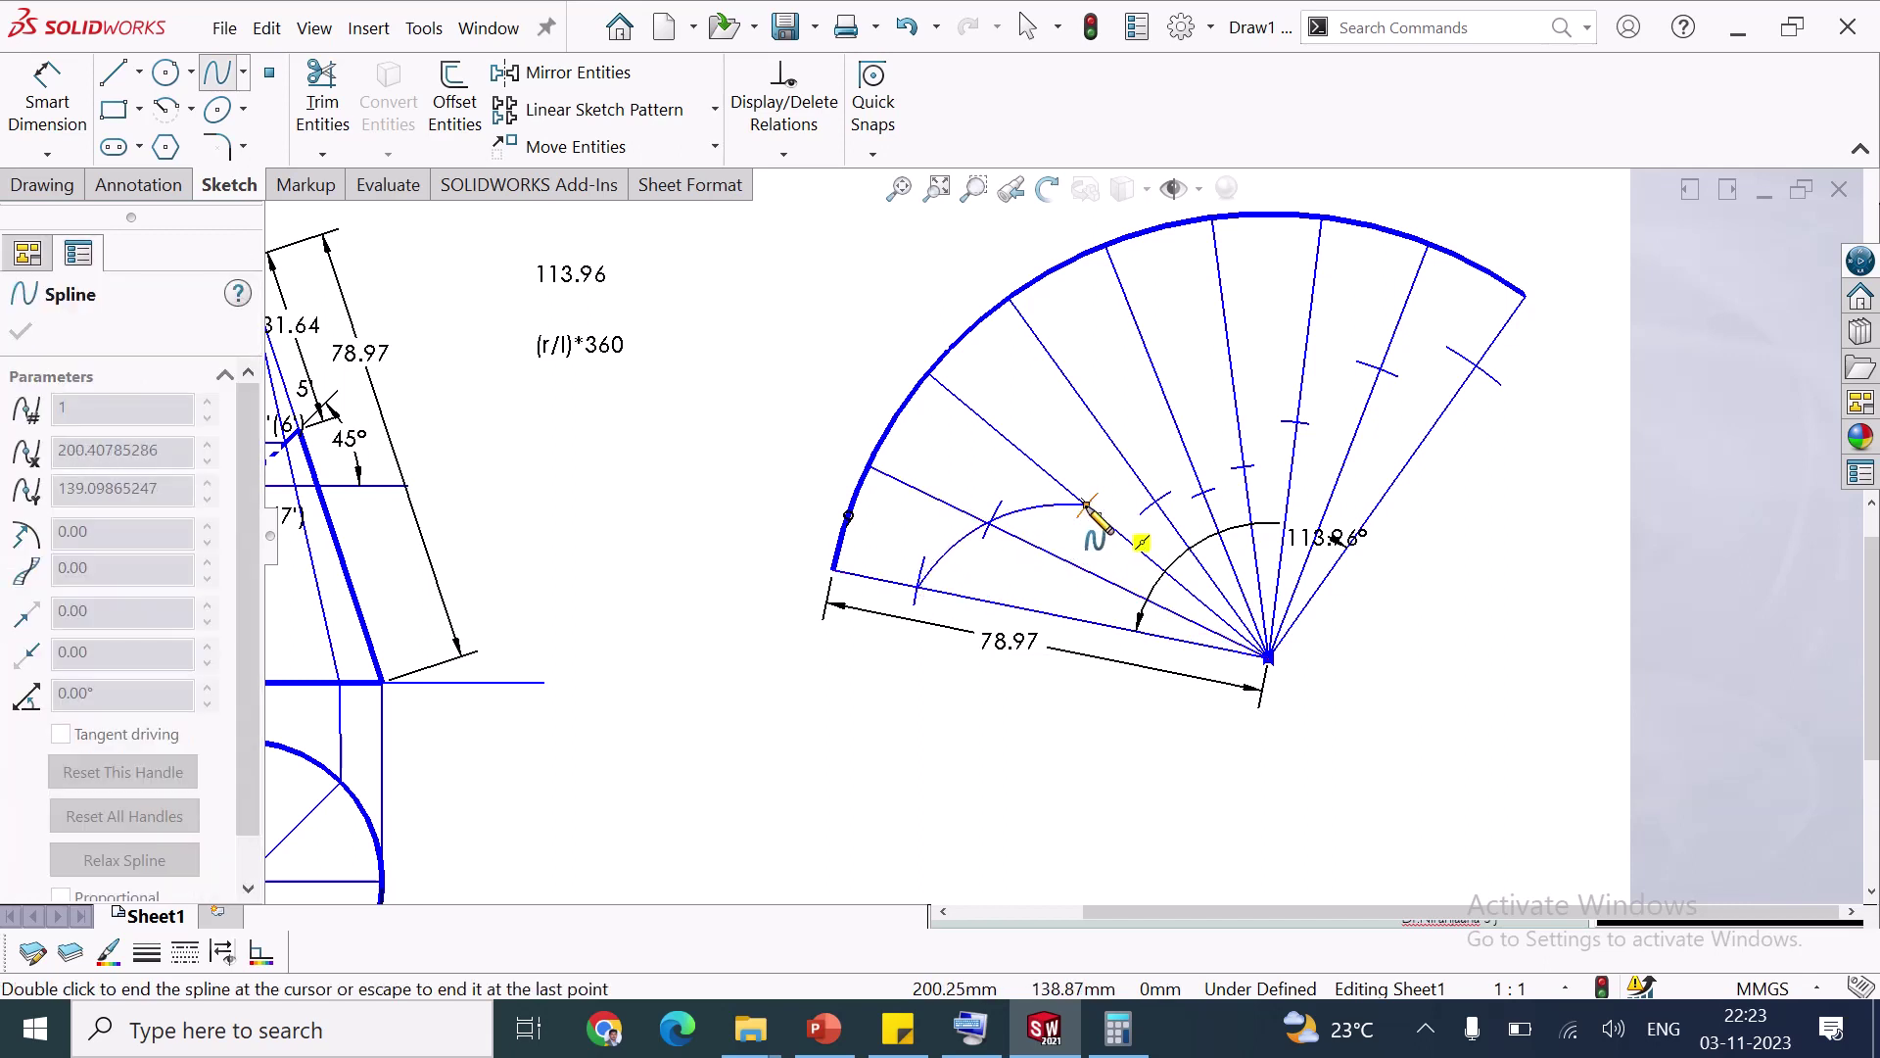
left_click(1086, 505)
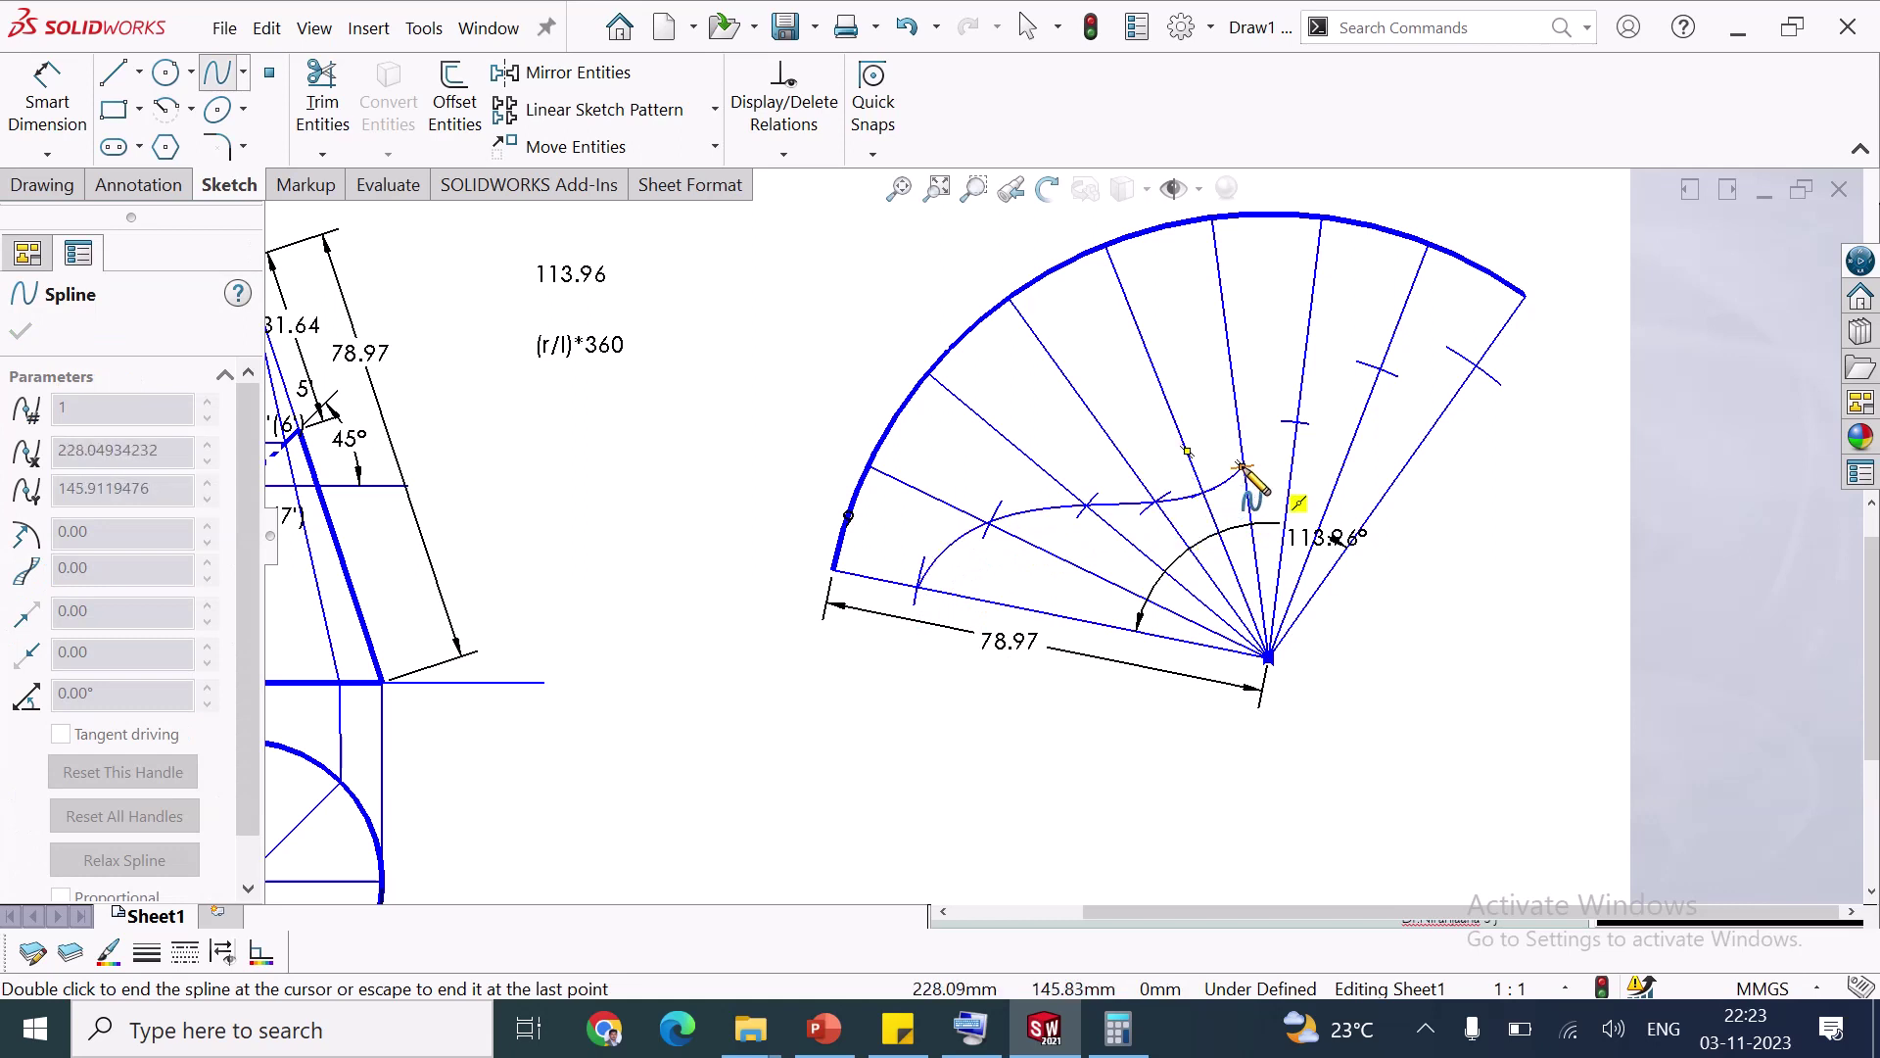
left_click(1242, 467)
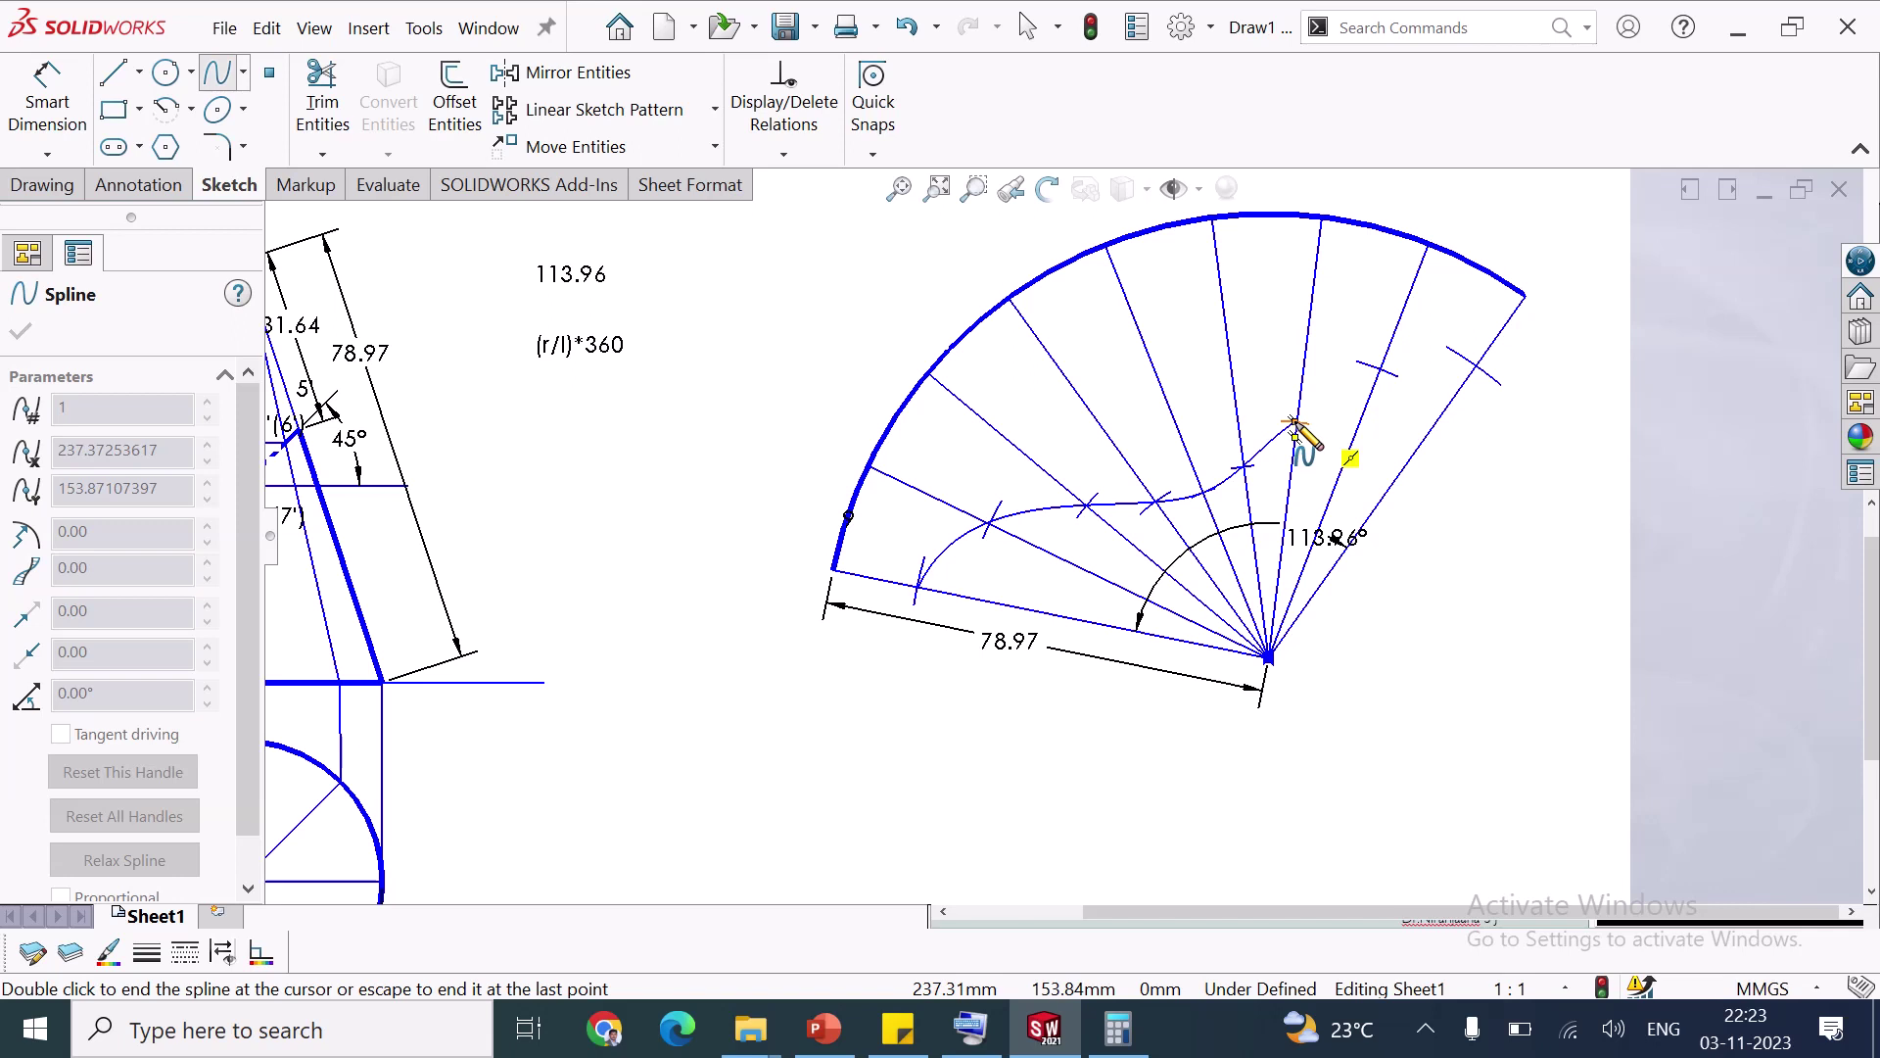
left_click(1295, 422)
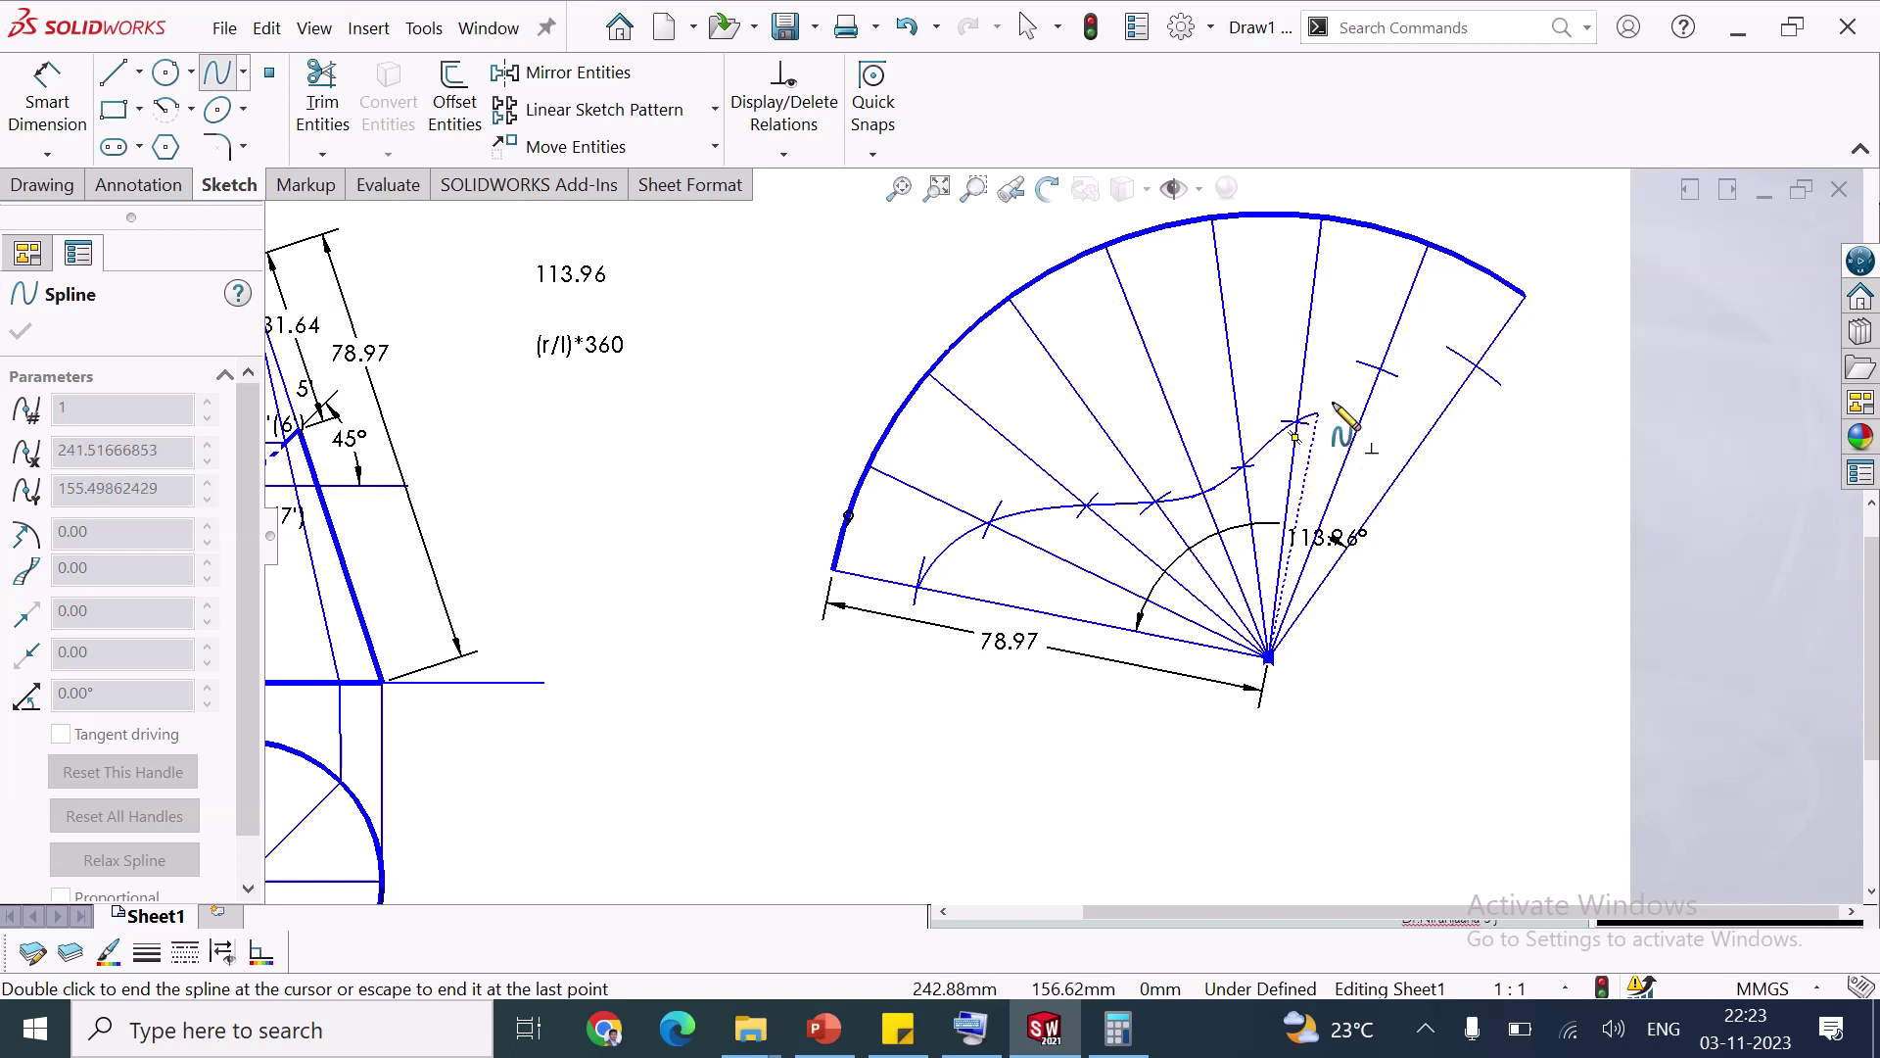
left_click(1380, 368)
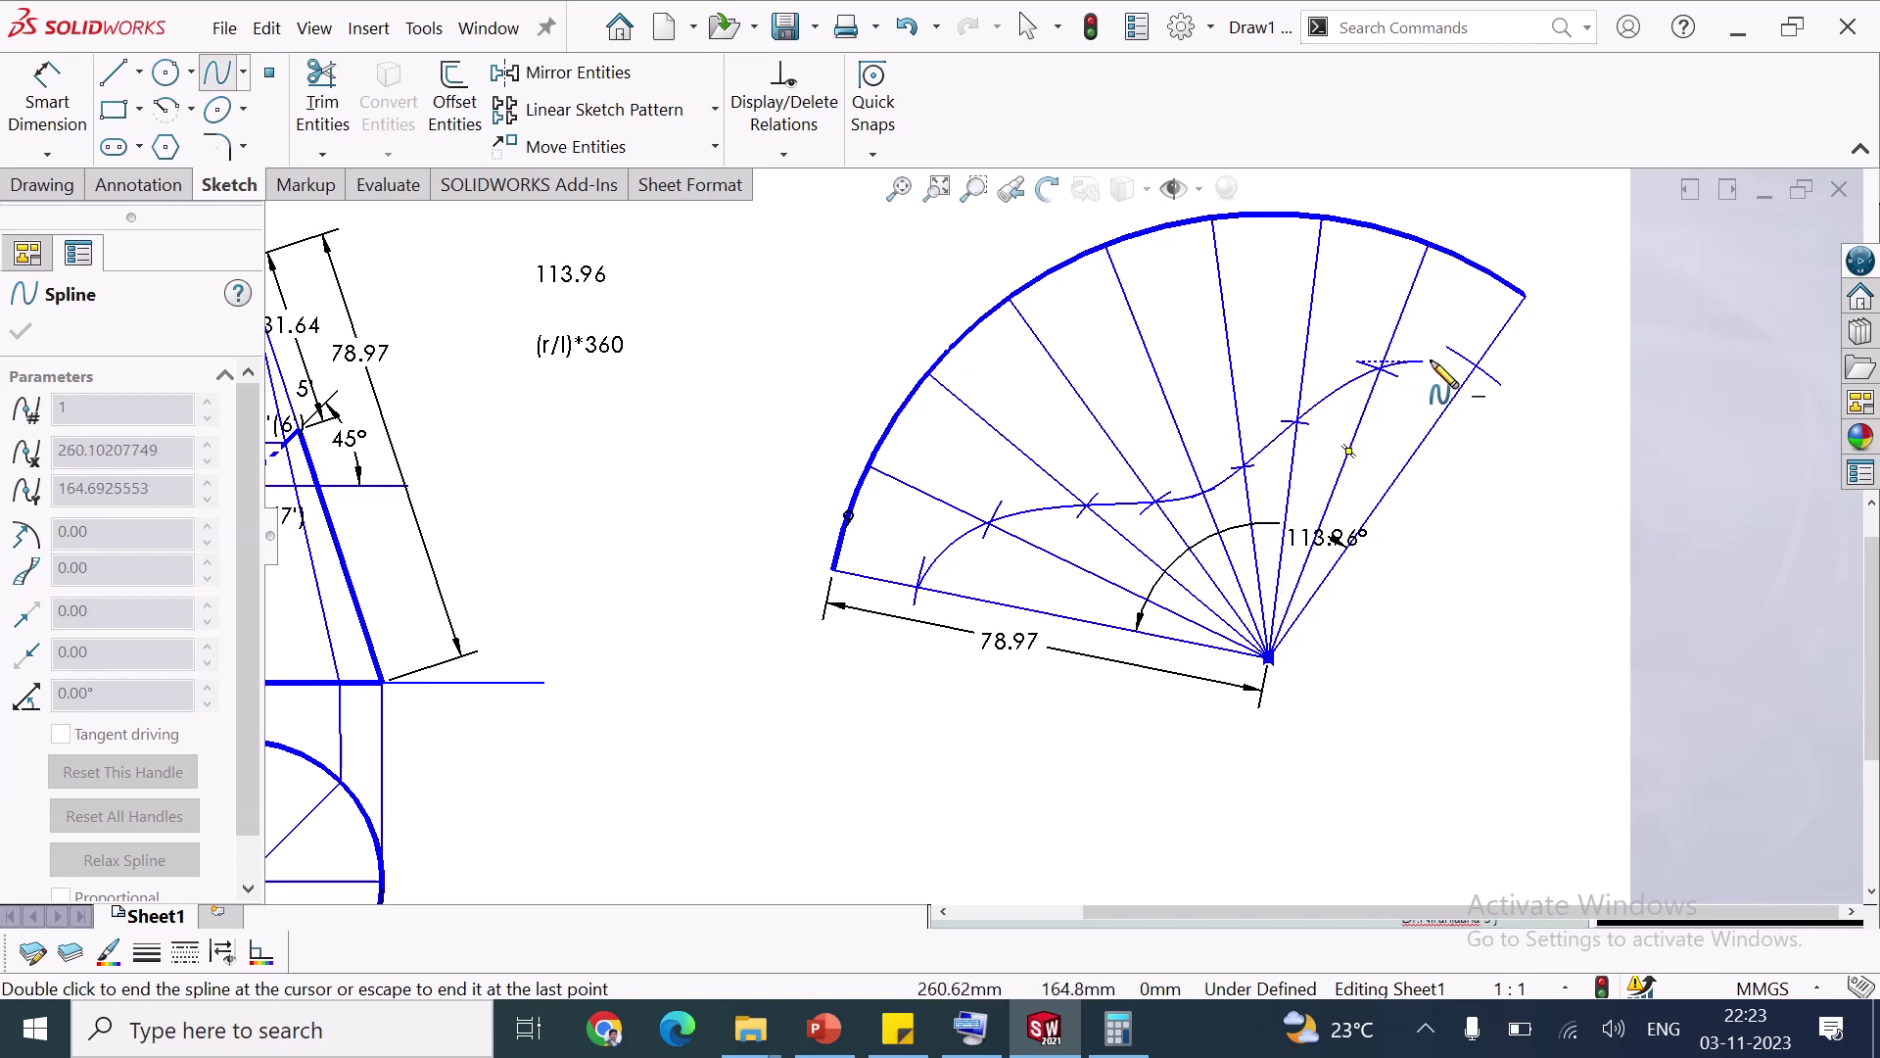
left_click(1491, 363)
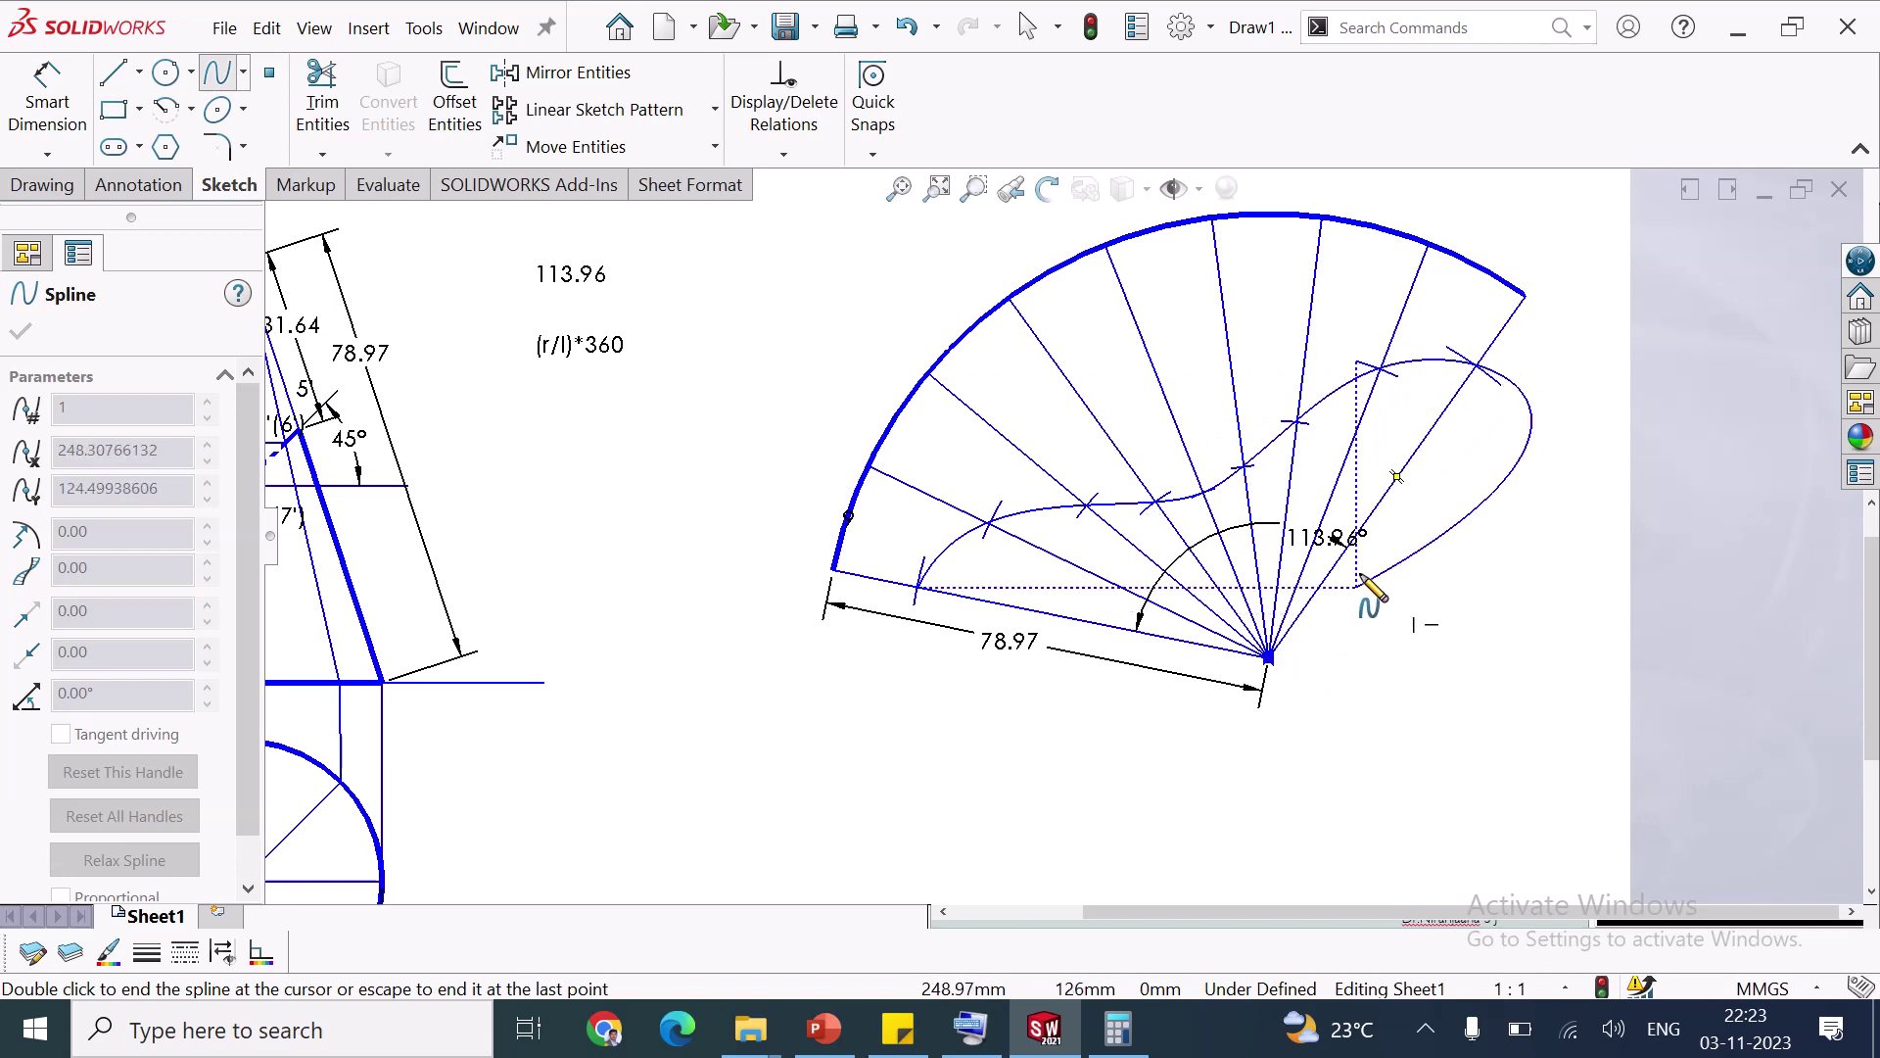
key("Escape")
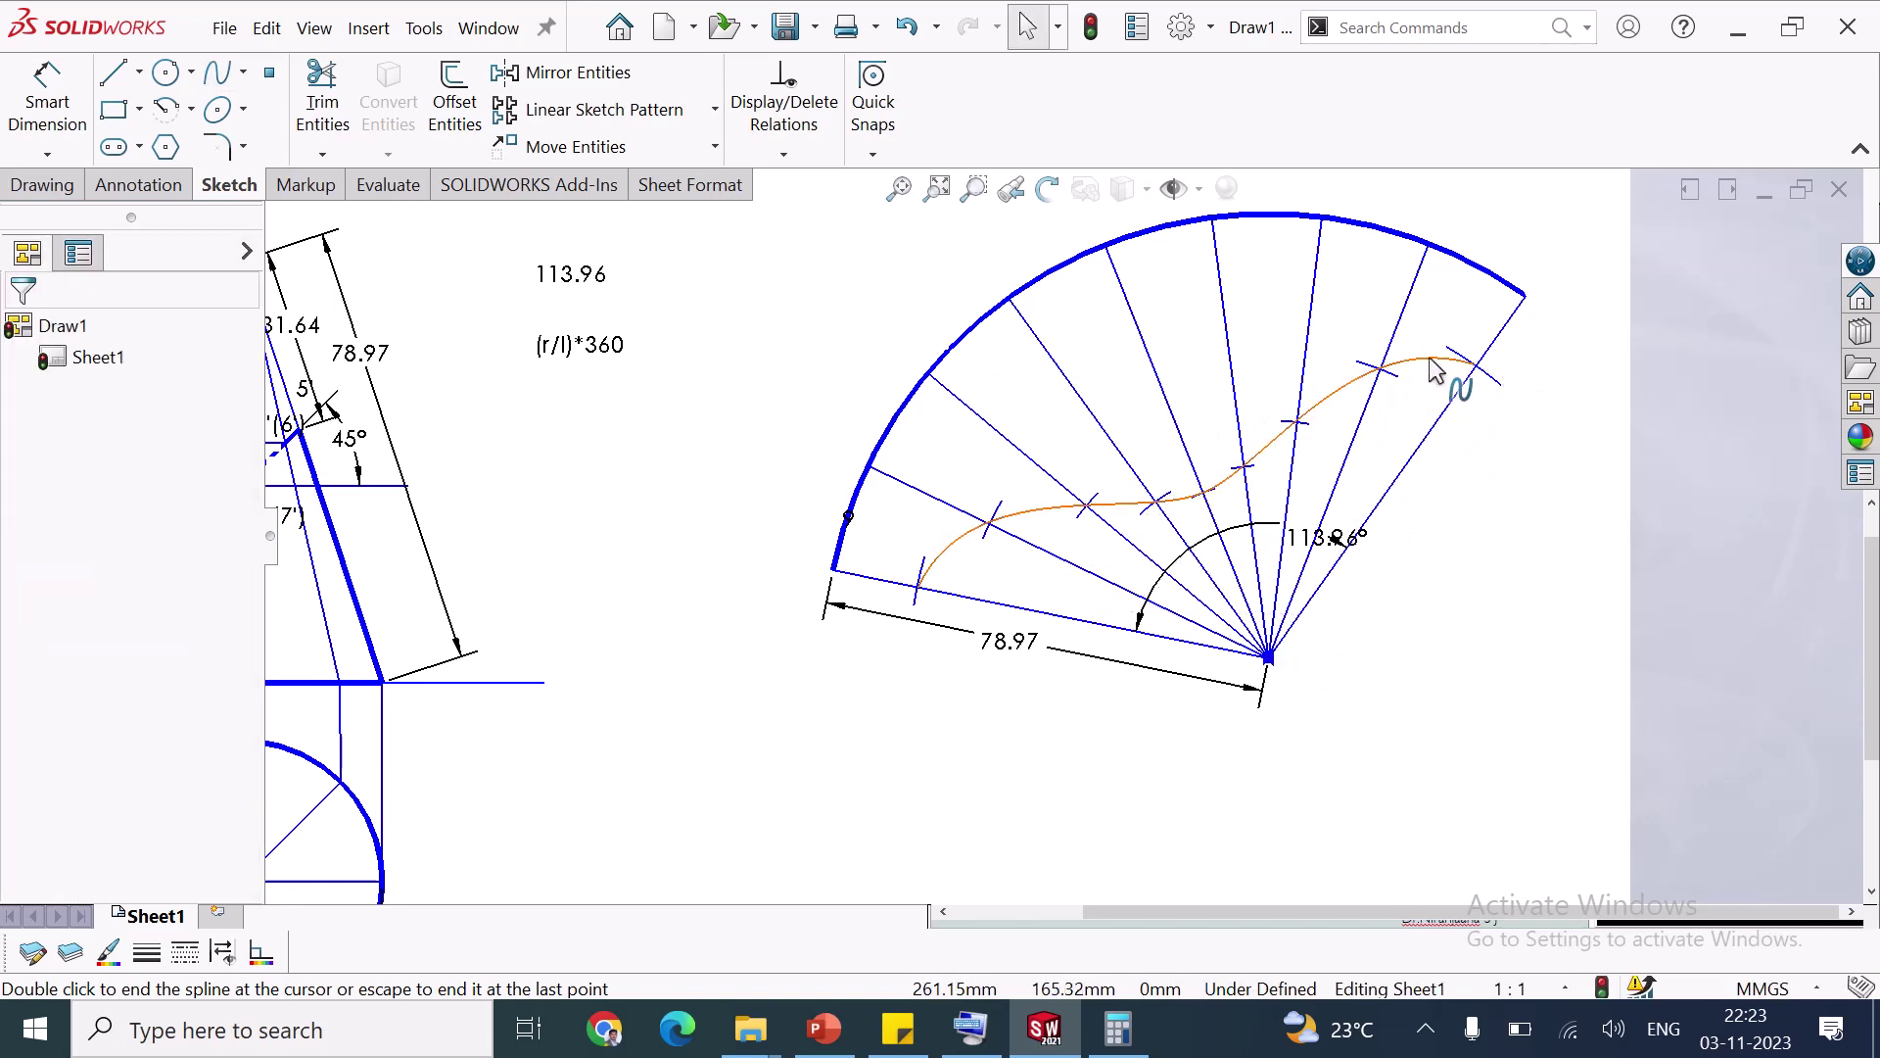
left_click(1036, 505)
Give the cut spline a thick line weight
left_click(147, 952)
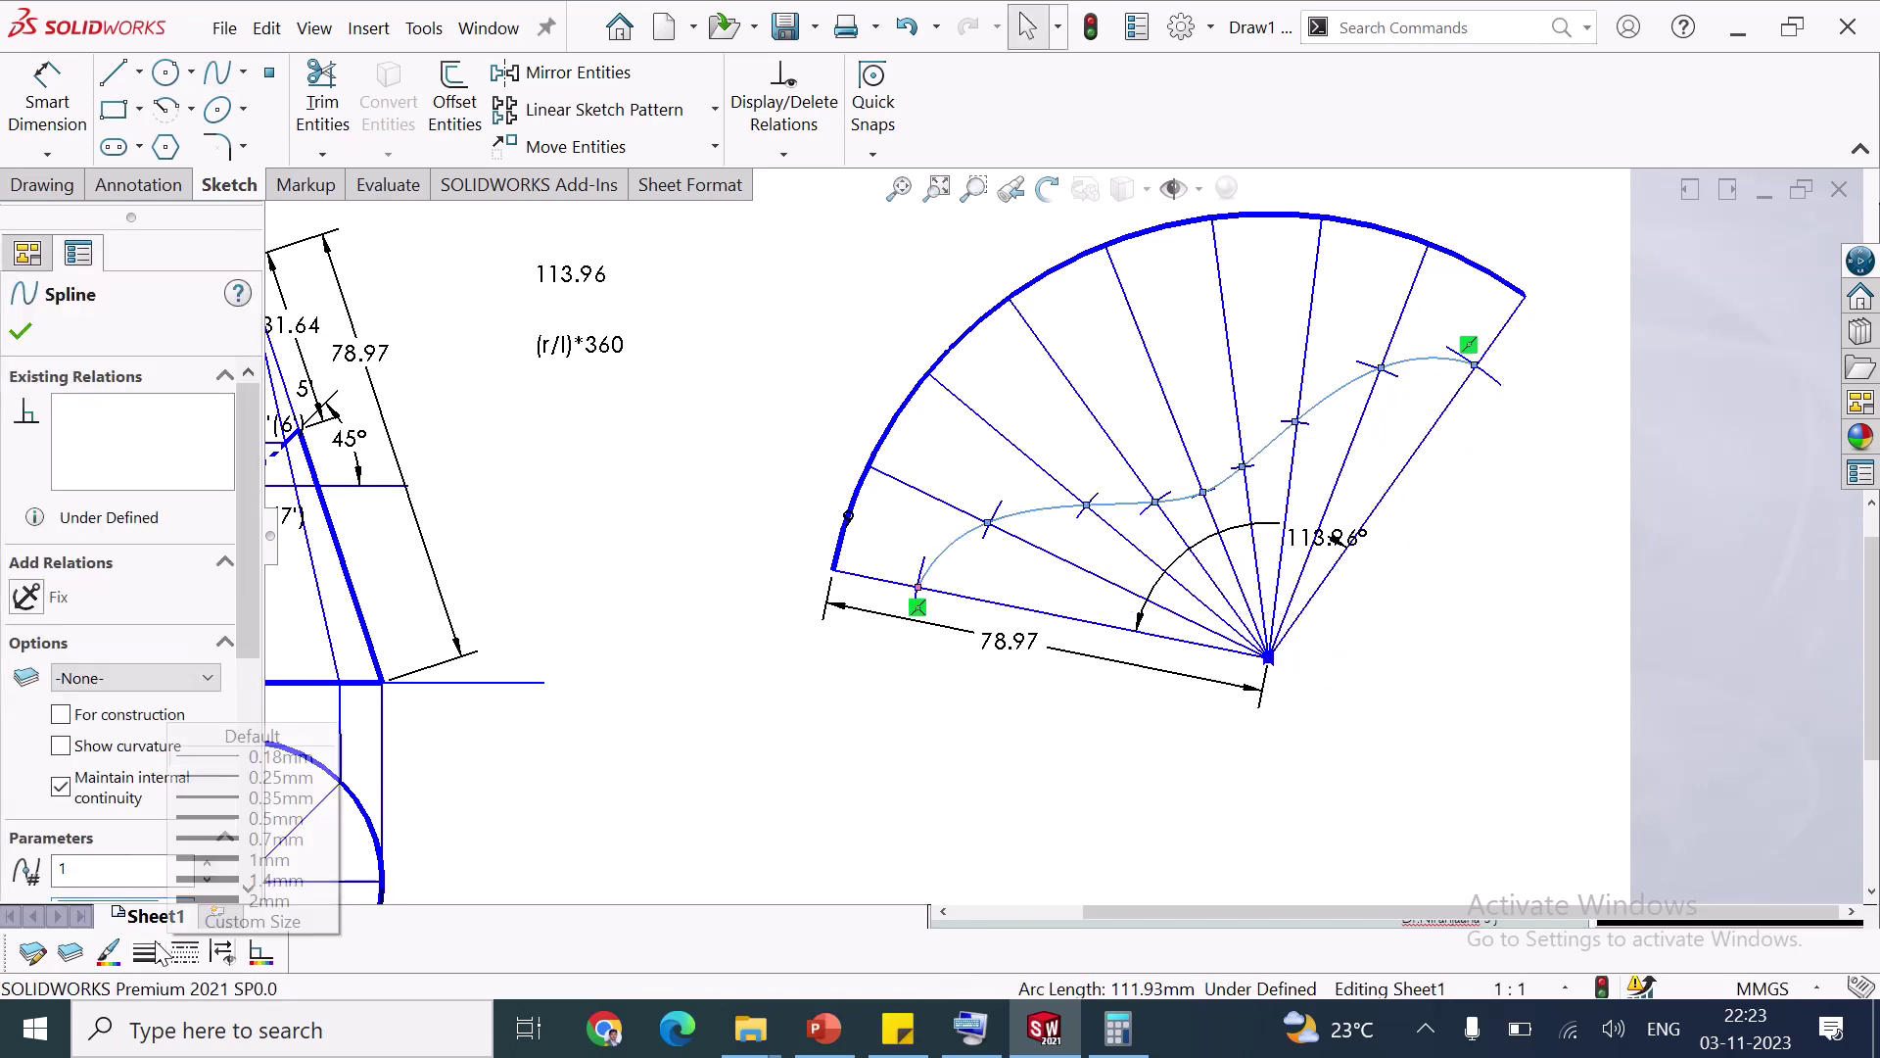
left_click(271, 820)
left_click(844, 721)
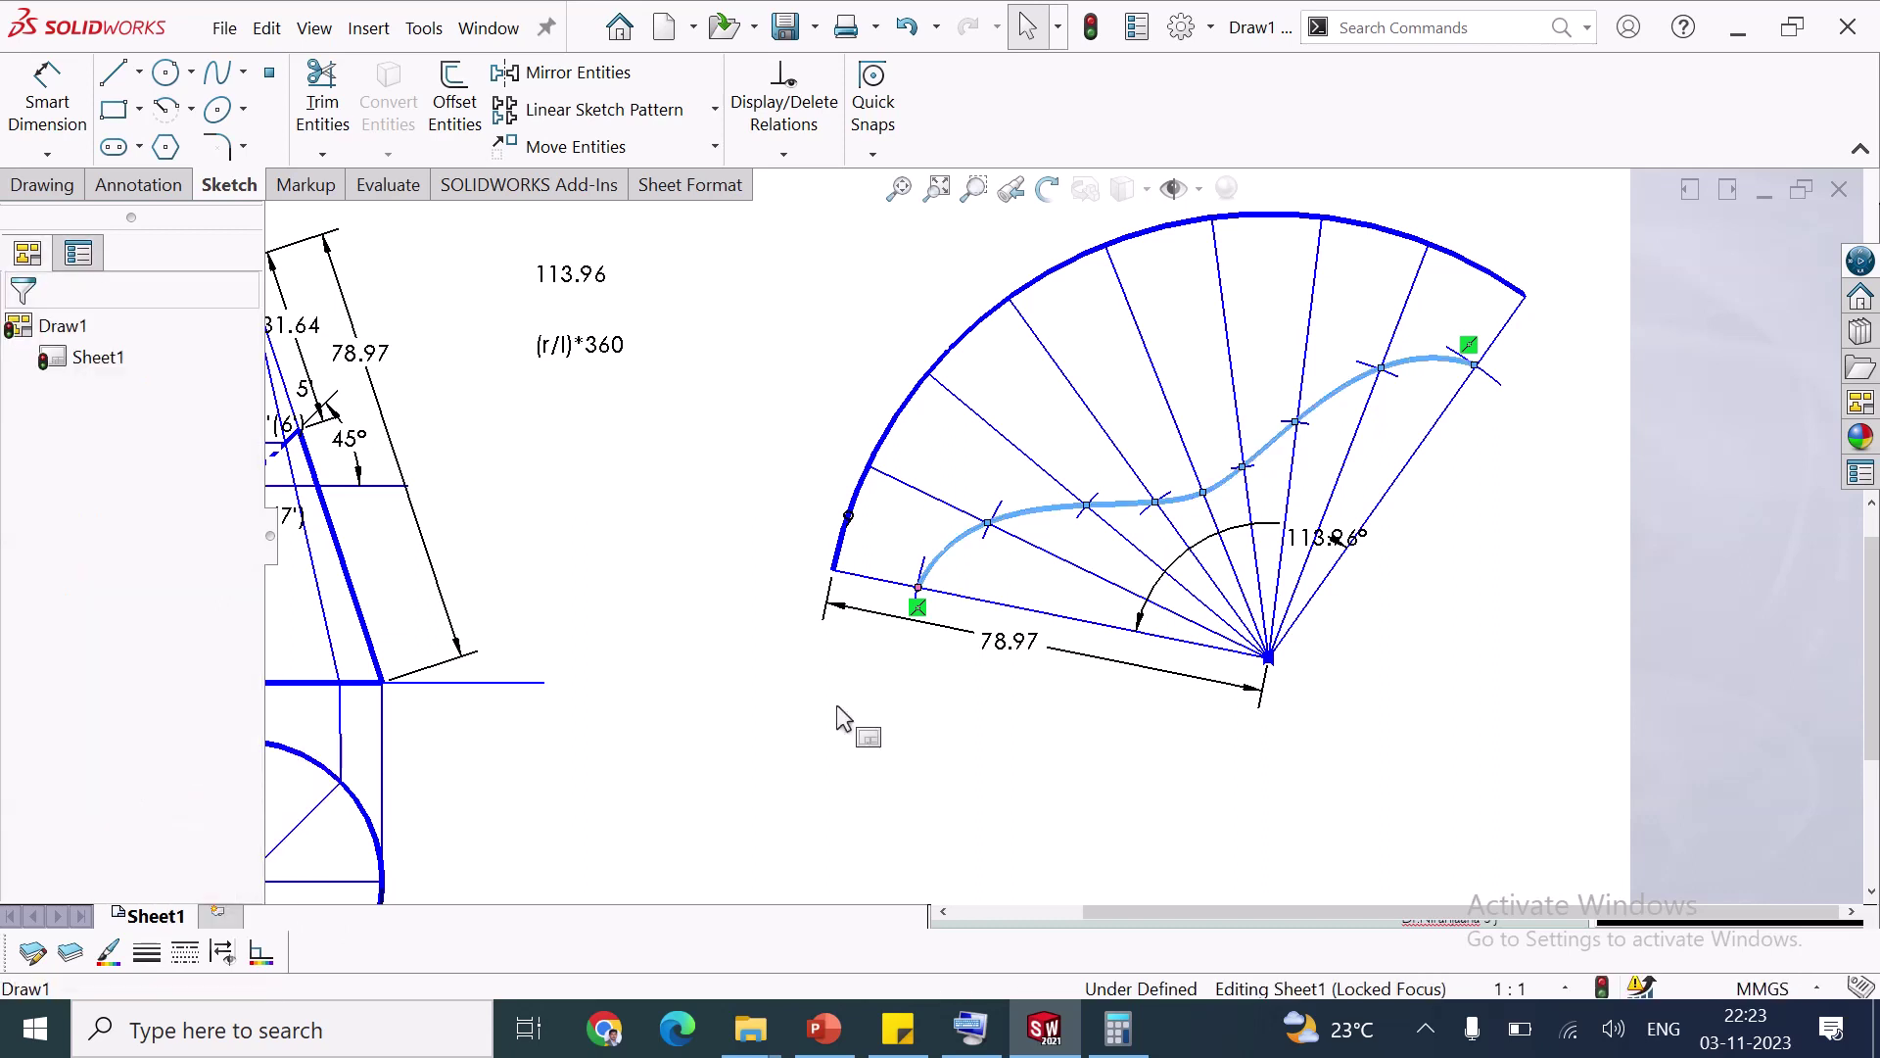
Draw thick lines joining the spline ends to the lower corner and the outer arc's right end
key("l")
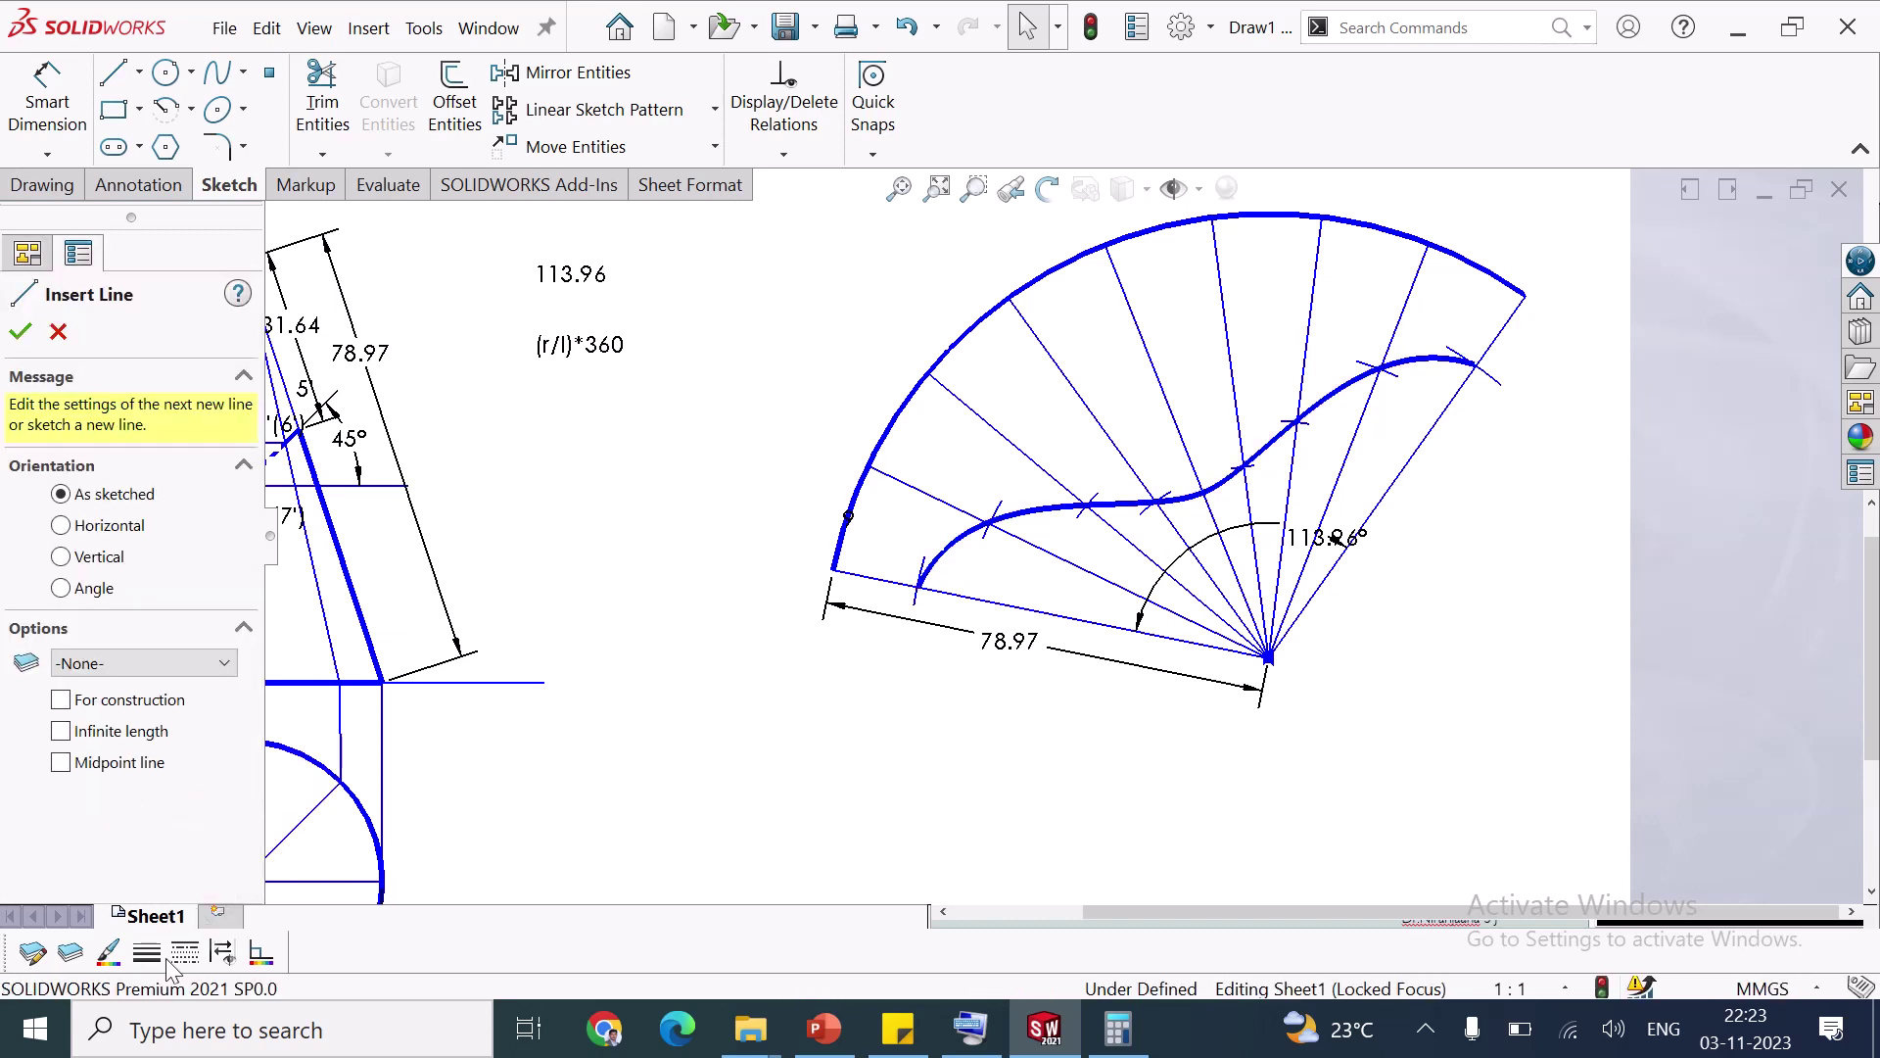
left_click(147, 952)
left_click(279, 819)
left_click(117, 74)
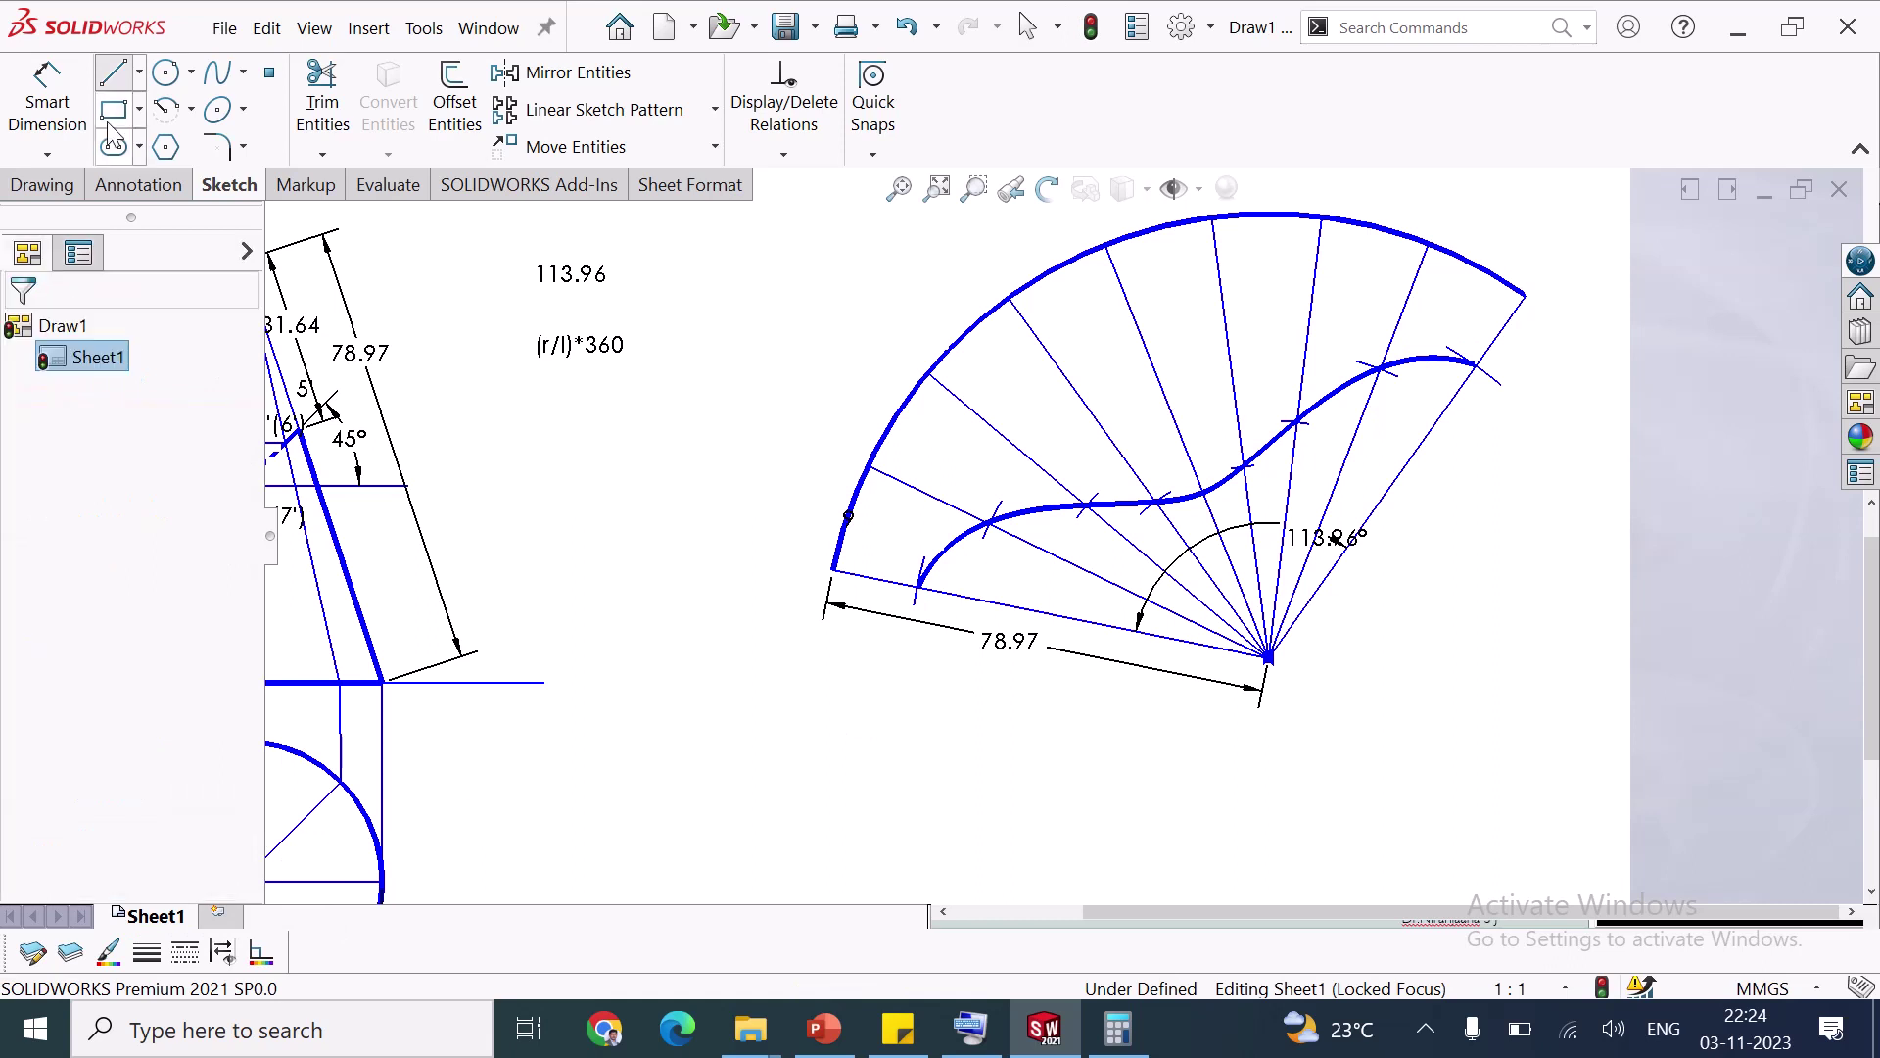
key("l")
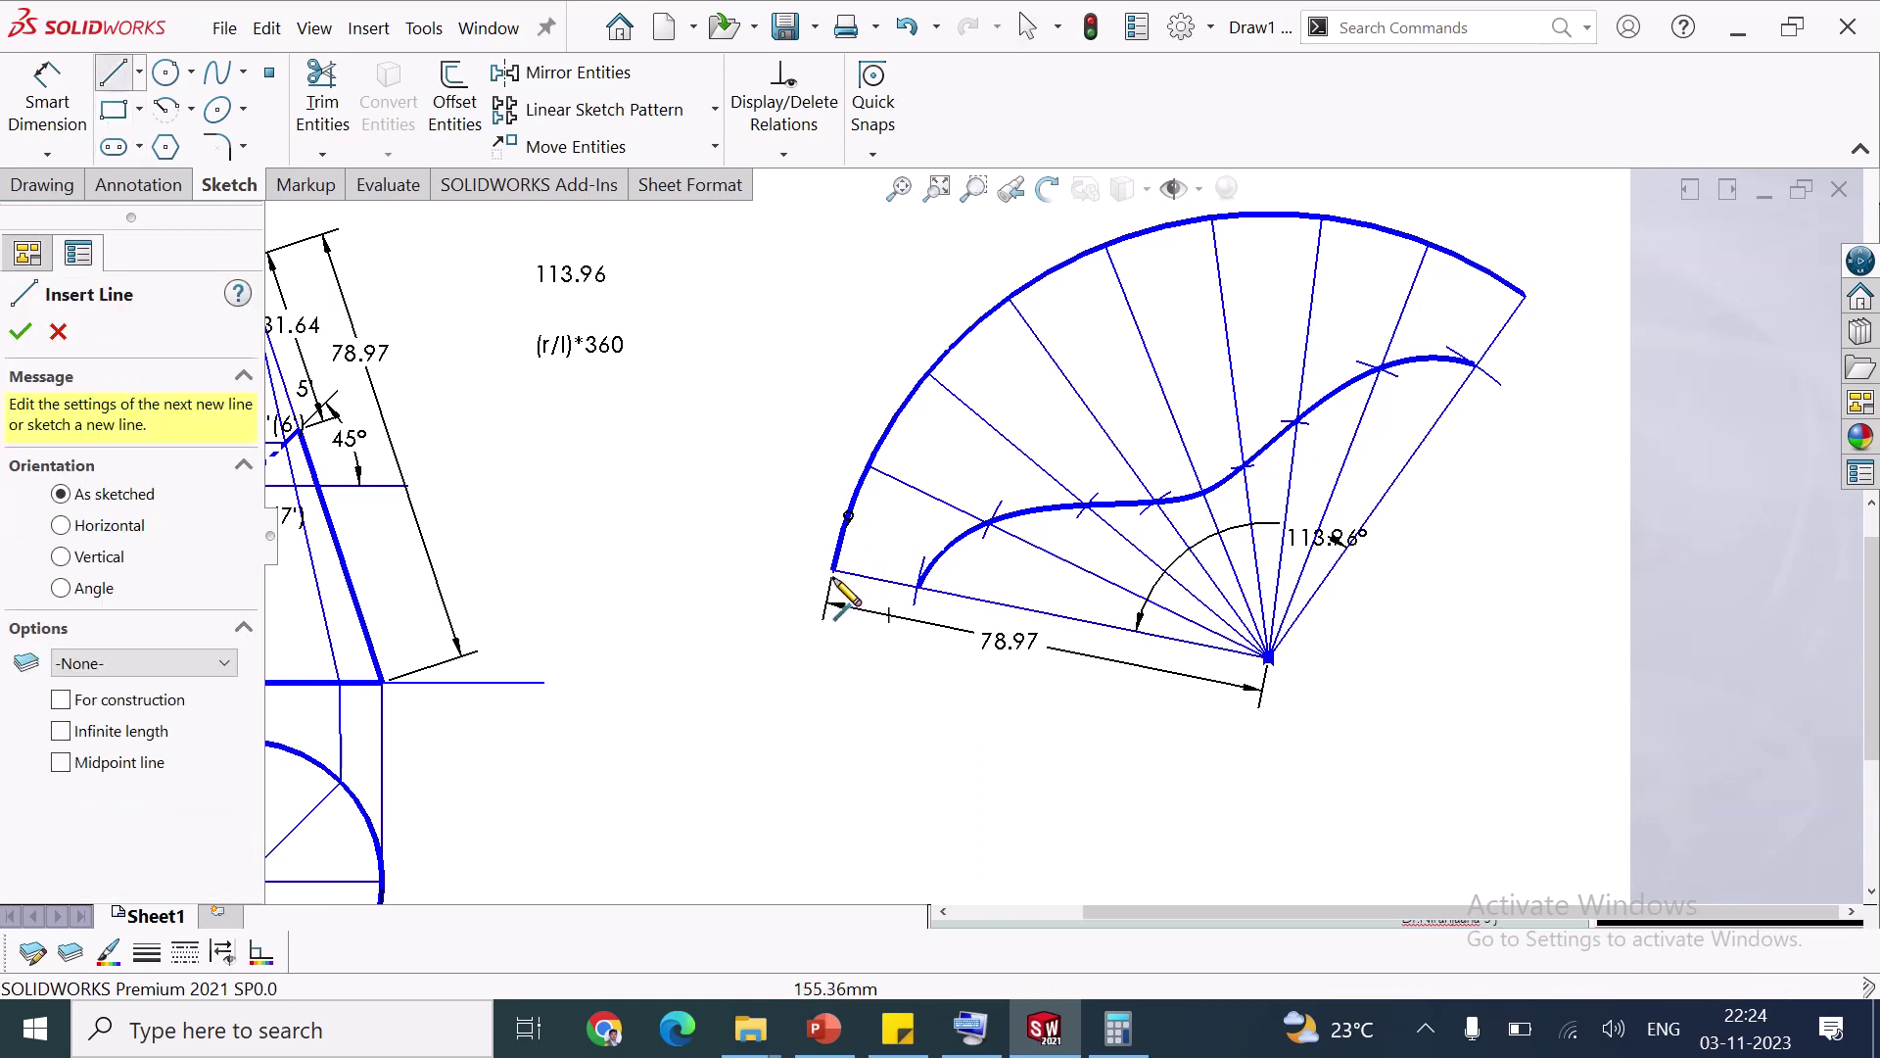
double_click(917, 587)
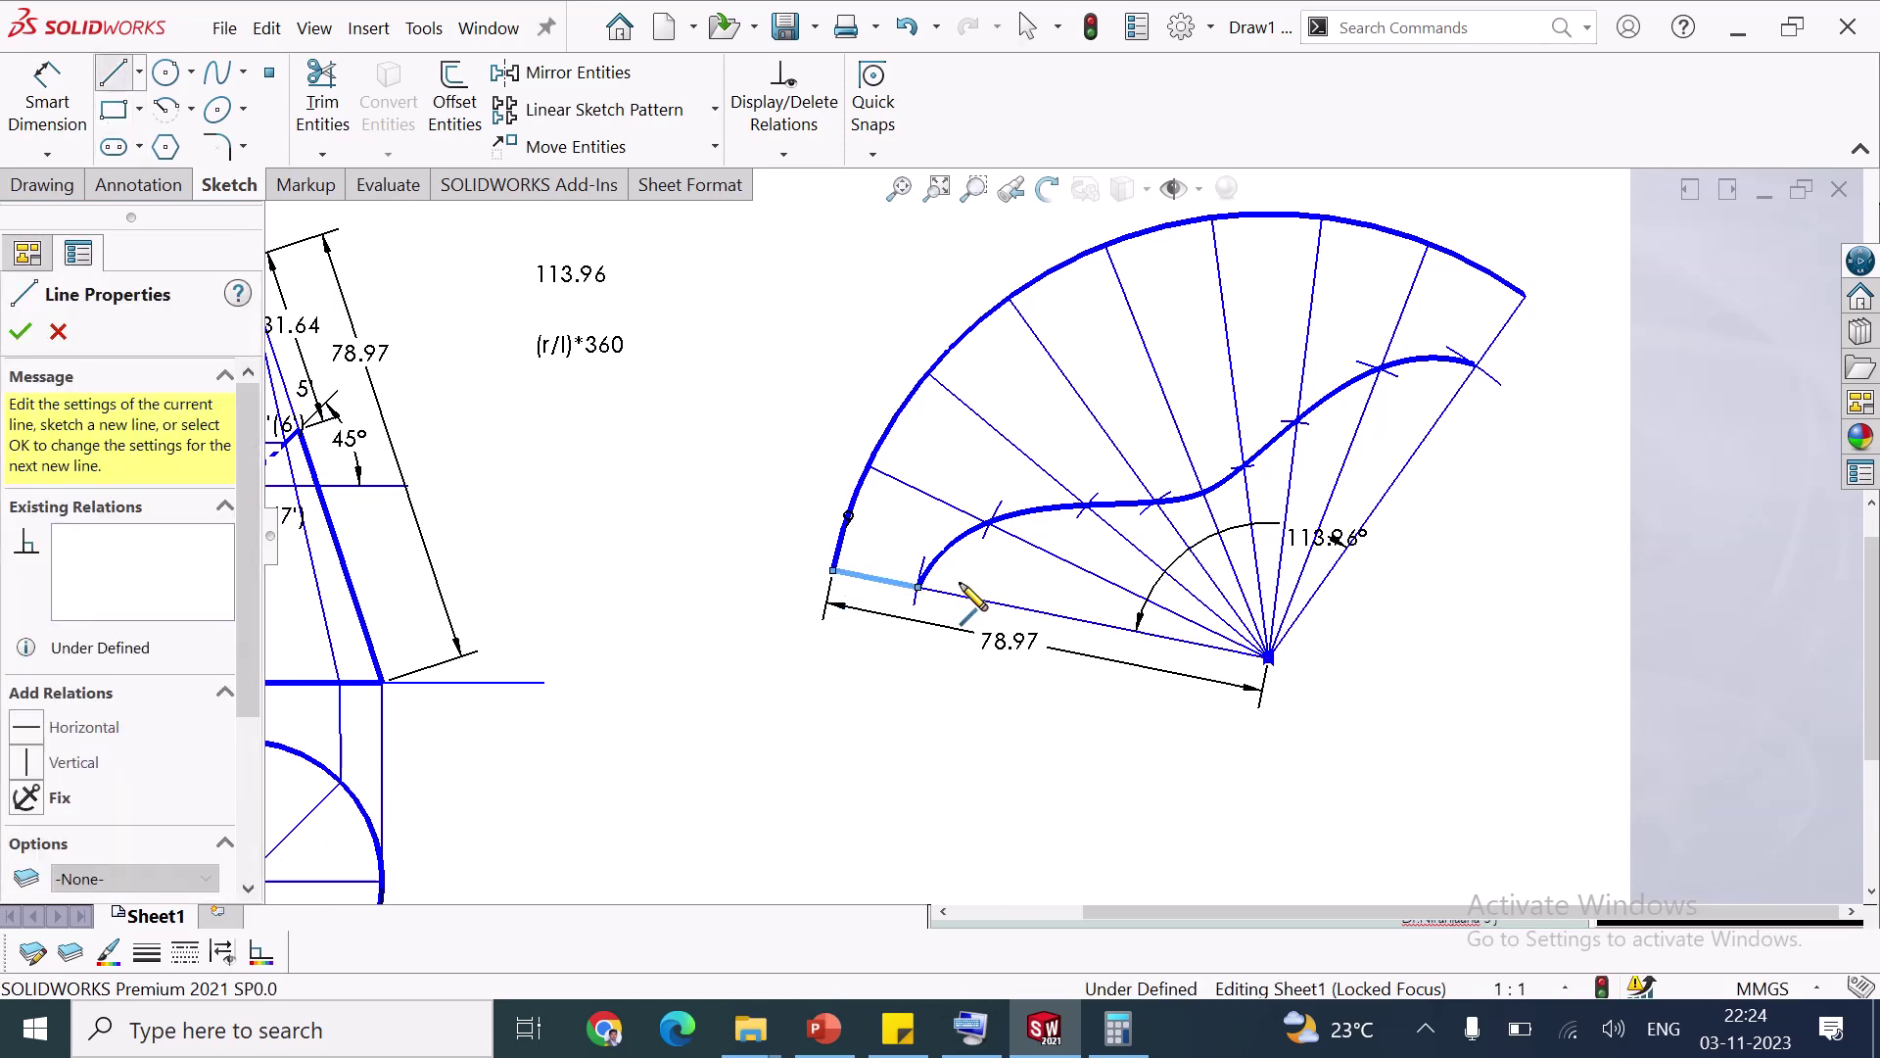
left_click(1524, 295)
double_click(1474, 363)
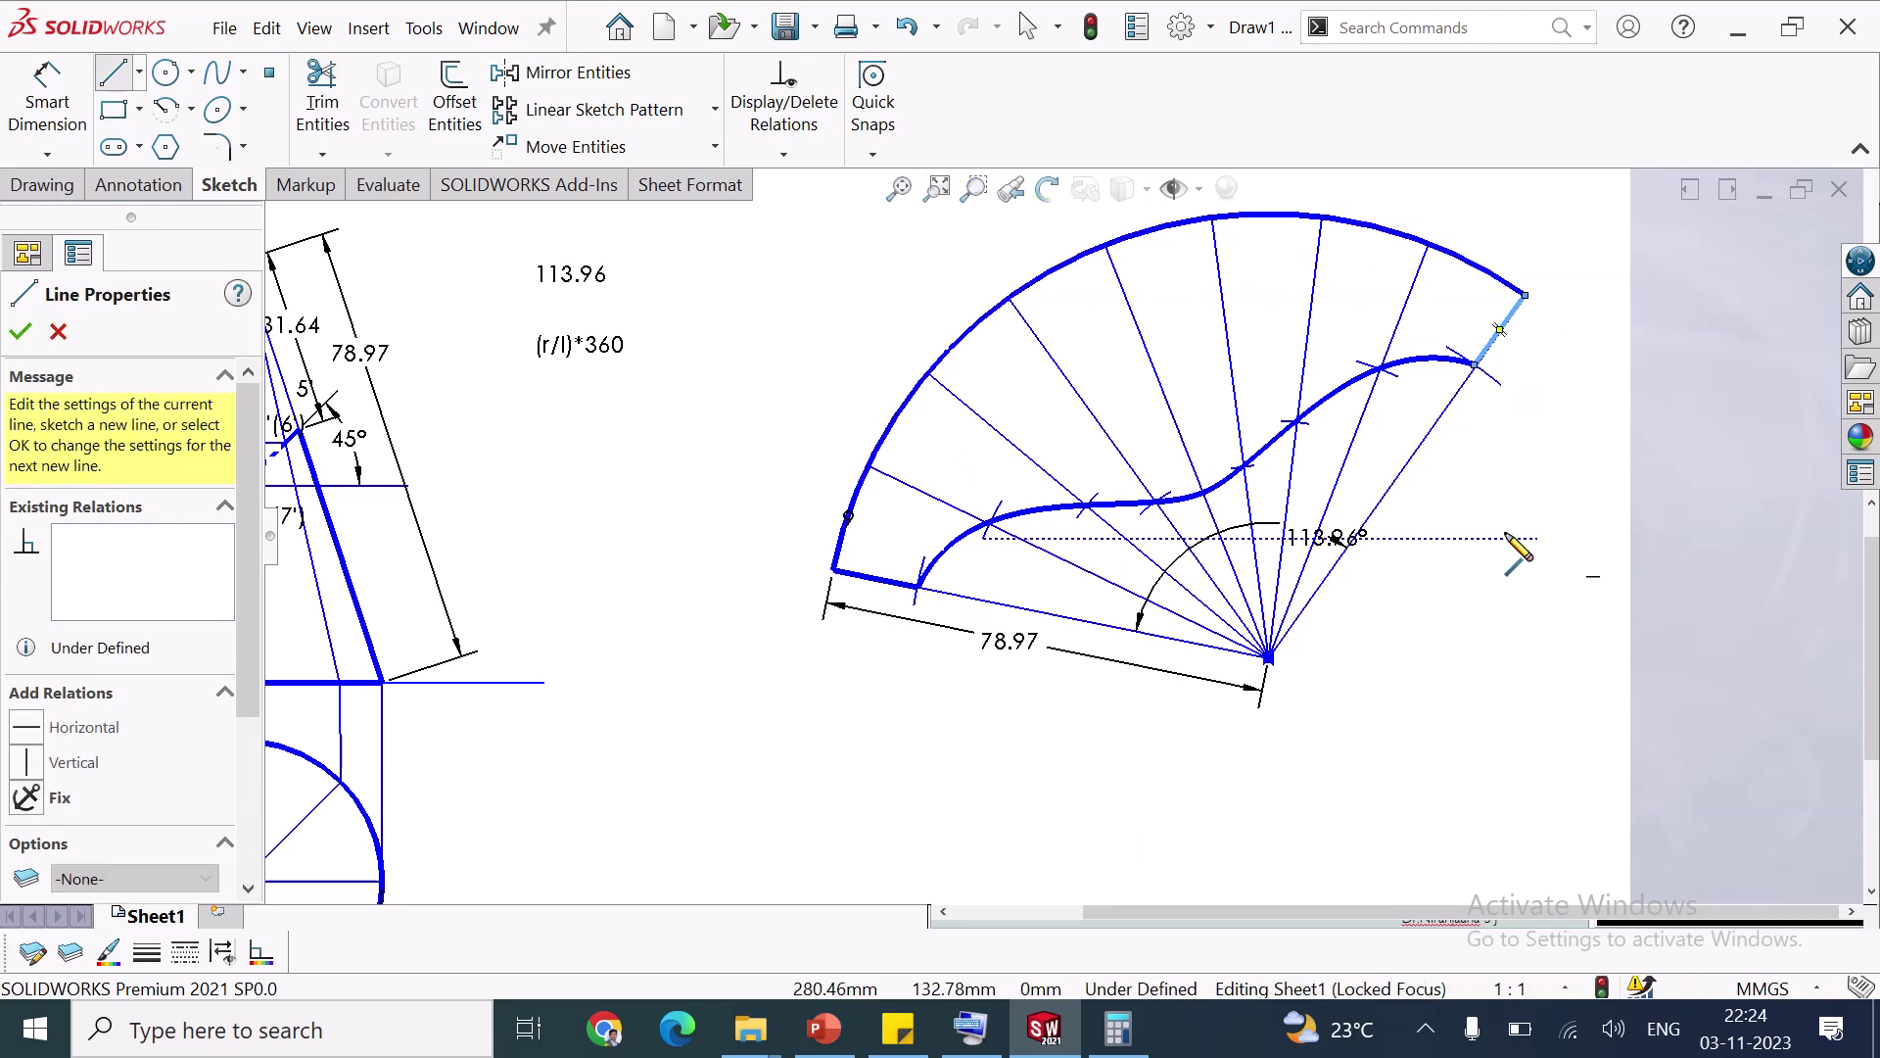
key("Escape")
key("Escape")
scroll(1463, 525, "up", 3)
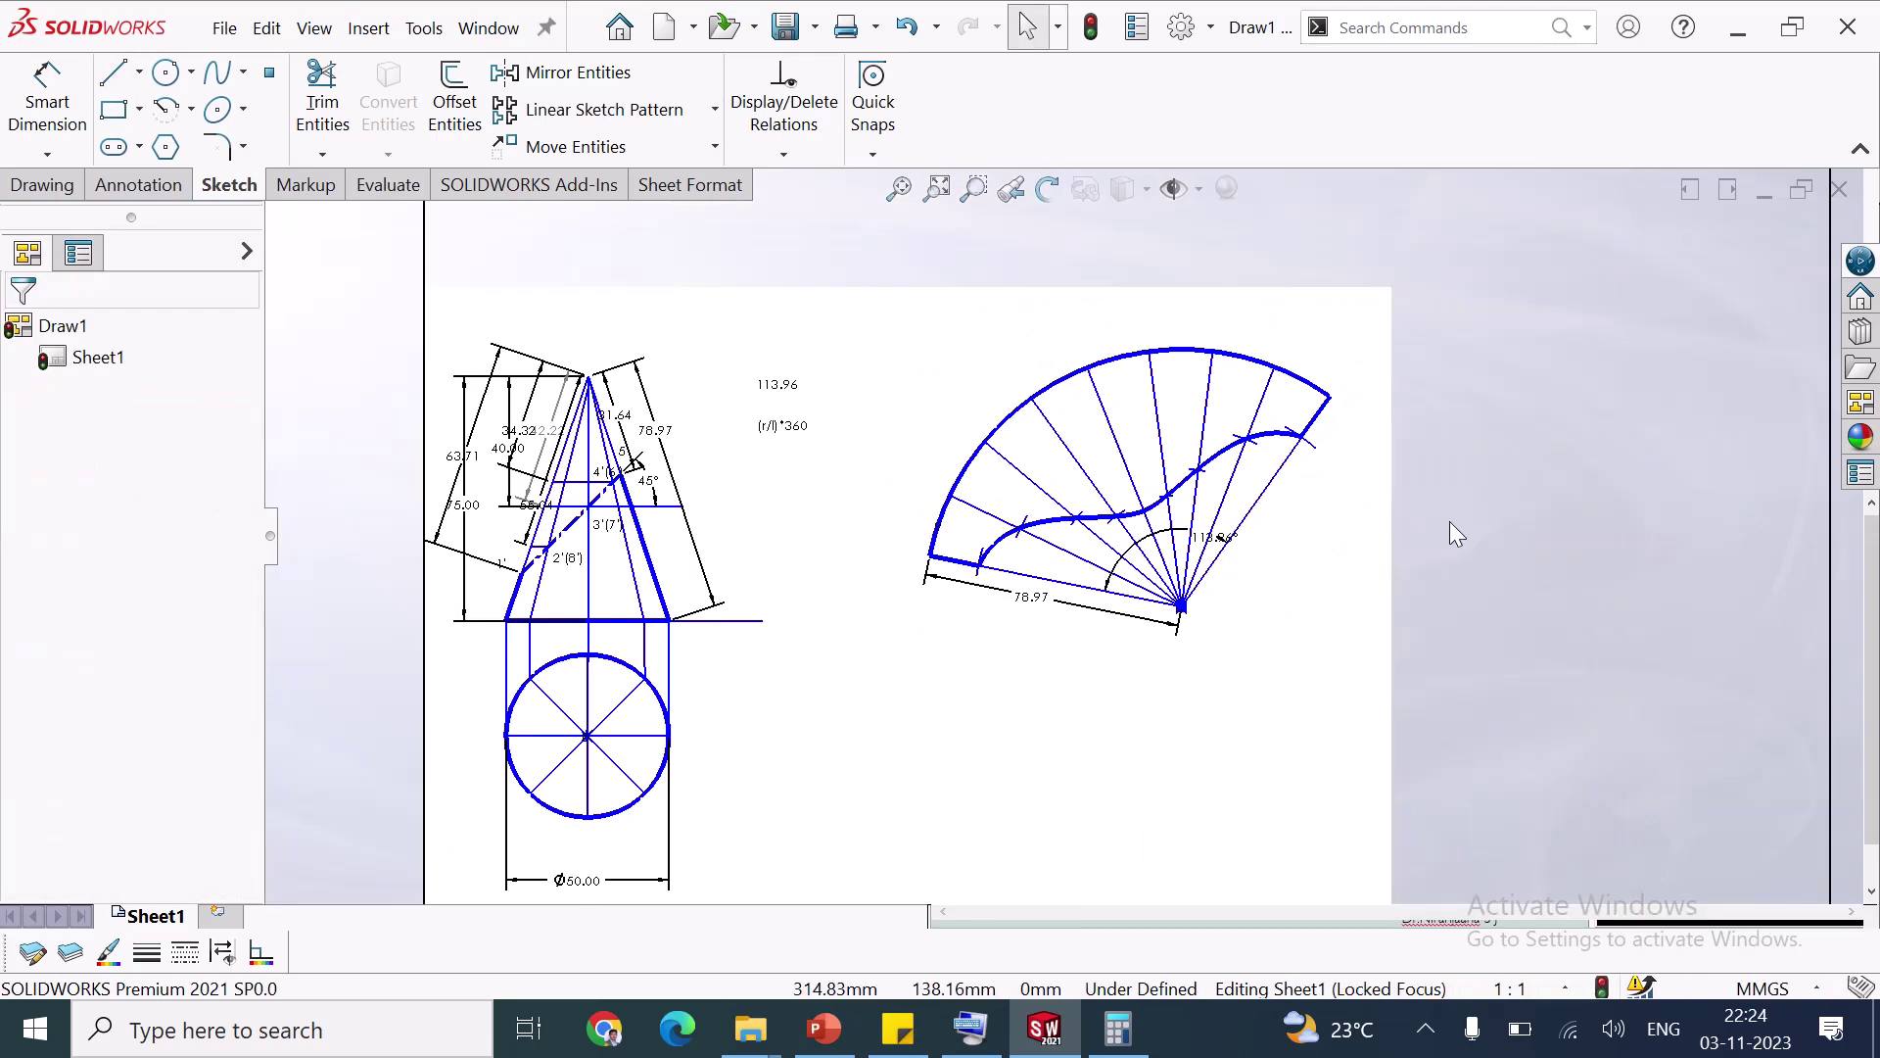
scroll(1449, 521, "up", 1)
scroll(710, 617, "down", 1)
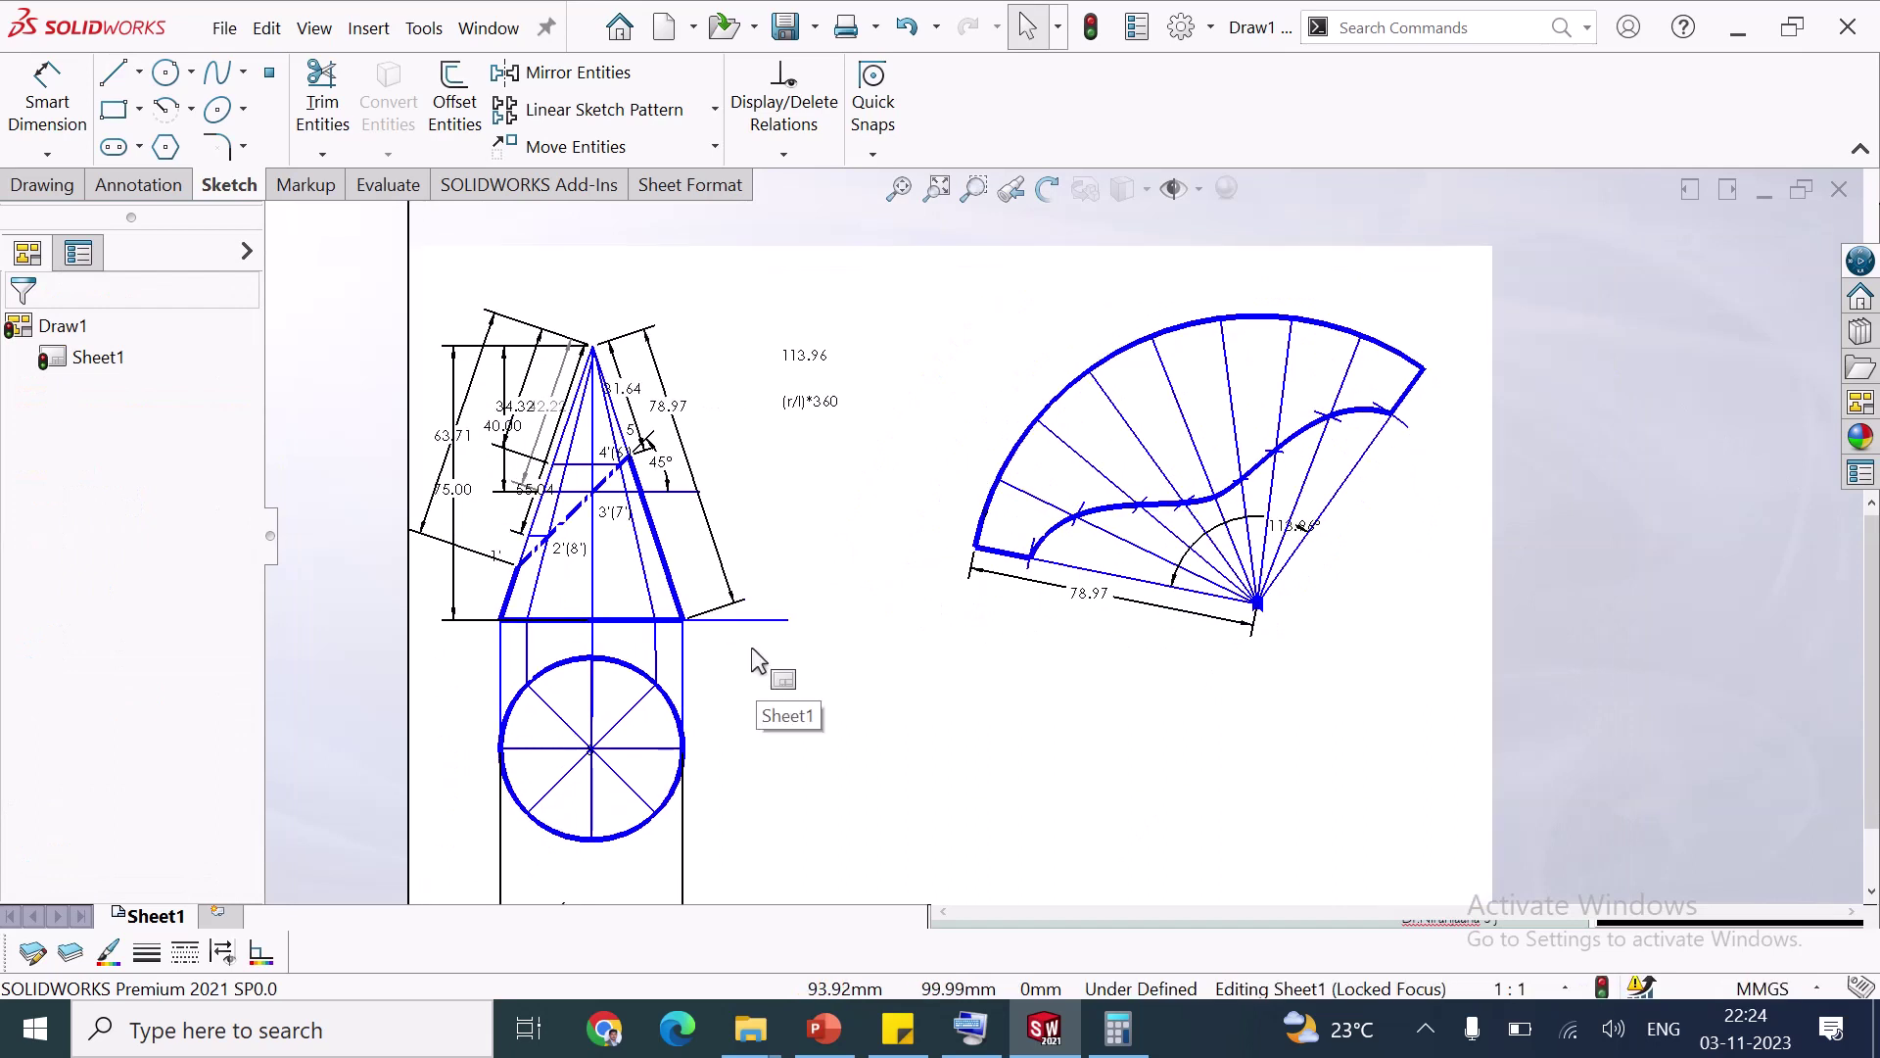